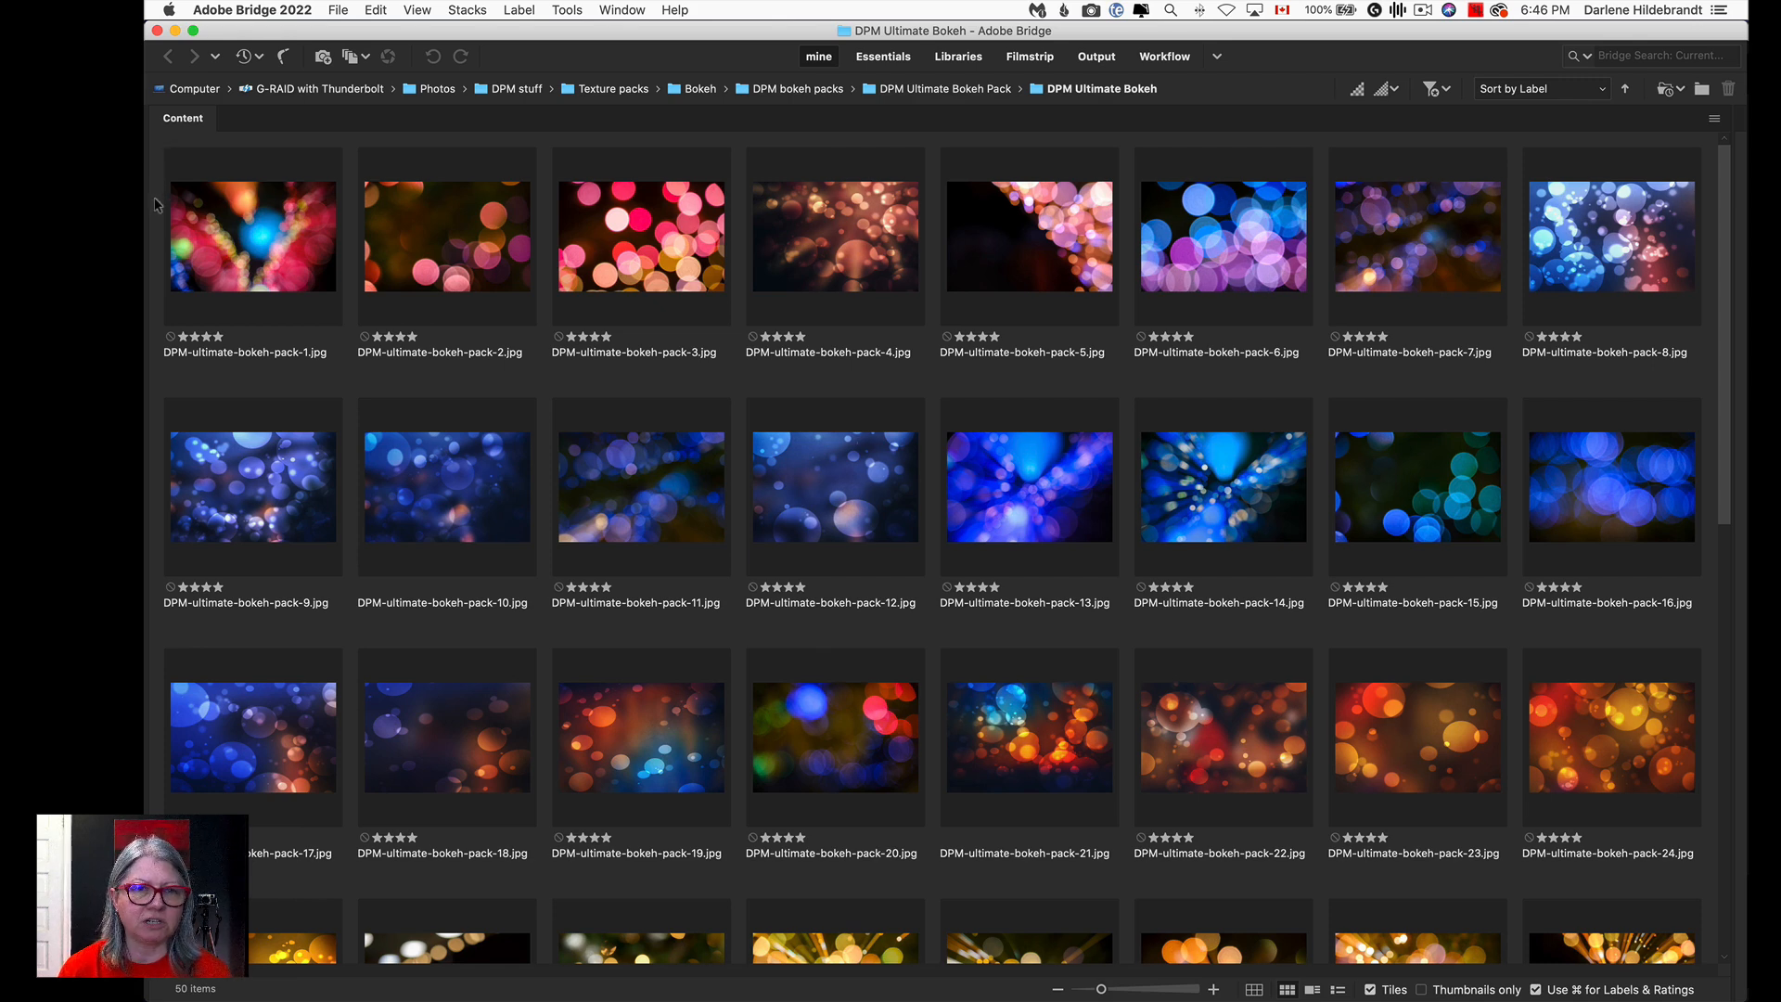
Look through the bokeh texture images in the DPM Ultimate Bokeh folder.
{"action": "scroll", "coordinate": [202, 206], "scroll_direction": "down", "scroll_amount": 10}
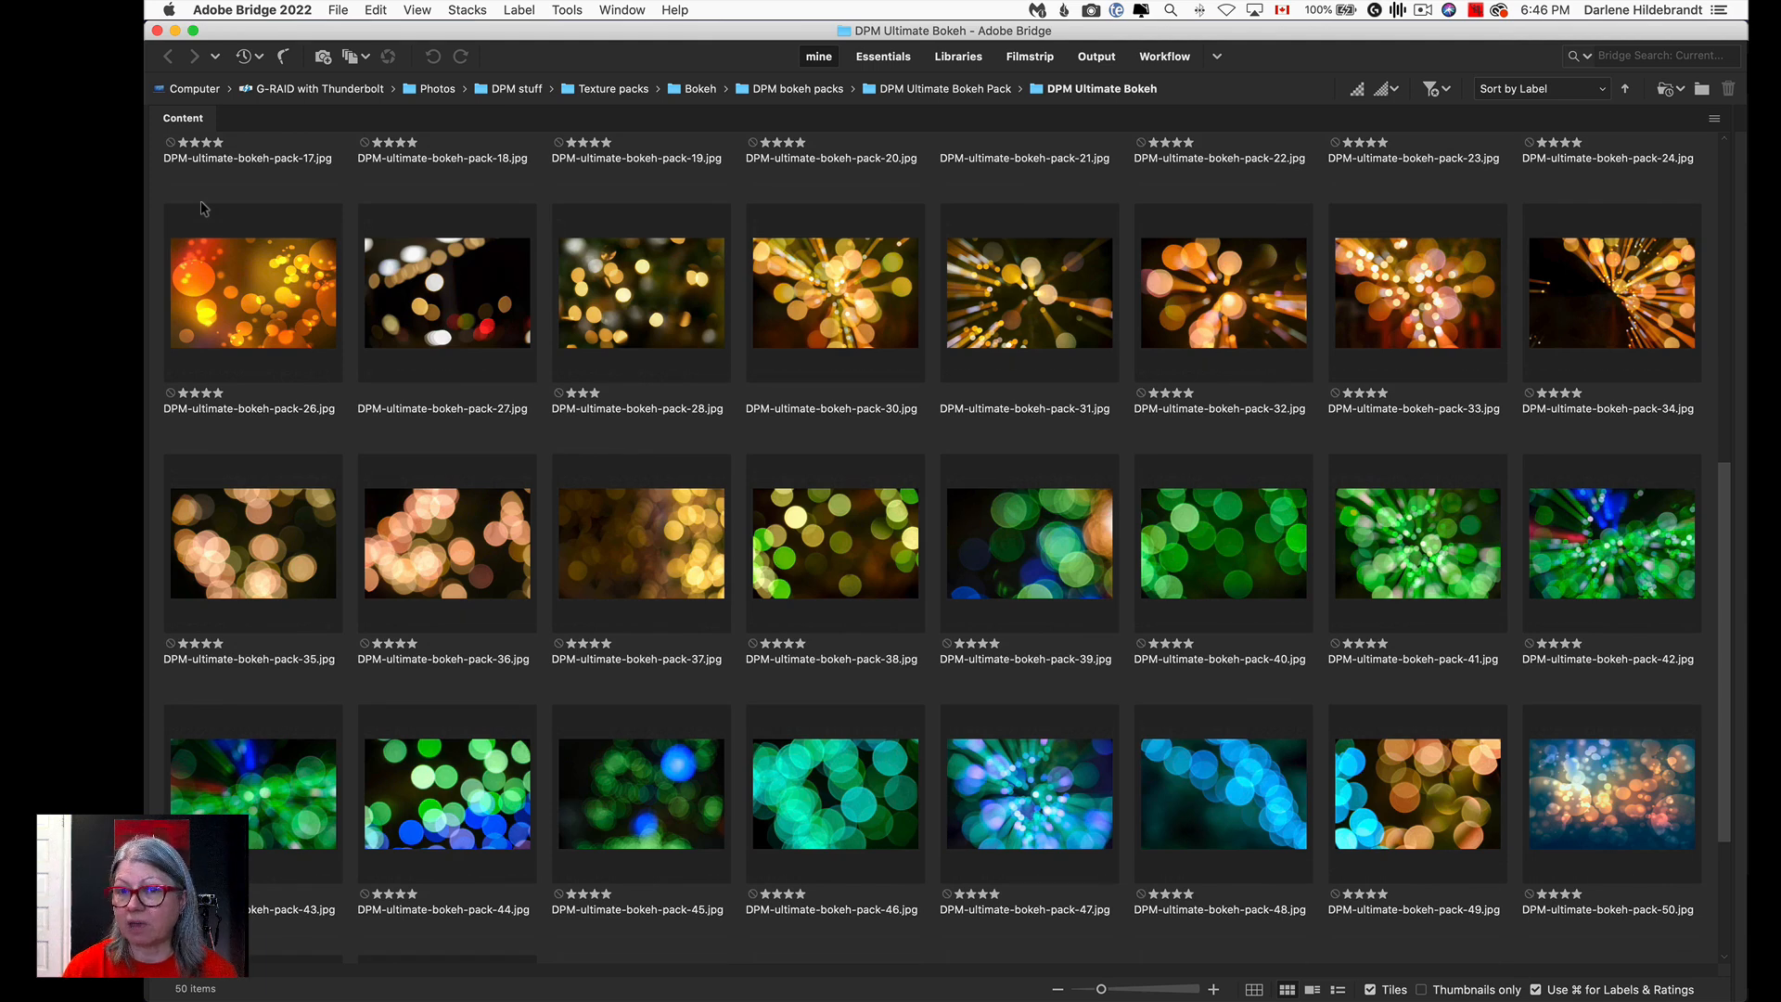
{"action": "scroll", "coordinate": [203, 207], "scroll_direction": "down", "scroll_amount": 3}
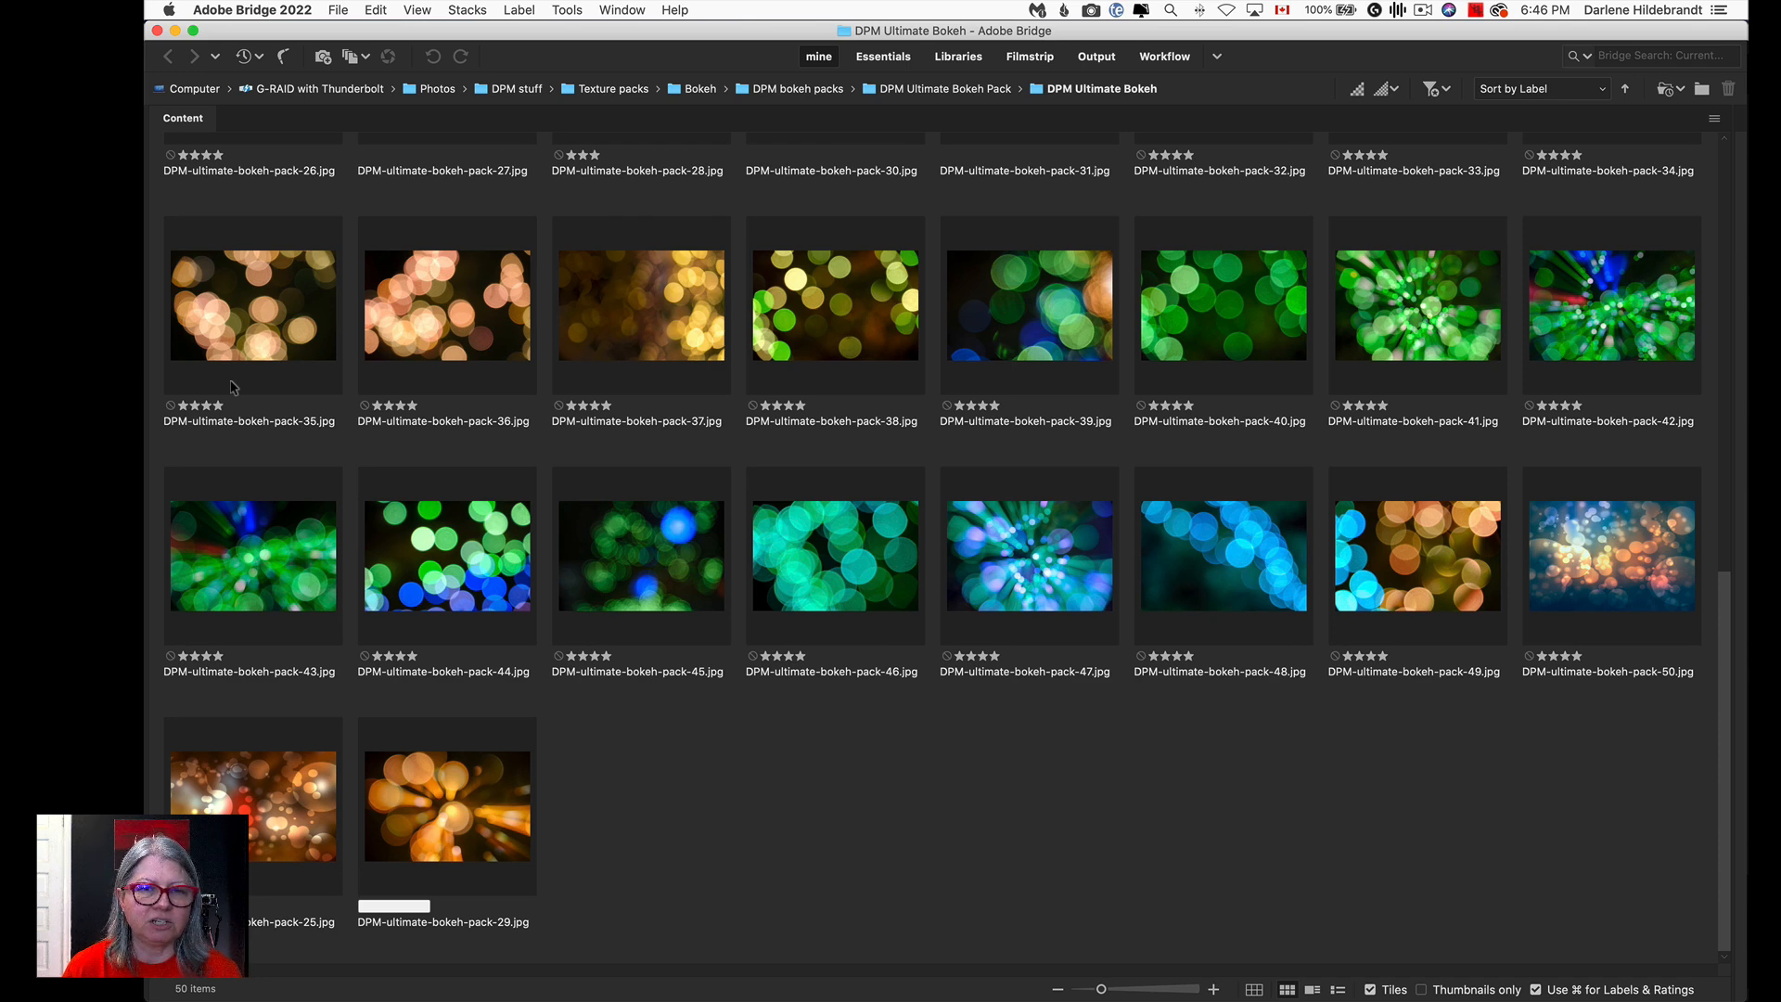
{"action": "left_click_drag", "start_coordinate": [1721, 720], "coordinate": [1727, 256]}
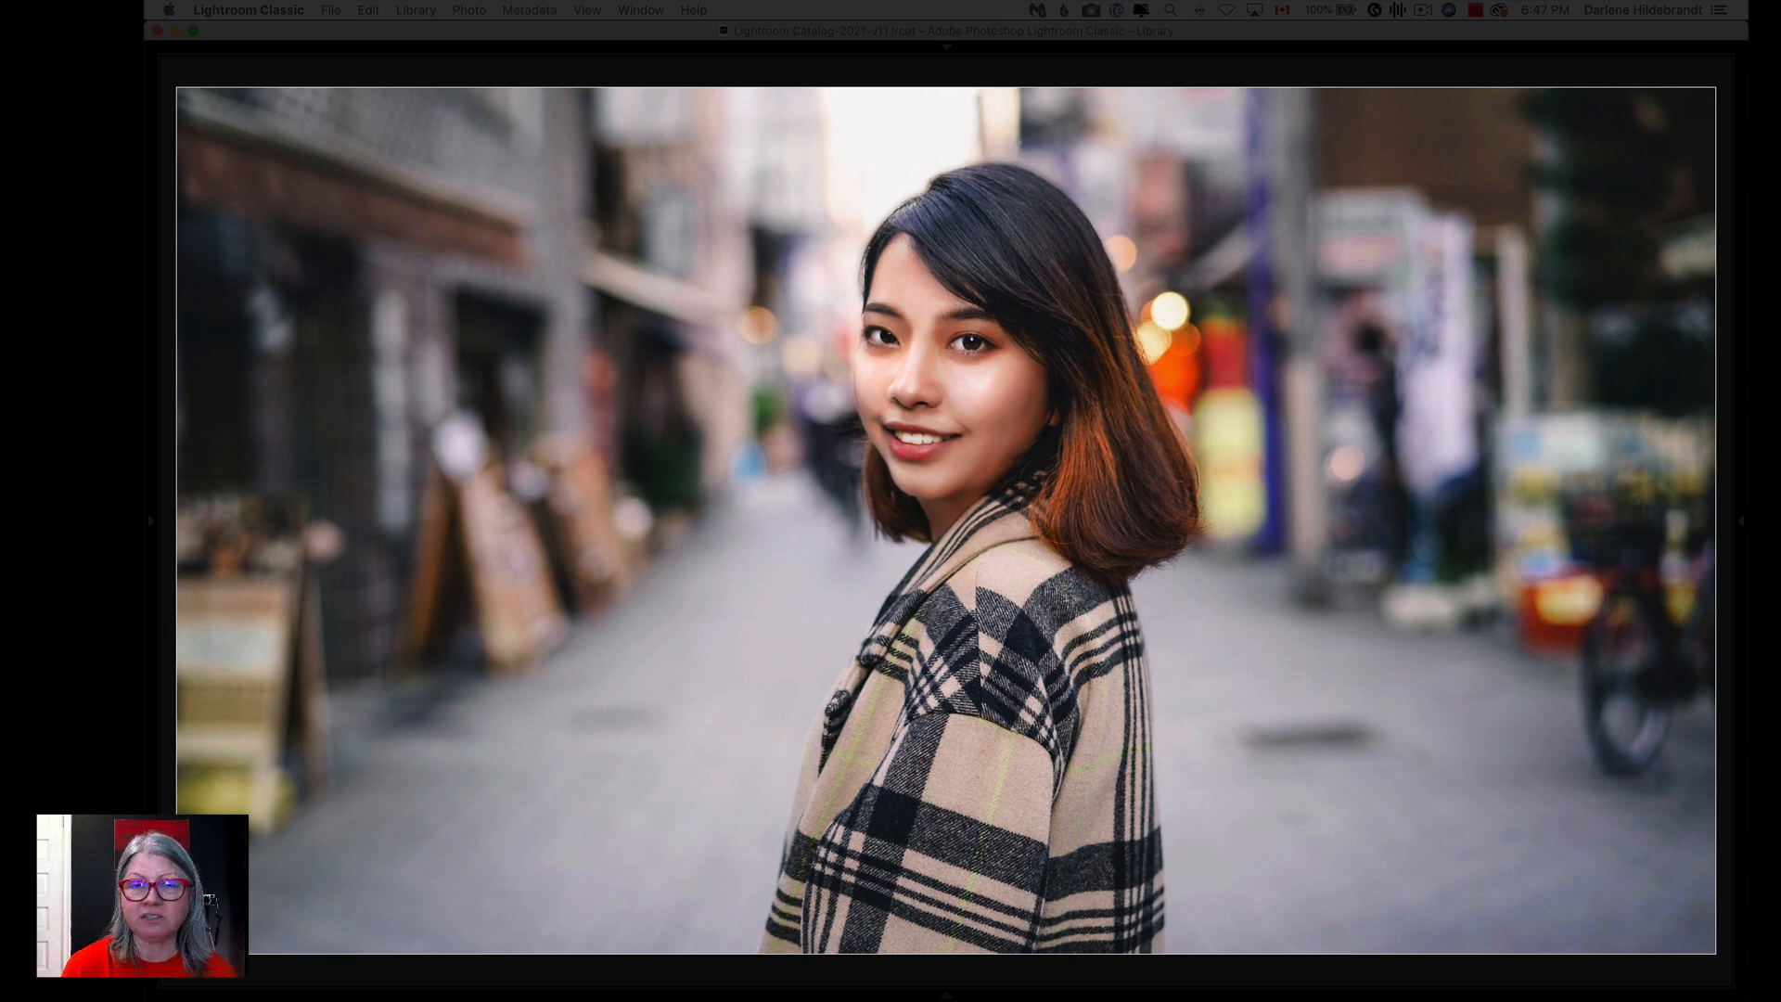
Switch to Lightroom Classic and compare the before and after bokeh photo pairs, ending on the parrot perched on the wire.
{"action": "key", "text": "Right"}
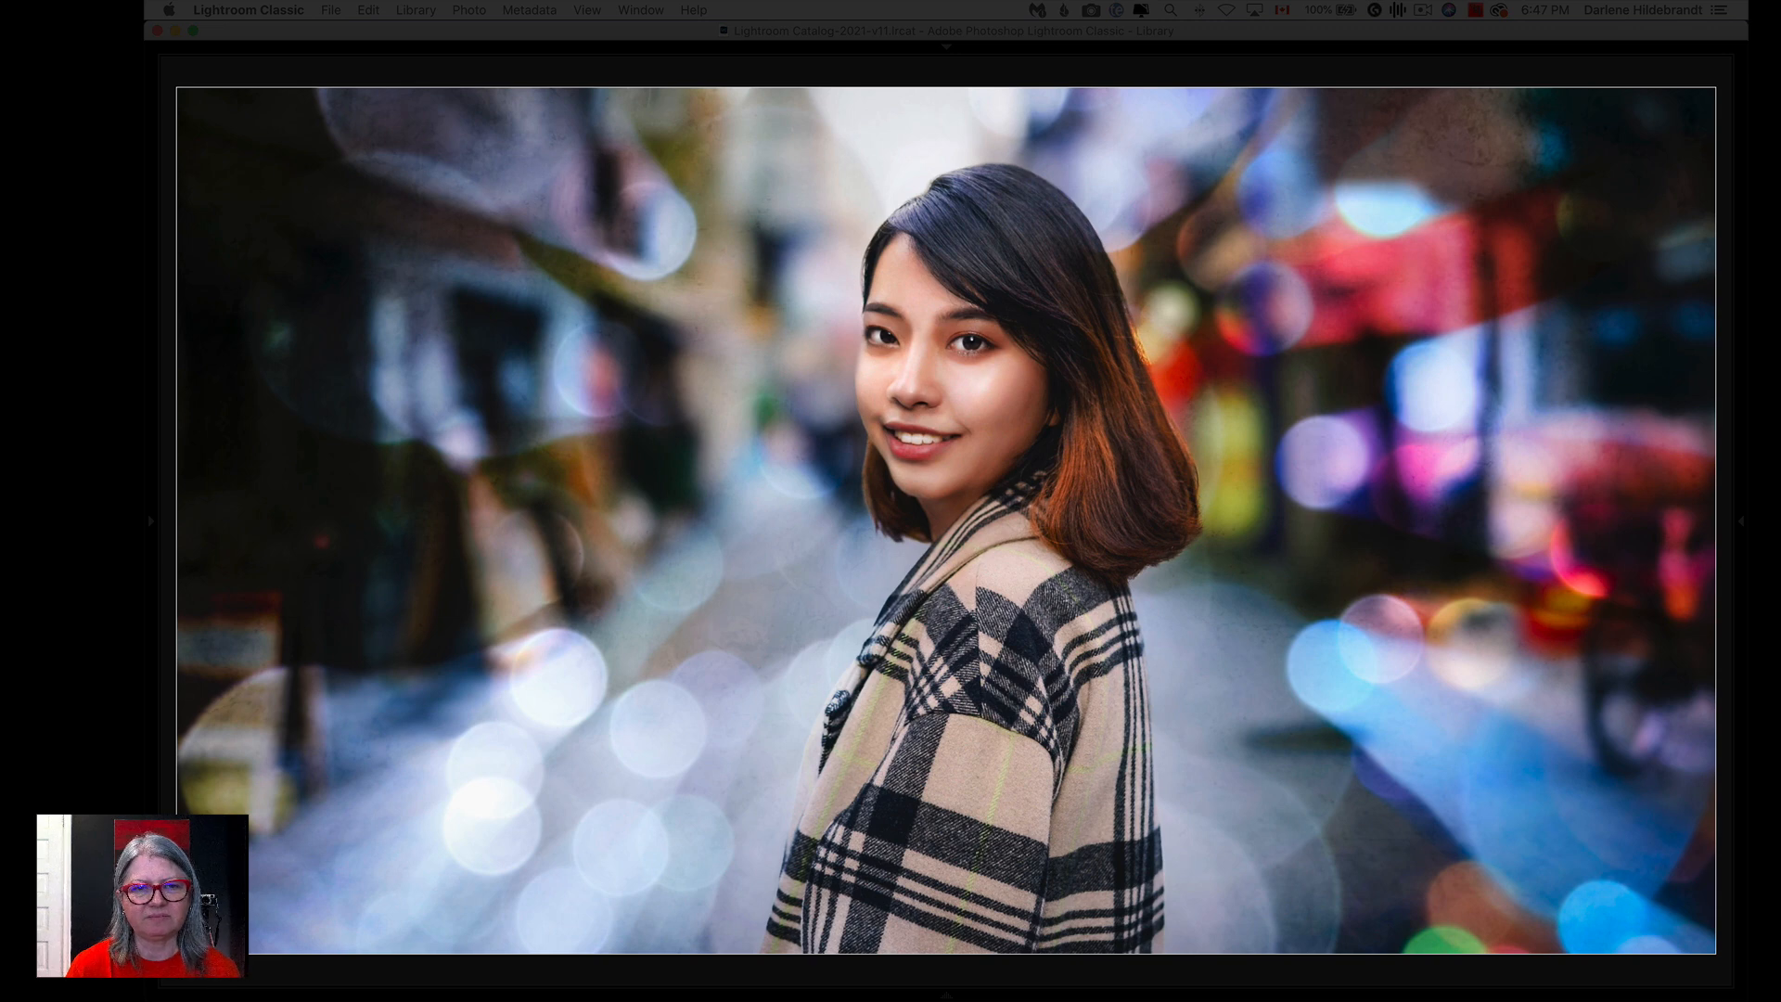
{"action": "key", "text": "Right"}
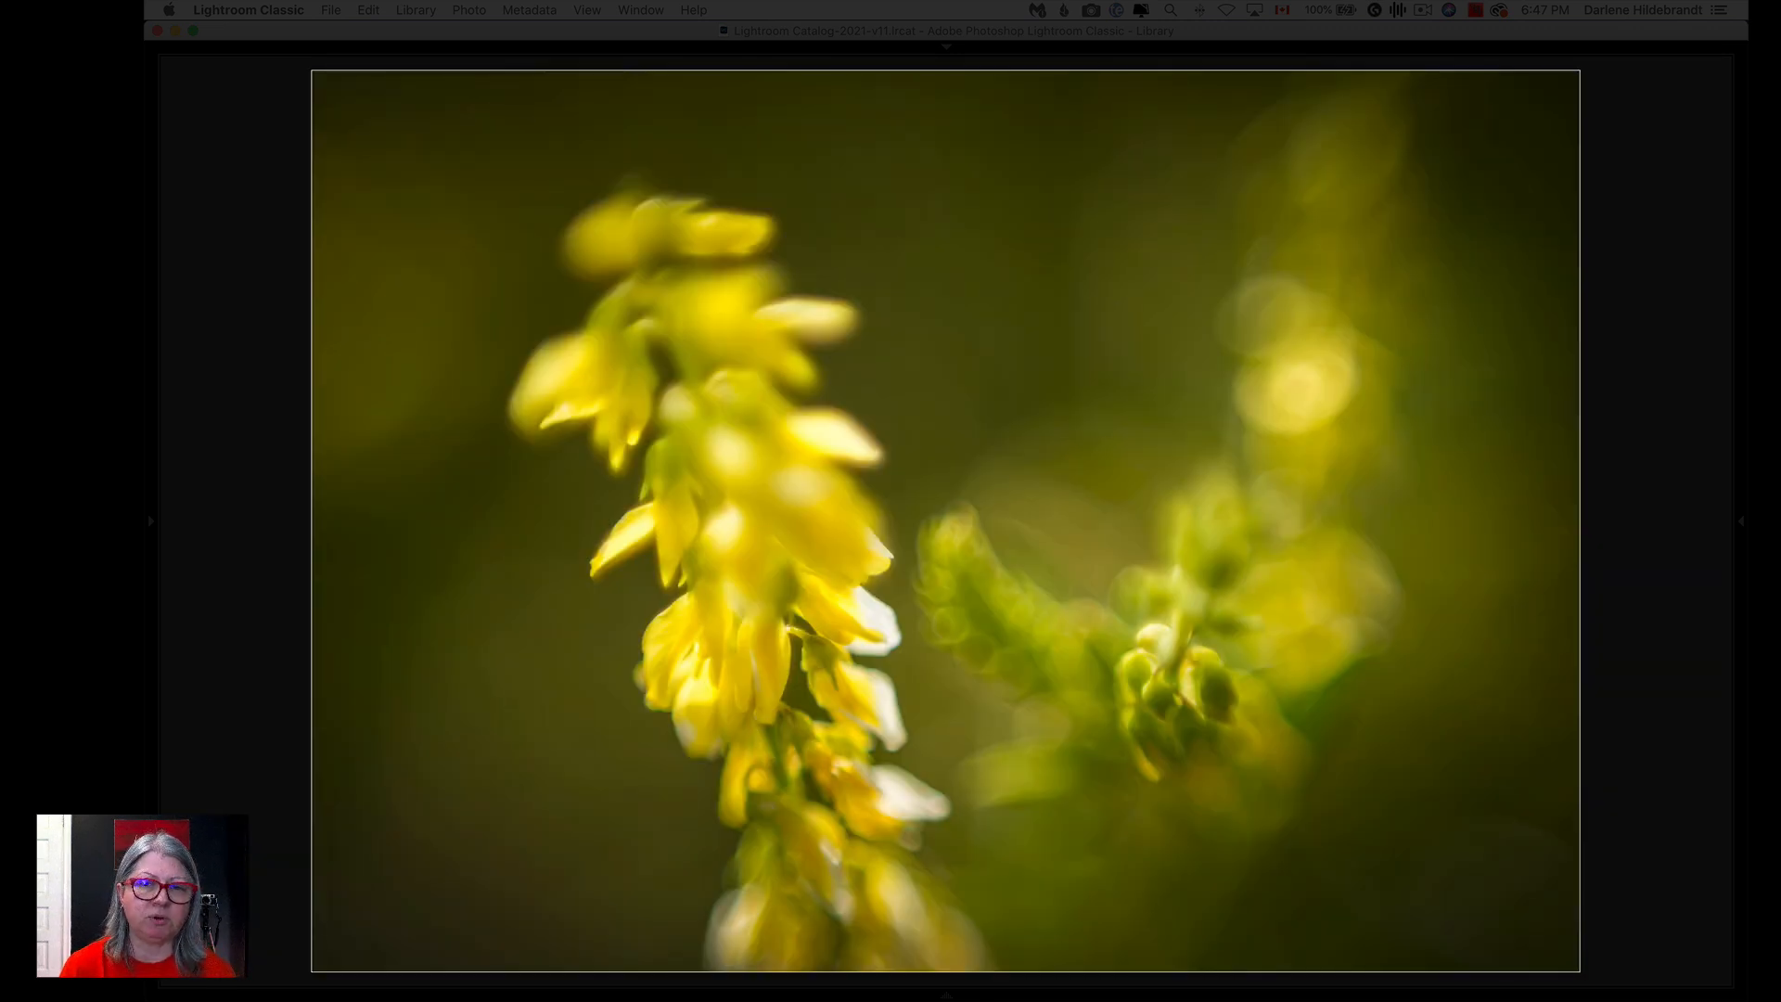
{"action": "key", "text": "Right"}
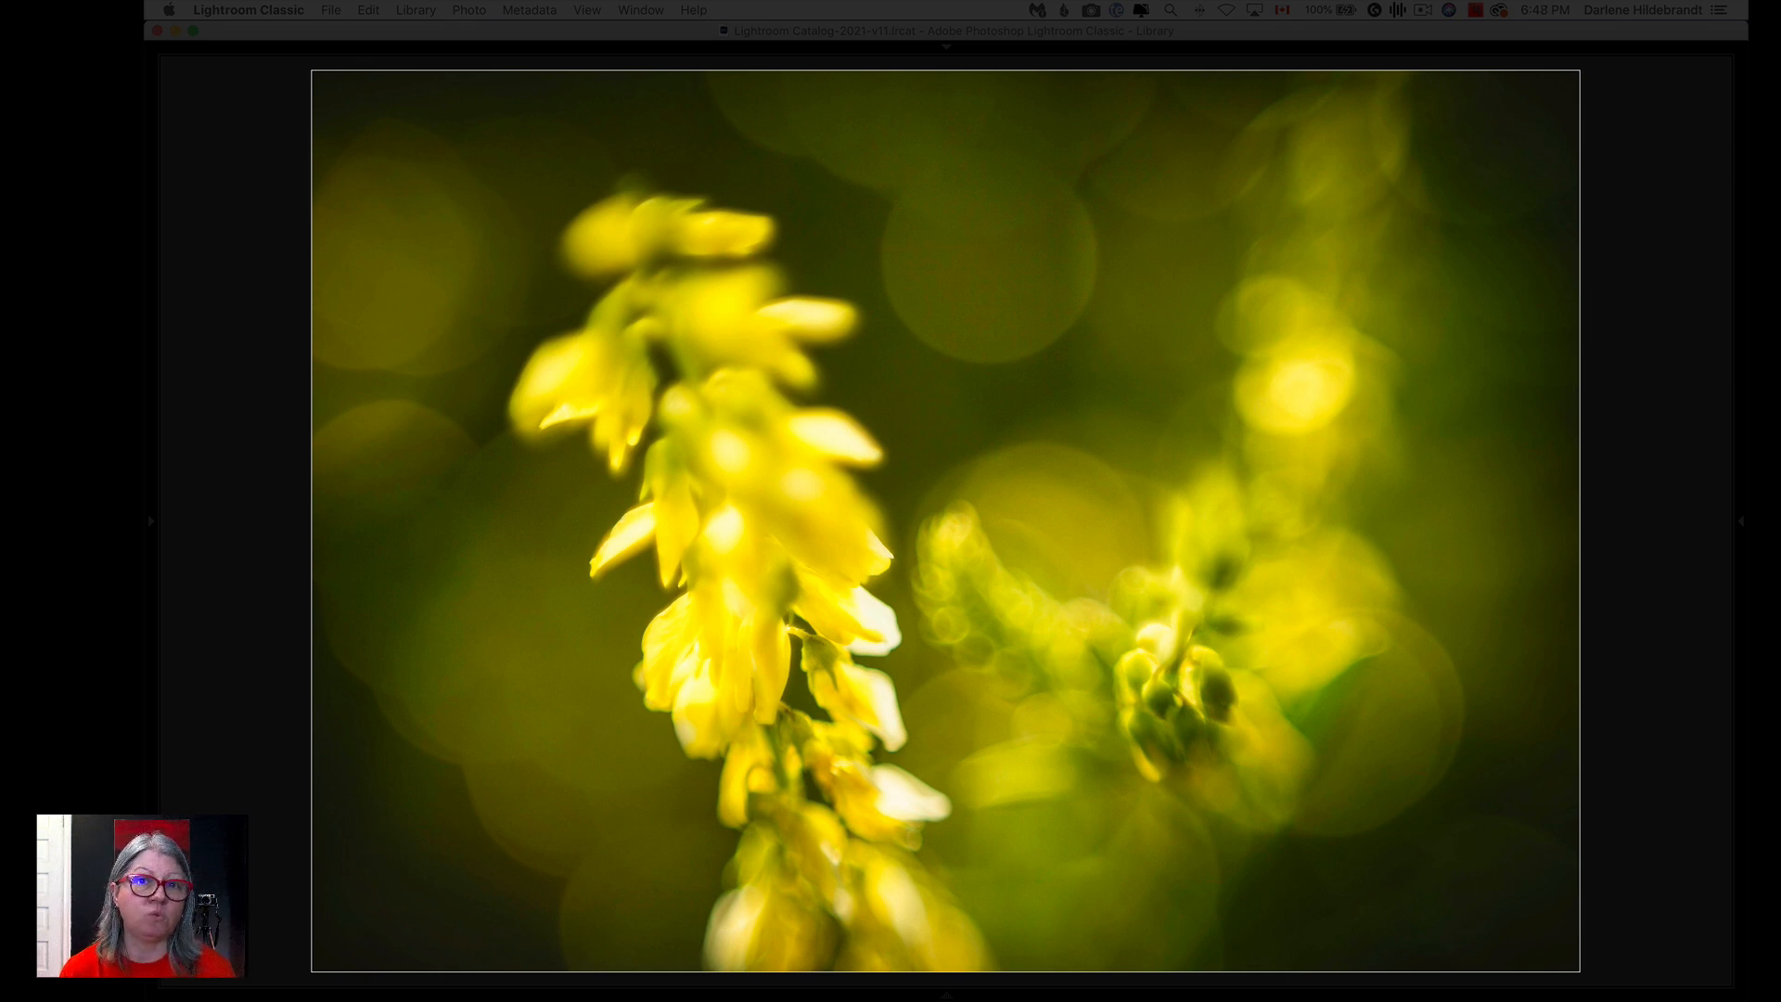
{"action": "key", "text": "Right"}
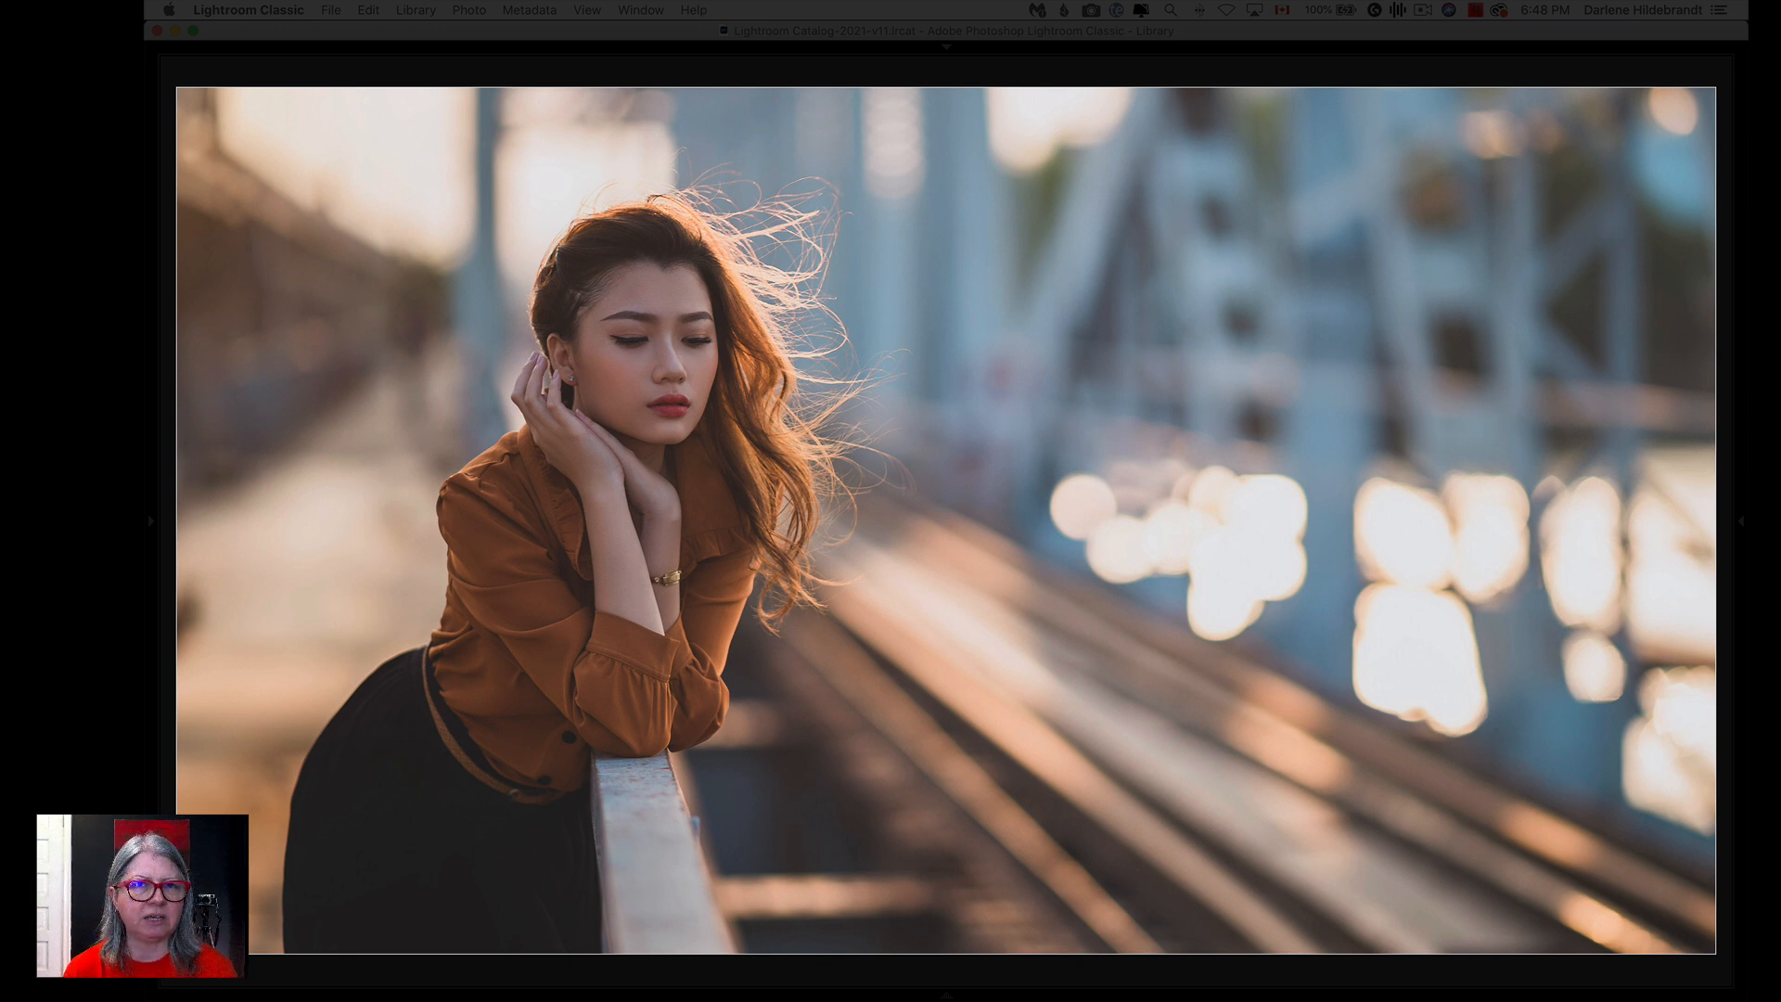
{"action": "key", "text": "Right"}
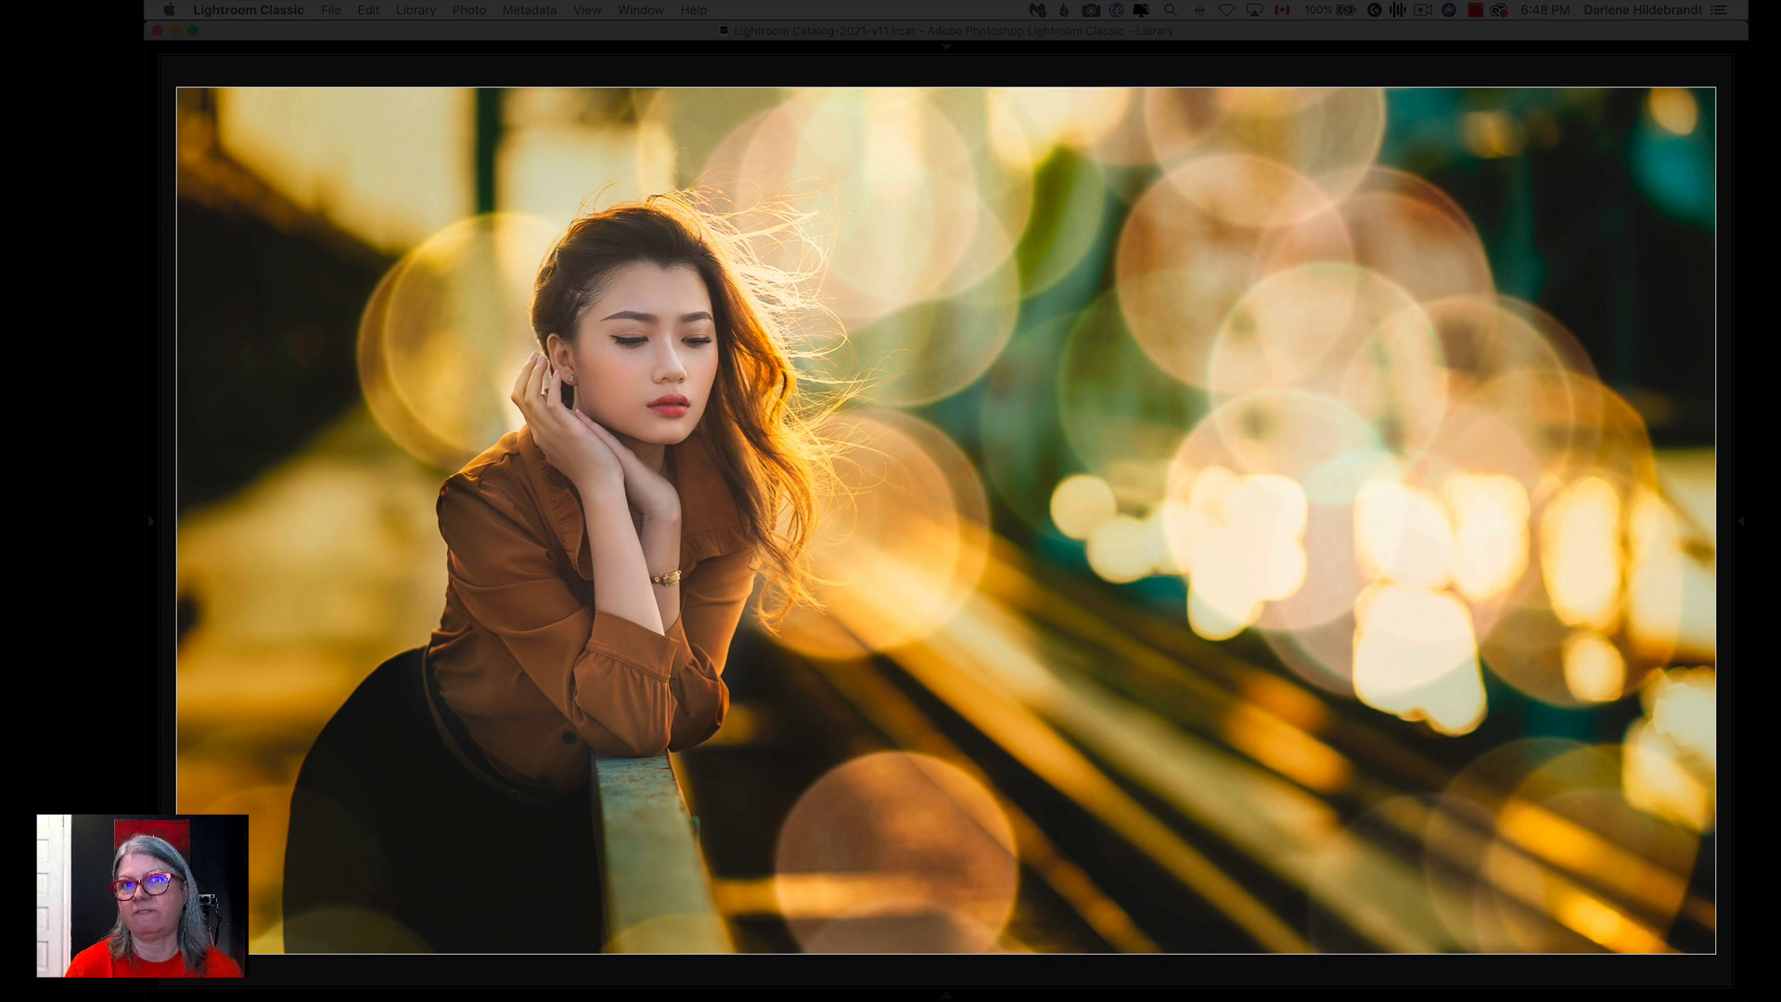
{"action": "key", "text": "Right"}
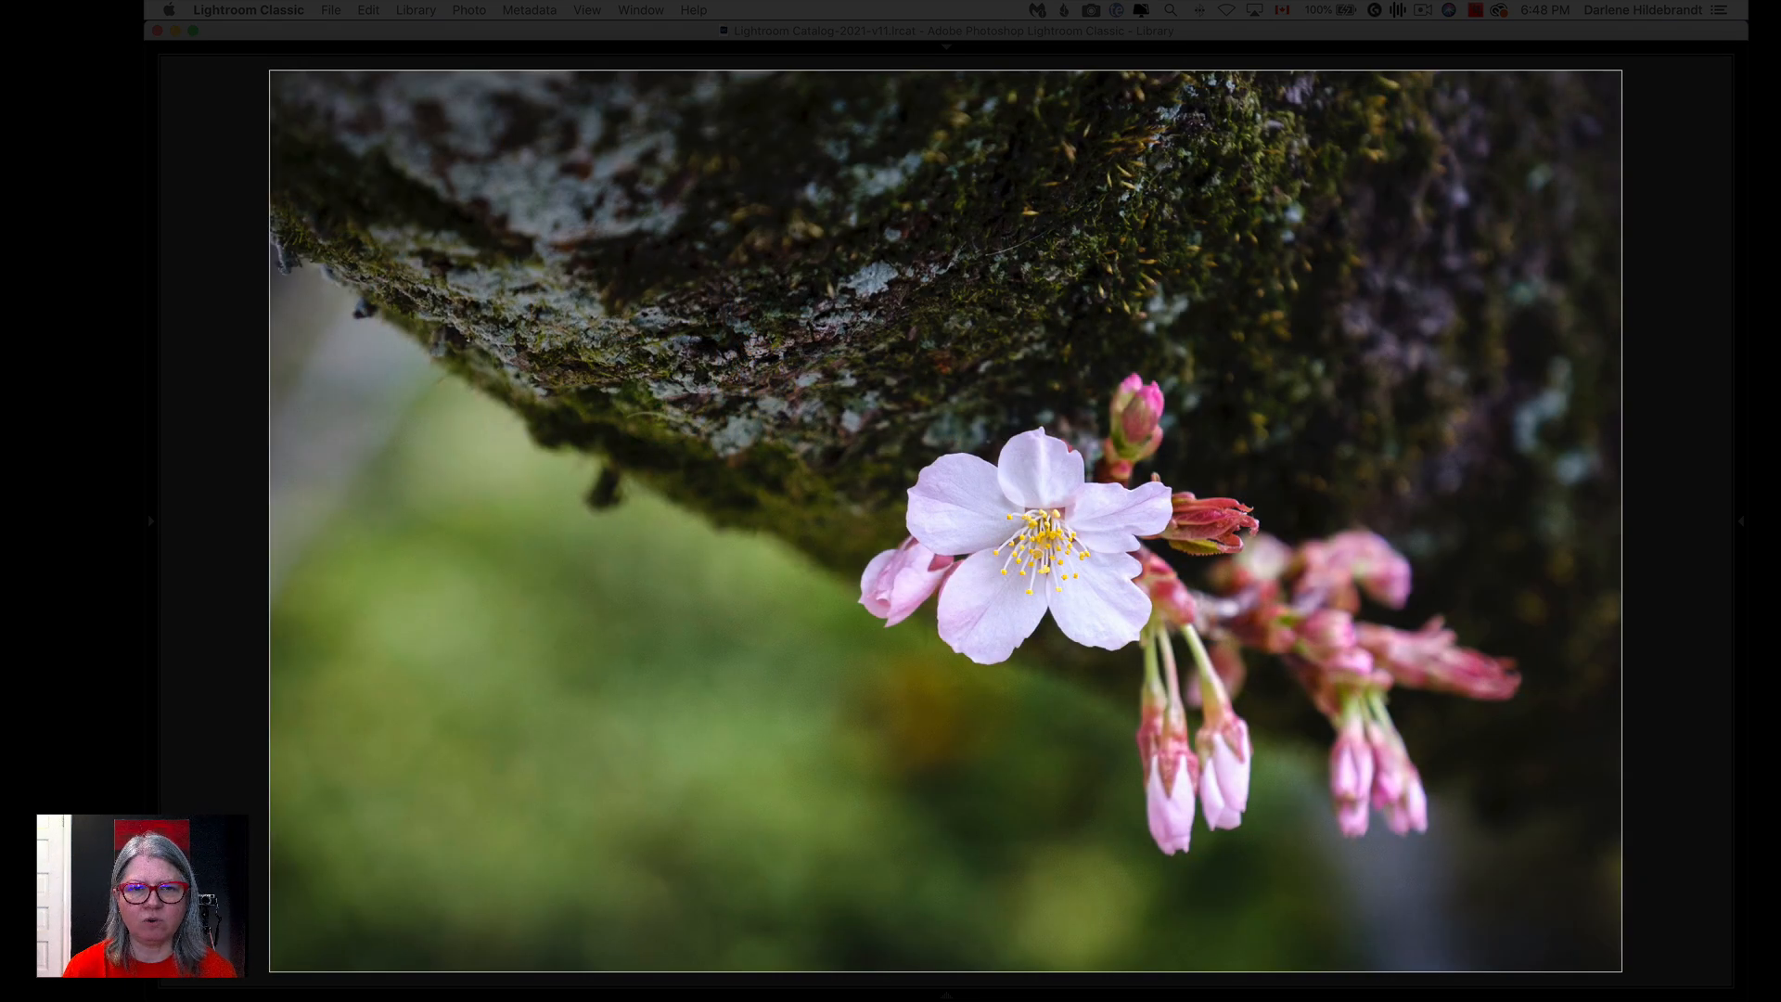
{"action": "key", "text": "Right"}
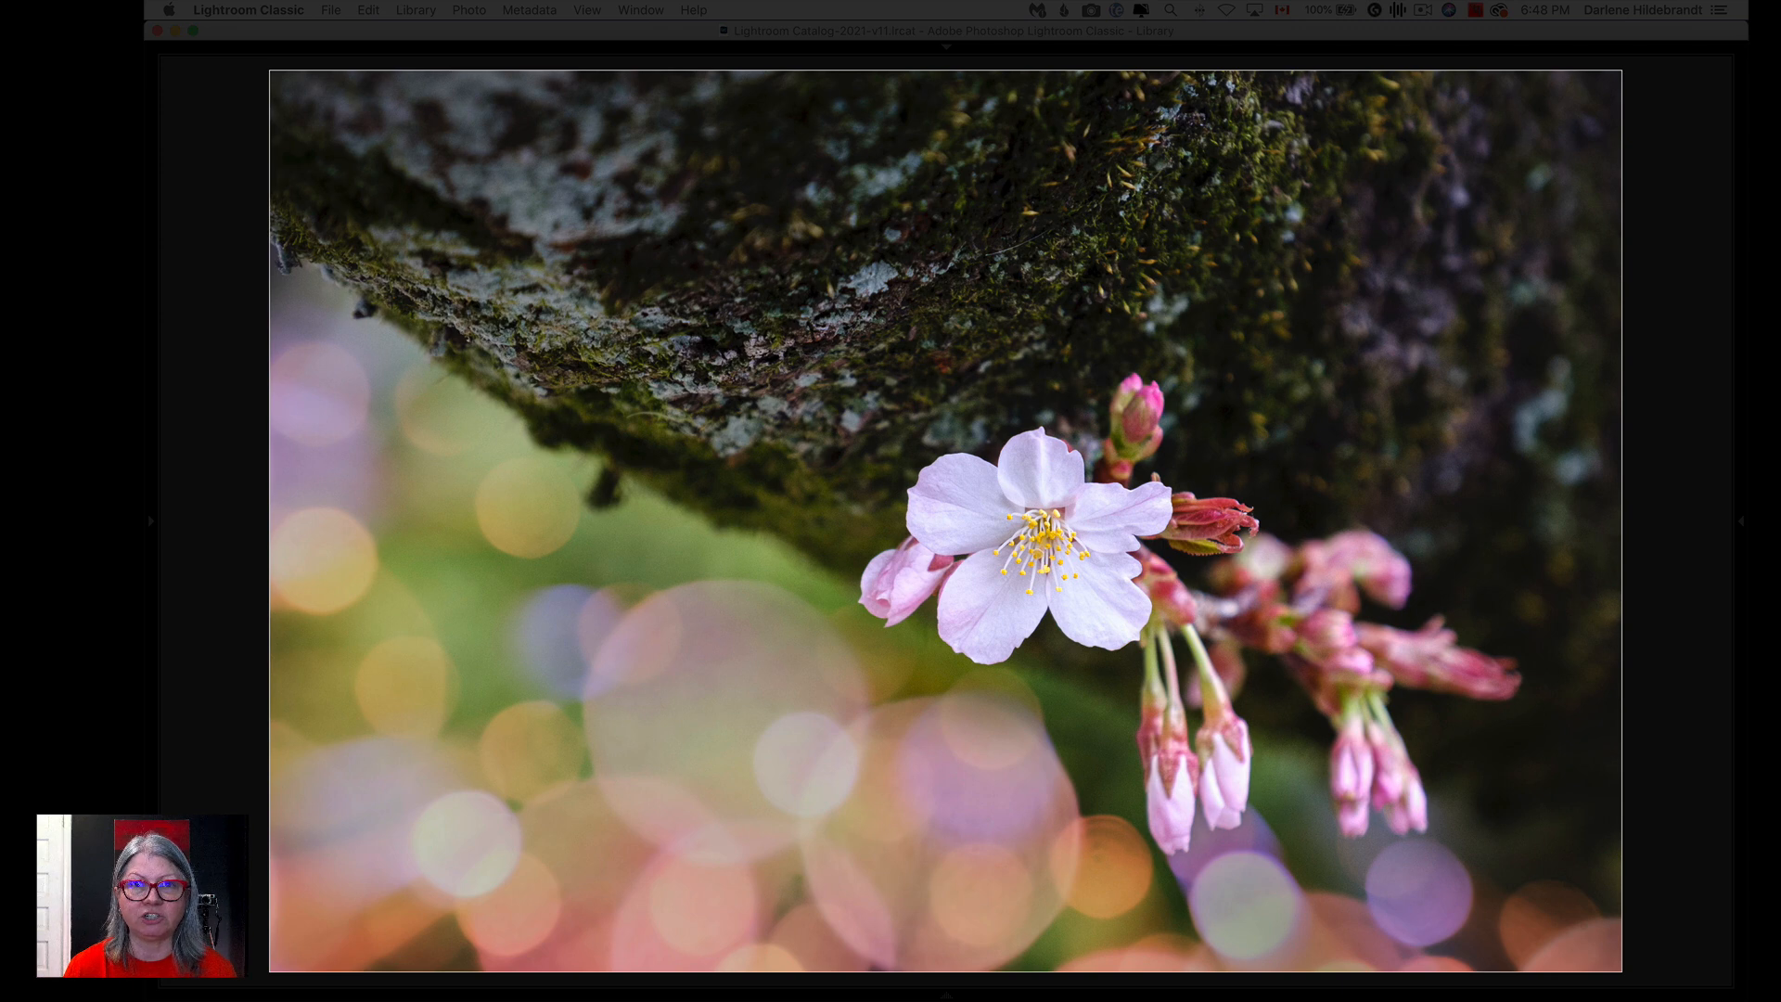
{"action": "key", "text": "Right"}
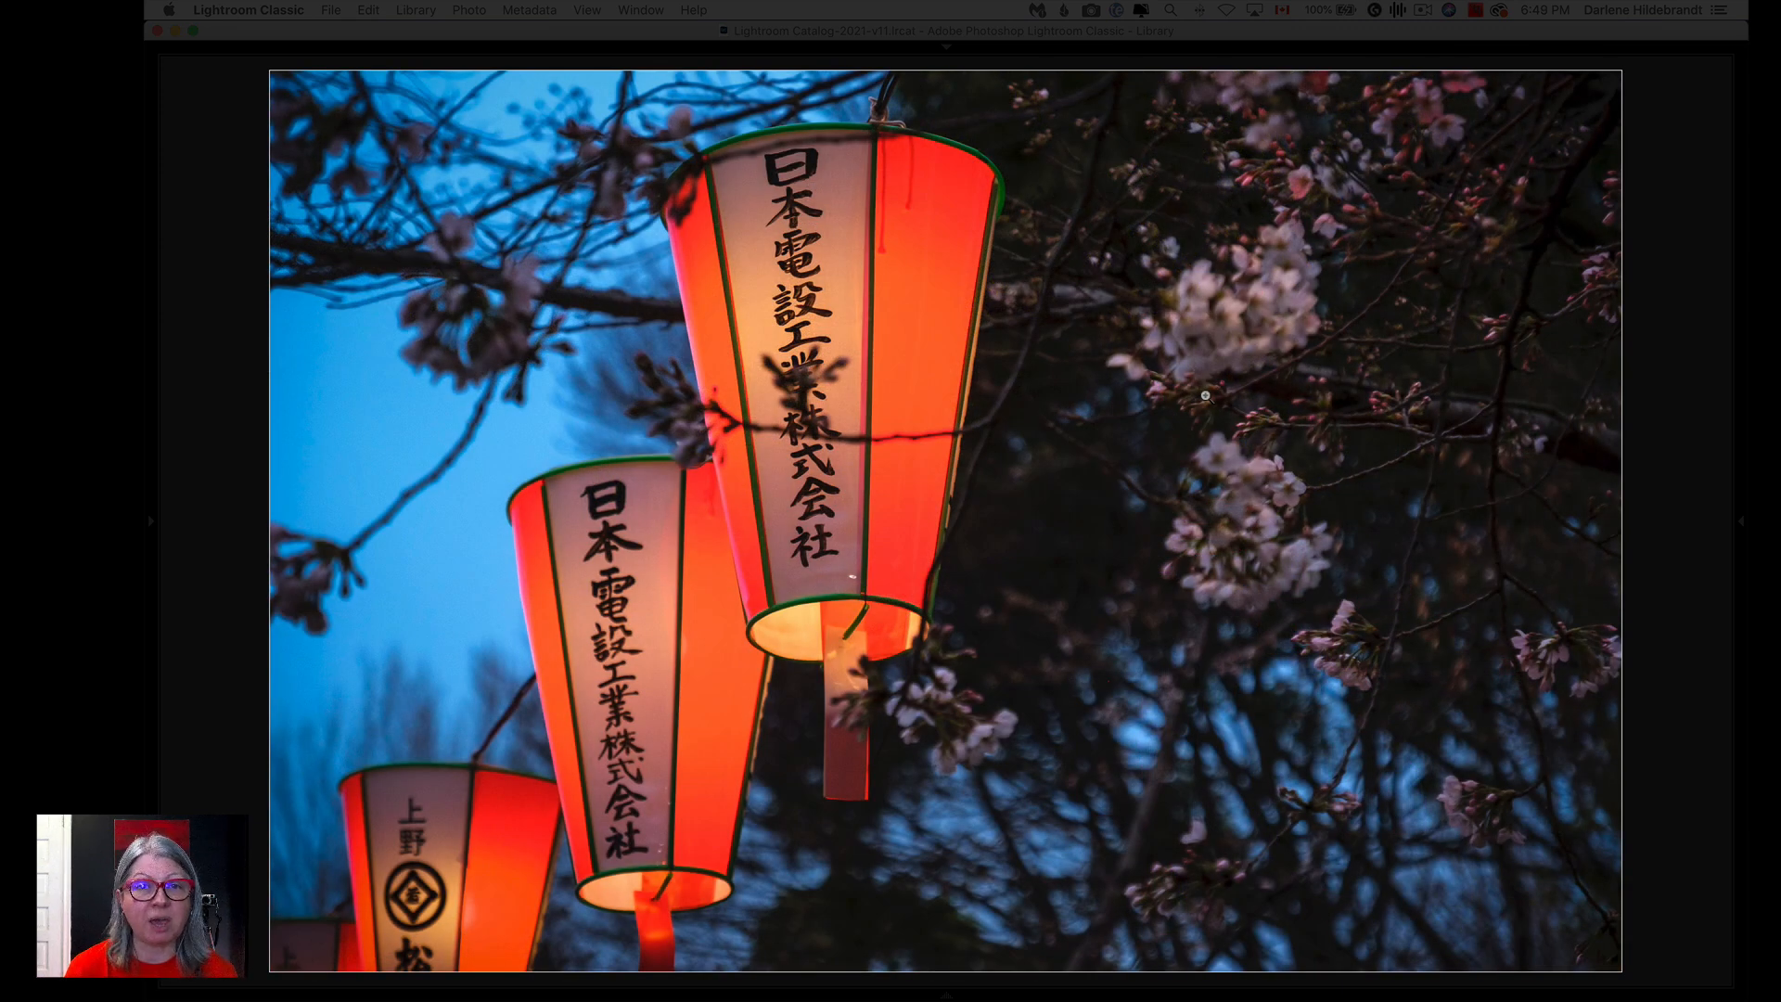
{"action": "key", "text": "Right"}
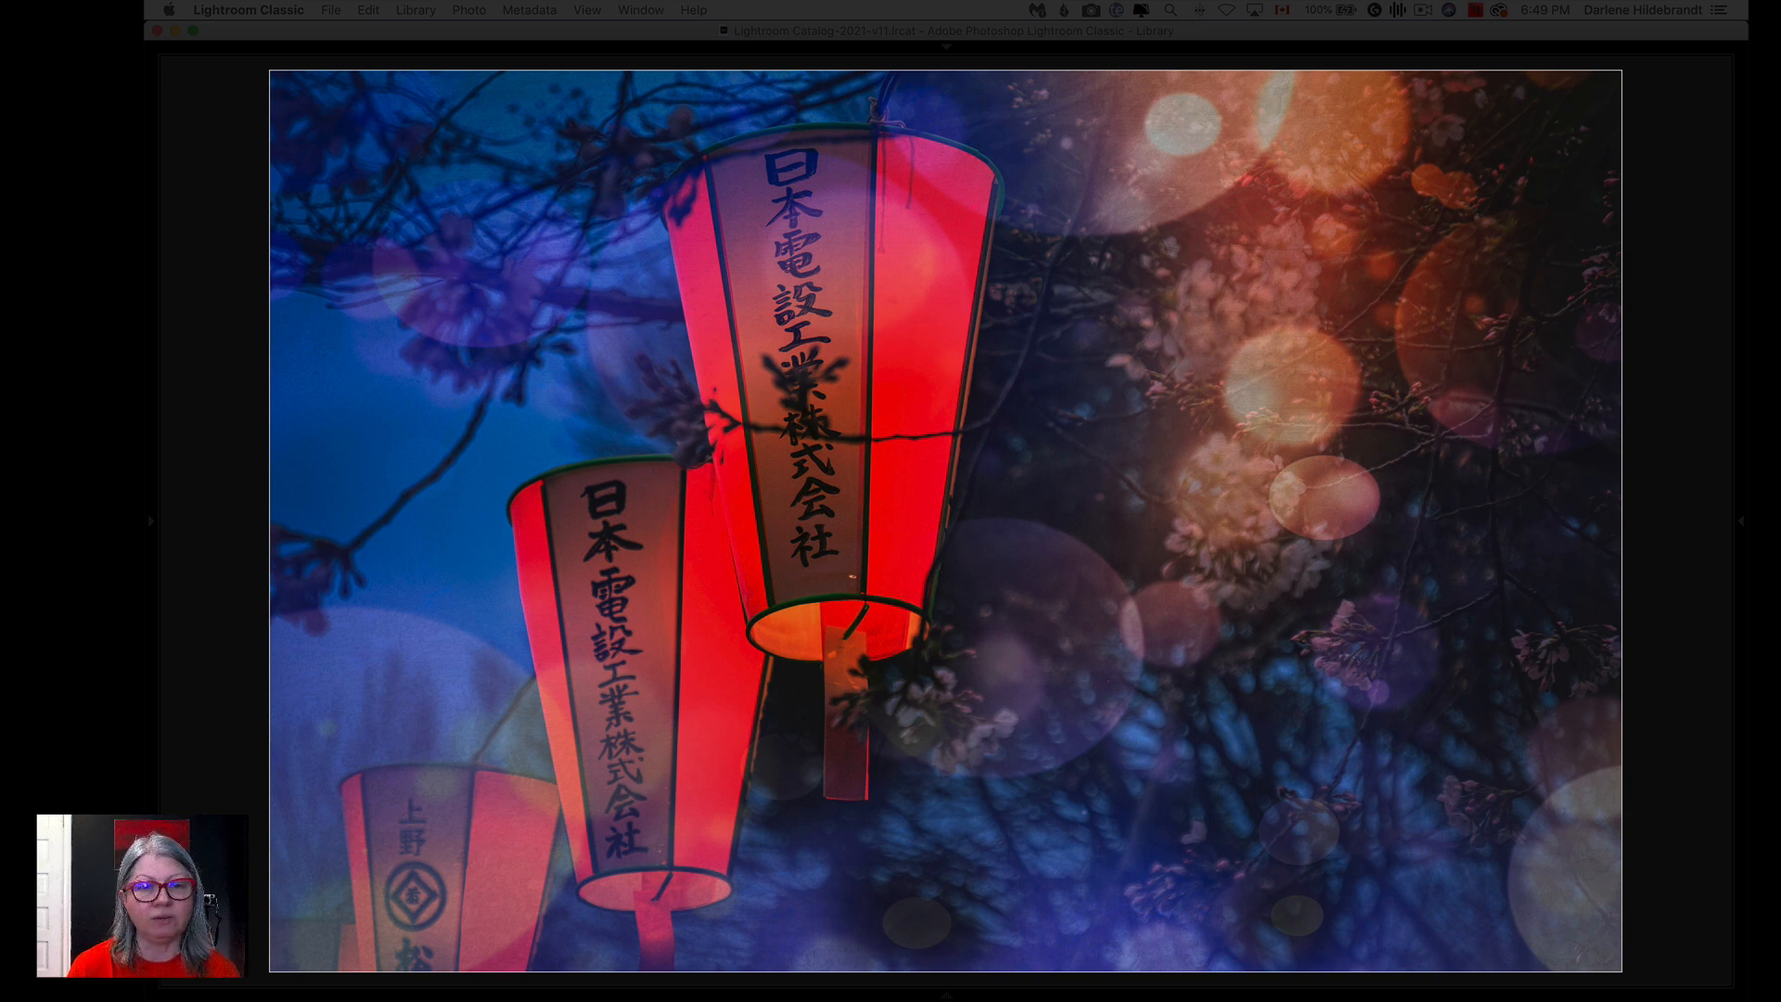
{"action": "key", "text": "Right"}
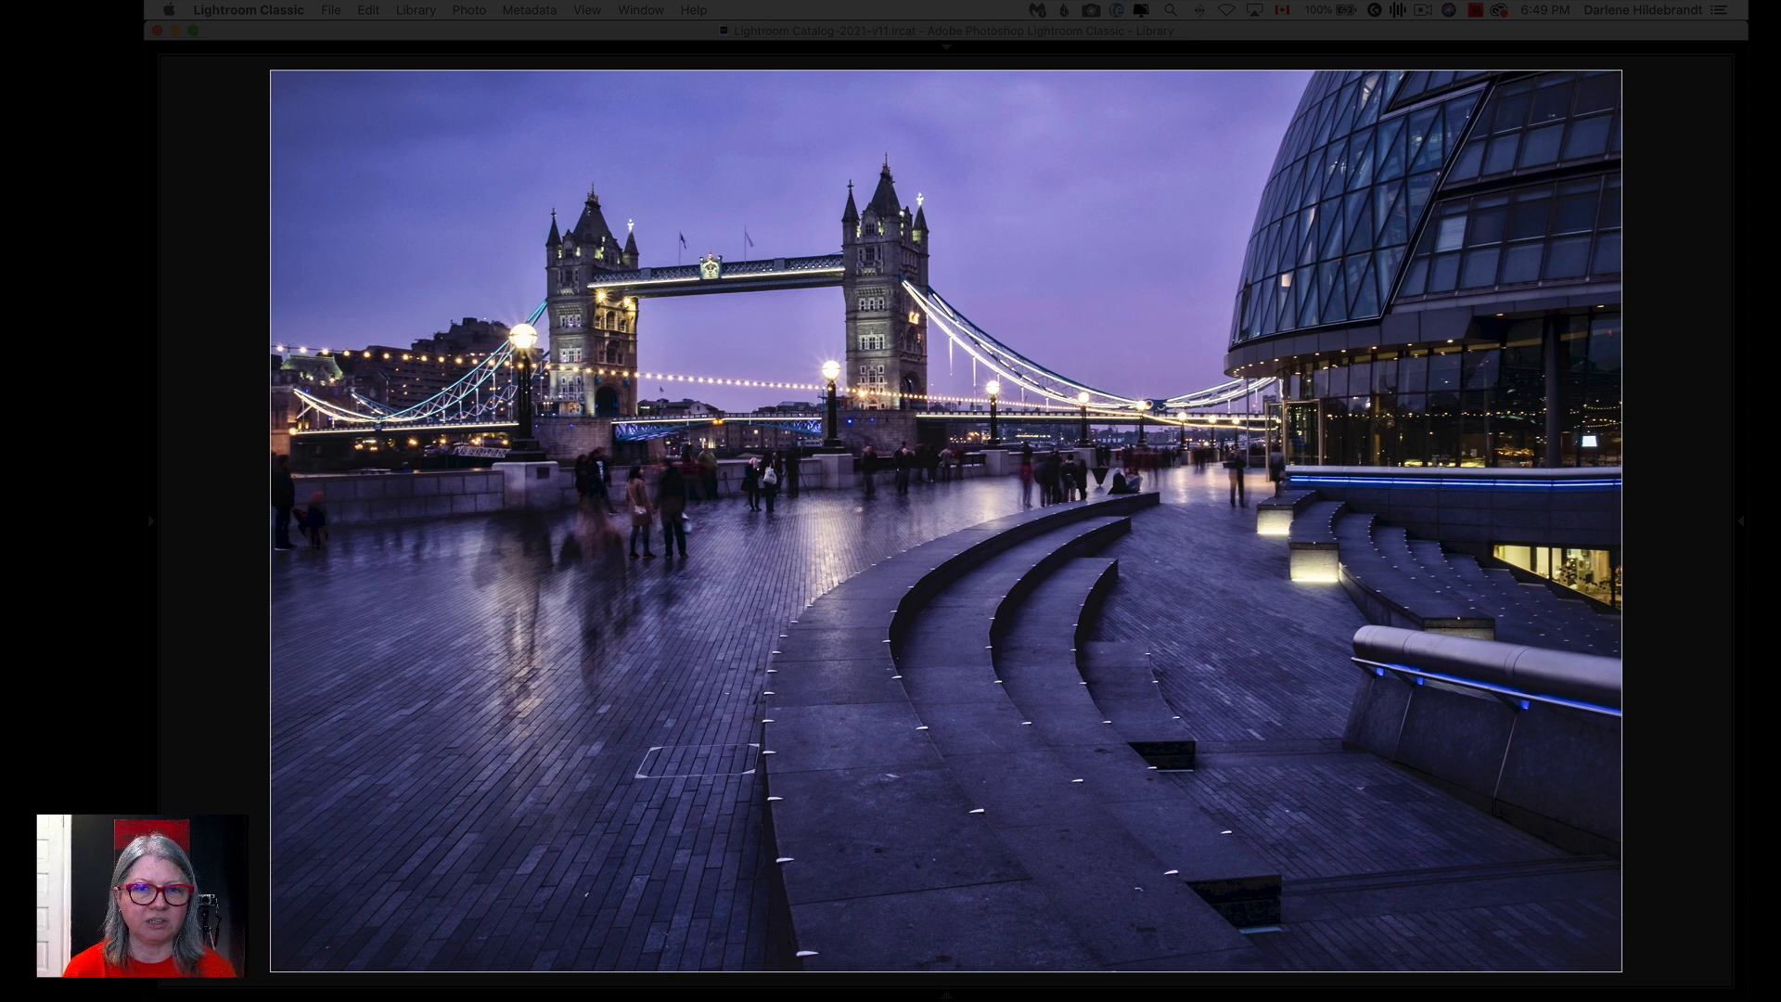
{"action": "key", "text": "Right"}
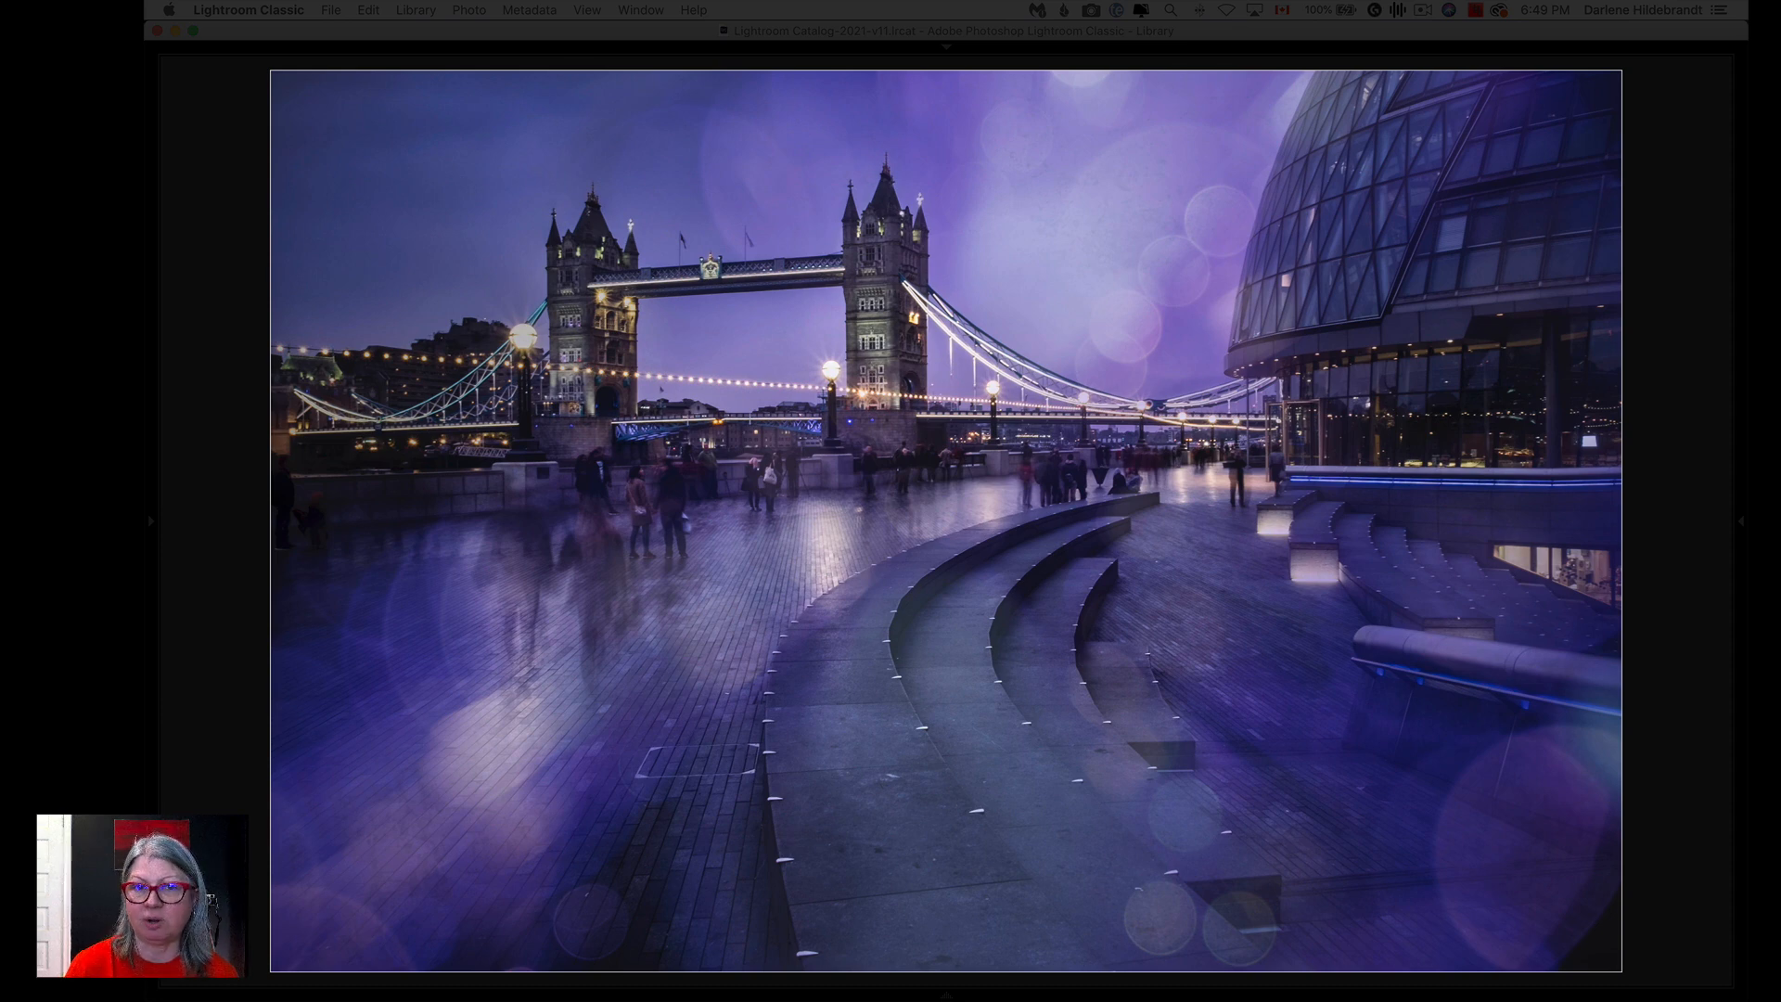
{"action": "key", "text": "Right"}
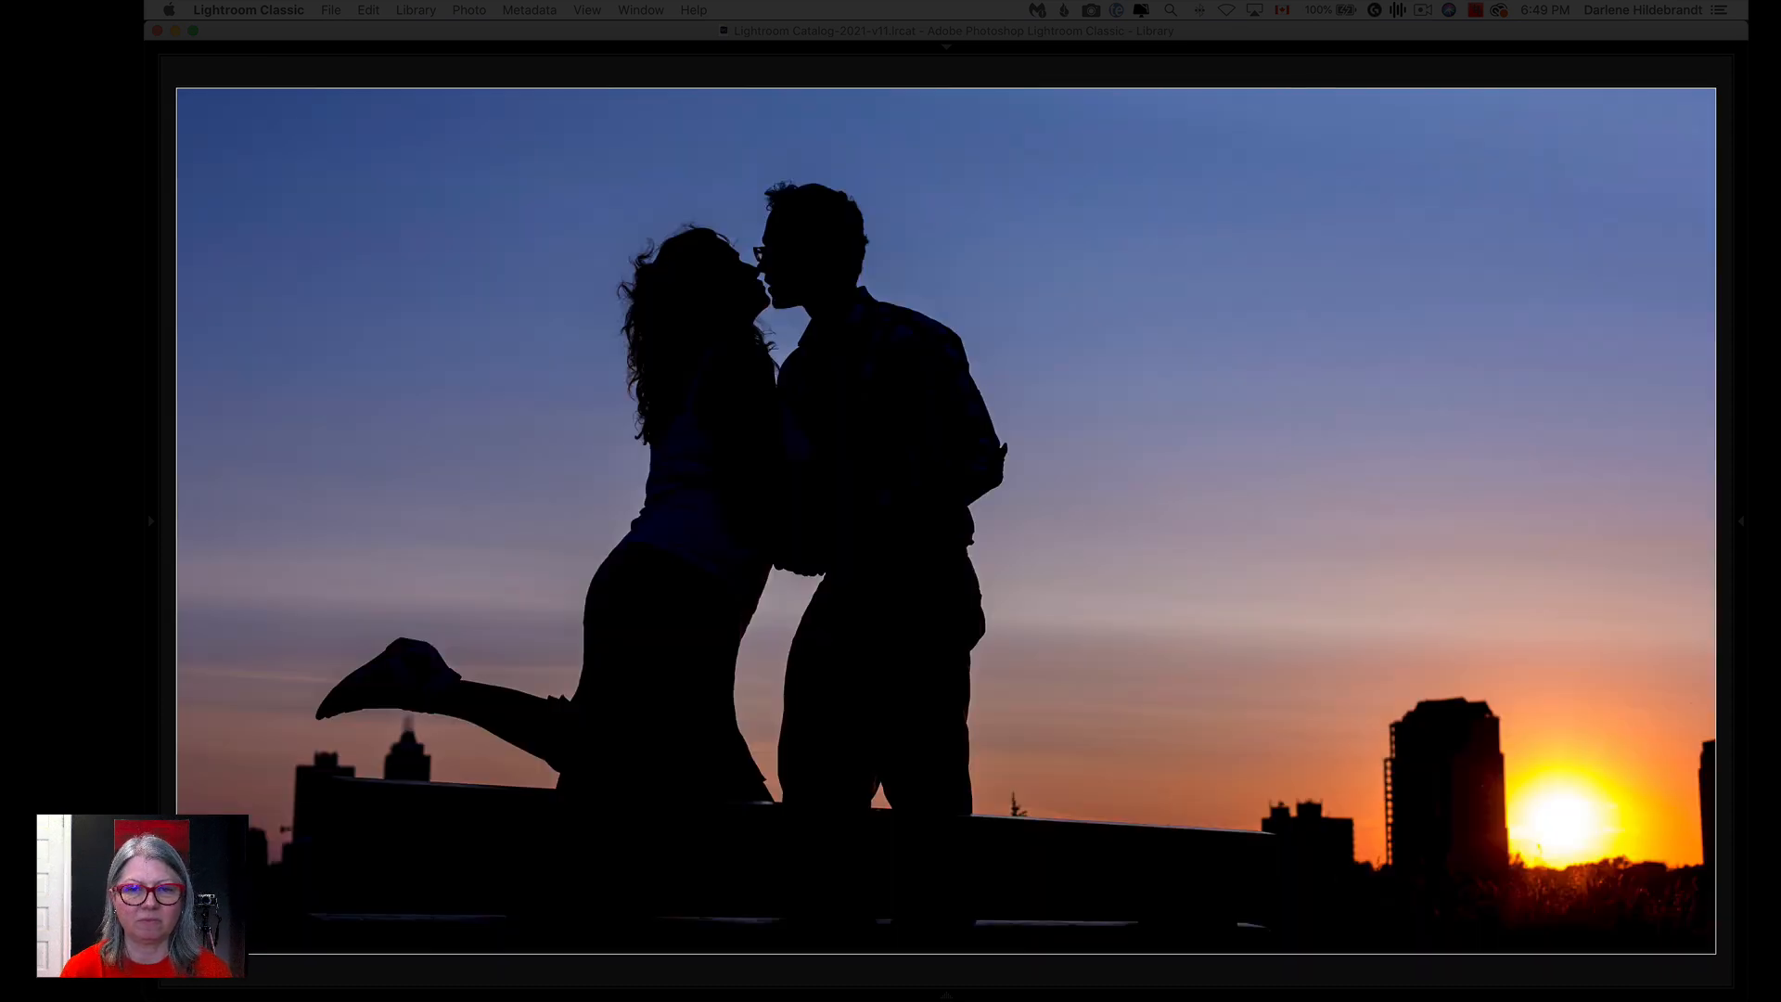
{"action": "key", "text": "Right"}
{"action": "key", "text": "Right"}
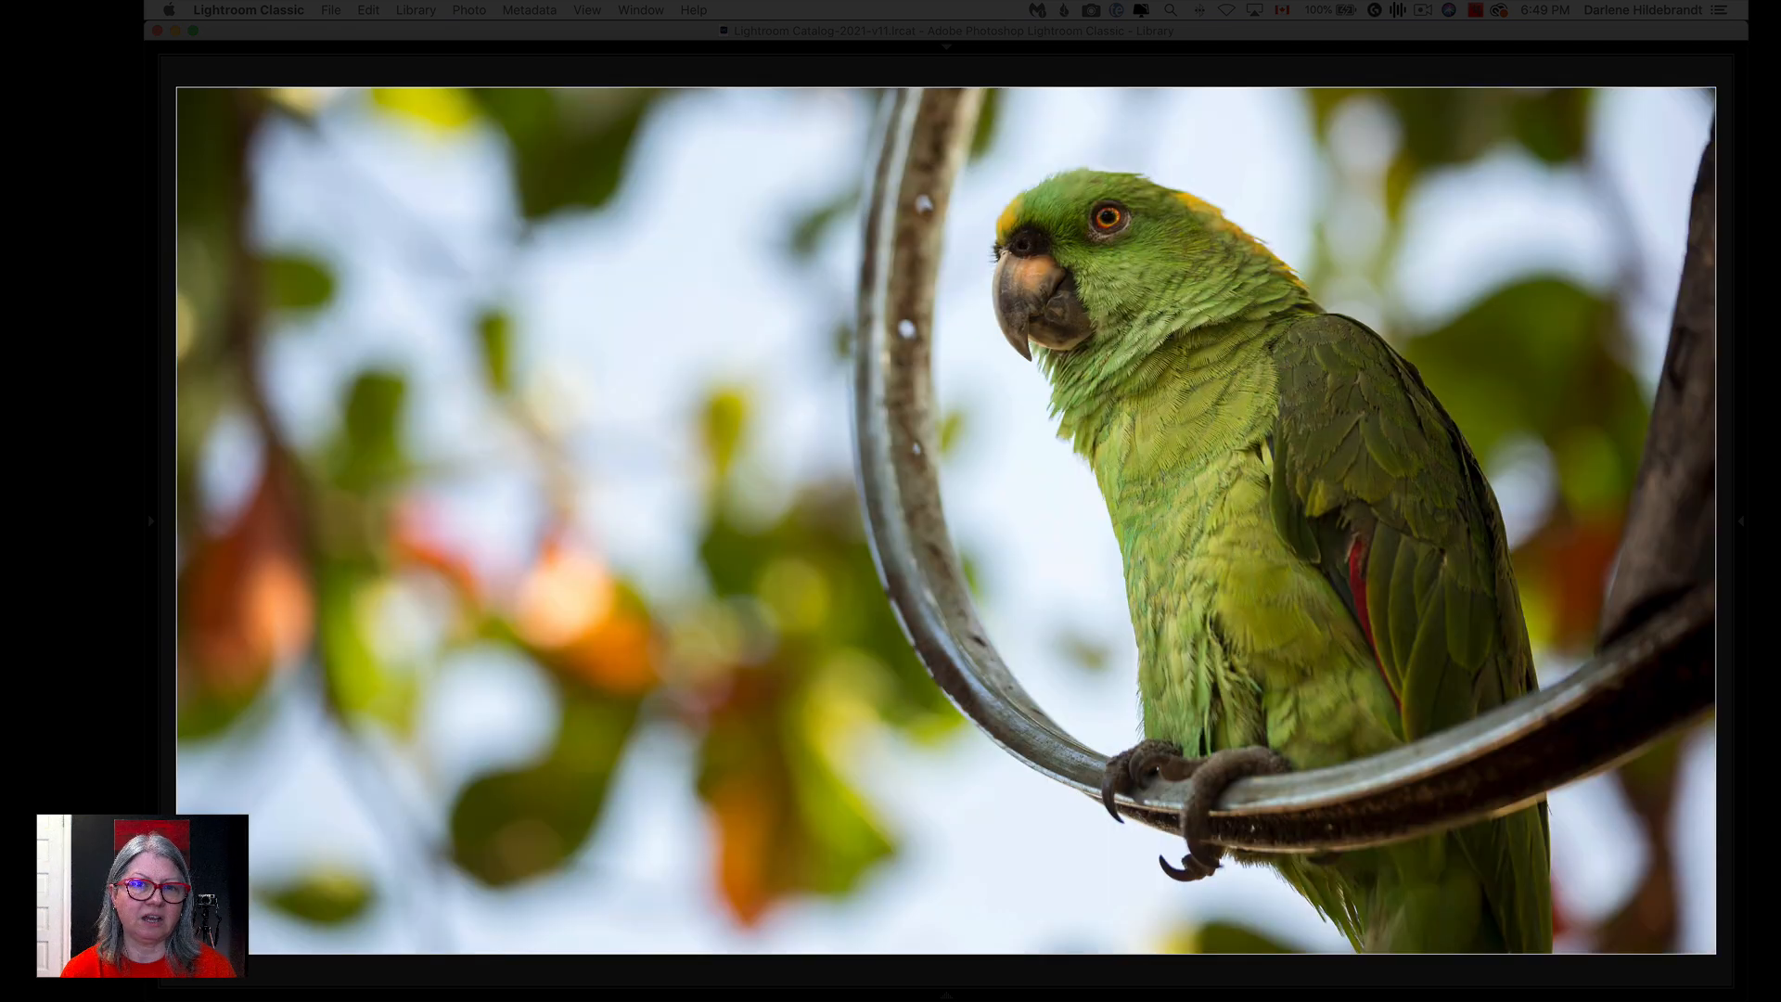
{"action": "key", "text": "Right"}
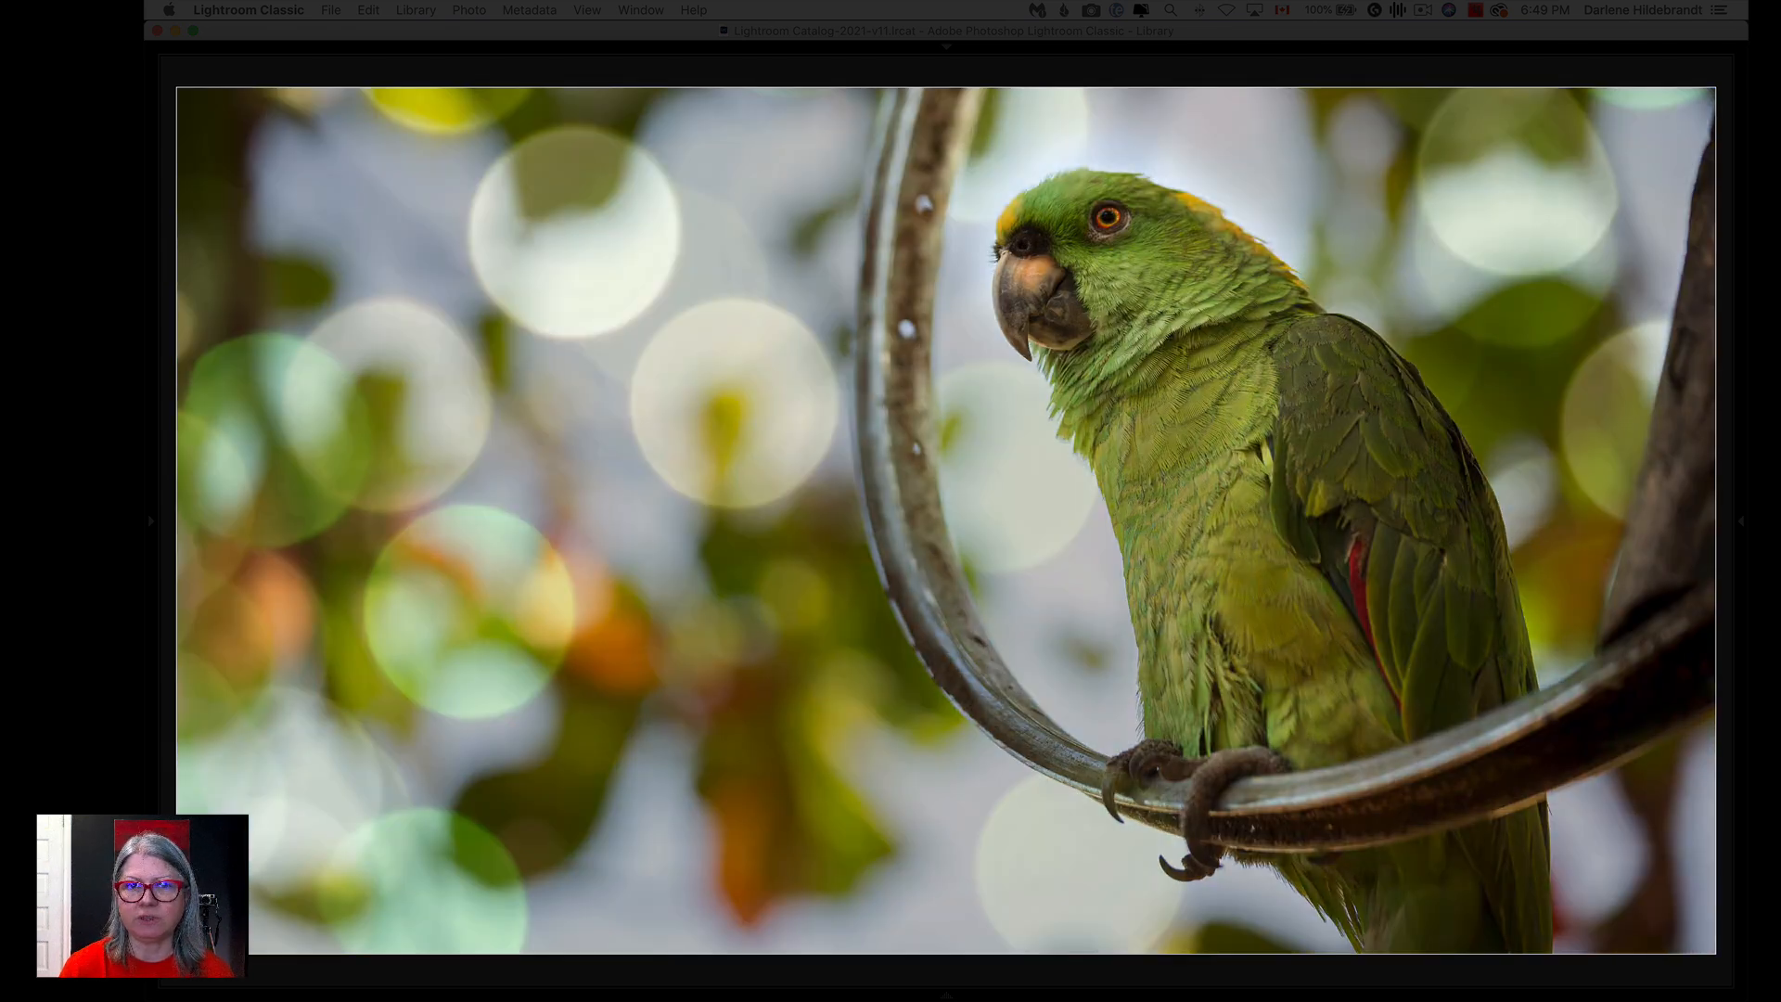
{"action": "key", "text": "Right"}
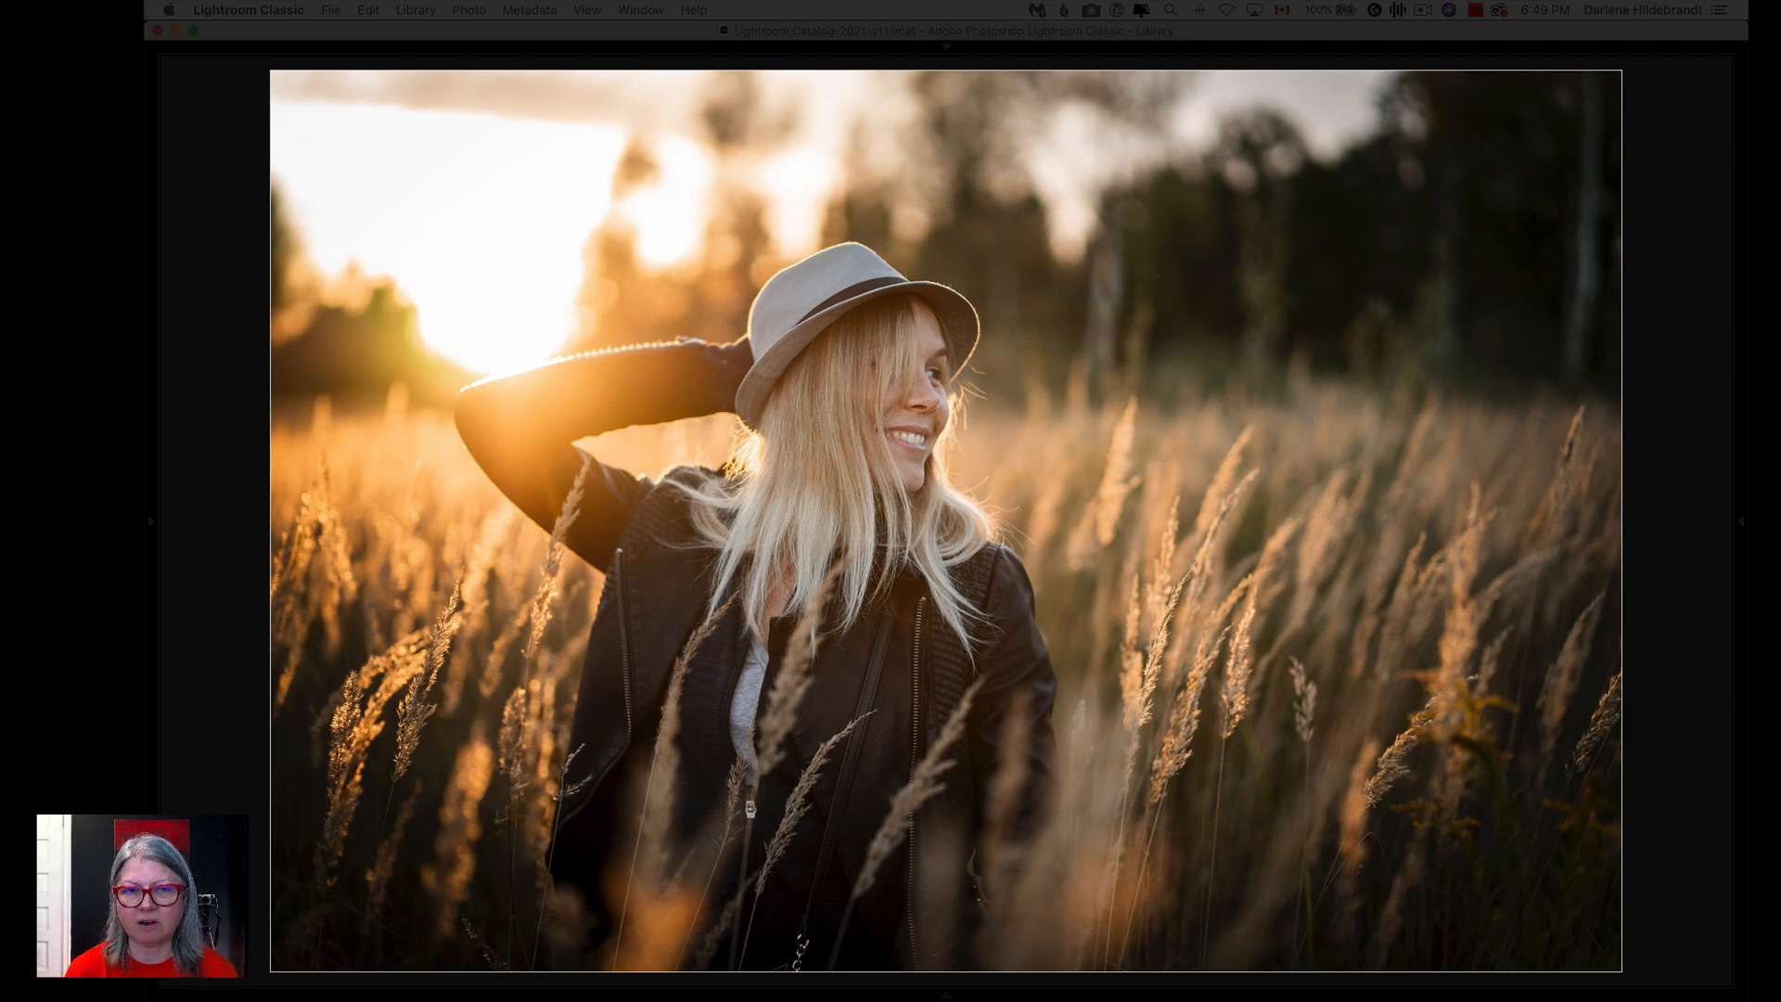
{"action": "key", "text": "Right"}
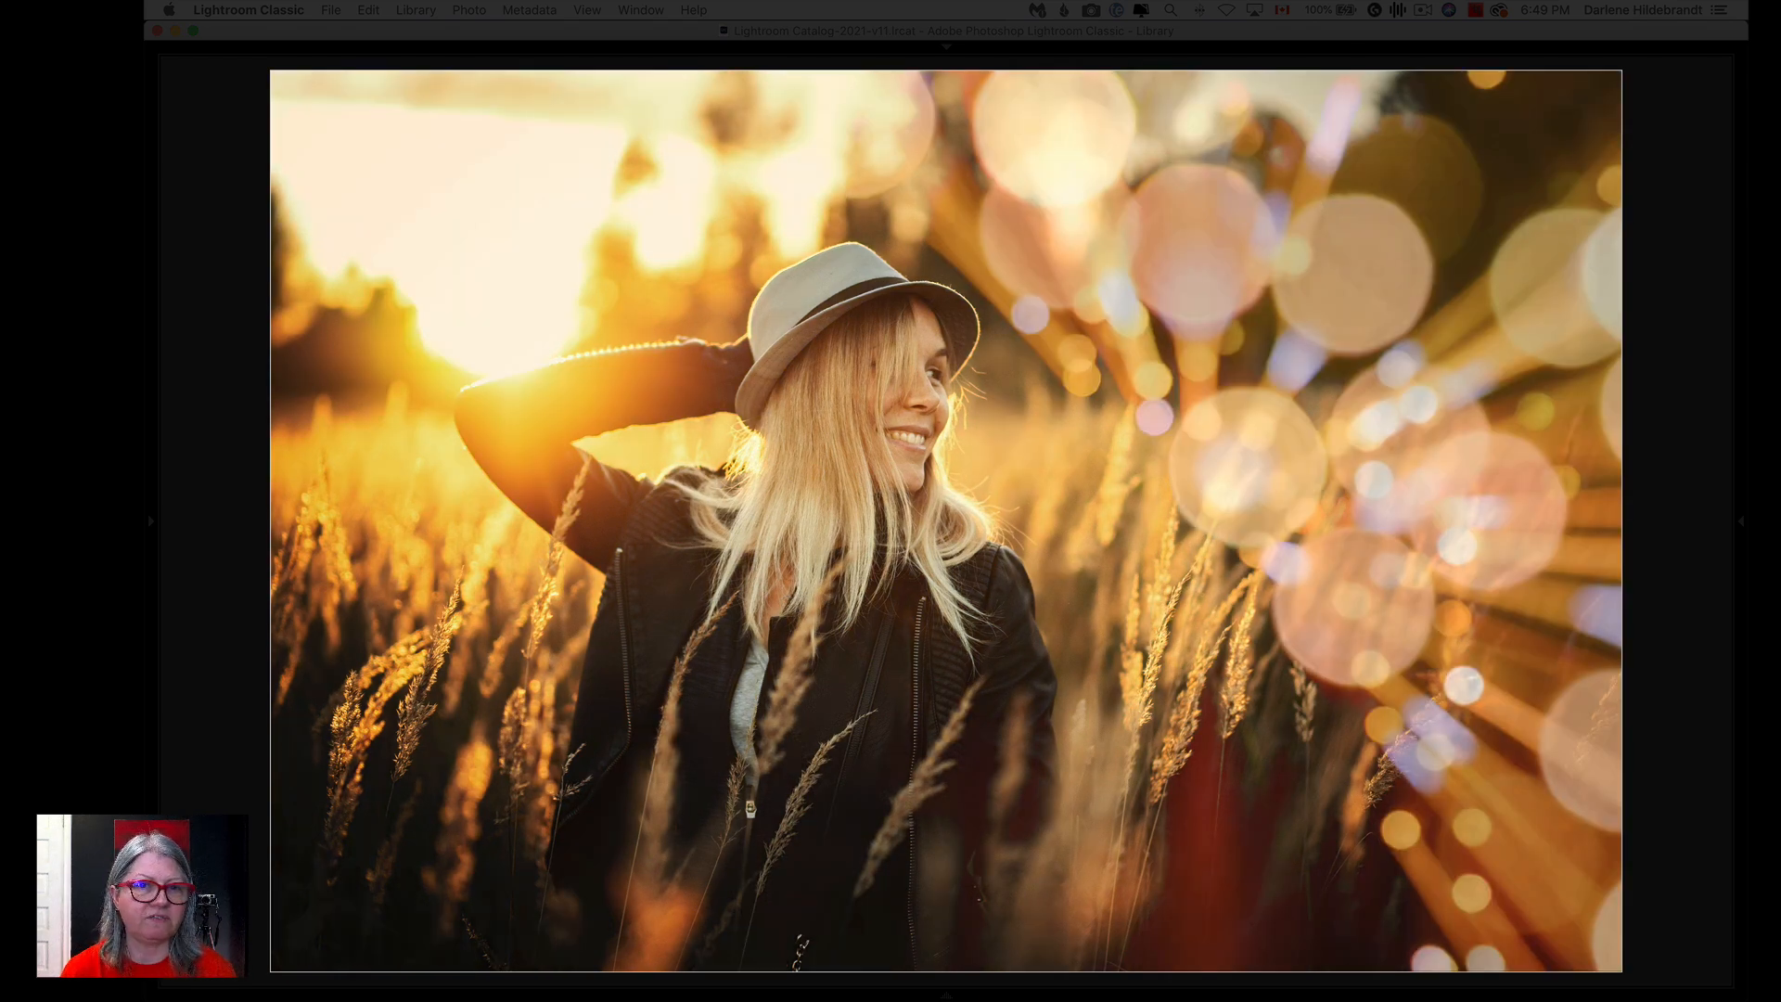
{"action": "key", "text": "Right"}
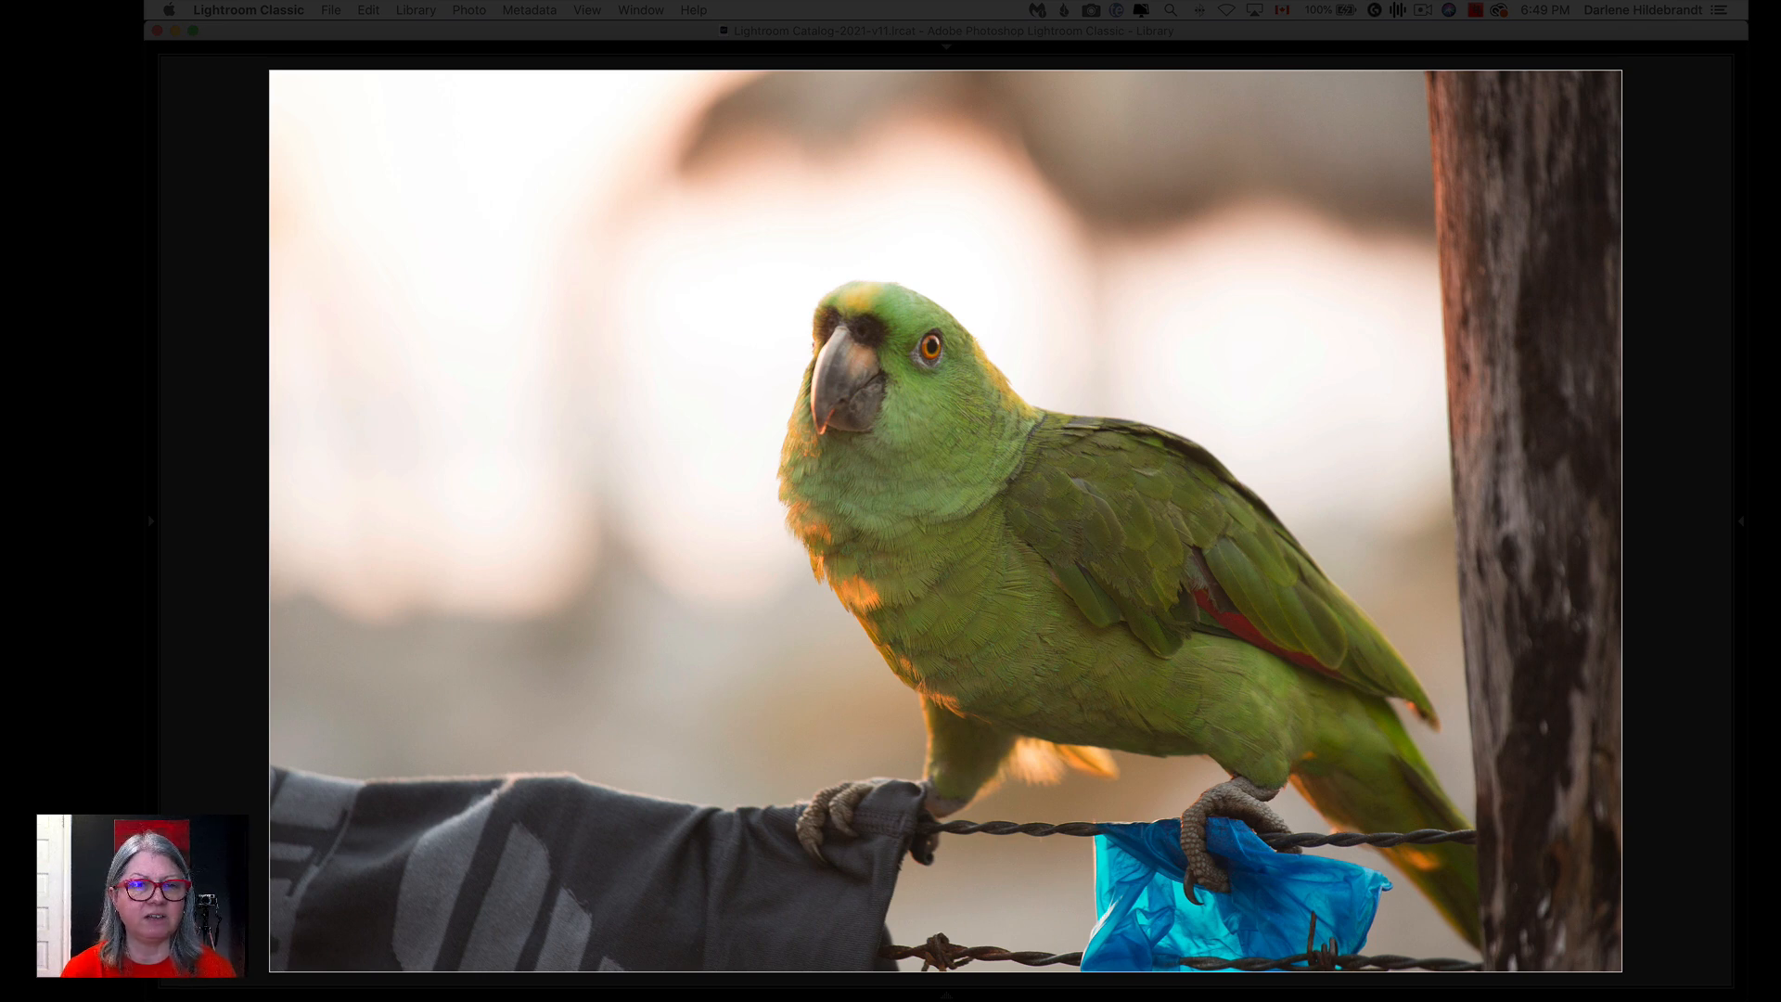
{"action": "key", "text": "Right"}
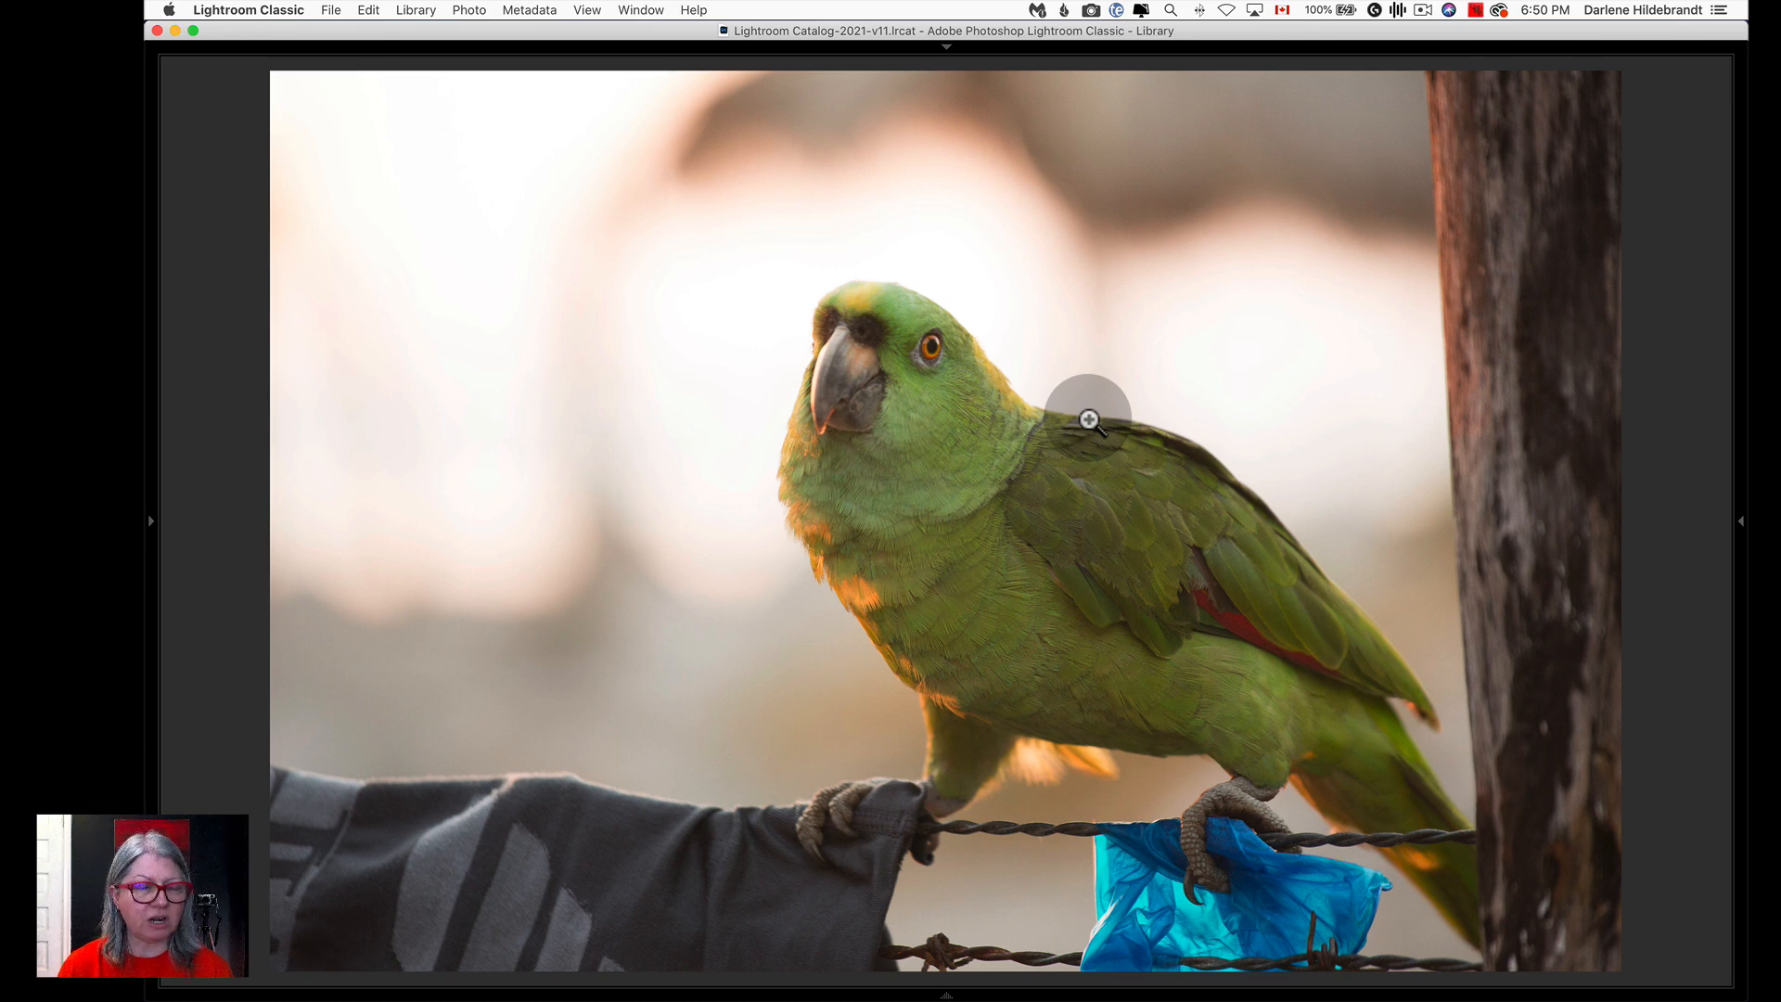
Send the parrot photo to Luminar AI as a copy with Lightroom adjustments, keeping TIFF, Adobe RGB (1998) and 16 bits/component.
{"action": "right_click", "coordinate": [1088, 420]}
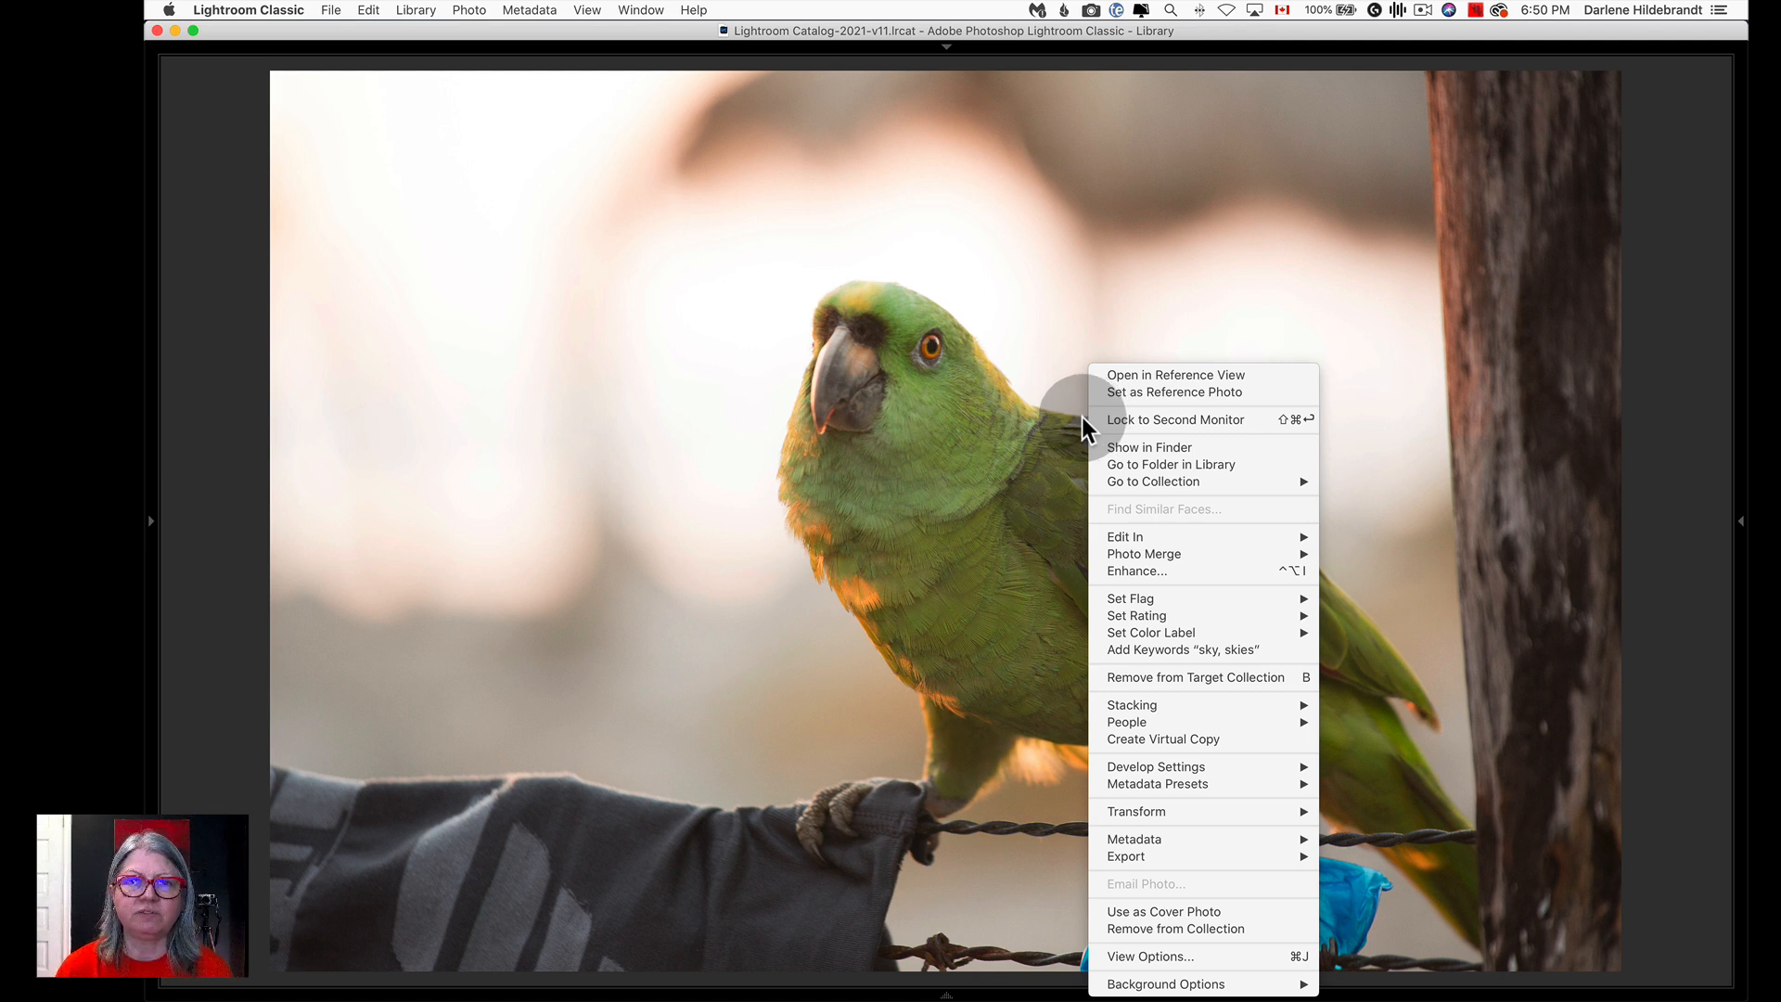
{"action": "left_click", "coordinate": [1125, 544]}
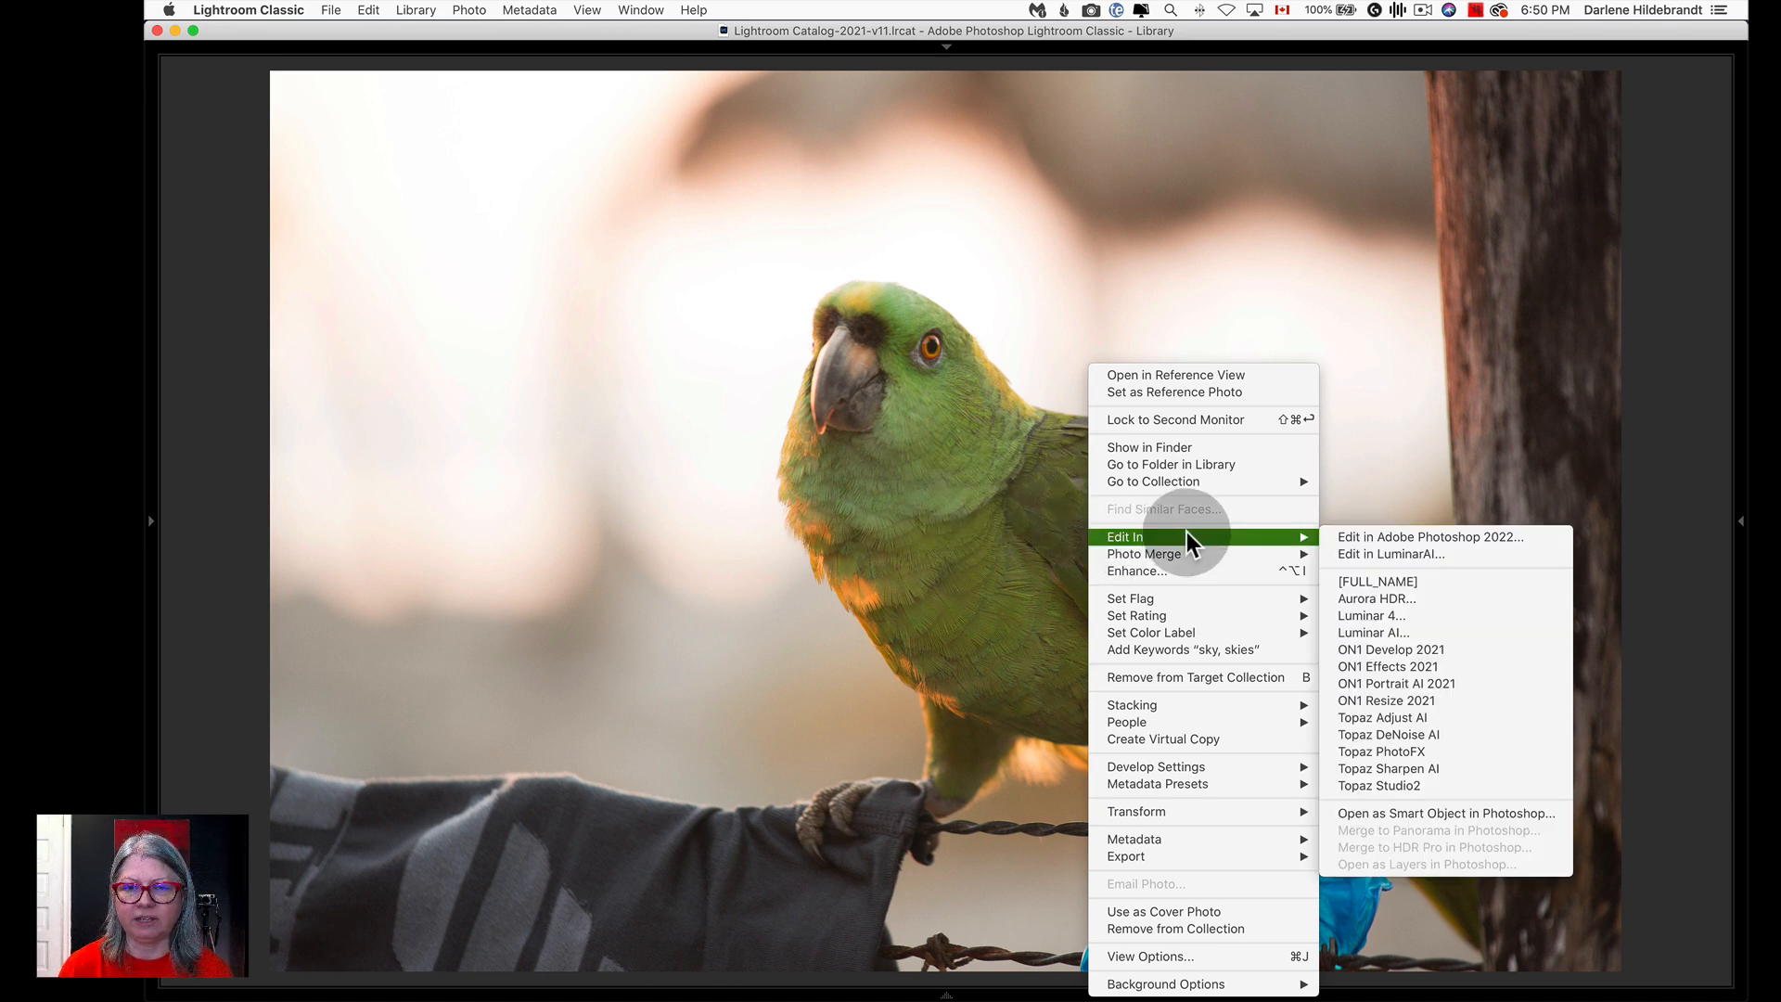
{"action": "left_click", "coordinate": [1369, 631]}
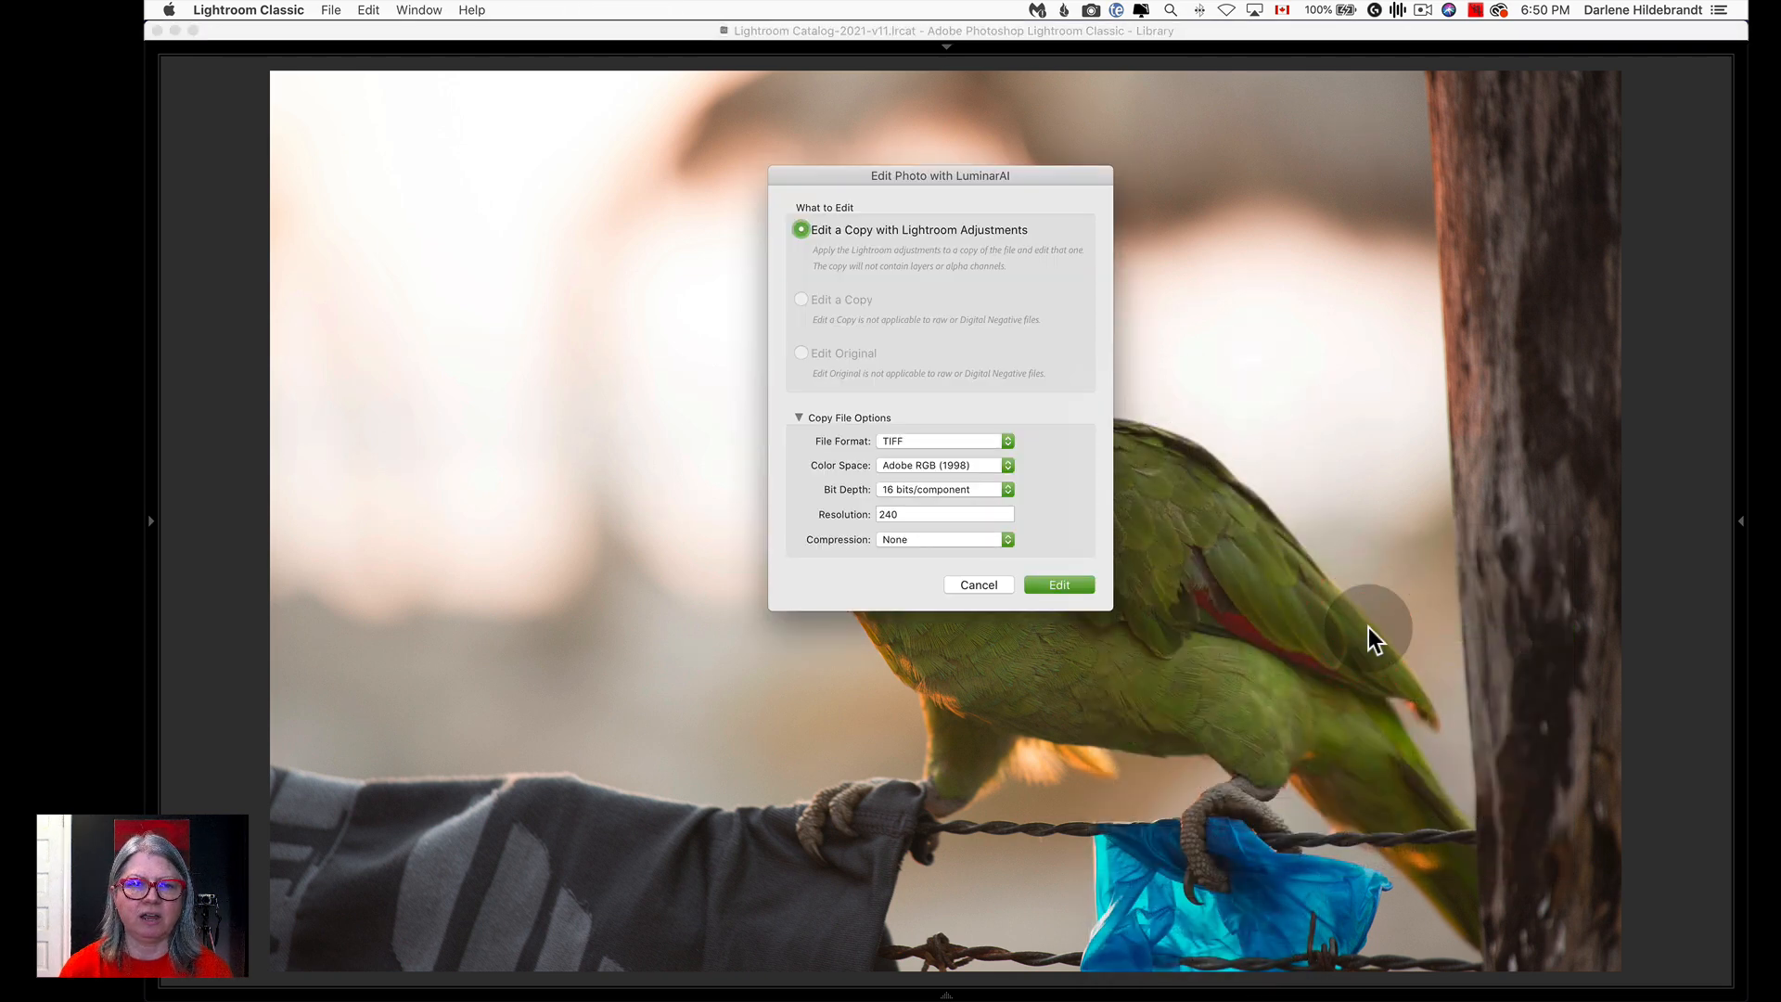
{"action": "left_click", "coordinate": [906, 444]}
{"action": "left_click", "coordinate": [909, 442]}
{"action": "left_click", "coordinate": [910, 444]}
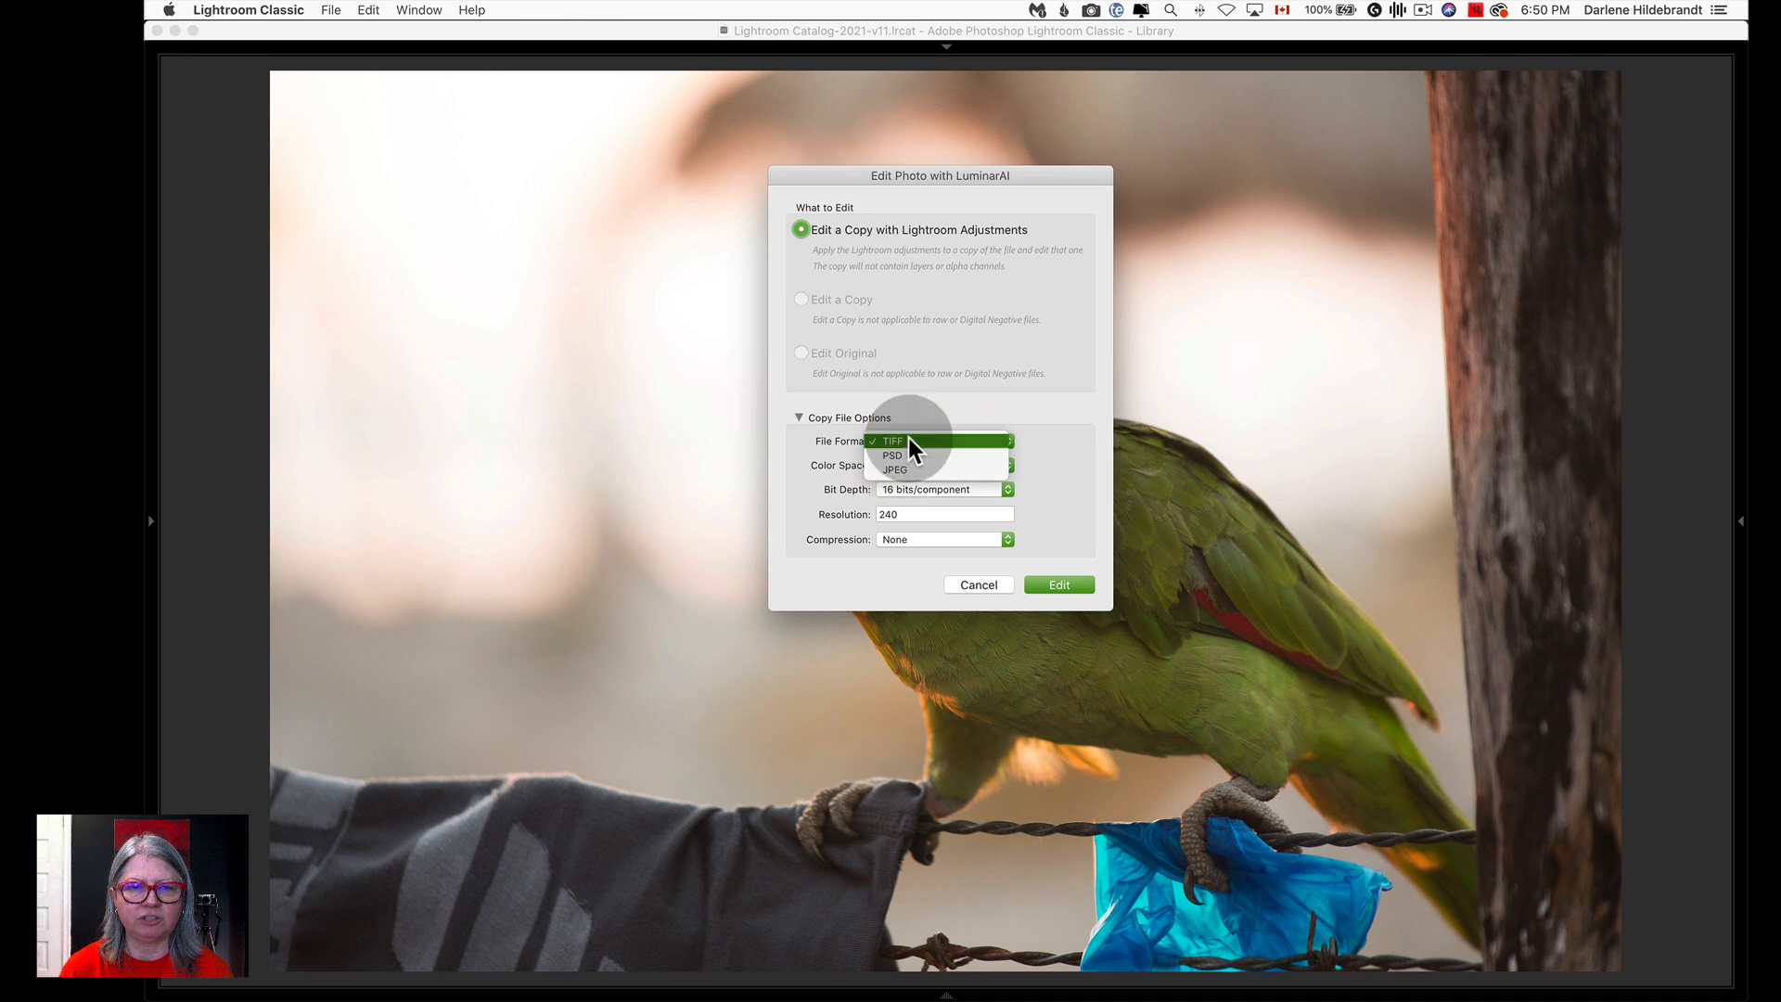
{"action": "left_click", "coordinate": [1072, 464]}
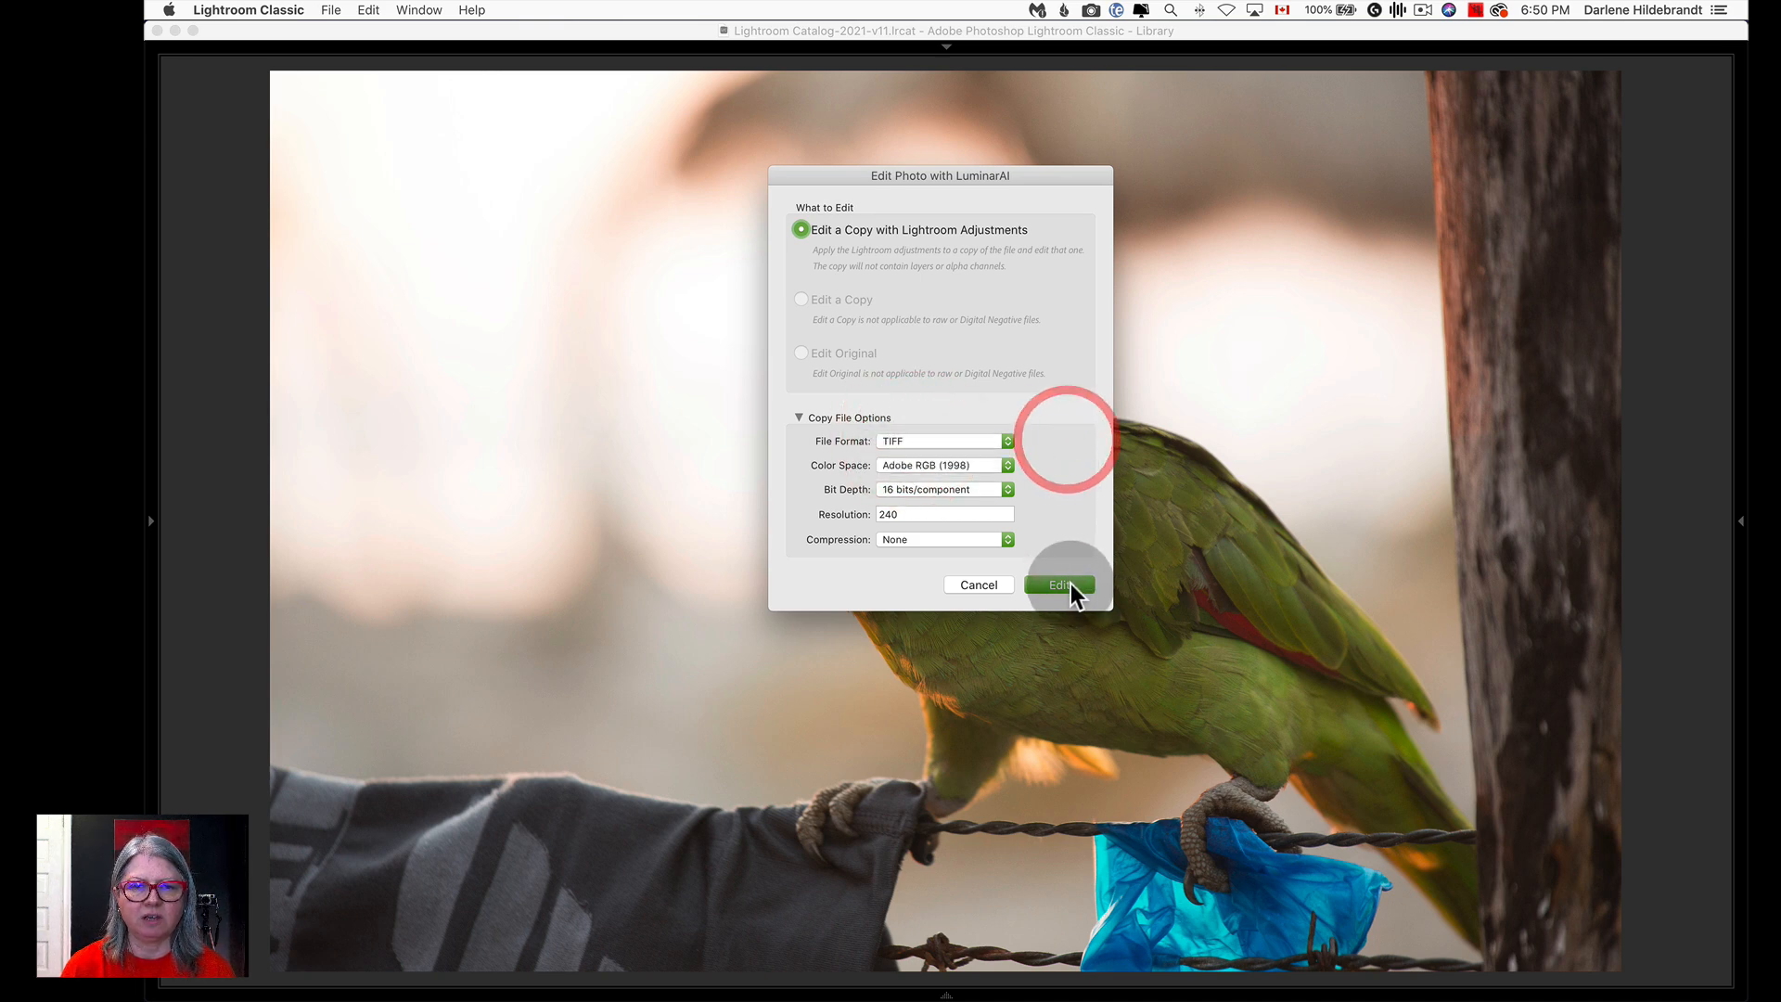
{"action": "left_click", "coordinate": [1062, 584]}
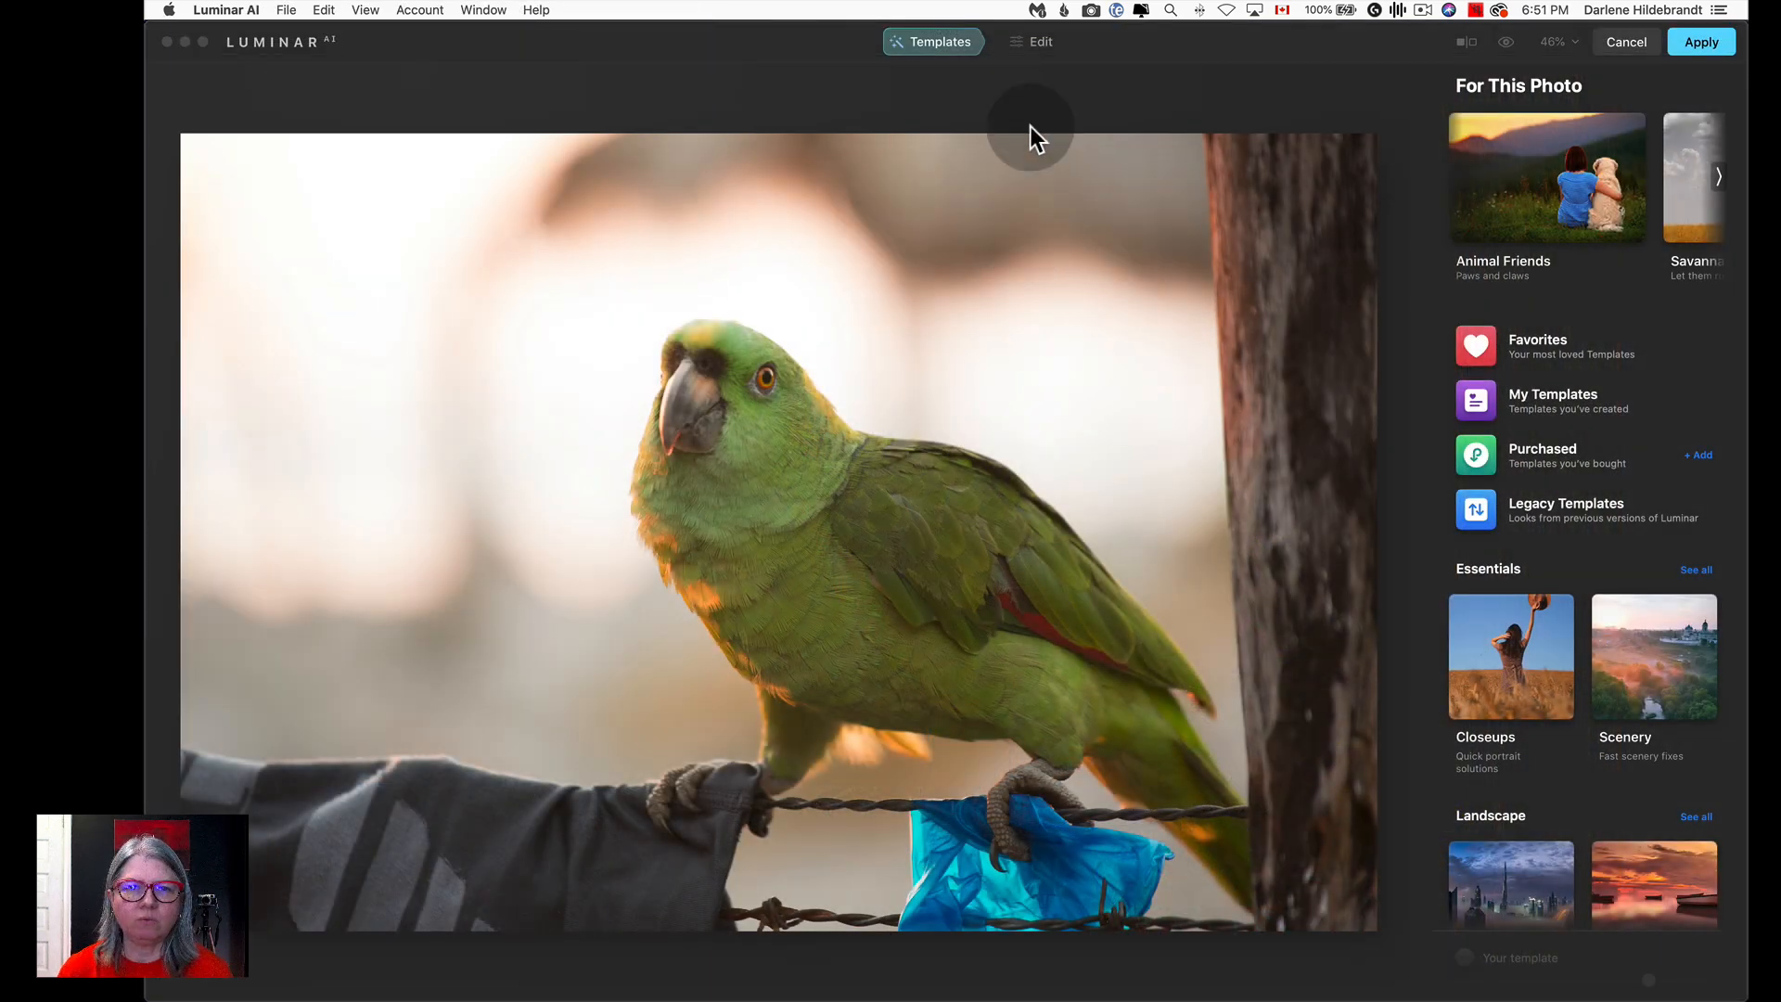
Switch from templates to manual editing and set the Enhance AI Accent to 31.
{"action": "left_click", "coordinate": [1021, 42]}
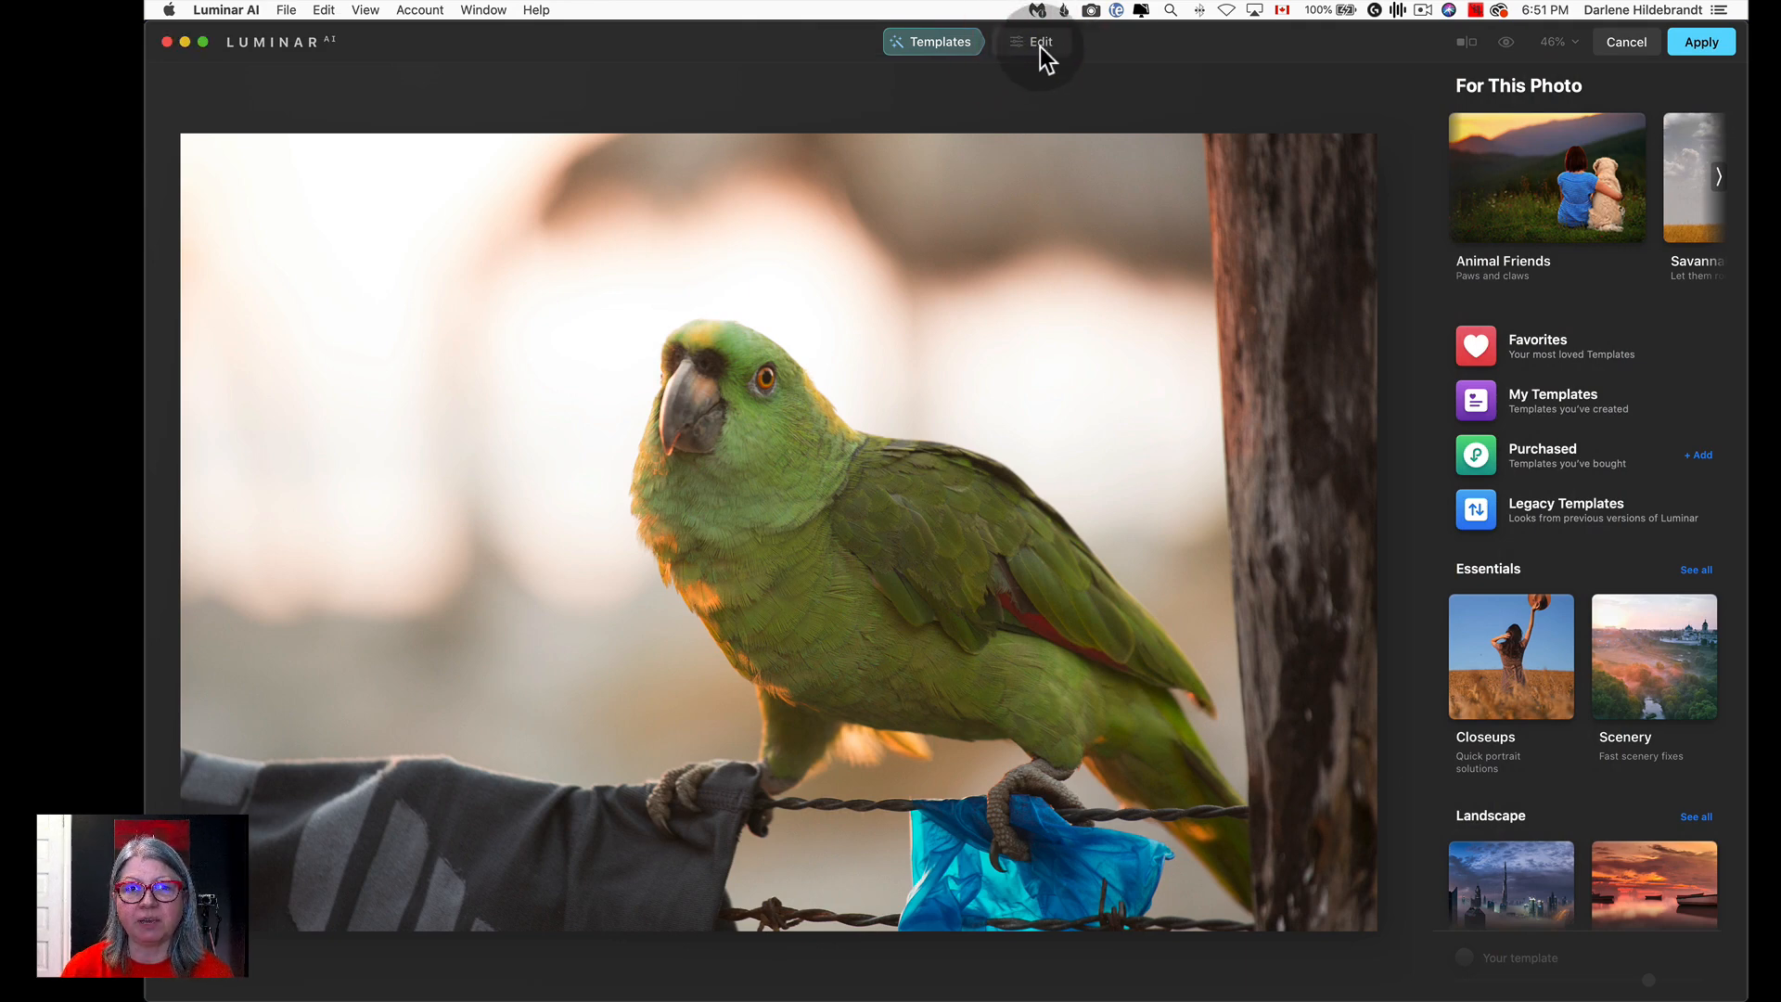
{"action": "left_click", "coordinate": [1035, 44]}
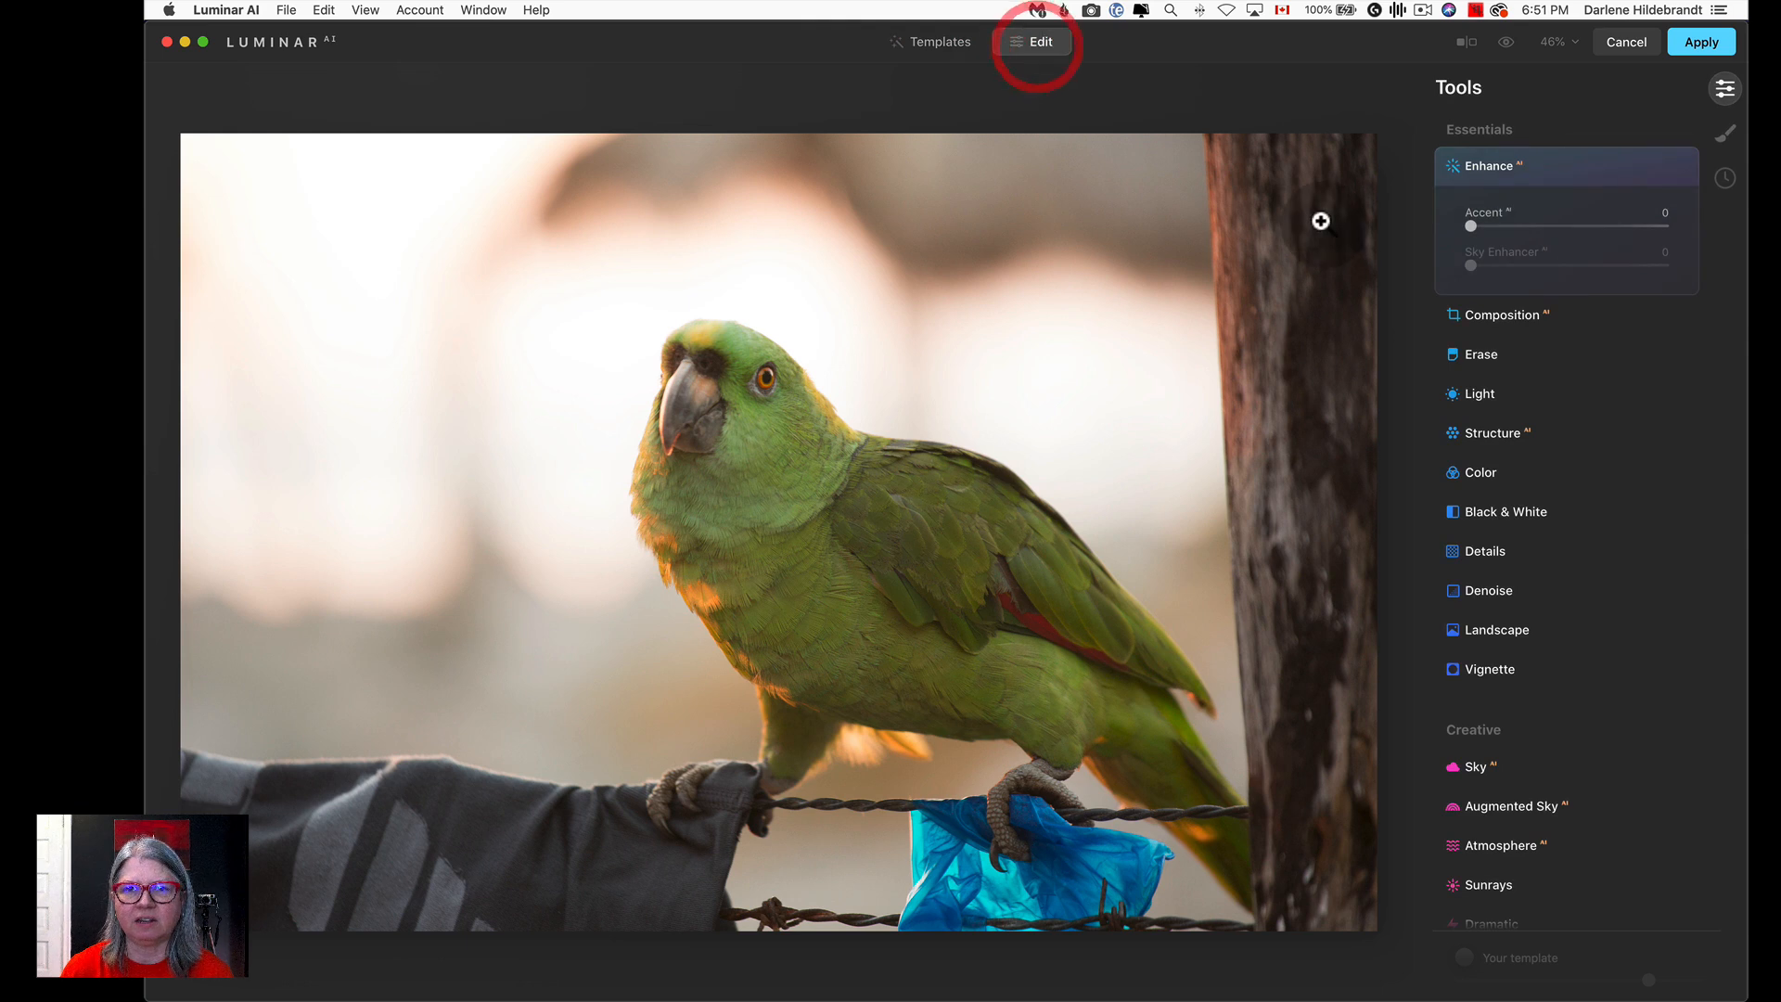
{"action": "left_click_drag", "start_coordinate": [1470, 222], "coordinate": [1529, 223]}
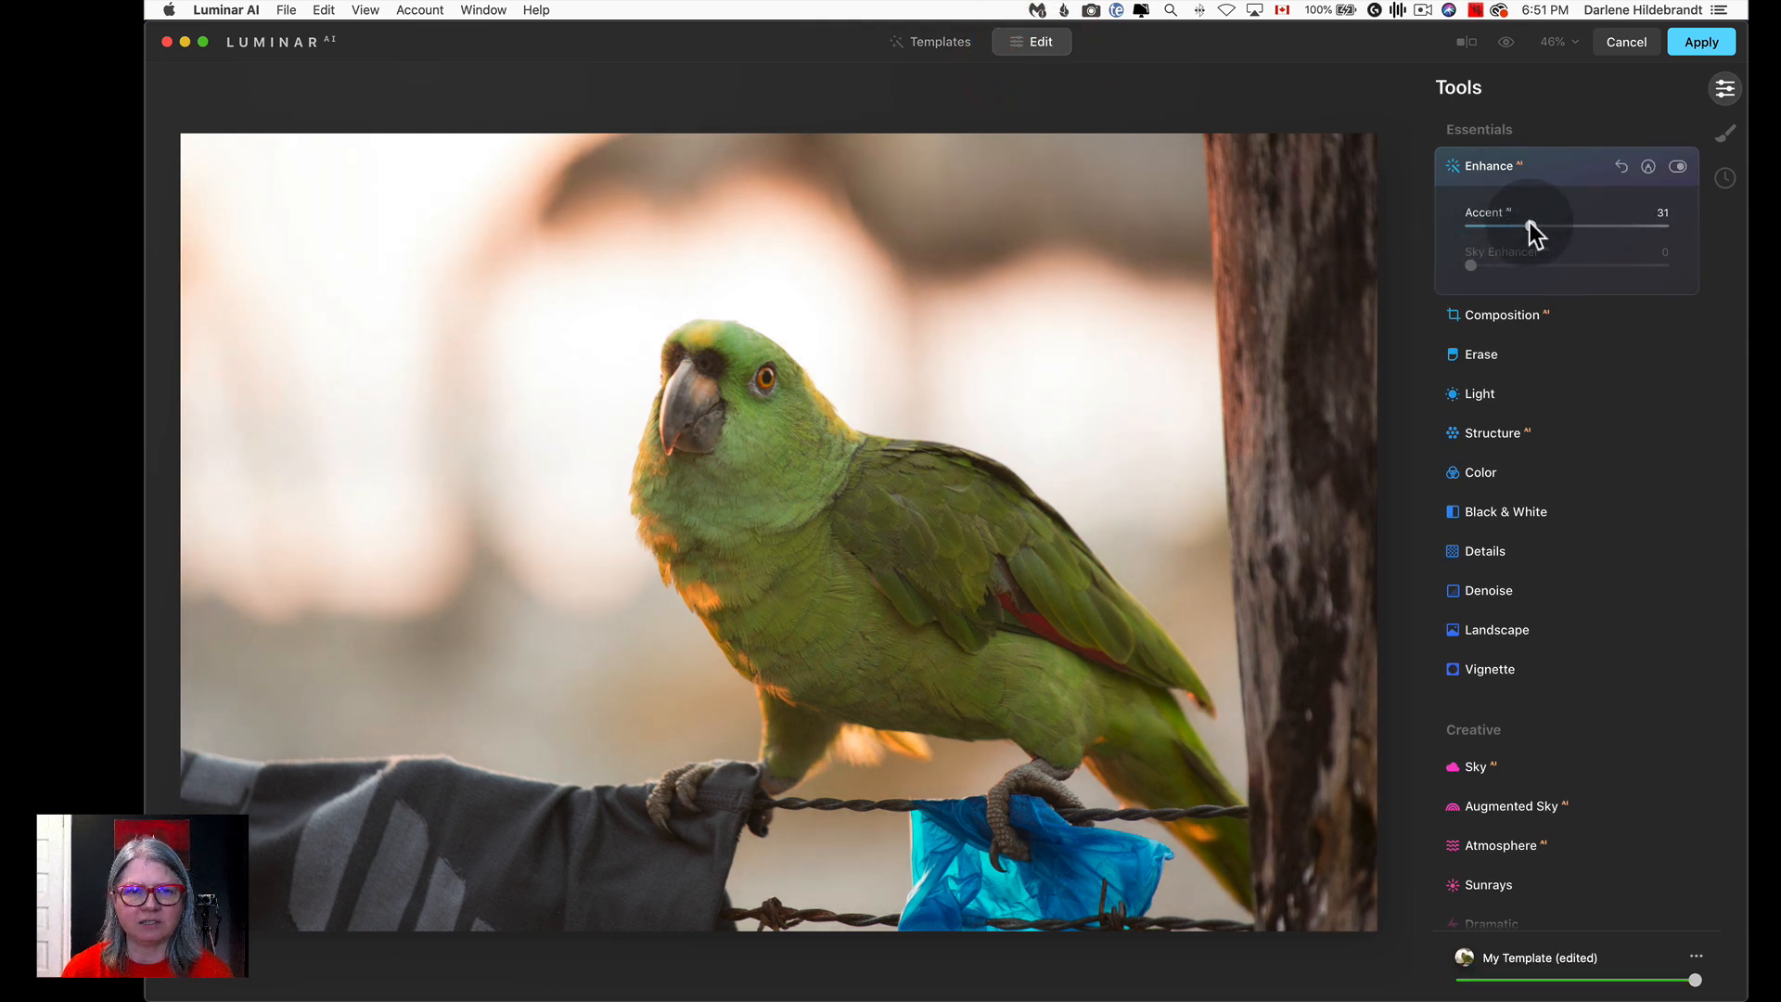
Lower the photo's Highlights to -61 with the Light tool and collapse its settings.
{"action": "left_click", "coordinate": [1478, 392]}
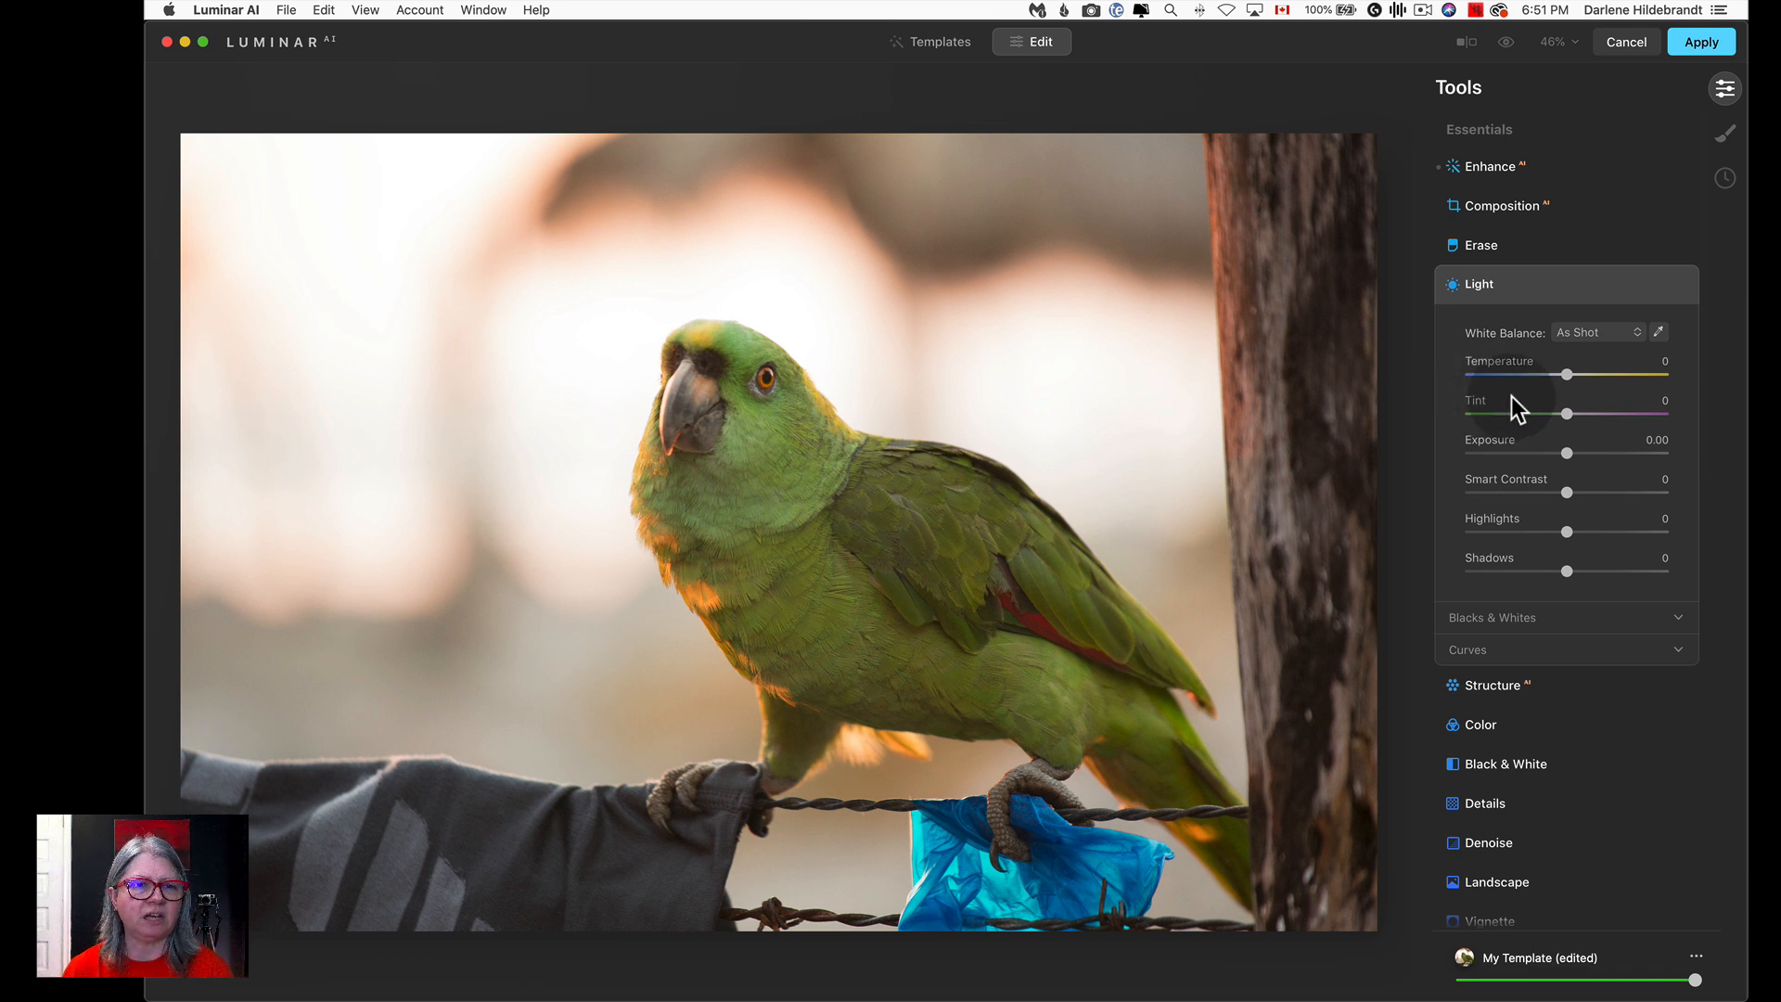
{"action": "left_click_drag", "start_coordinate": [1567, 531], "coordinate": [1506, 527]}
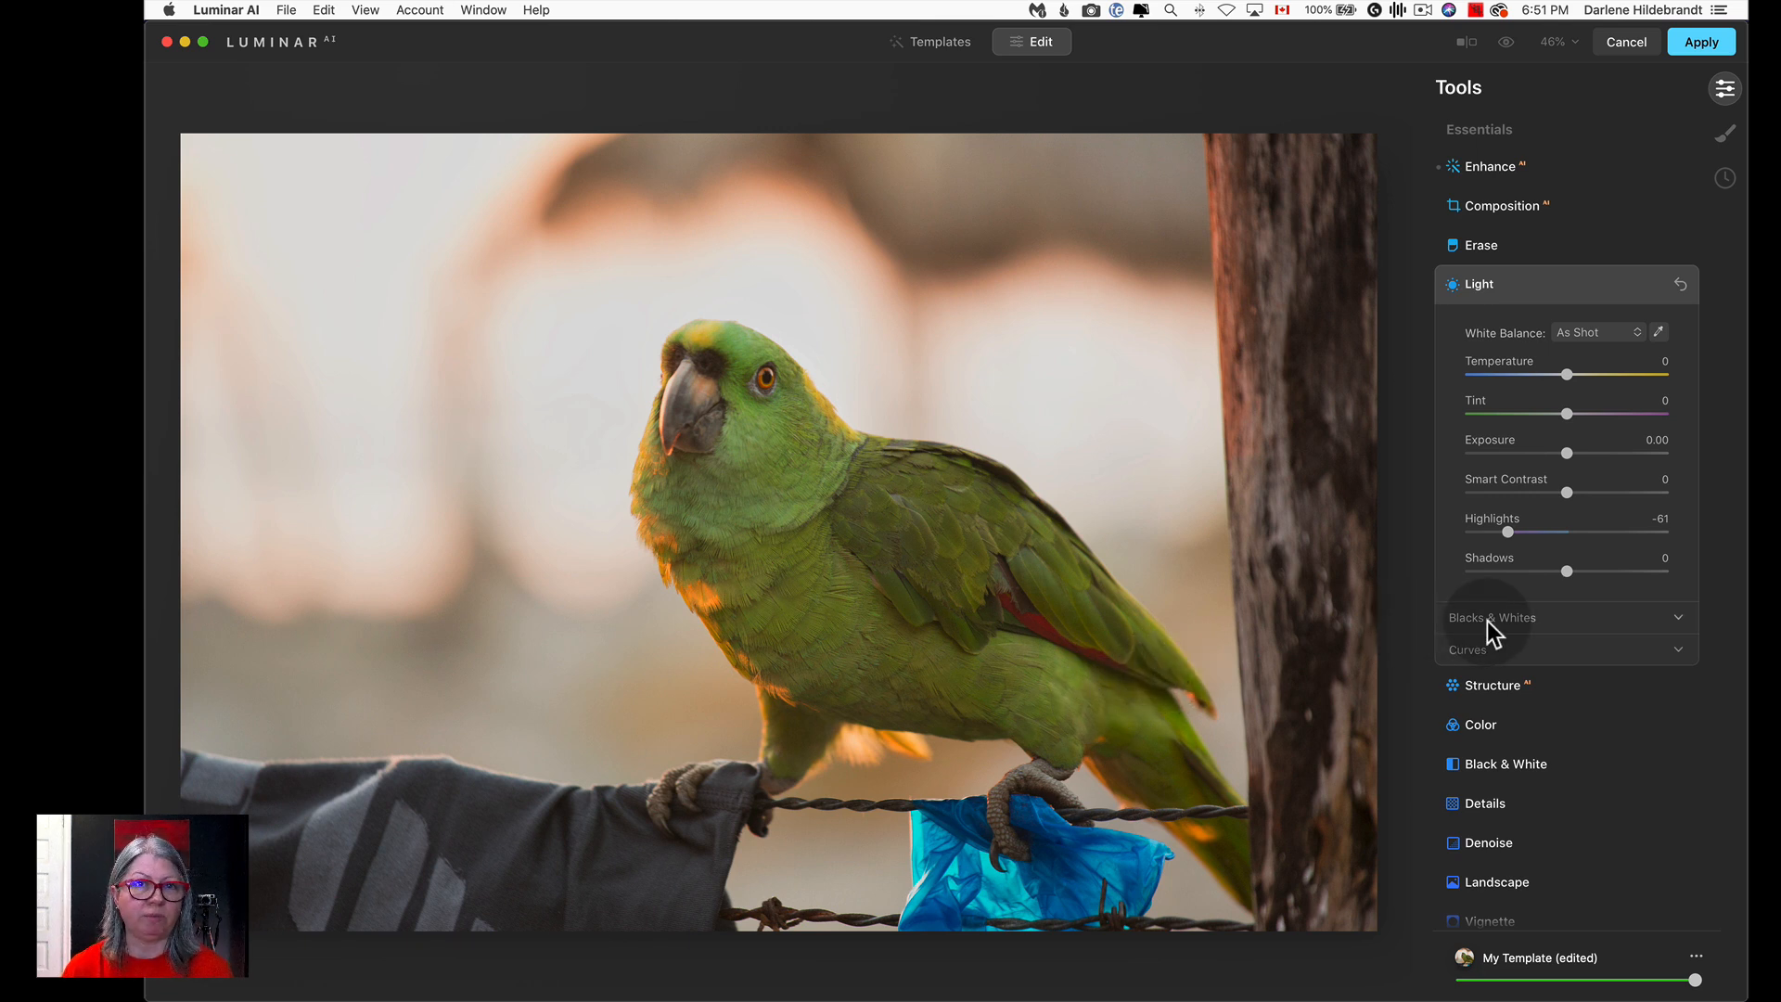
{"action": "left_click", "coordinate": [1555, 284]}
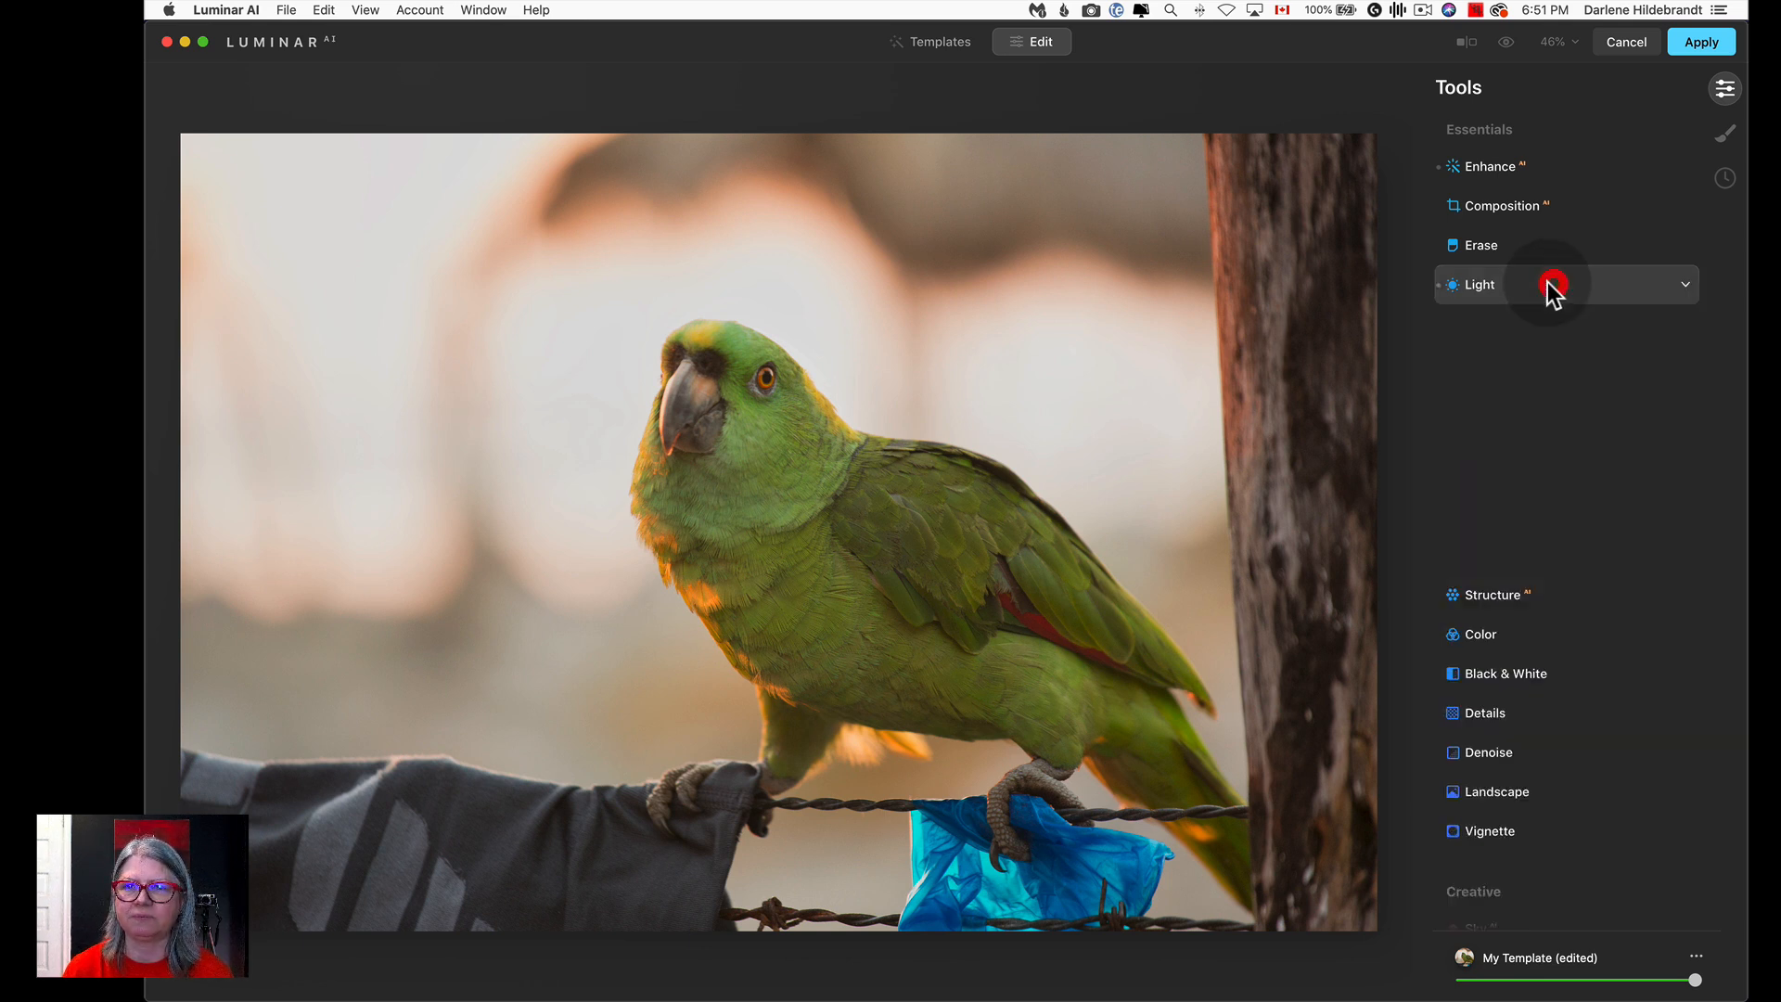
Add a Texture layer to the parrot photo using Local Masking.
{"action": "left_click", "coordinate": [1726, 129]}
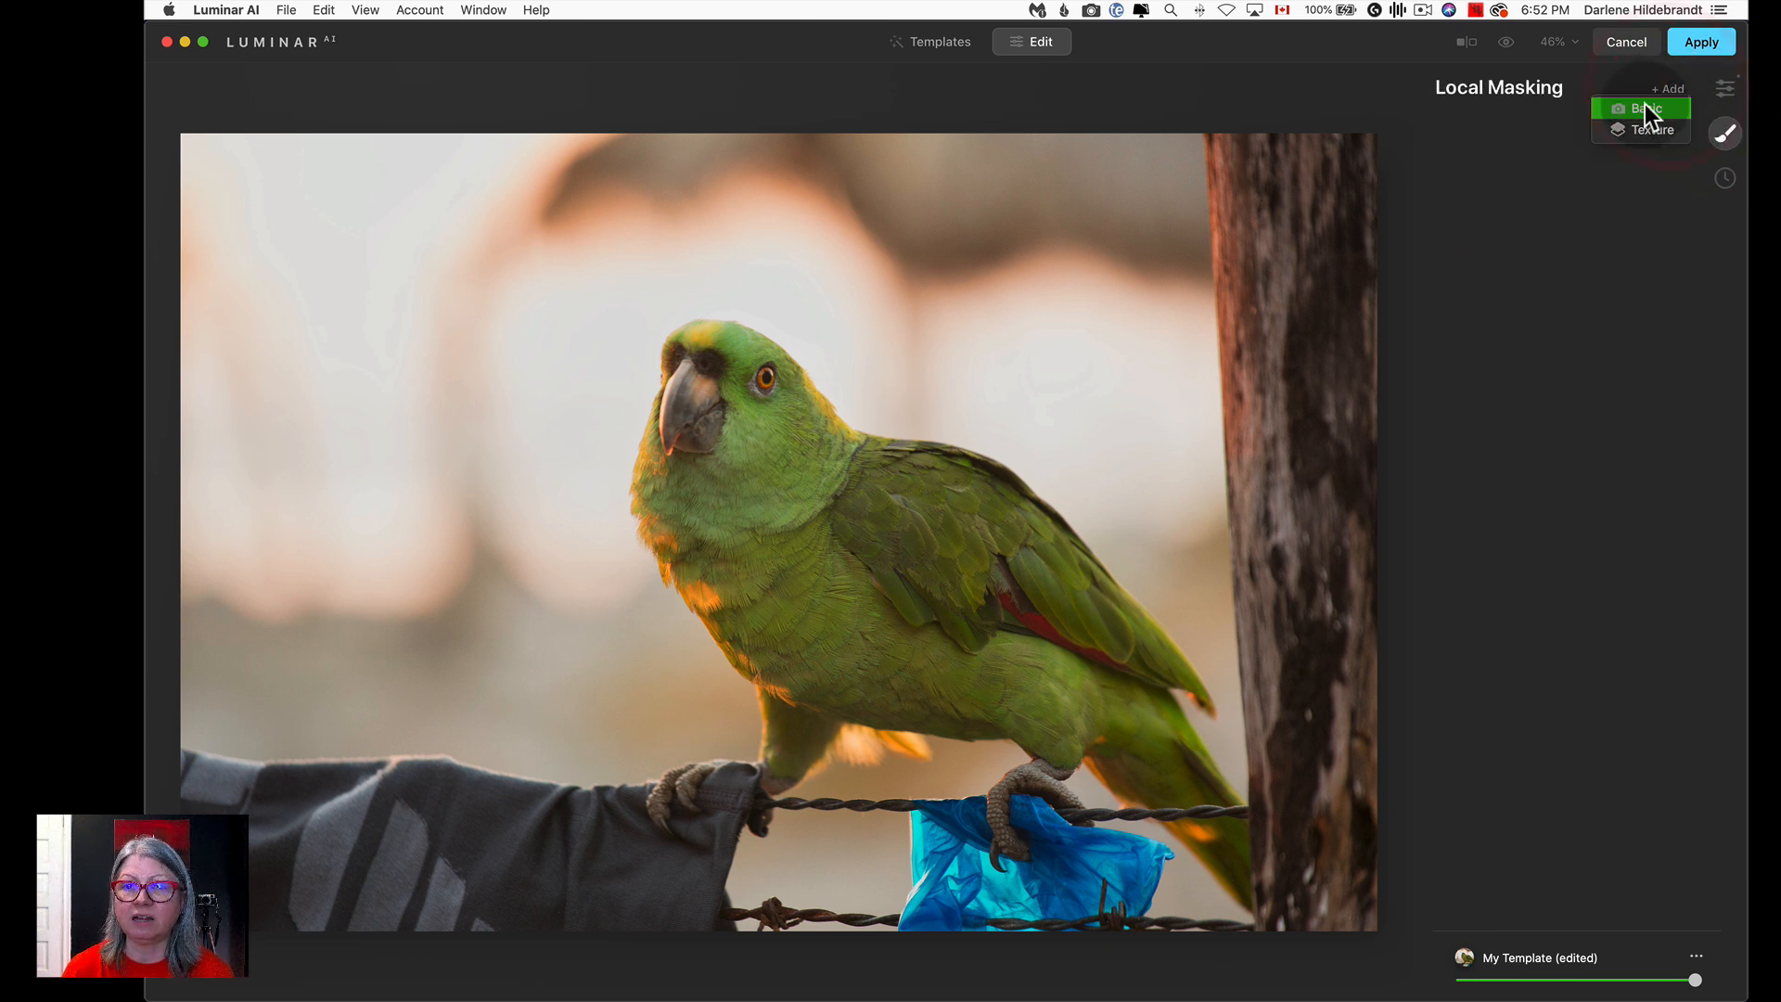
{"action": "left_click", "coordinate": [1643, 130]}
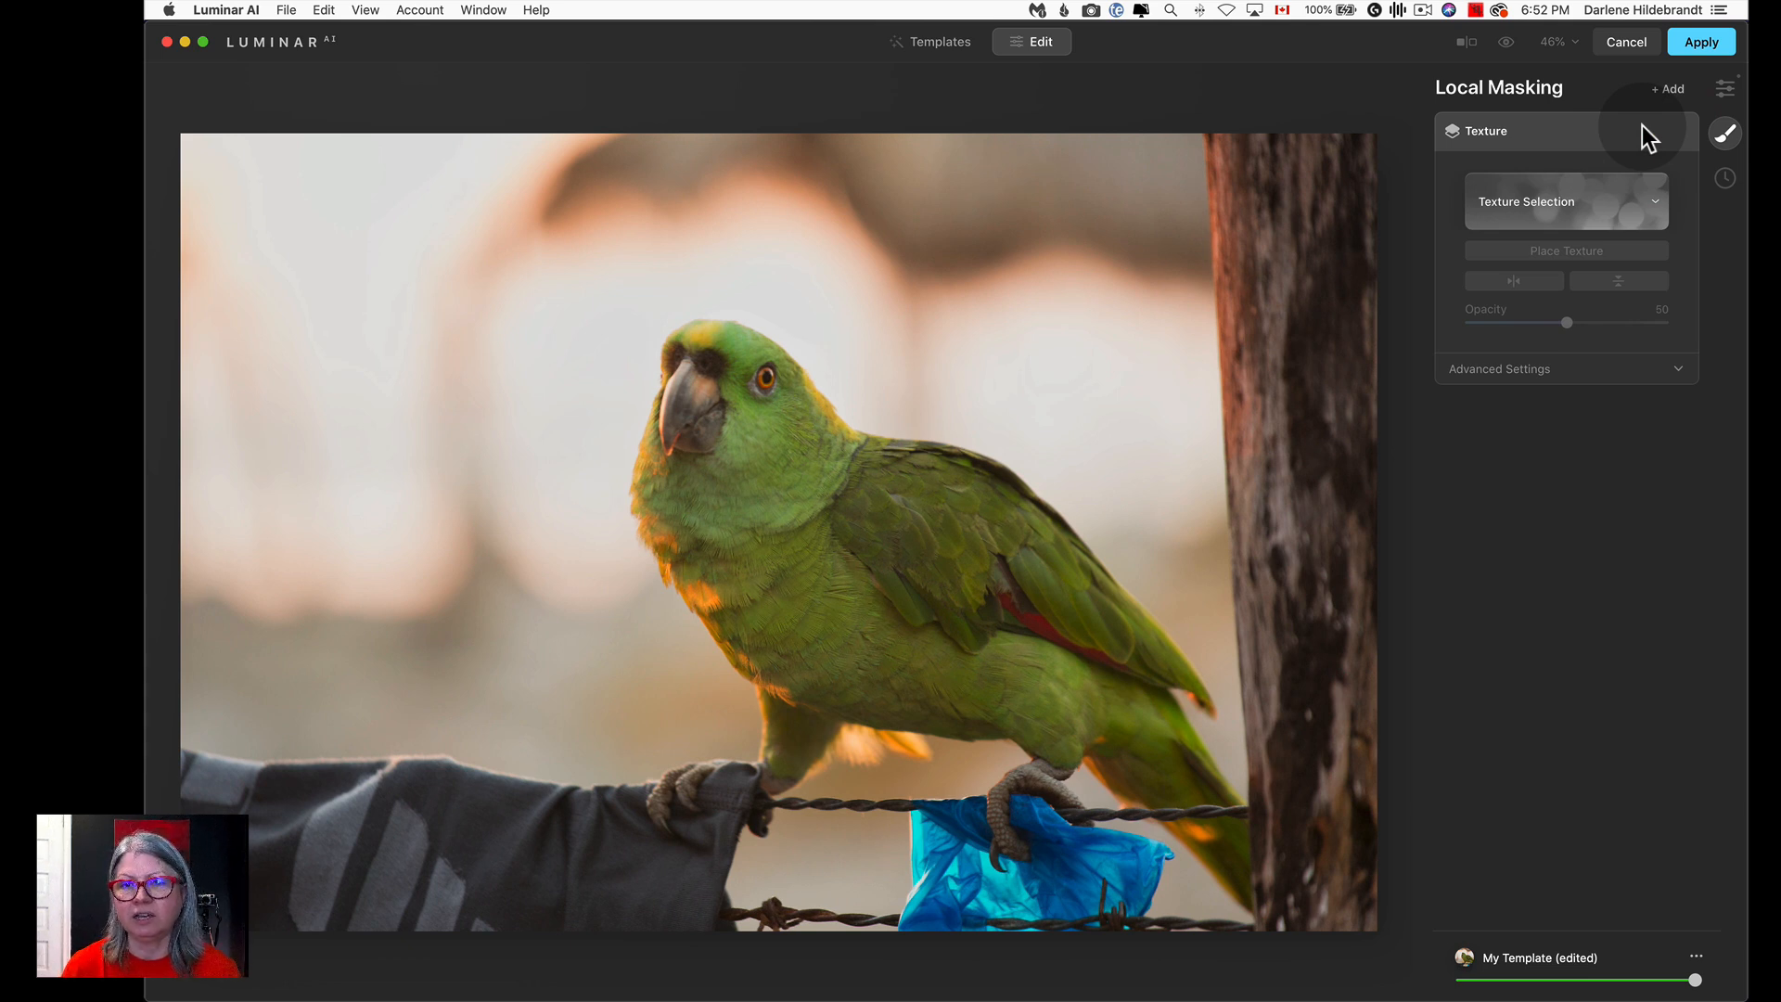
Show the custom textures folder in Finder, examine the texture packs inside Custom, and return to Luminar AI.
{"action": "left_click", "coordinate": [1533, 202]}
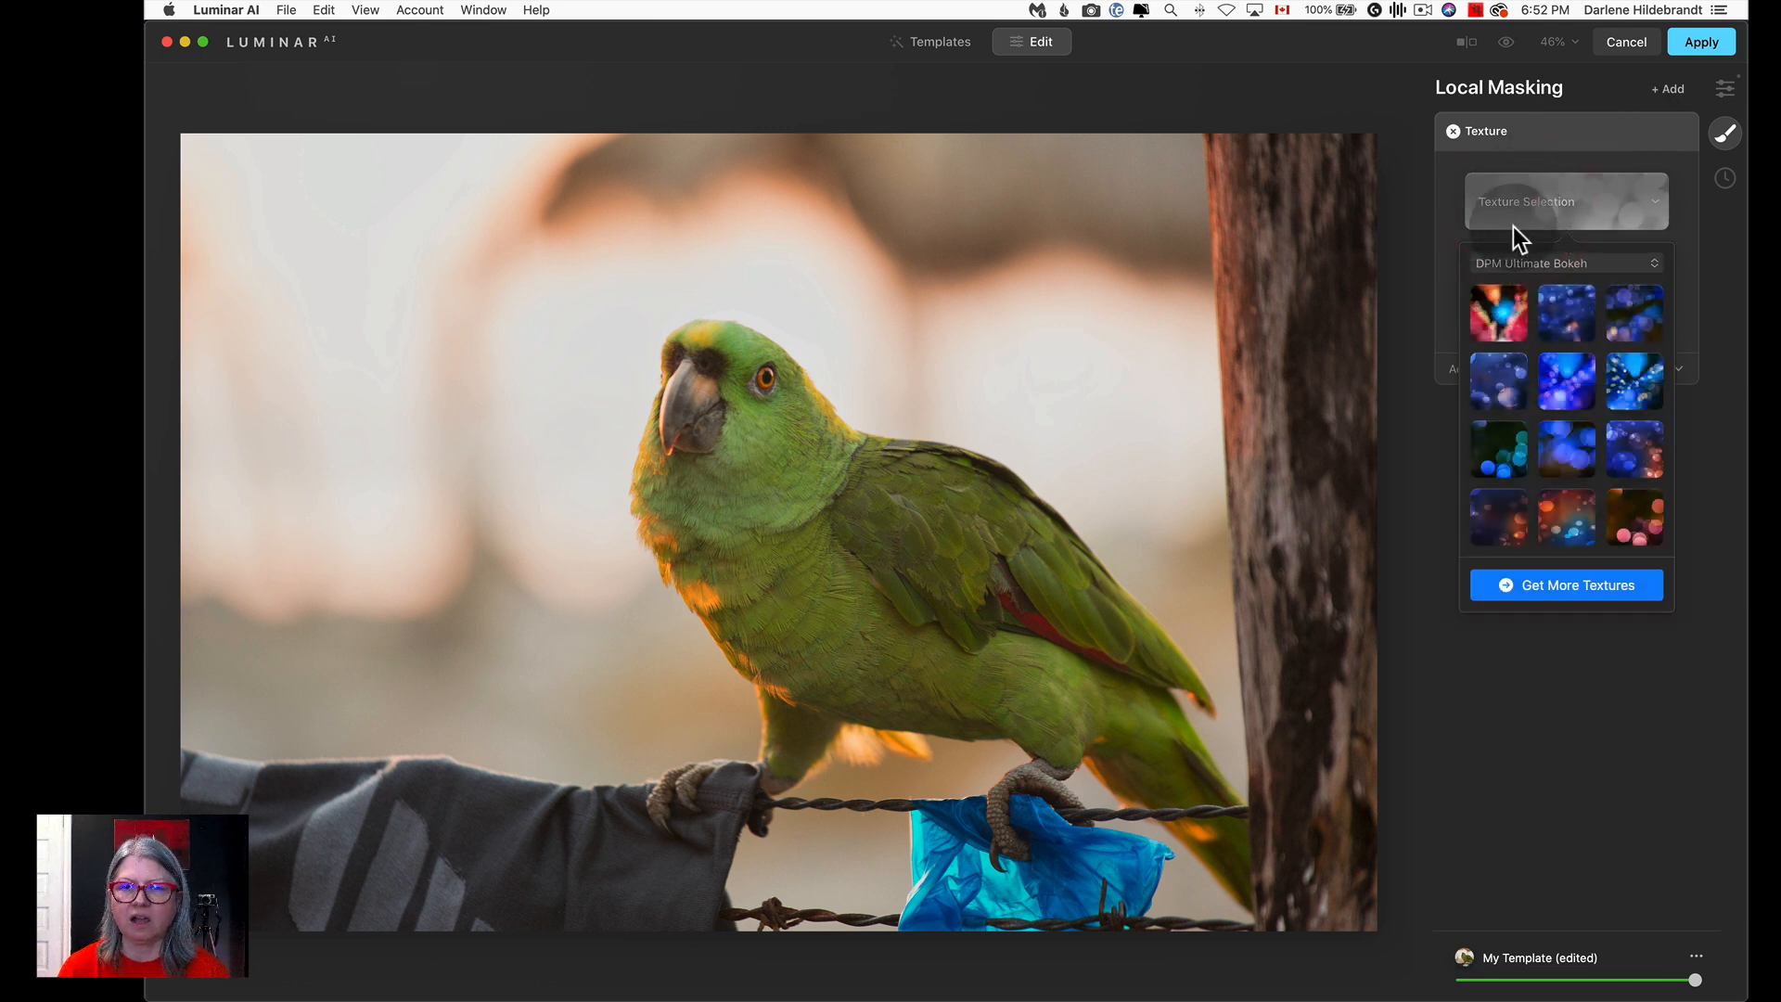
{"action": "left_click", "coordinate": [1529, 260]}
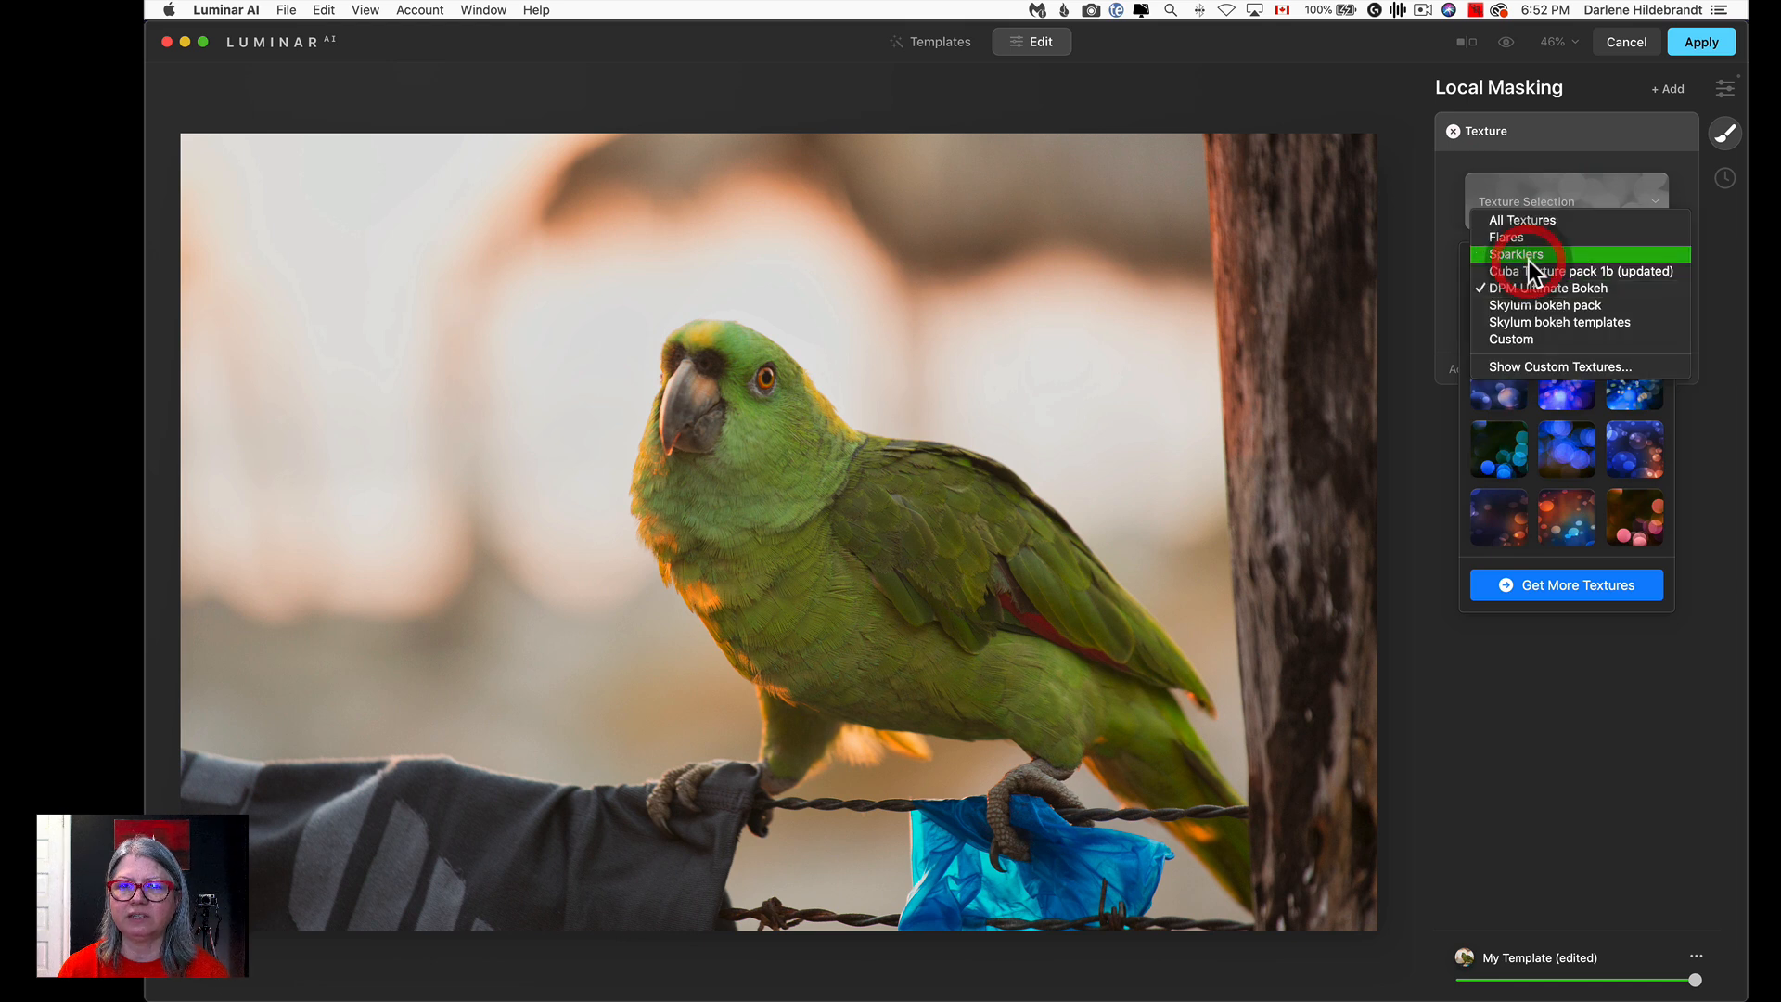
{"action": "left_click", "coordinate": [1535, 363]}
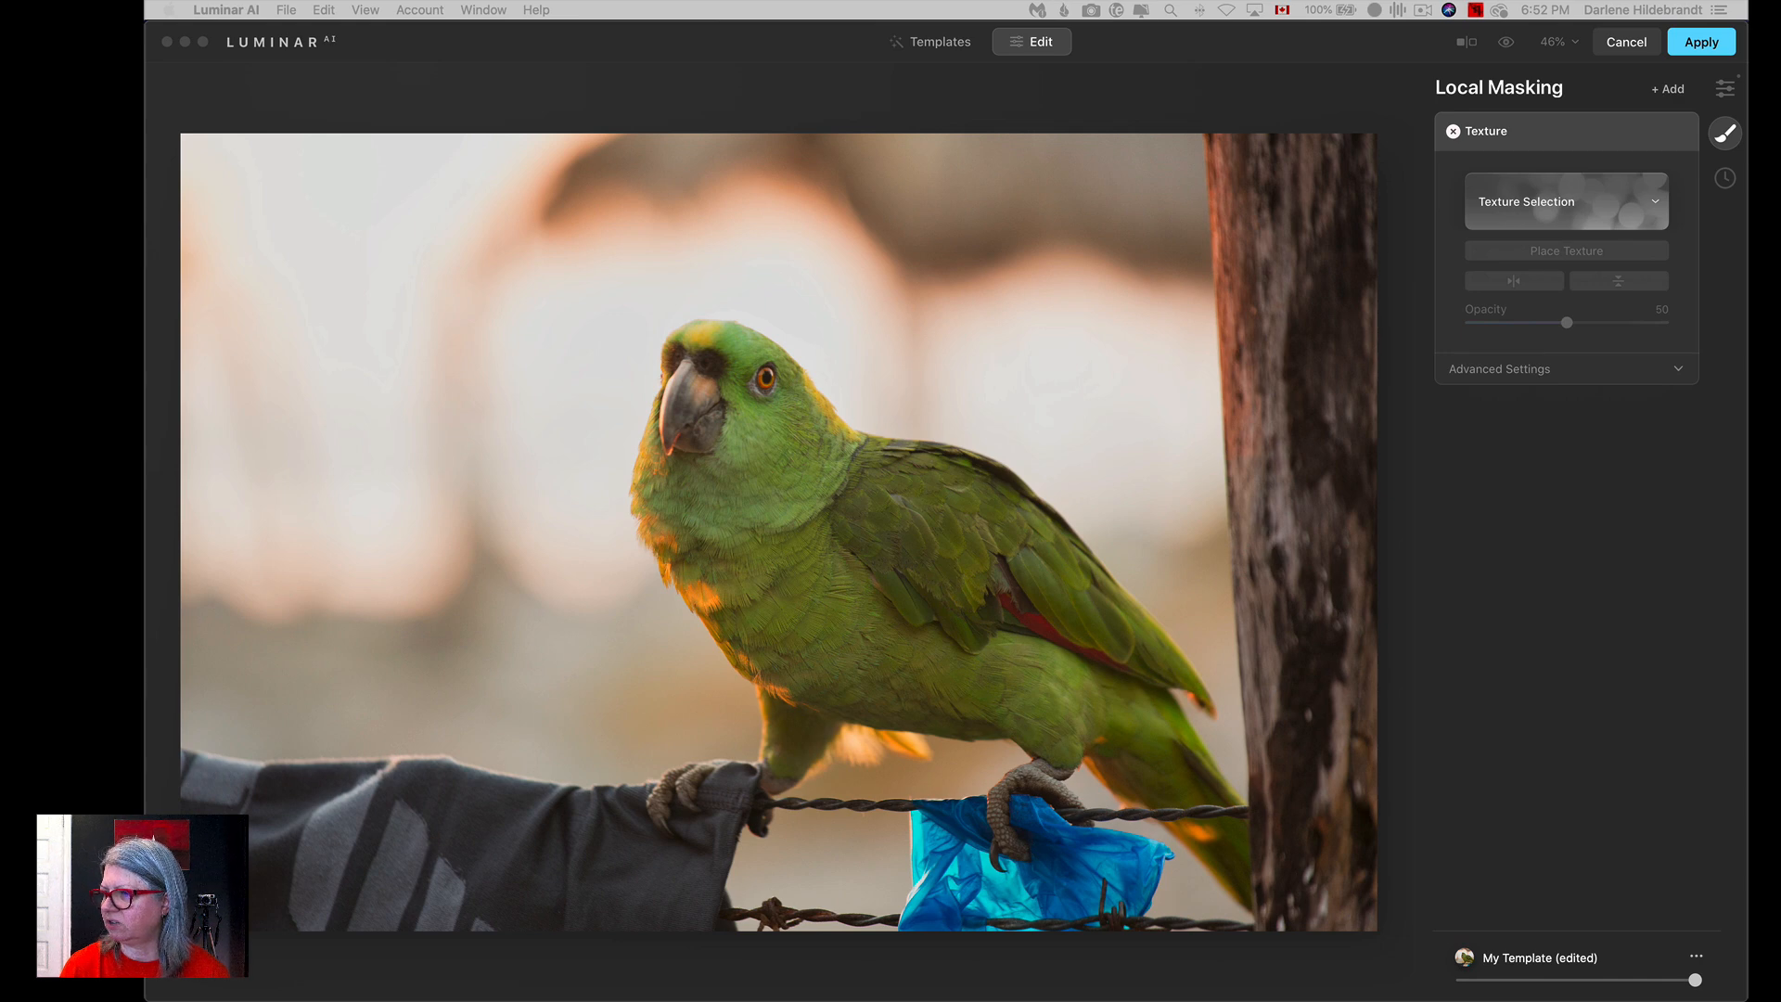
{"action": "left_click_drag", "start_coordinate": [1215, 421], "coordinate": [905, 343]}
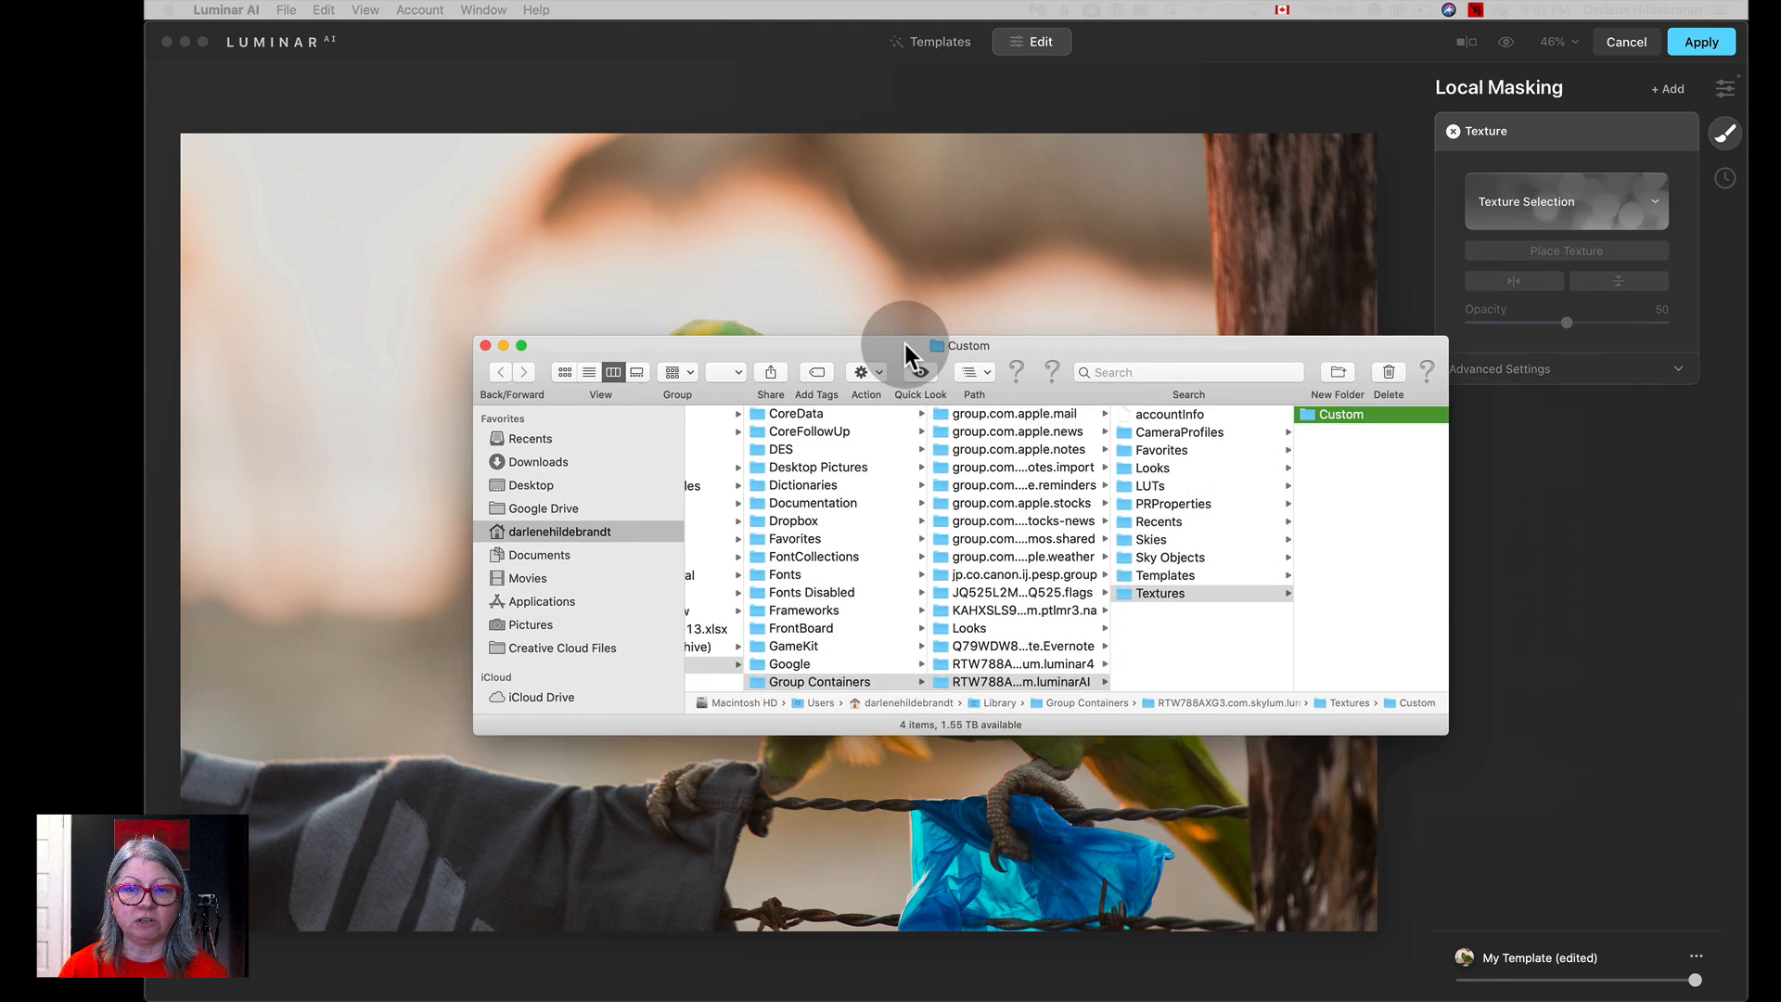
{"action": "left_click", "coordinate": [1229, 417]}
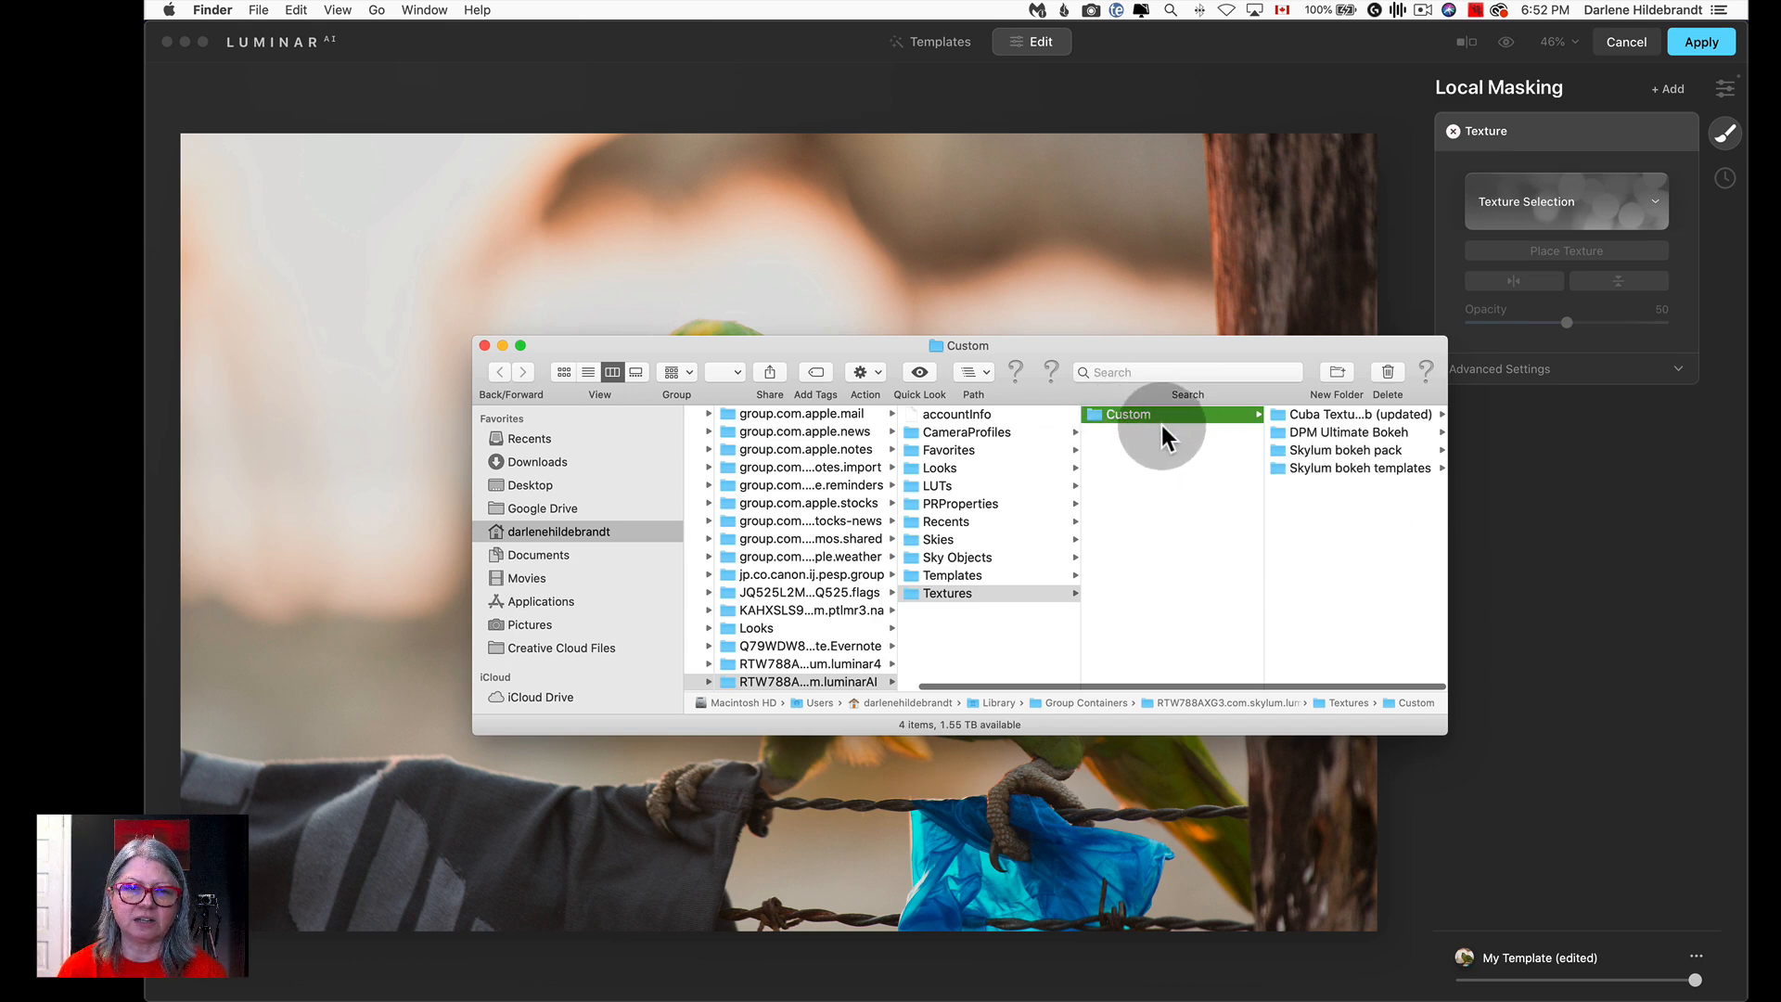
{"action": "key", "text": "super+w"}
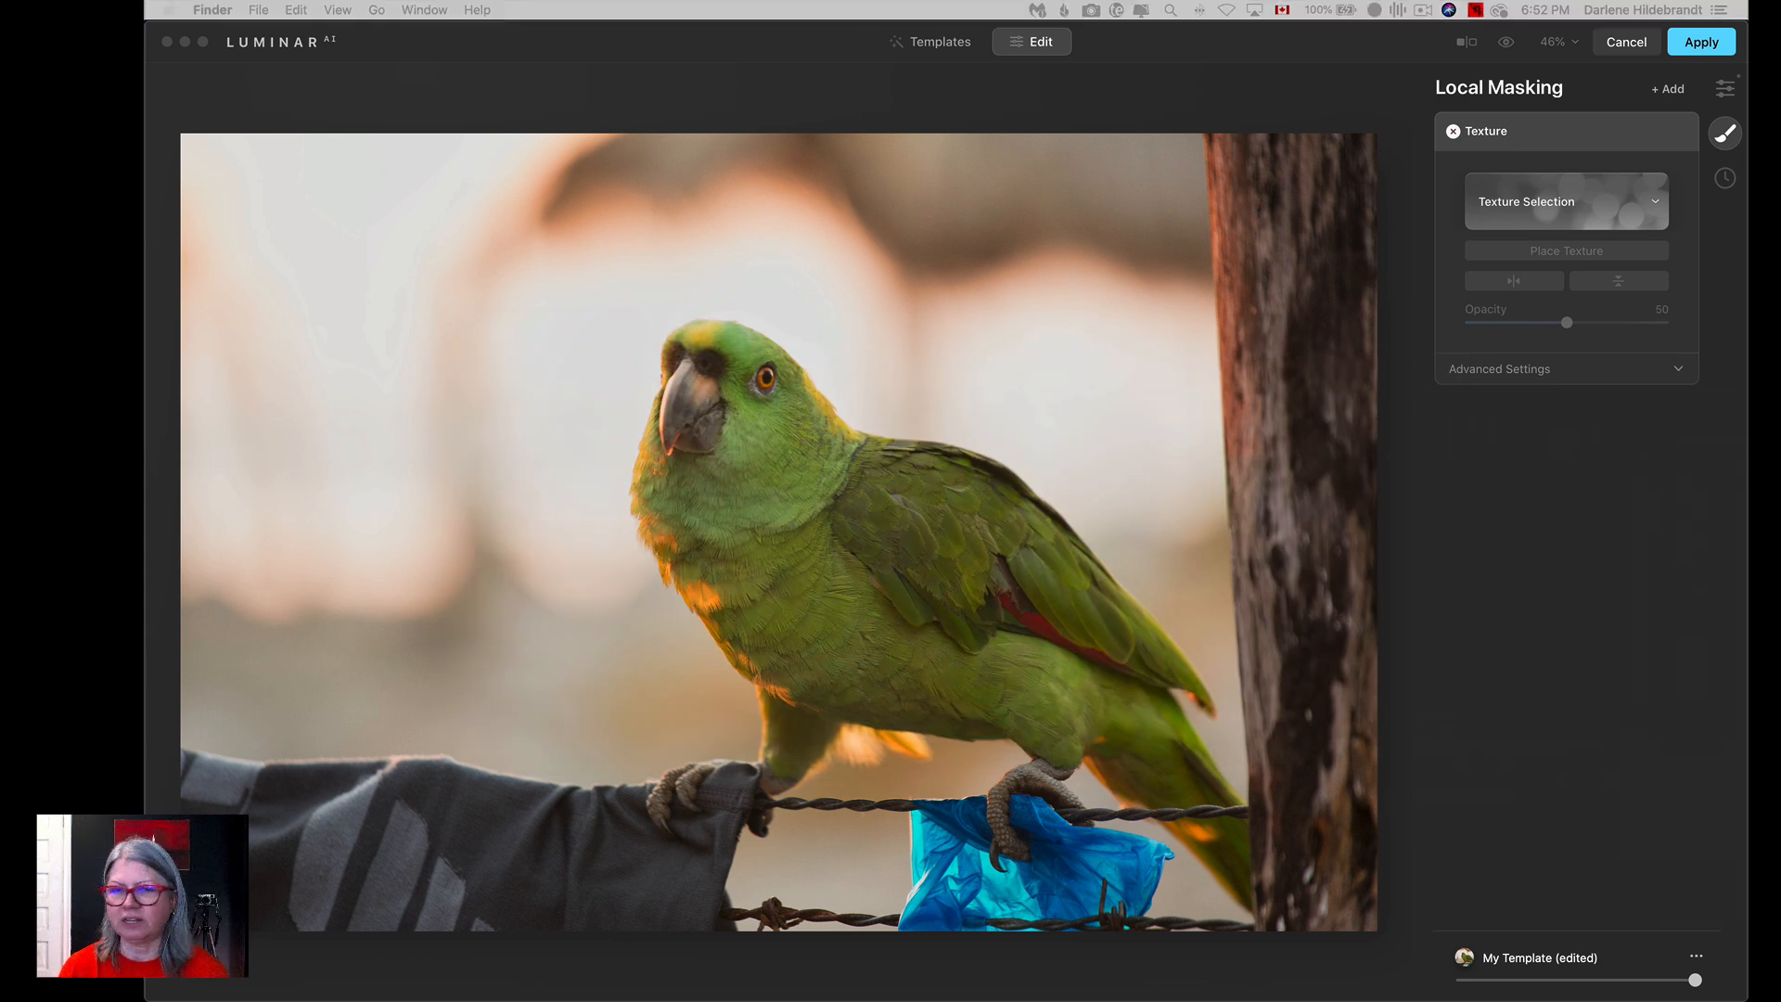
{"action": "left_click", "coordinate": [1458, 464]}
Browse the DPM Ultimate Bokeh textures and apply DPM-ultimate-bokeh-pack-35 to the parrot photo.
{"action": "left_click", "coordinate": [1557, 208]}
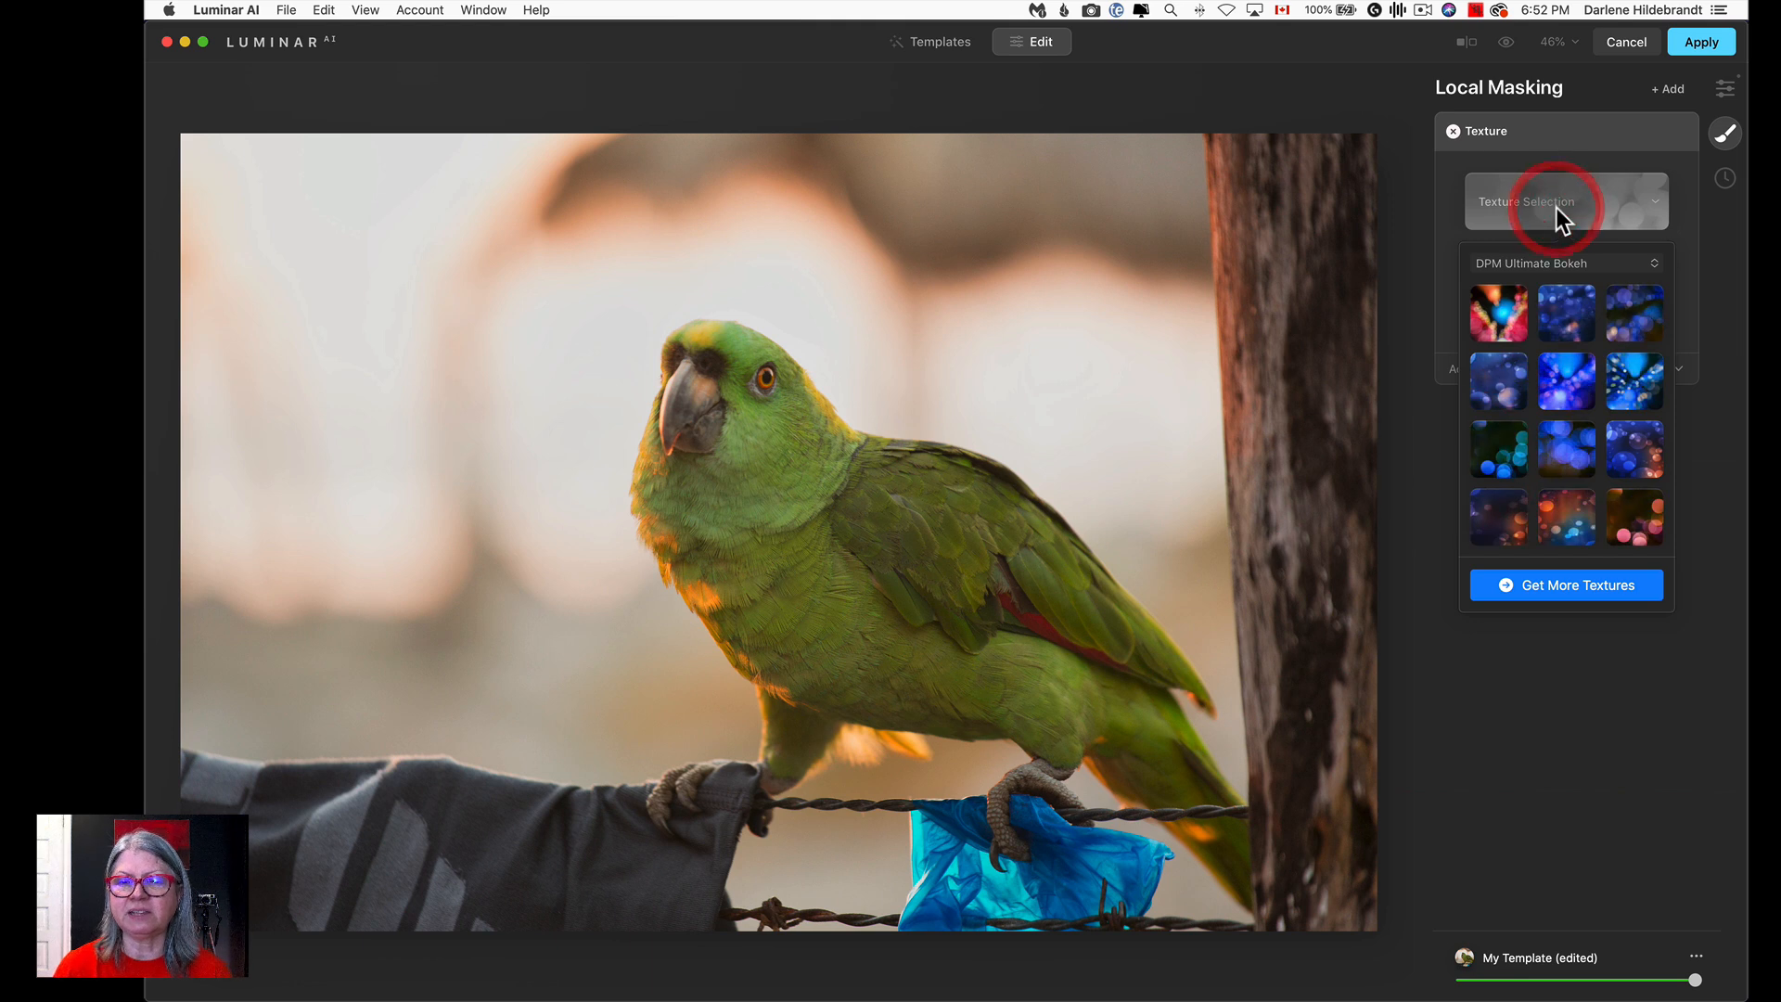
{"action": "left_click", "coordinate": [1516, 262]}
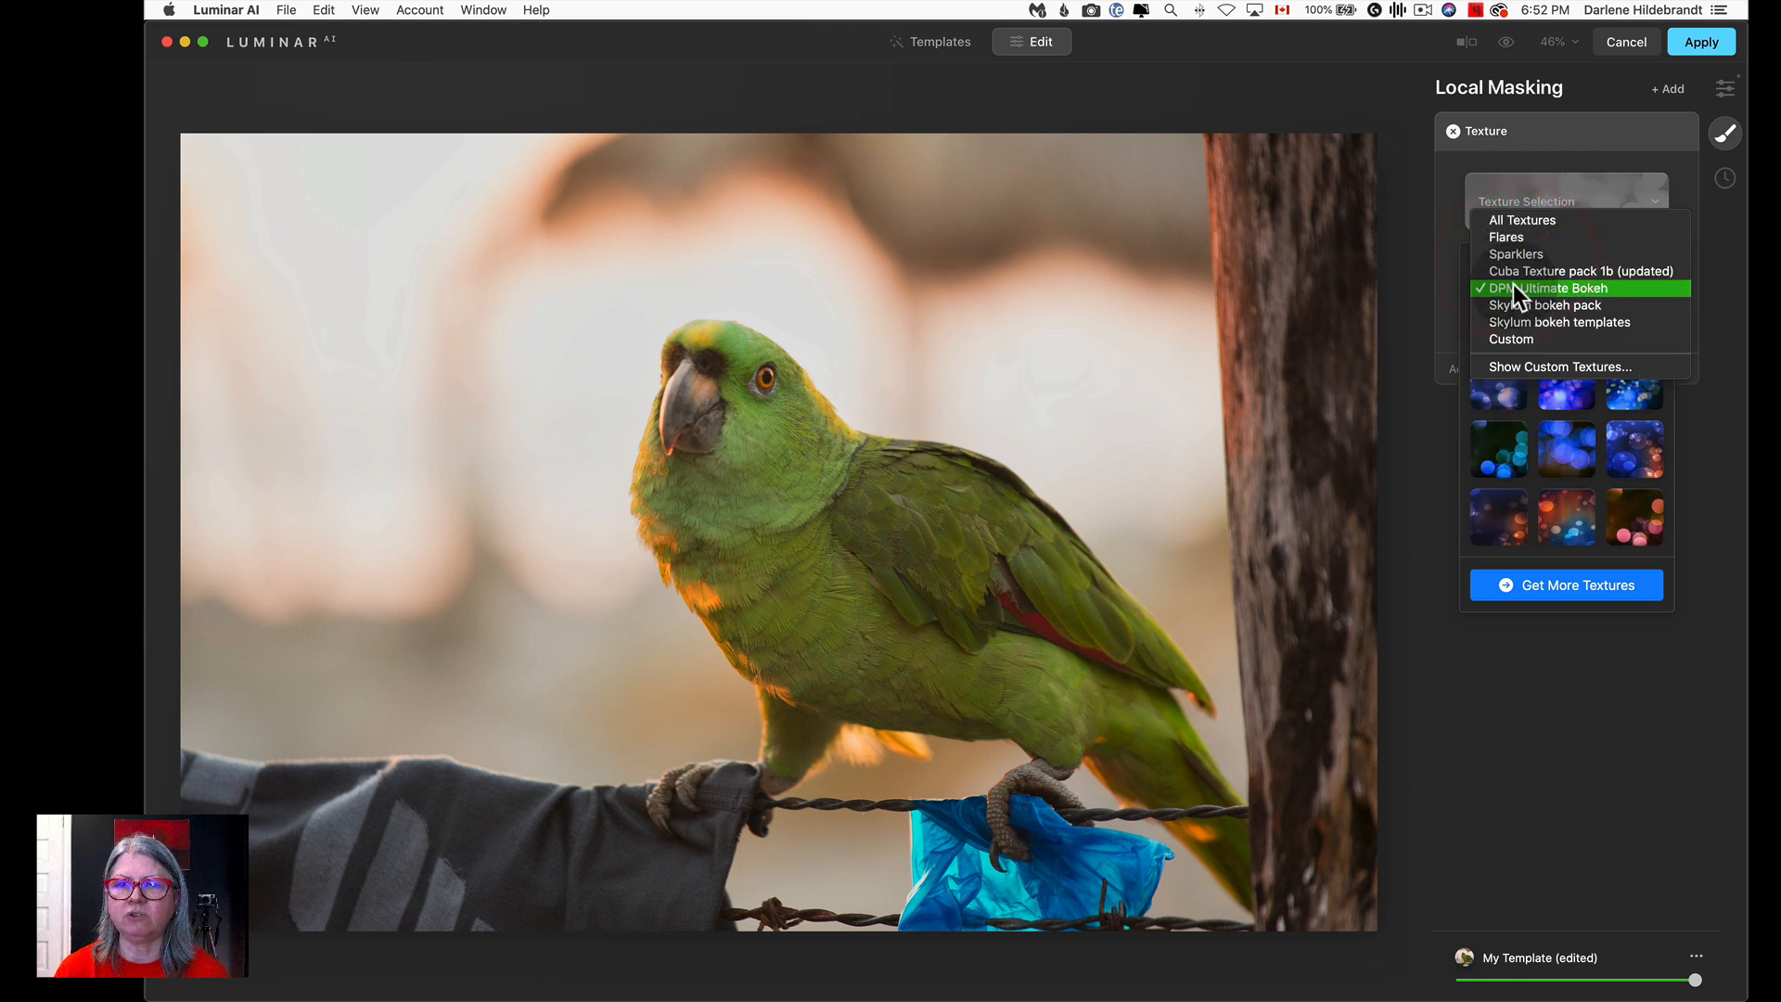
{"action": "left_click", "coordinate": [1564, 289]}
{"action": "scroll", "coordinate": [1559, 337], "scroll_direction": "down", "scroll_amount": 10}
{"action": "scroll", "coordinate": [1558, 337], "scroll_direction": "down", "scroll_amount": 10}
{"action": "scroll", "coordinate": [1559, 337], "scroll_direction": "down", "scroll_amount": 5}
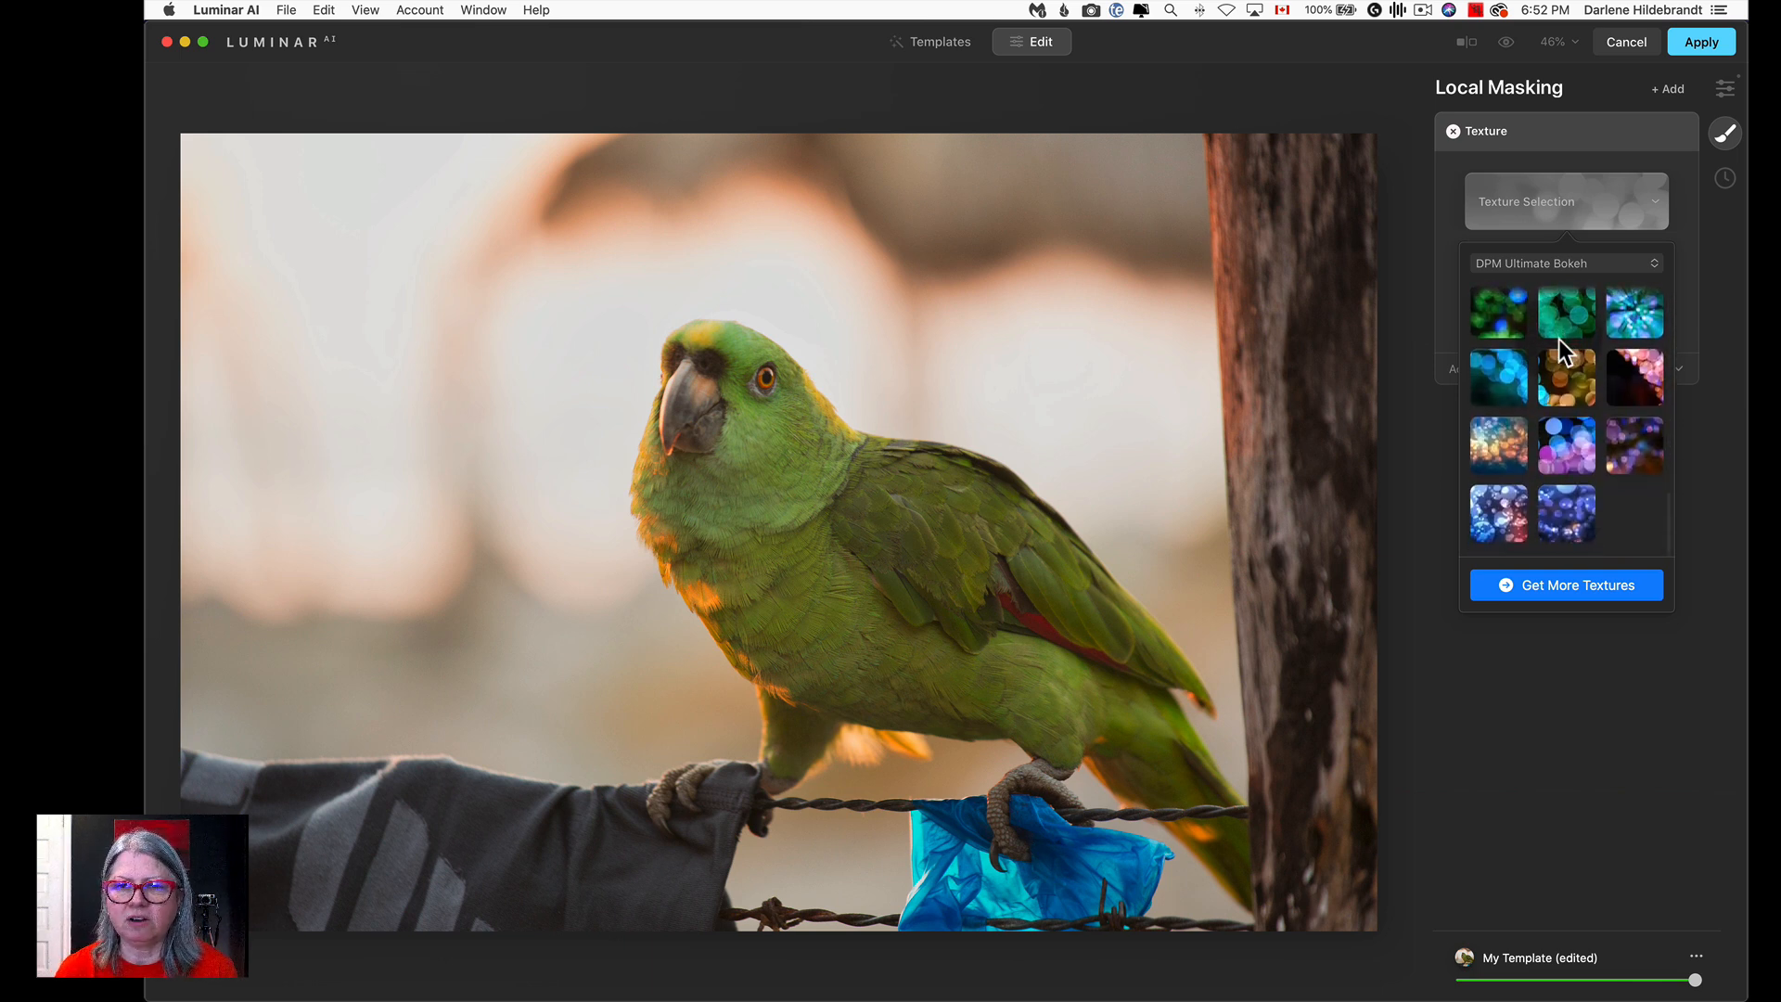
{"action": "scroll", "coordinate": [1558, 338], "scroll_direction": "up", "scroll_amount": 2}
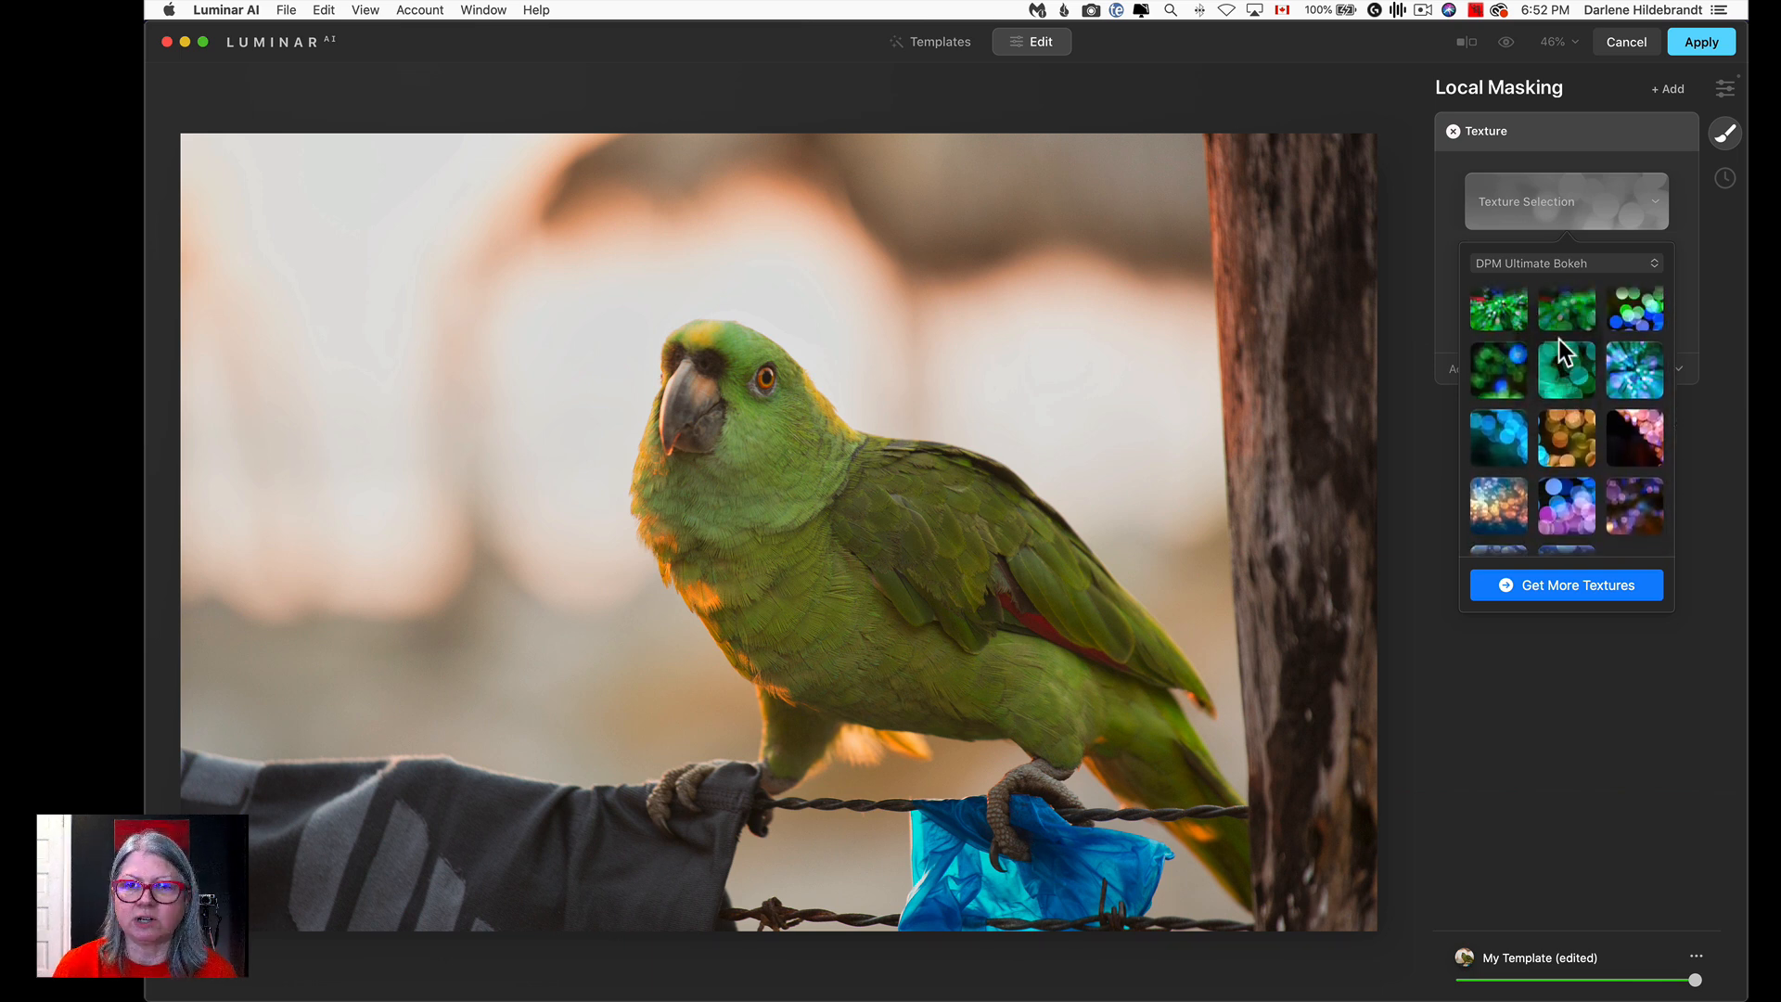
{"action": "scroll", "coordinate": [1559, 337], "scroll_direction": "up", "scroll_amount": 1}
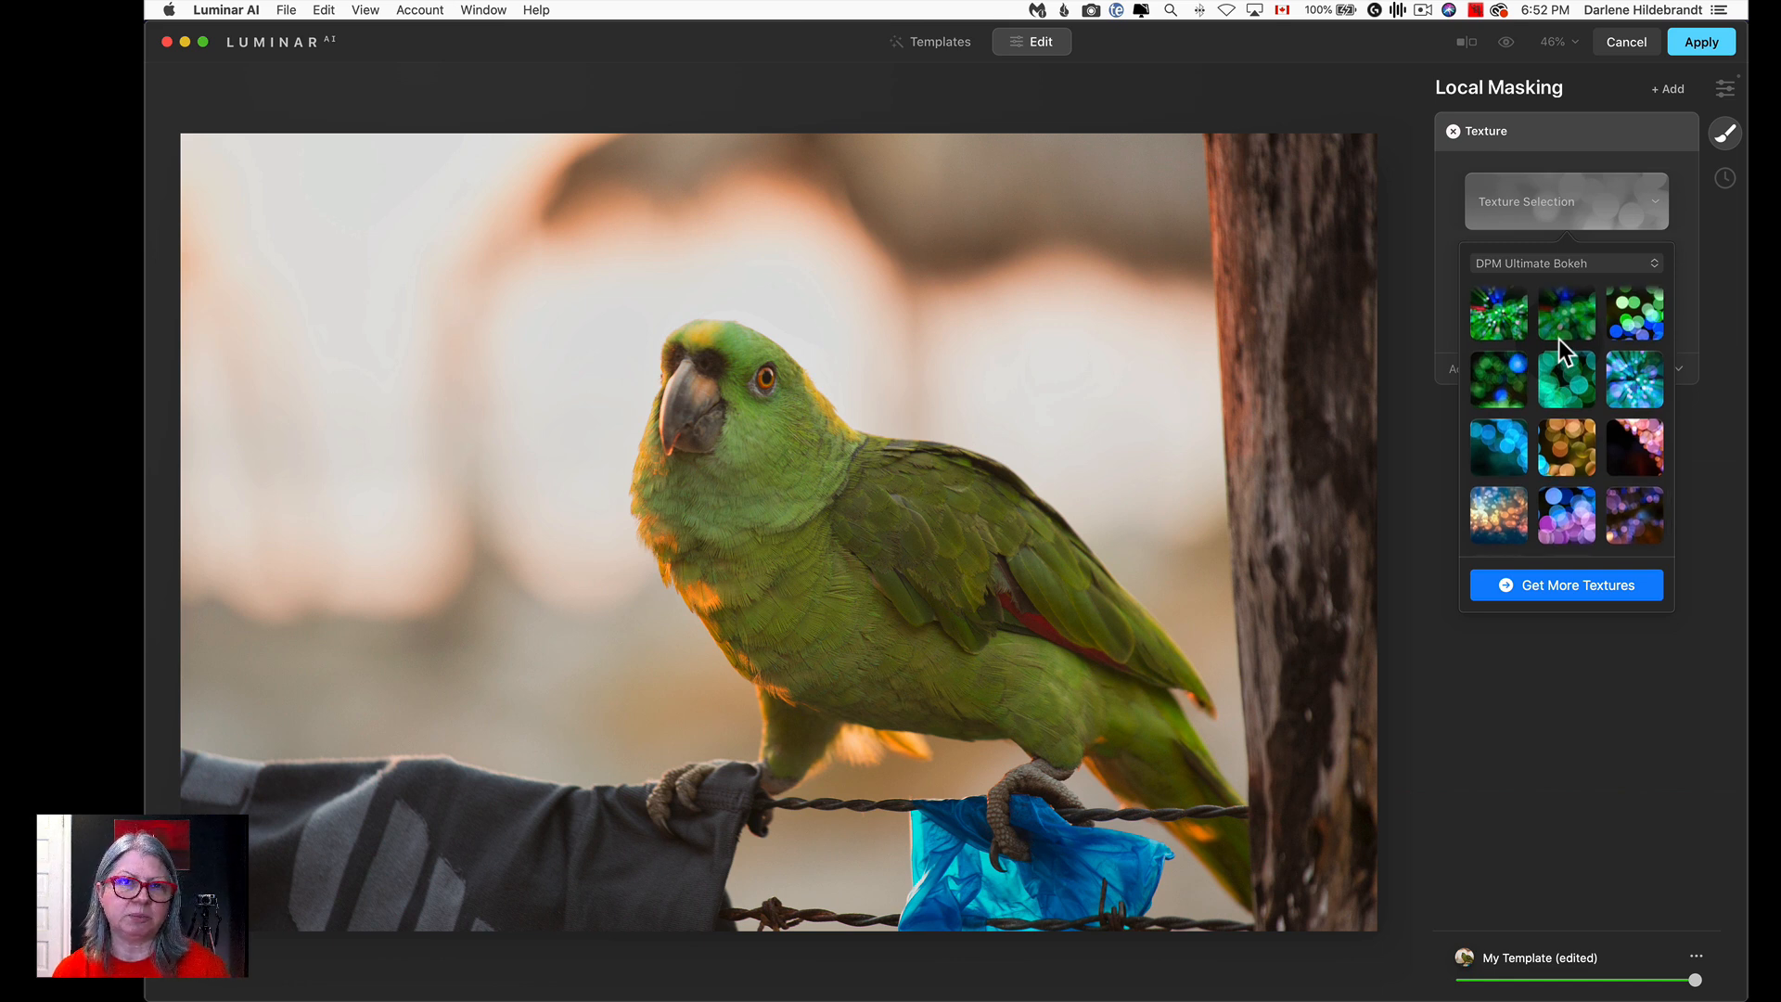
{"action": "scroll", "coordinate": [1558, 338], "scroll_direction": "up", "scroll_amount": 1}
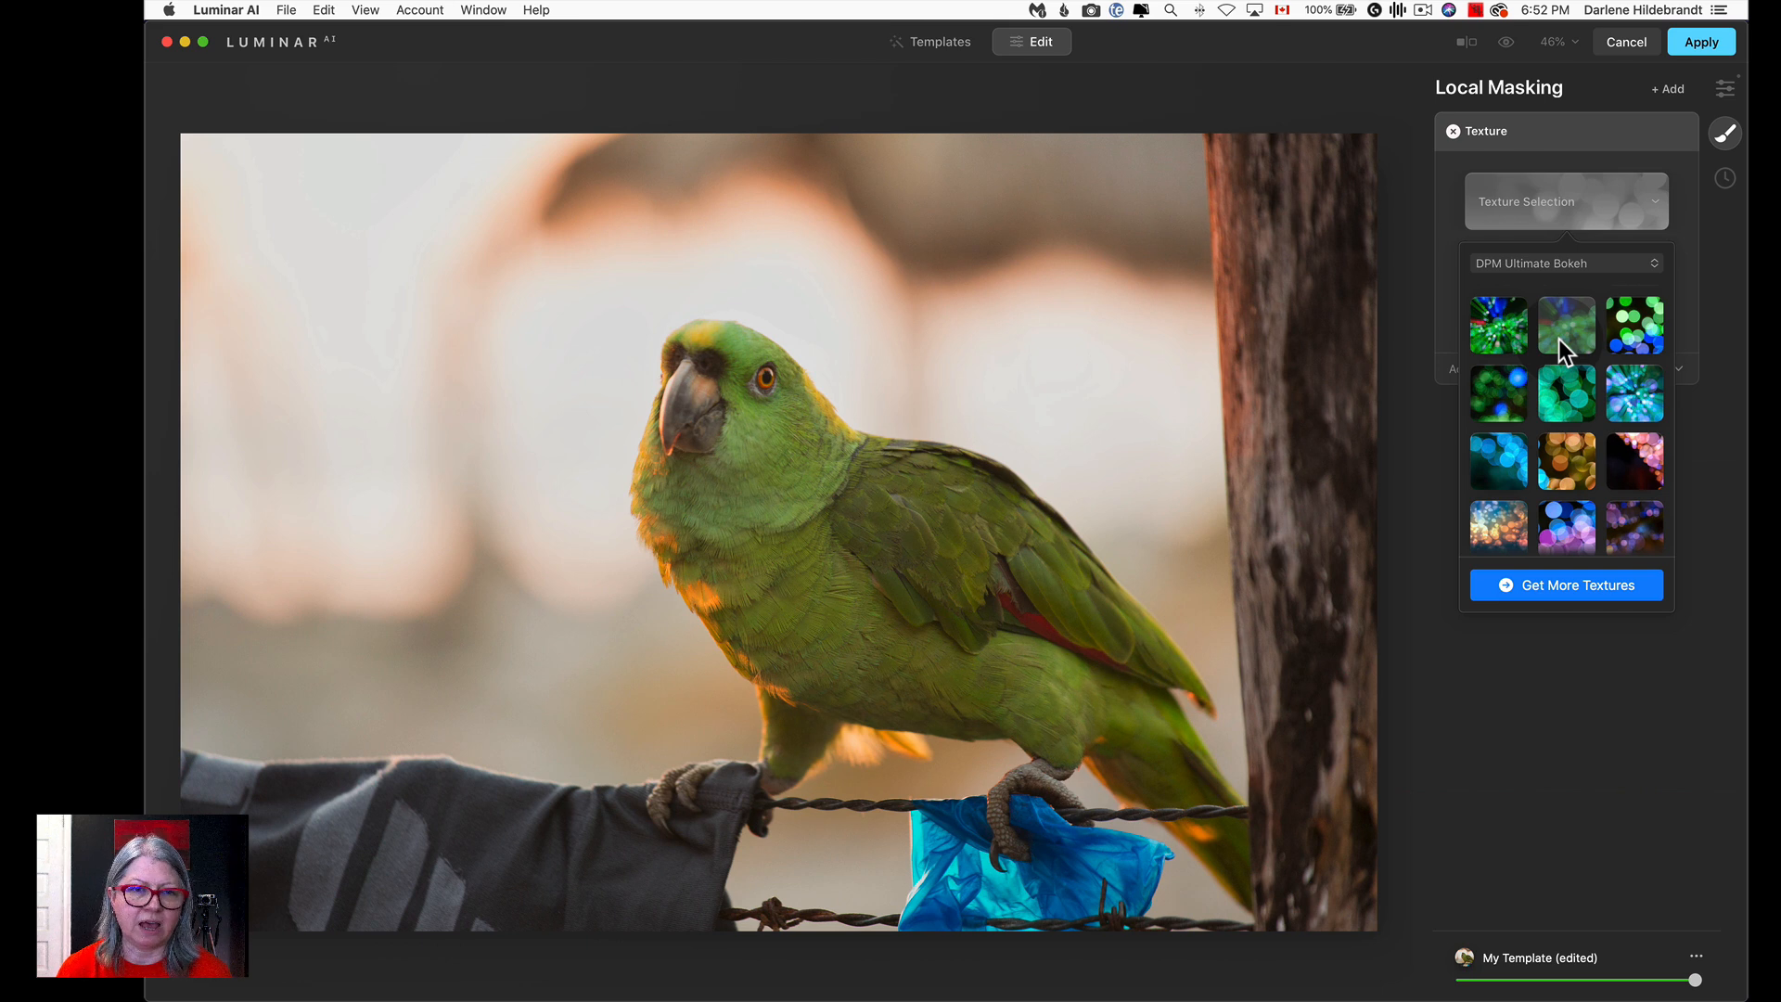
{"action": "scroll", "coordinate": [1559, 338], "scroll_direction": "up", "scroll_amount": 5}
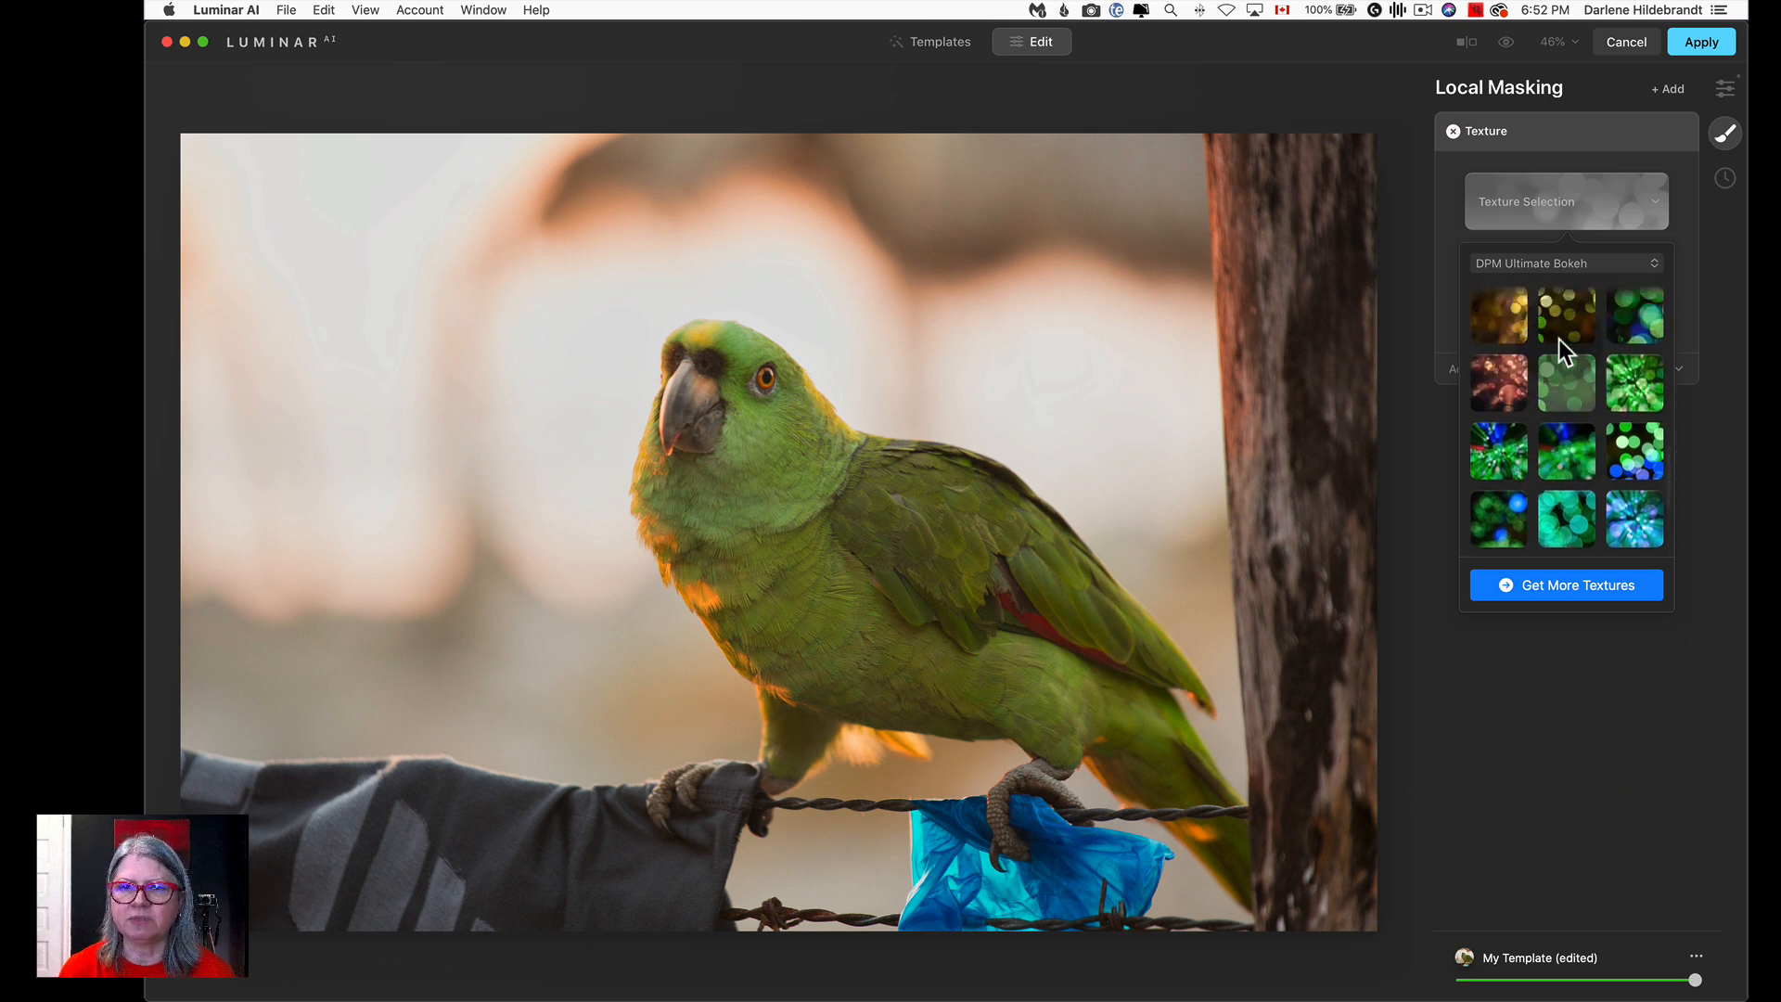
{"action": "scroll", "coordinate": [1559, 338], "scroll_direction": "up", "scroll_amount": 1}
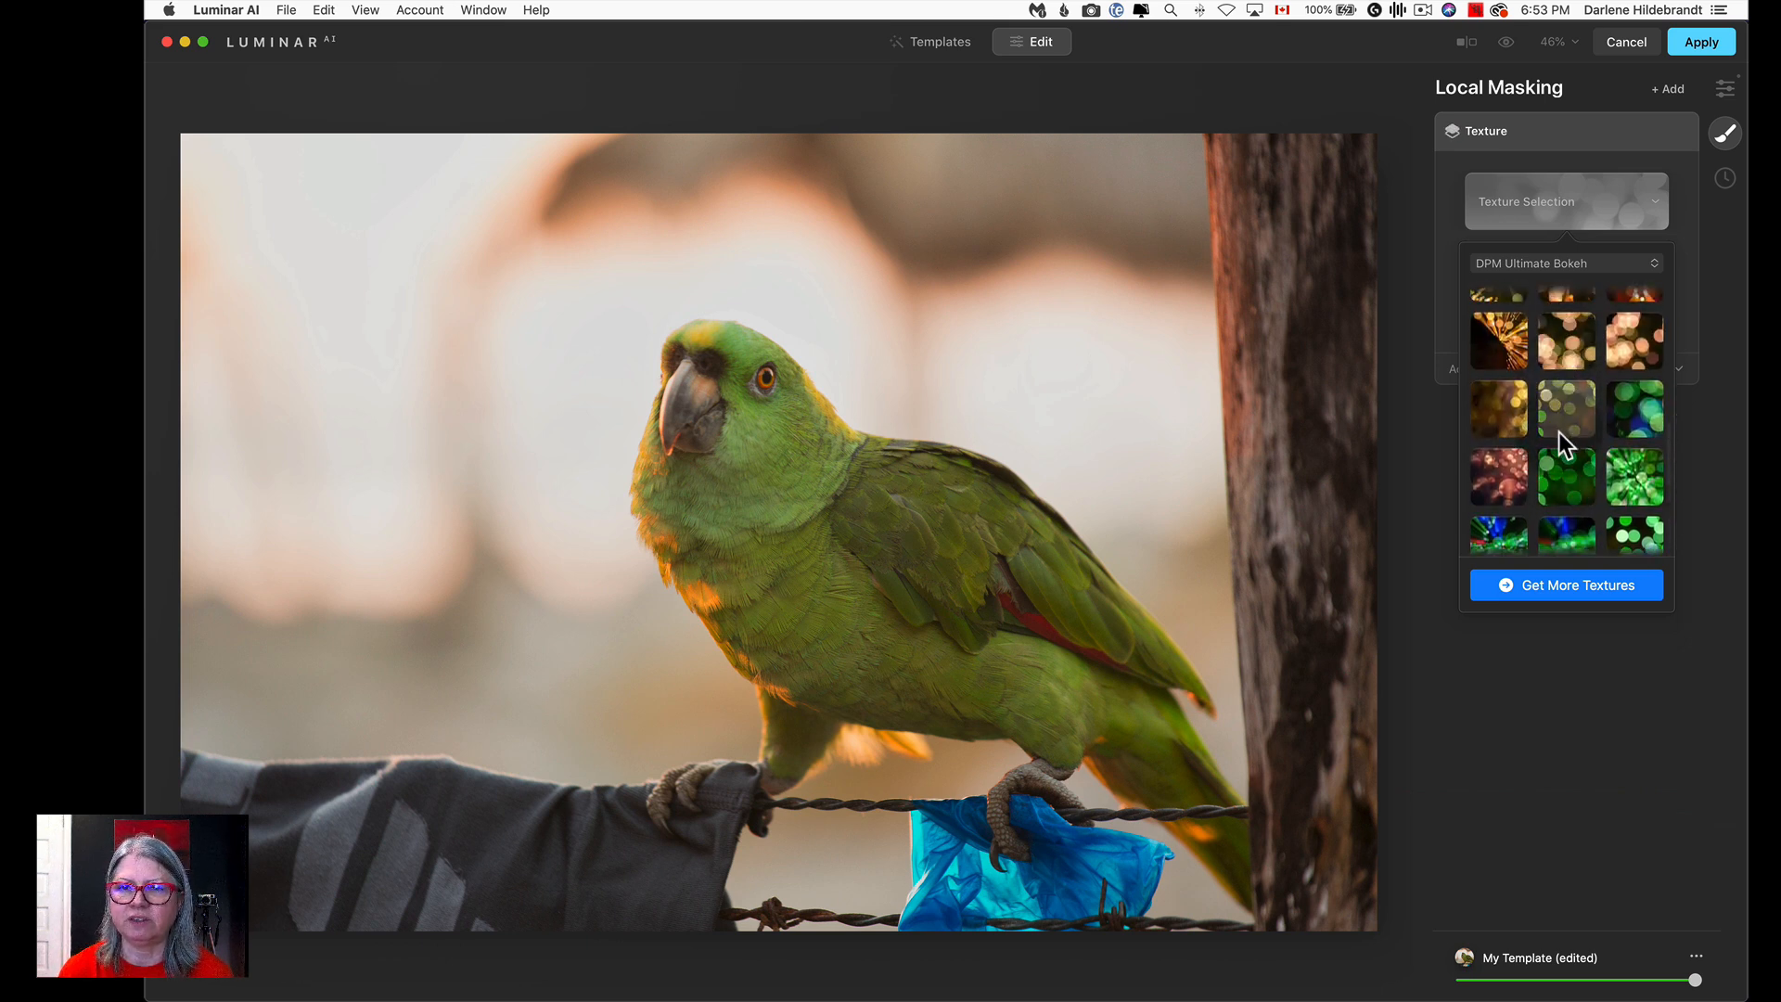
{"action": "scroll", "coordinate": [1559, 433], "scroll_direction": "up", "scroll_amount": 1}
{"action": "scroll", "coordinate": [1559, 433], "scroll_direction": "up", "scroll_amount": 1}
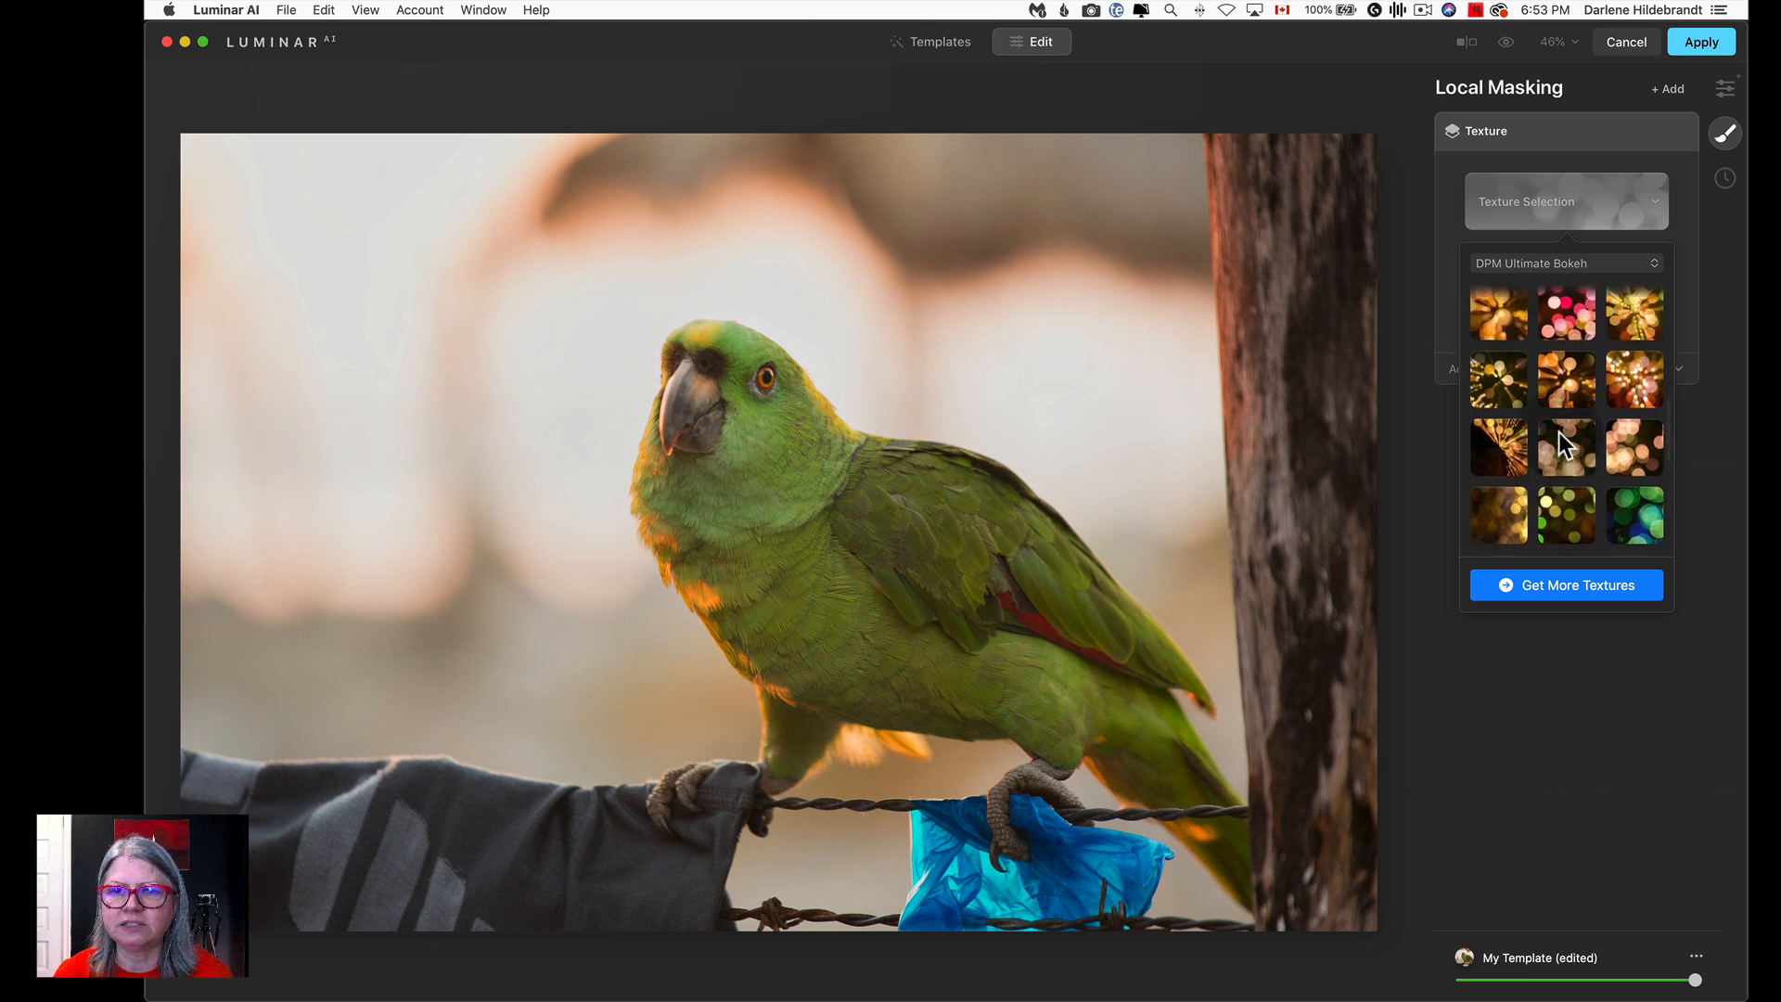
{"action": "scroll", "coordinate": [1559, 433], "scroll_direction": "up", "scroll_amount": 3}
{"action": "scroll", "coordinate": [1559, 432], "scroll_direction": "down", "scroll_amount": 3}
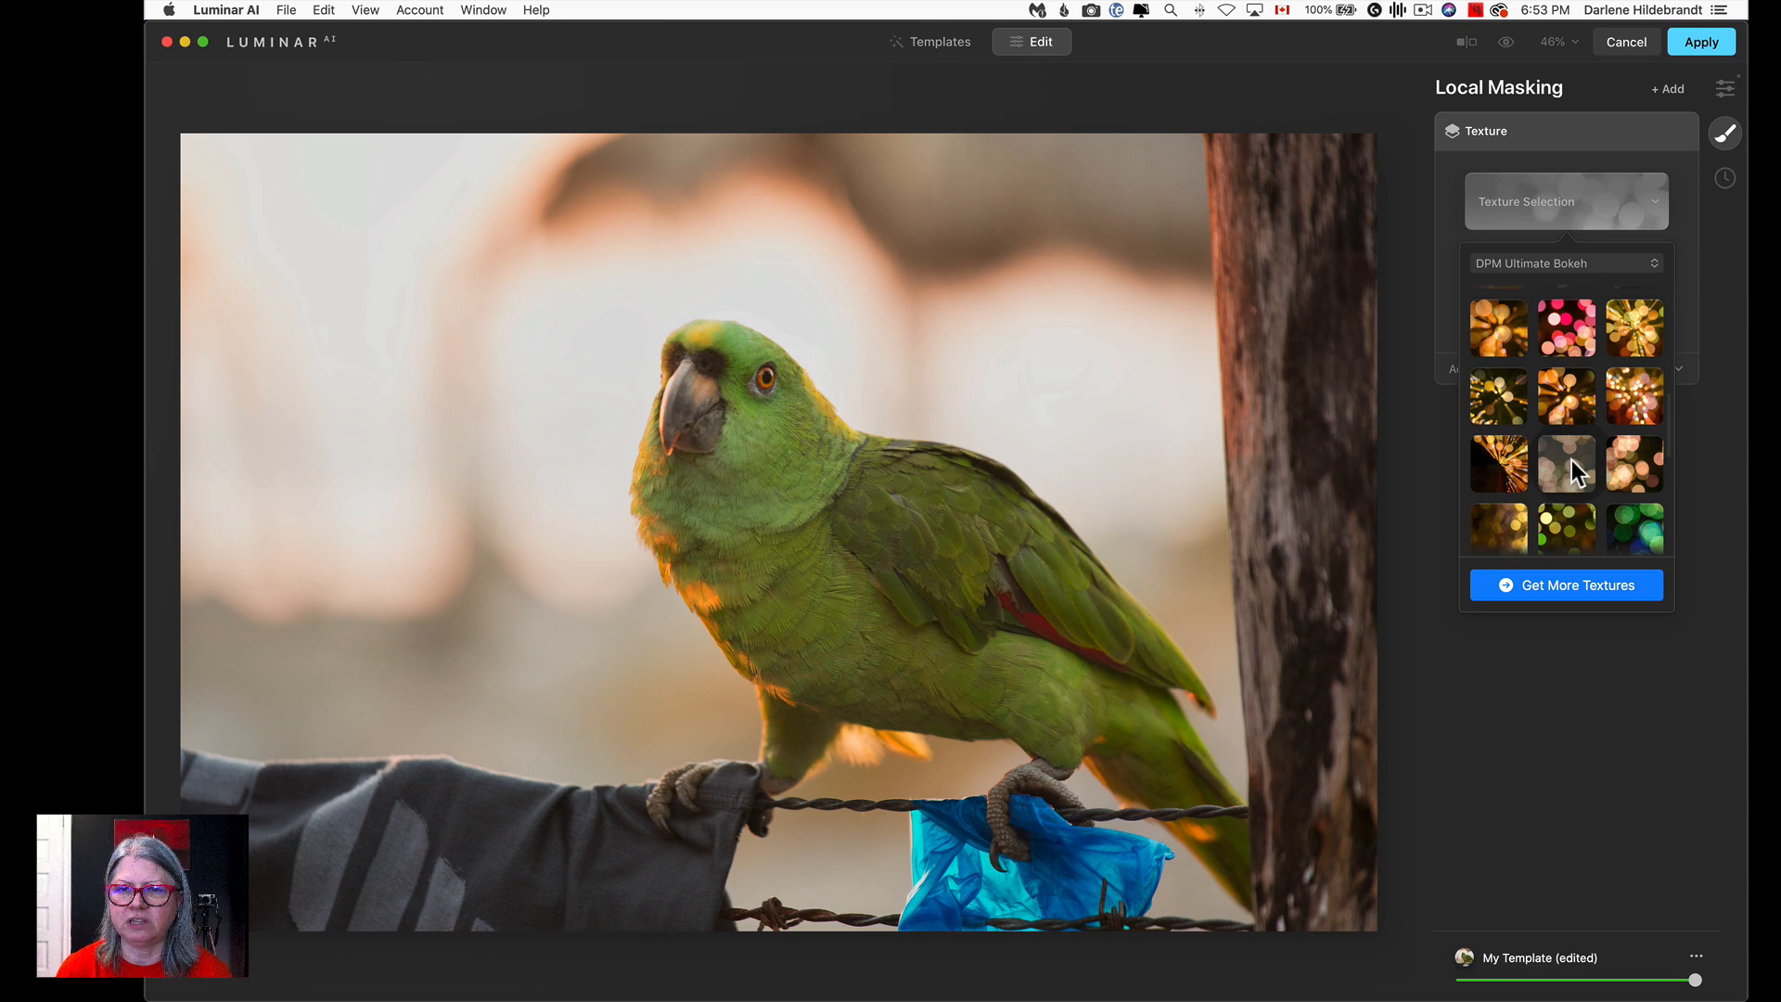
{"action": "left_click", "coordinate": [1569, 461]}
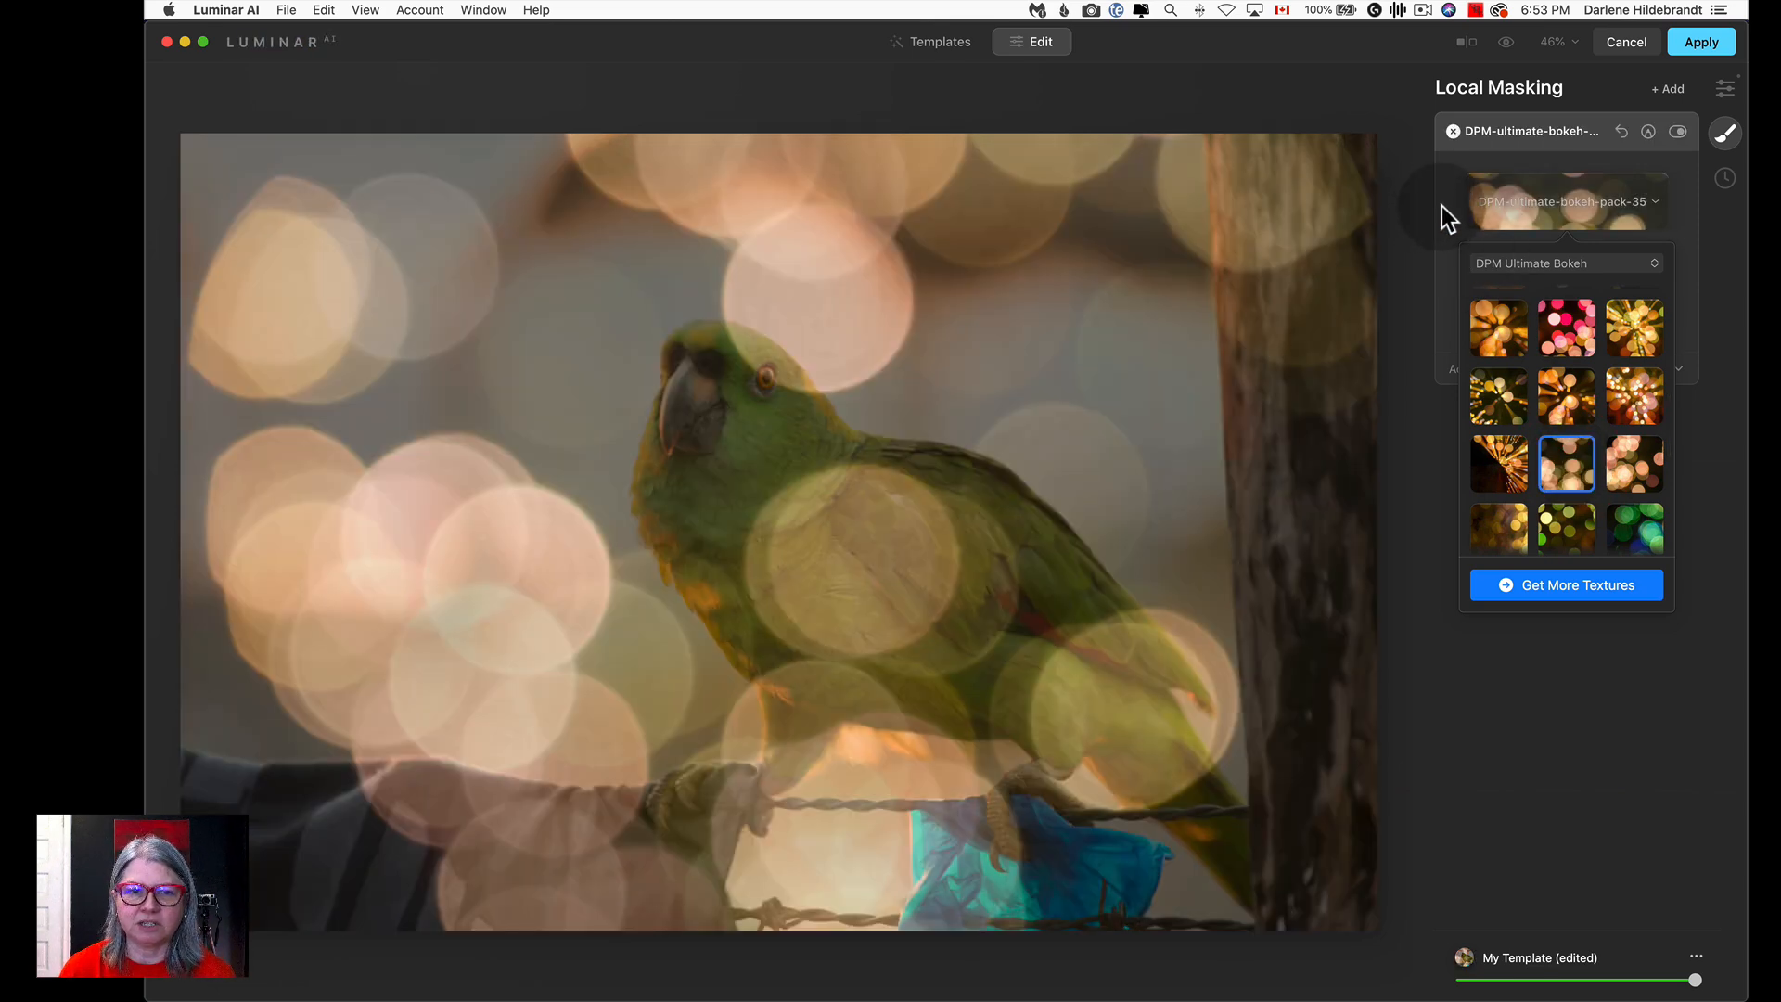
{"action": "left_click", "coordinate": [1442, 212]}
Set the bokeh texture's blend mode to Soft Light, with Brightness 43 and Contrast -30.
{"action": "left_click", "coordinate": [1503, 373]}
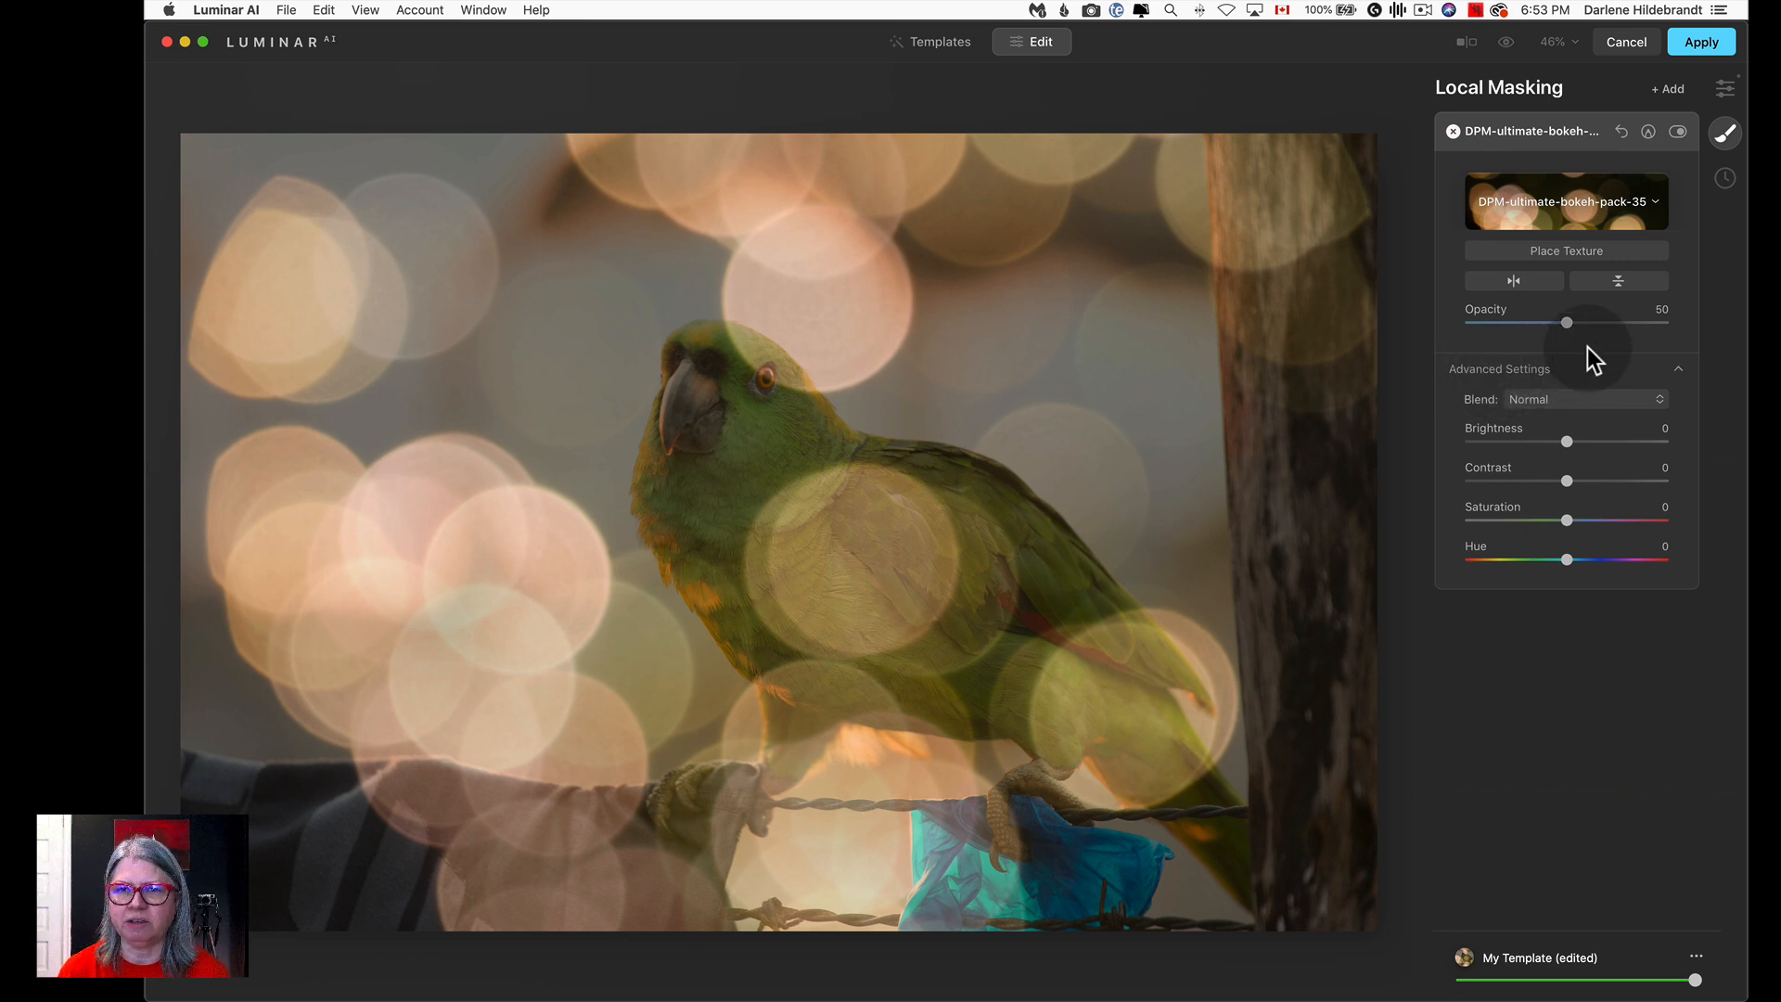
{"action": "left_click", "coordinate": [1556, 399]}
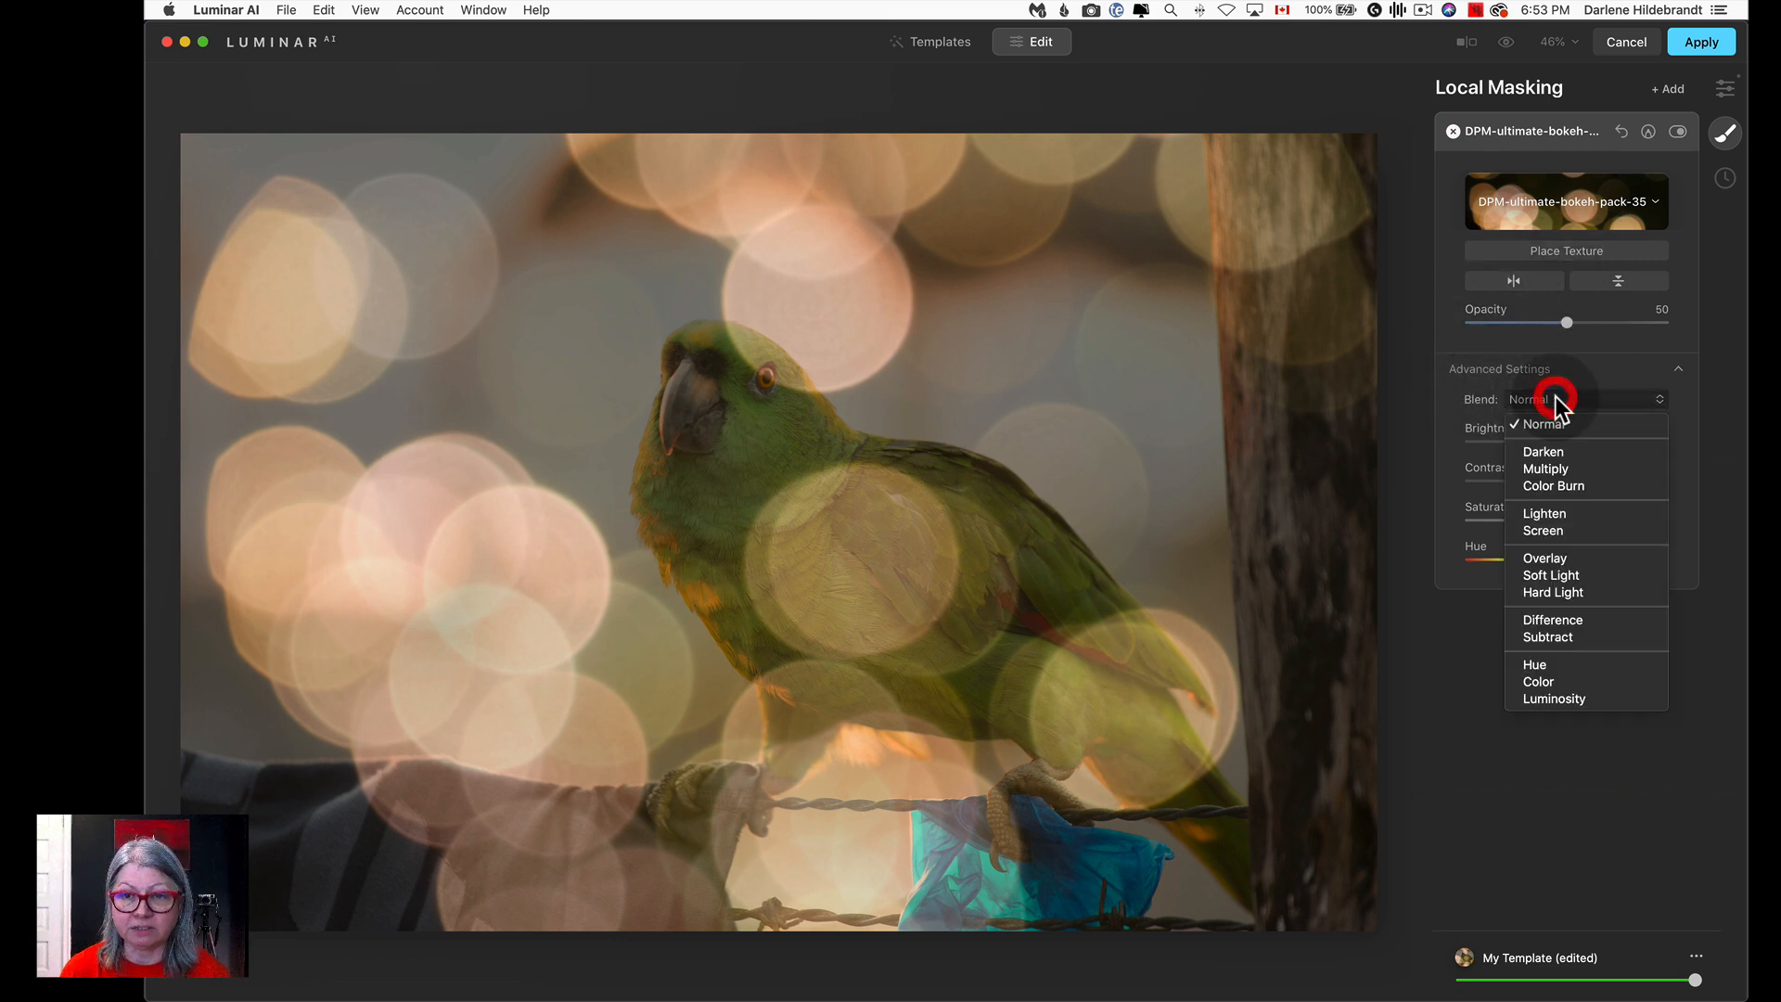
{"action": "left_click", "coordinate": [1556, 398]}
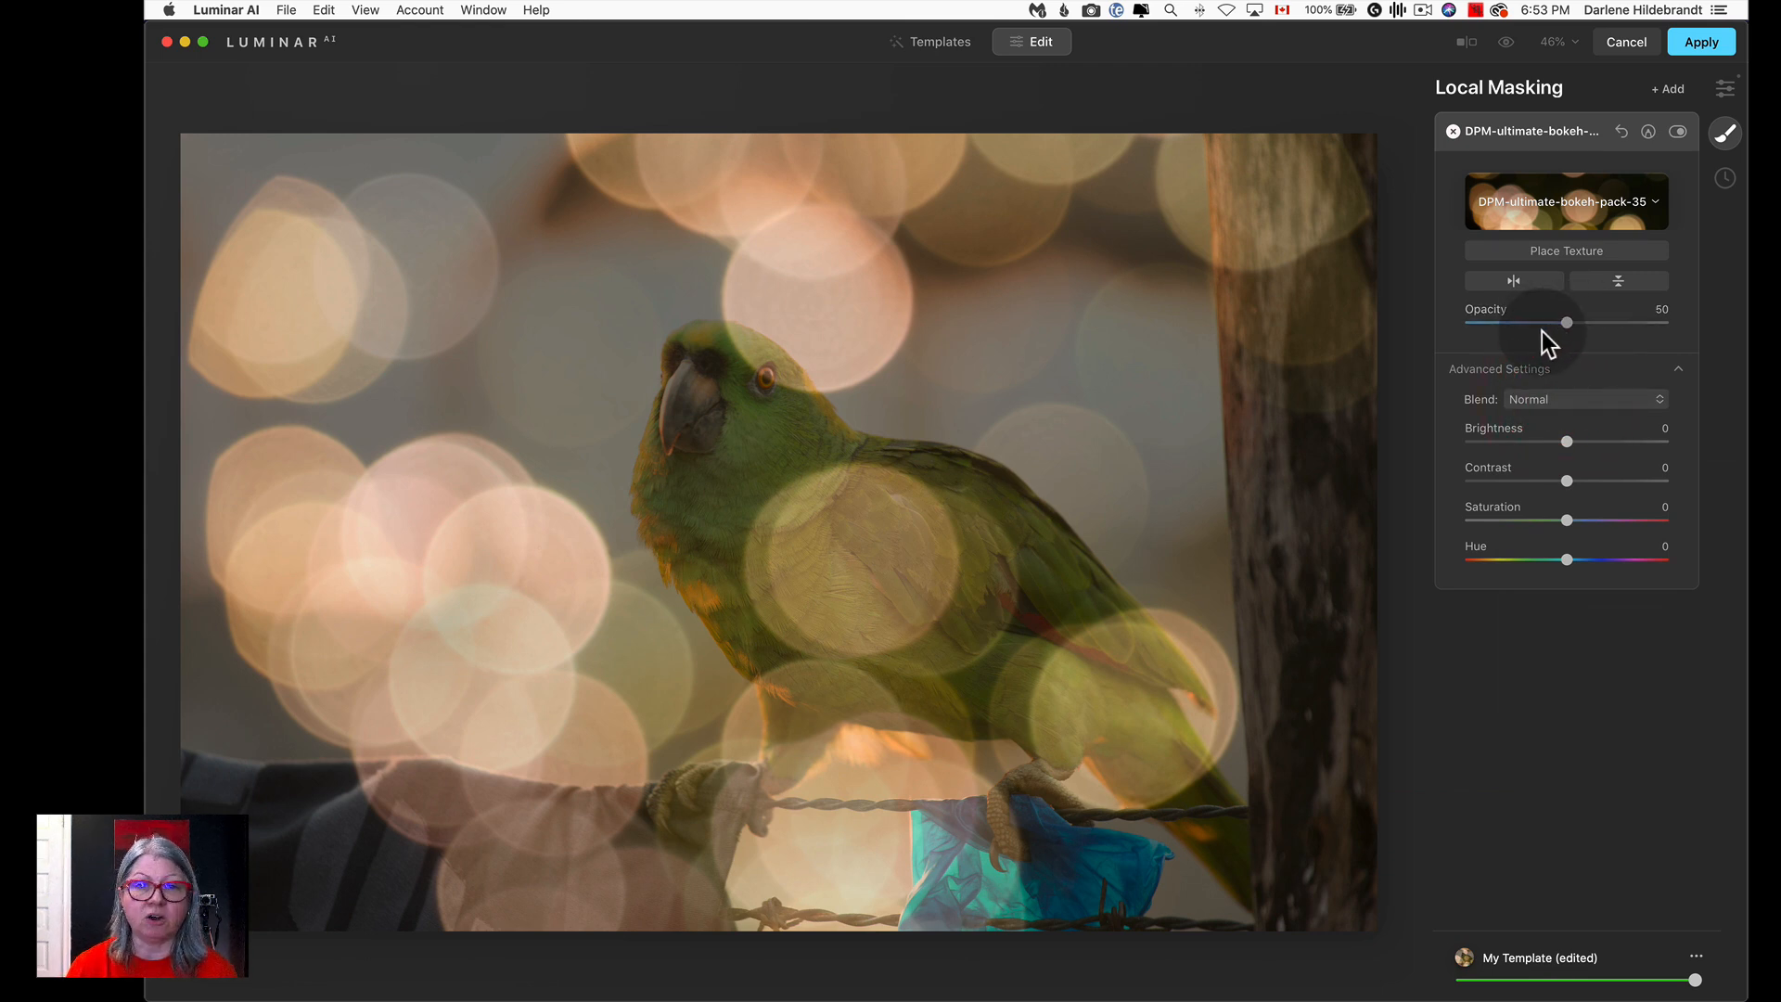
{"action": "left_click", "coordinate": [1550, 398]}
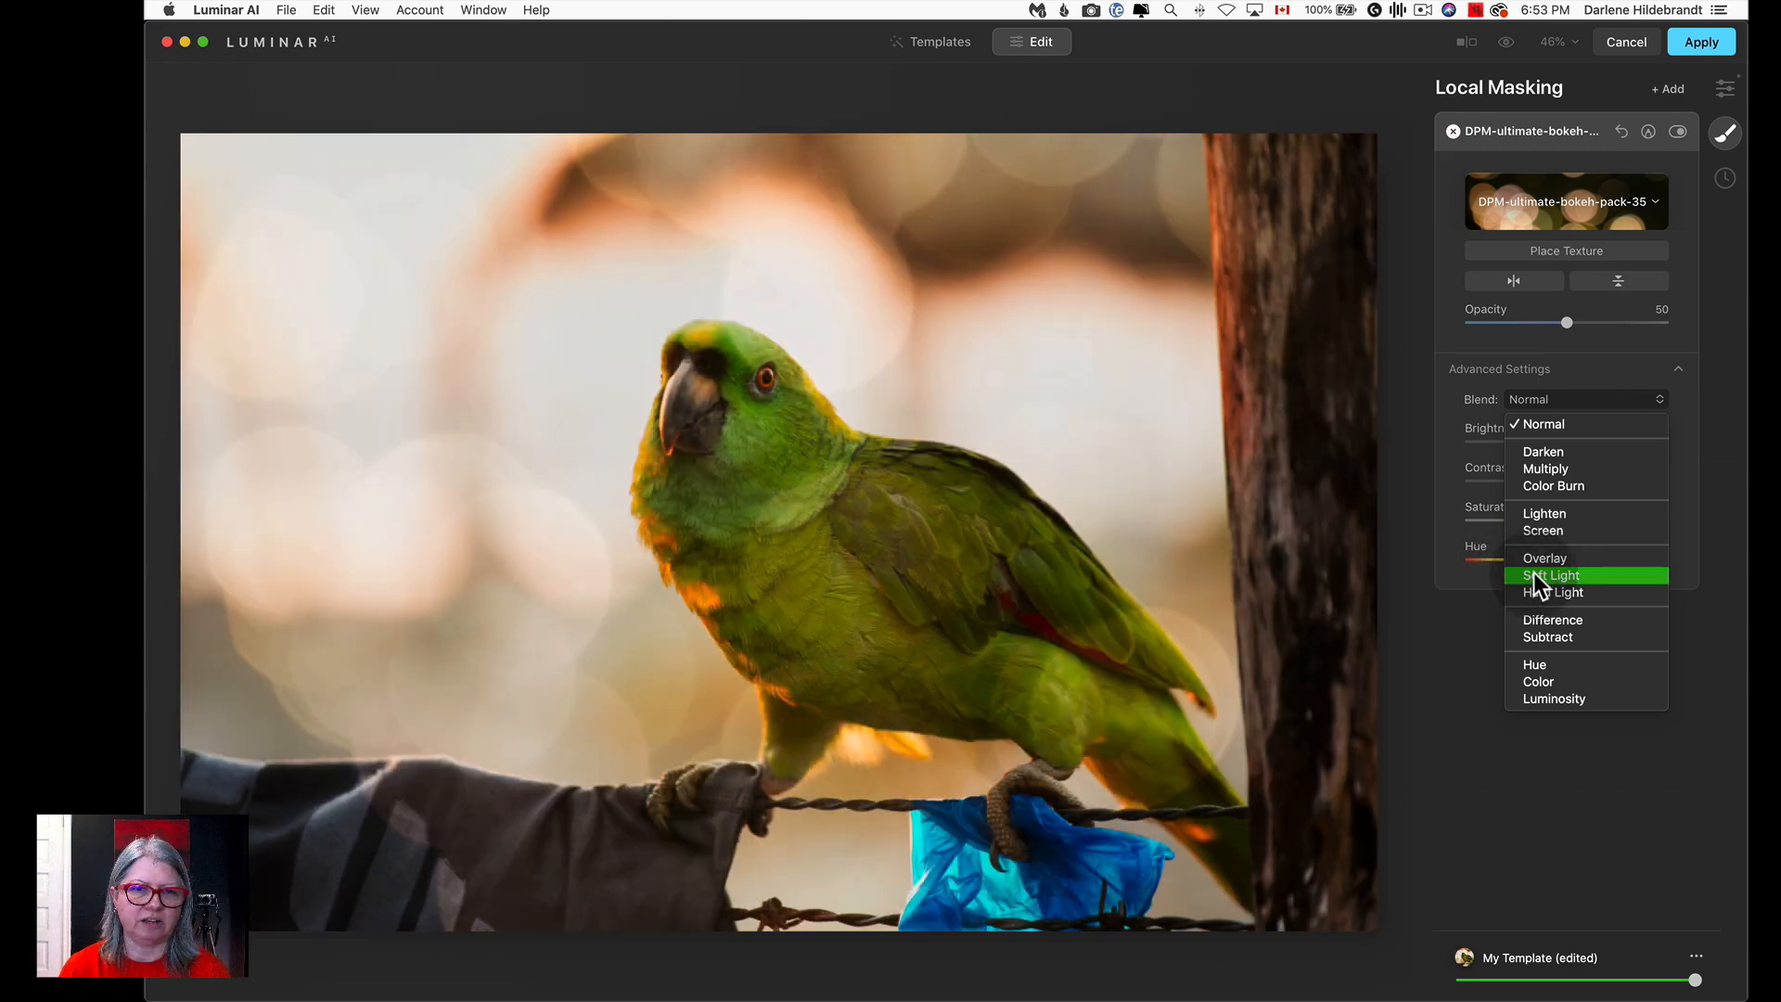
{"action": "left_click", "coordinate": [1534, 572]}
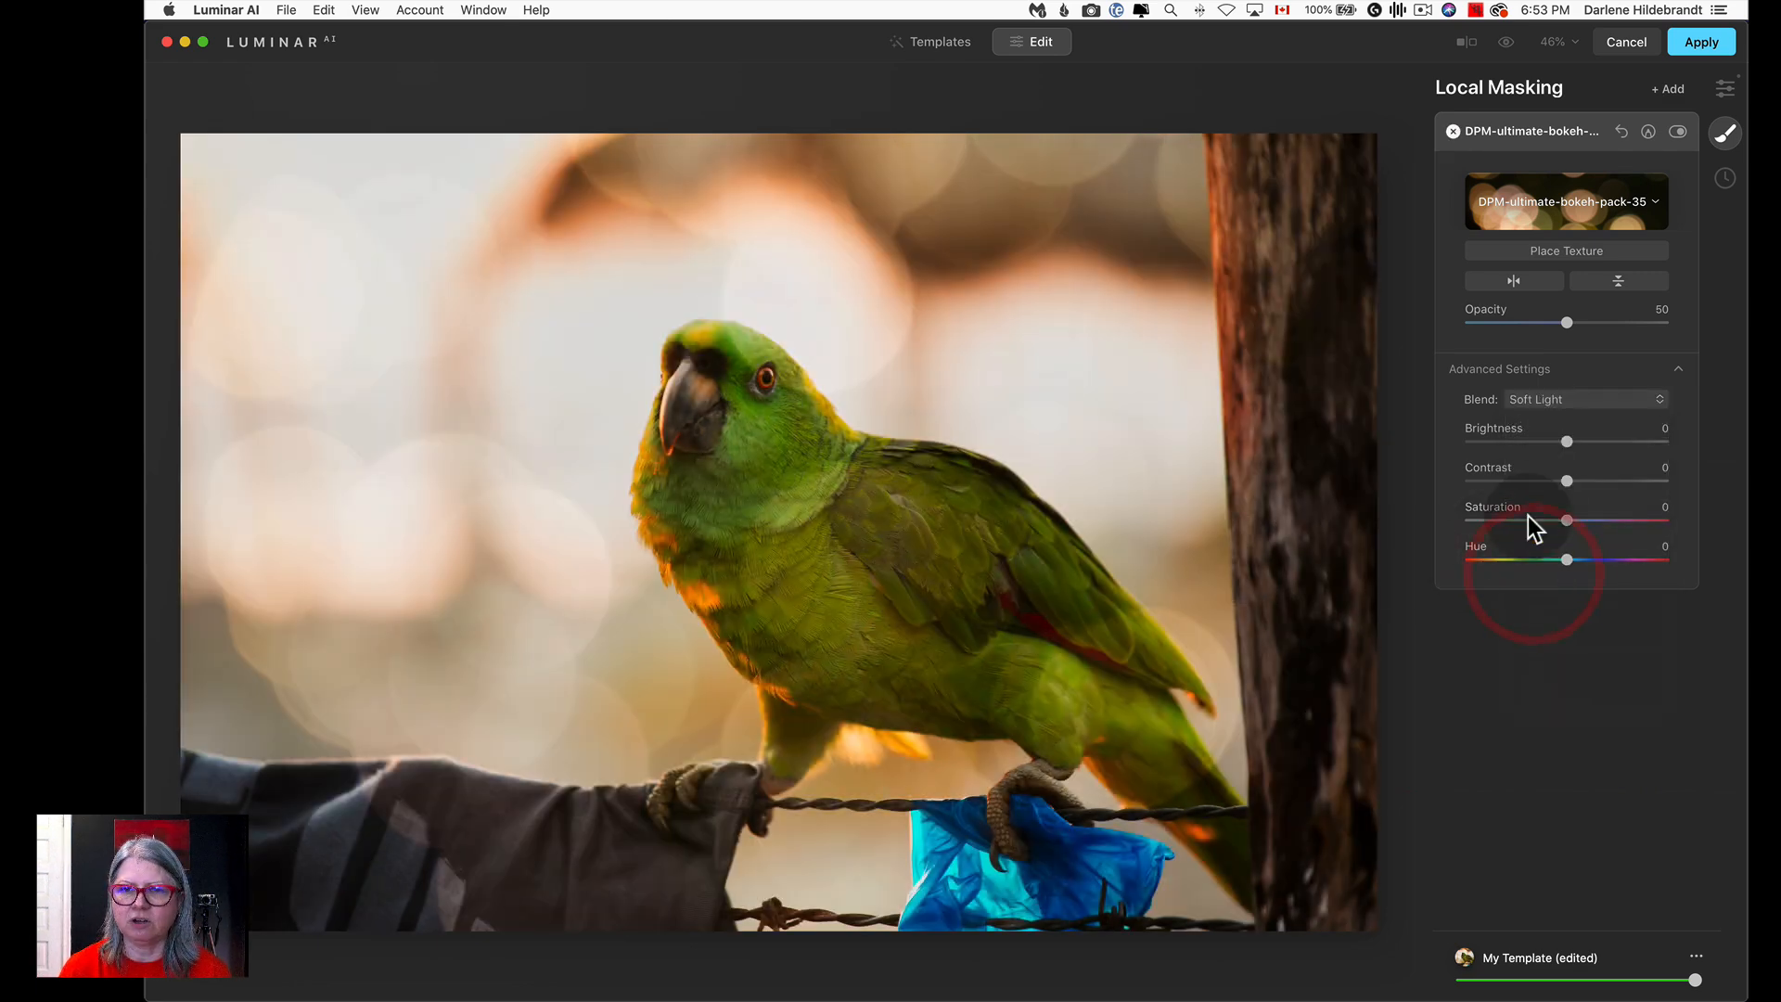
{"action": "left_click_drag", "start_coordinate": [1566, 482], "coordinate": [1609, 439]}
{"action": "left_click", "coordinate": [1535, 481]}
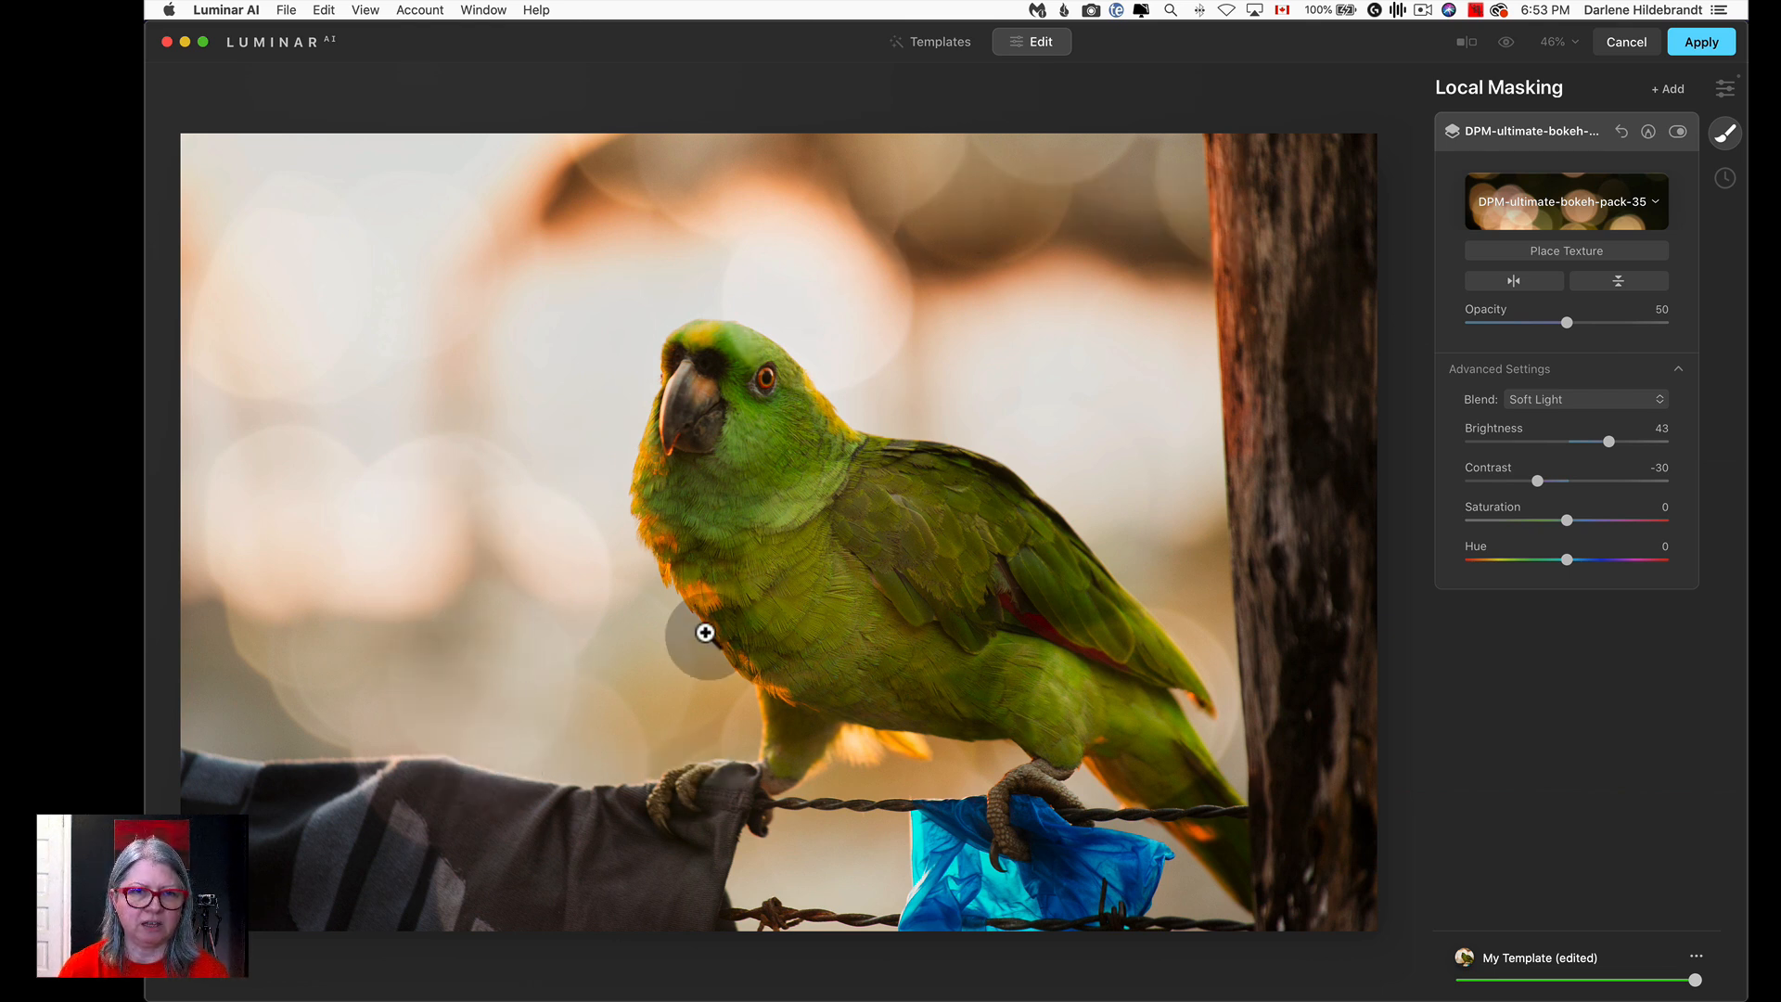
Return to the global editing tools and lower the Light tool's Highlights to -76.
{"action": "left_click", "coordinate": [1726, 90]}
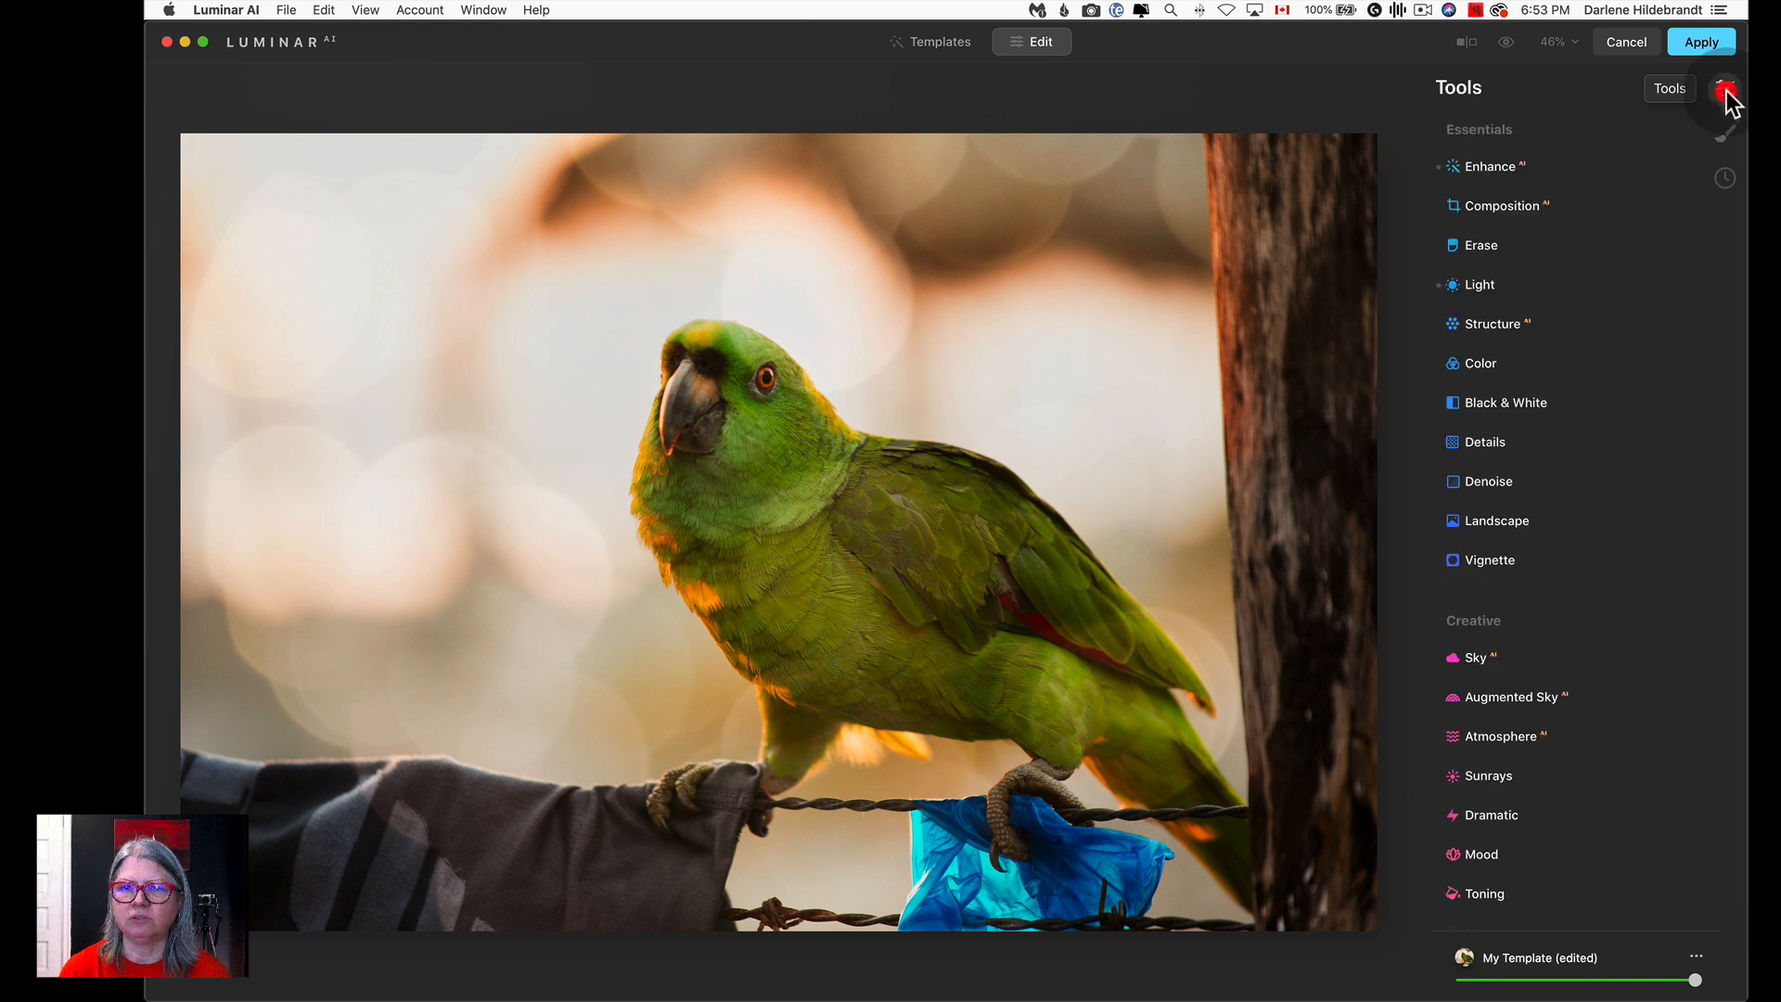
{"action": "left_click", "coordinate": [1480, 284]}
{"action": "left_click_drag", "start_coordinate": [1506, 535], "coordinate": [1495, 525]}
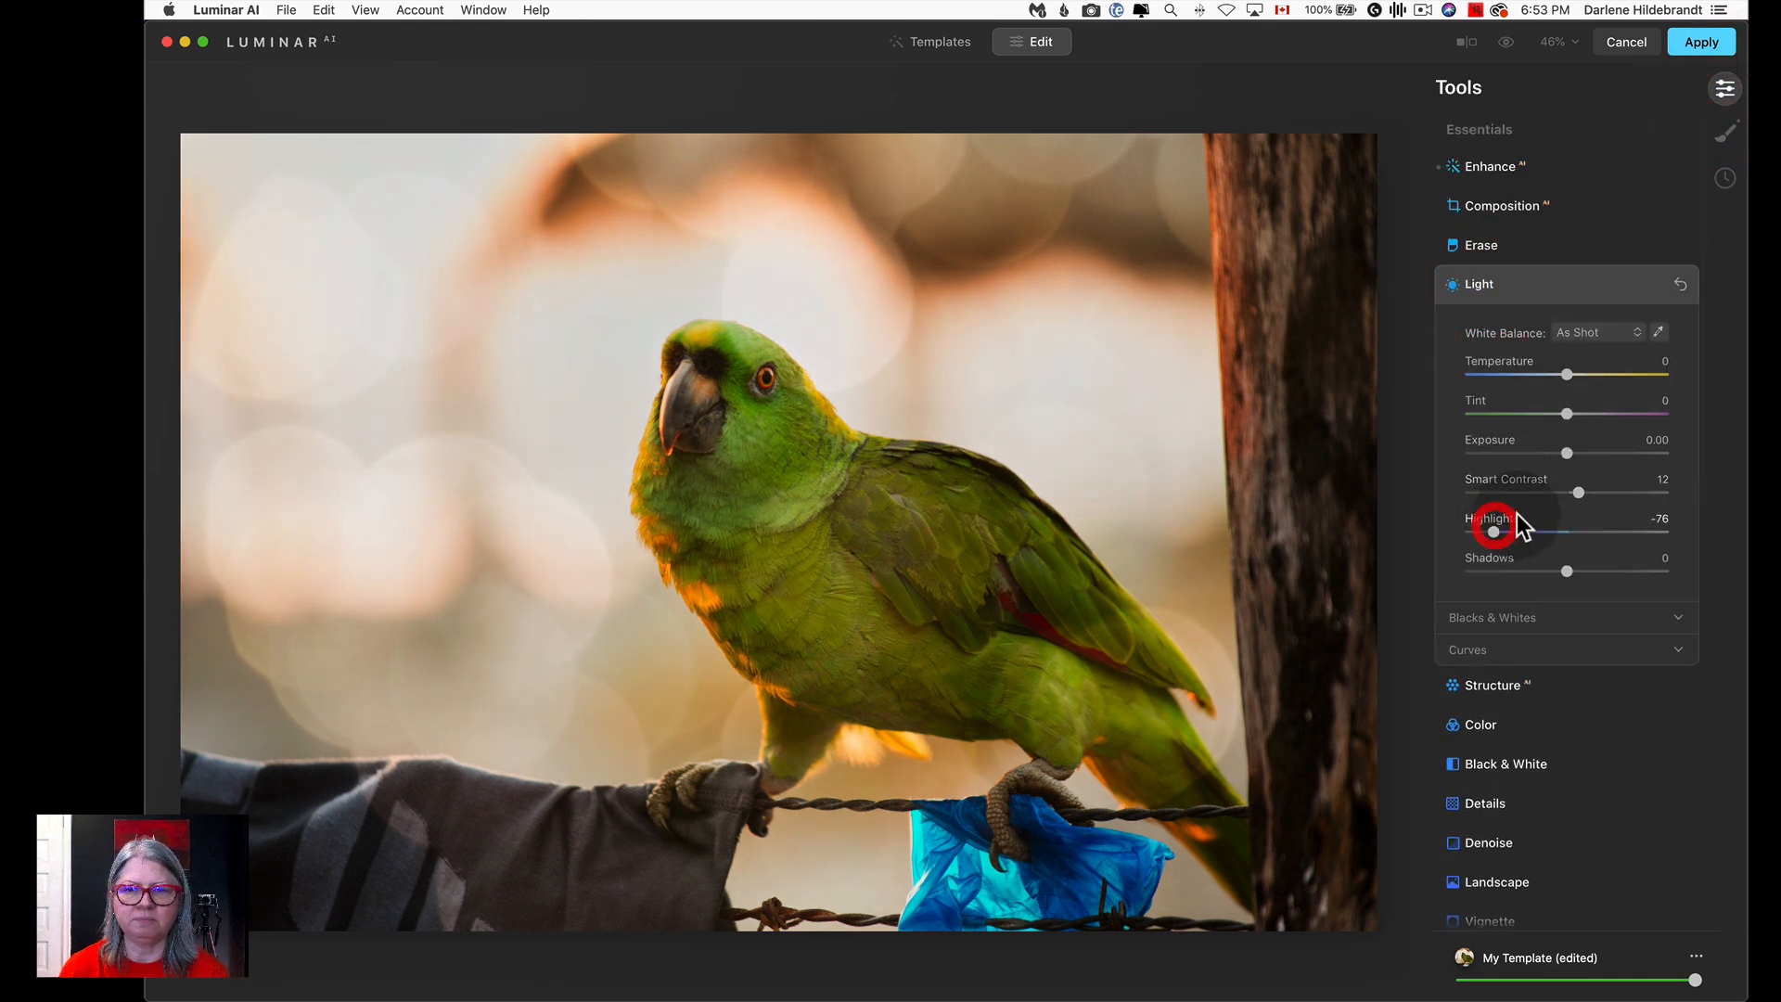
Apply Supercontrast with Highlights Contrast 42 and Highlights Balance 41, and collapse its settings.
{"action": "scroll", "coordinate": [1515, 517], "scroll_direction": "down", "scroll_amount": 10}
{"action": "scroll", "coordinate": [1485, 811], "scroll_direction": "down", "scroll_amount": 15}
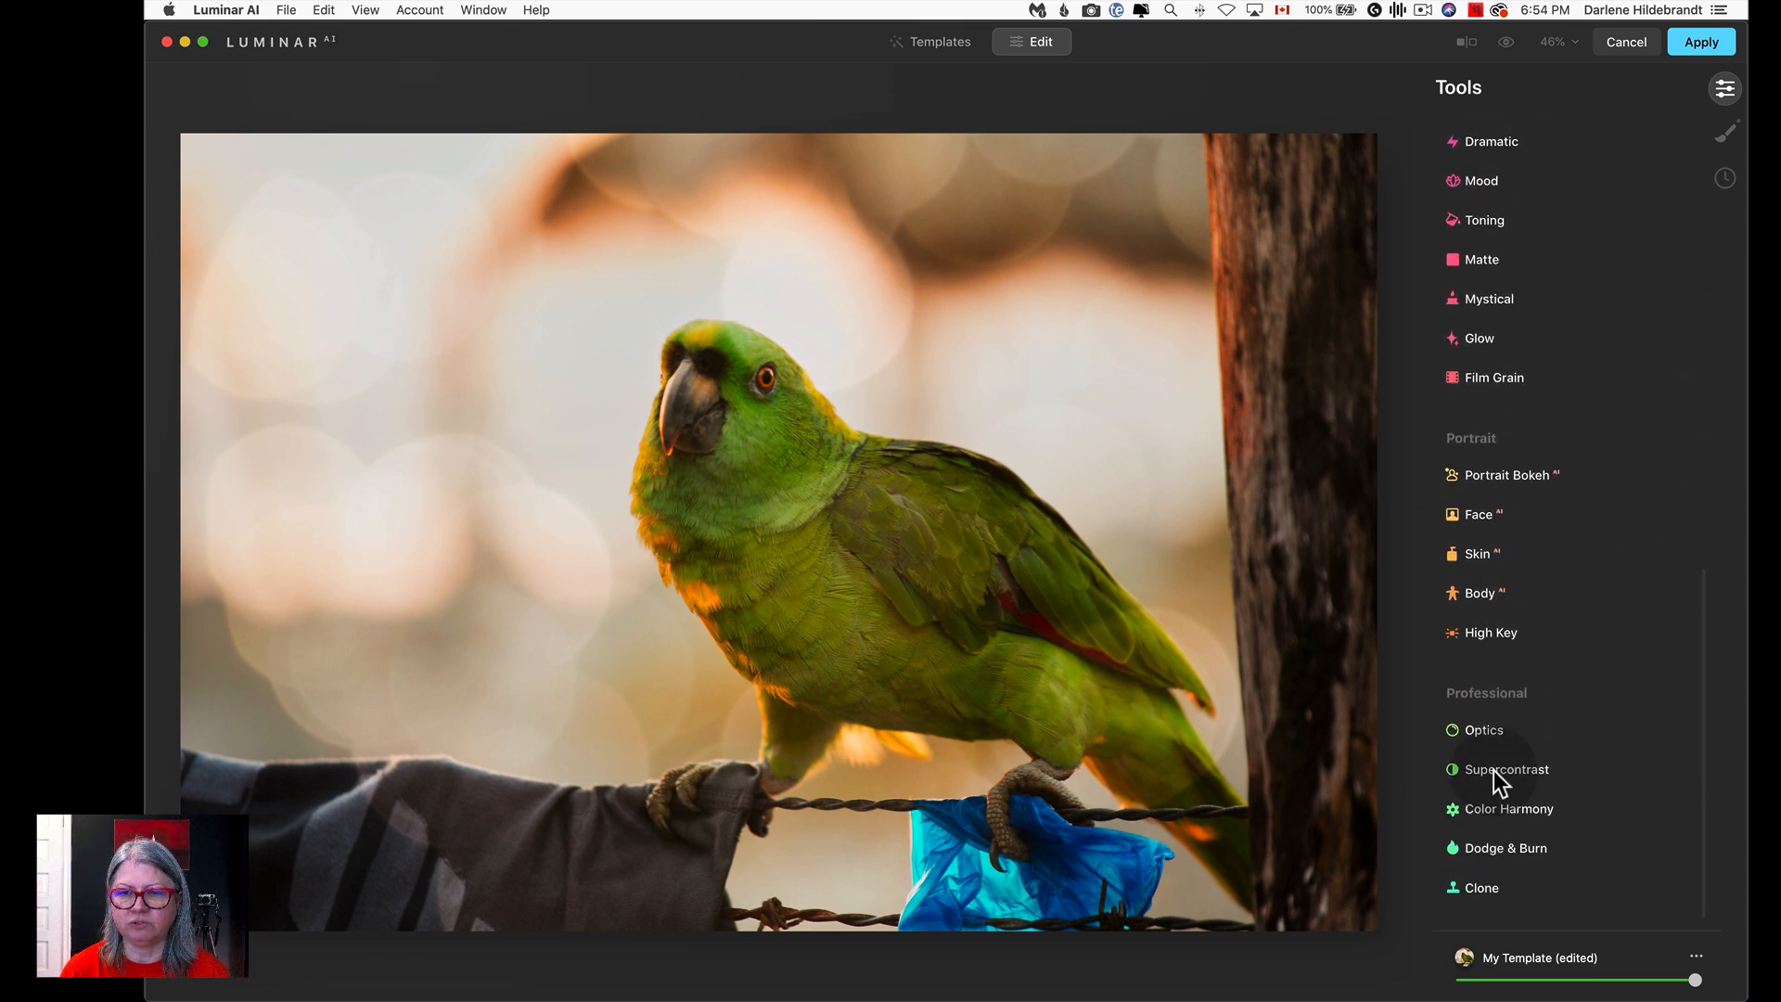
{"action": "left_click", "coordinate": [1494, 770]}
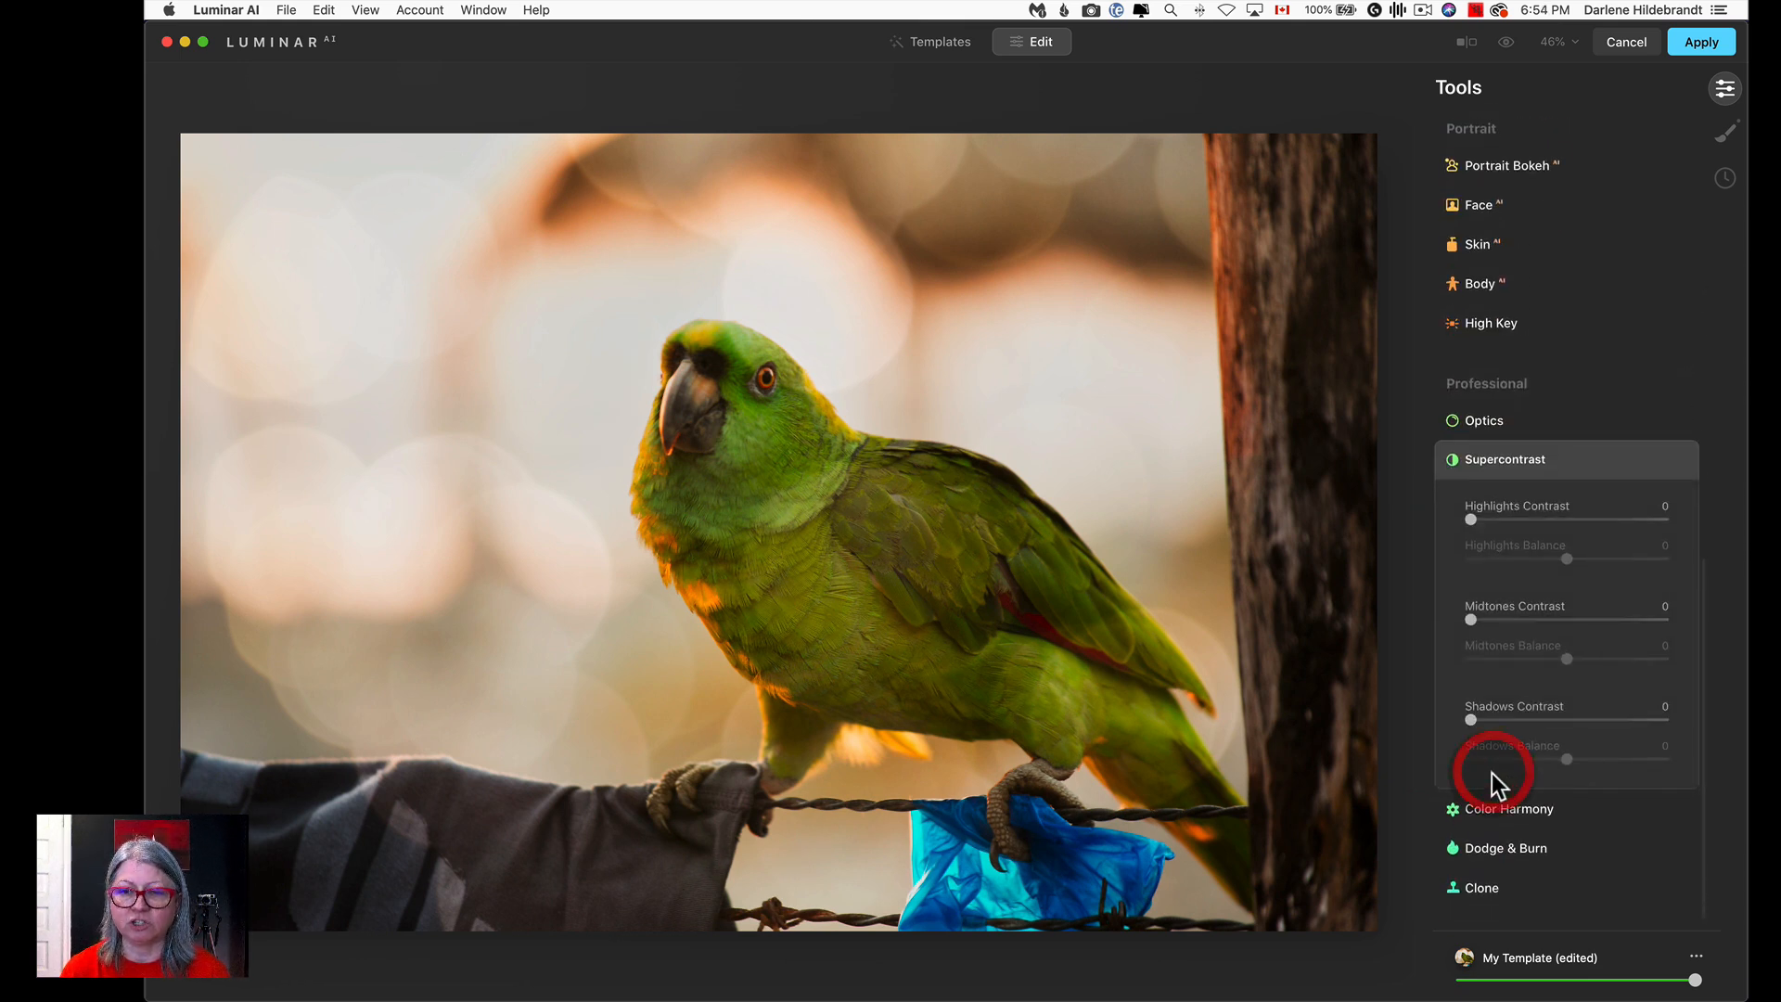
{"action": "left_click", "coordinate": [1564, 518]}
{"action": "left_click_drag", "start_coordinate": [1563, 557], "coordinate": [1551, 521]}
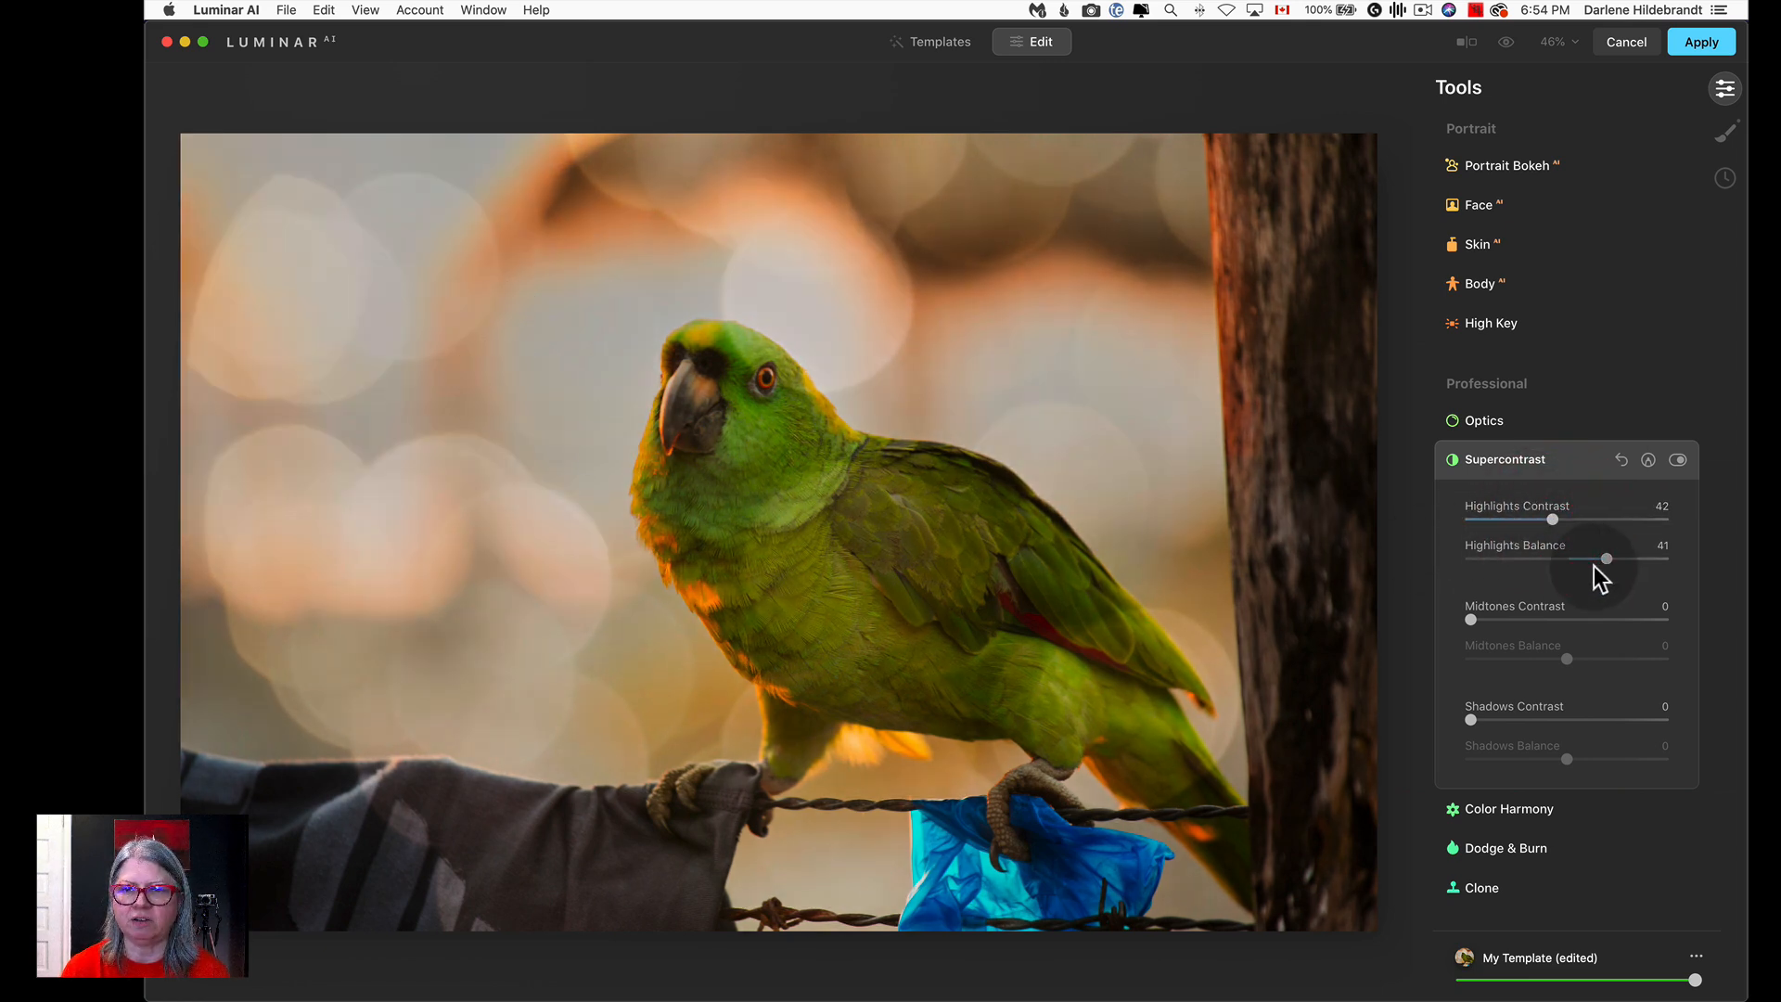
{"action": "left_click", "coordinate": [1604, 556]}
{"action": "left_click", "coordinate": [1551, 517]}
{"action": "left_click", "coordinate": [1557, 464]}
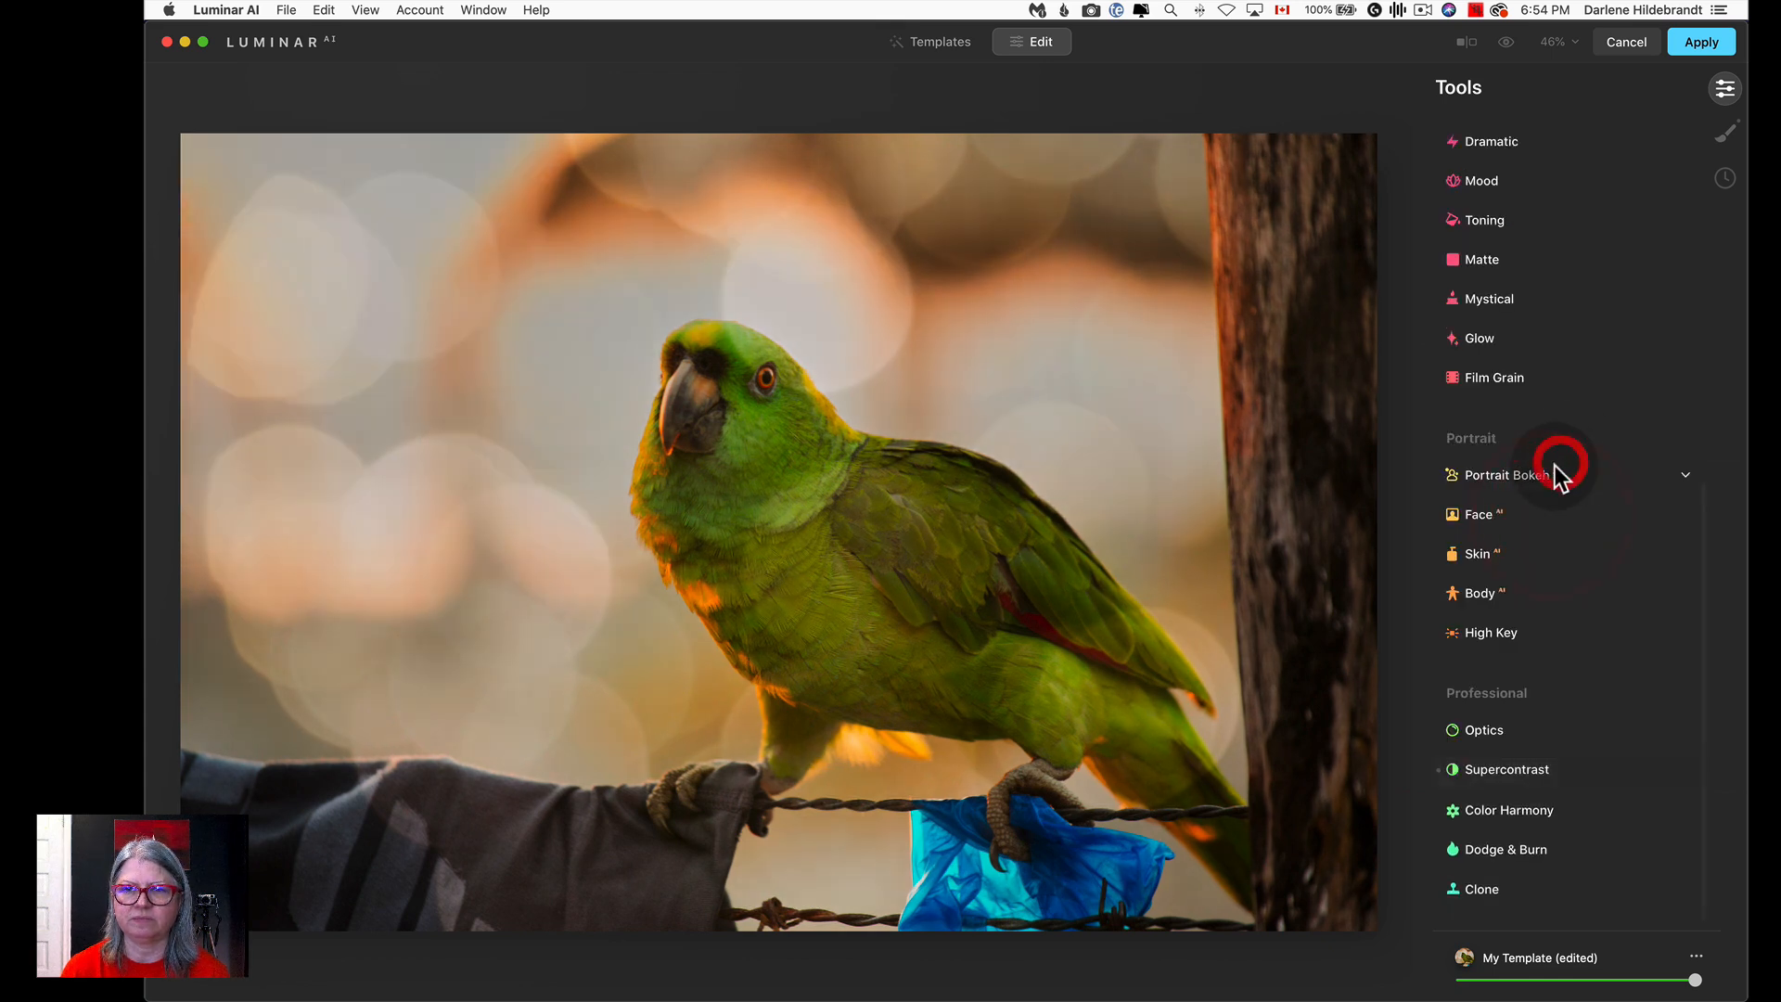
Adjust the bokeh texture layer to Opacity 64, Brightness -19, Contrast 32 and Saturation 11.
{"action": "left_click", "coordinate": [1727, 135]}
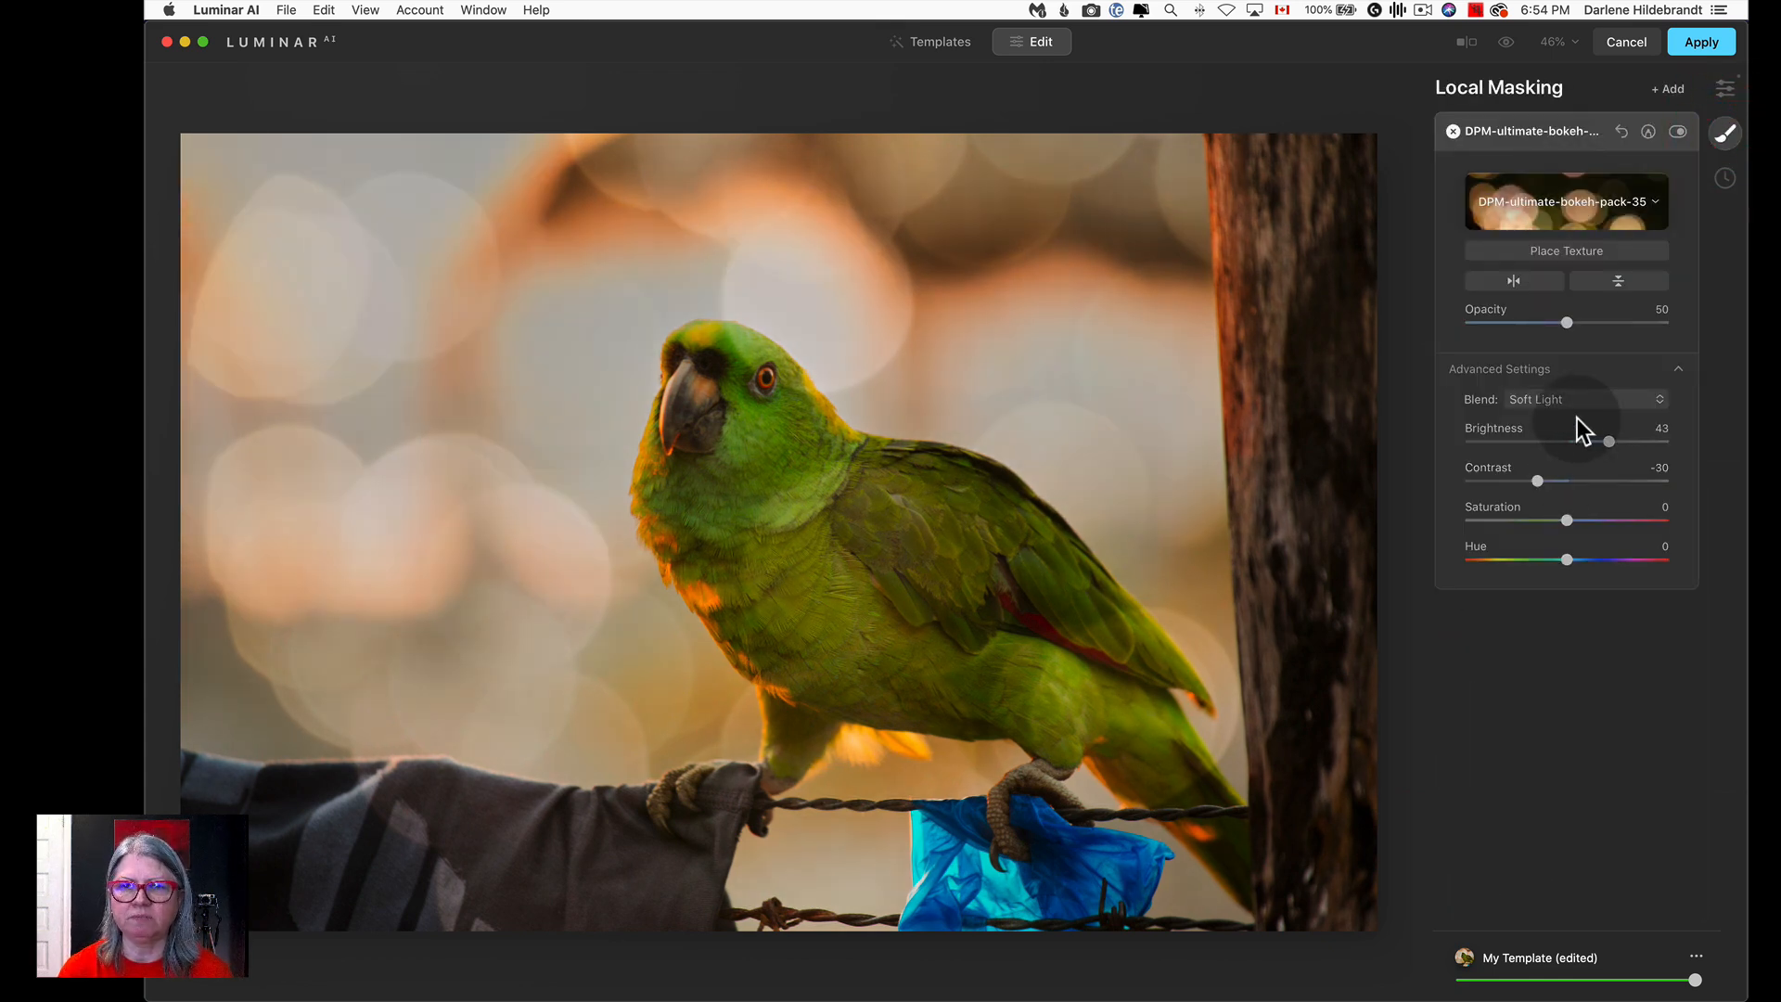
{"action": "mouse_move", "coordinate": [1564, 321]}
{"action": "left_mouse_down"}
{"action": "mouse_move", "coordinate": [1506, 322]}
{"action": "mouse_move", "coordinate": [1595, 322]}
{"action": "left_mouse_up"}
{"action": "left_click_drag", "start_coordinate": [1567, 520], "coordinate": [1553, 446]}
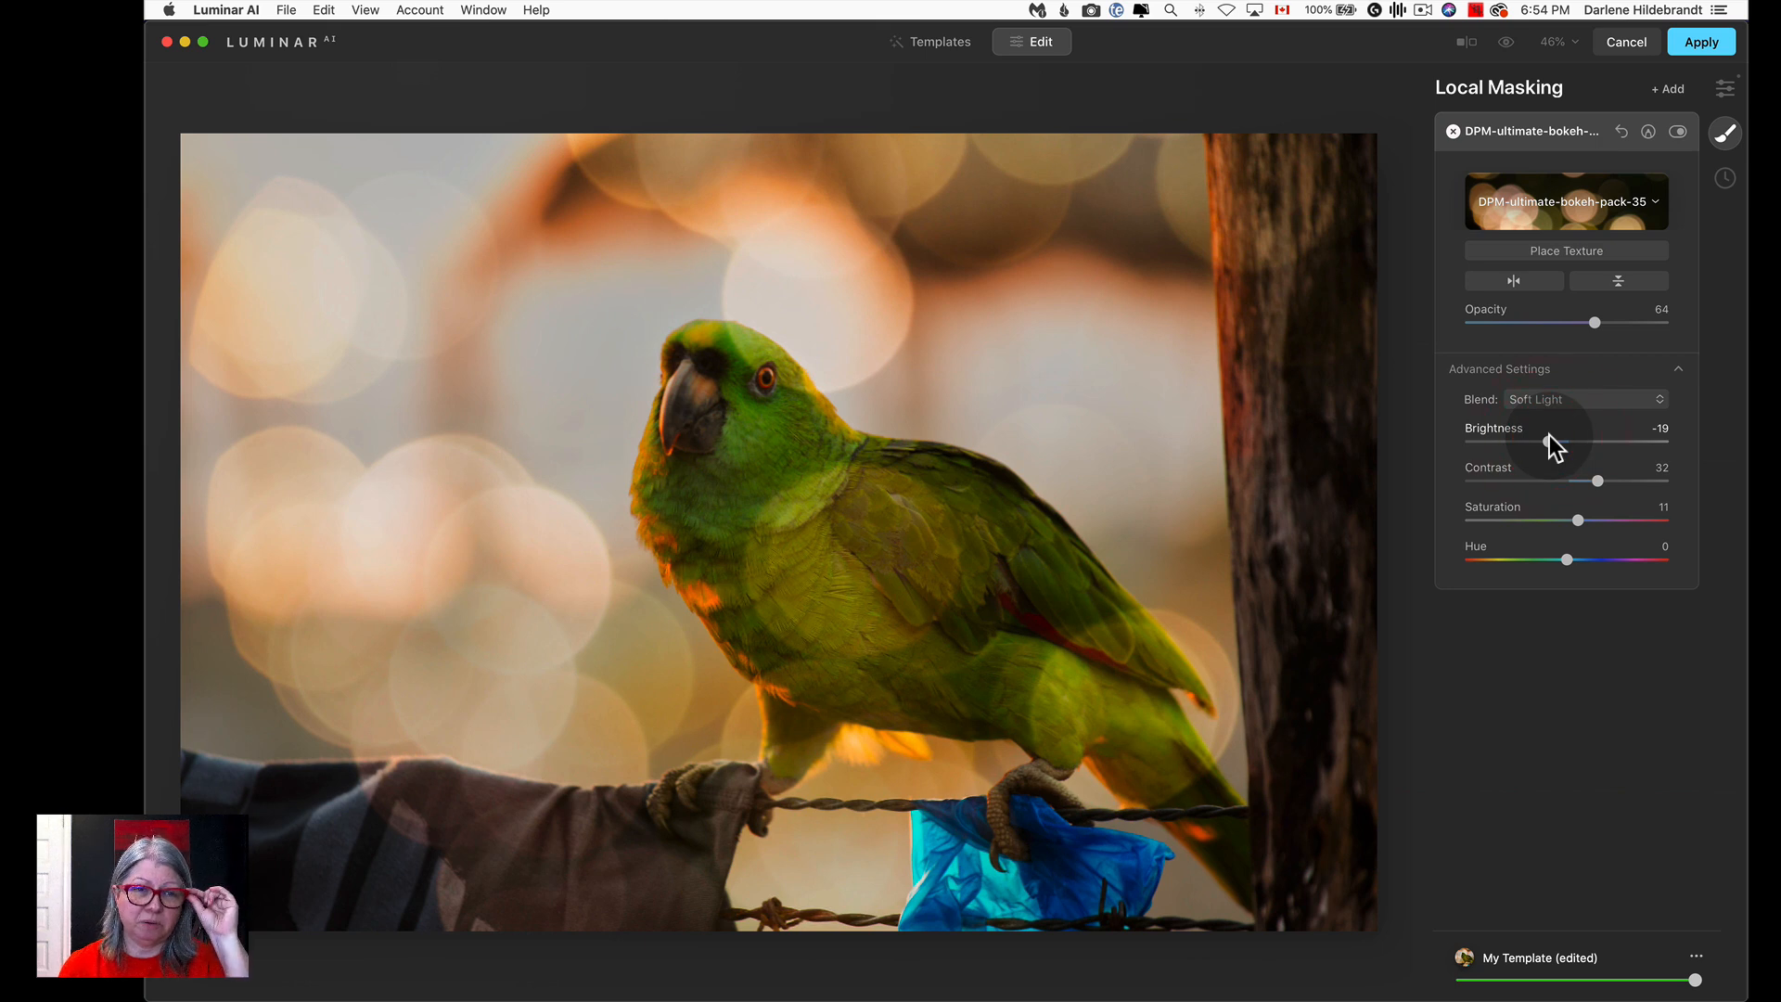
Set up a paint mask eraser for the bokeh texture with Opacity 71 and Radius 160.
{"action": "left_click", "coordinate": [1648, 131]}
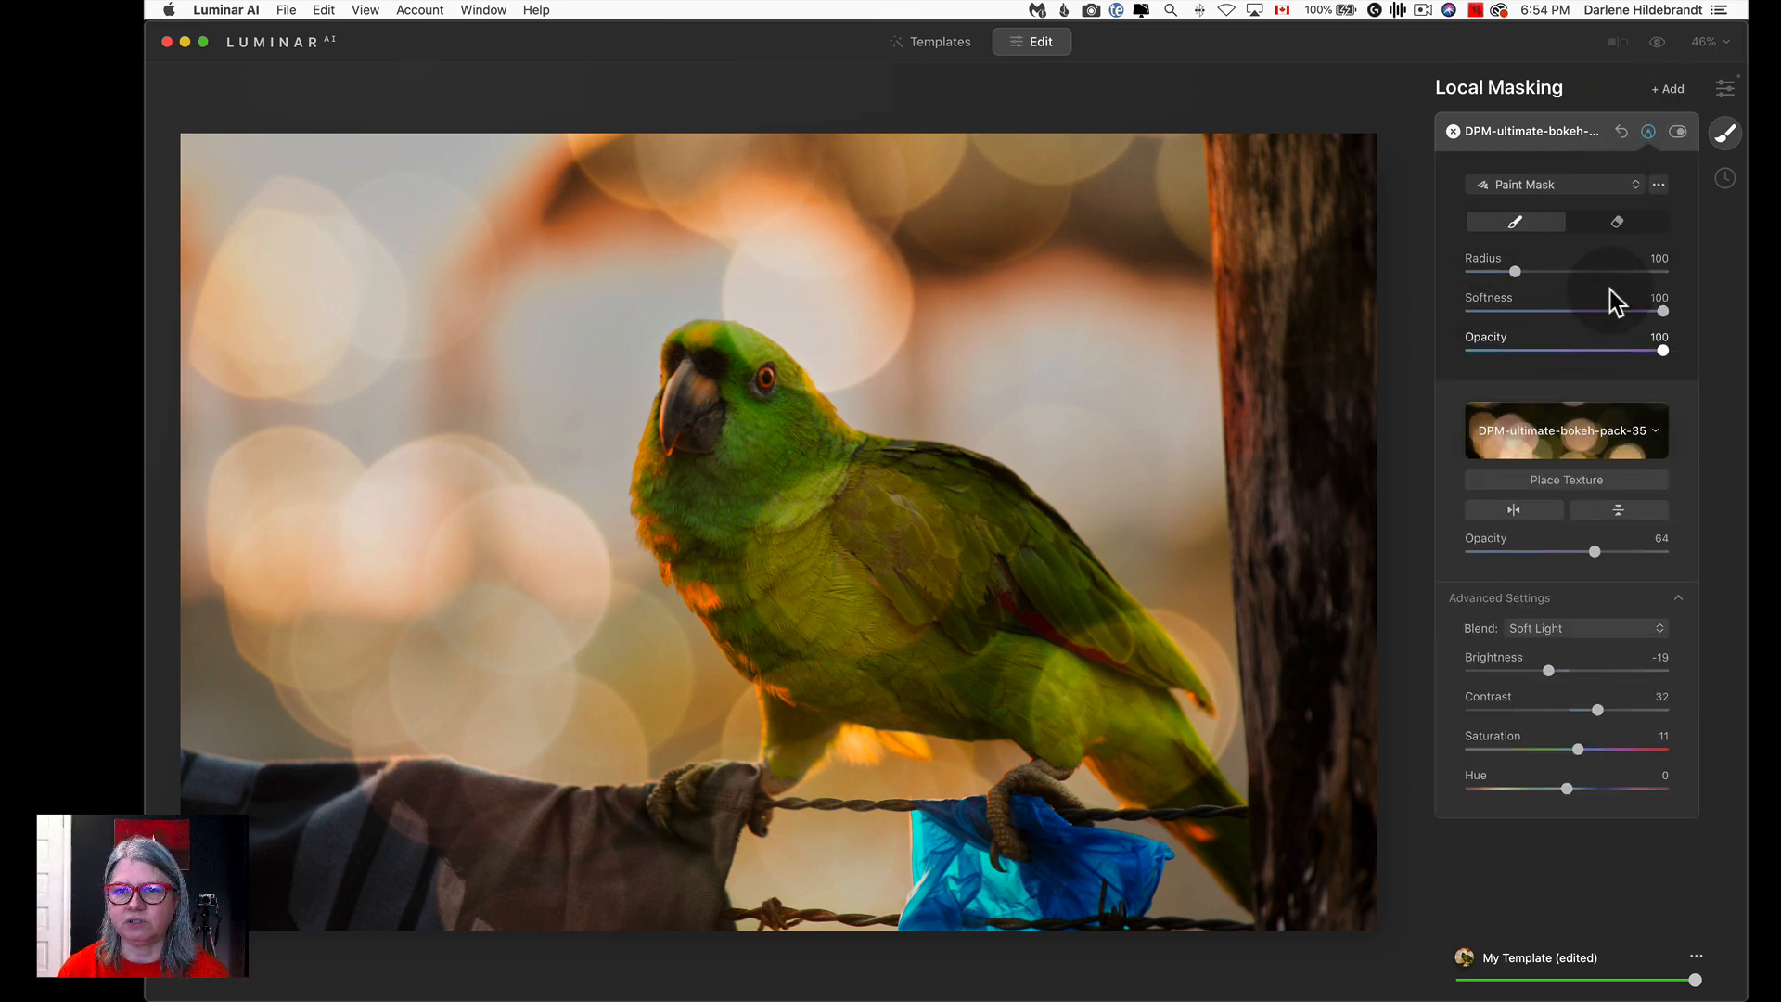
{"action": "left_click", "coordinate": [1617, 226]}
{"action": "left_click_drag", "start_coordinate": [1579, 353], "coordinate": [1610, 347]}
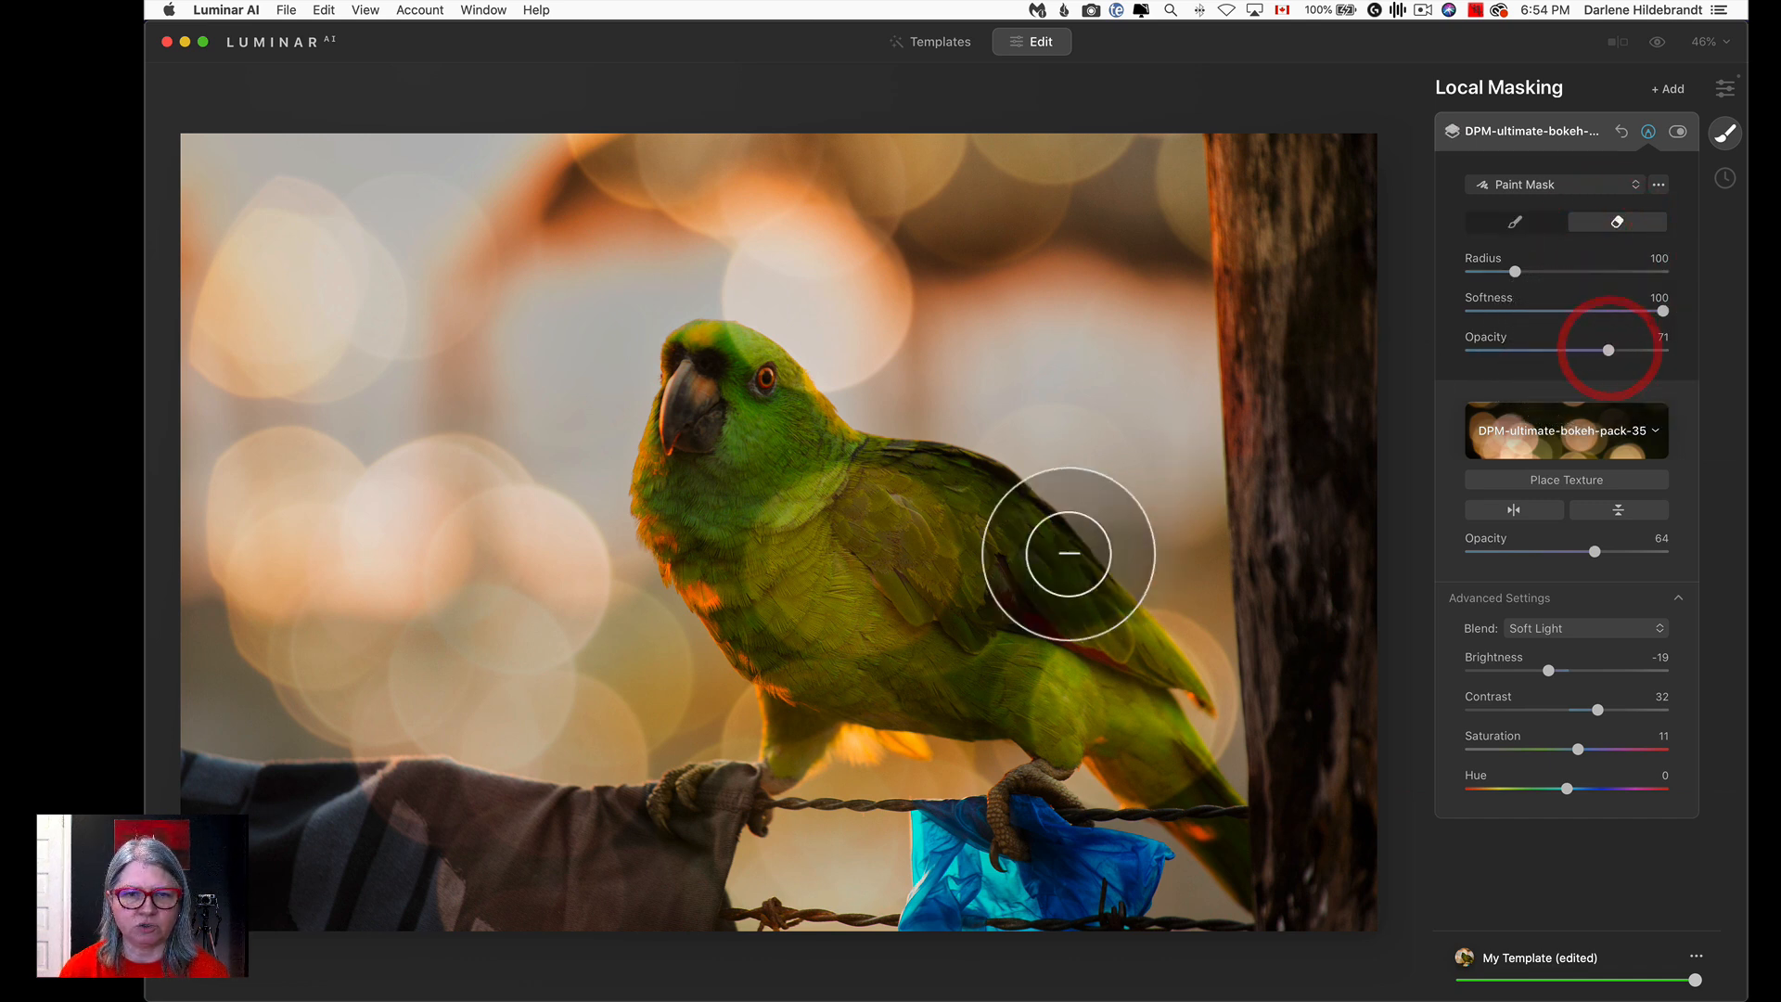
{"action": "key", "text": "bracketright"}
{"action": "key", "text": "bracketright"}
{"action": "key", "text": "bracketright"}
{"action": "key", "text": "bracketright"}
{"action": "key", "text": "bracketright"}
{"action": "key", "text": "bracketright"}
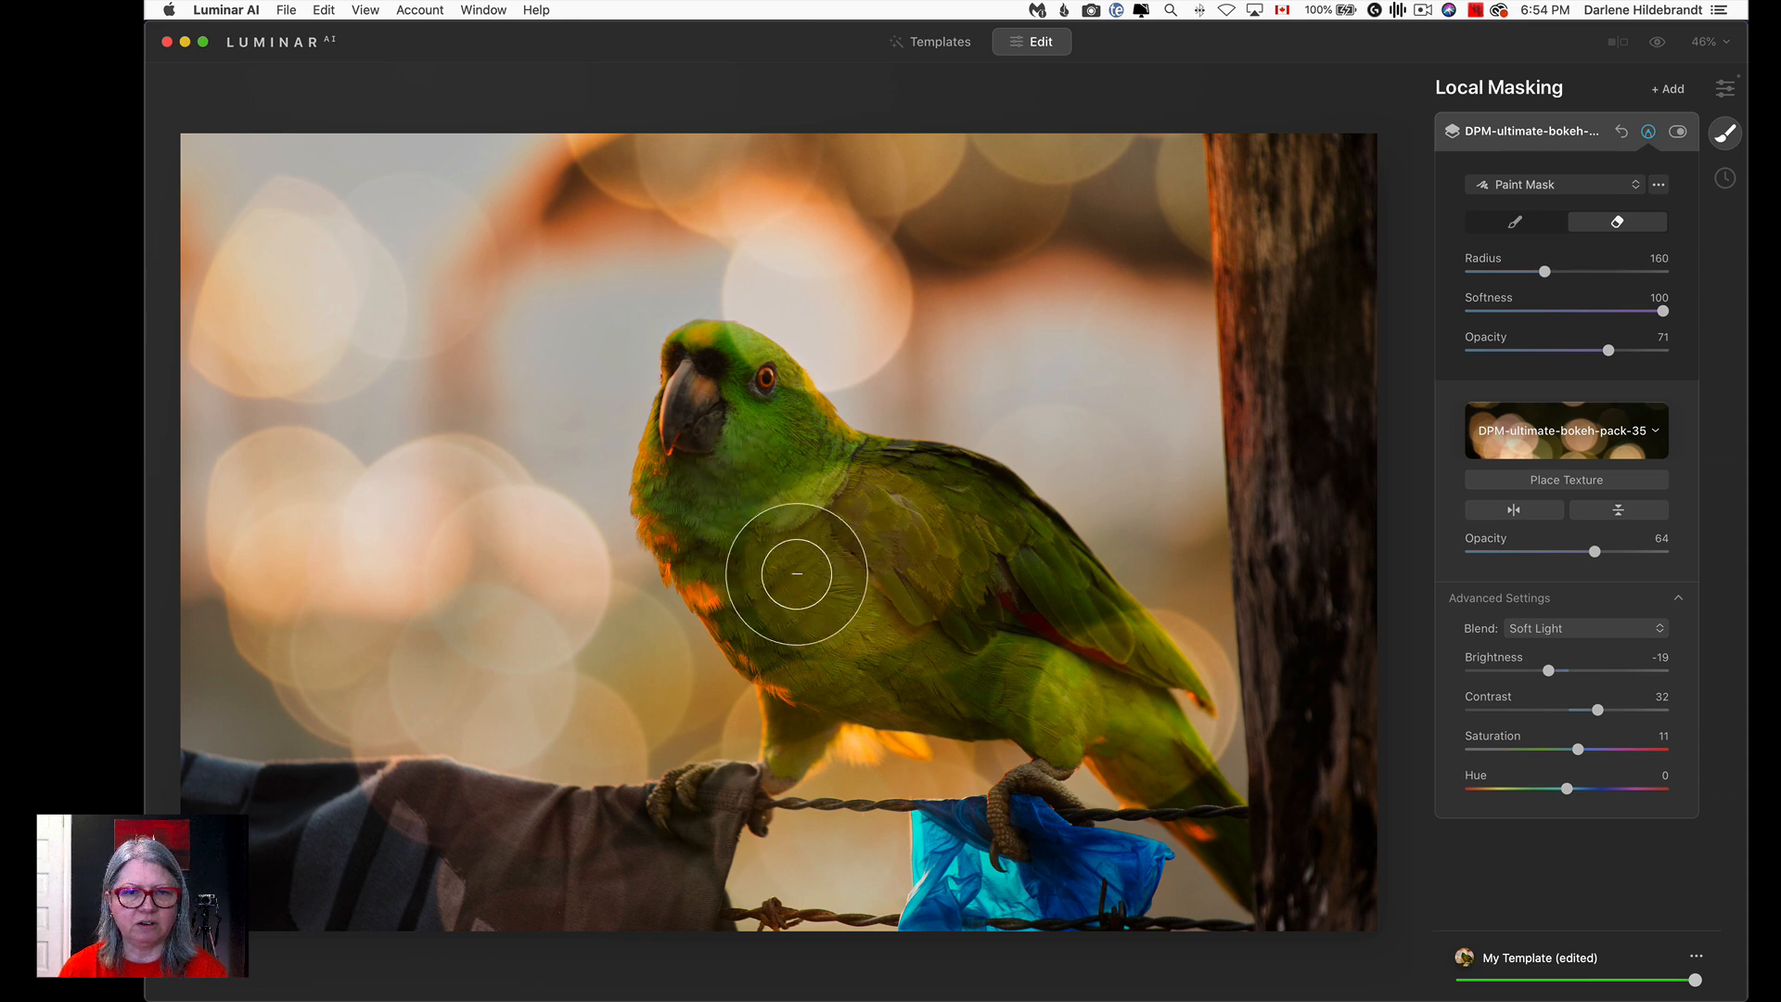
Erase the bokeh texture from the parrot's body and head, checking the coverage with the mask overlay.
{"action": "key", "text": "slash"}
{"action": "mouse_move", "coordinate": [812, 530]}
{"action": "left_mouse_down"}
{"action": "mouse_move", "coordinate": [1024, 616]}
{"action": "mouse_move", "coordinate": [1096, 710]}
{"action": "mouse_move", "coordinate": [1086, 671]}
{"action": "mouse_move", "coordinate": [855, 570]}
{"action": "mouse_move", "coordinate": [773, 506]}
{"action": "mouse_move", "coordinate": [721, 377]}
{"action": "left_mouse_up"}
{"action": "key", "text": "slash"}
{"action": "key", "text": "slash"}
{"action": "key", "text": "slash"}
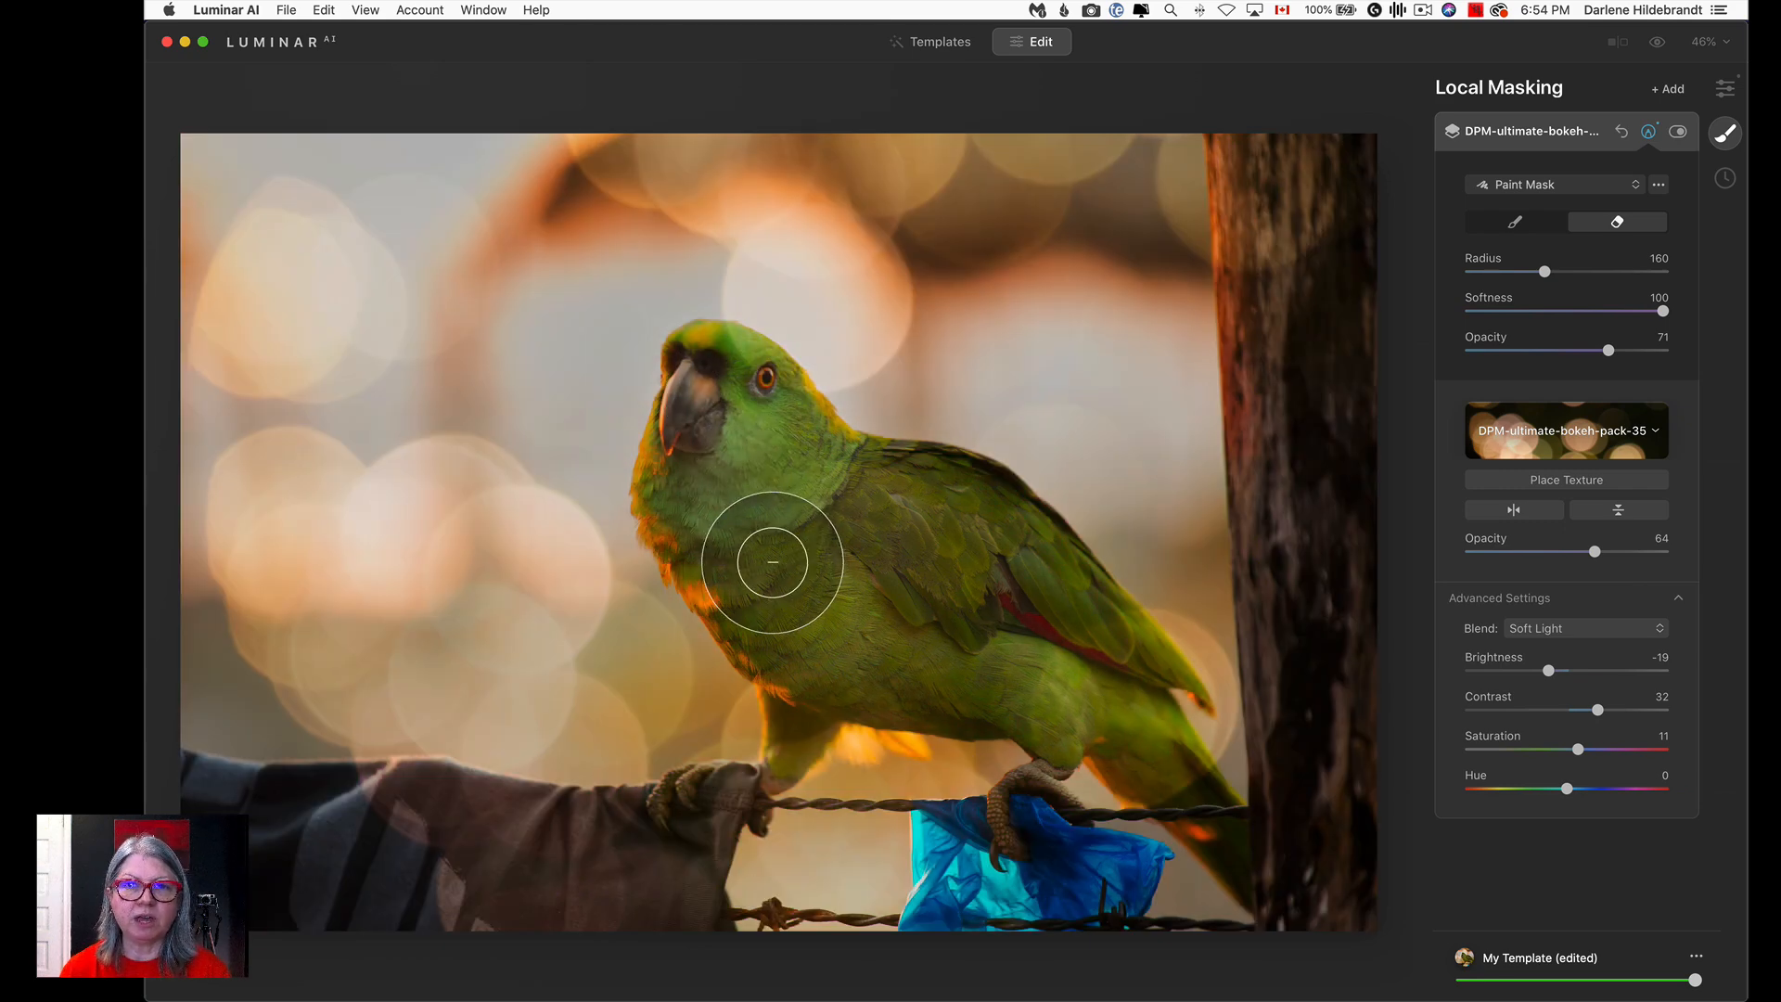
Hide the mask overlay and compare the parrot photo with the bokeh texture layer off and on.
{"action": "key", "text": "slash"}
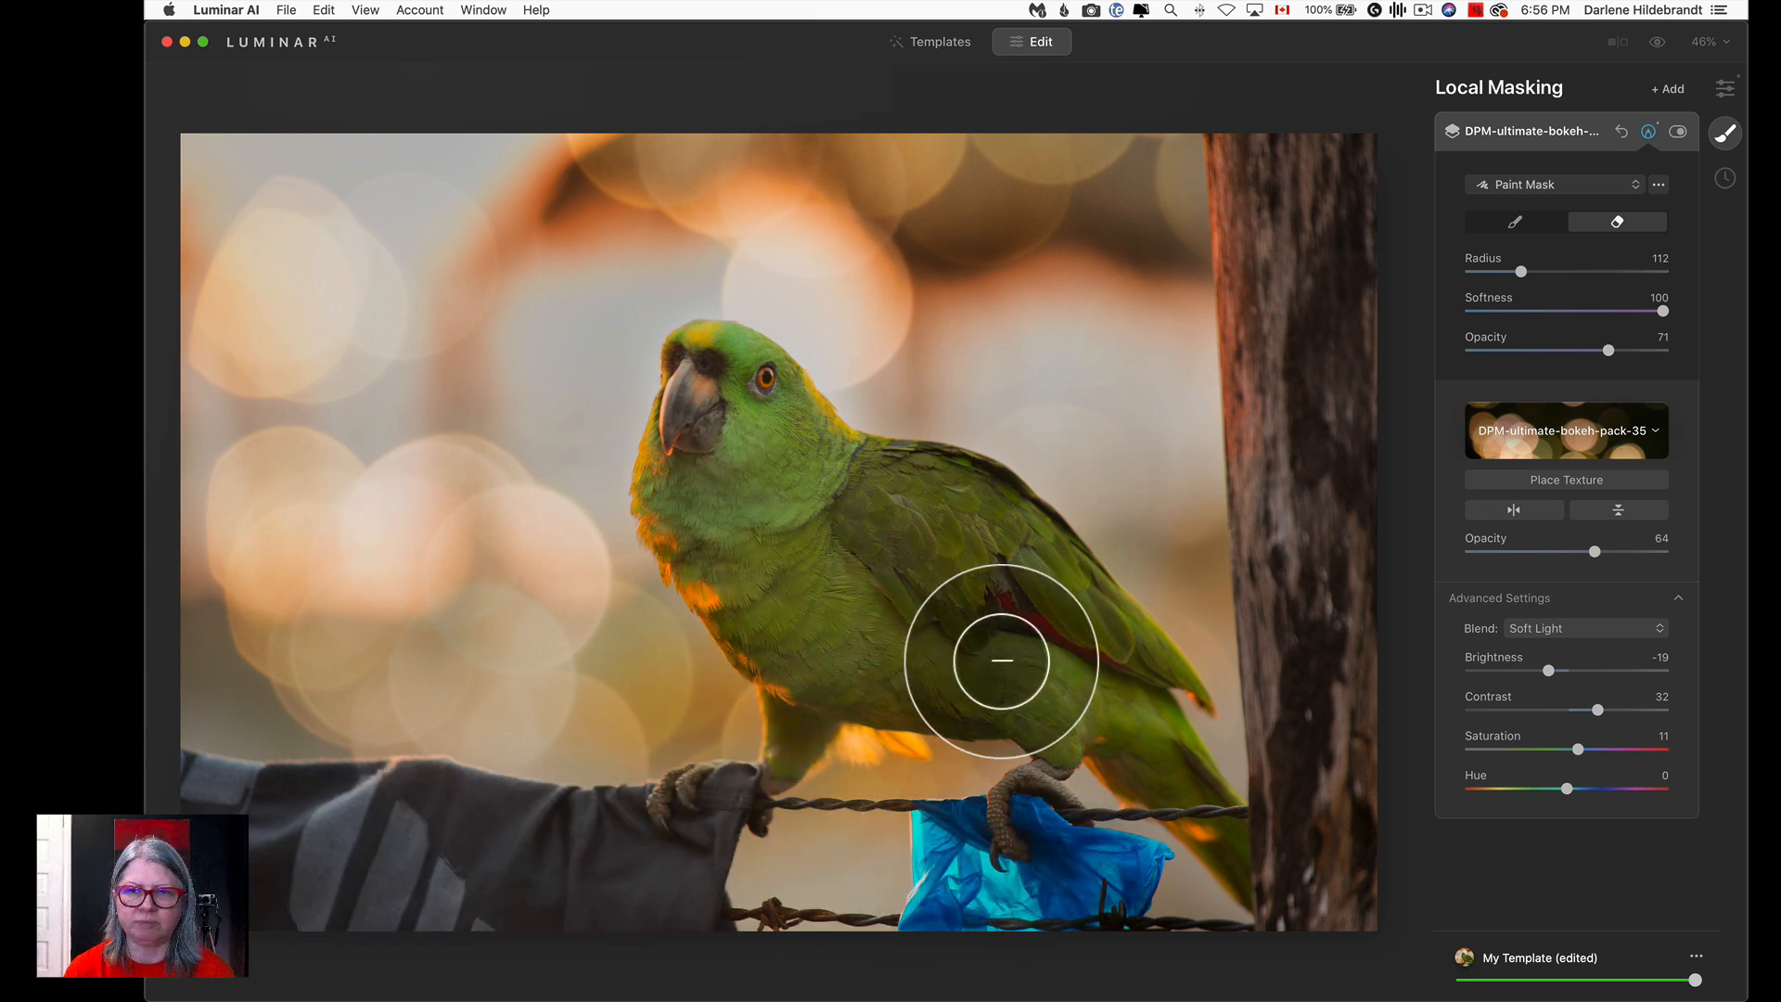
{"action": "left_click", "coordinate": [1674, 130]}
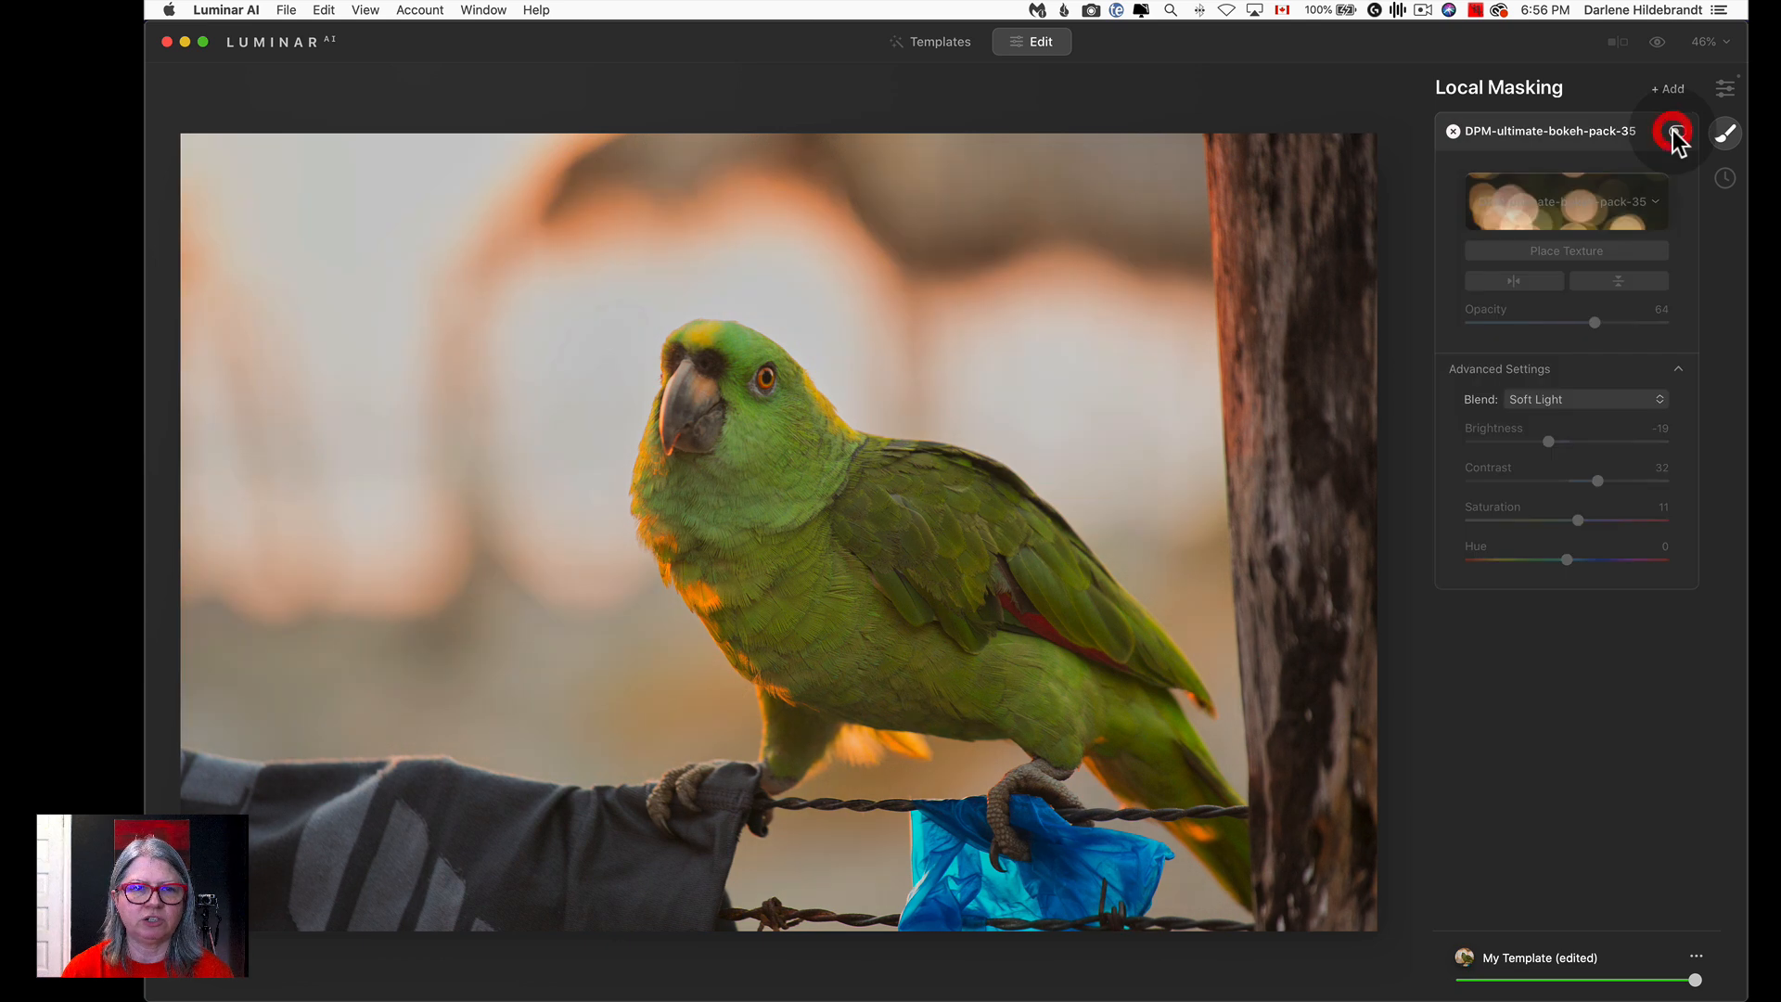
{"action": "left_click", "coordinate": [1676, 132]}
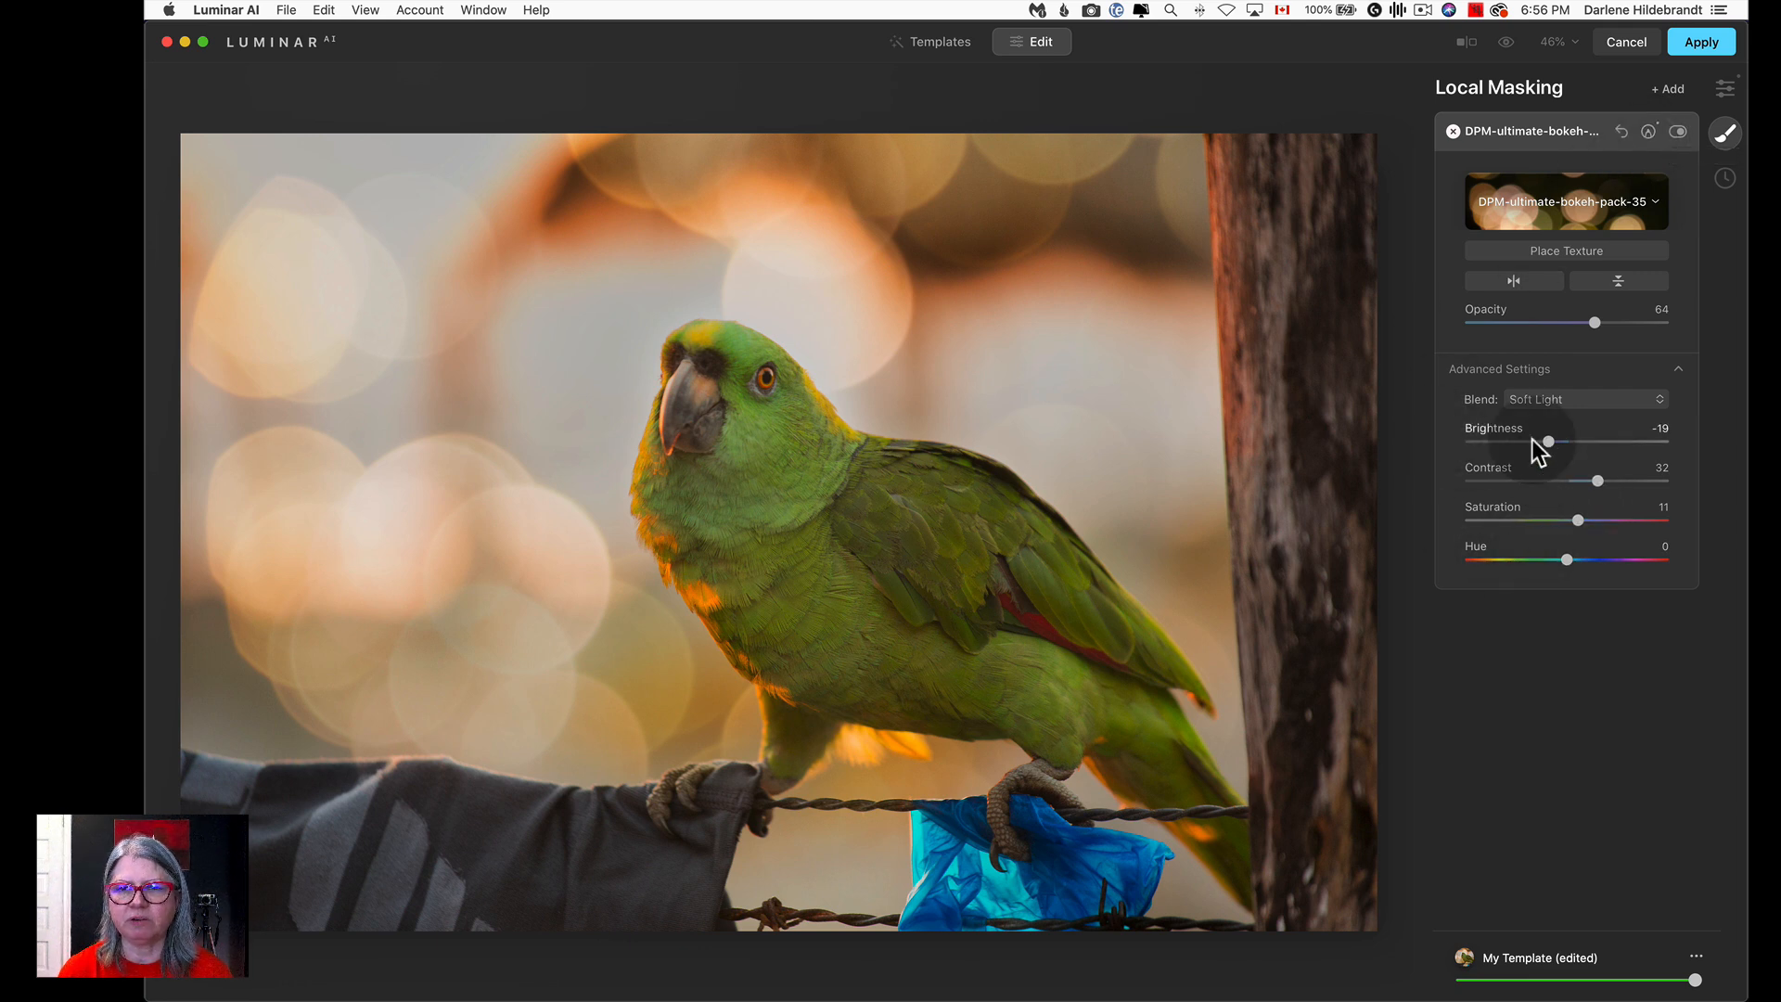
Try horizontal and vertical flips of the bokeh texture, leaving it flipped only vertically.
{"action": "left_click", "coordinate": [1516, 280]}
{"action": "left_click", "coordinate": [1510, 280]}
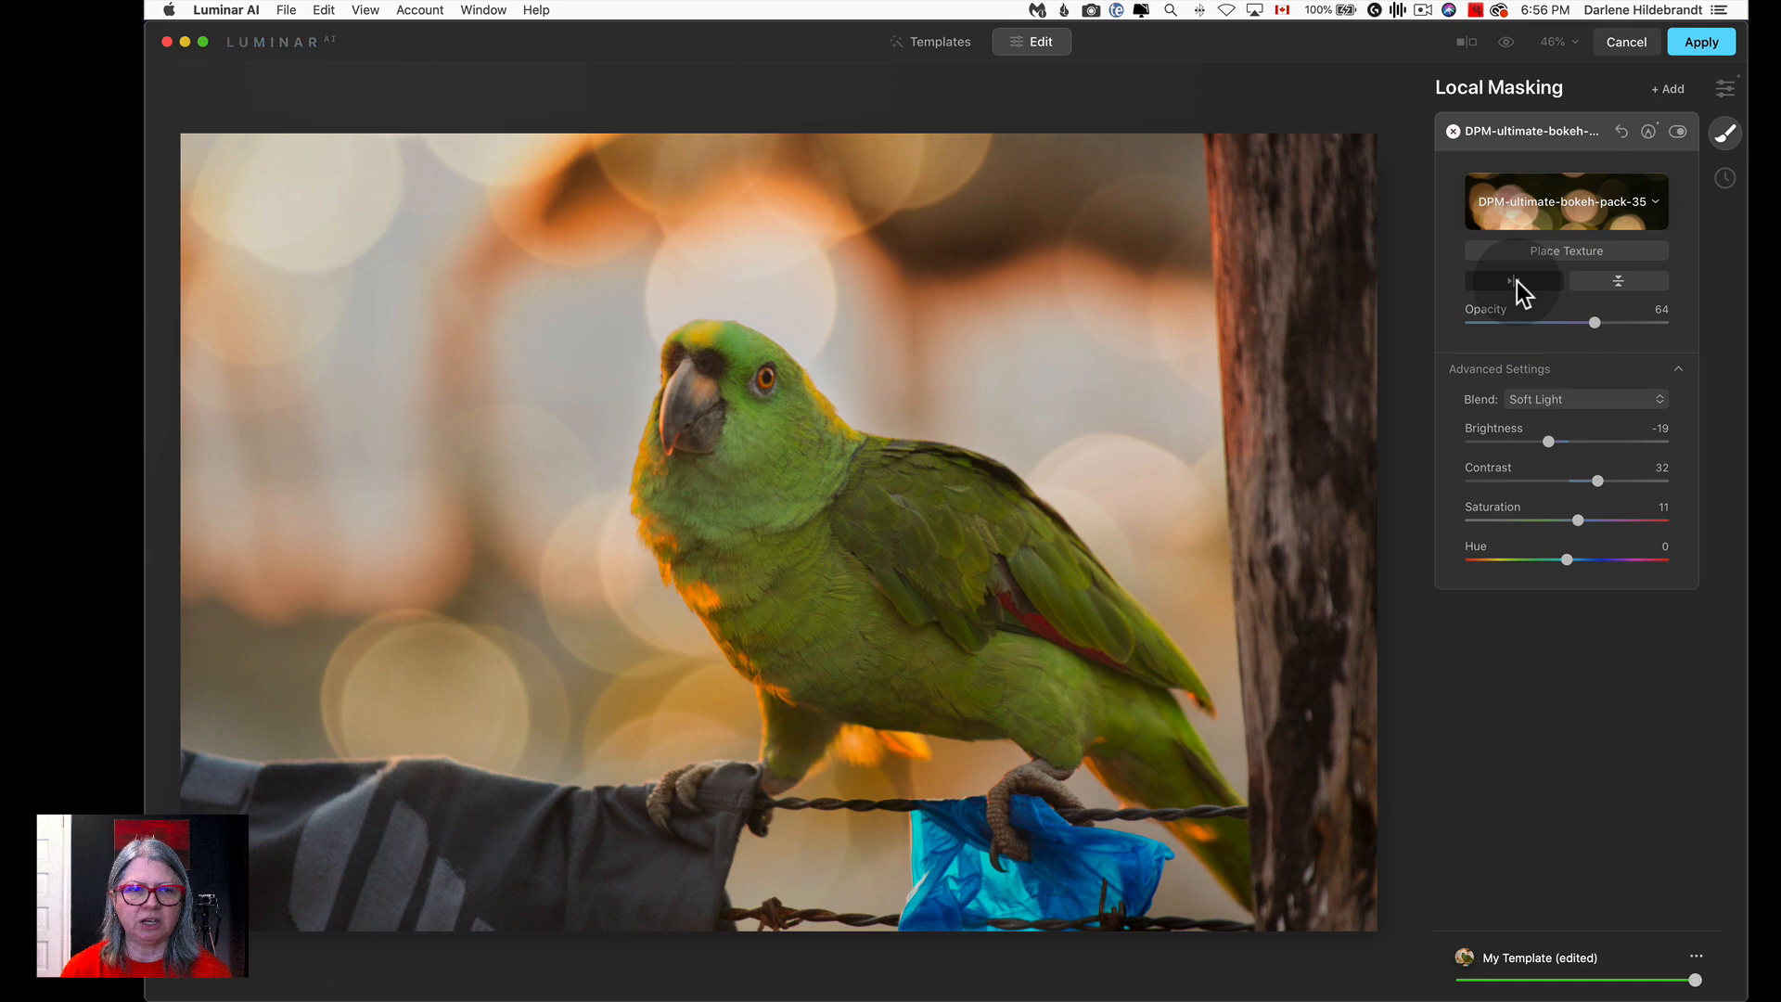
{"action": "left_click", "coordinate": [1517, 282]}
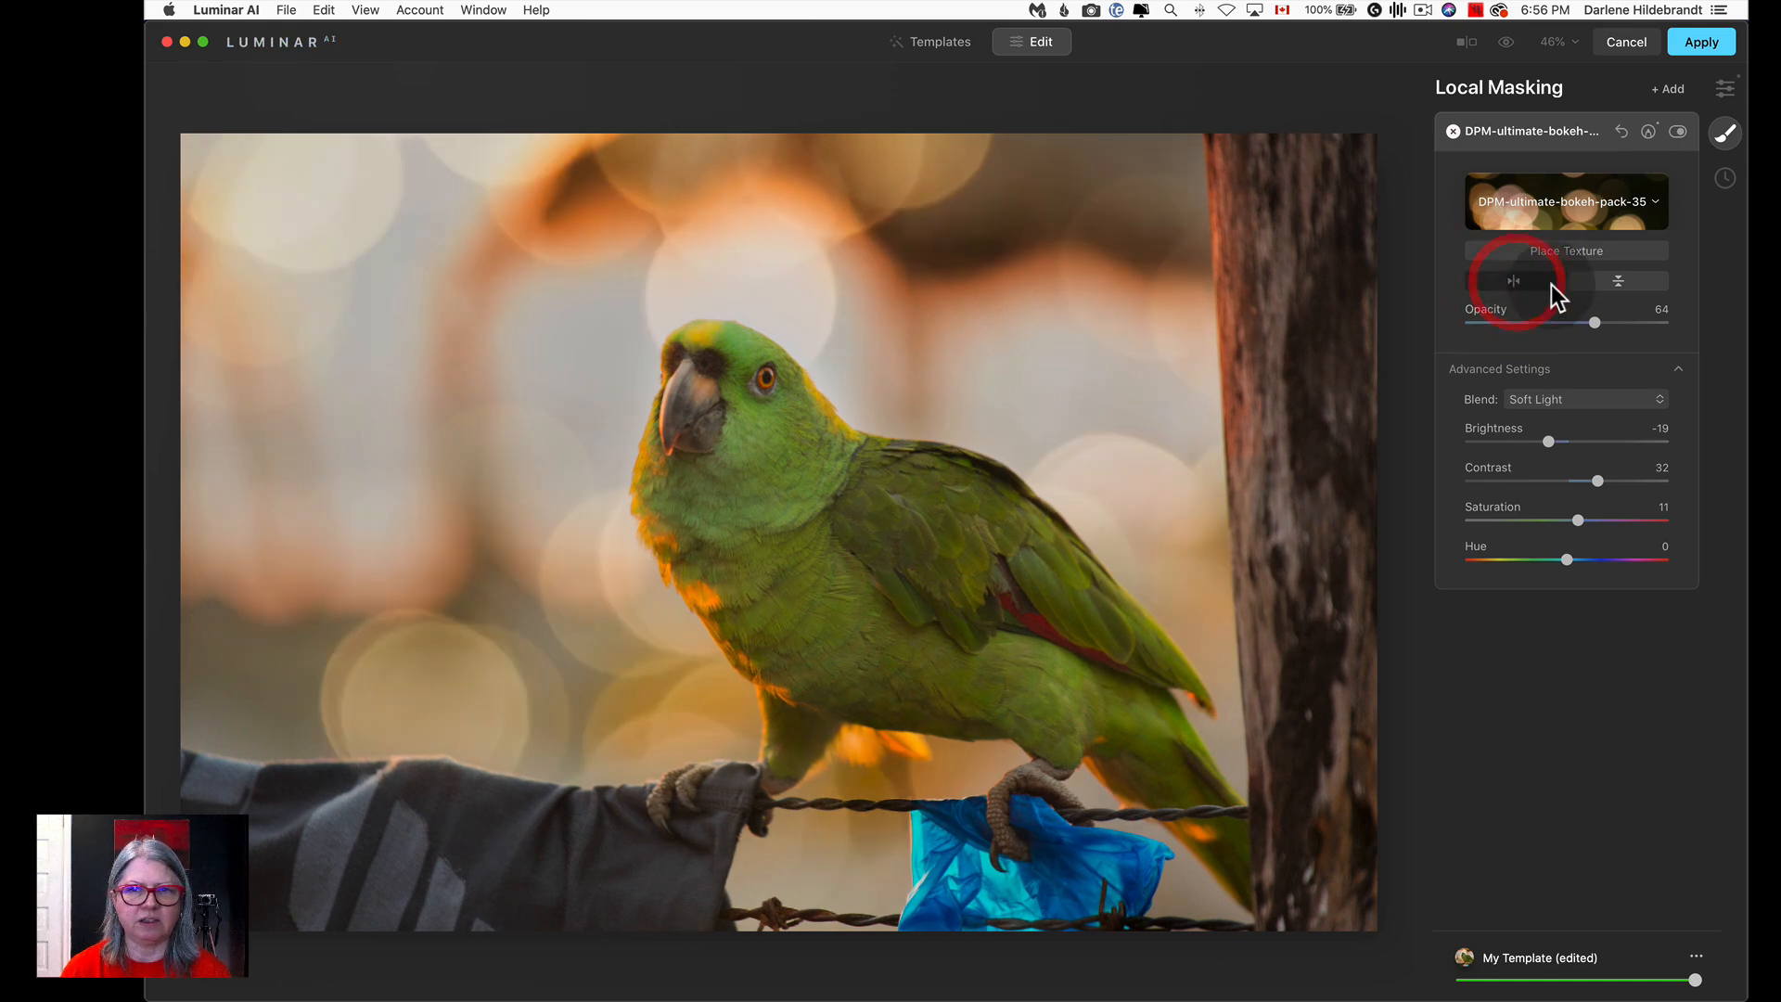
{"action": "left_click", "coordinate": [1598, 283]}
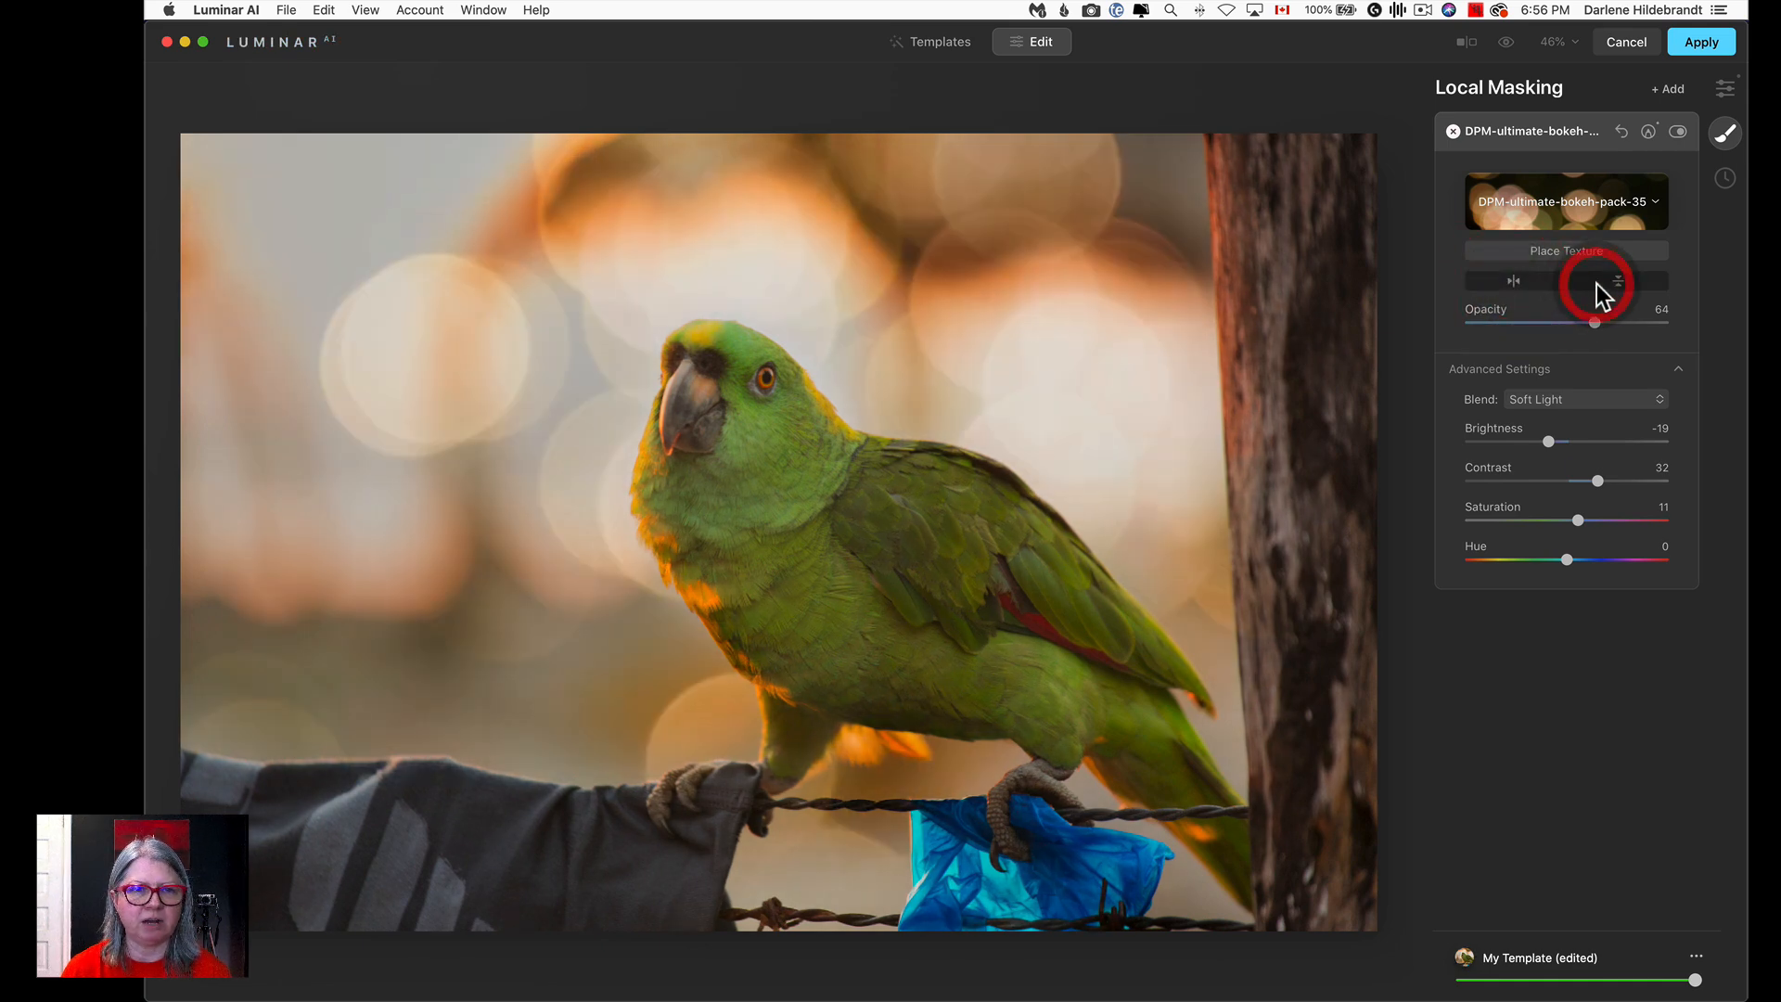
{"action": "left_click", "coordinate": [1505, 276]}
{"action": "left_click", "coordinate": [1505, 277]}
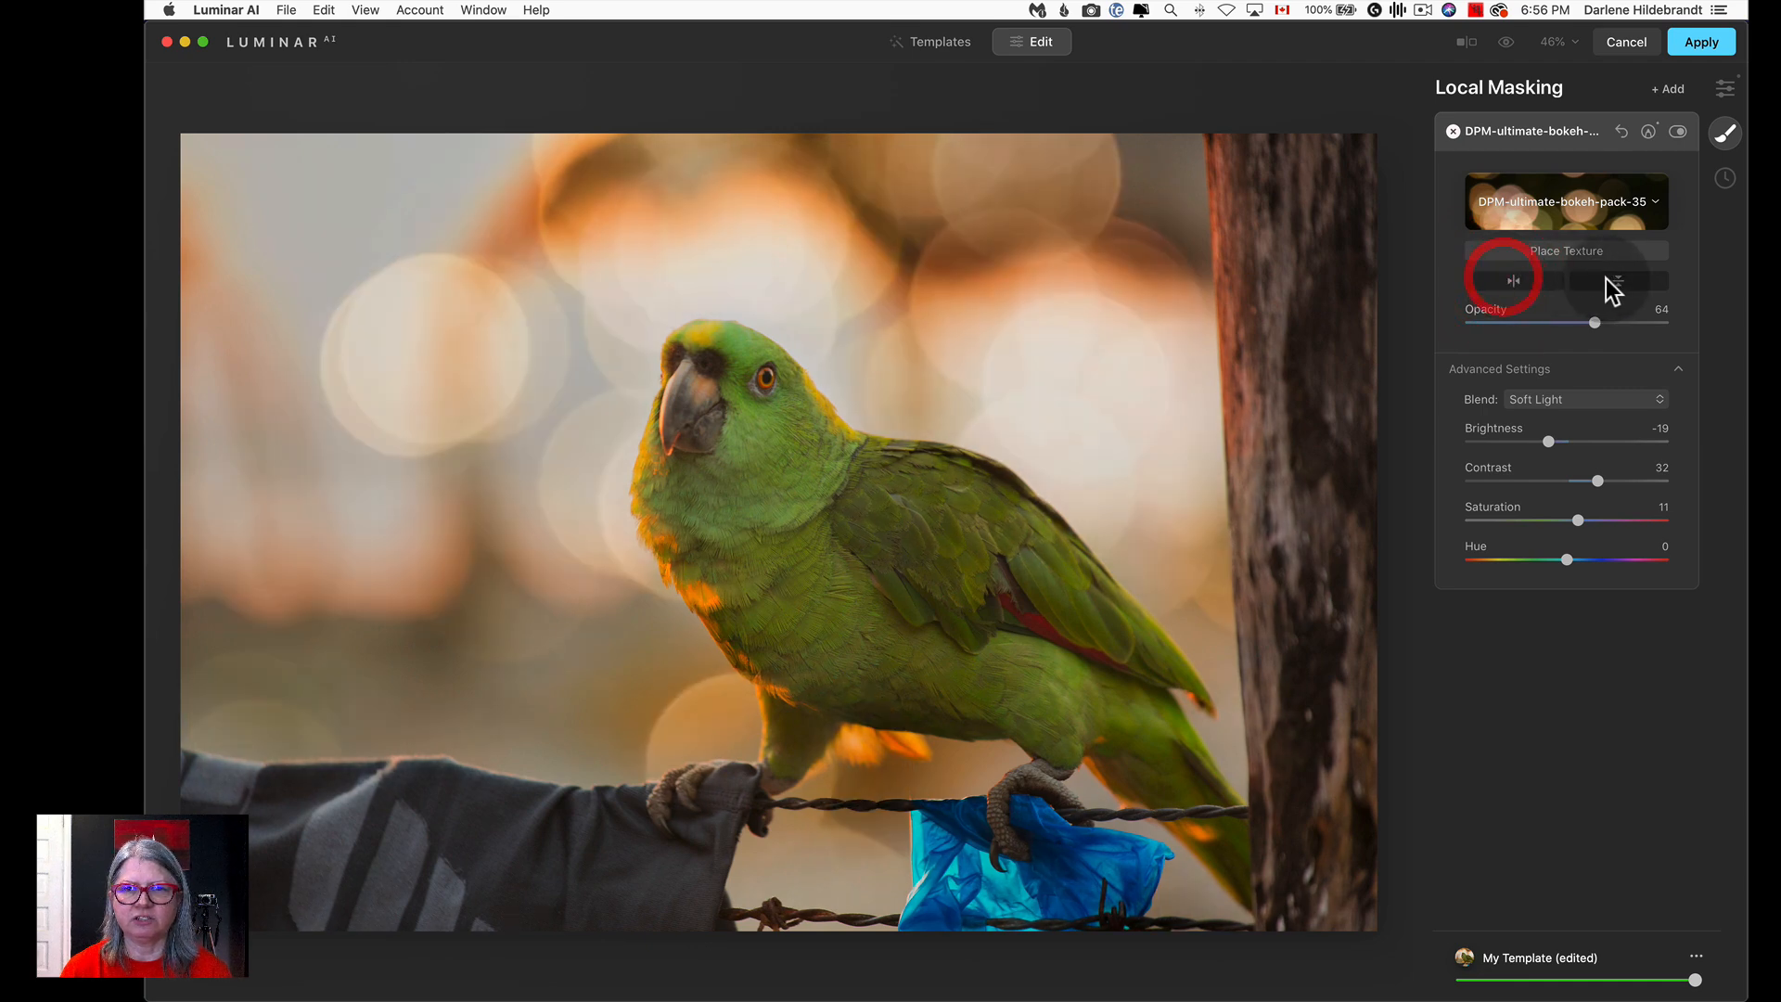
{"action": "left_click", "coordinate": [1610, 280]}
{"action": "left_click", "coordinate": [1623, 281]}
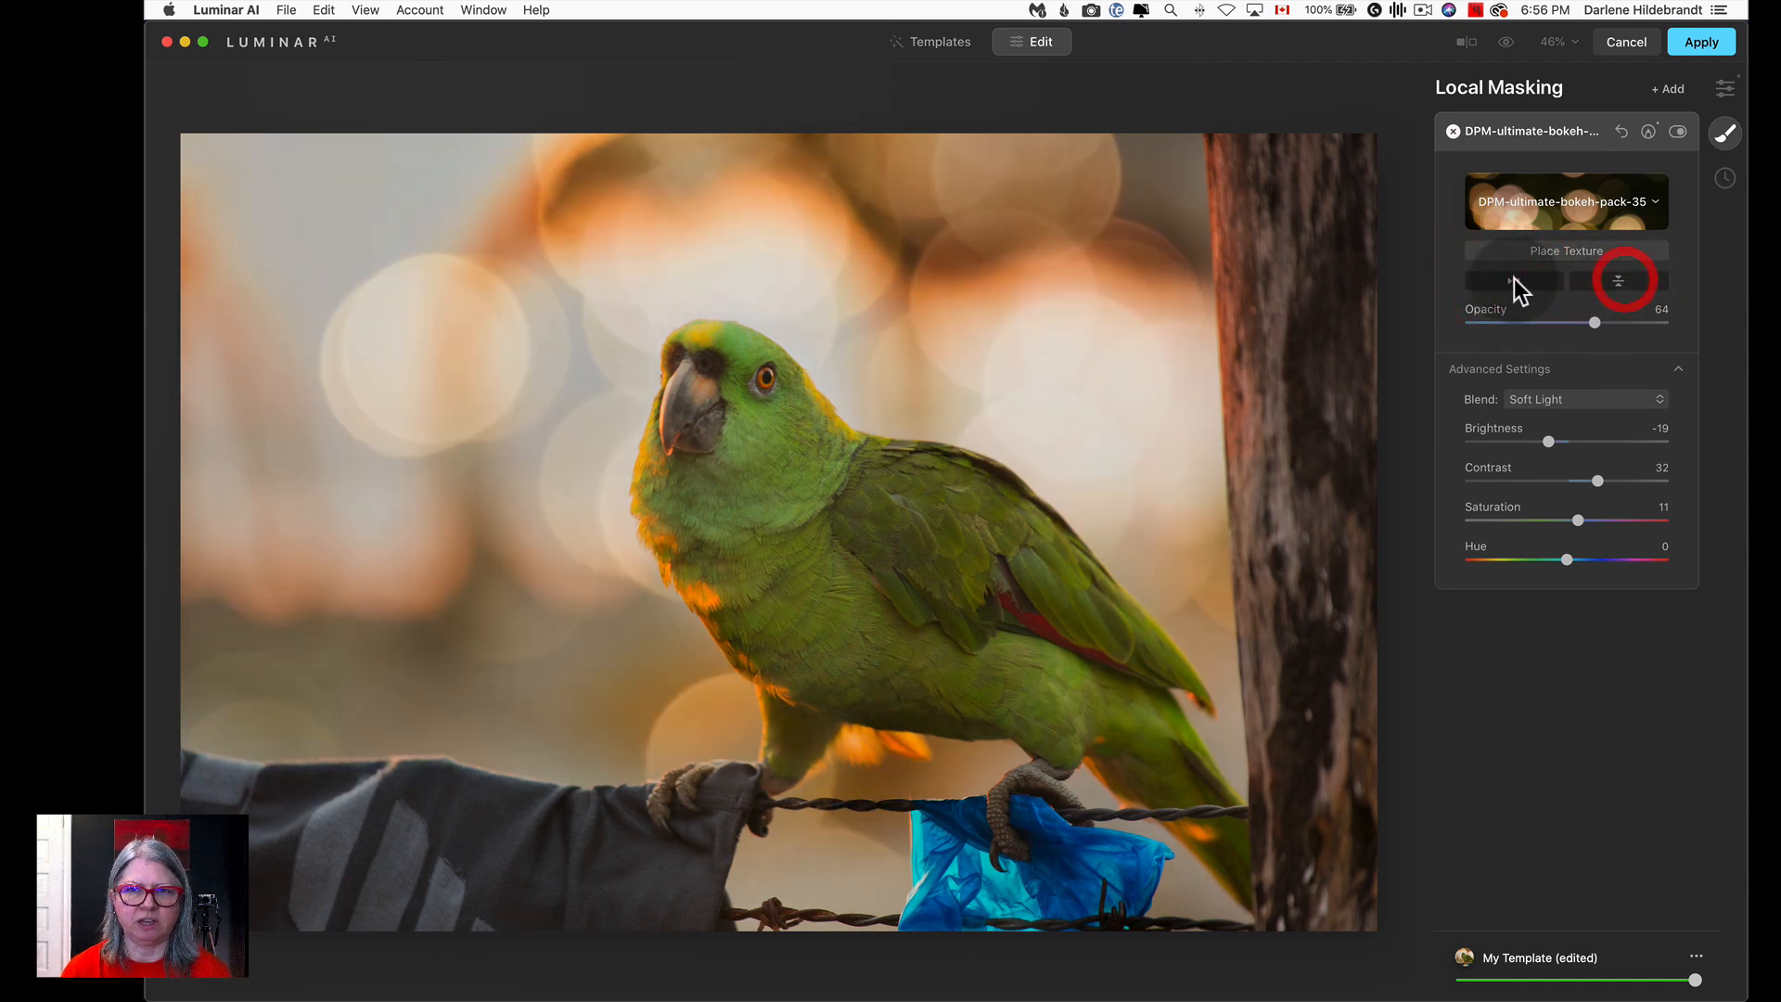
{"action": "left_click", "coordinate": [1515, 280]}
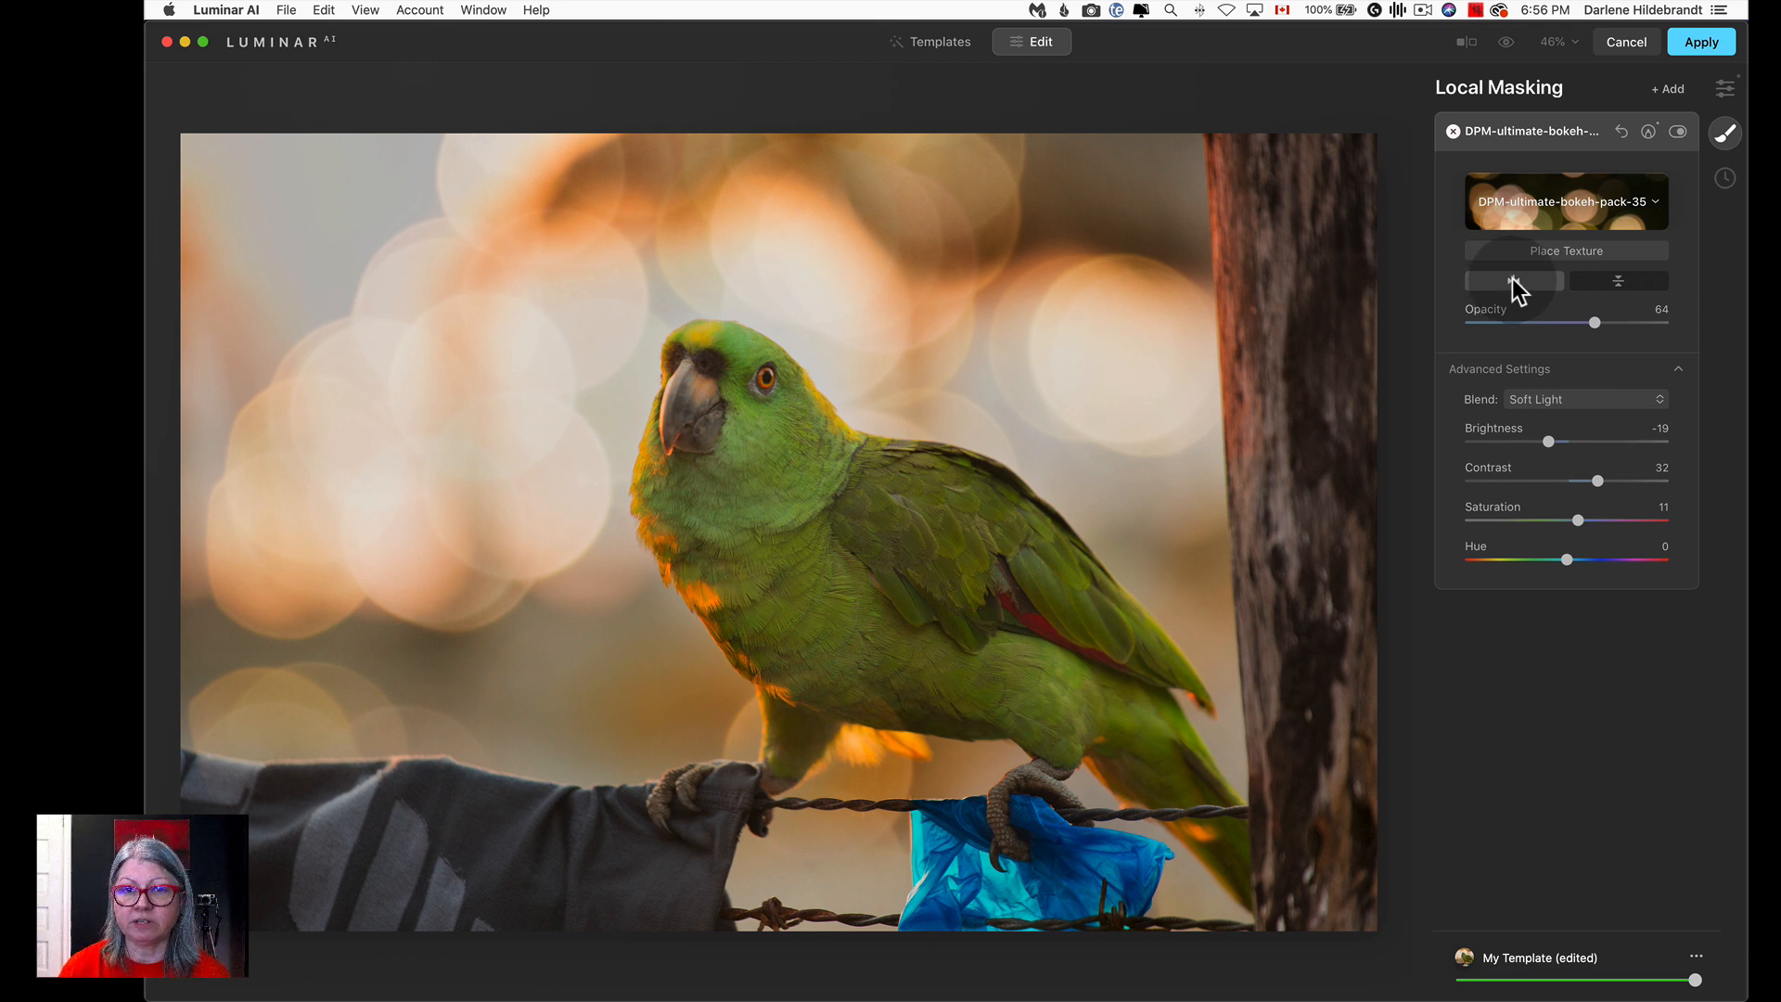
Swap the layer's texture for the green DPM-ultimate-bokeh-pack-40 from the DPM Ultimate Bokeh collection.
{"action": "left_click", "coordinate": [1540, 209]}
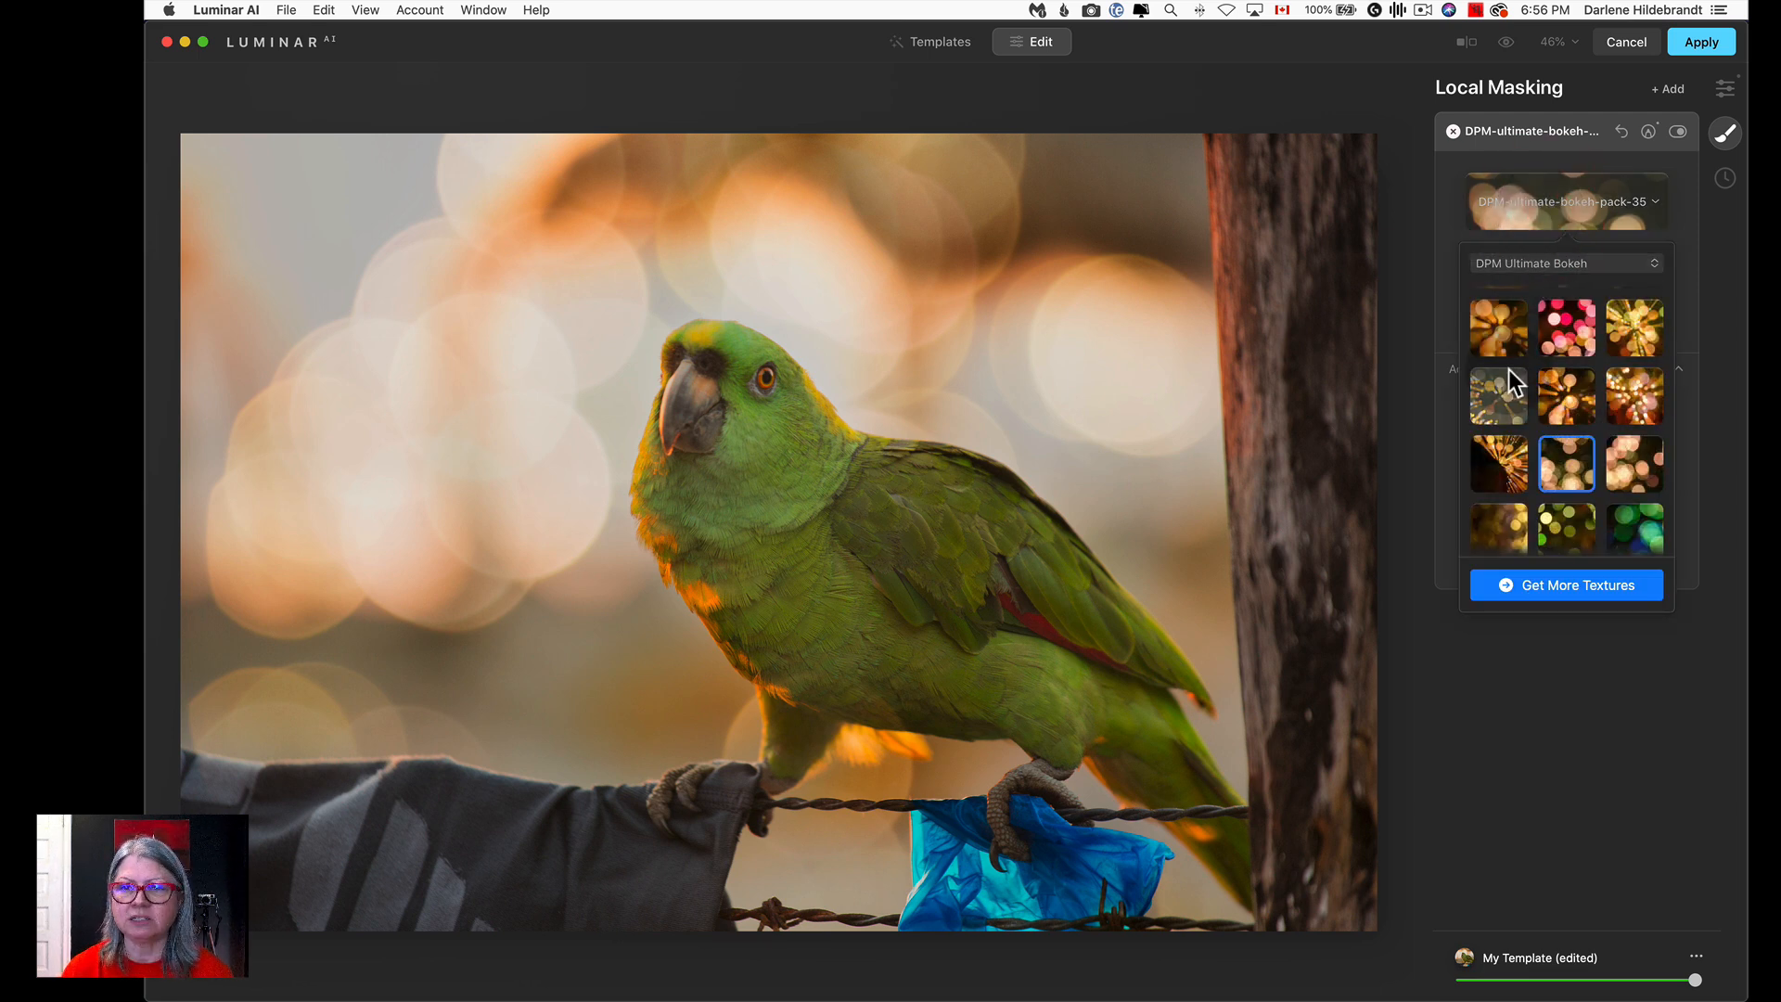
{"action": "scroll", "coordinate": [1509, 370], "scroll_direction": "down", "scroll_amount": 2}
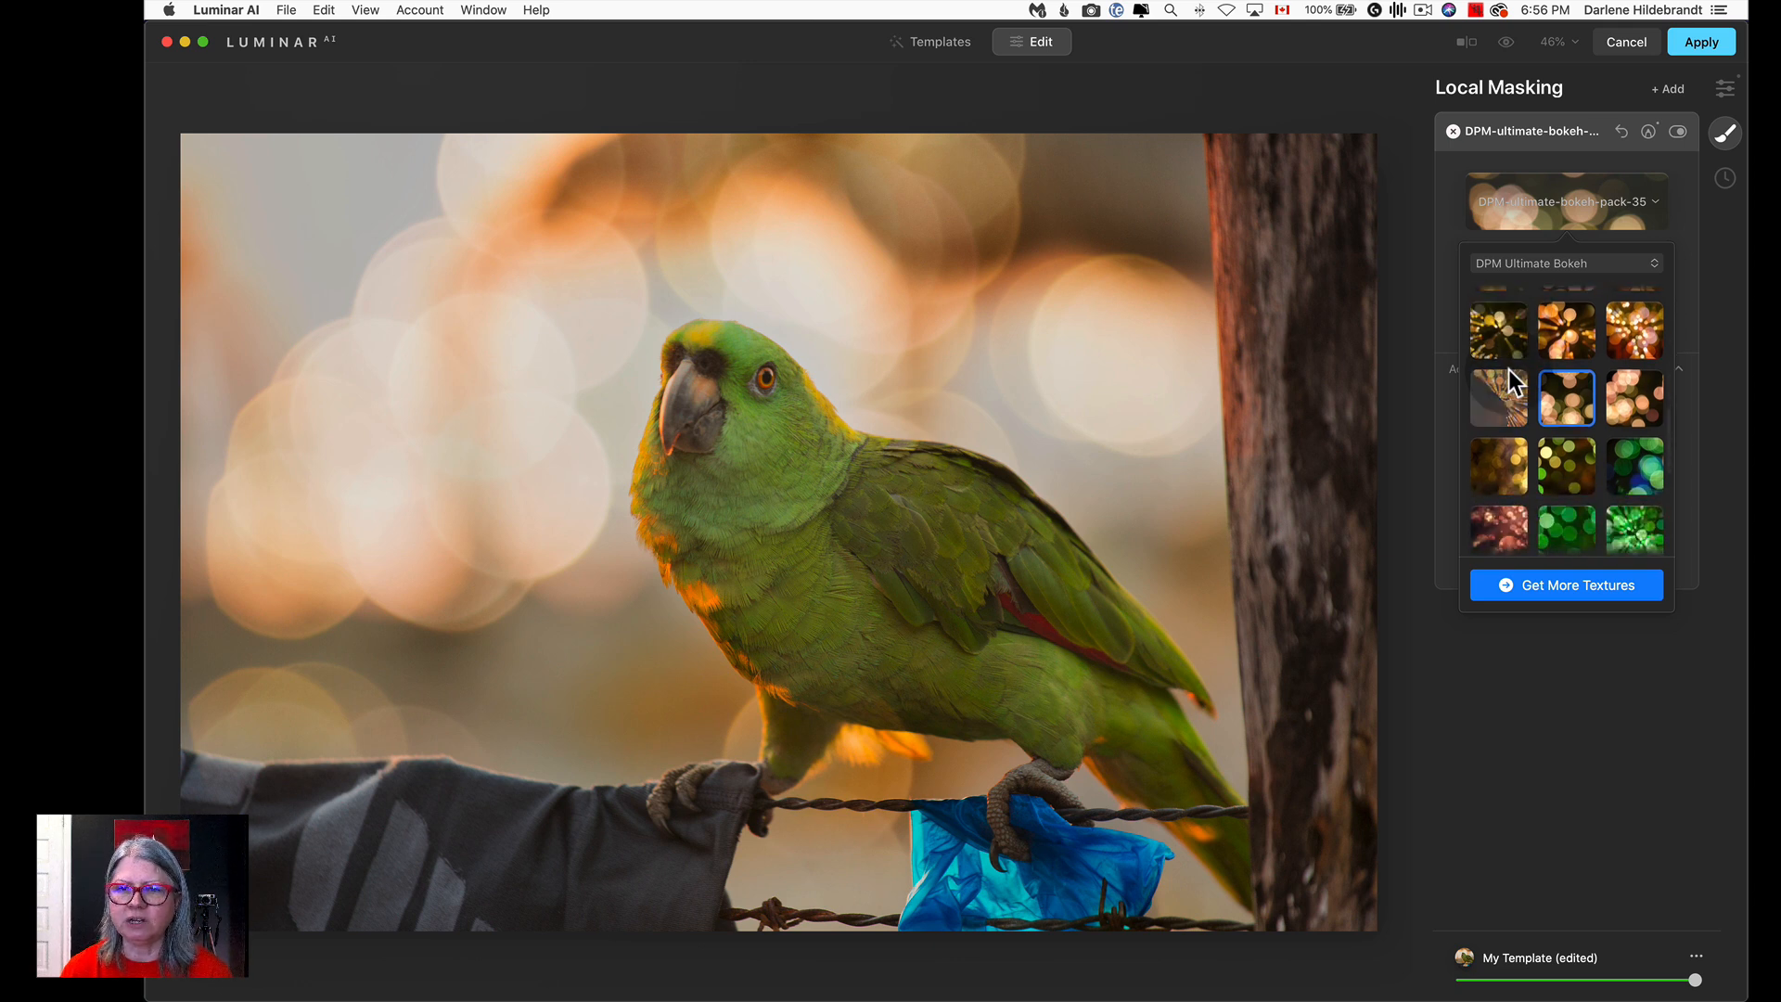
{"action": "scroll", "coordinate": [1515, 413], "scroll_direction": "down", "scroll_amount": 2}
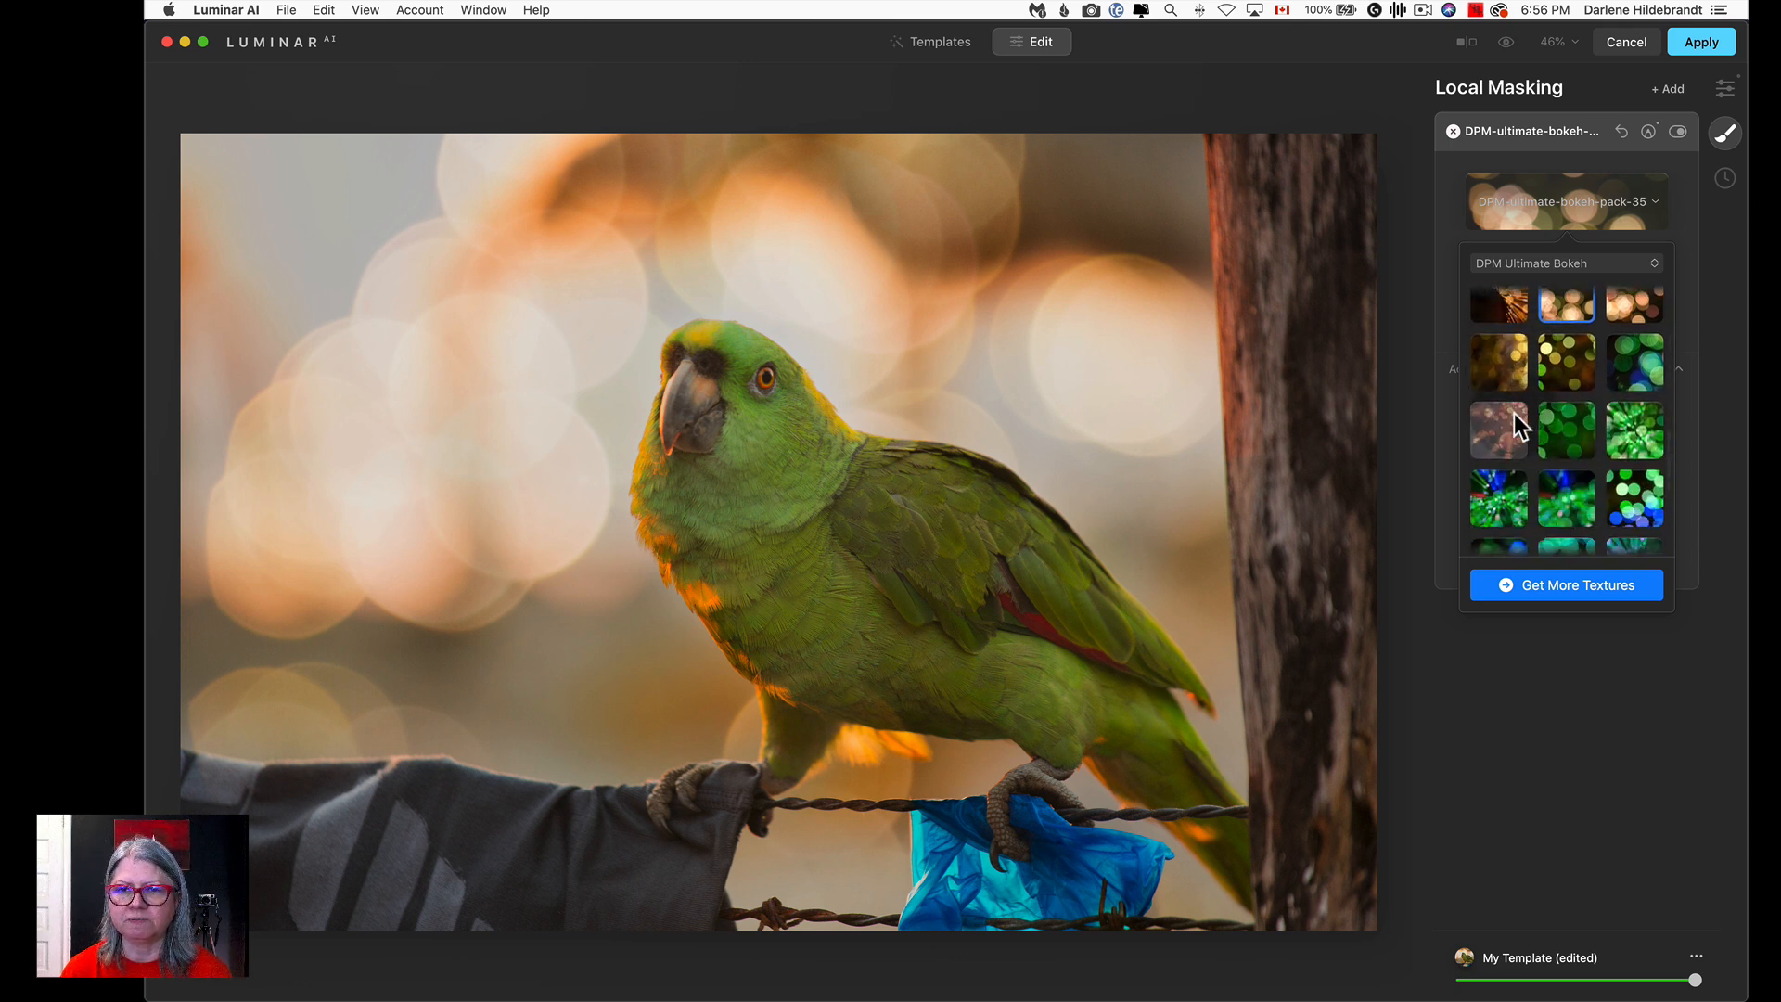
{"action": "left_click", "coordinate": [1561, 428]}
{"action": "left_click", "coordinate": [1450, 219]}
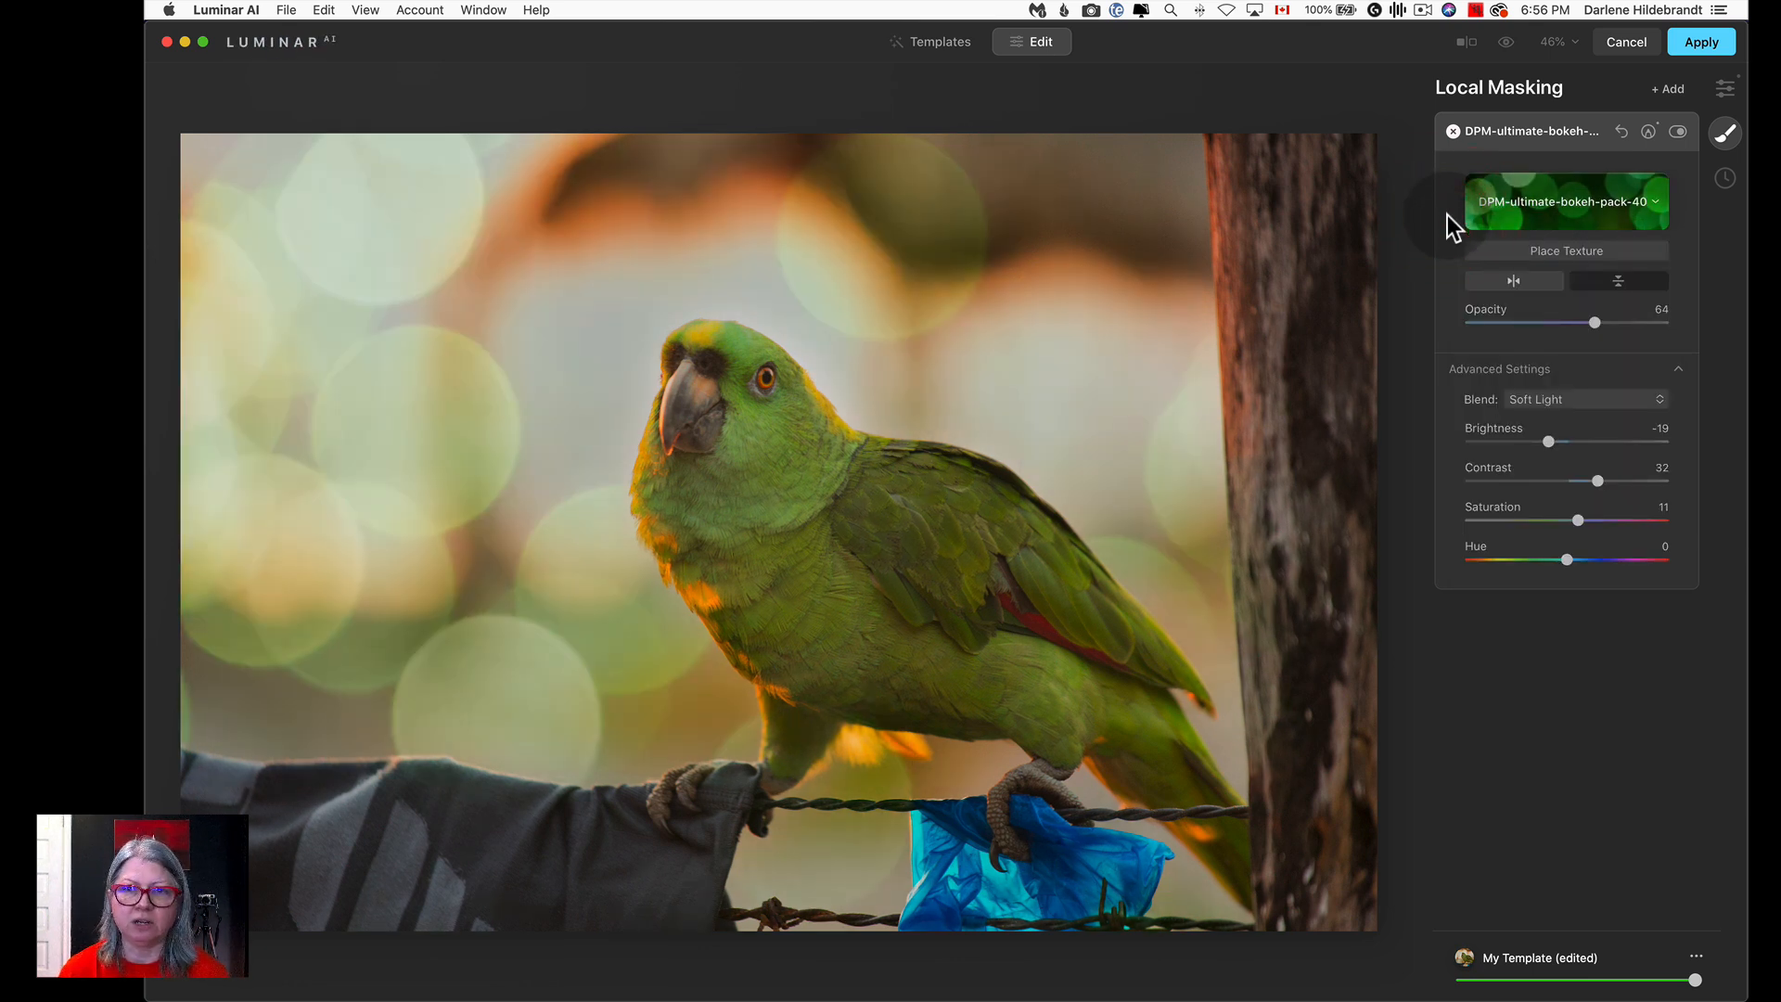
Replace the layer's texture with DPM-ultimate-bokeh-pack-38 from the same collection.
{"action": "left_click", "coordinate": [1510, 210]}
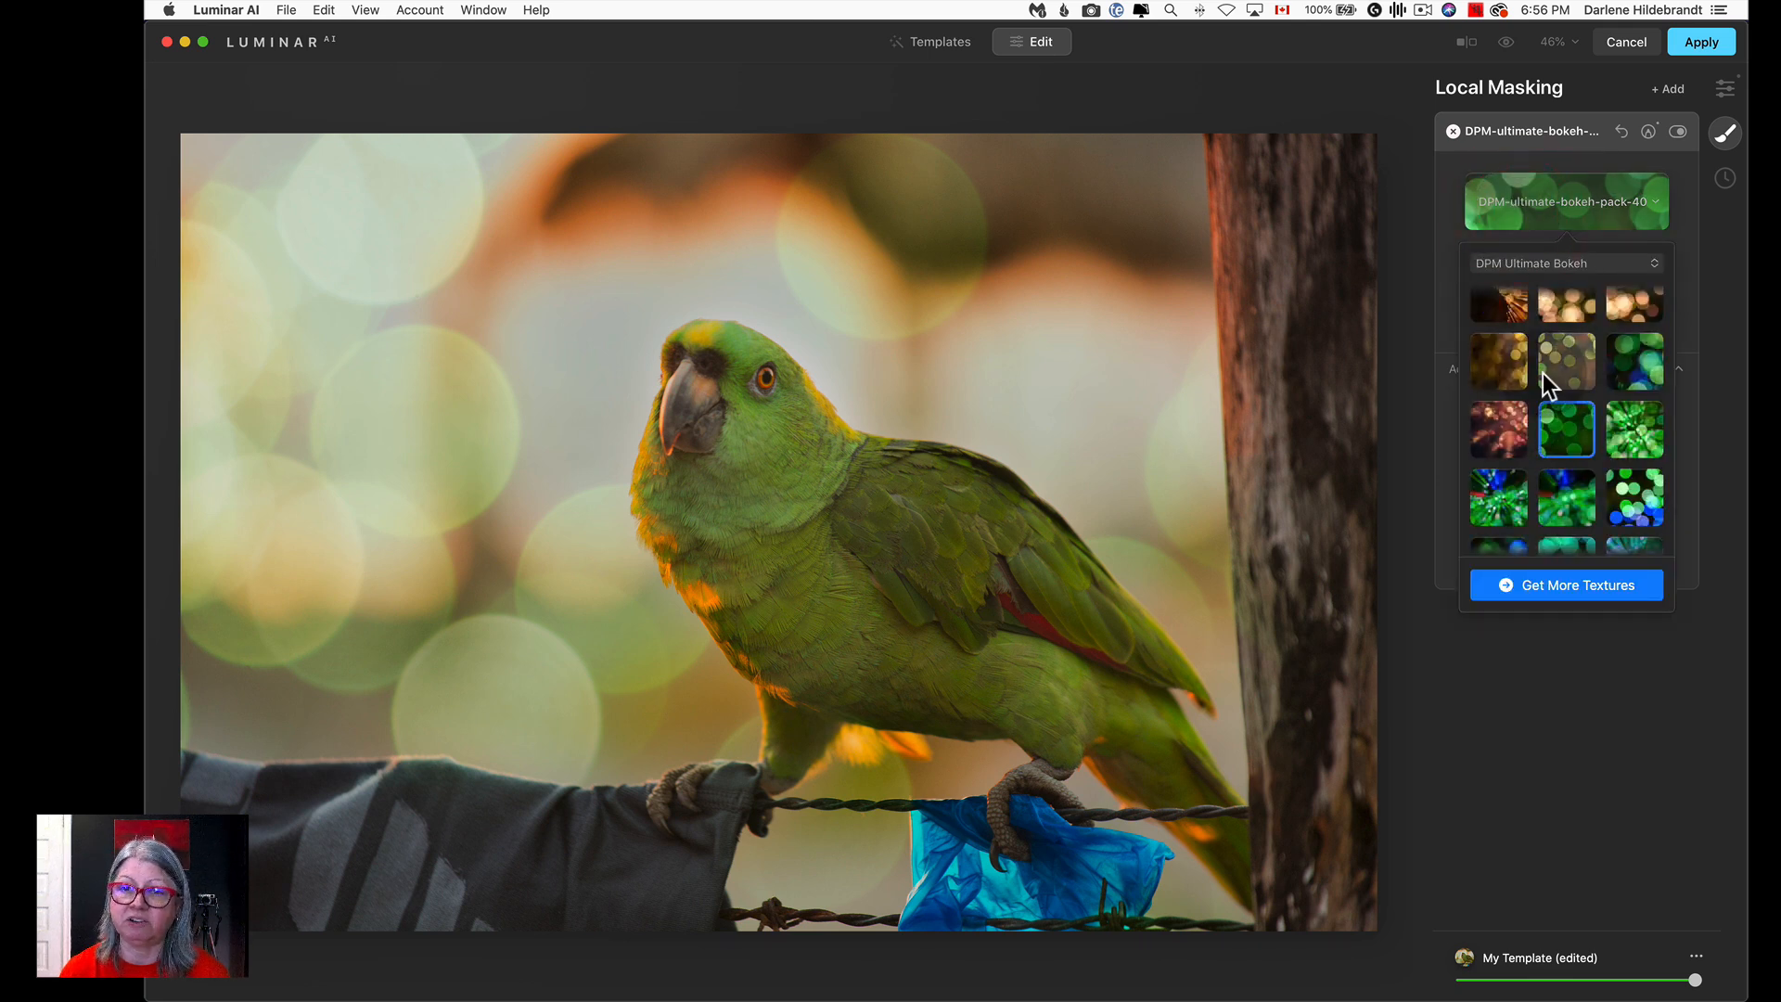
{"action": "left_click", "coordinate": [1555, 366]}
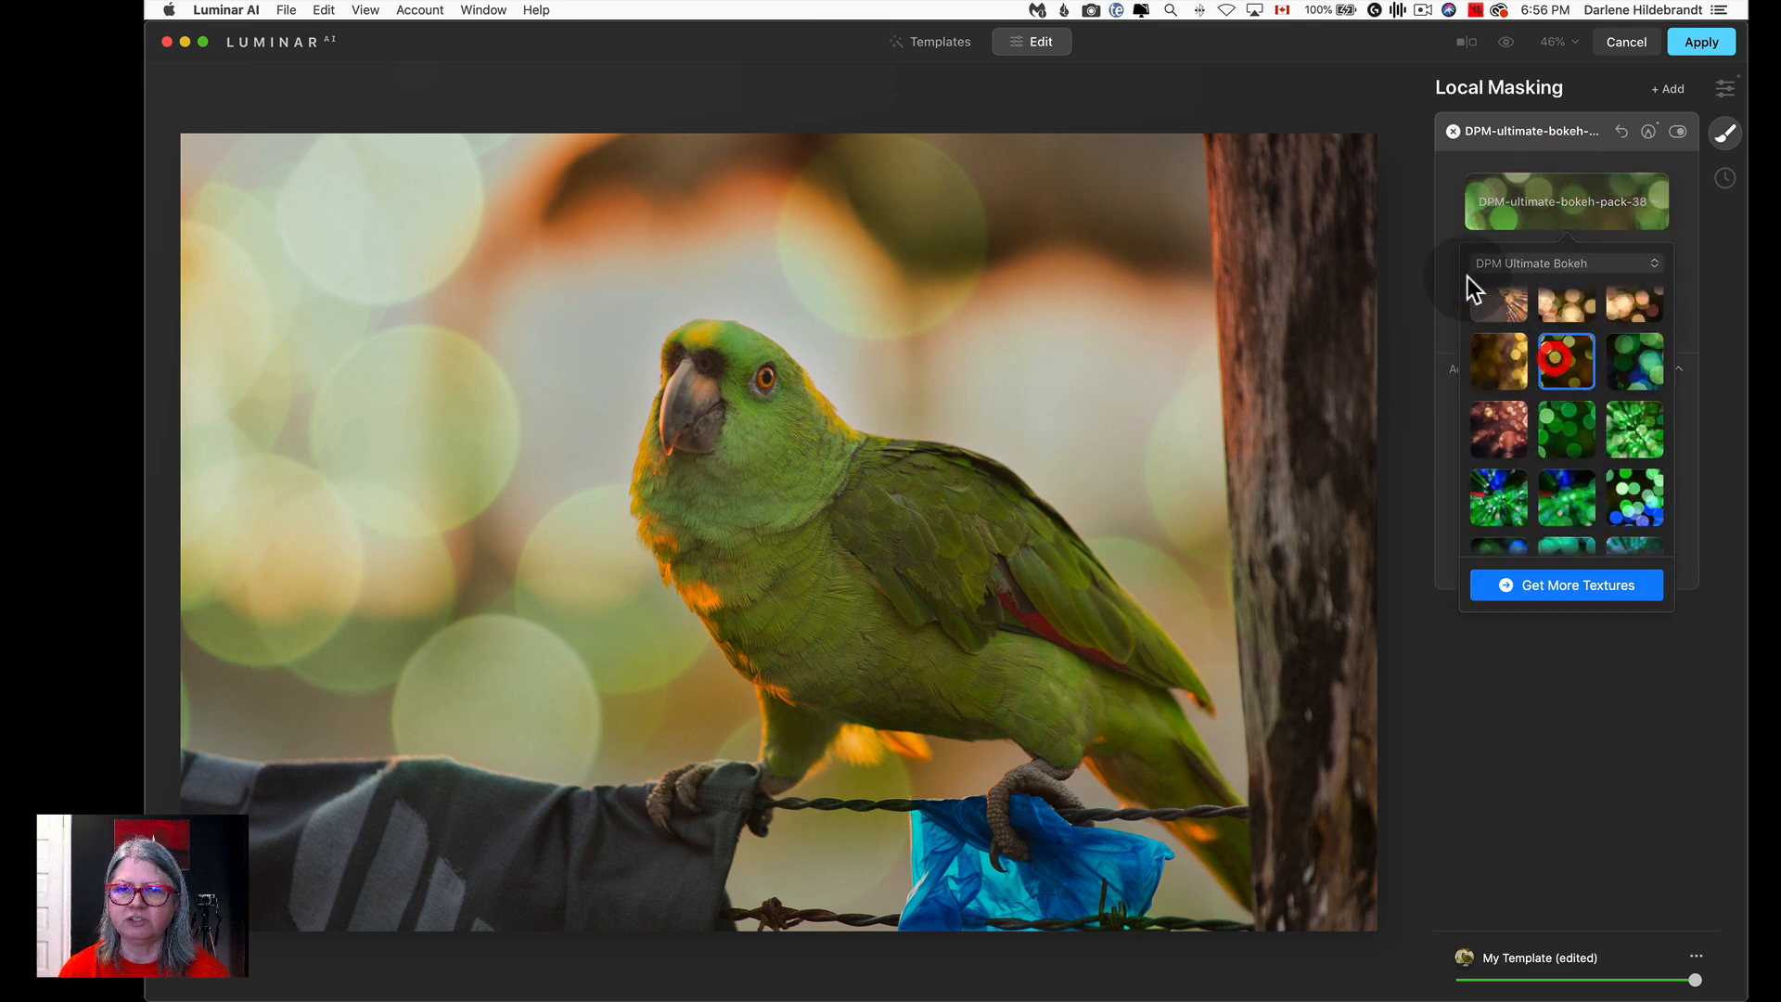
{"action": "left_click", "coordinate": [1450, 204]}
{"action": "left_click", "coordinate": [1451, 204]}
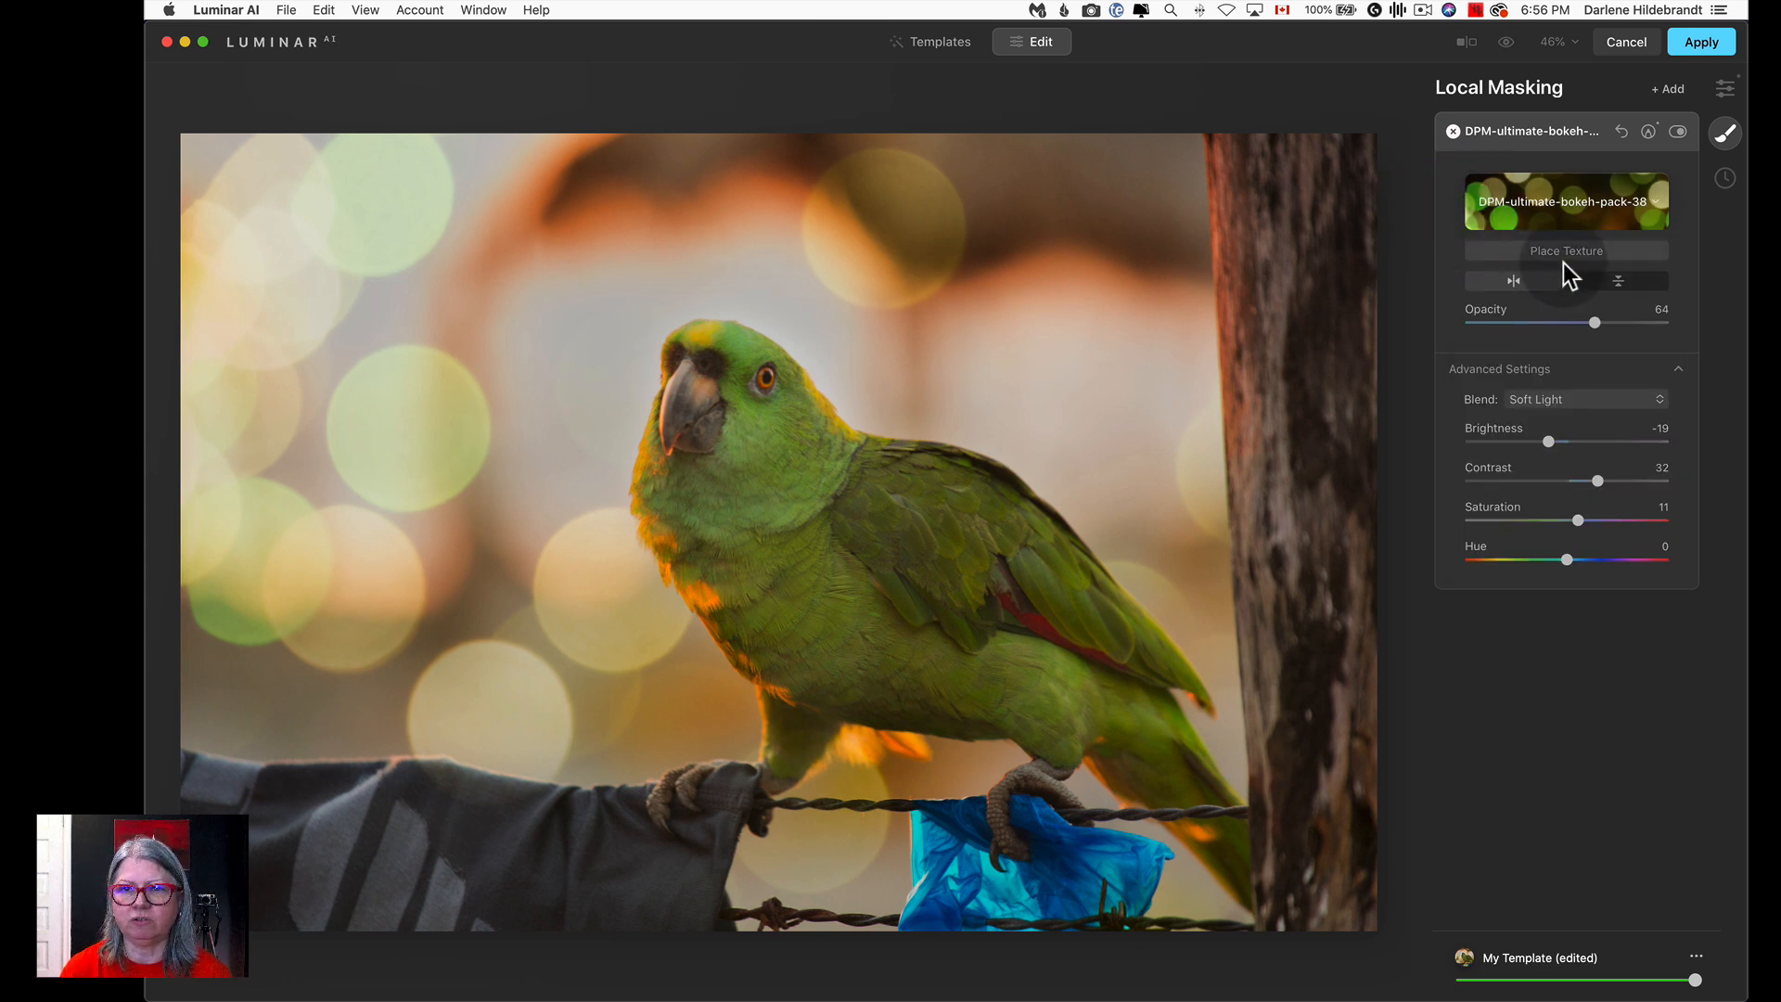
Remove the texture's vertical flip, mirror it horizontally and reduce its saturation.
{"action": "left_click", "coordinate": [1602, 279]}
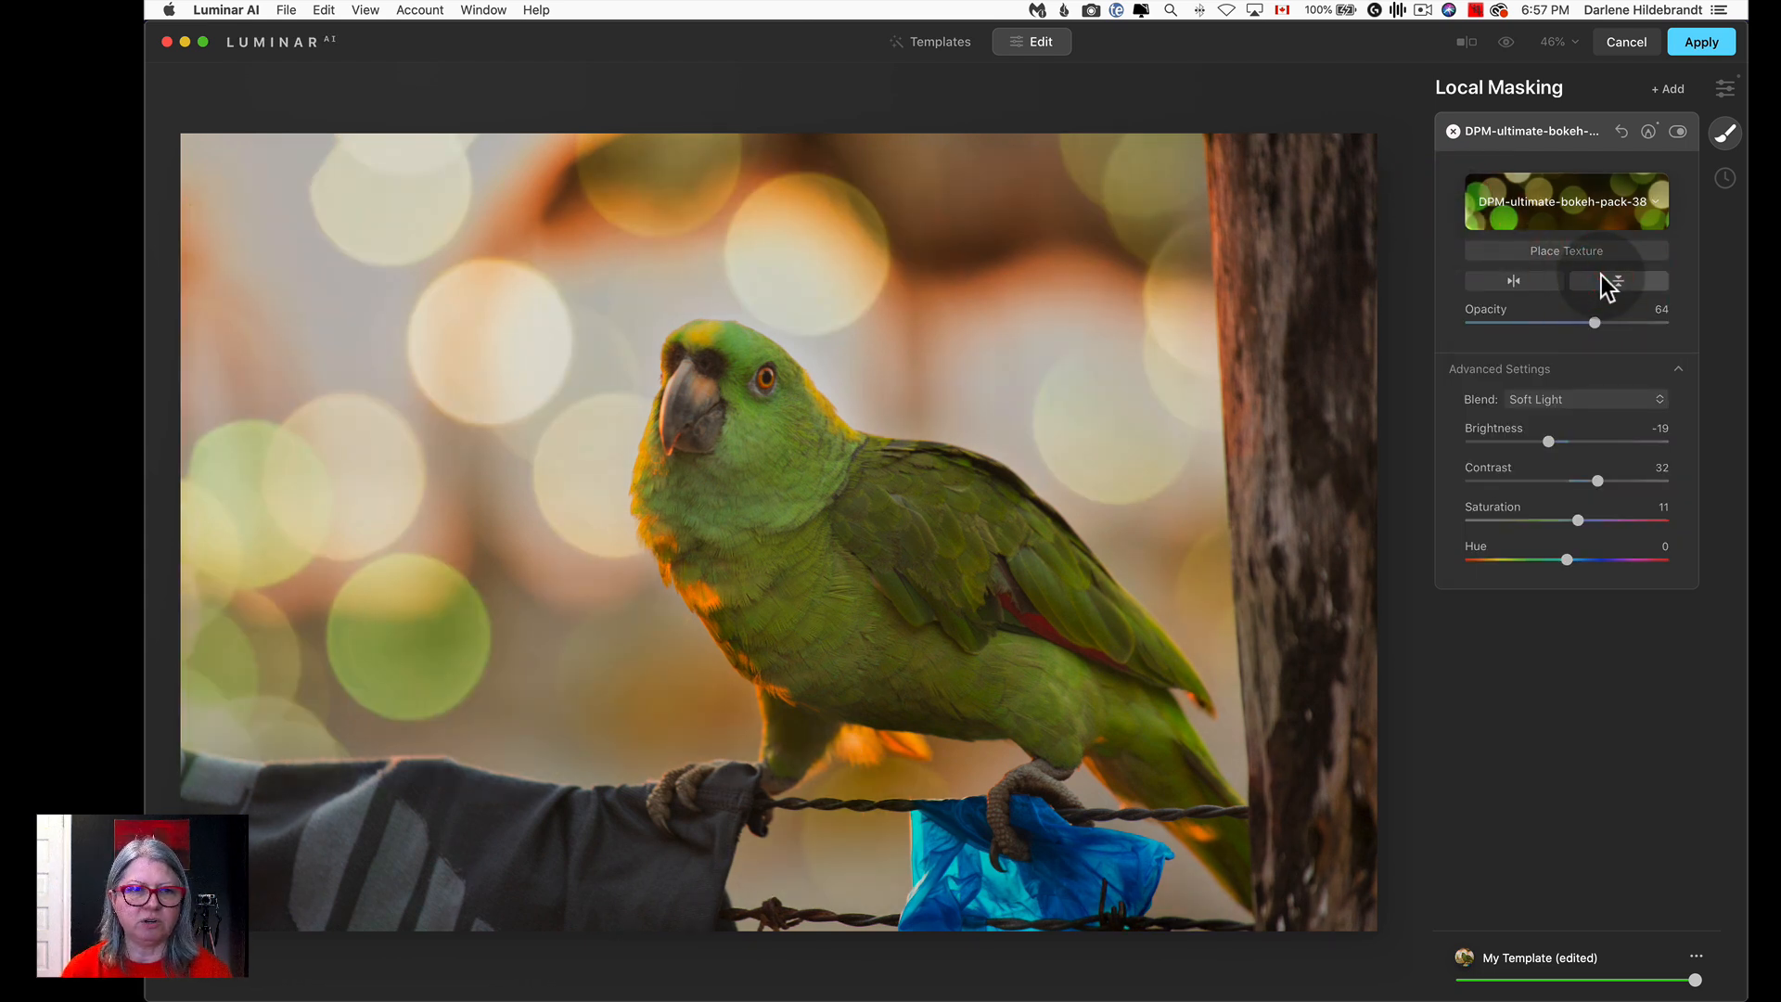
{"action": "left_click", "coordinate": [1520, 283]}
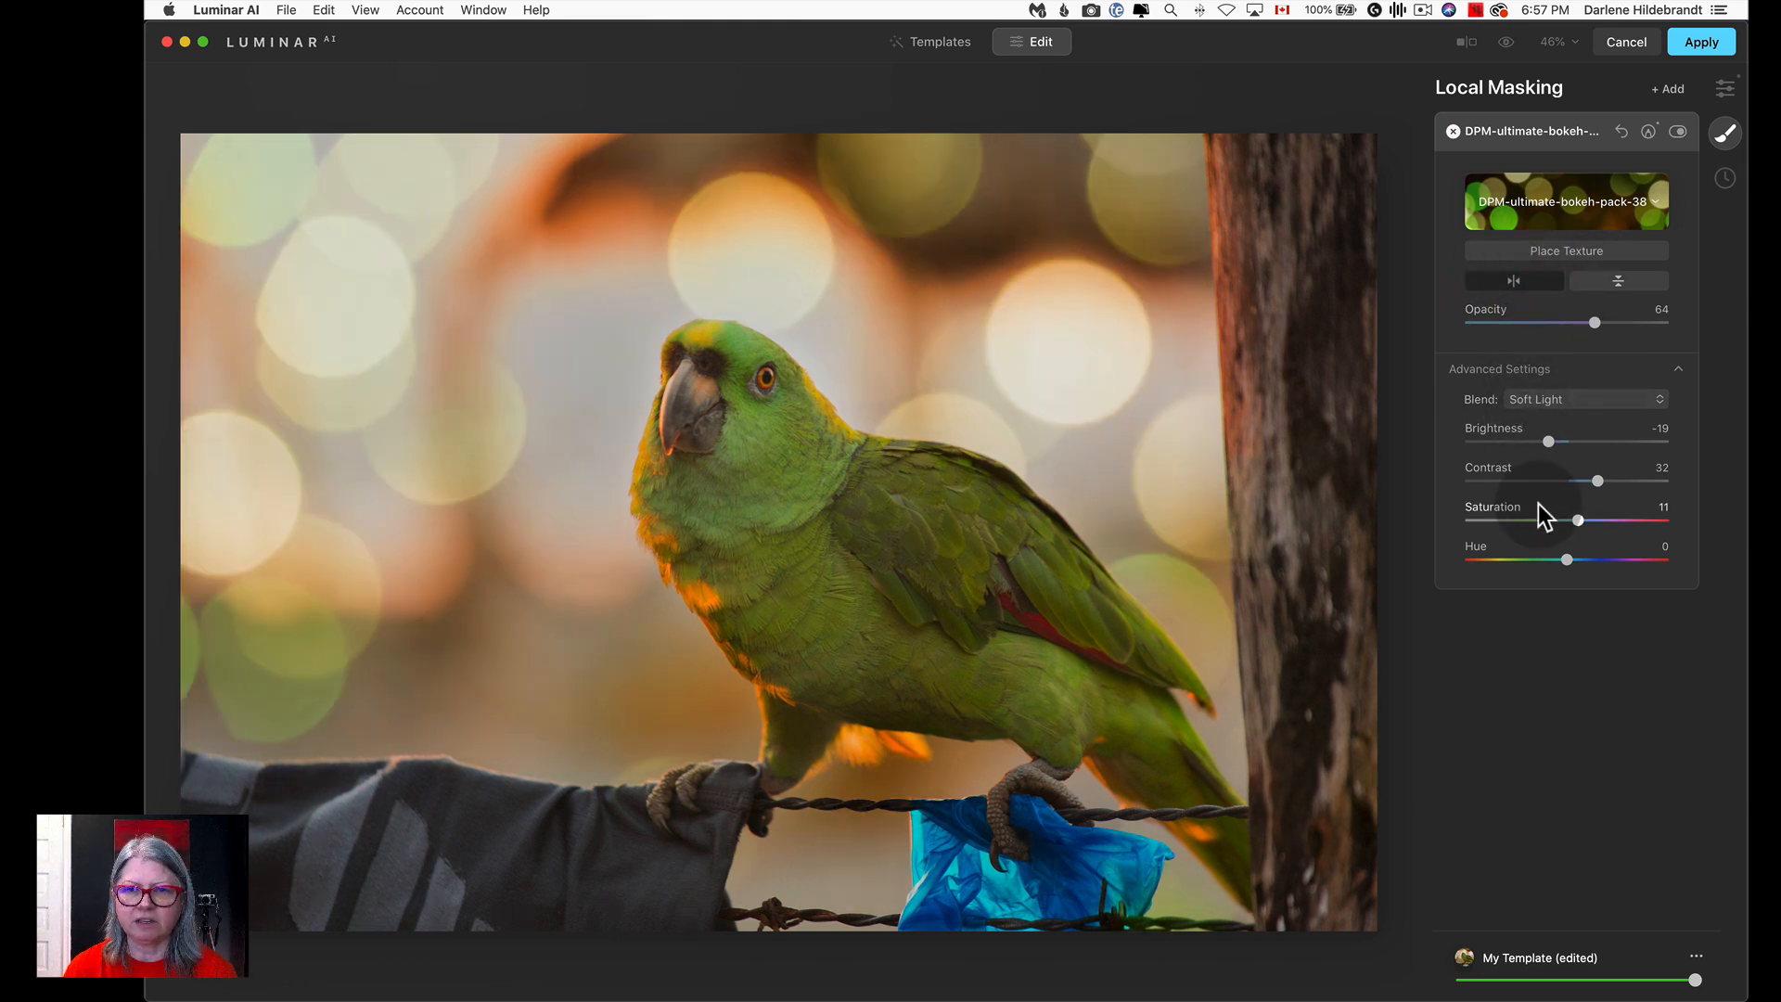
{"action": "left_click_drag", "start_coordinate": [1576, 517], "coordinate": [1559, 512]}
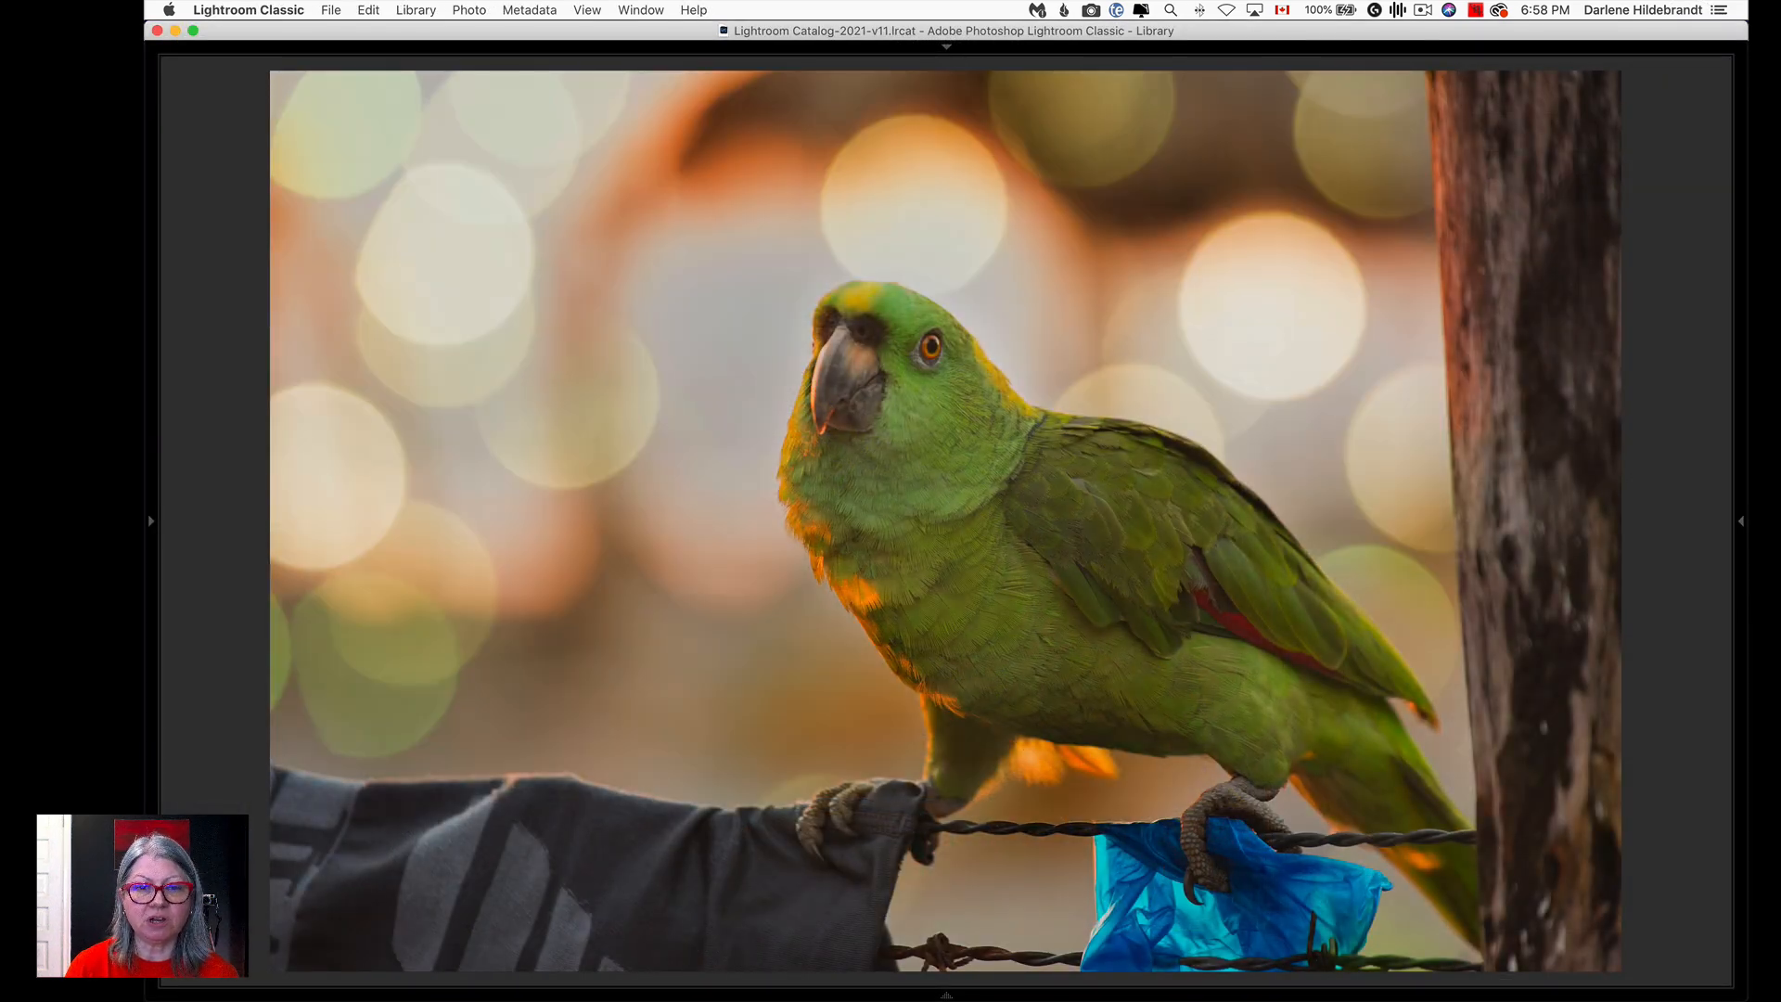
Advance to the next photo in Lightroom Classic, and look through the Digital Photo Mentor fall sale page in Chrome.
{"action": "key", "text": "Right"}
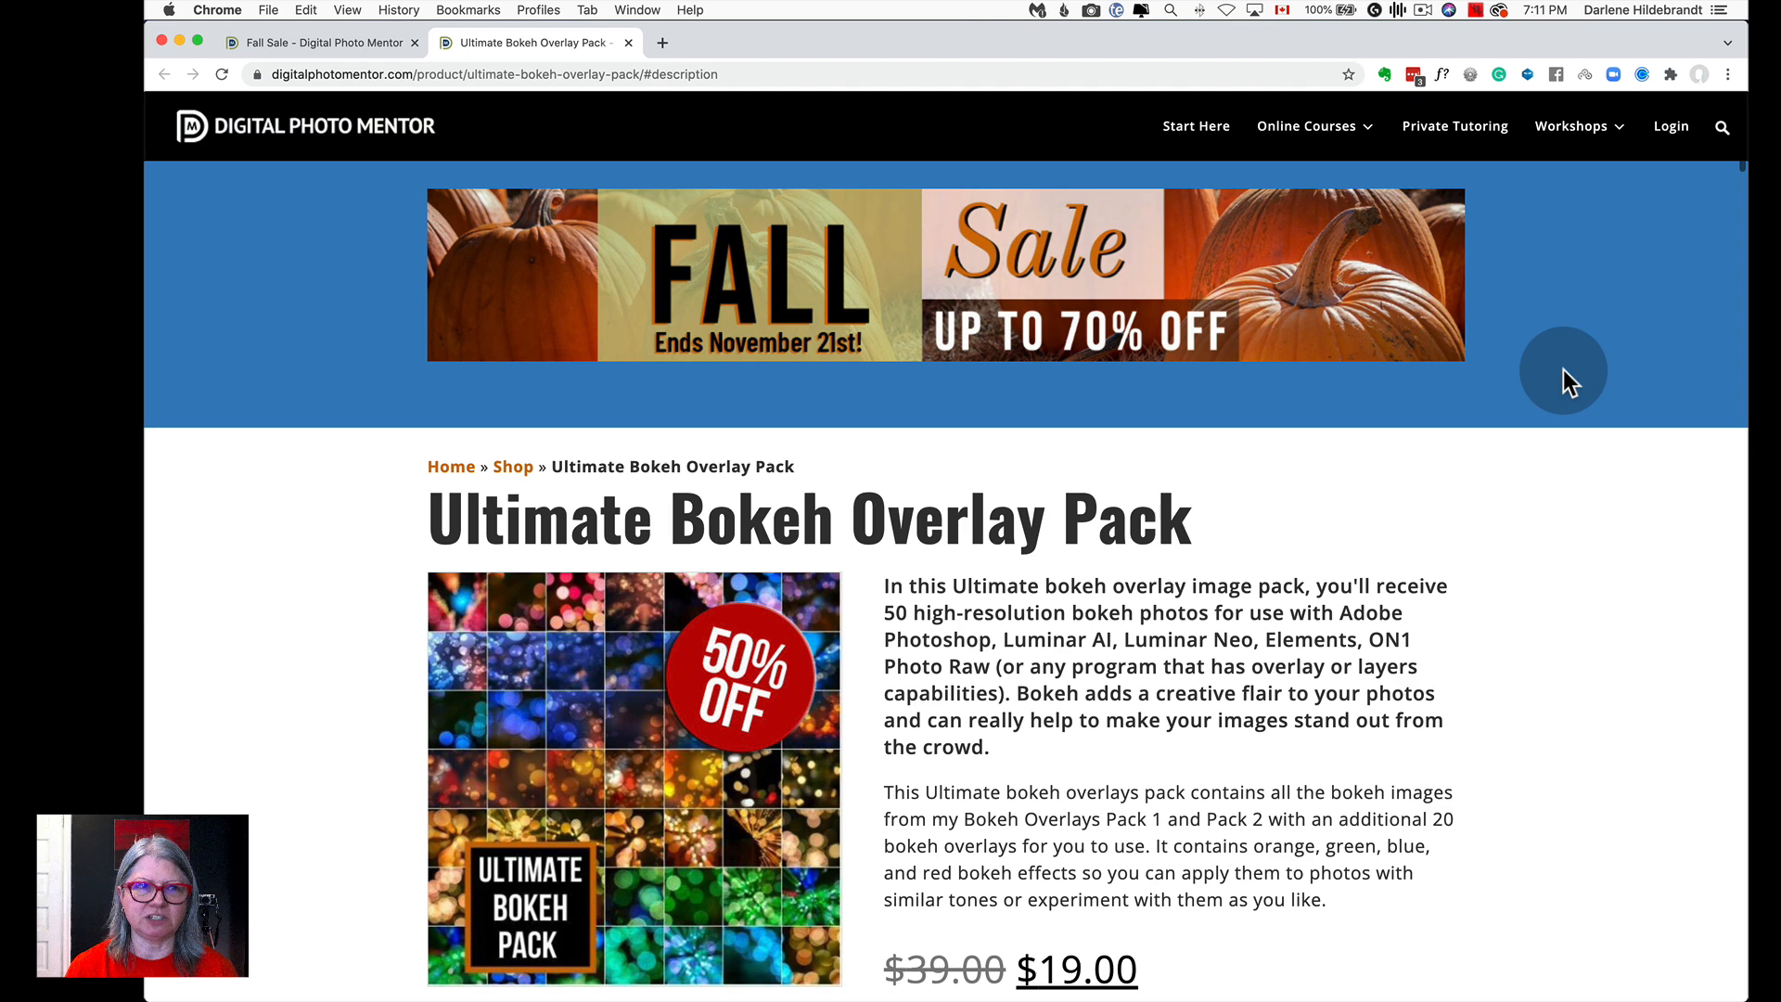
{"action": "left_click", "coordinate": [371, 42]}
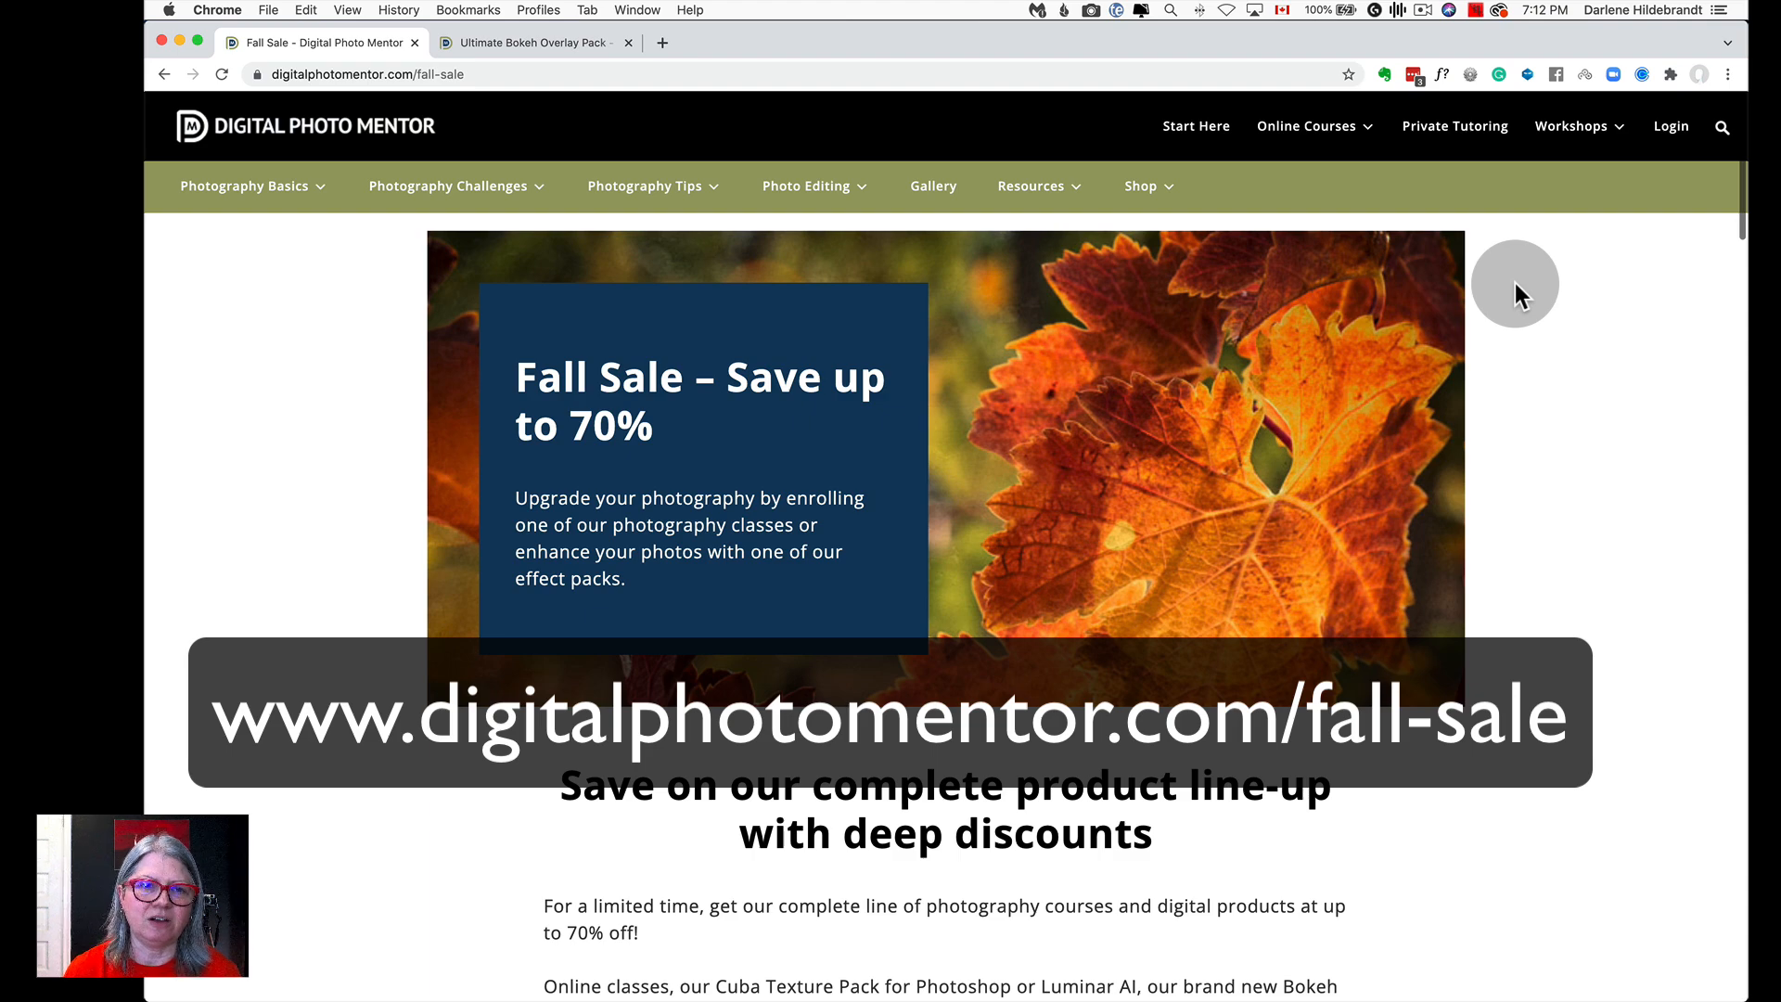
{"action": "scroll", "coordinate": [1516, 286], "scroll_direction": "down", "scroll_amount": 10}
{"action": "scroll", "coordinate": [1516, 282], "scroll_direction": "down", "scroll_amount": 5}
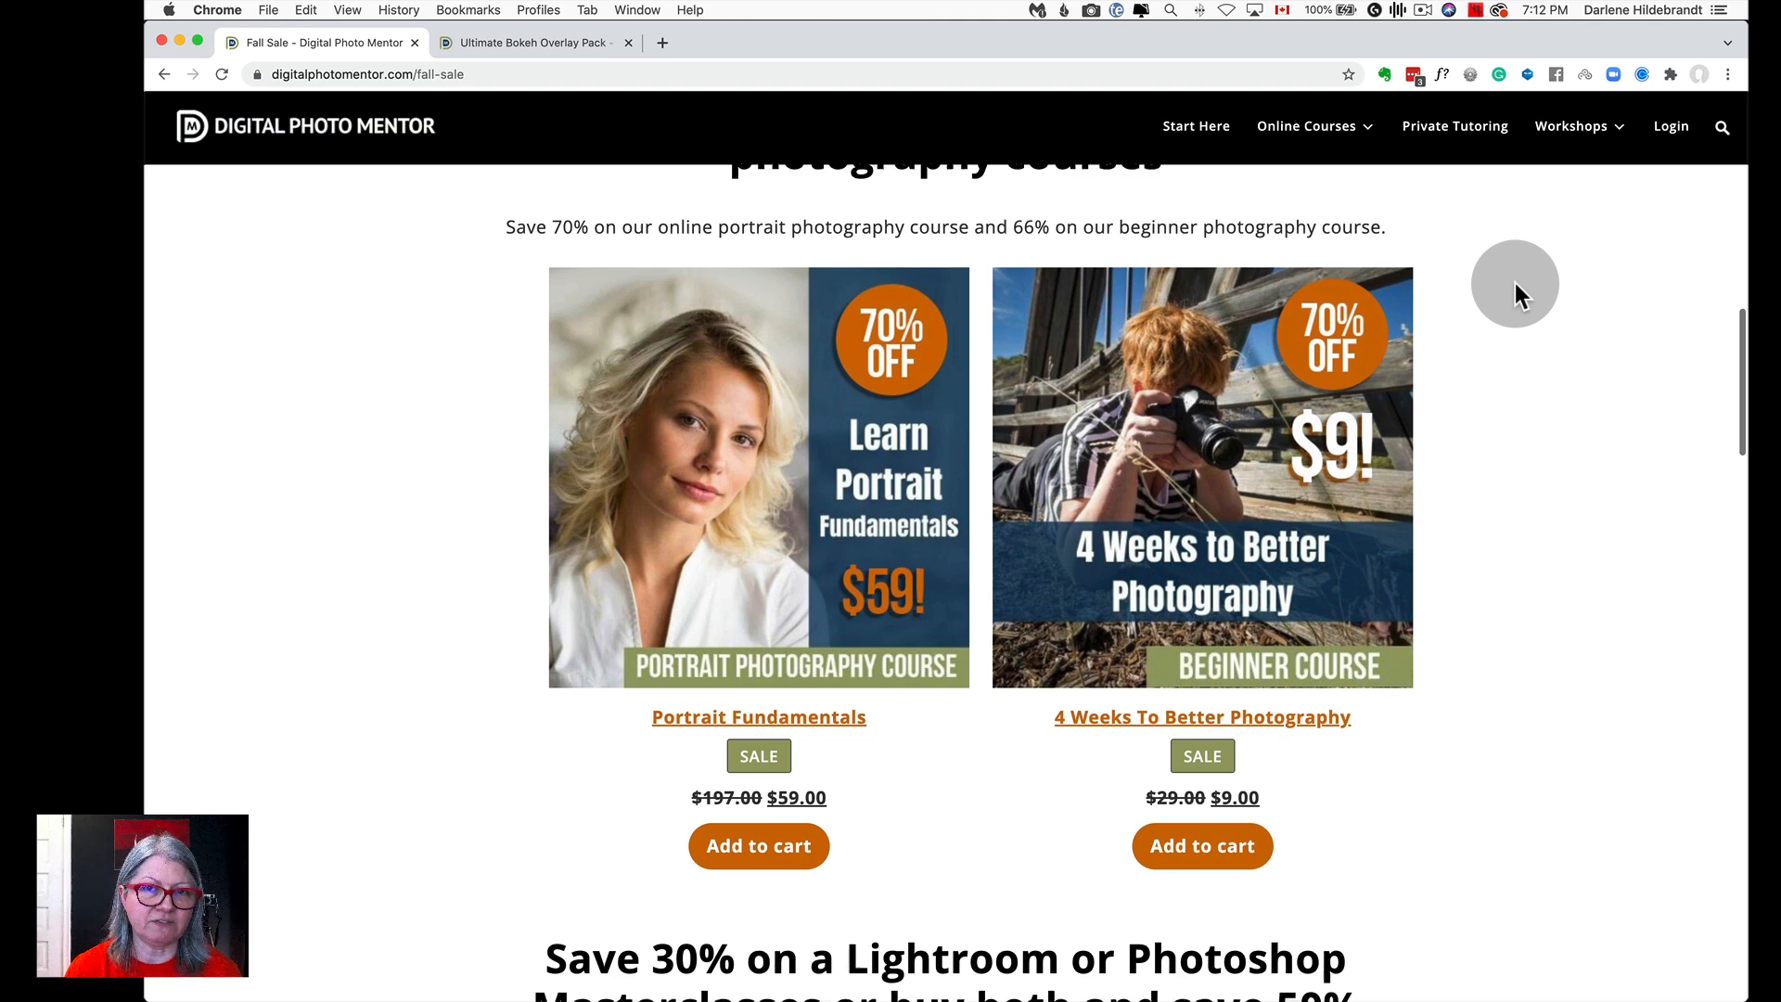
{"action": "scroll", "coordinate": [1516, 282], "scroll_direction": "down", "scroll_amount": 1}
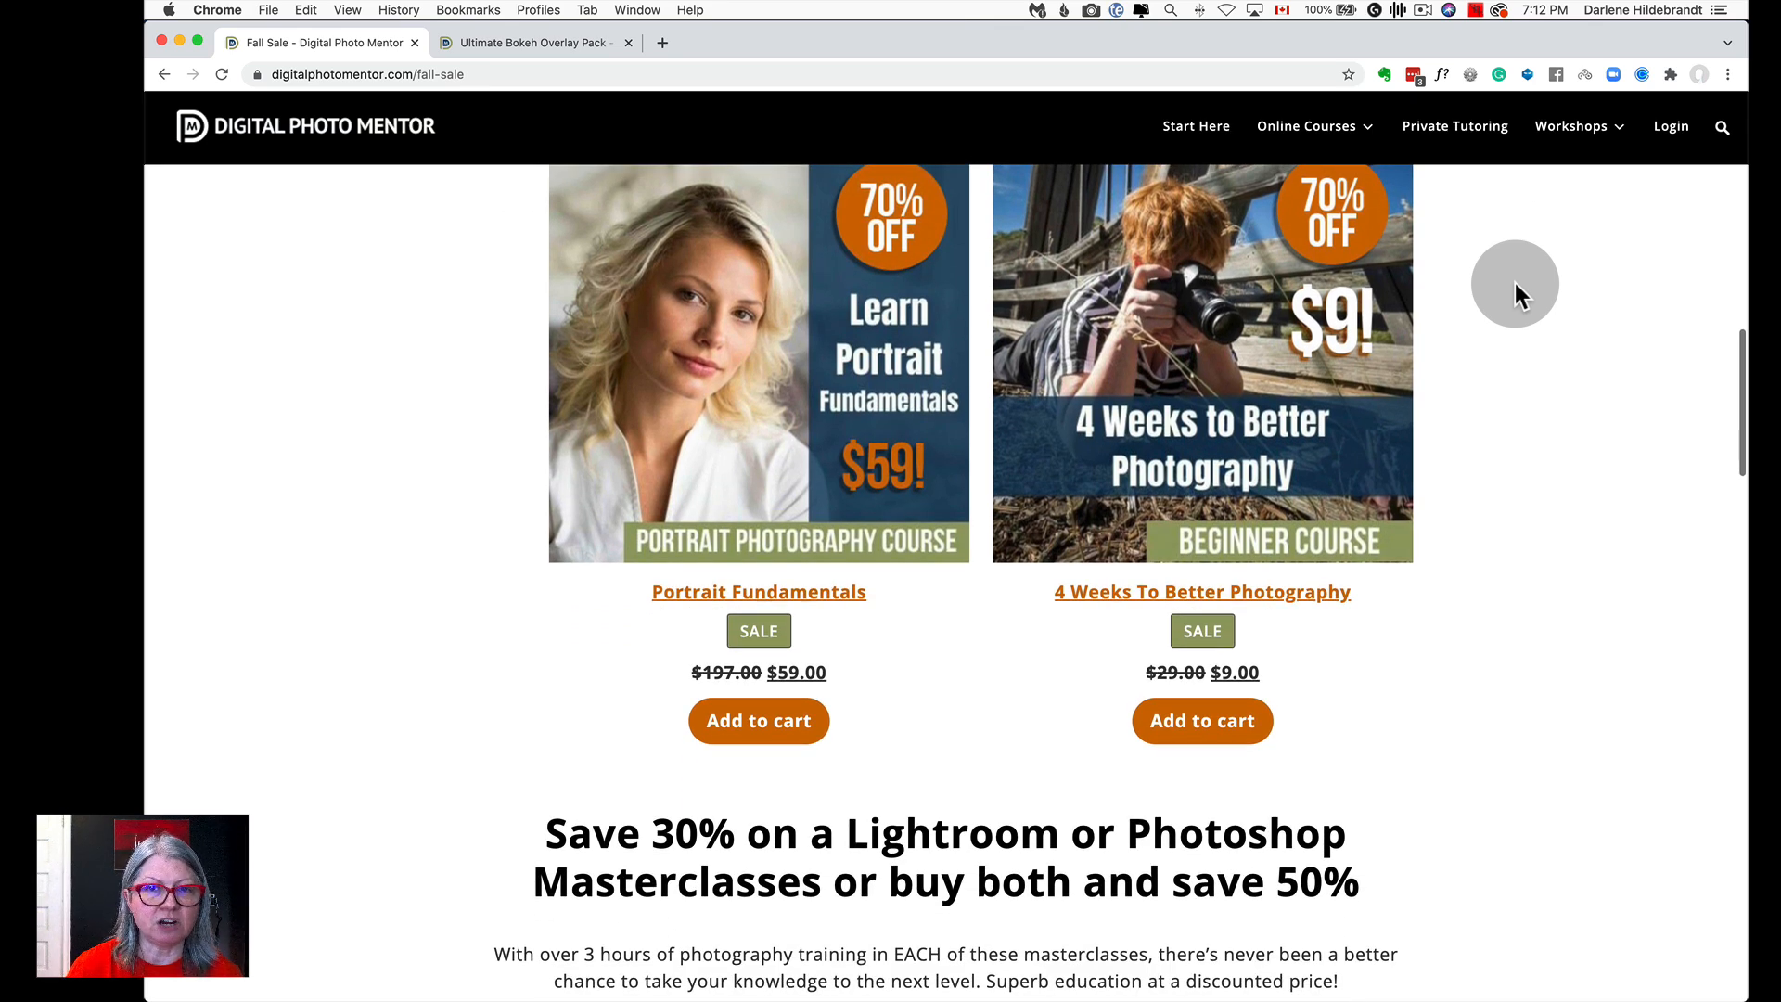
{"action": "scroll", "coordinate": [1516, 282], "scroll_direction": "down", "scroll_amount": 15}
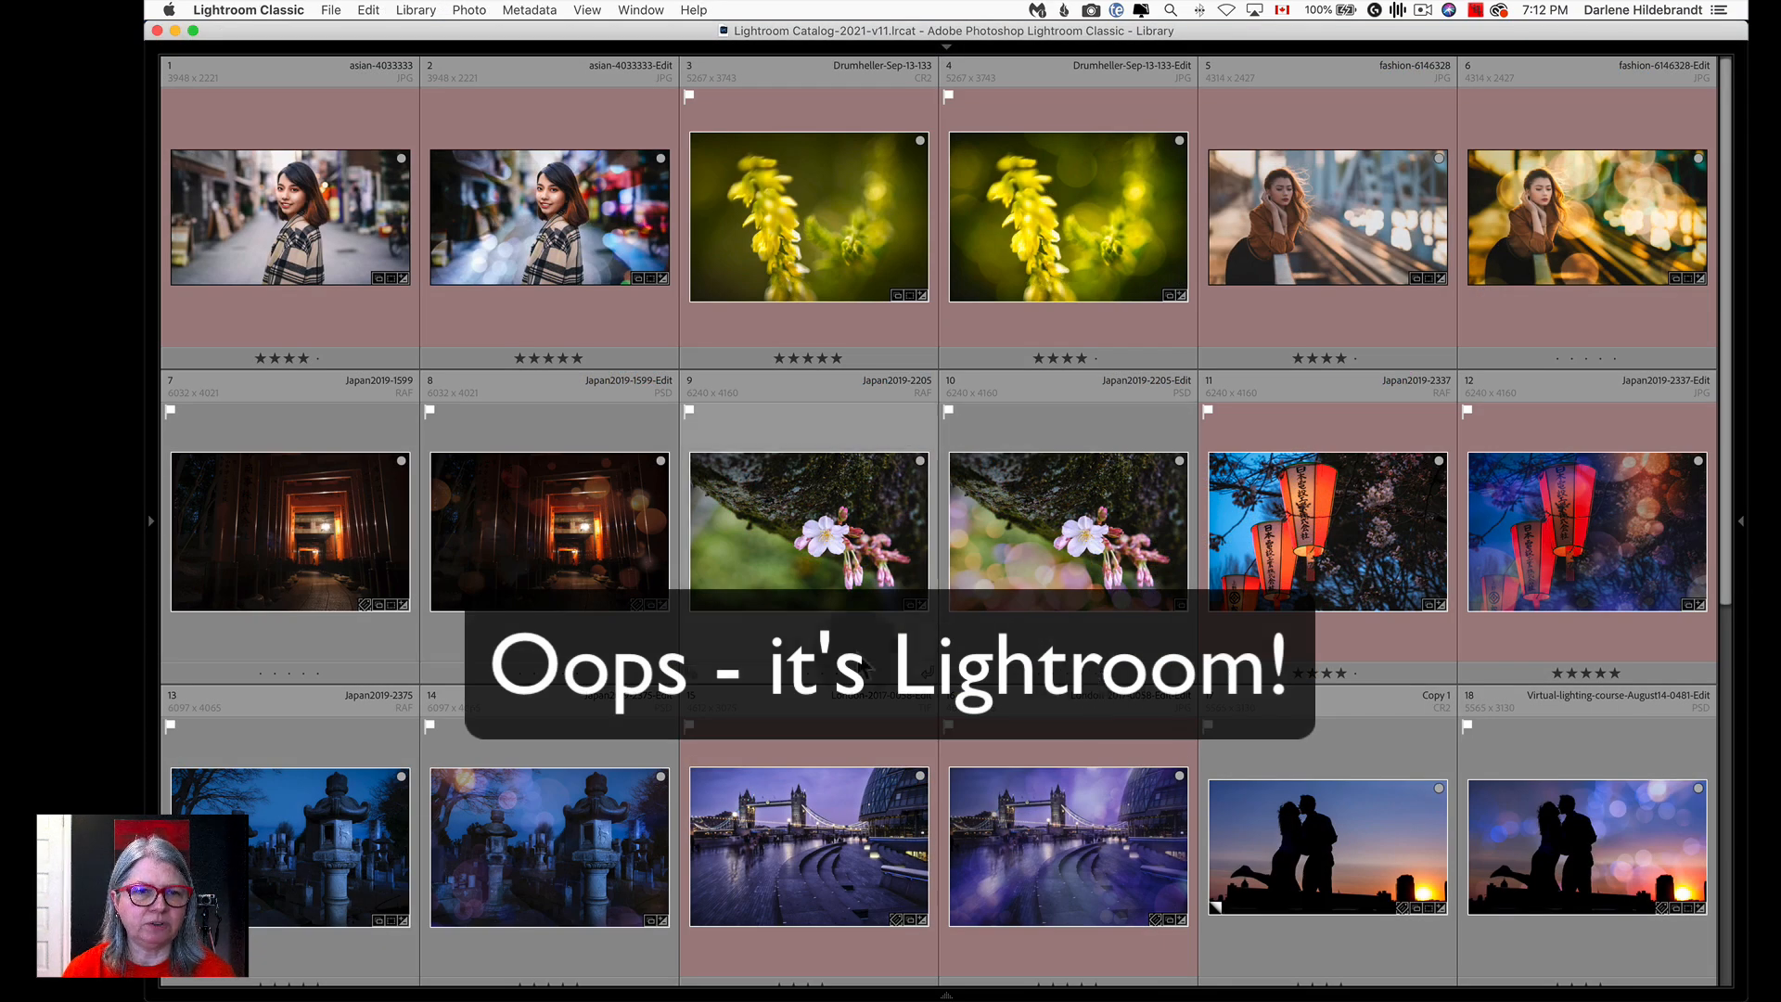
In Lightroom Classic, view the Japan2019-1599 gate photo and its bokeh edit enlarged, and return to the grid.
{"action": "double_click", "coordinate": [302, 568]}
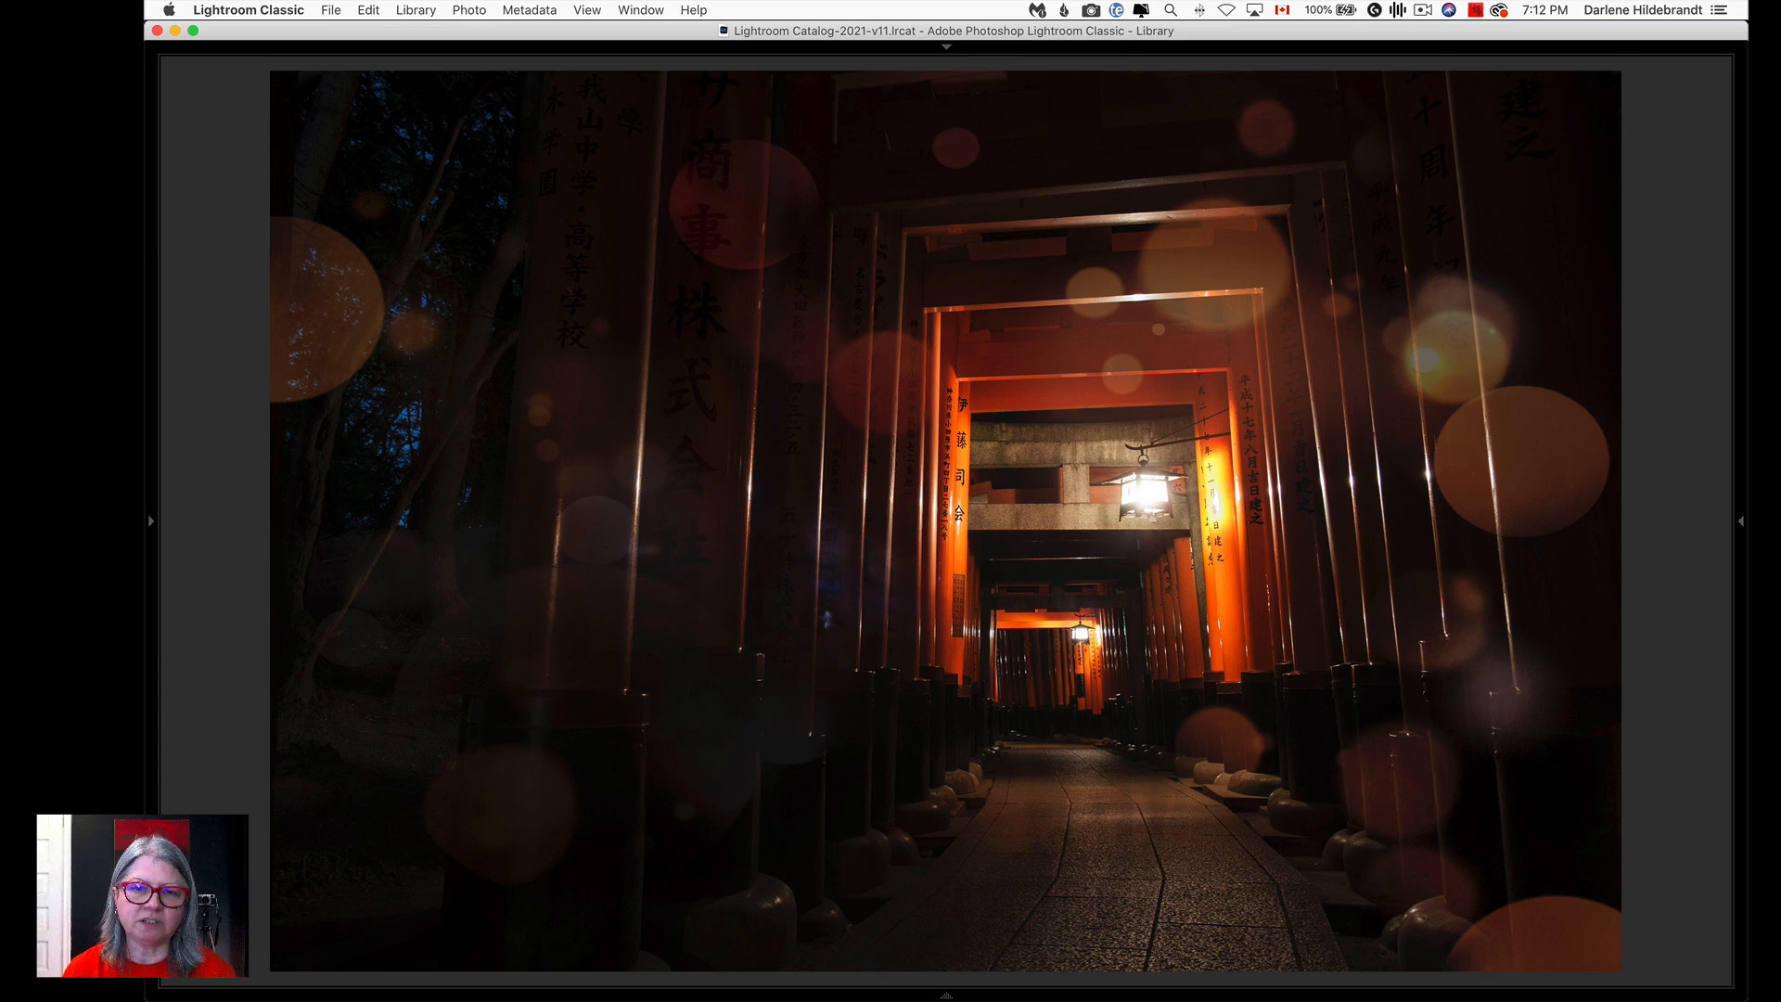
{"action": "key", "text": "g"}
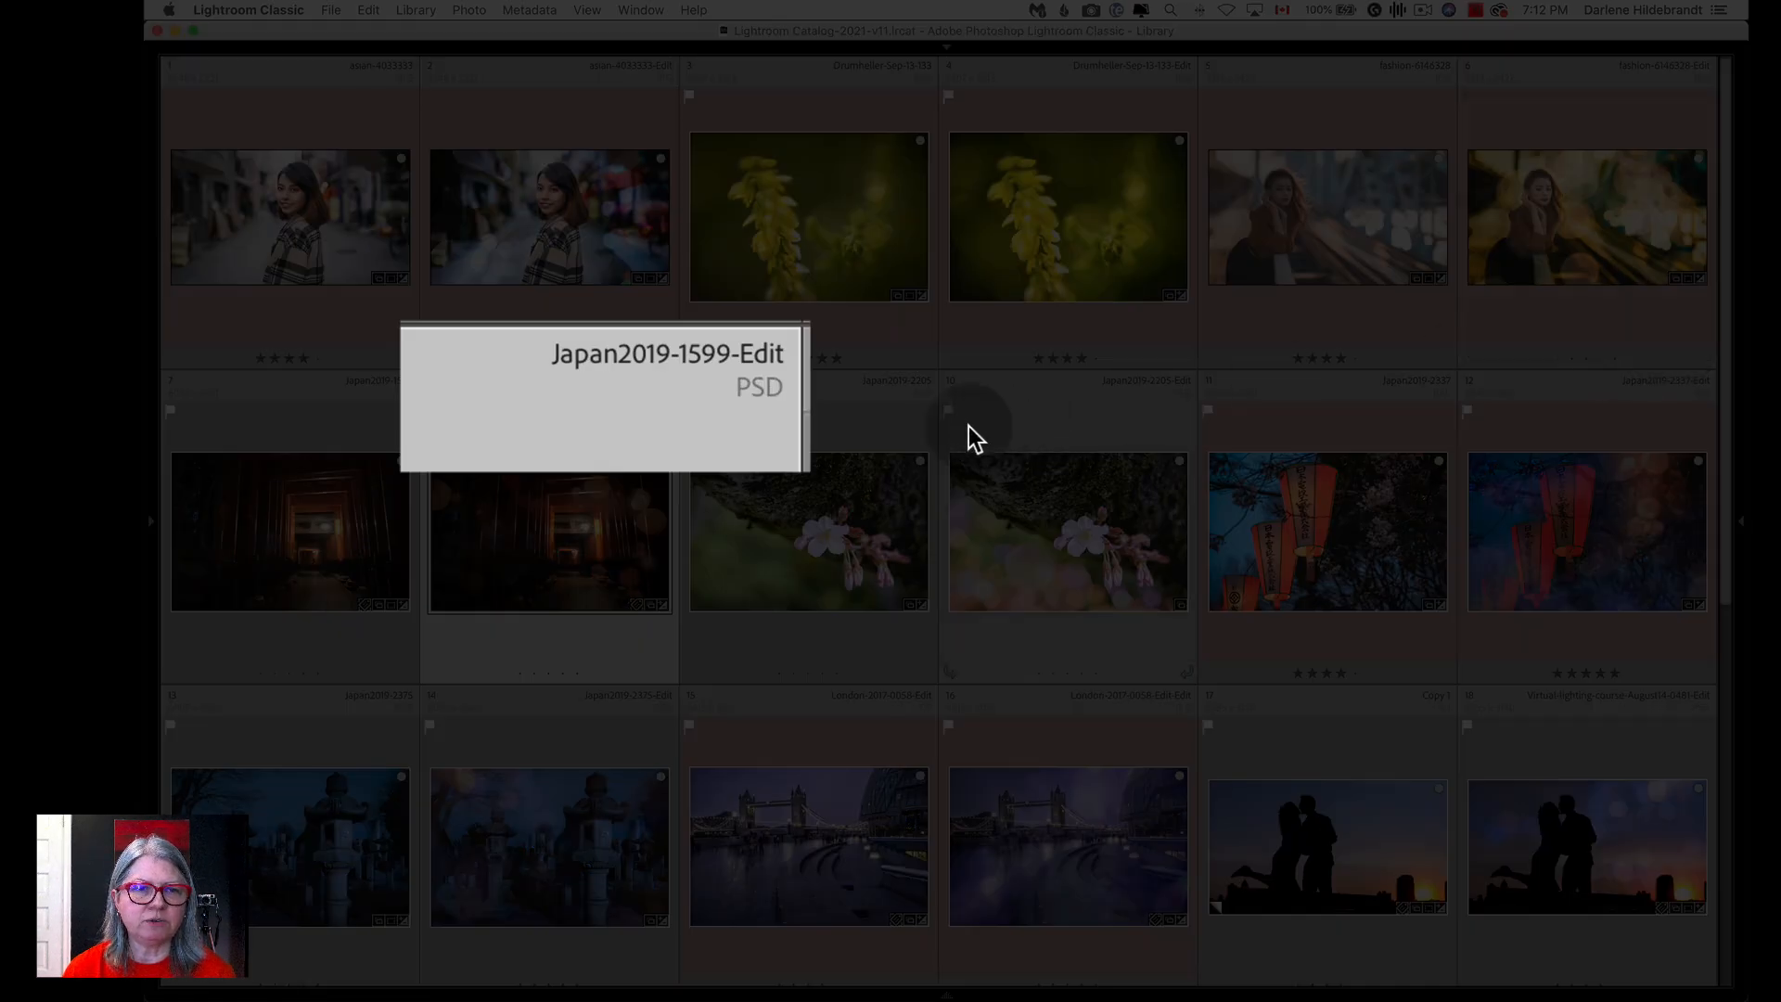
Open Japan2019-1599-Edit in Adobe Photoshop 2022 with the Edit Original option.
{"action": "left_click", "coordinate": [520, 409]}
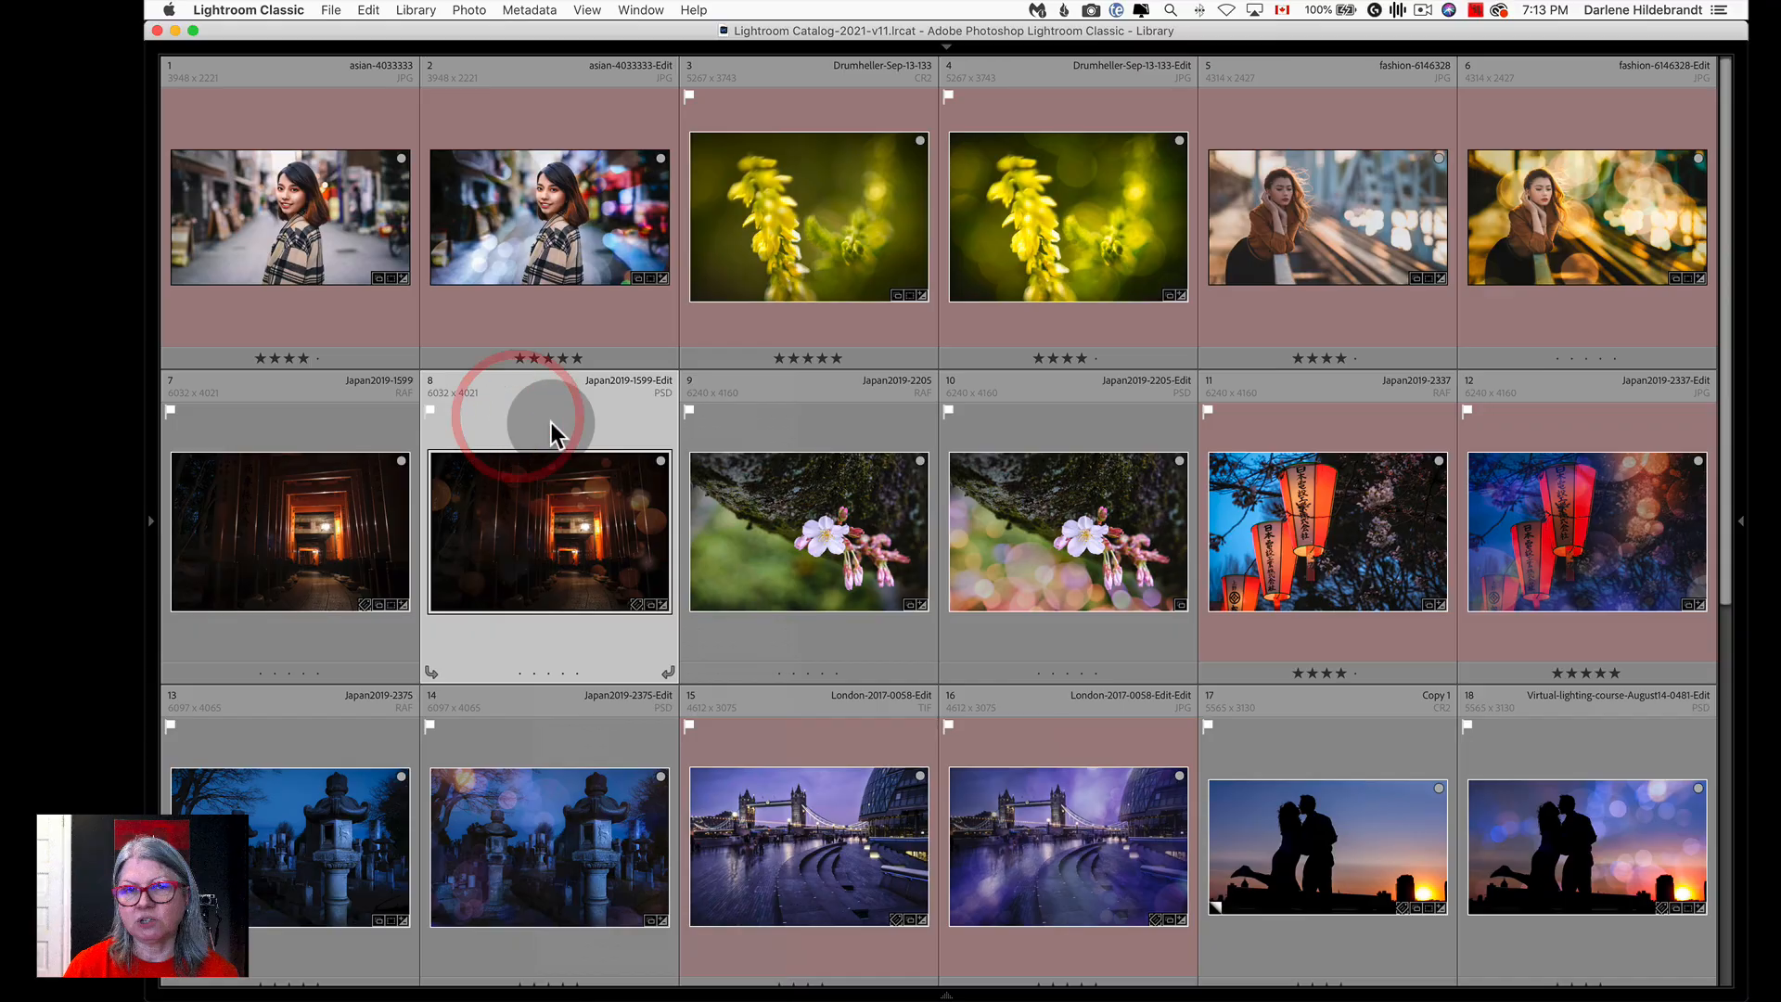
{"action": "right_click", "coordinate": [543, 422]}
{"action": "mouse_move", "coordinate": [603, 564]}
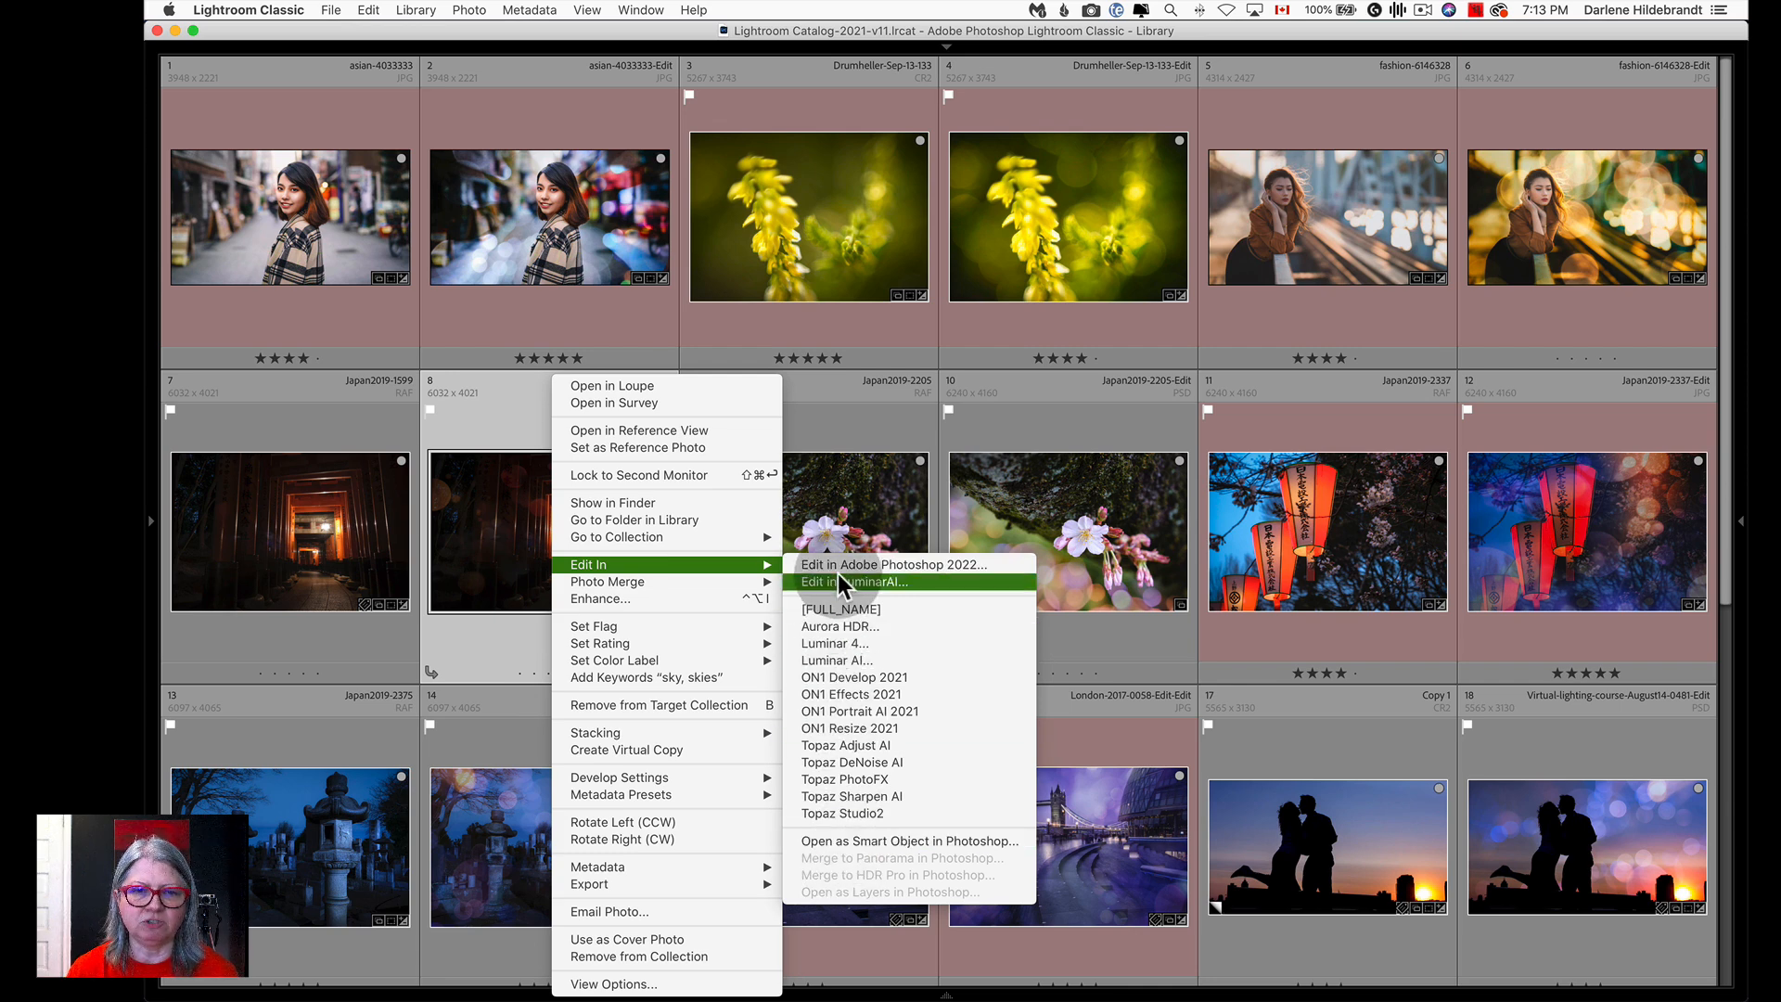
{"action": "left_click", "coordinate": [867, 565]}
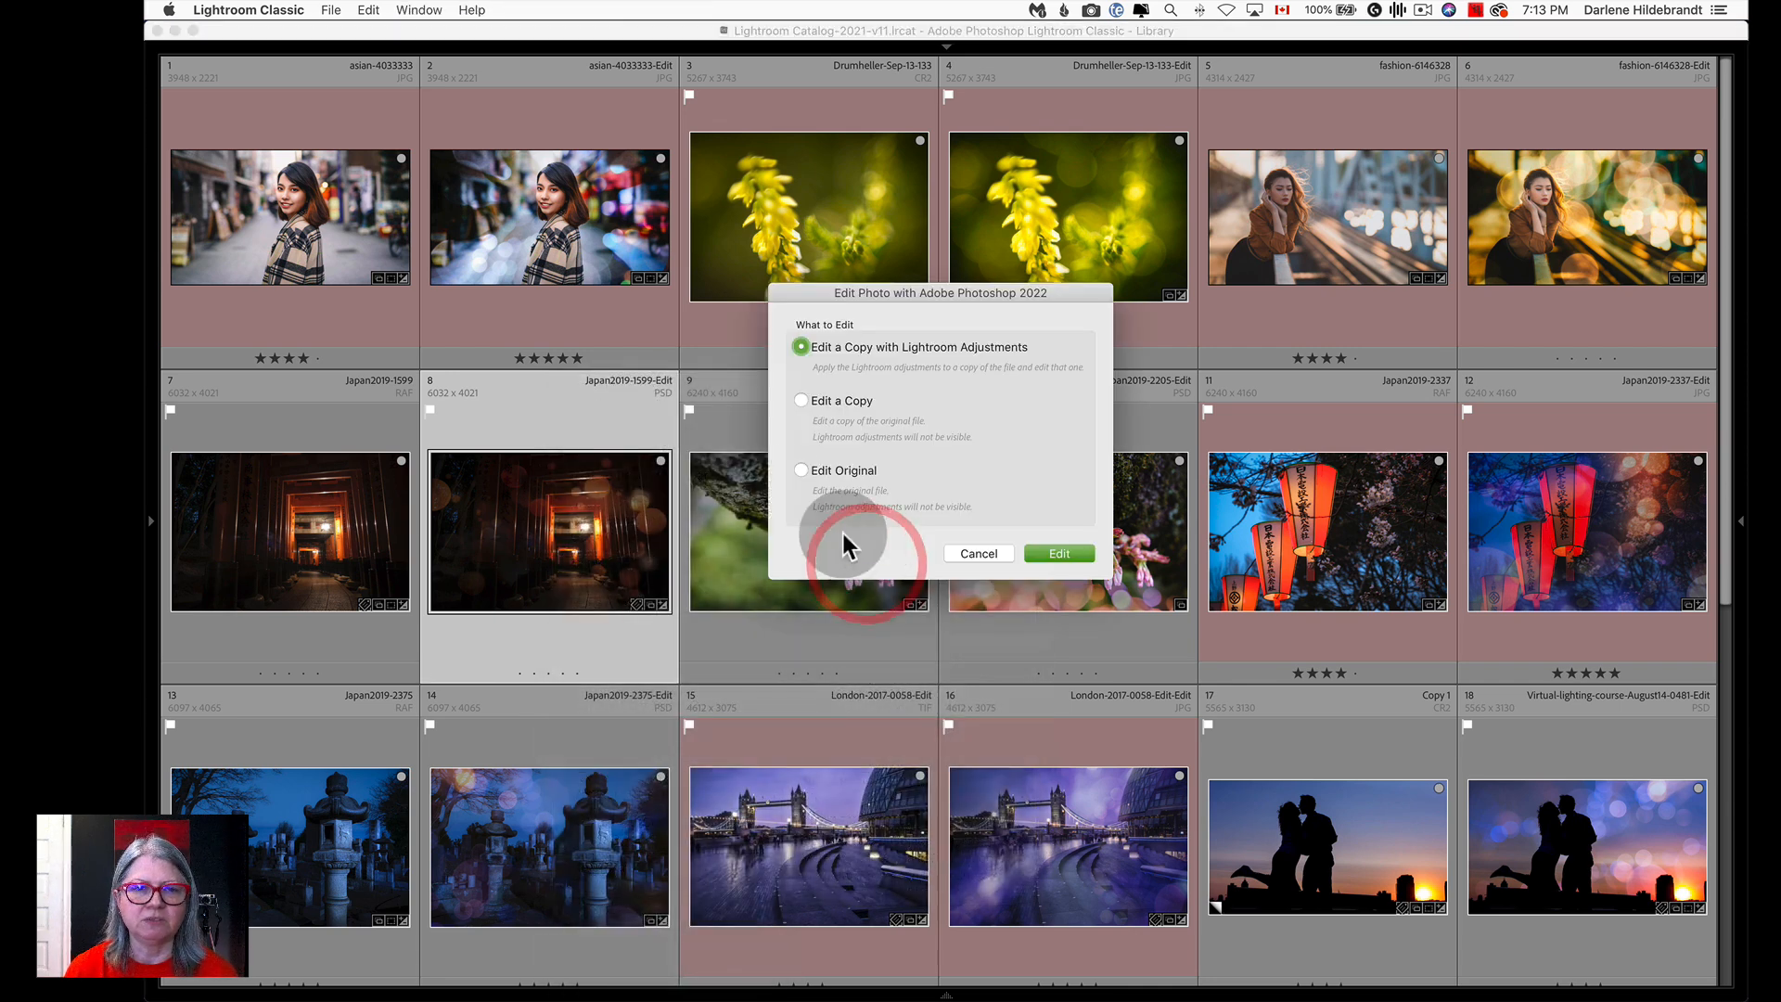
{"action": "left_click", "coordinate": [804, 470]}
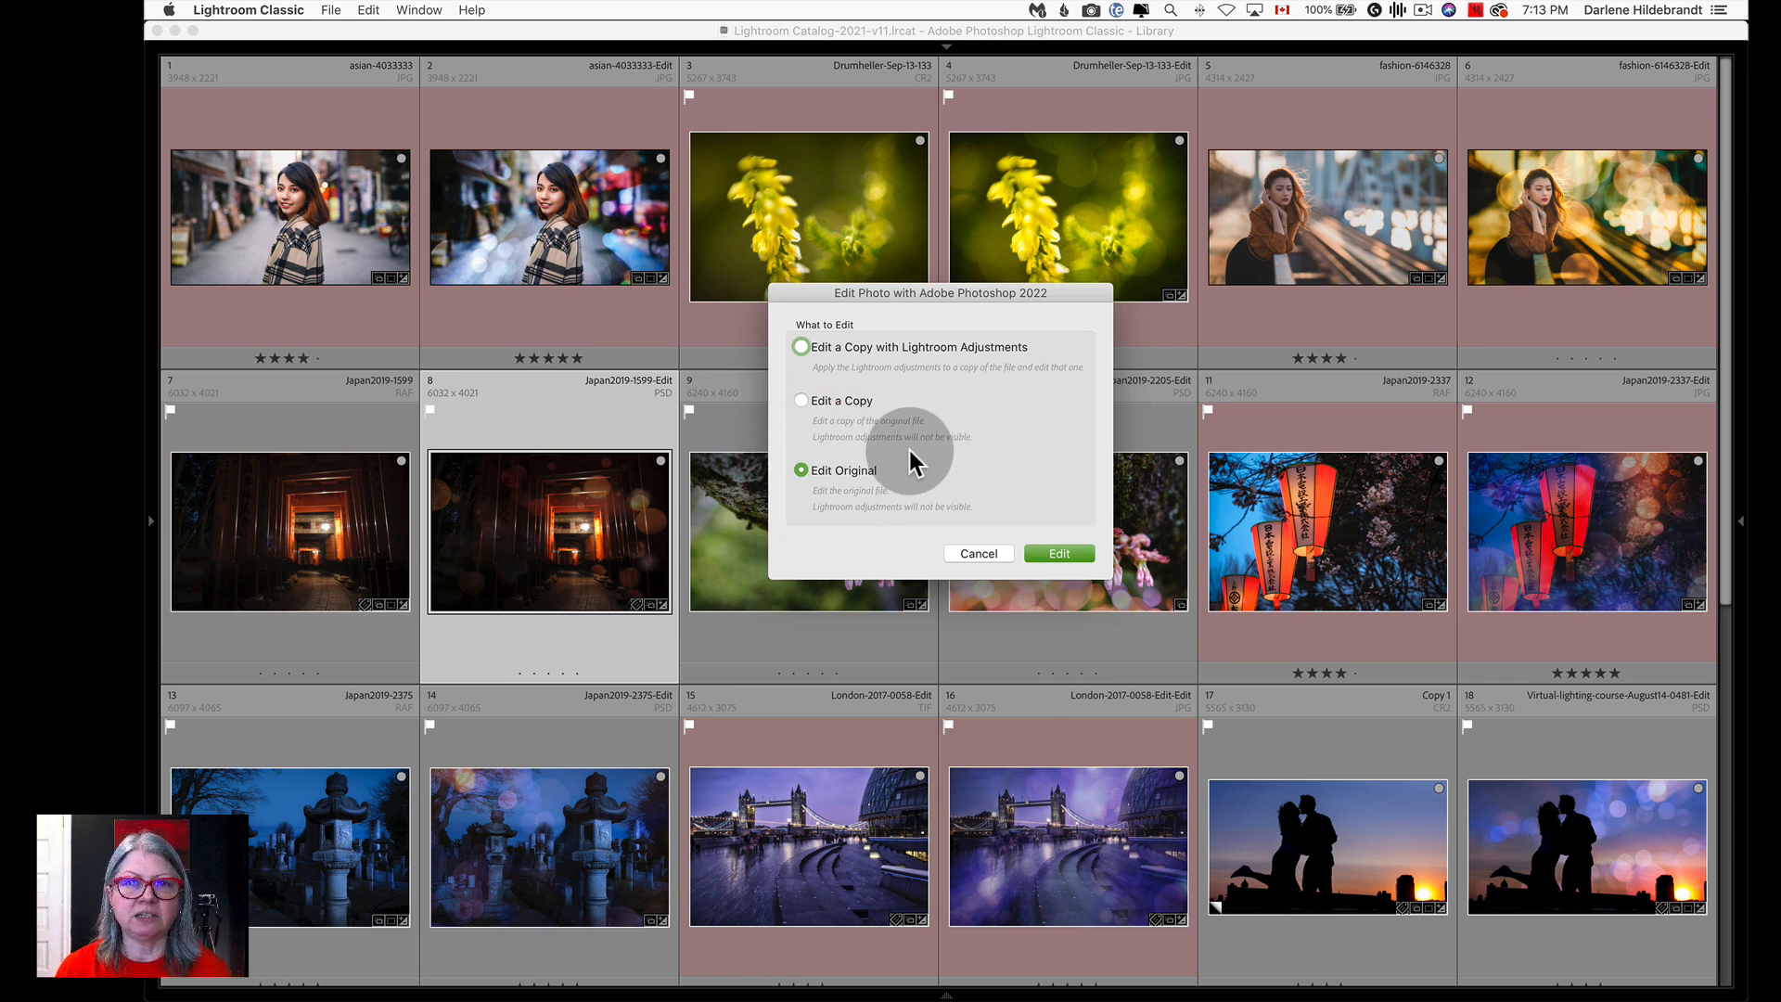
{"action": "left_click", "coordinate": [1046, 554]}
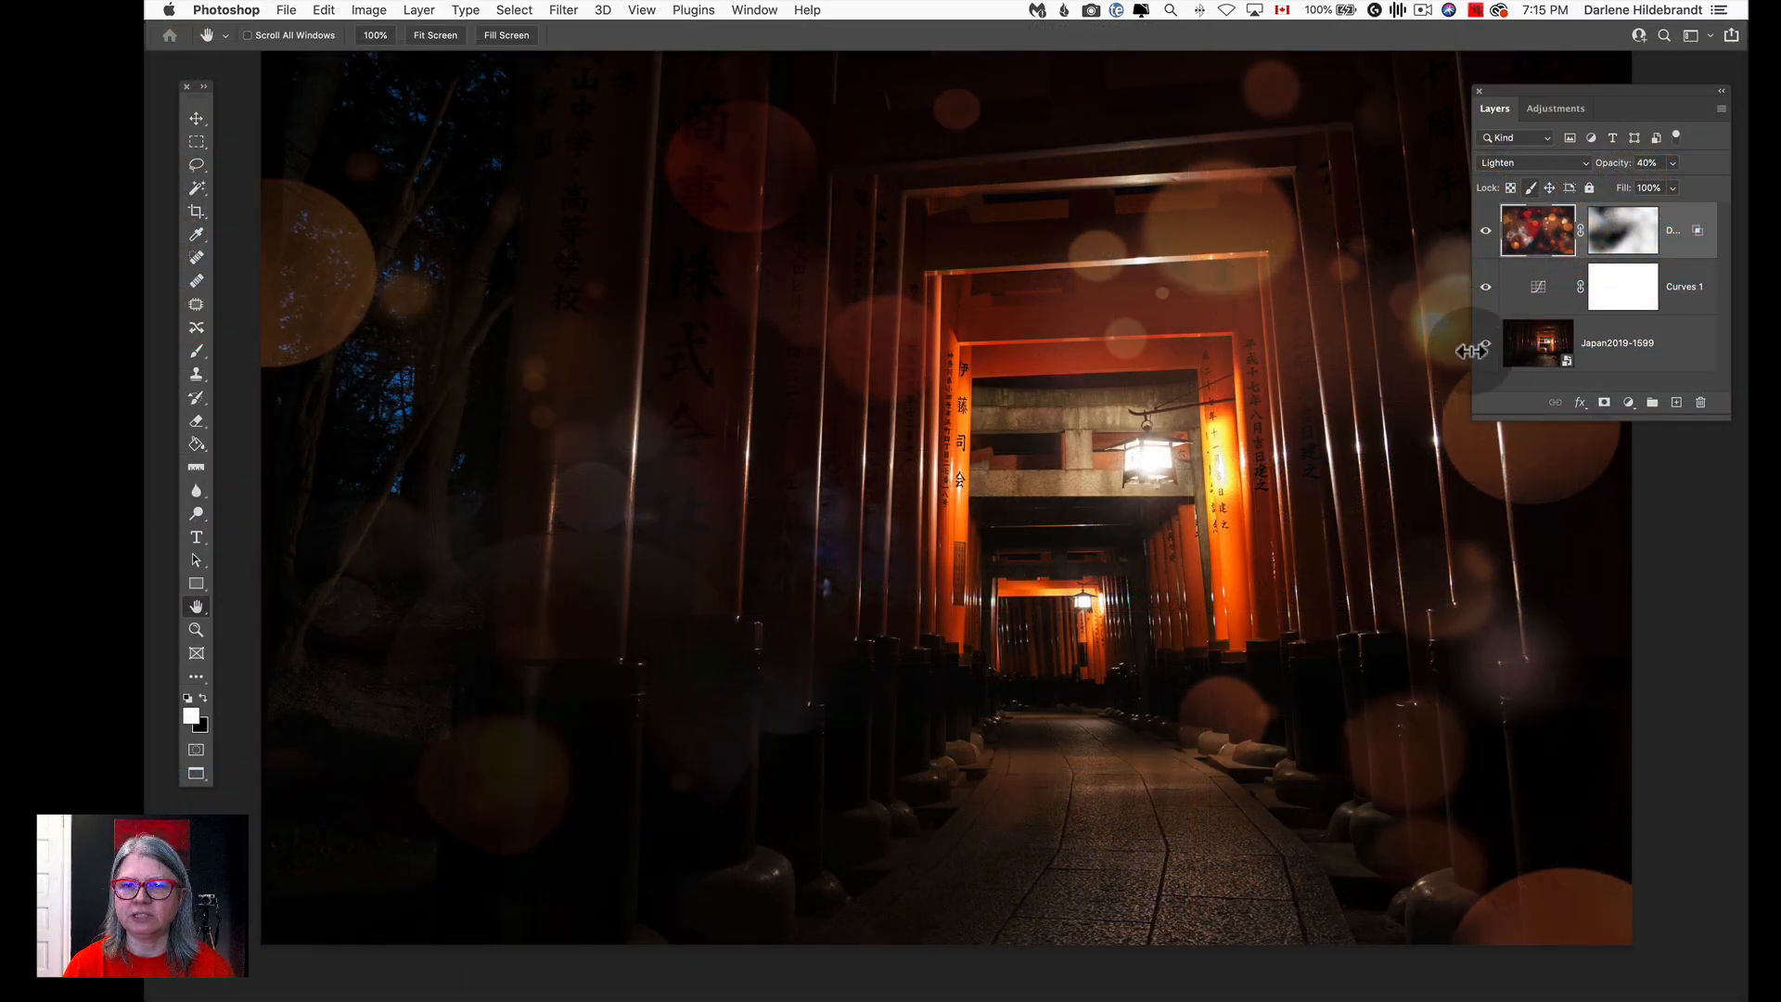
Widen the layer list to read the full layer names, and compare the gate photo with and without the Curves 1 adjustment.
{"action": "left_click_drag", "start_coordinate": [1474, 419], "coordinate": [1312, 480]}
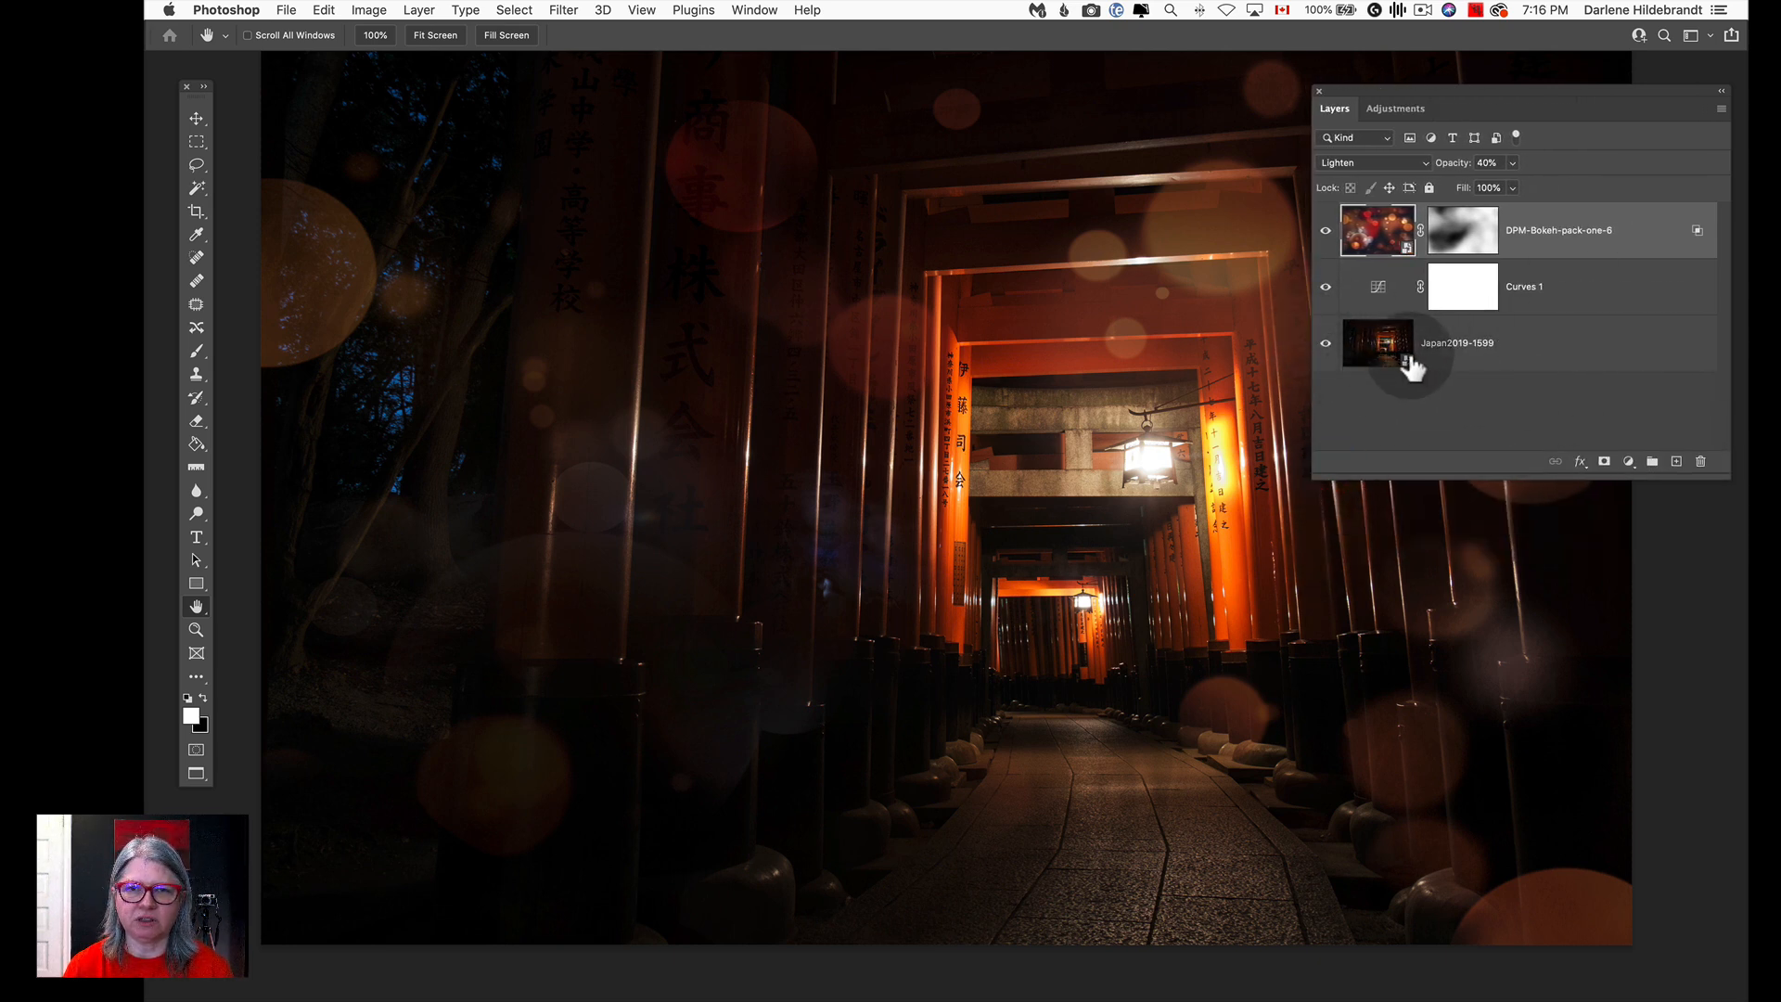
{"action": "left_click", "coordinate": [1326, 287]}
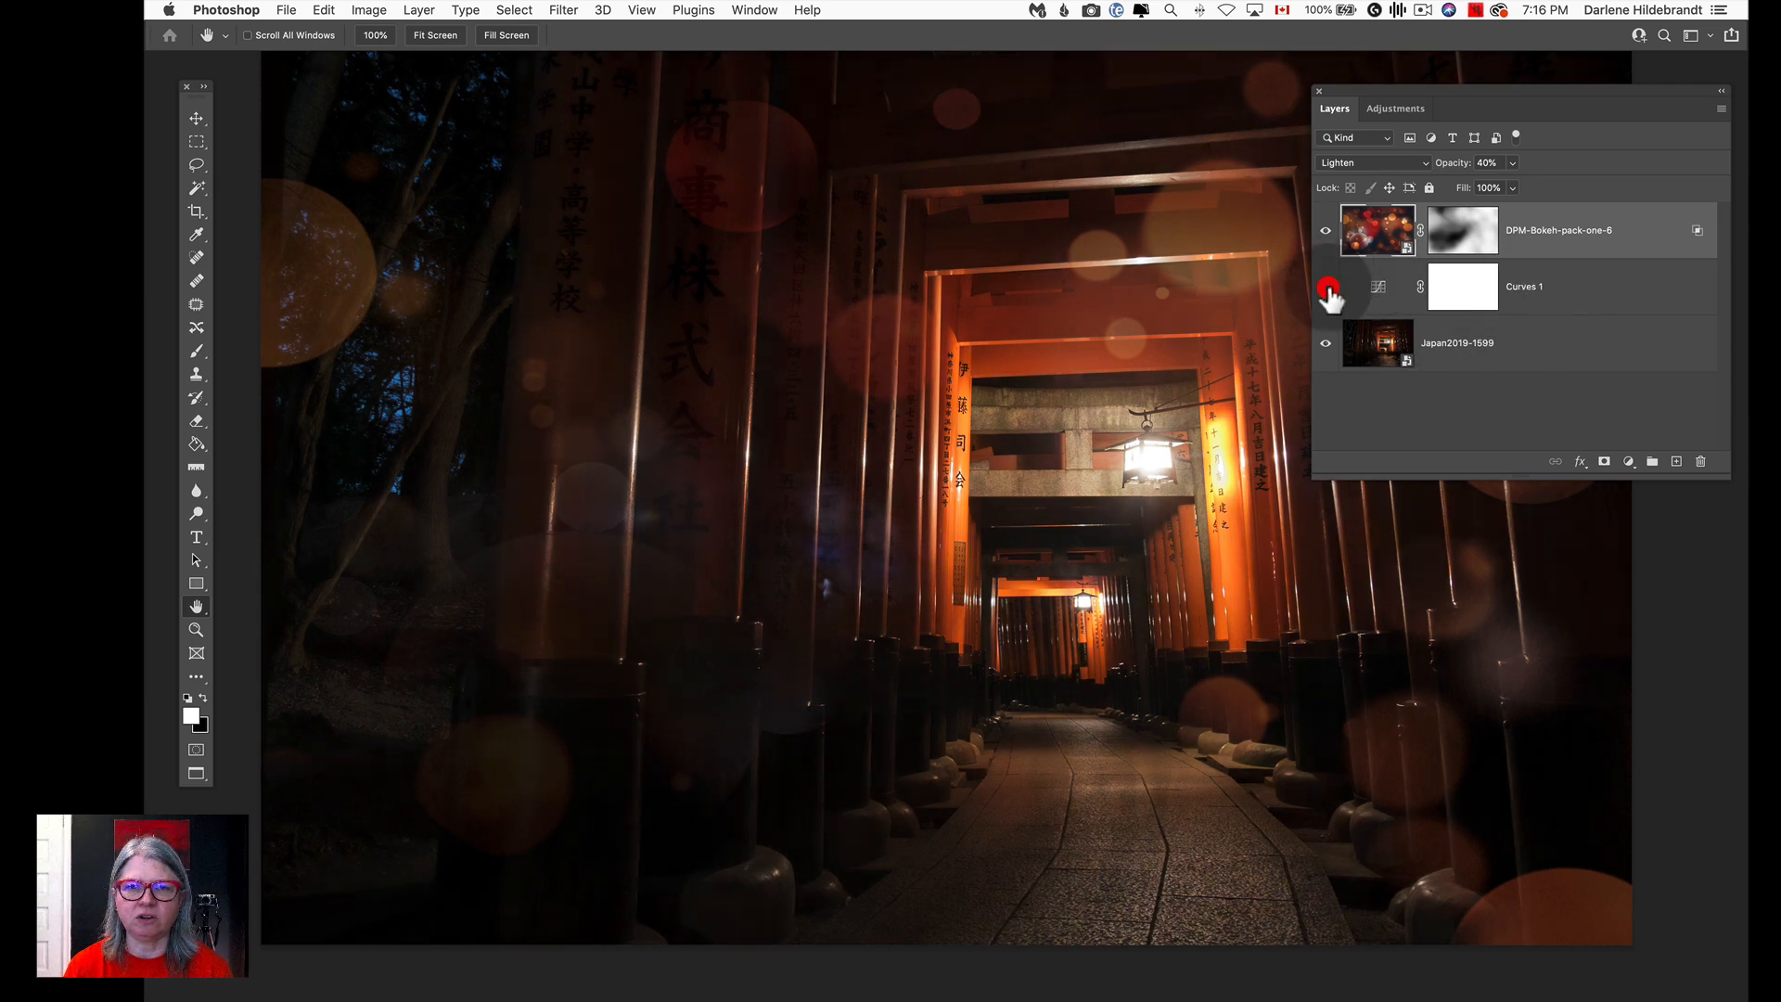
{"action": "left_click", "coordinate": [1326, 287]}
{"action": "left_click", "coordinate": [1326, 287]}
{"action": "left_click", "coordinate": [1326, 287]}
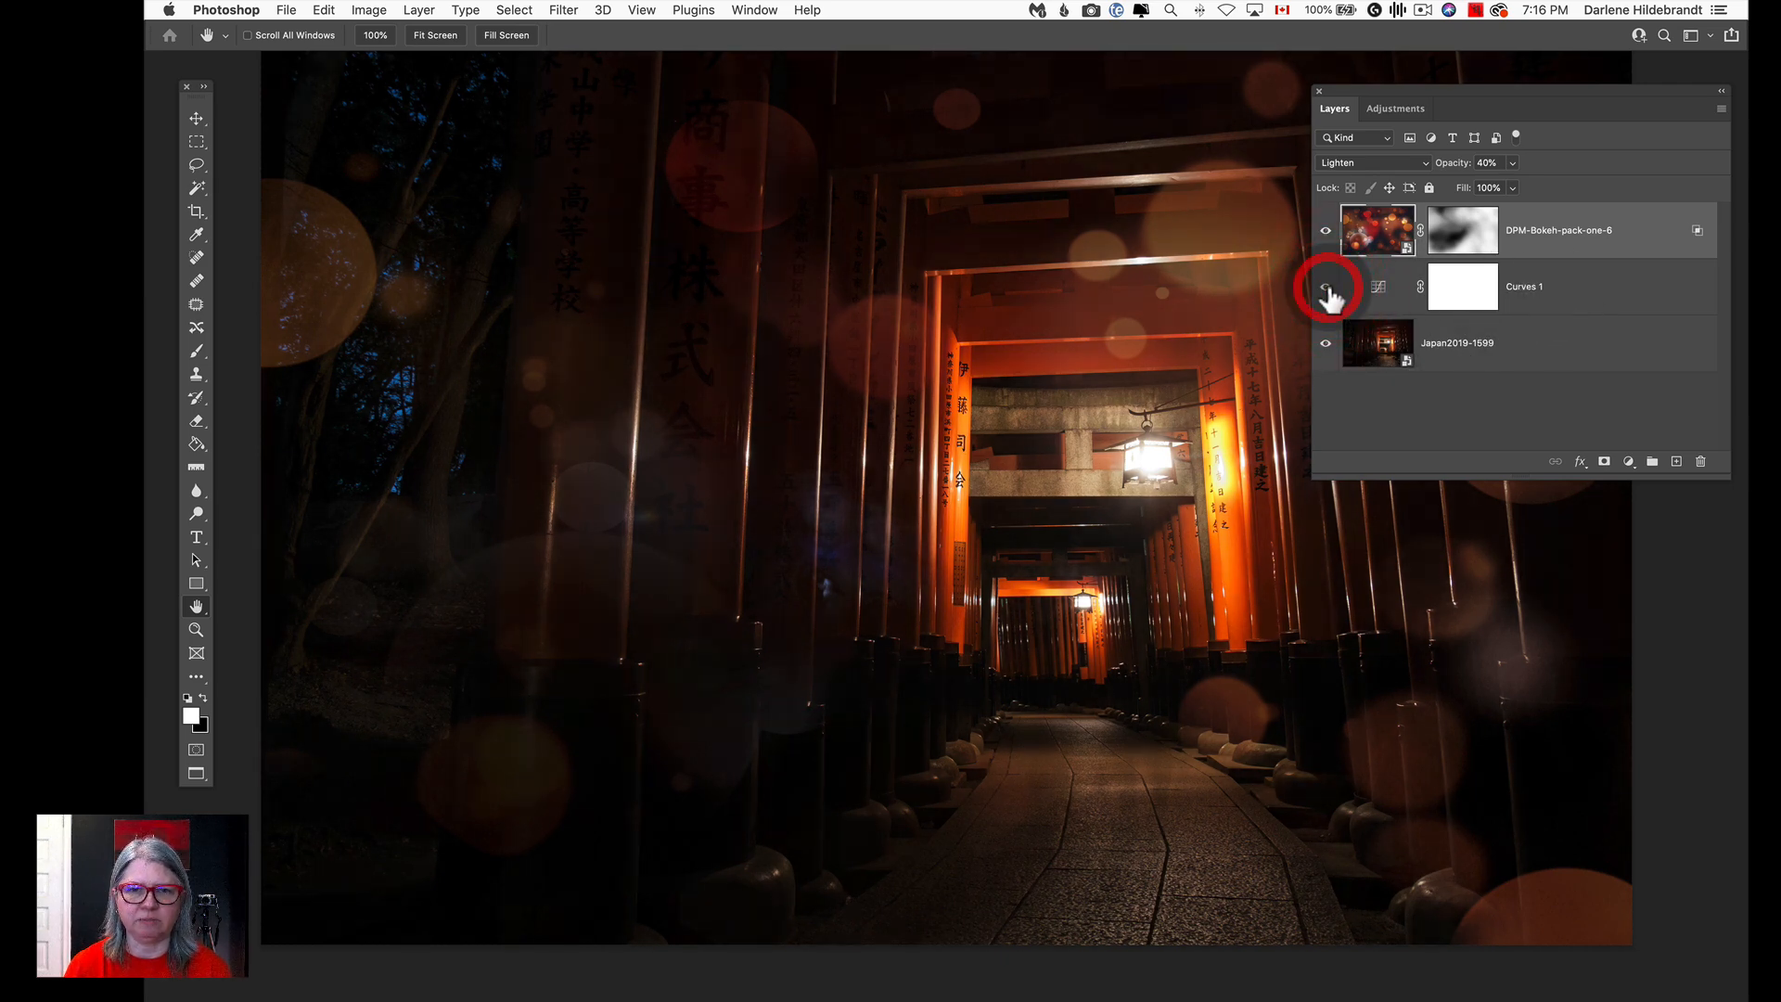
Compare the gate photo with and without the DPM-Bokeh-pack-one-6 texture layer, and narrow the layer list again.
{"action": "left_click", "coordinate": [1325, 231]}
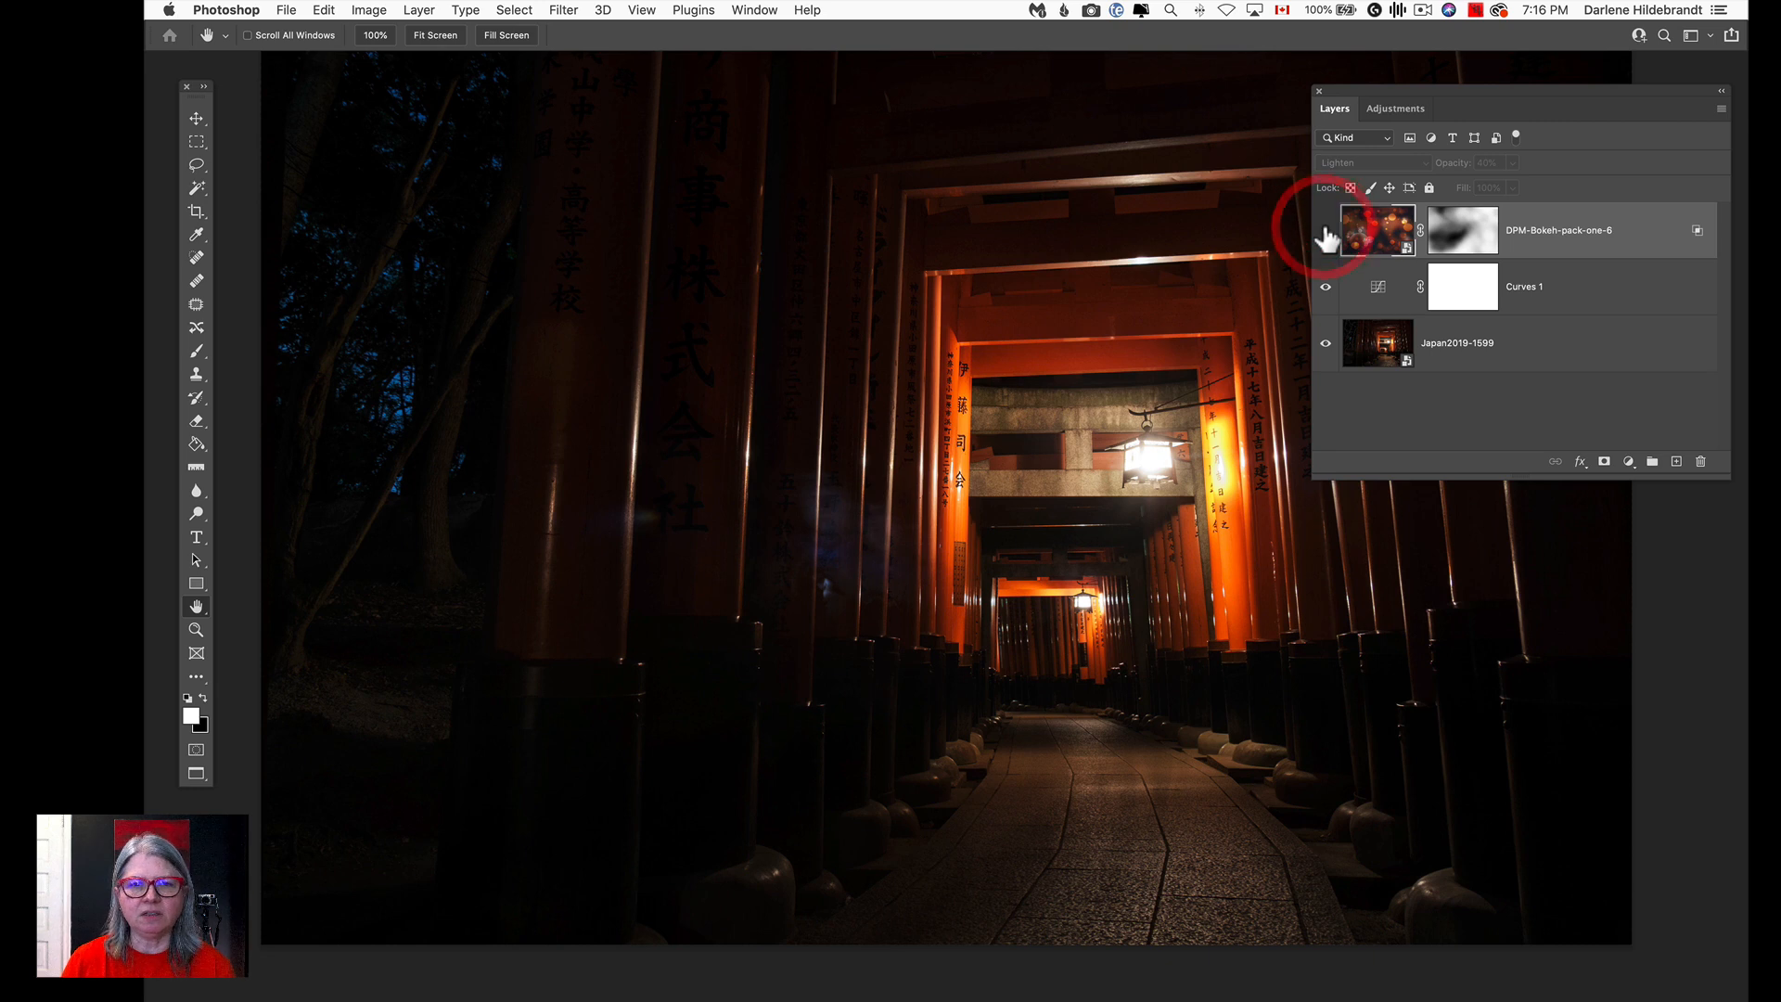
{"action": "left_click", "coordinate": [1325, 231]}
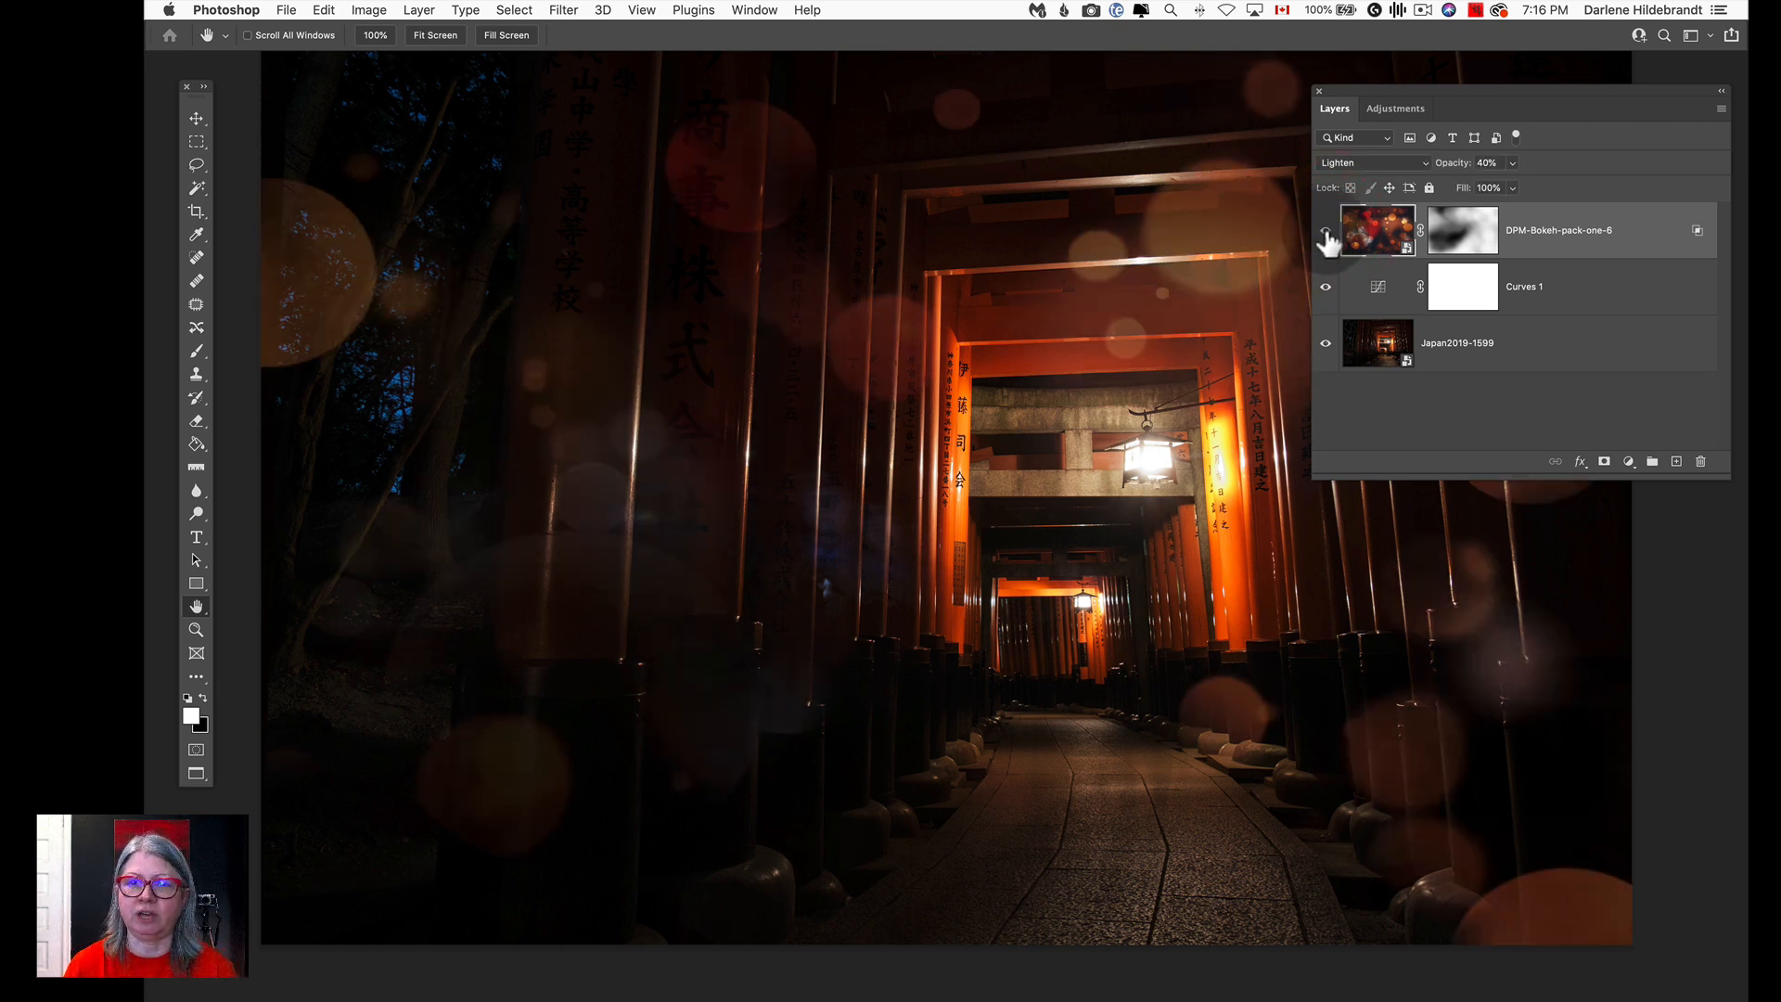
{"action": "left_click", "coordinate": [1326, 232]}
{"action": "left_click", "coordinate": [1325, 232]}
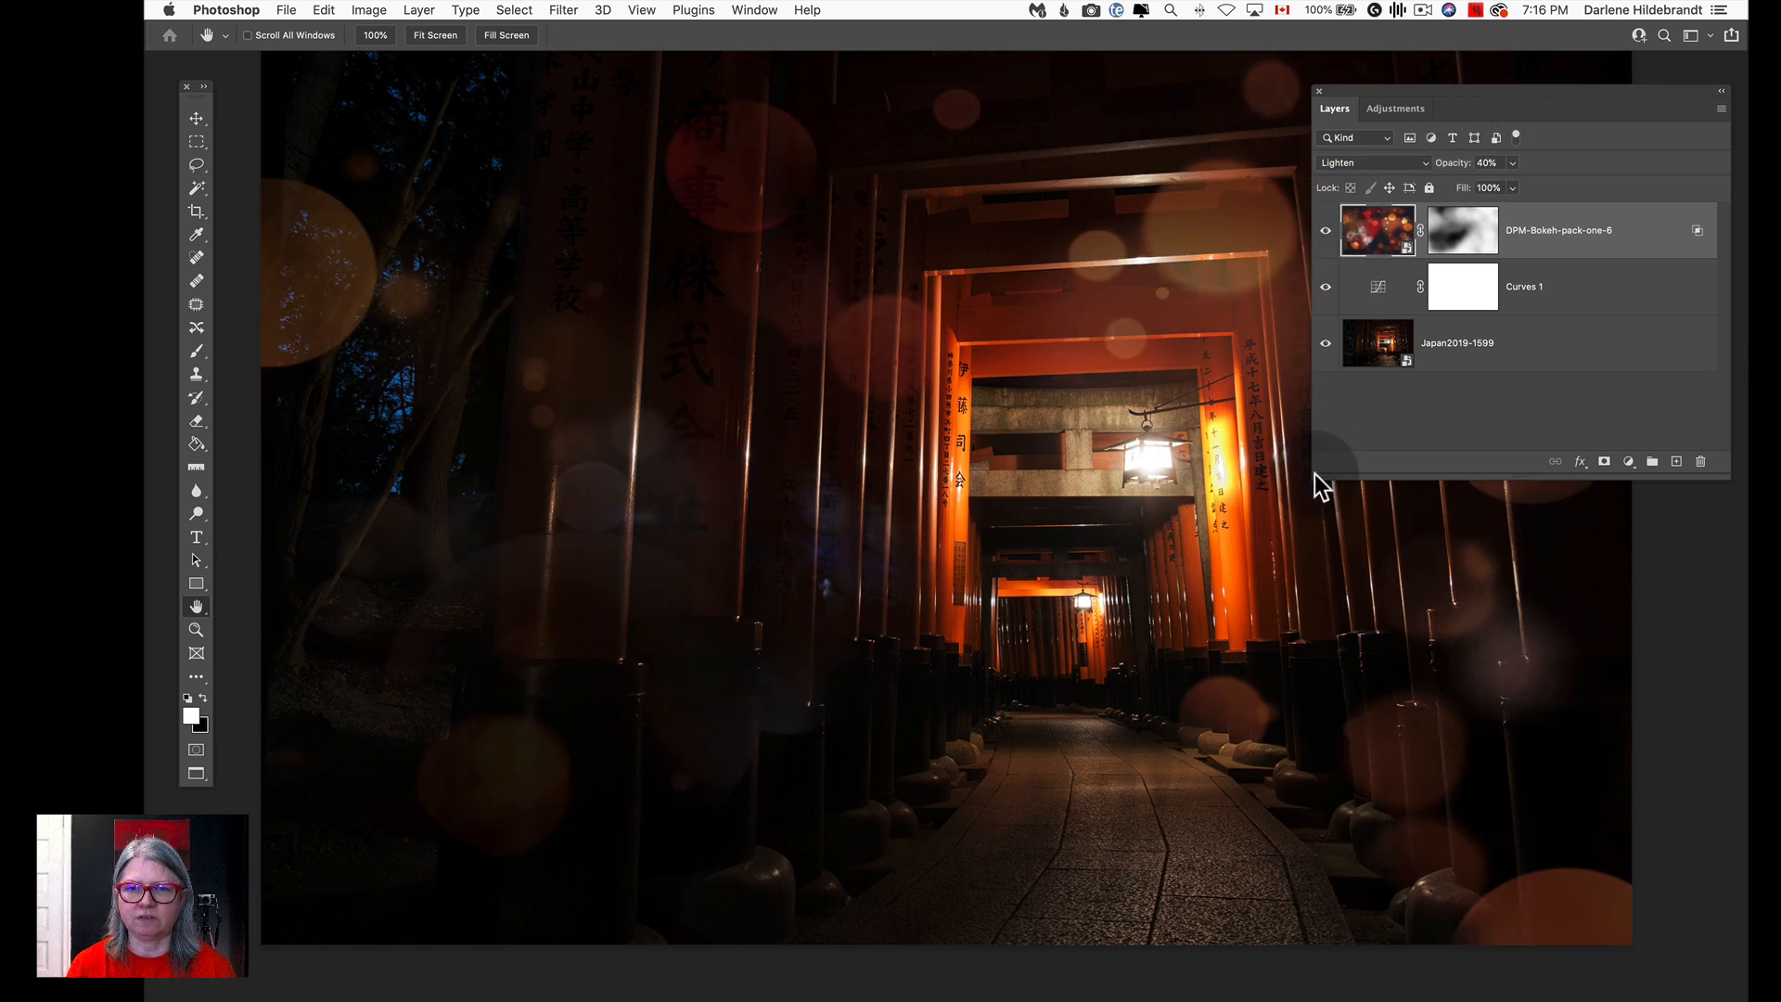
{"action": "left_click_drag", "start_coordinate": [1314, 478], "coordinate": [1534, 457]}
{"action": "scroll", "coordinate": [1246, 537], "scroll_direction": "right", "scroll_amount": 2}
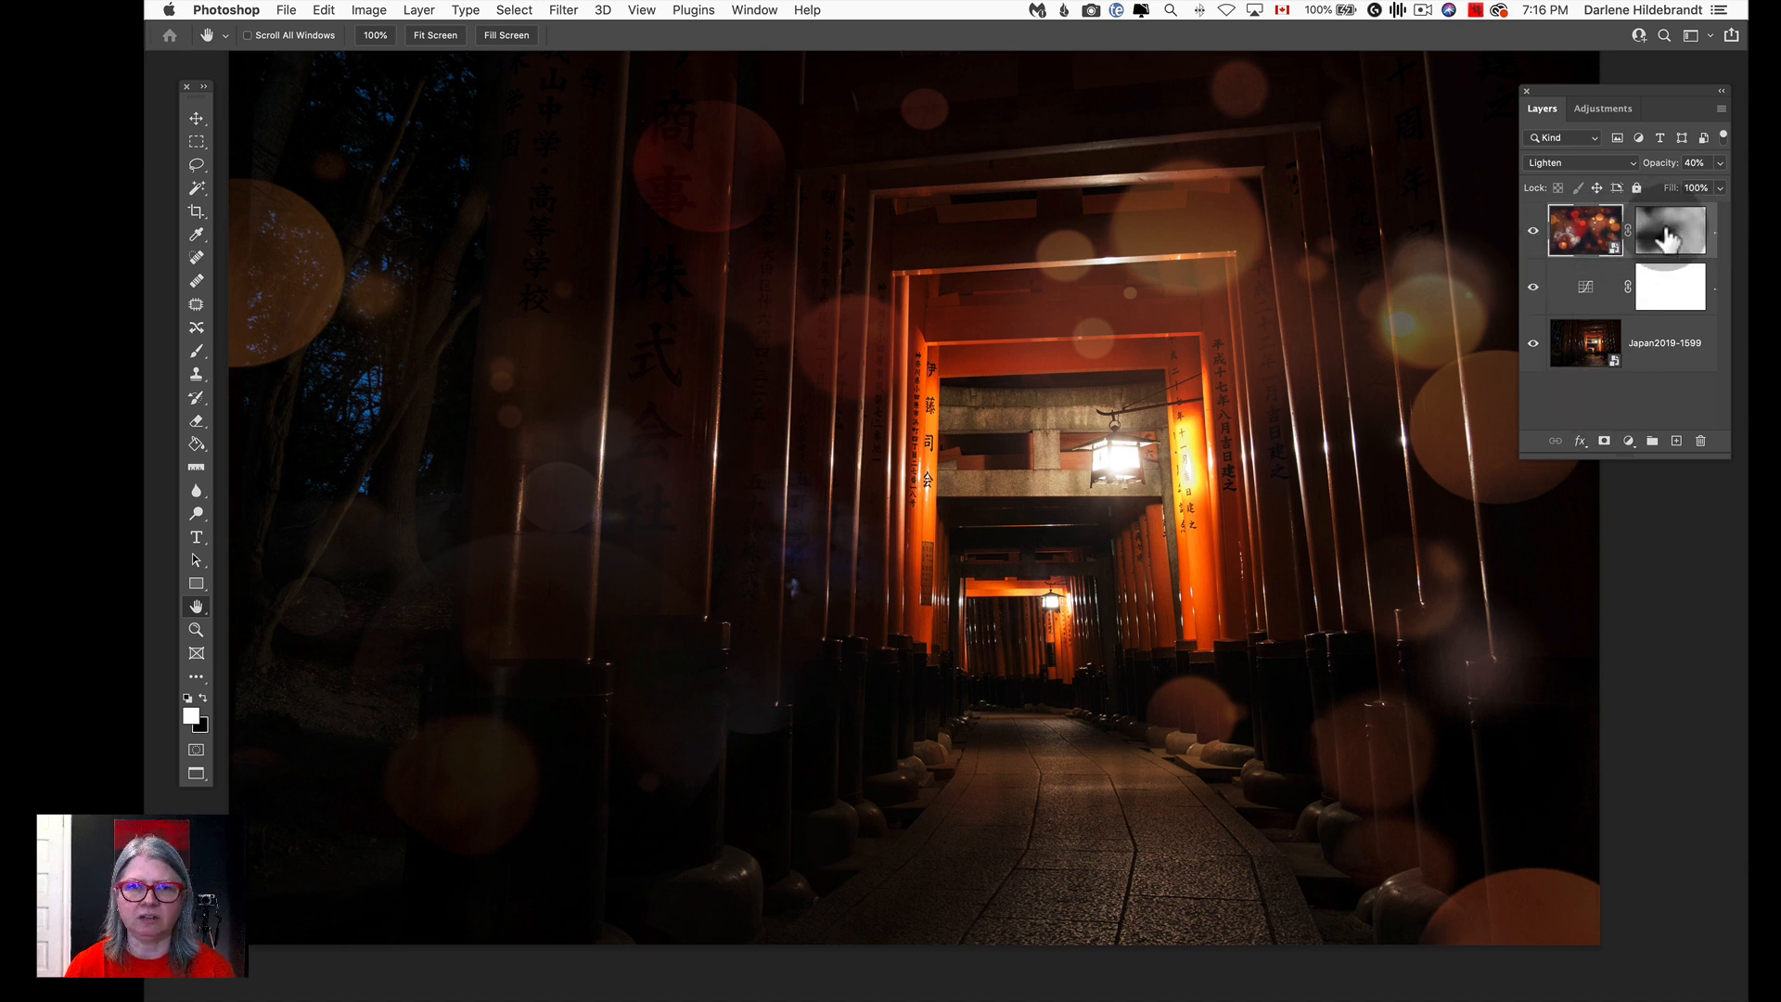
Hide the existing bokeh layer and place DPM-ultimate-bokeh-pack-23.jpg from Adobe Bridge into the gate photo document in Photoshop.
{"action": "key", "text": "super+comma"}
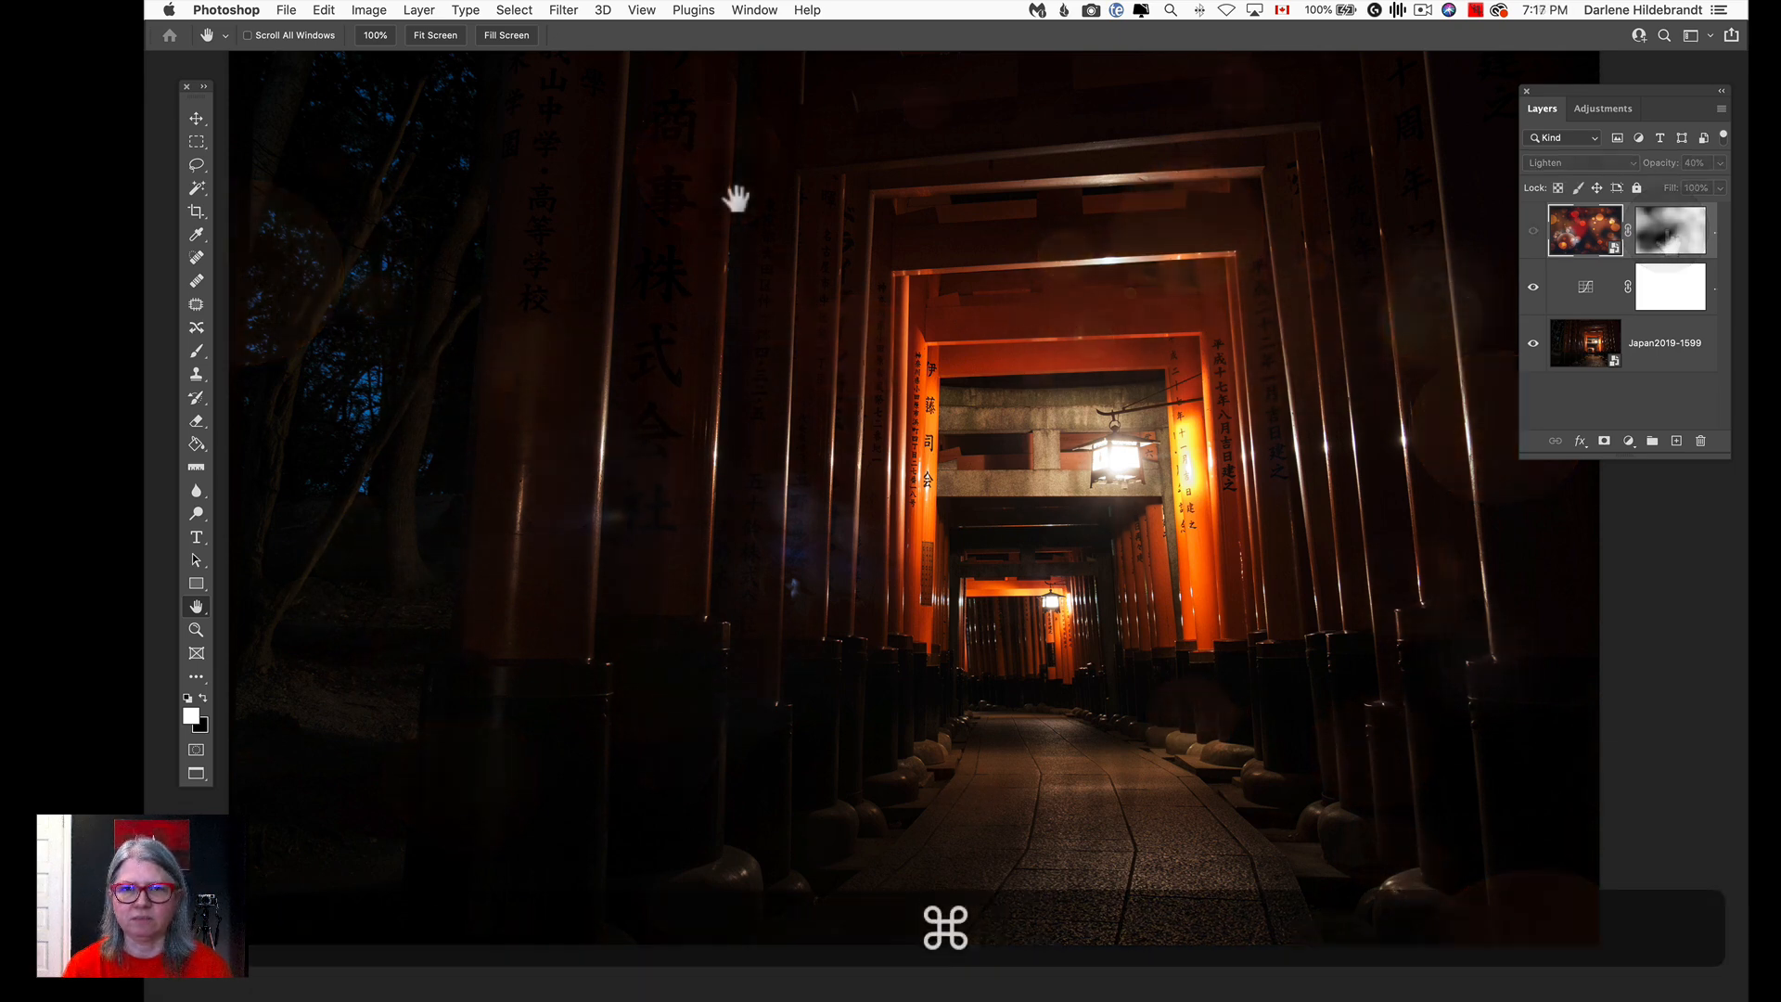
{"action": "key", "text": "super+Tab"}
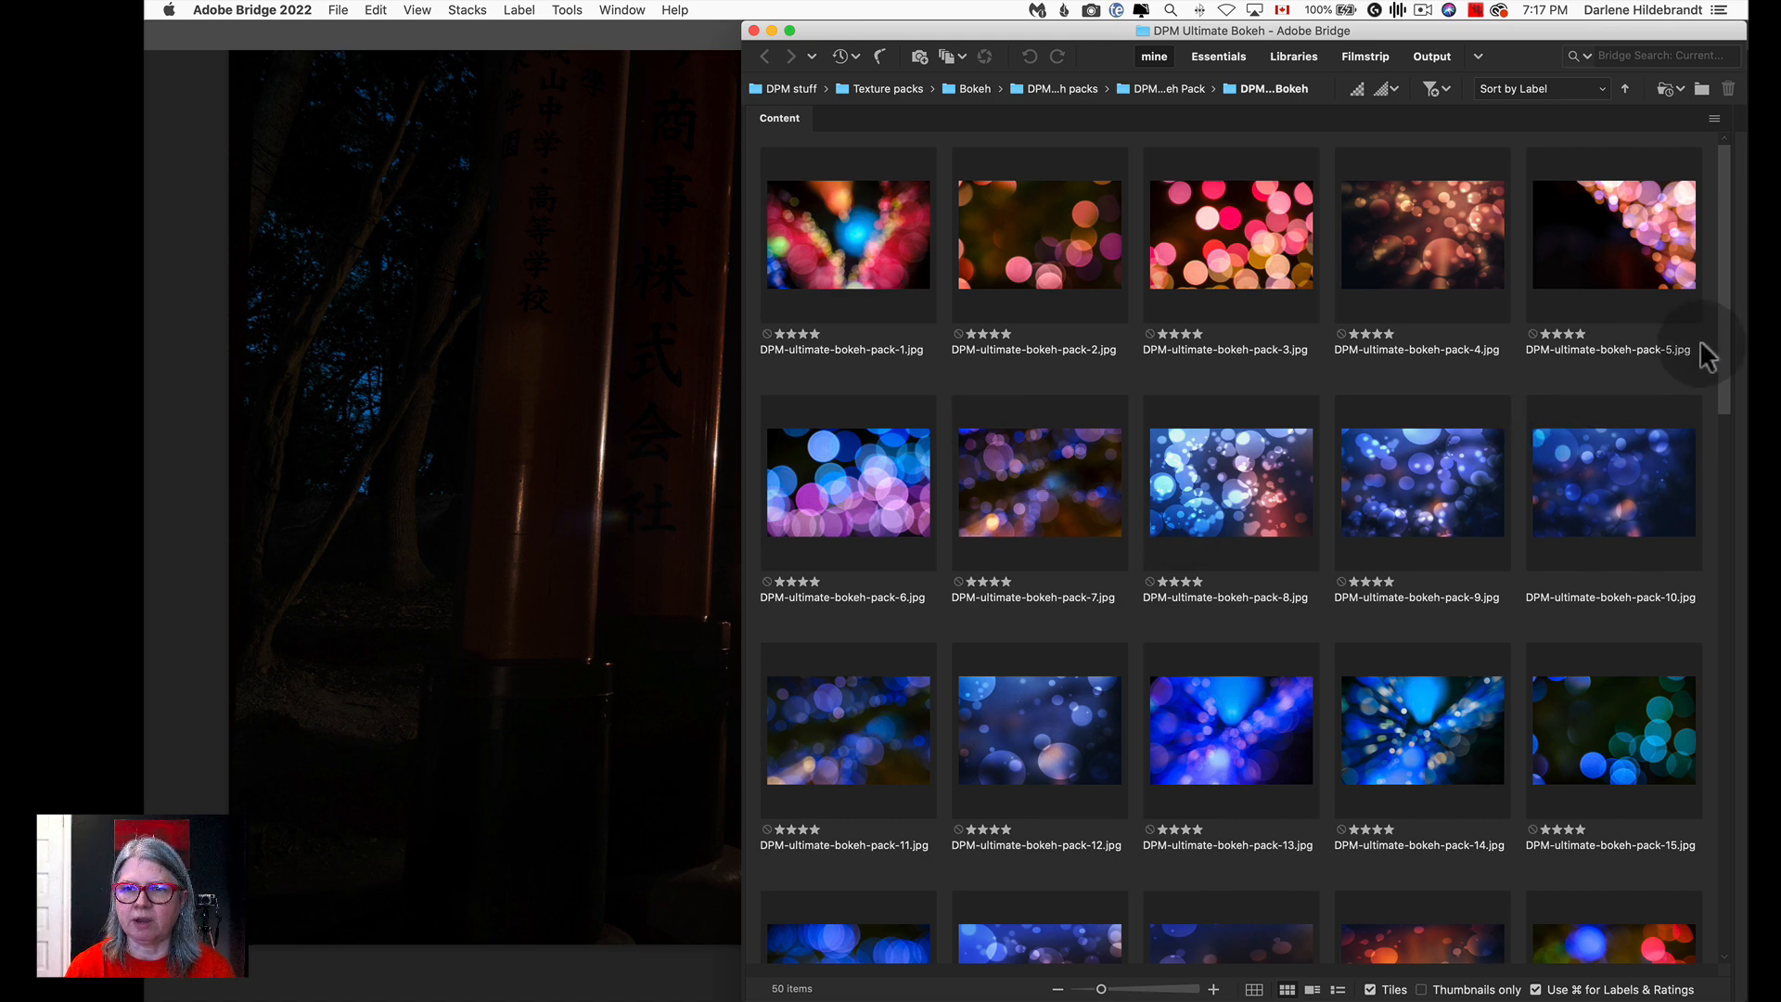
{"action": "left_click_drag", "start_coordinate": [1724, 319], "coordinate": [1724, 613]}
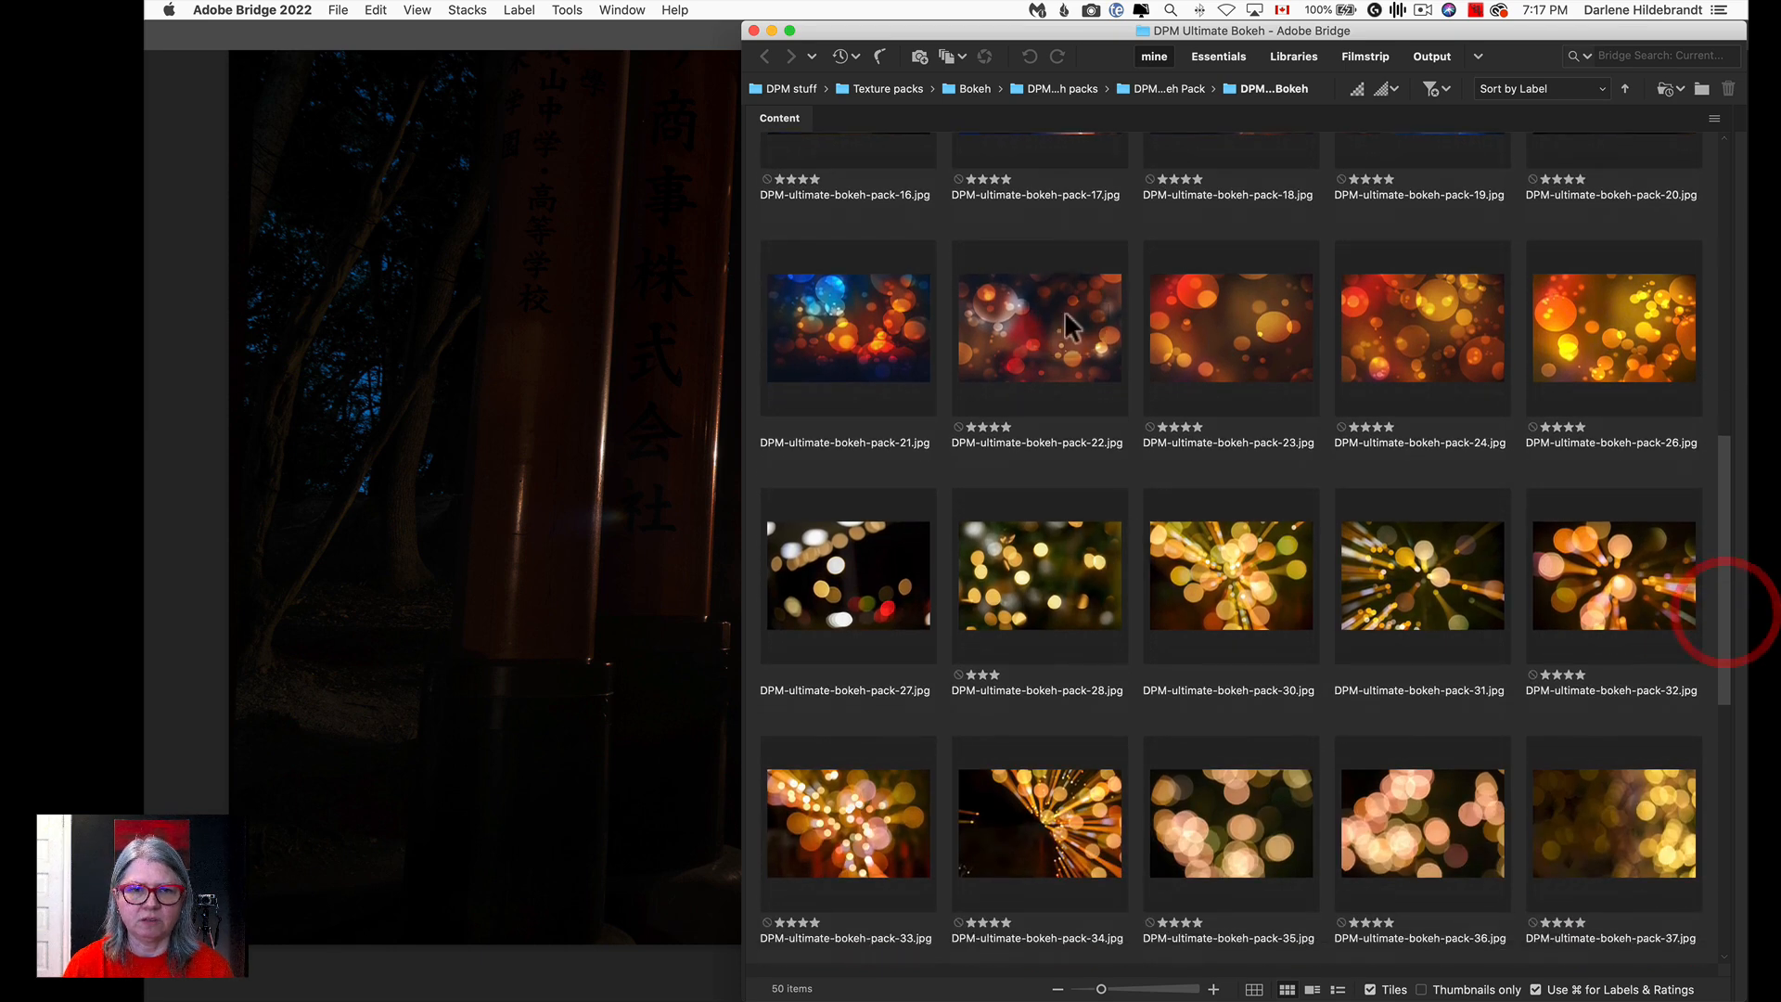
{"action": "left_click", "coordinate": [1242, 318]}
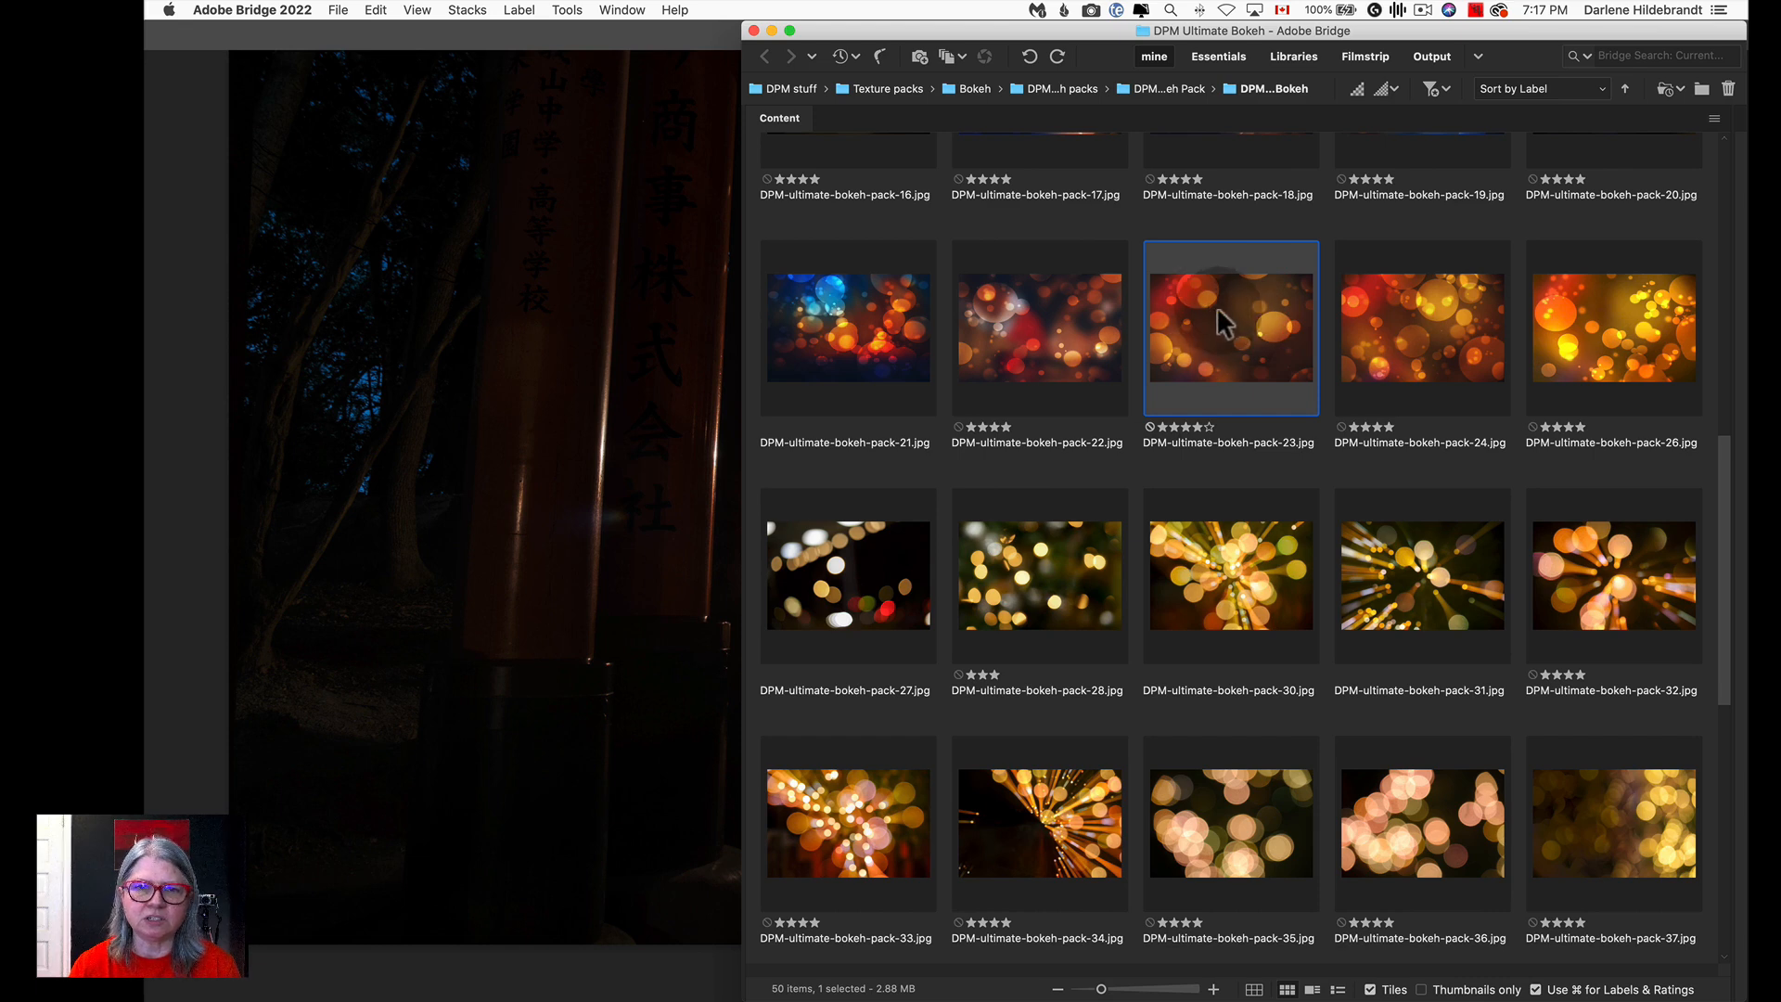
{"action": "left_click_drag", "start_coordinate": [1248, 316], "coordinate": [557, 323]}
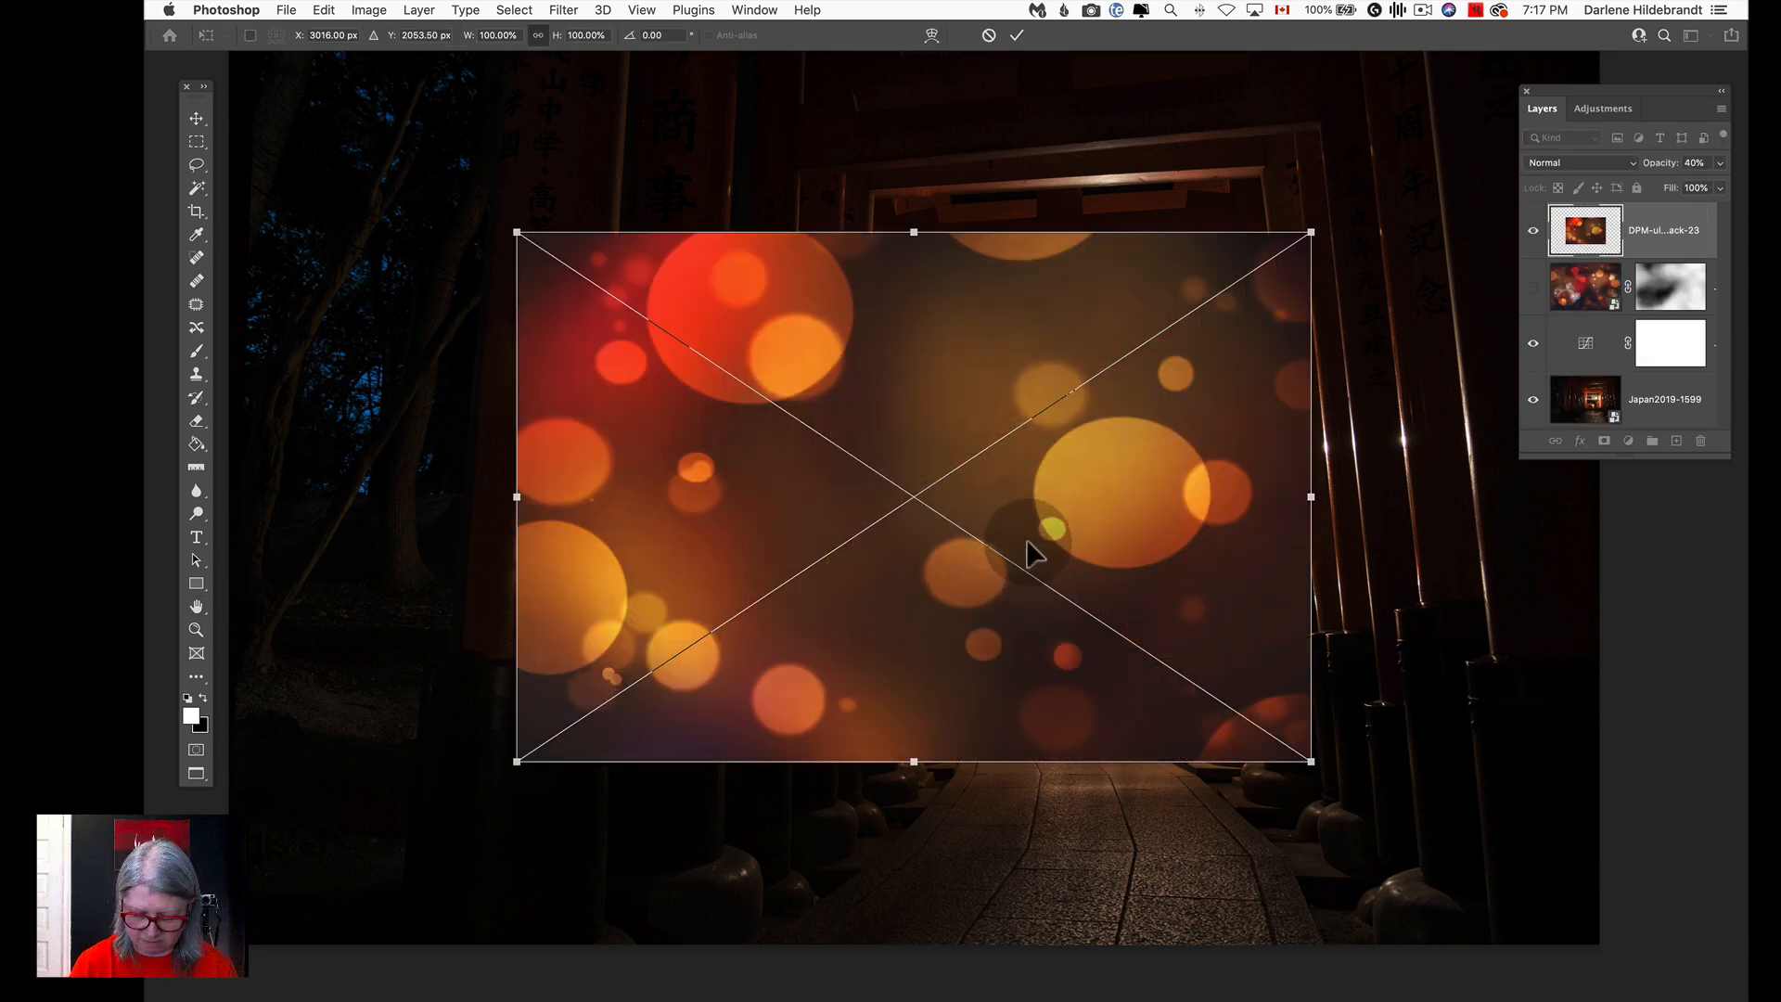
Align the placed bokeh texture with the photo's upper-left corner, scale it proportionally to 172.77% to cover the photo, and commit the placement.
{"action": "key", "text": "super+0"}
{"action": "left_click_drag", "start_coordinate": [830, 615], "coordinate": [604, 443]}
{"action": "left_click_drag", "start_coordinate": [594, 431], "coordinate": [595, 432]}
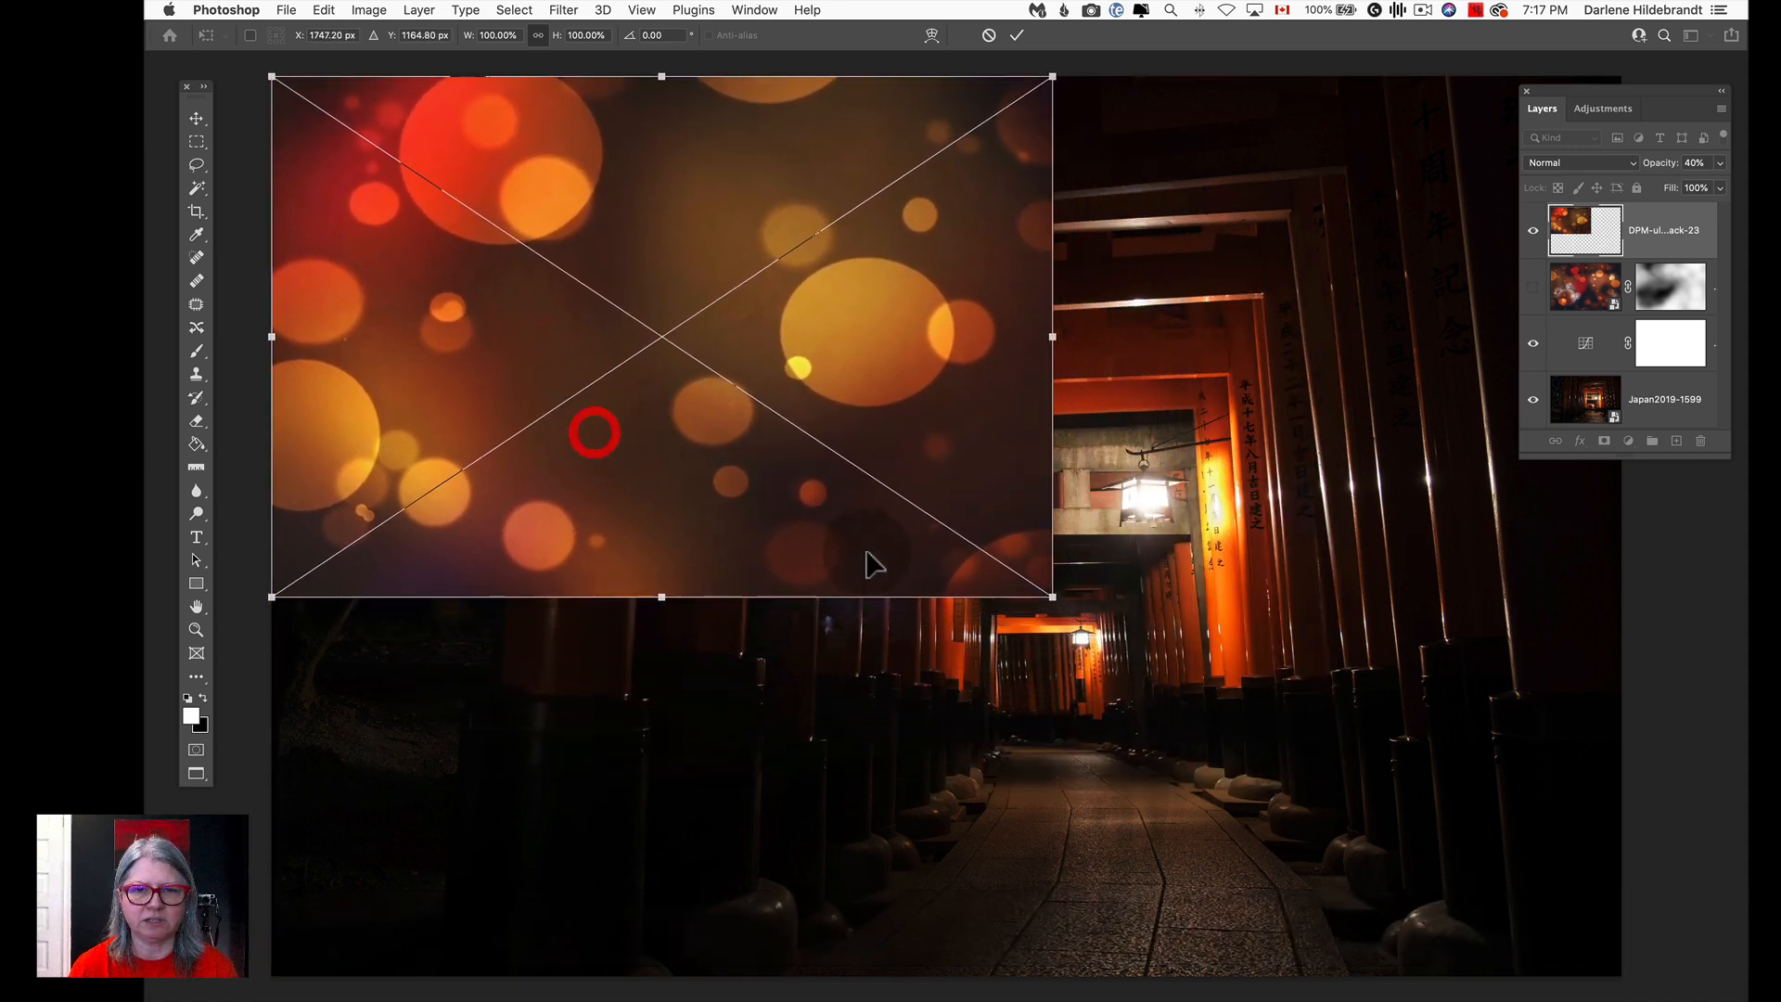
{"action": "left_click_drag", "start_coordinate": [1045, 598], "coordinate": [1543, 966]}
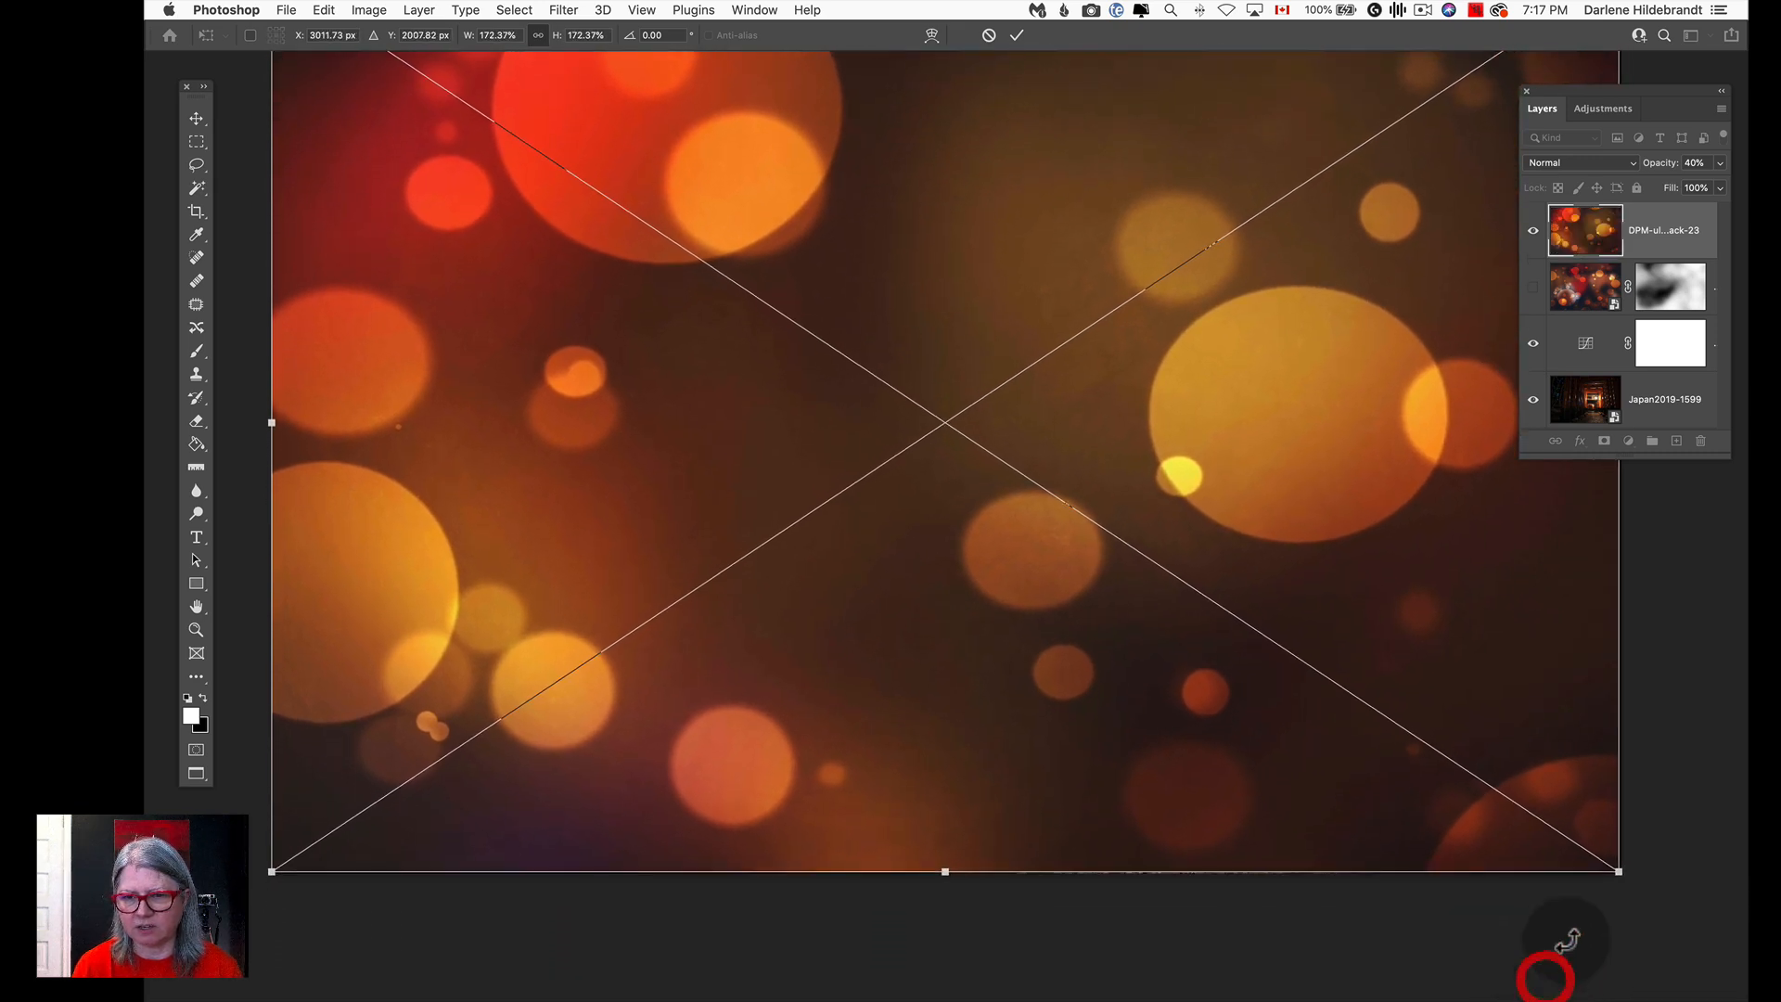
{"action": "mouse_move", "coordinate": [1625, 873]}
{"action": "left_mouse_down"}
{"action": "mouse_move", "coordinate": [1606, 856]}
{"action": "mouse_move", "coordinate": [1622, 872]}
{"action": "left_mouse_up"}
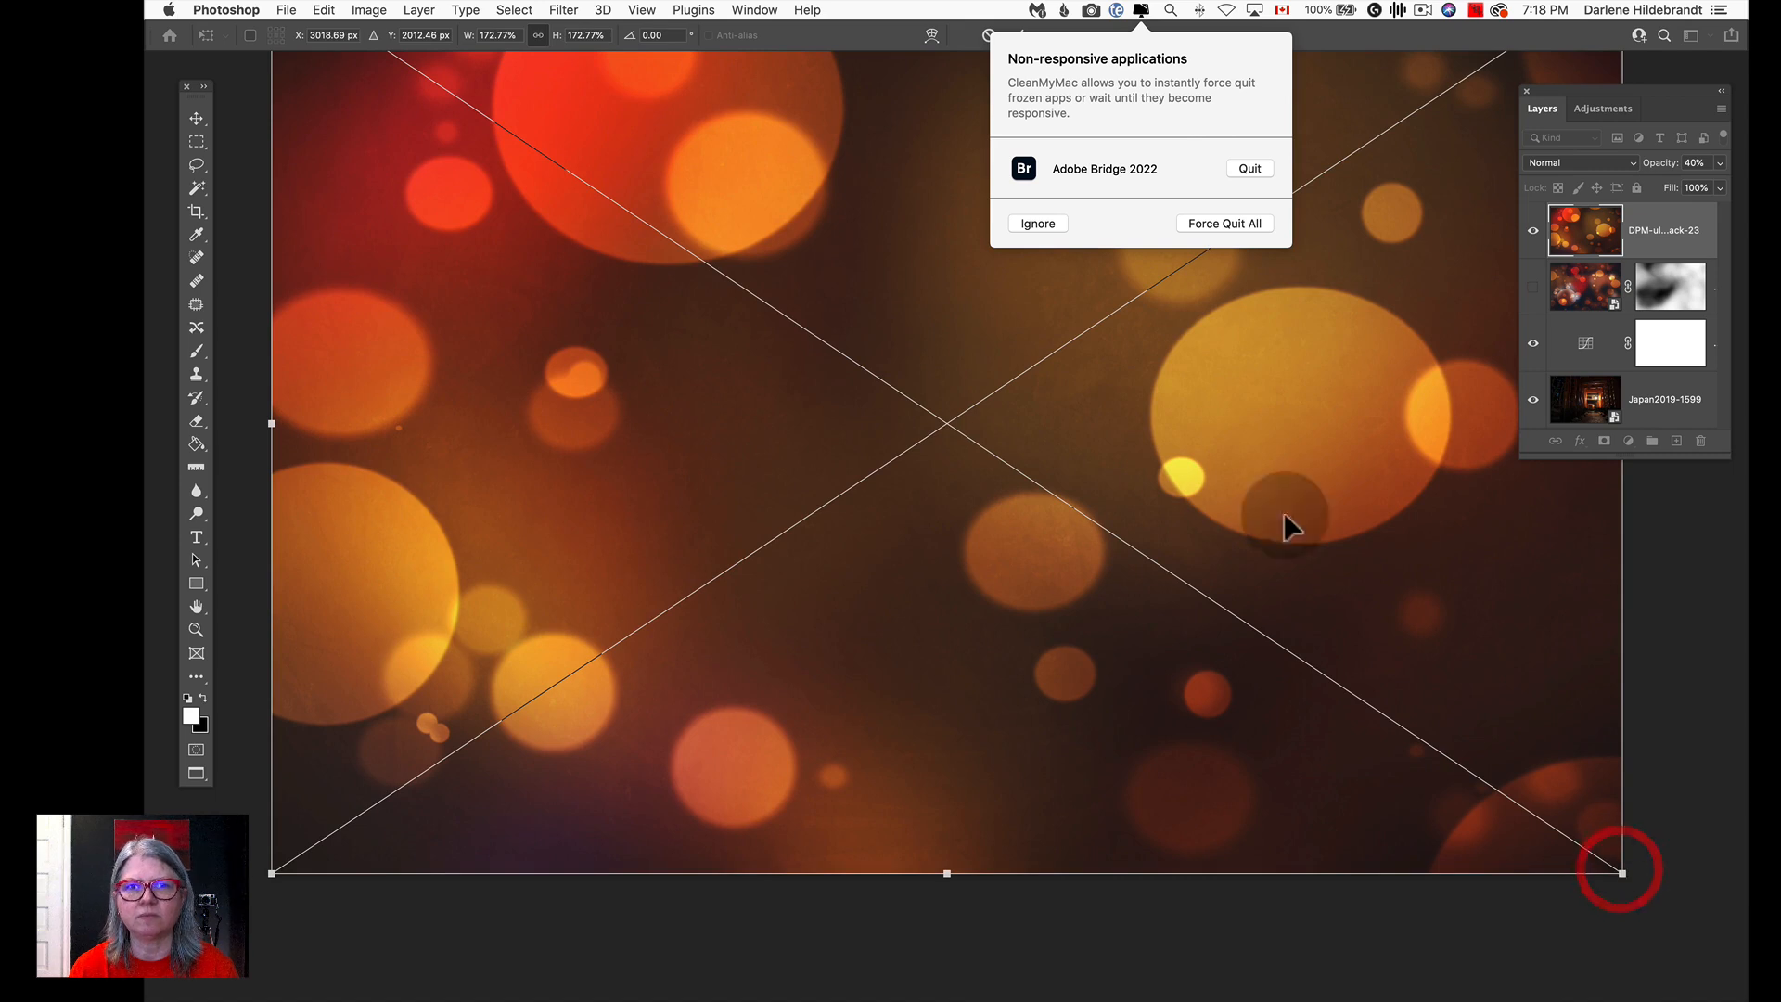
{"action": "left_click", "coordinate": [1100, 220]}
{"action": "left_click", "coordinate": [1055, 223]}
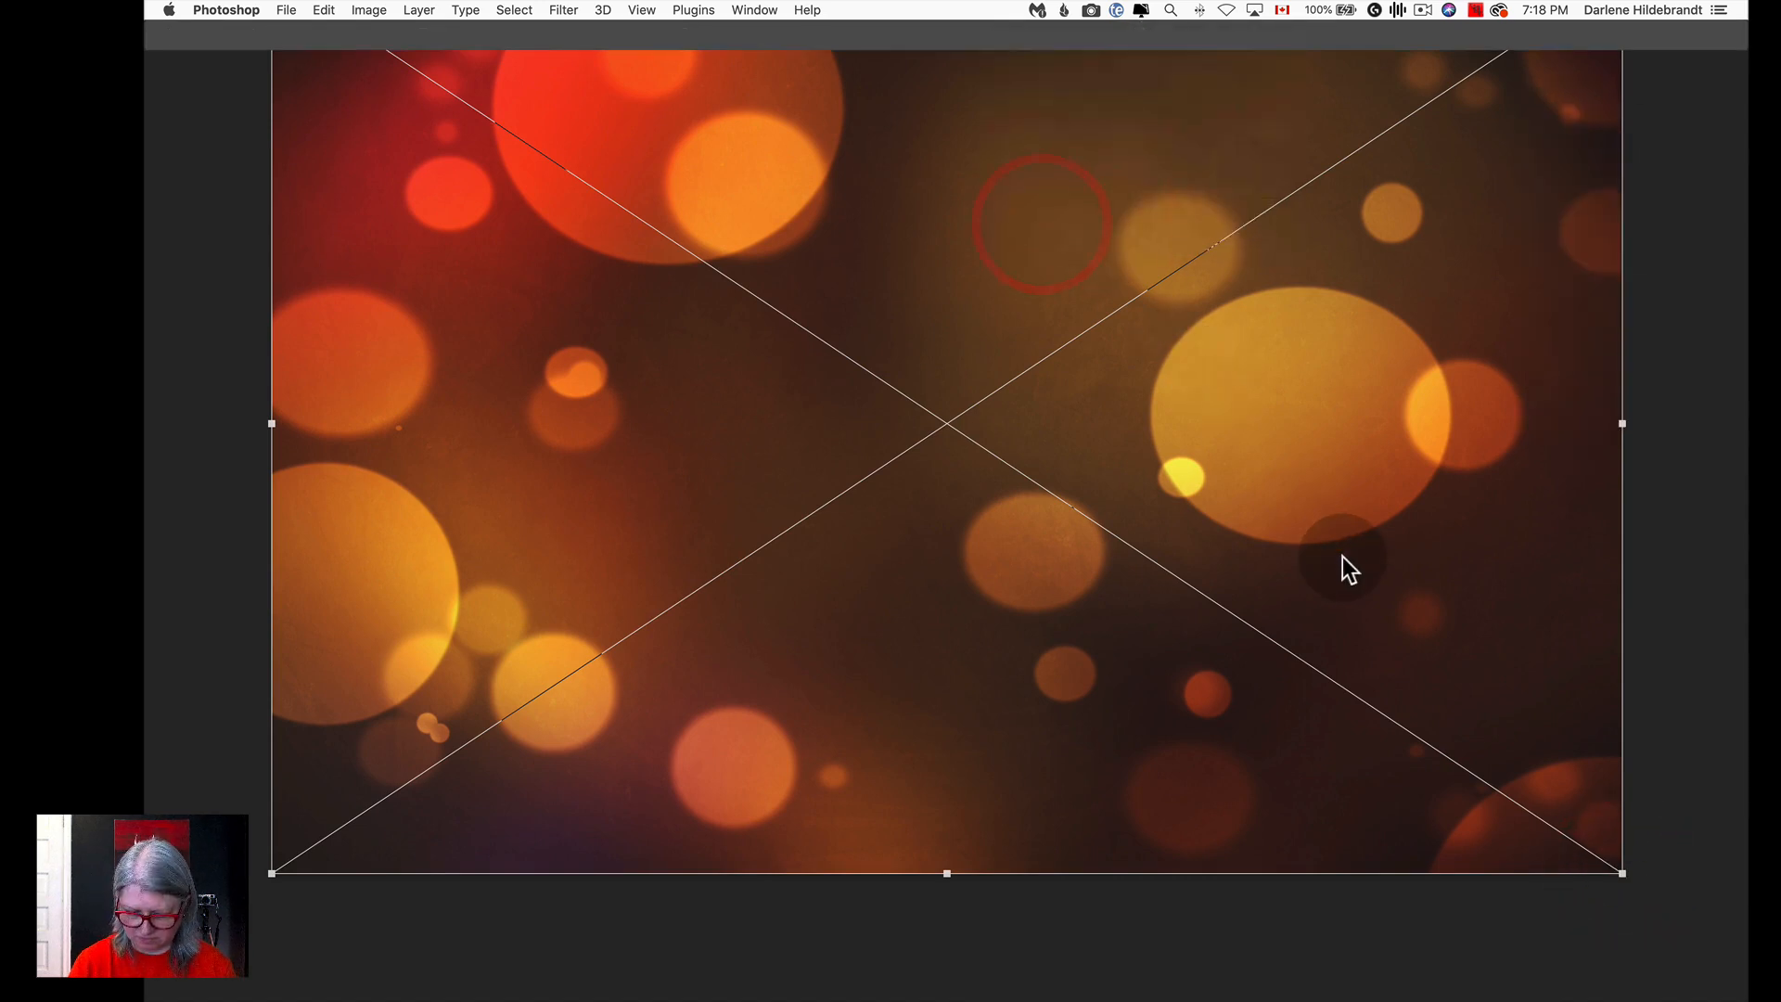
{"action": "key", "text": "Return"}
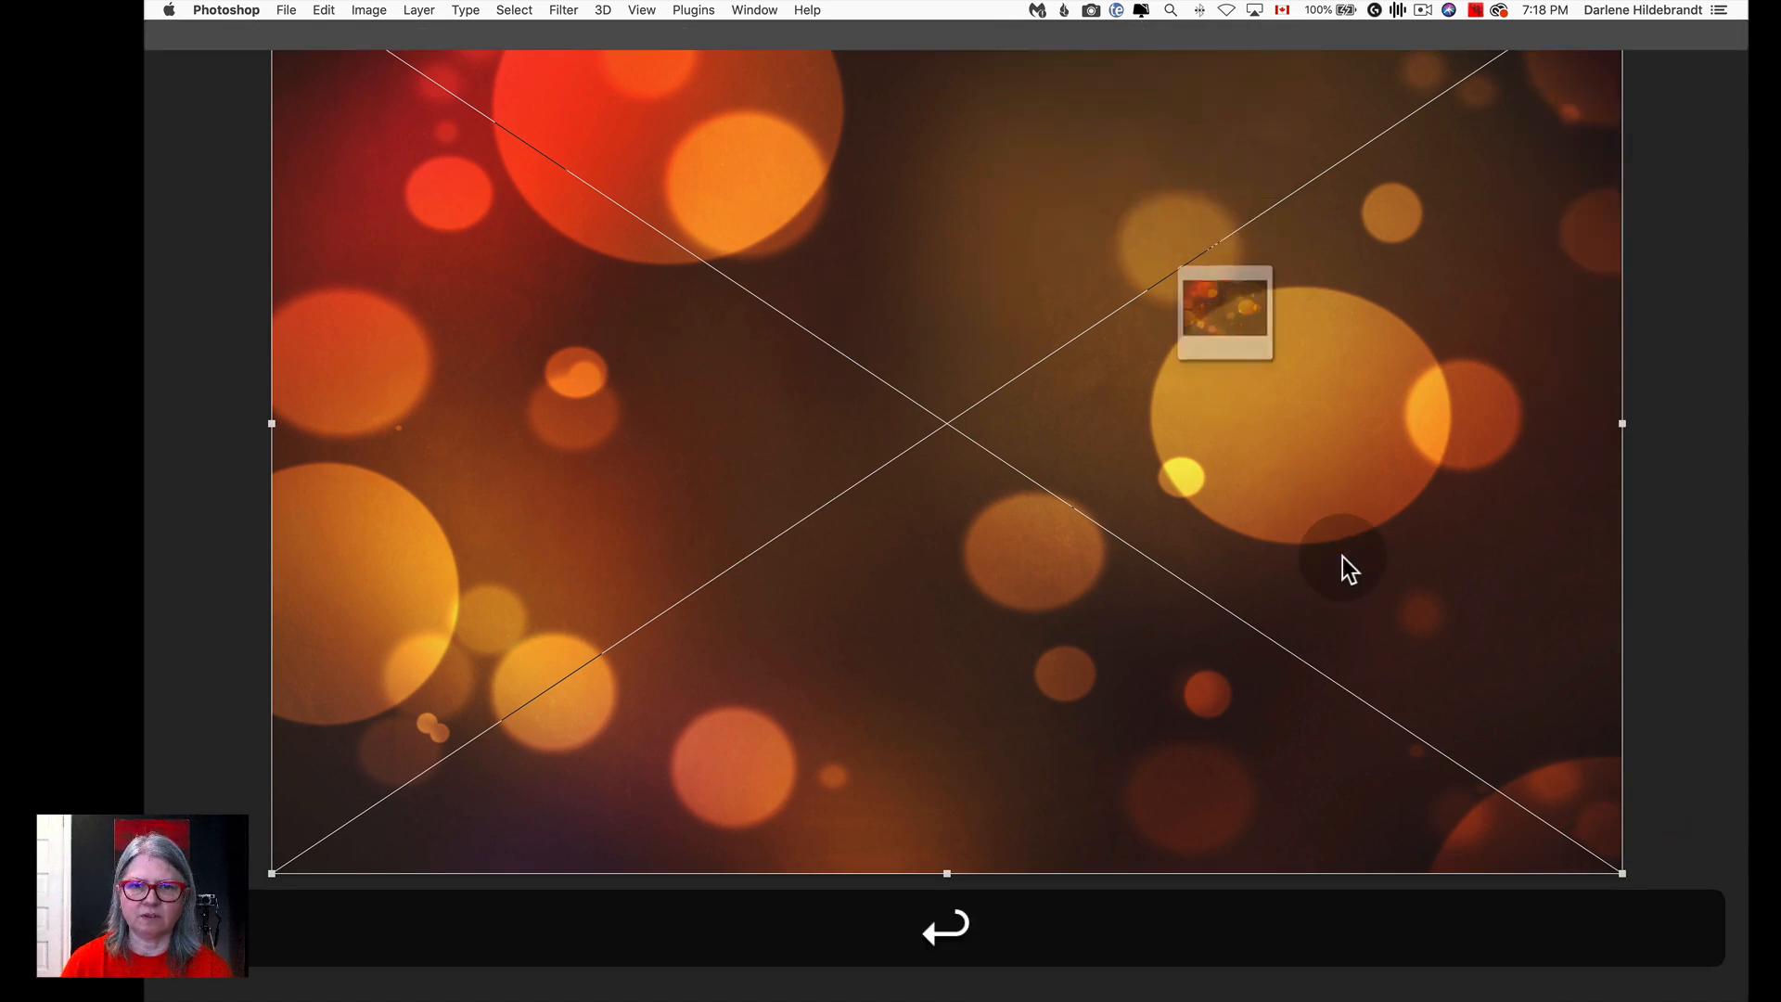
{"action": "left_click", "coordinate": [1647, 406]}
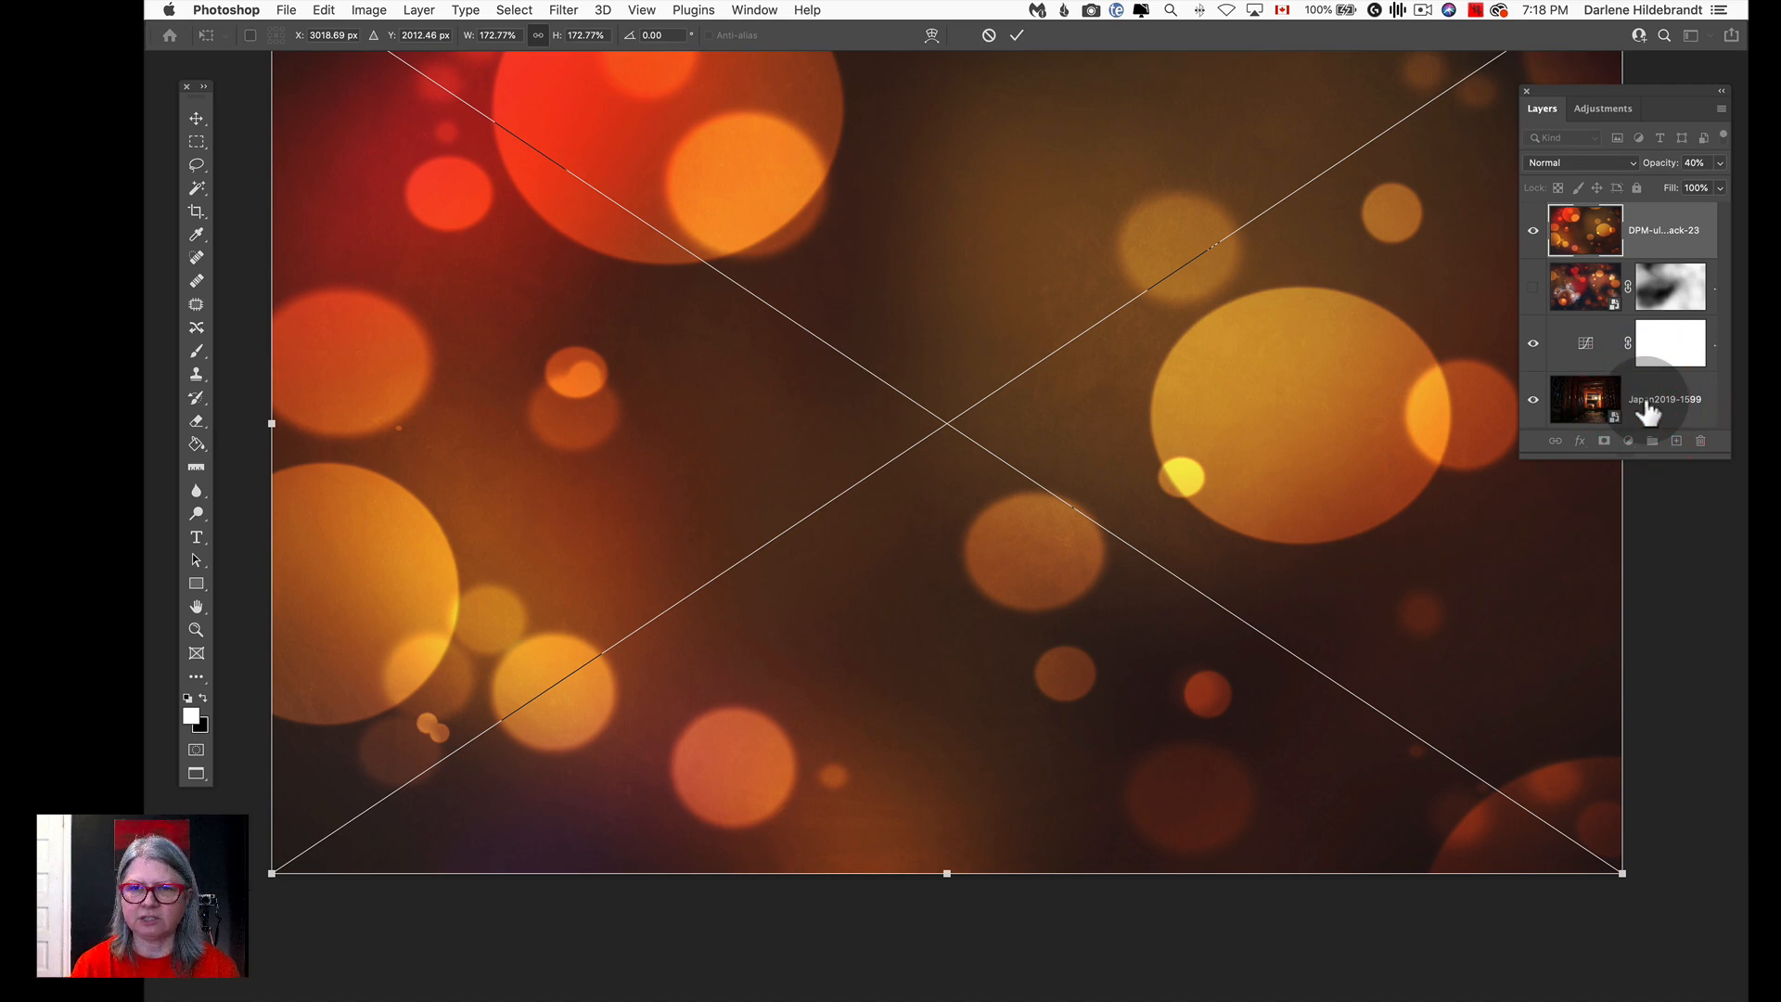
{"action": "key", "text": "Return"}
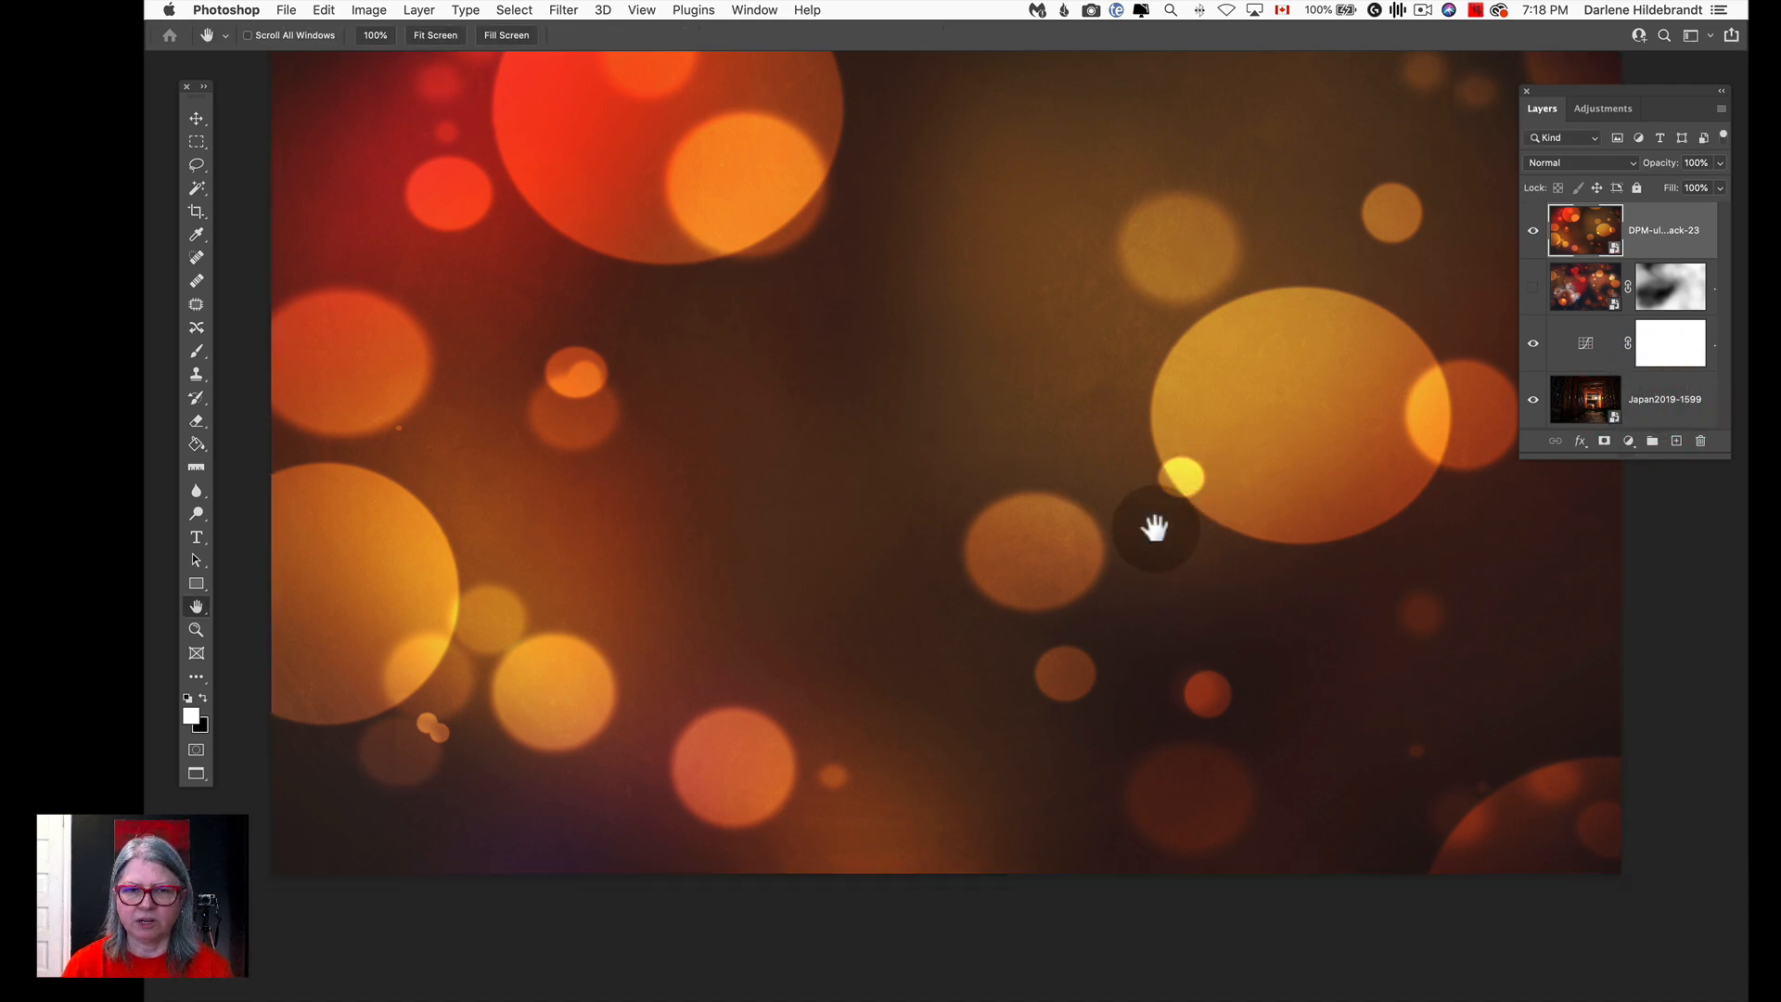
Set the blending mode of the DPM-ultimate-bokeh-pack-23 texture layer to Lighten.
{"action": "scroll", "coordinate": [1155, 529], "scroll_direction": "up", "scroll_amount": 5}
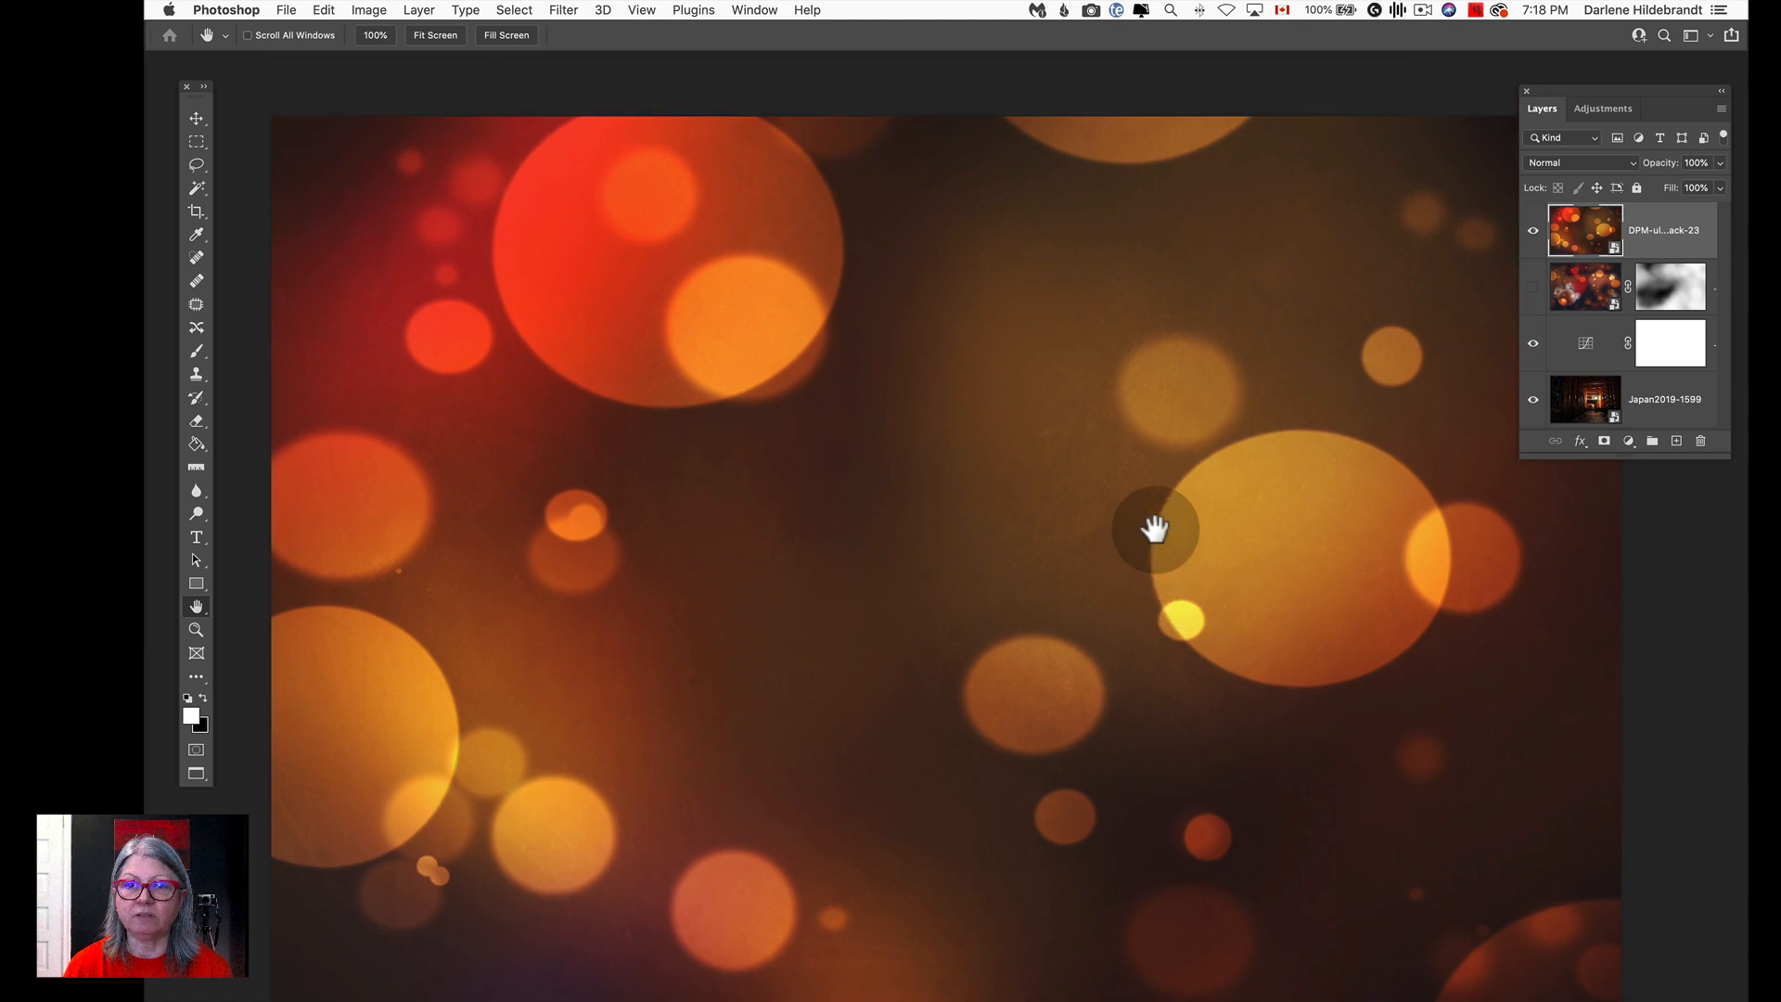
{"action": "scroll", "coordinate": [1155, 529], "scroll_direction": "down", "scroll_amount": 1}
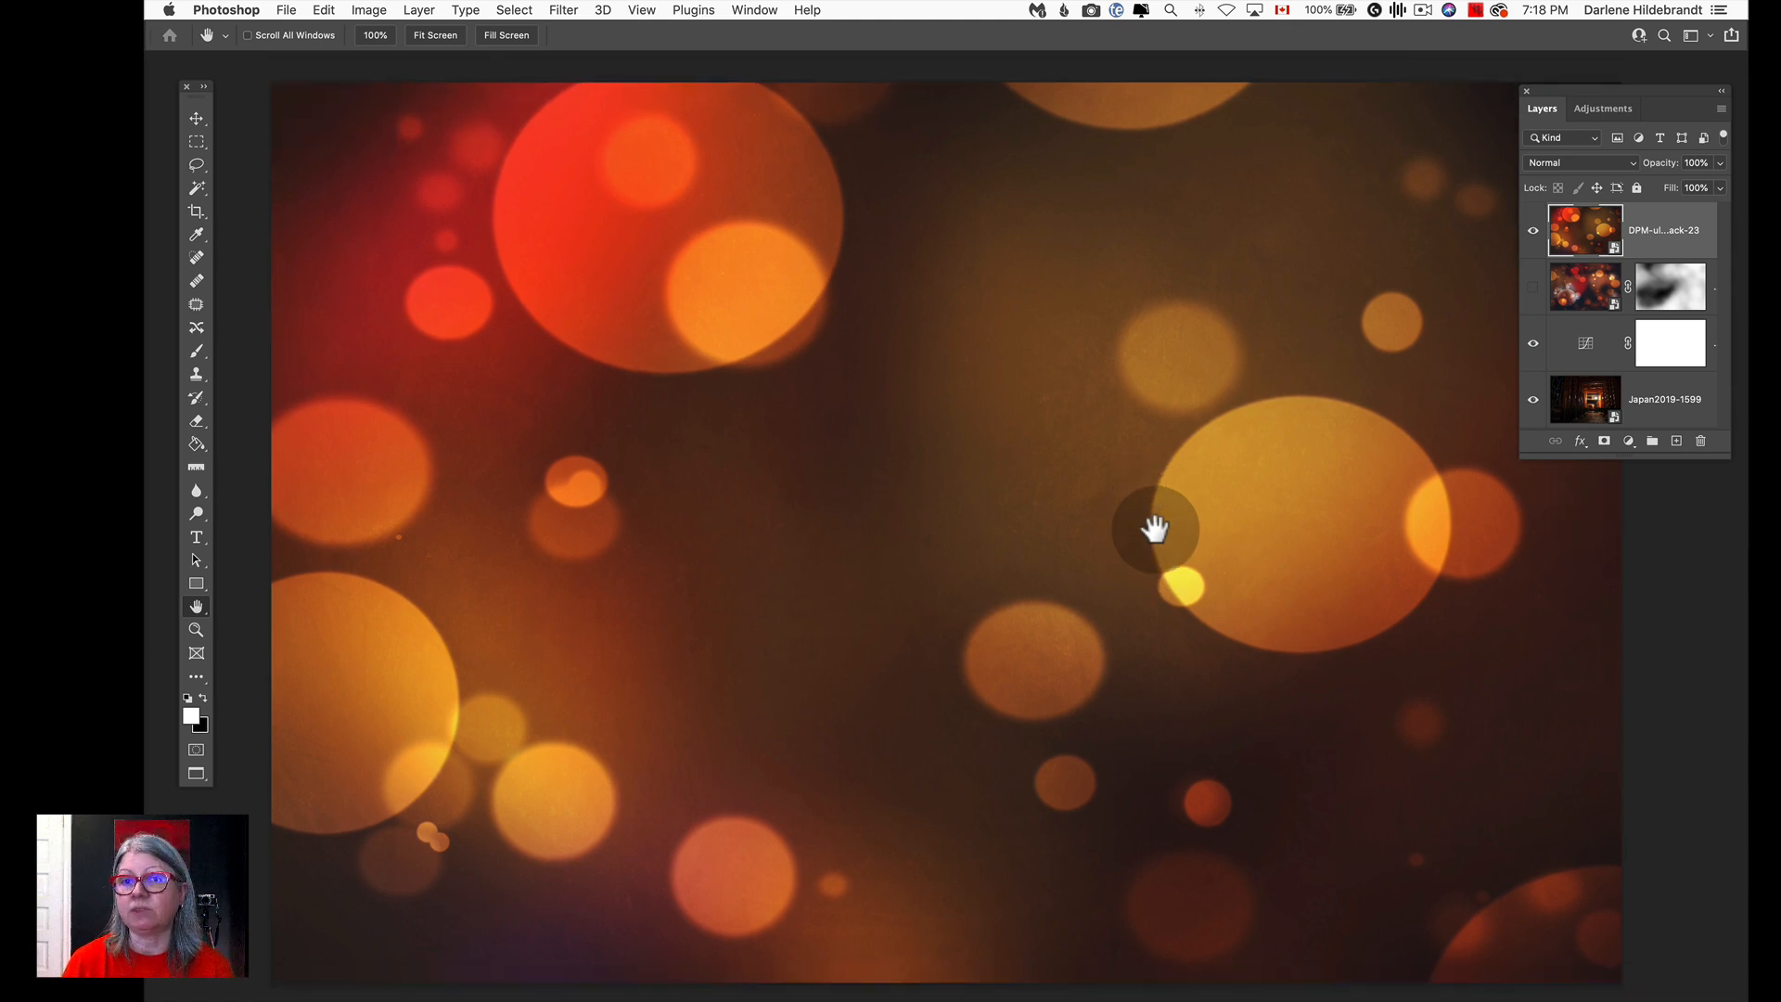
{"action": "left_click", "coordinate": [1590, 164]}
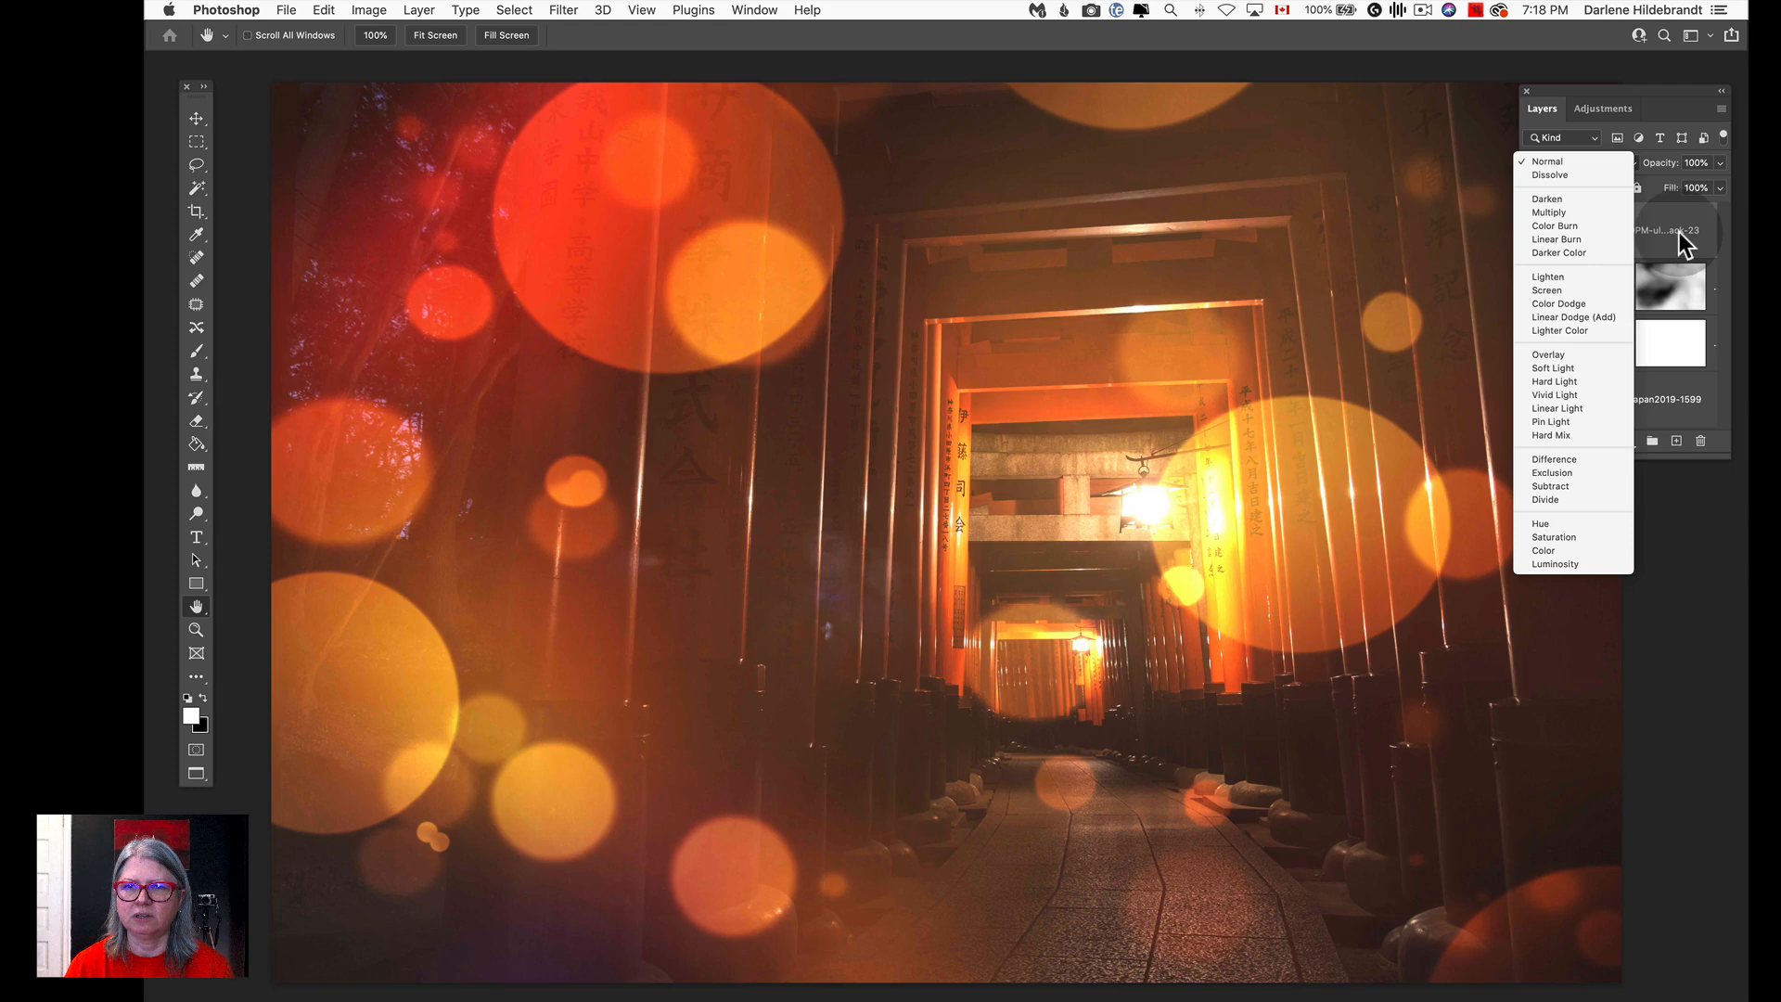
{"action": "left_click", "coordinate": [1682, 233]}
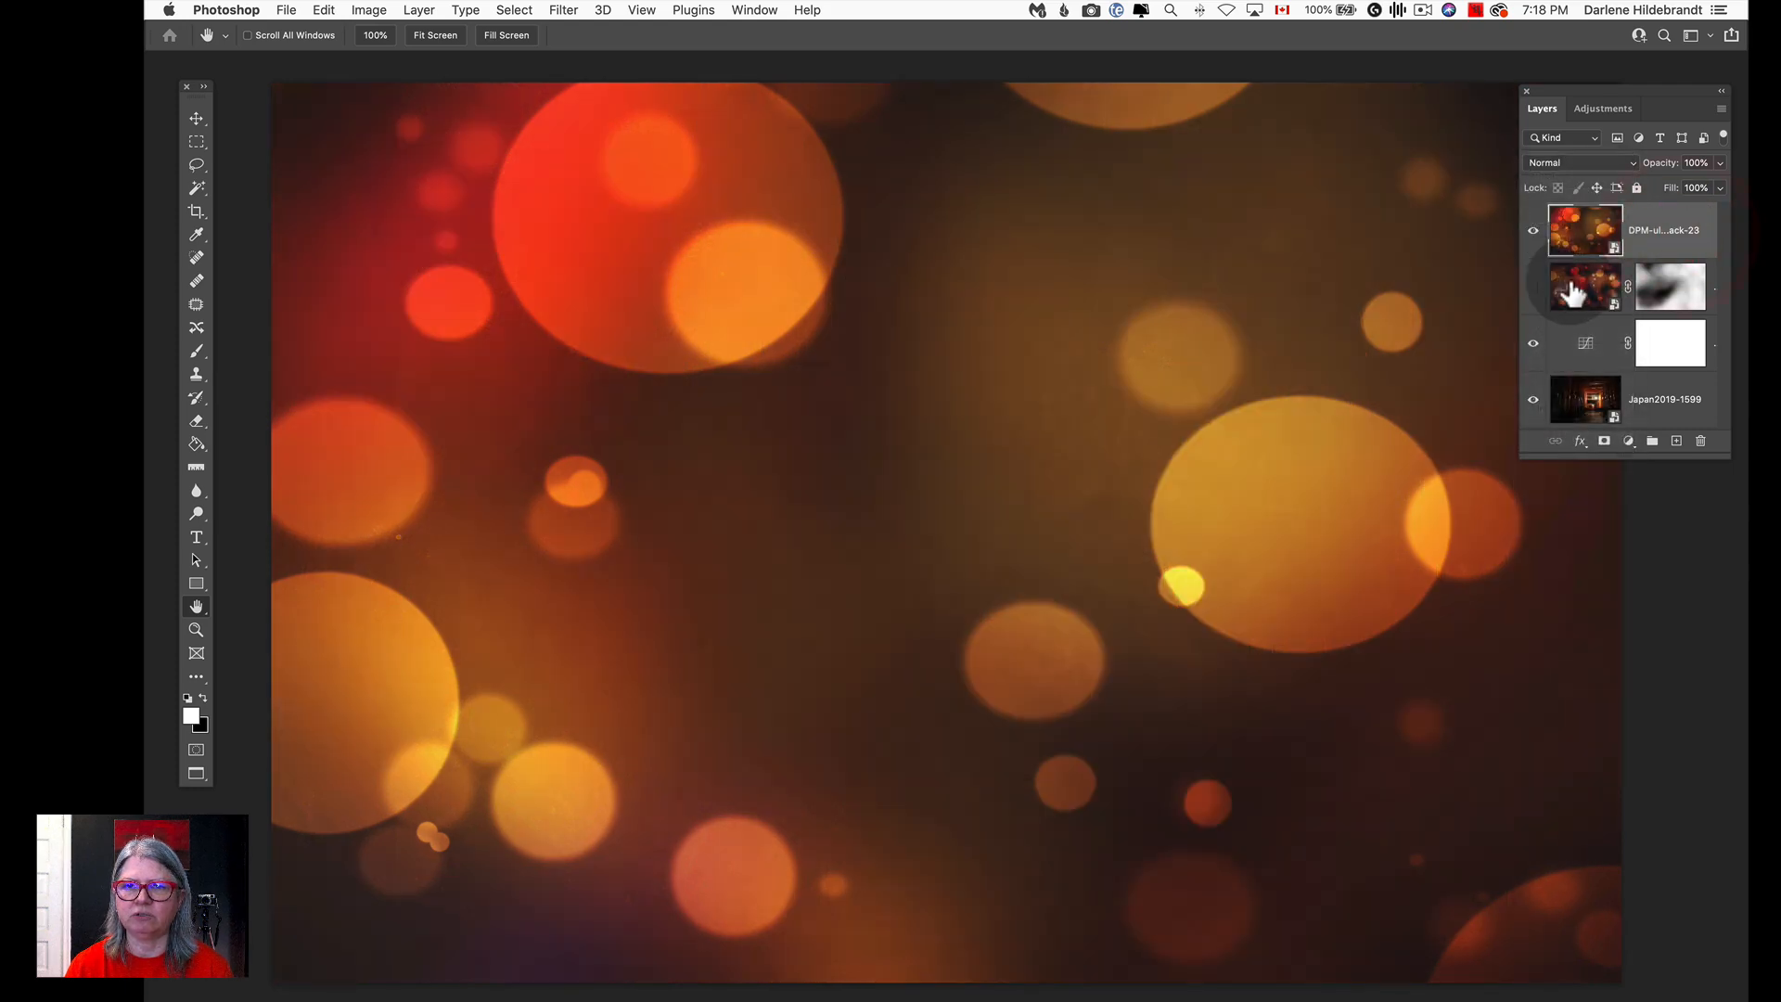
{"action": "left_click", "coordinate": [1571, 284]}
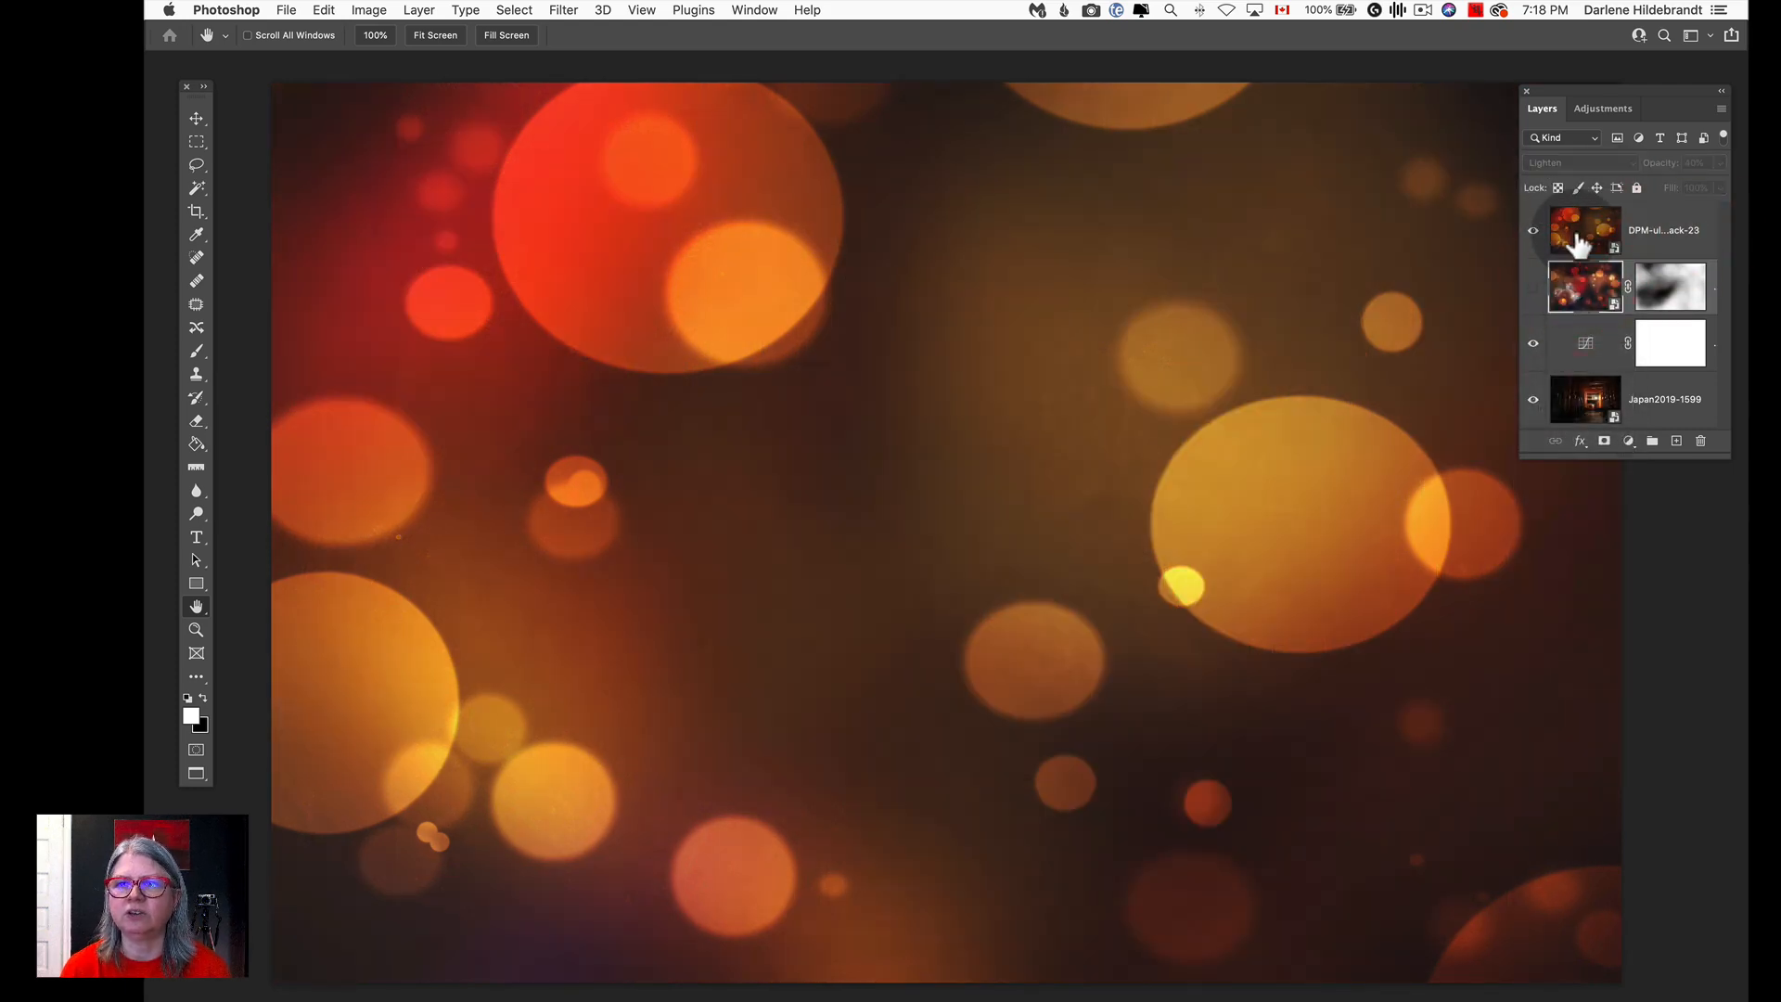
{"action": "left_click", "coordinate": [1576, 243]}
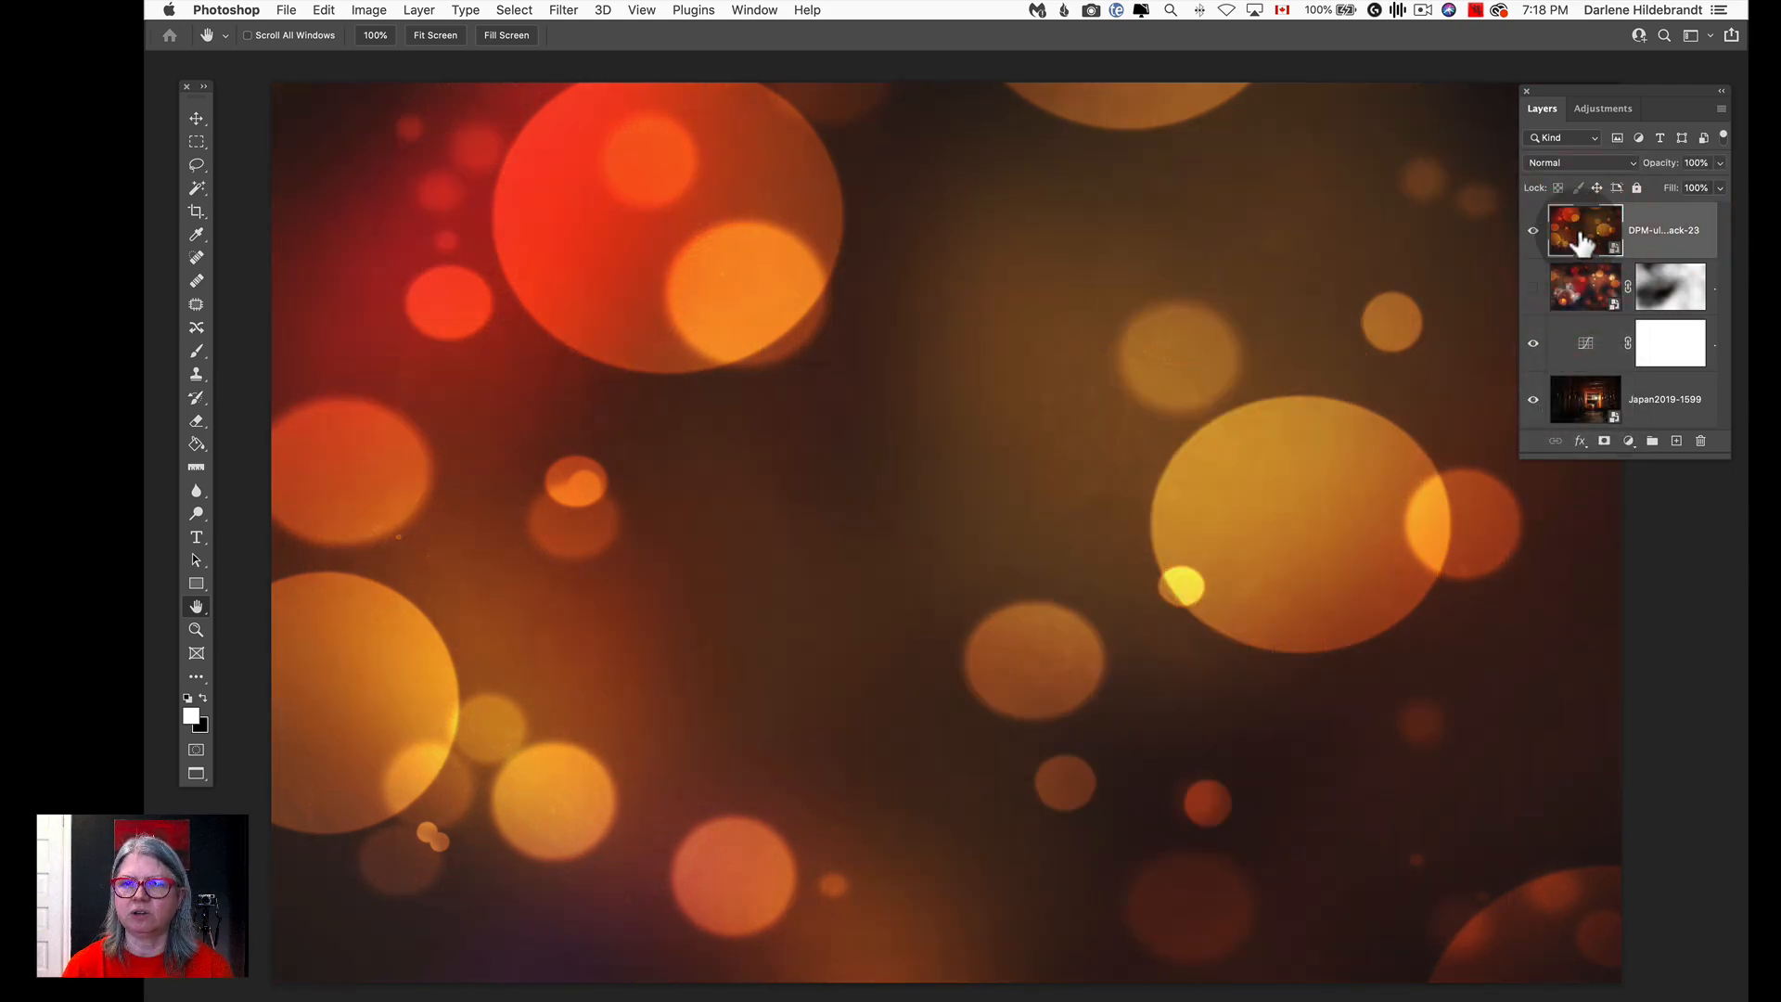
{"action": "left_click", "coordinate": [1562, 163]}
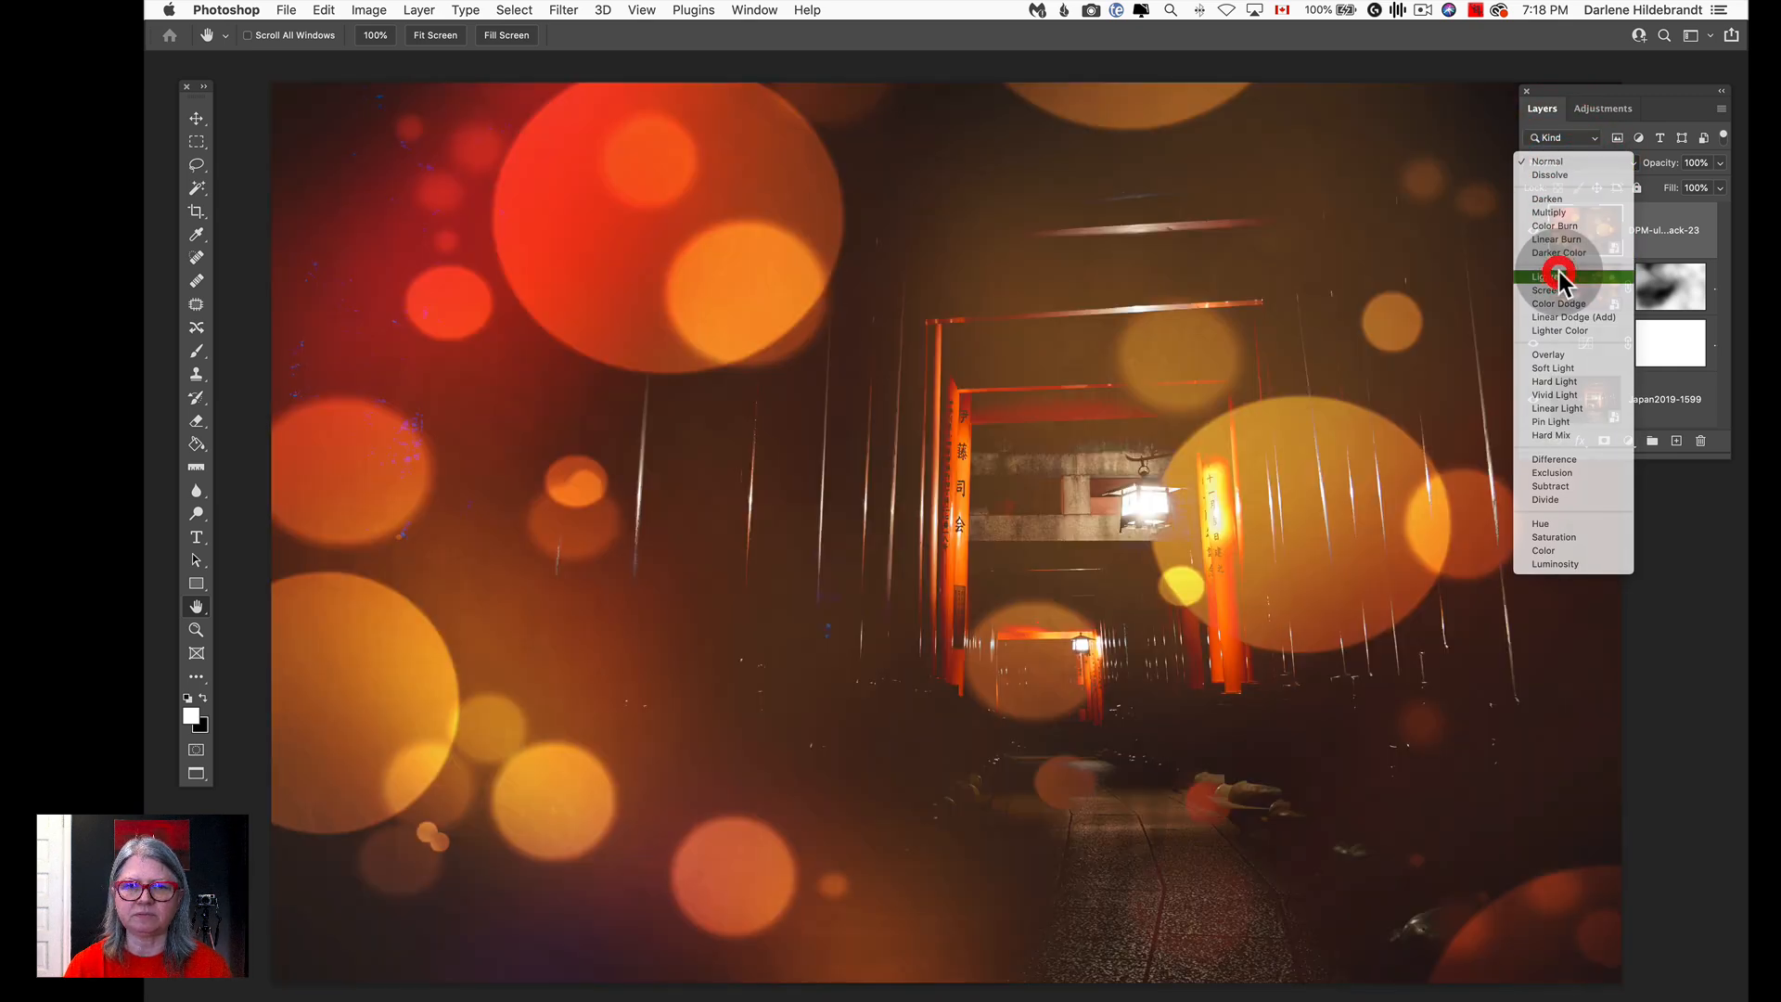
{"action": "left_click", "coordinate": [1559, 277]}
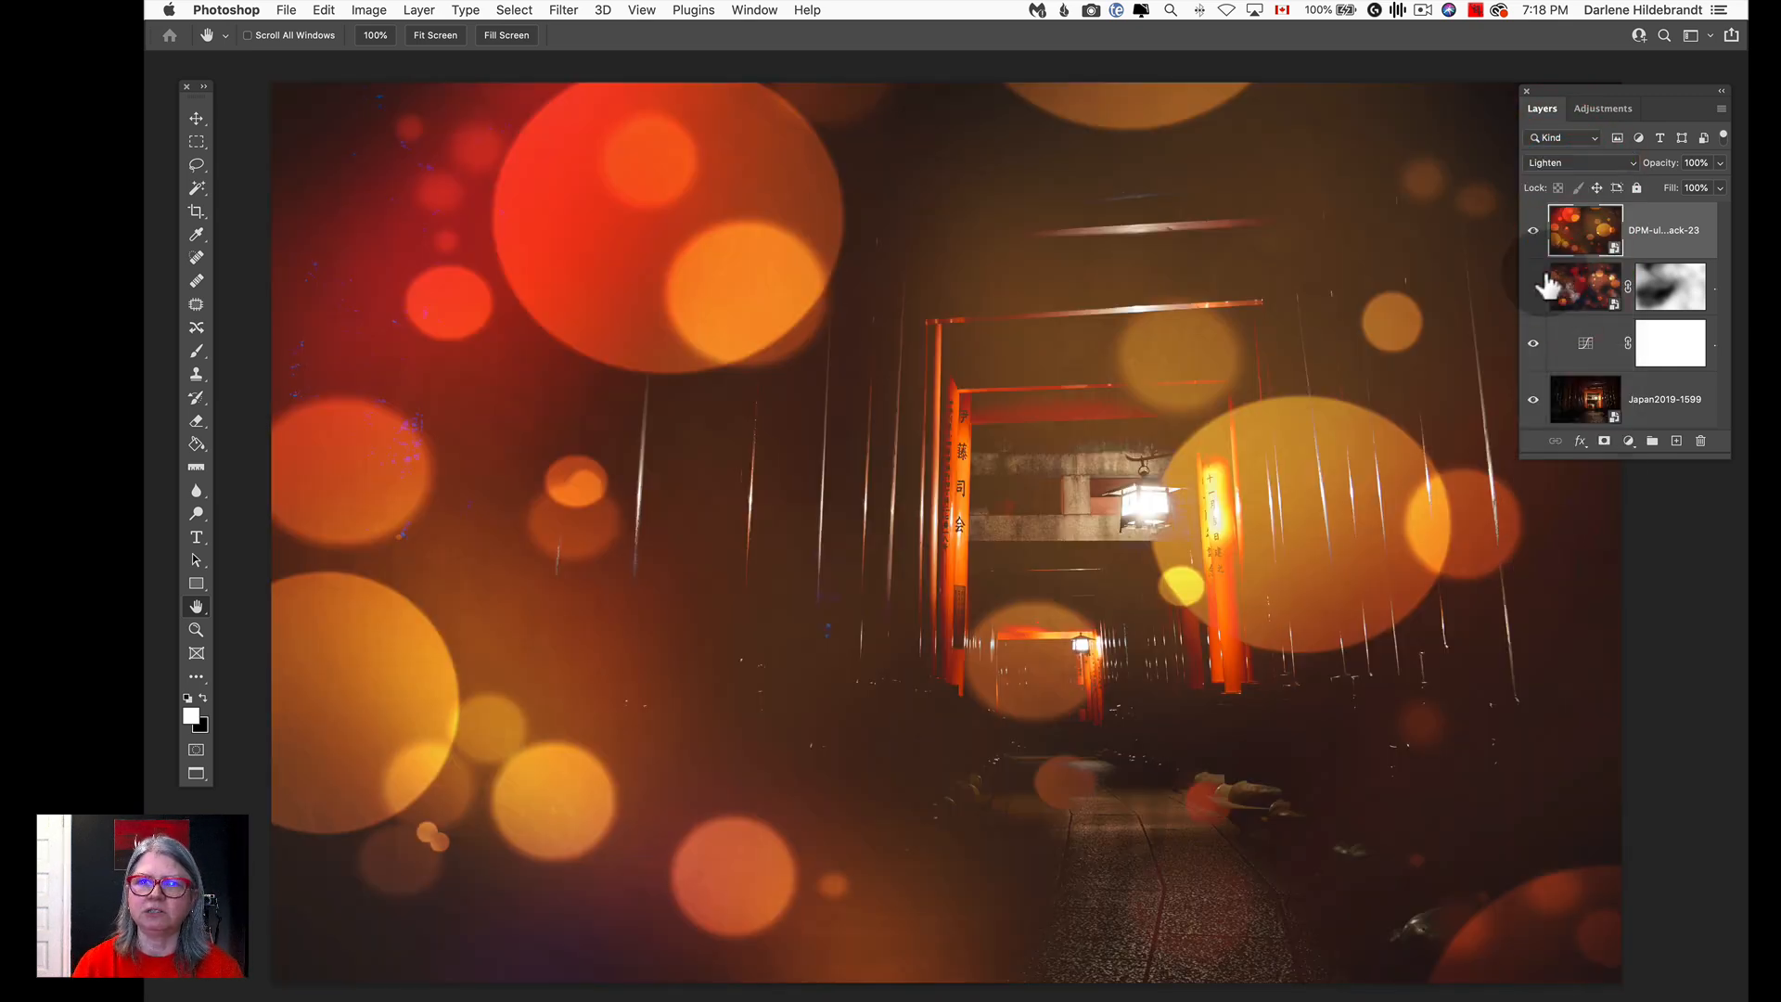
Reduce the new bokeh texture layer's opacity to 28%.
{"action": "left_click", "coordinate": [1723, 171]}
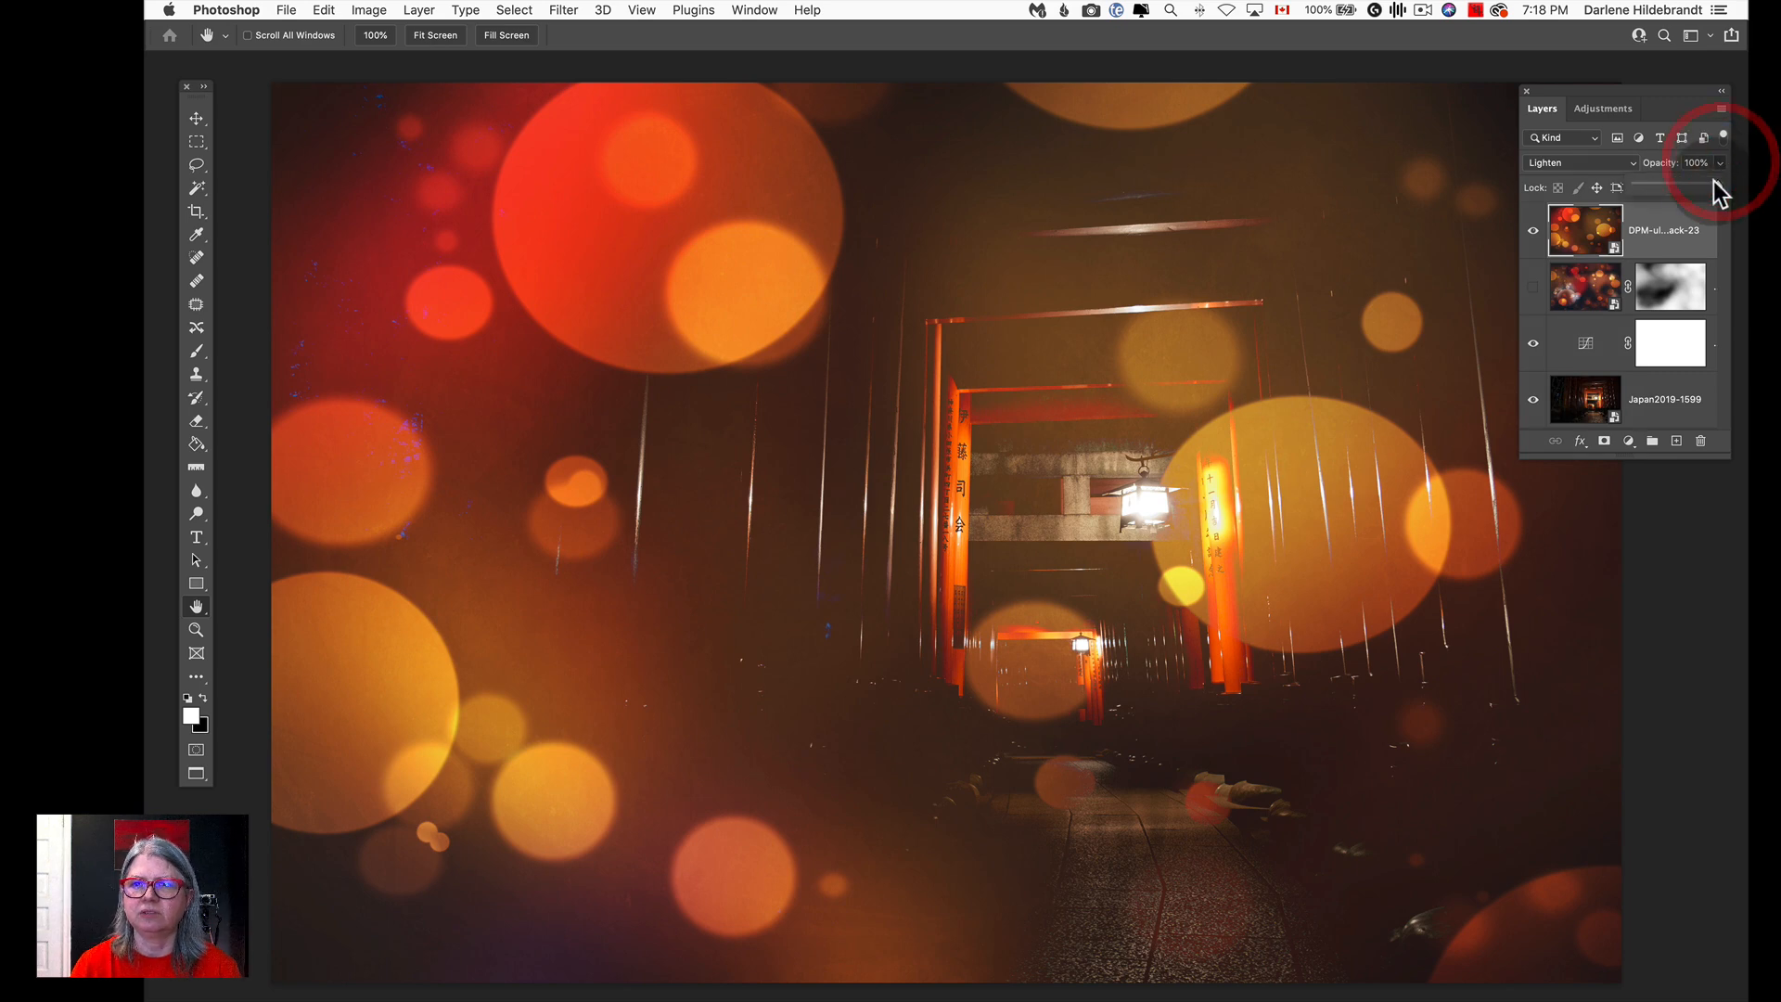
{"action": "left_click_drag", "start_coordinate": [1717, 185], "coordinate": [1656, 179]}
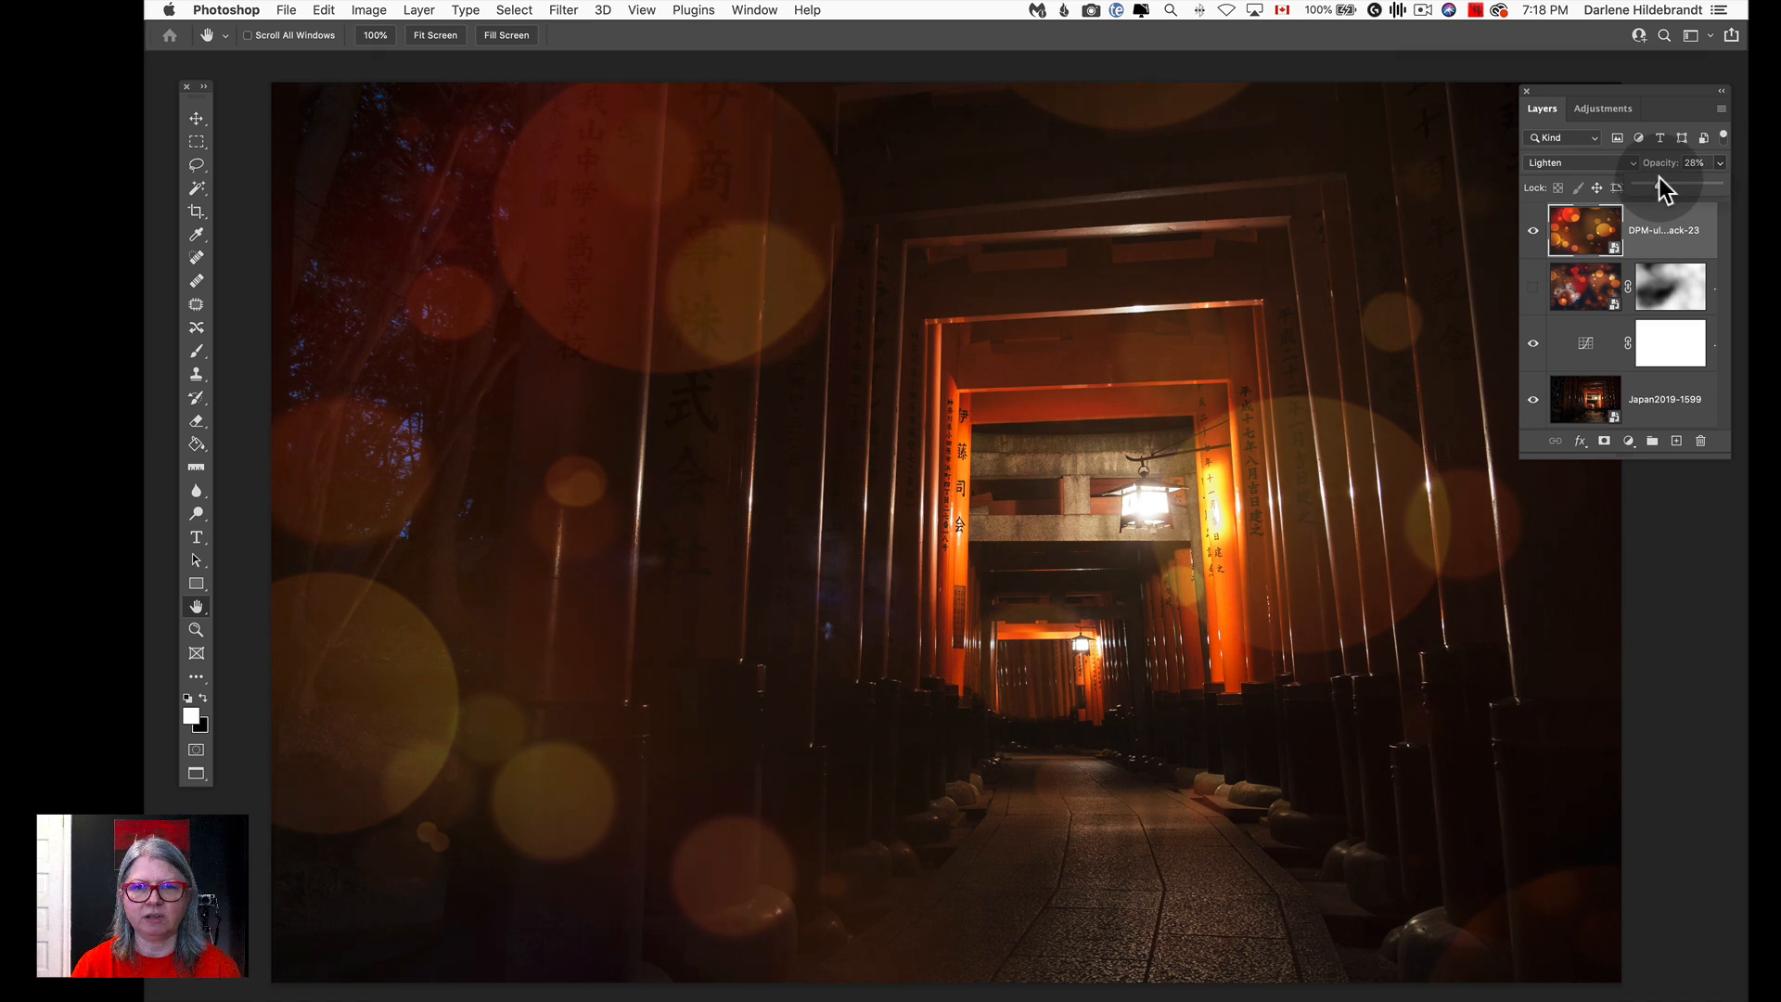
{"action": "left_click", "coordinate": [1670, 258]}
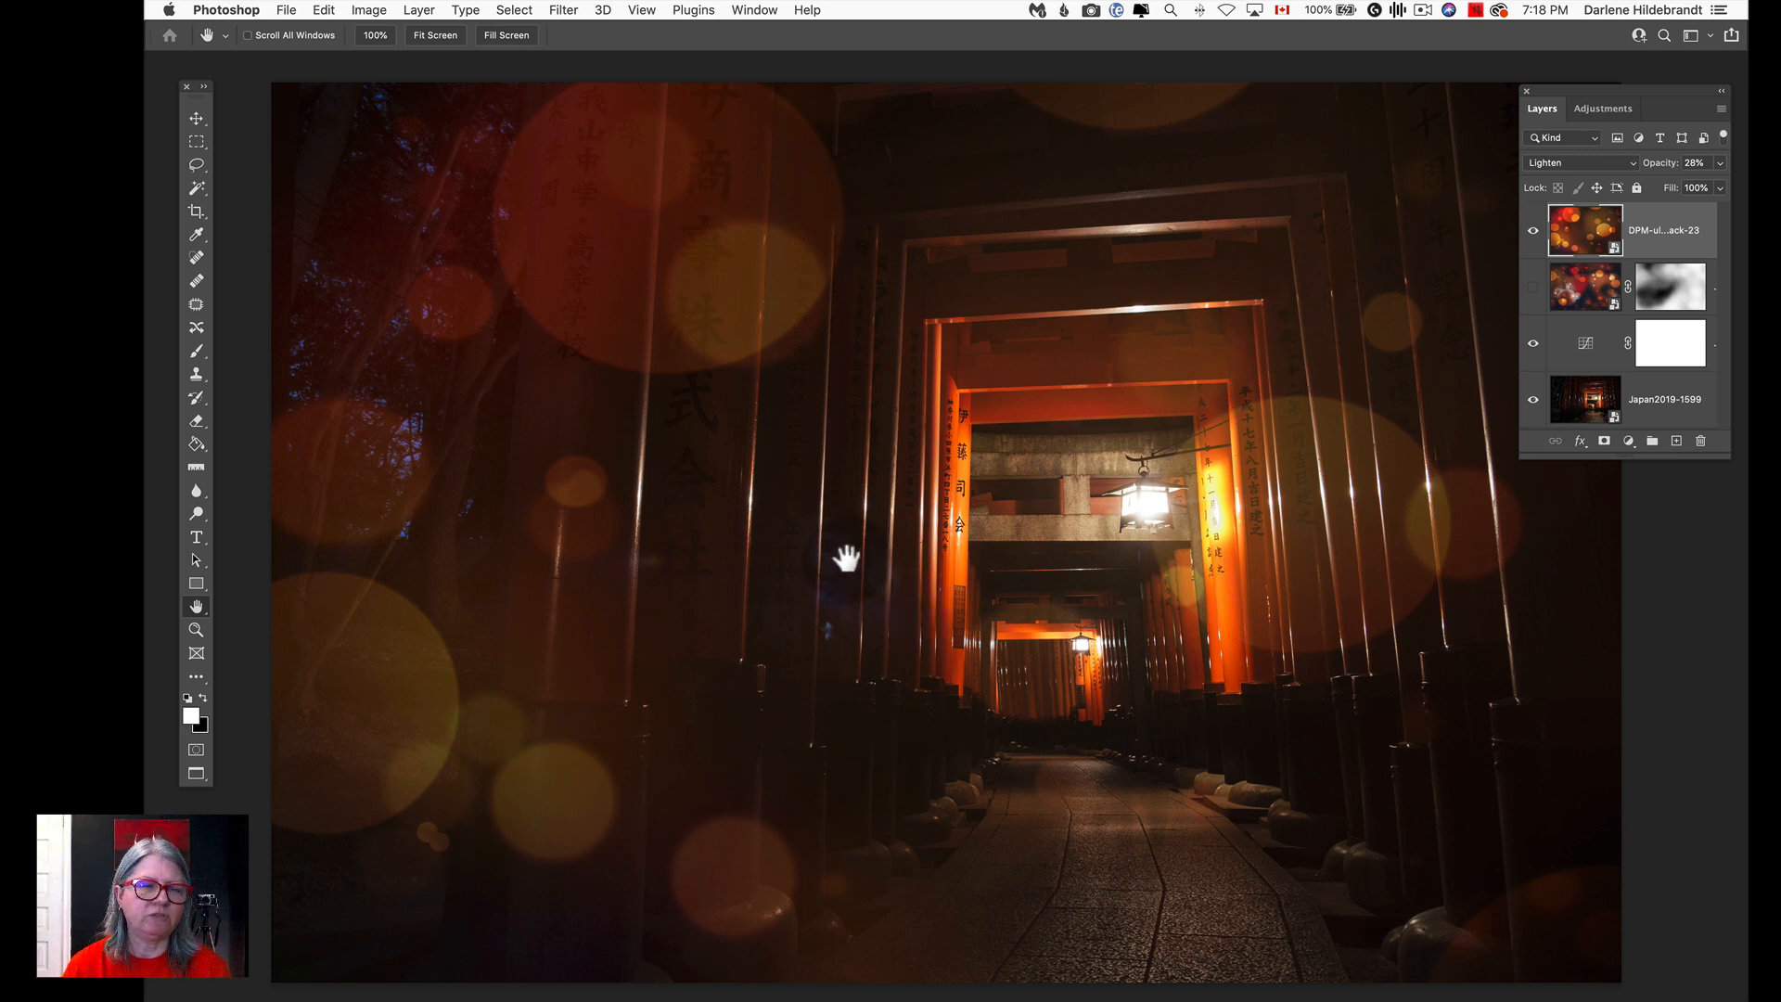
Try flipping the entire canvas horizontally with Image Rotation, and undo the flip.
{"action": "left_click", "coordinate": [322, 10]}
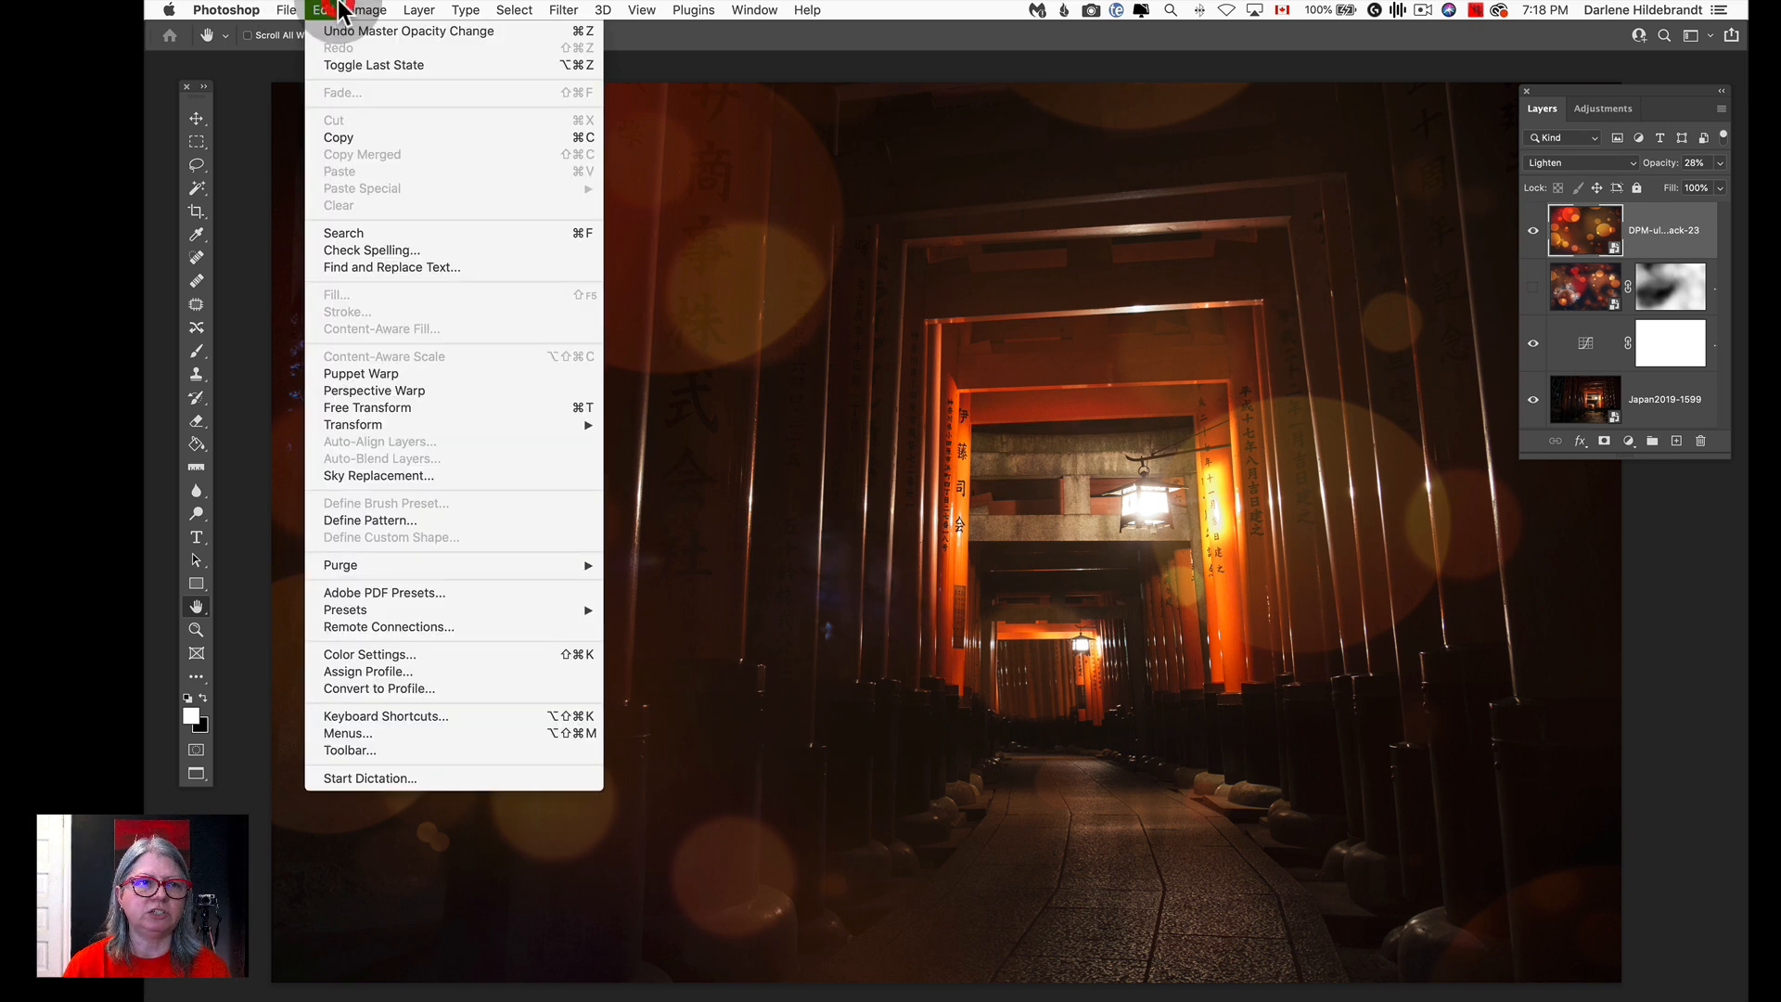
{"action": "mouse_move", "coordinate": [363, 11]}
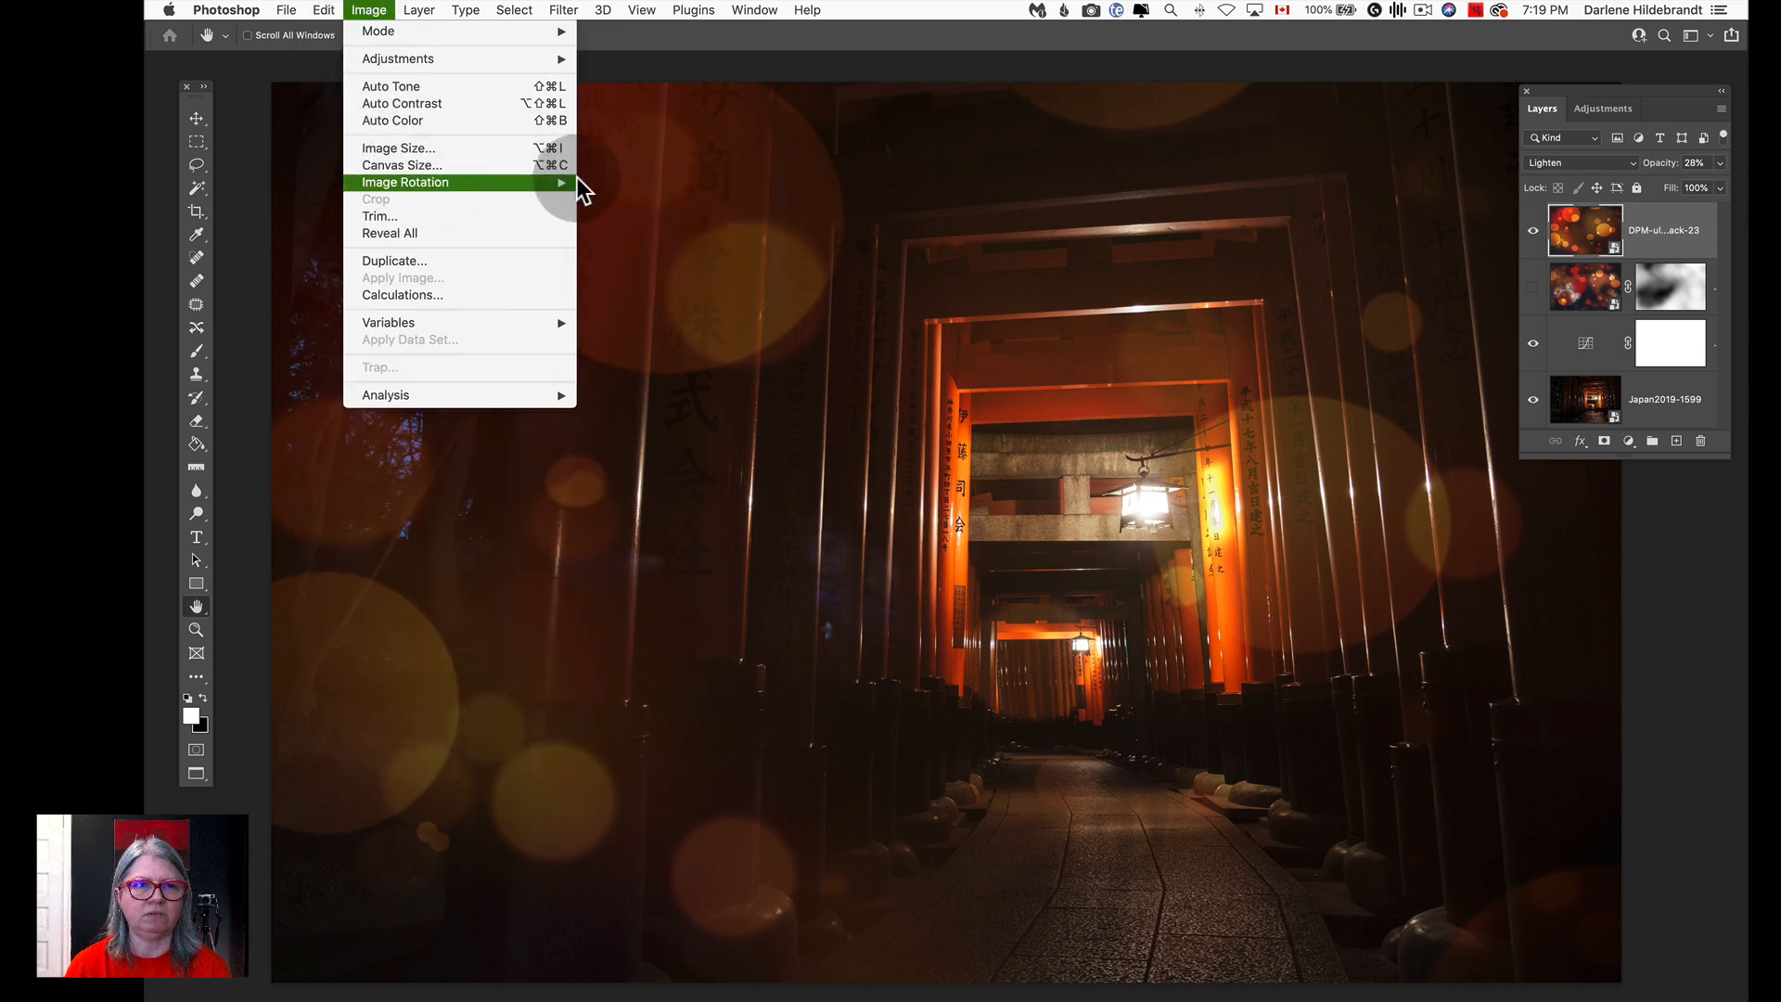
{"action": "mouse_move", "coordinate": [517, 178]}
{"action": "left_click", "coordinate": [721, 255]}
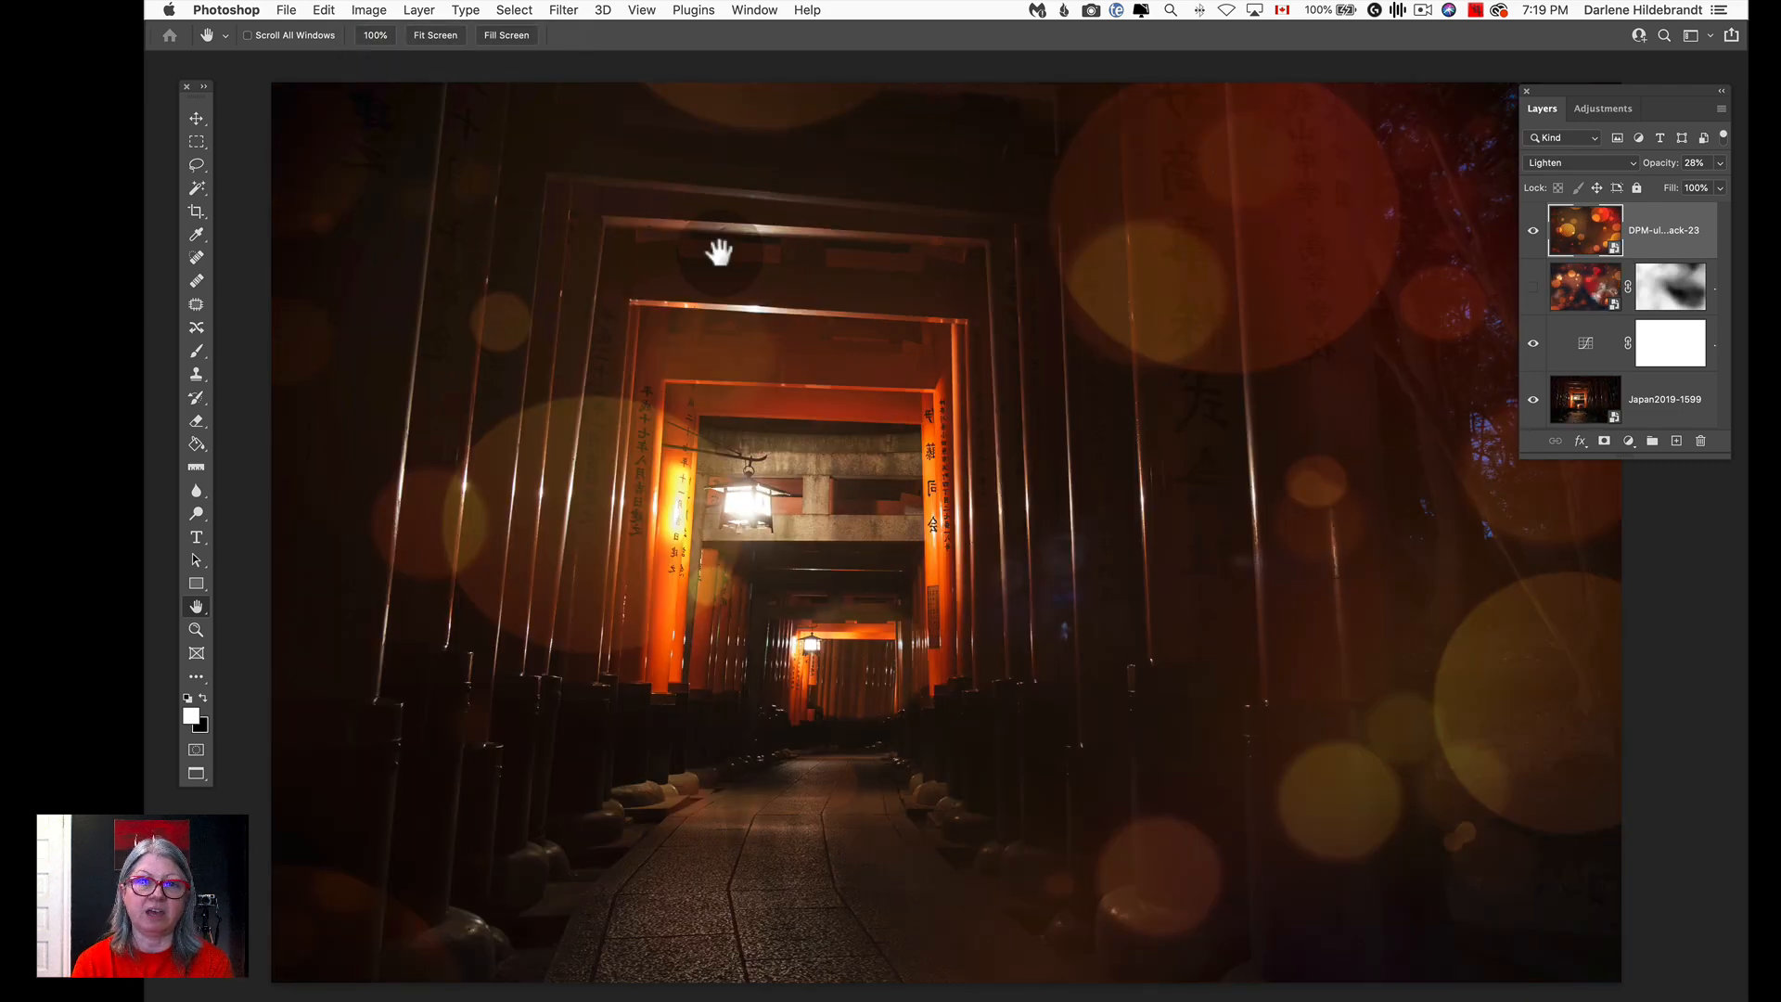
{"action": "key", "text": "super+z"}
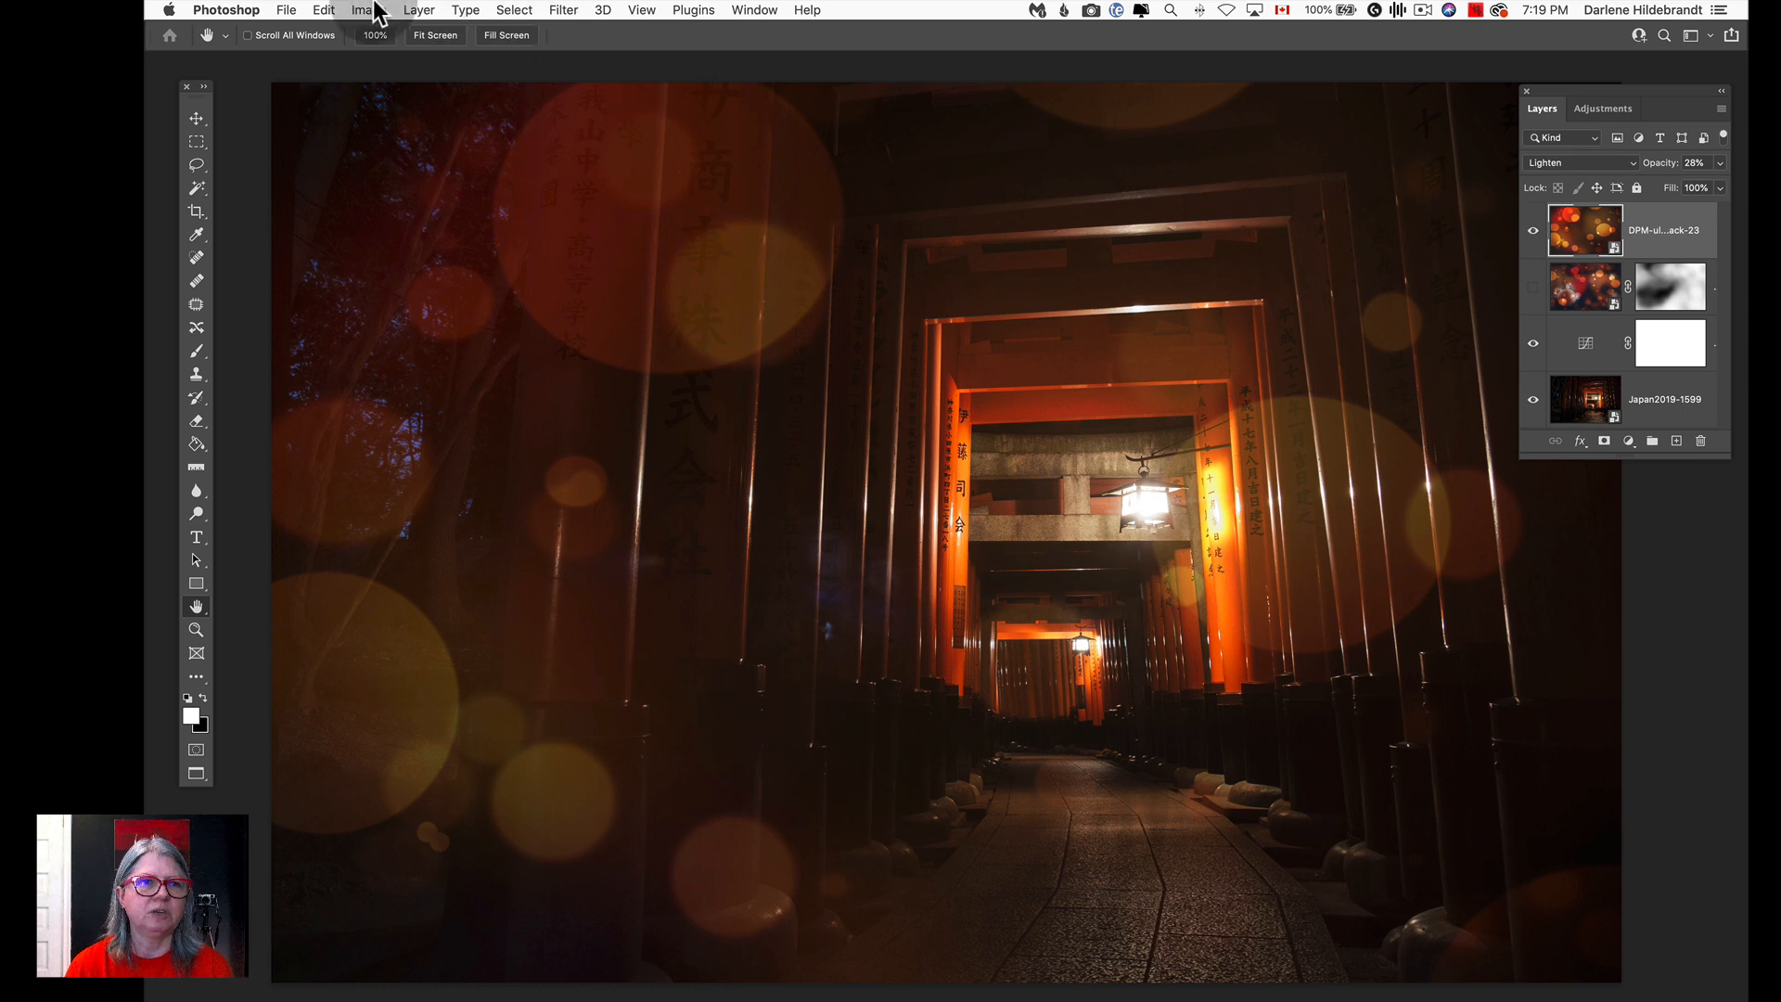
Flip only the DPM-ultimate-bokeh-pack-23 texture layer horizontally with Transform.
{"action": "left_click", "coordinate": [324, 10]}
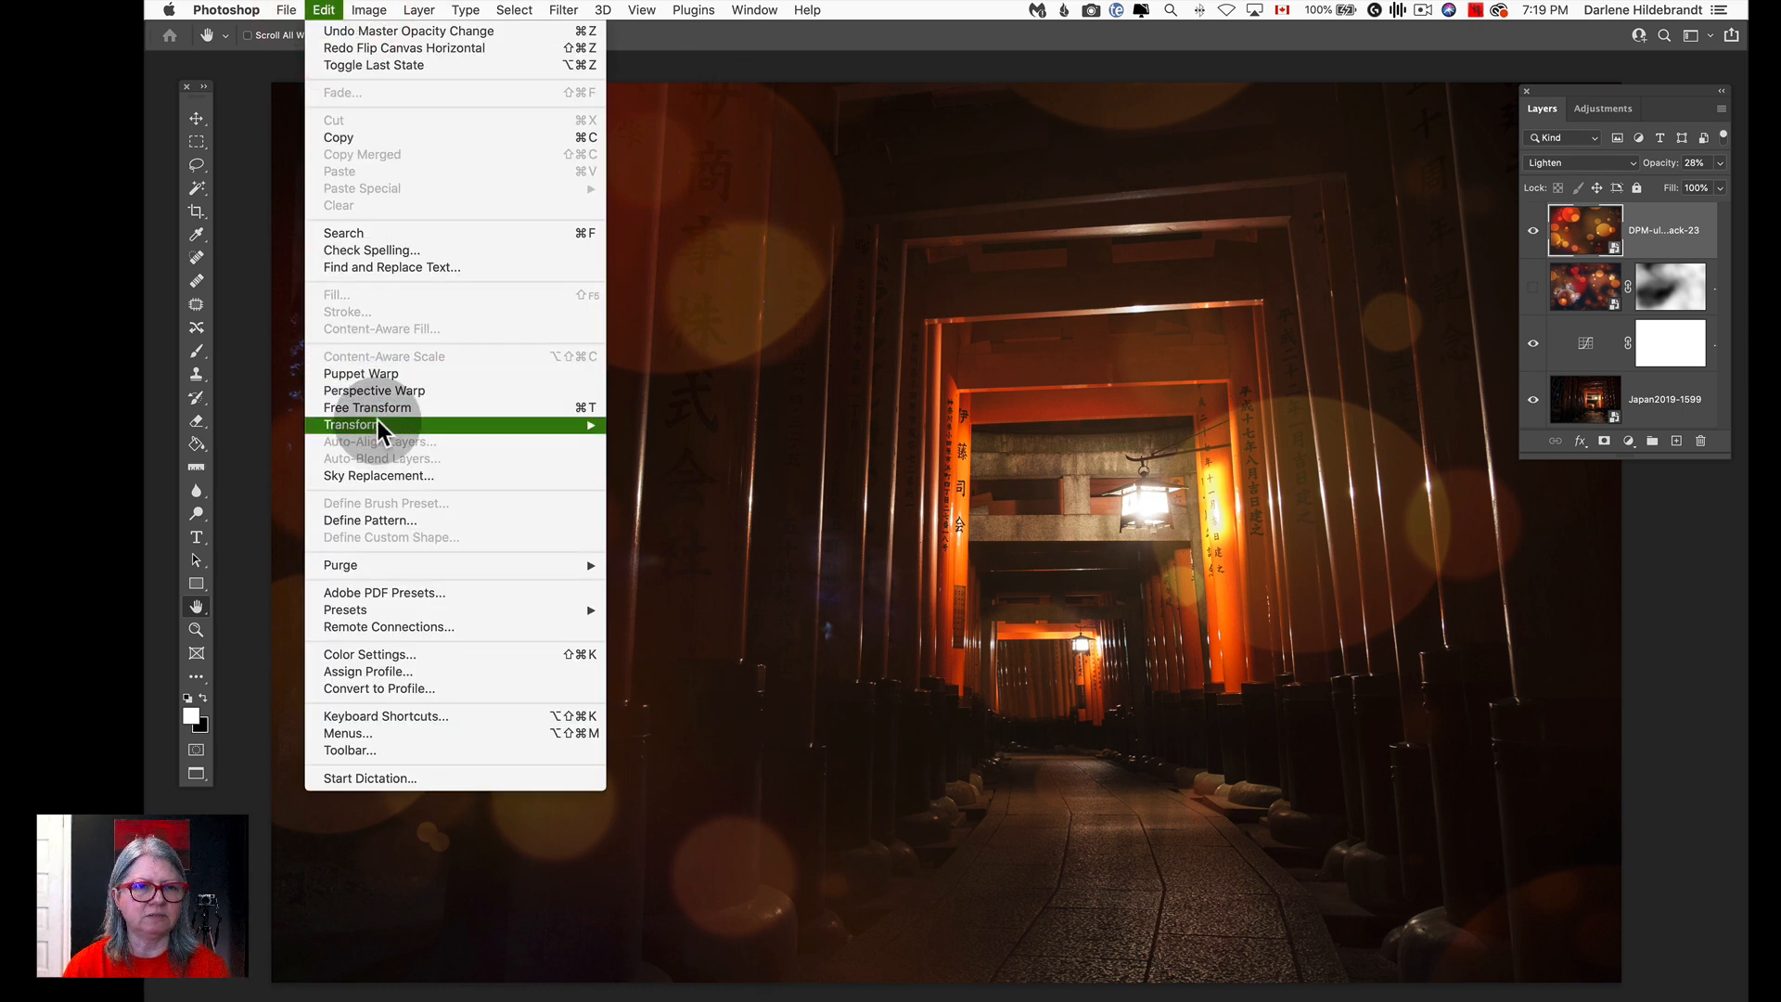
{"action": "mouse_move", "coordinate": [380, 424]}
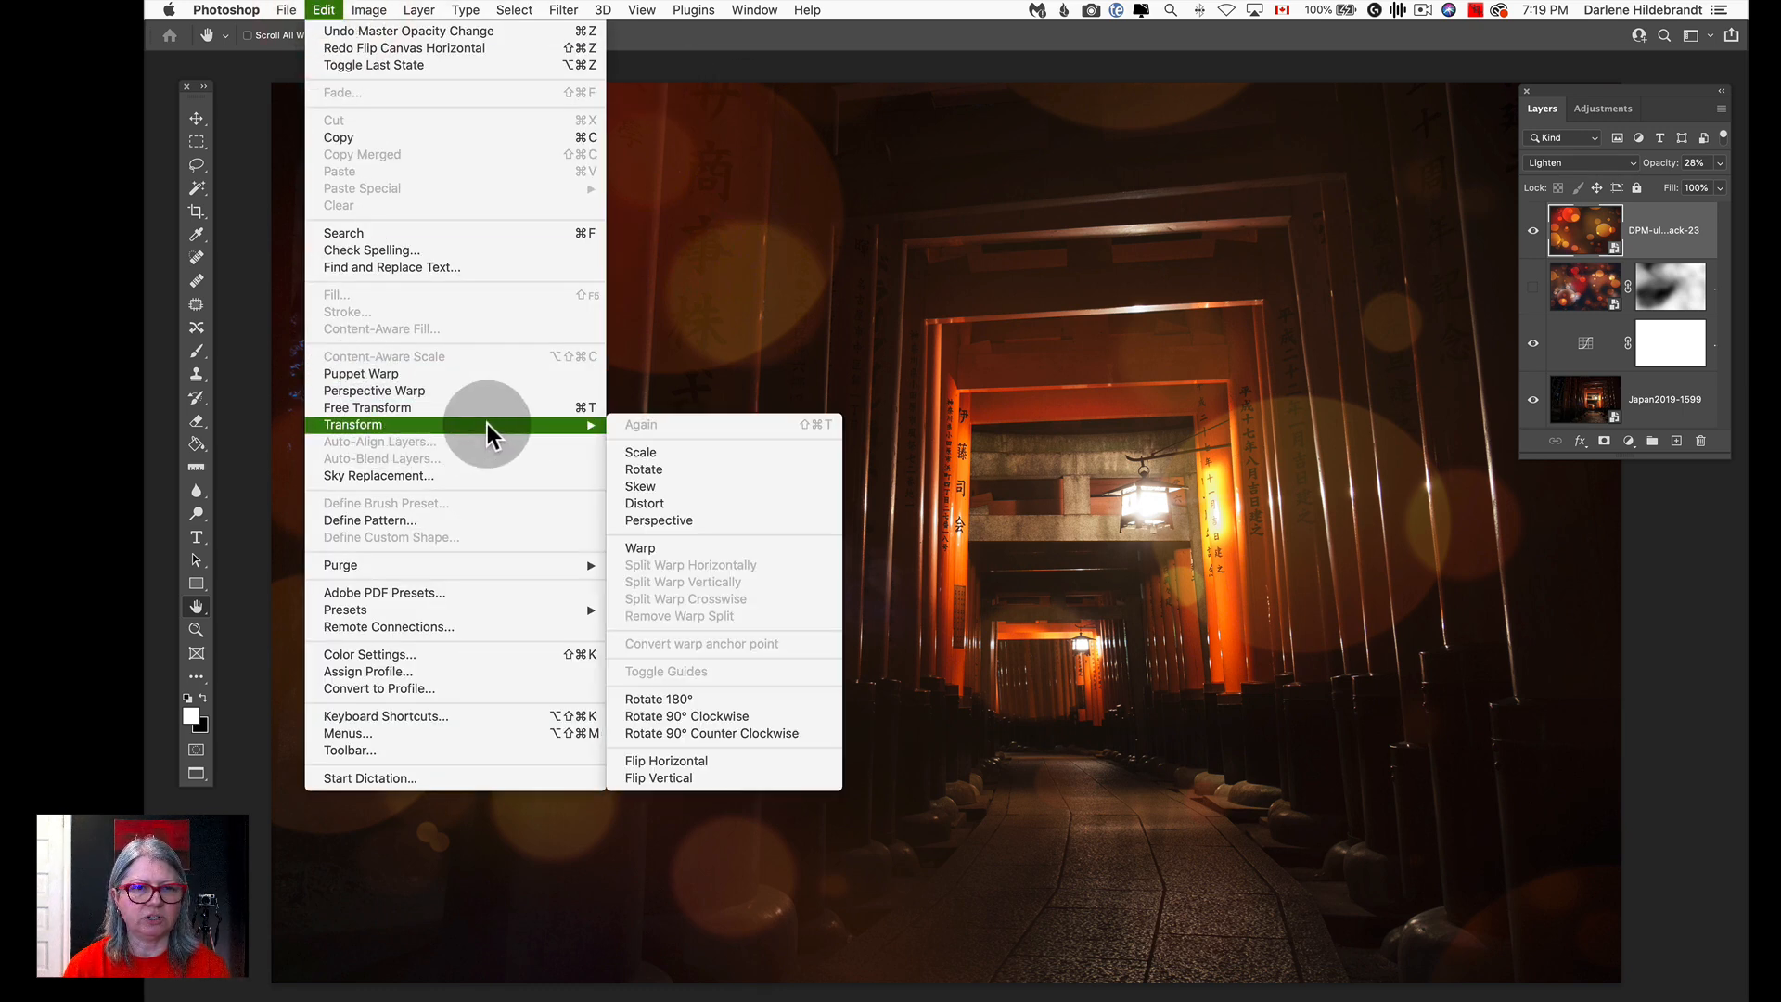
{"action": "left_click", "coordinate": [698, 759]}
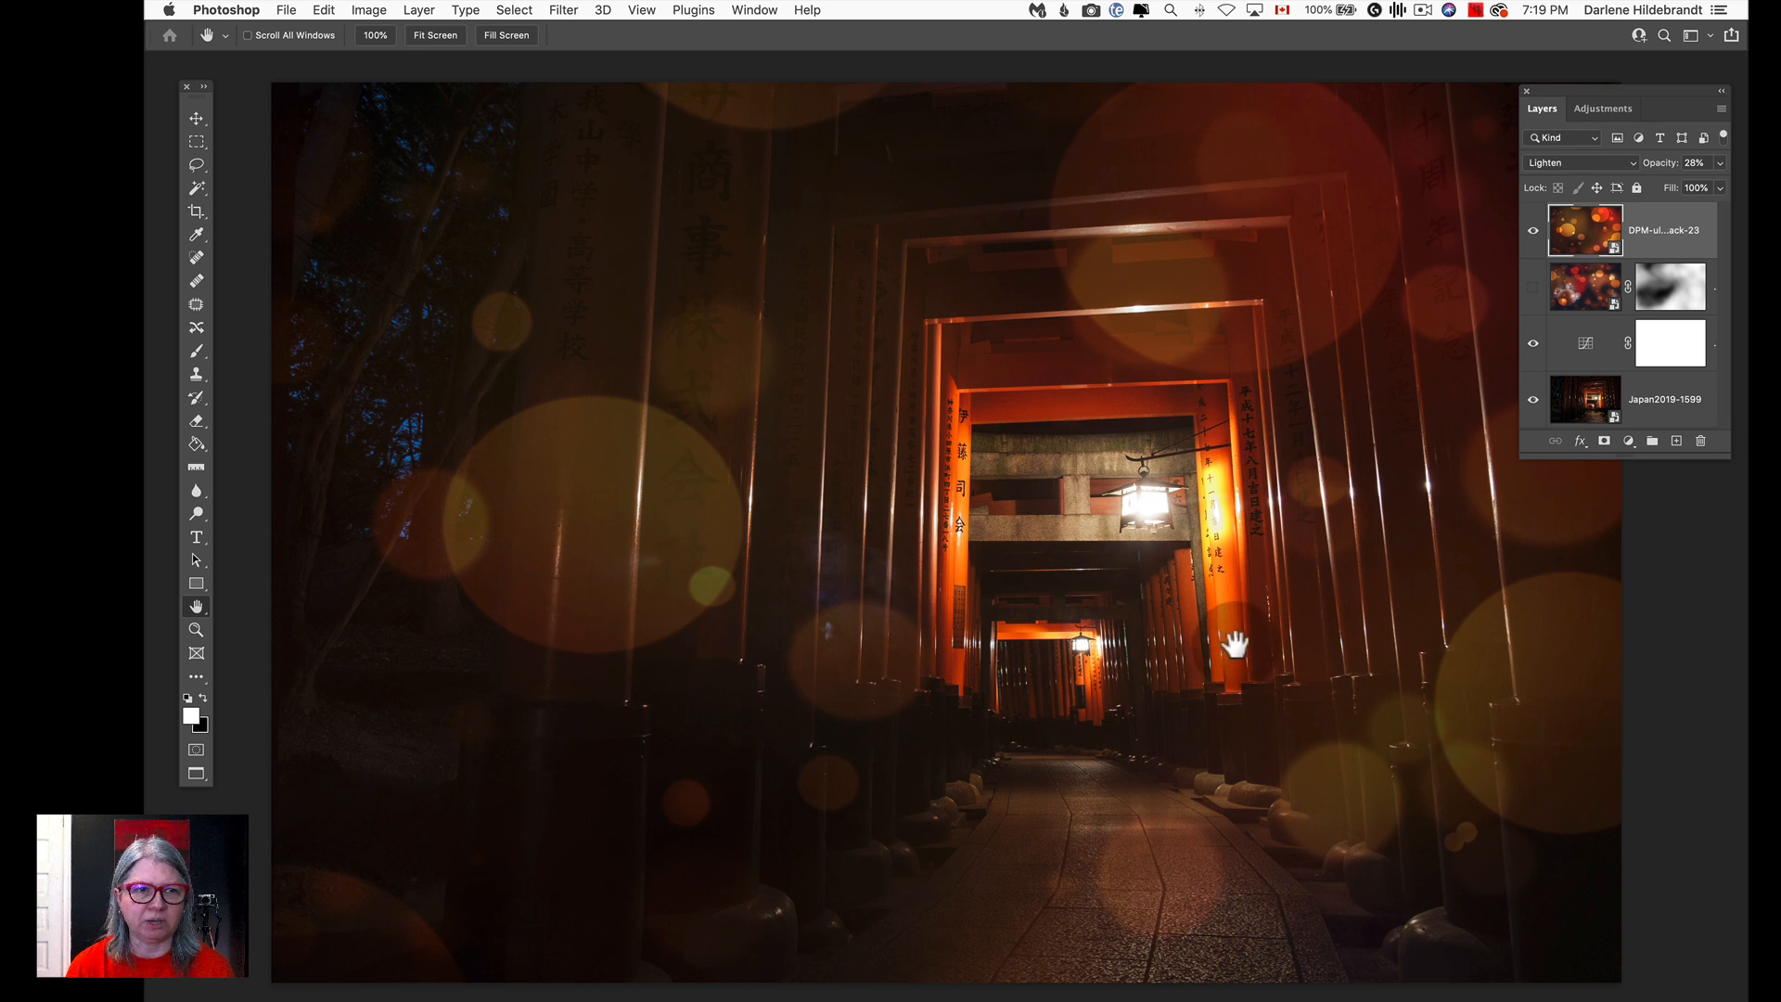
{"action": "scroll", "coordinate": [1235, 644], "scroll_direction": "right", "scroll_amount": 3}
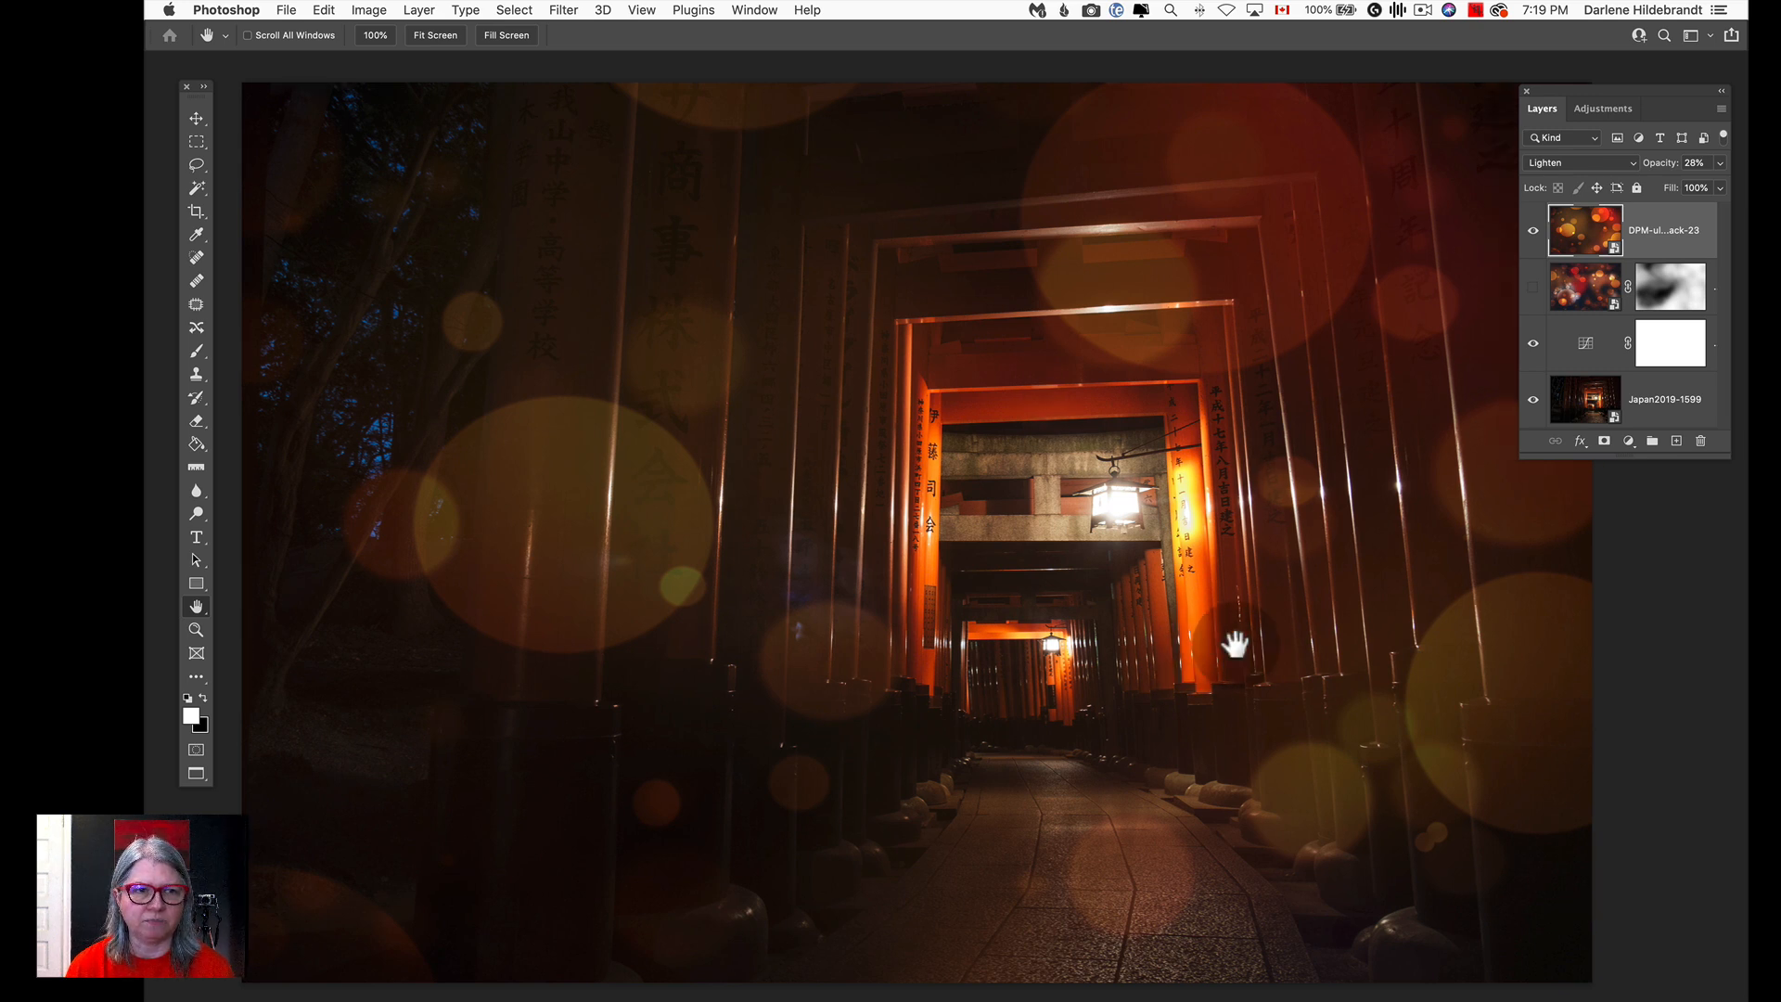
Add a white layer mask to the top bokeh texture layer and activate the Brush with black as the foreground color.
{"action": "left_click", "coordinate": [1605, 442]}
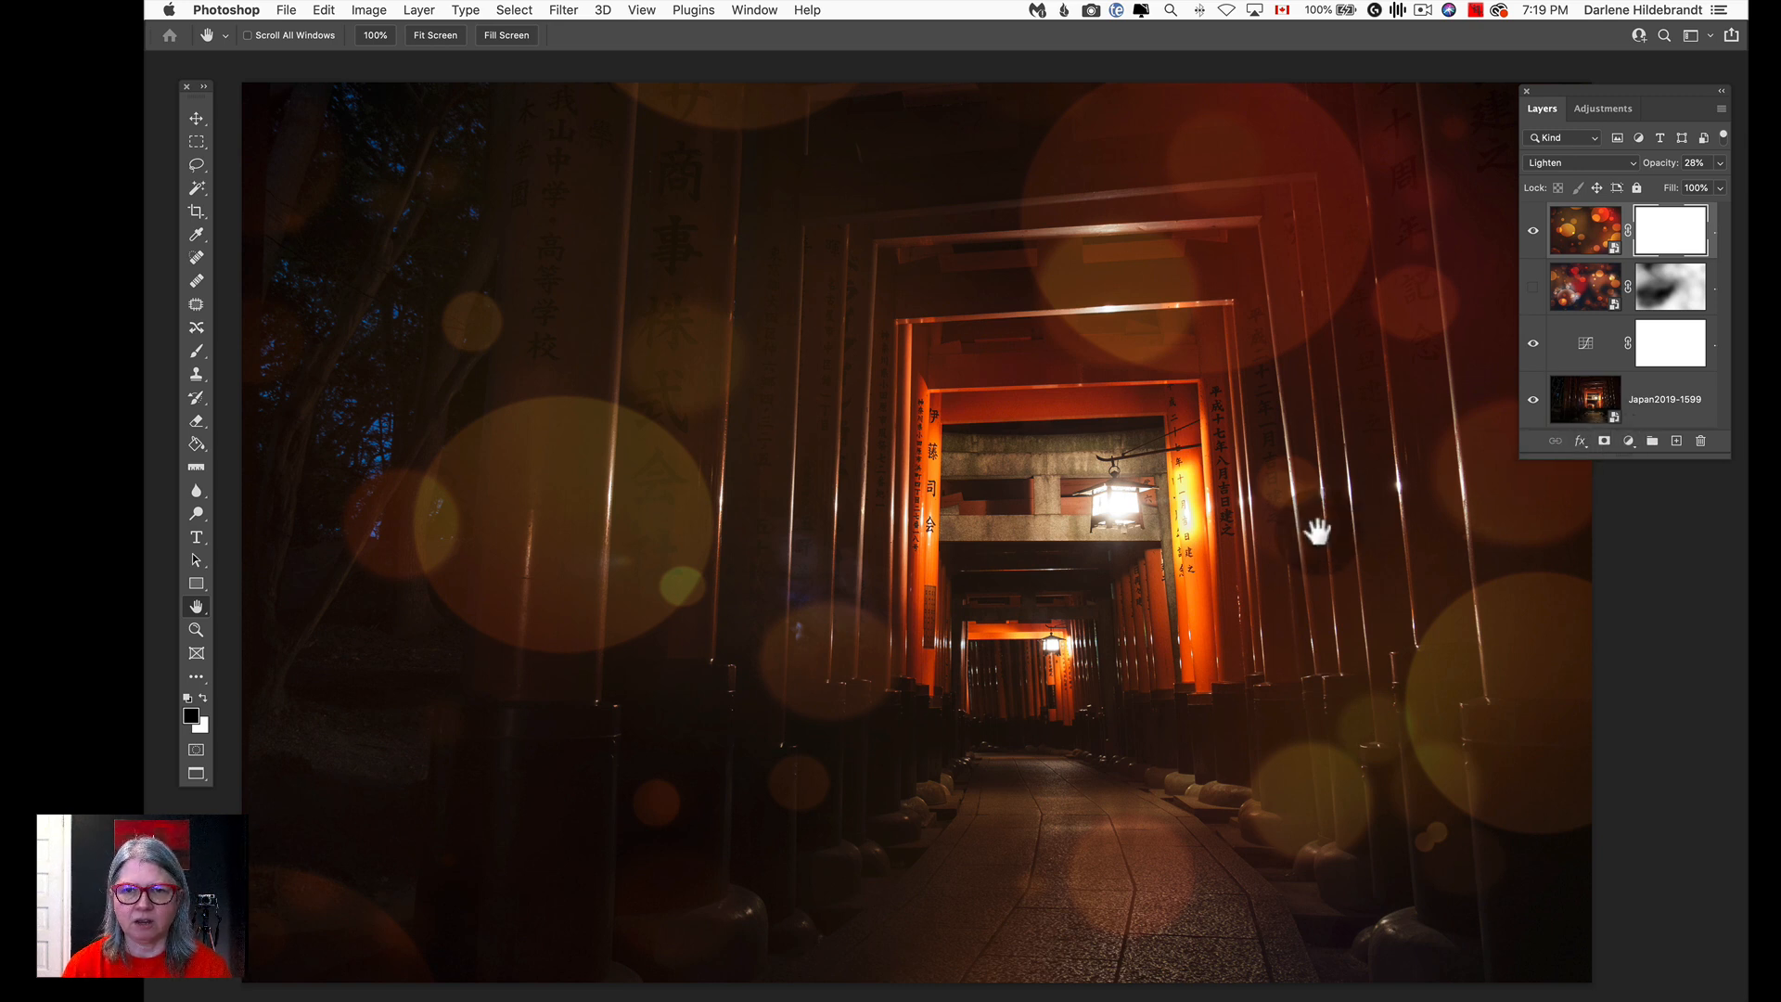
{"action": "scroll", "coordinate": [1317, 530], "scroll_direction": "right", "scroll_amount": 3}
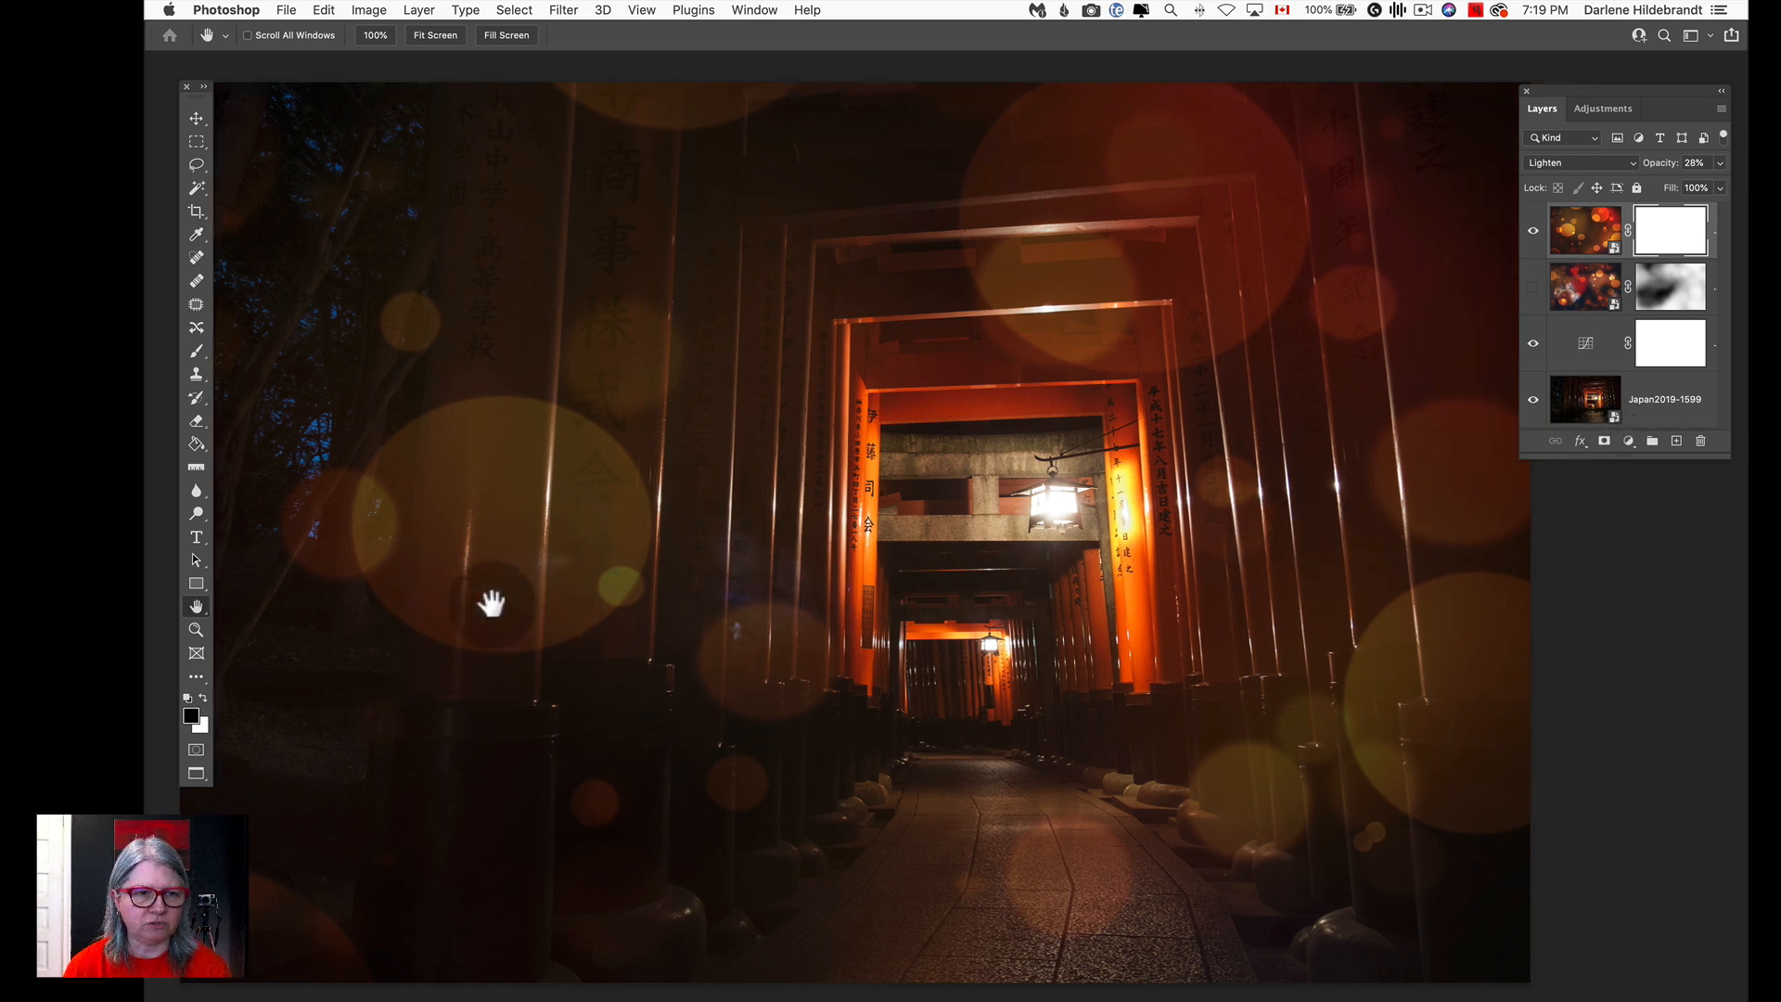
{"action": "key", "text": "b"}
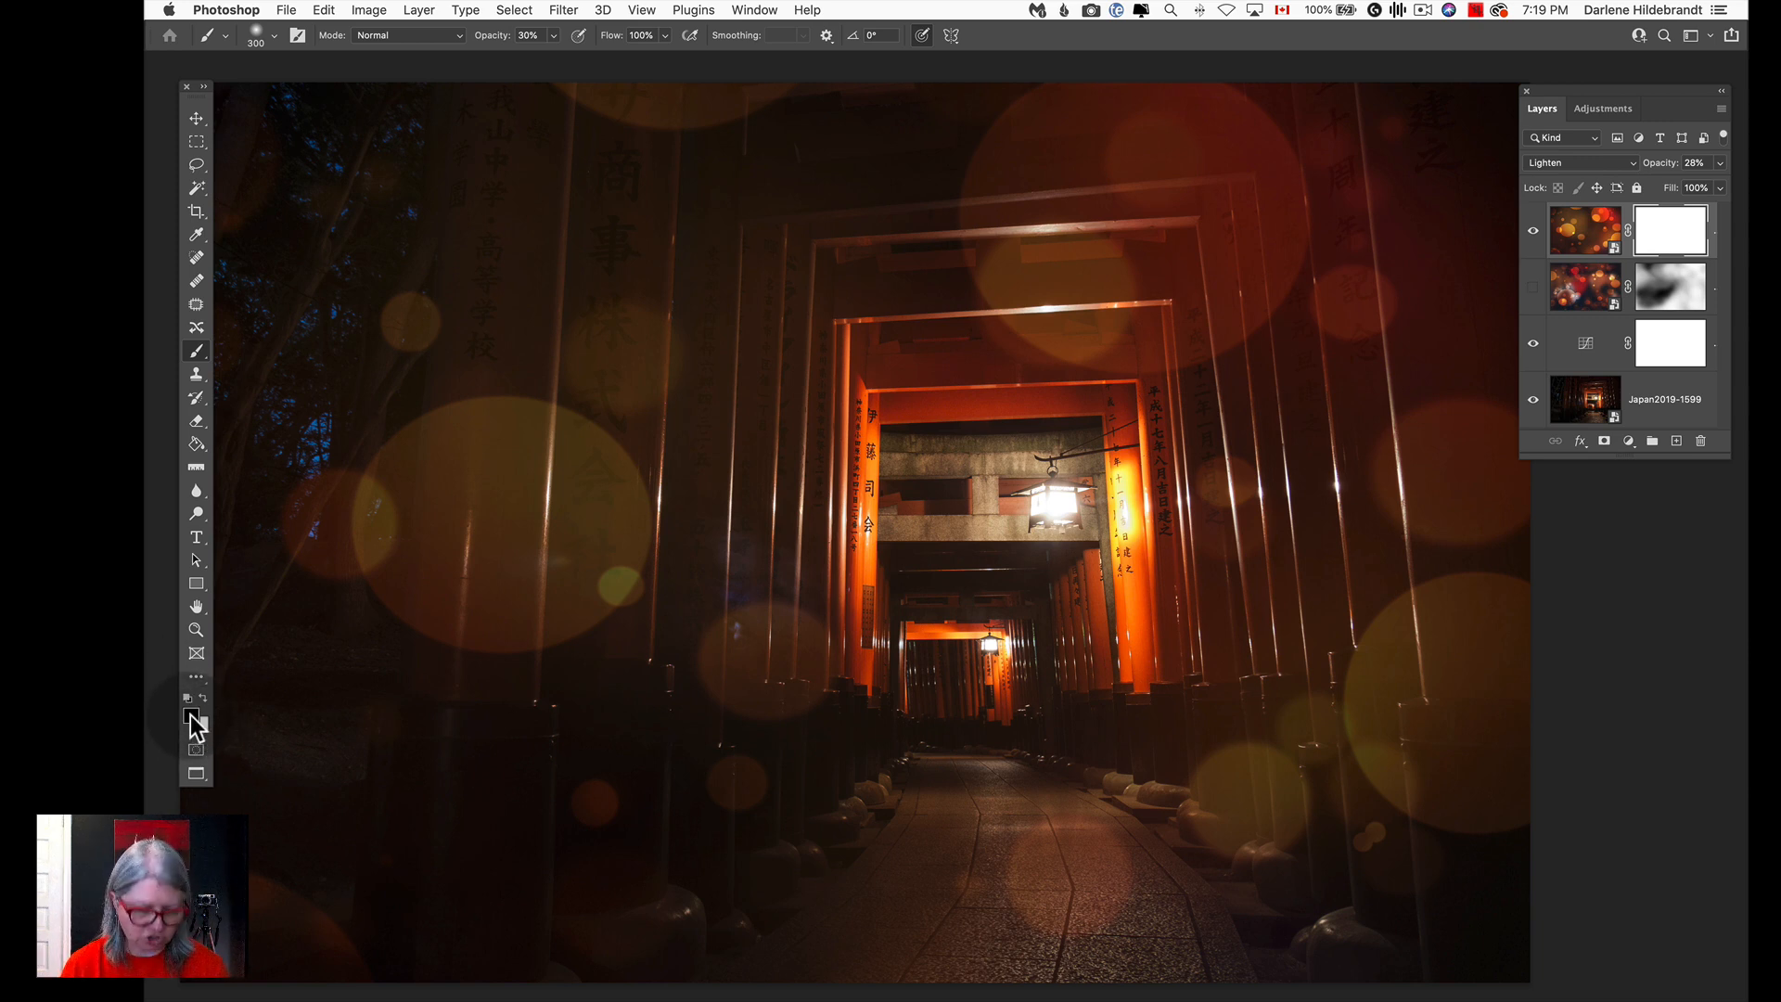
{"action": "key", "text": "d"}
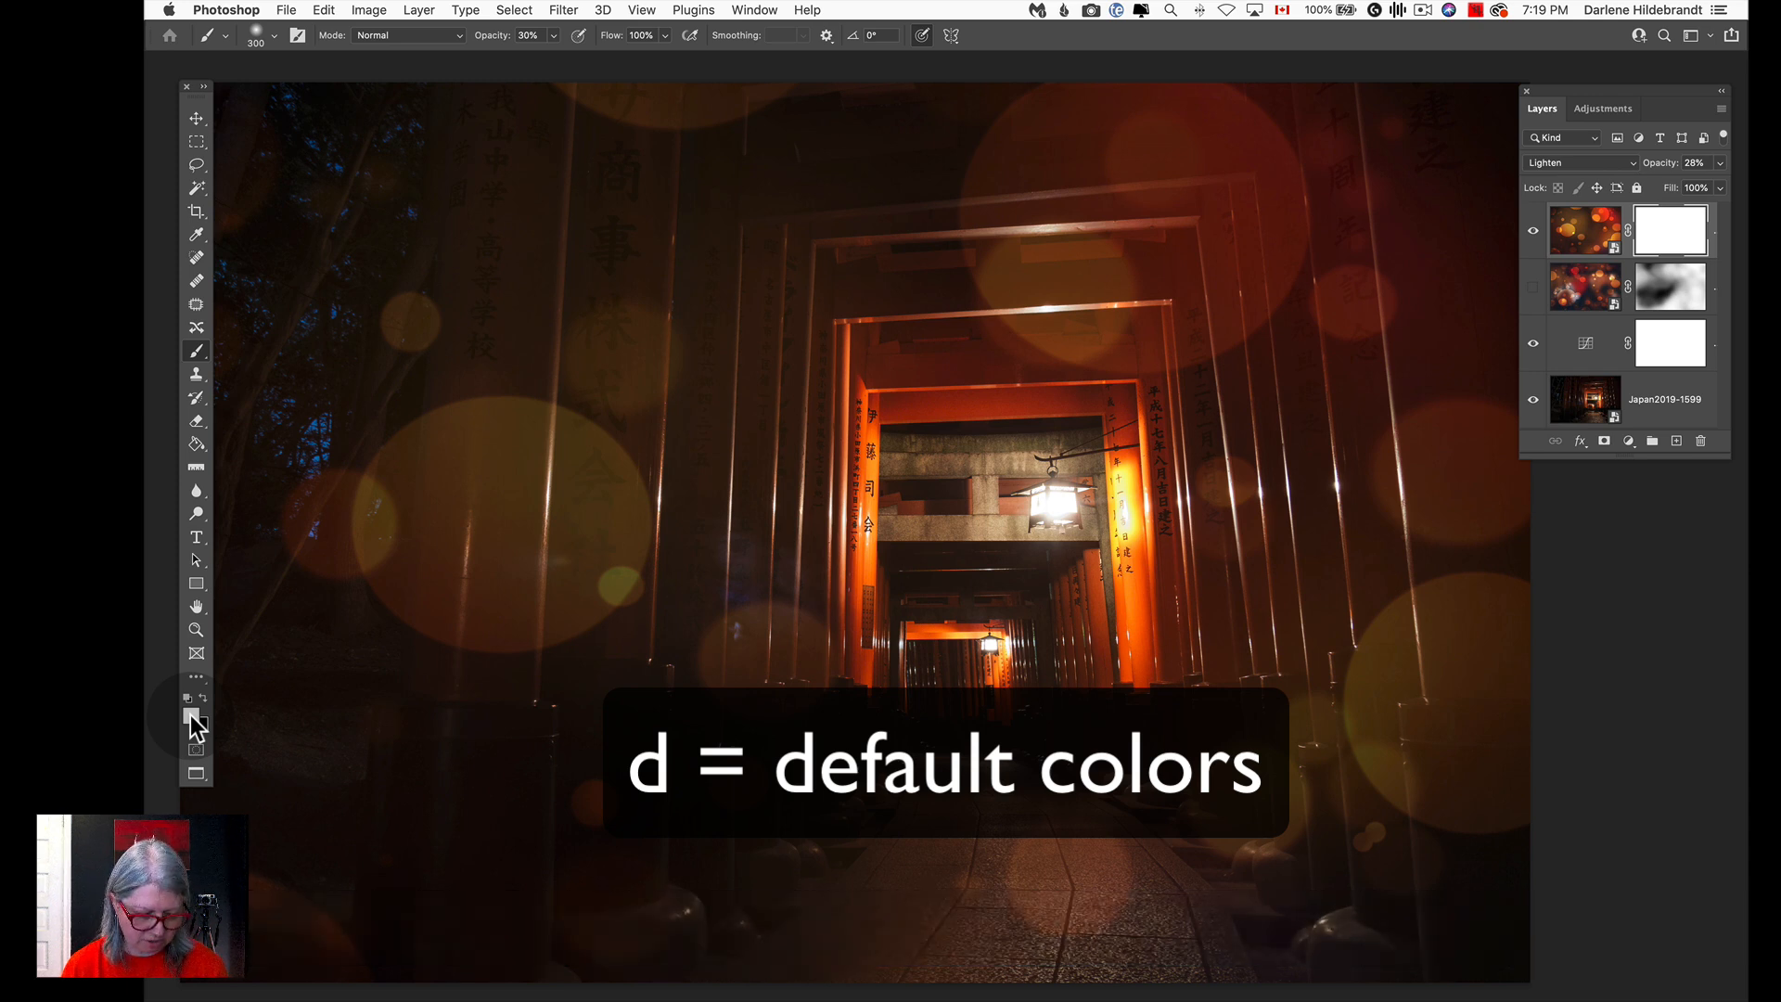
{"action": "key", "text": "x"}
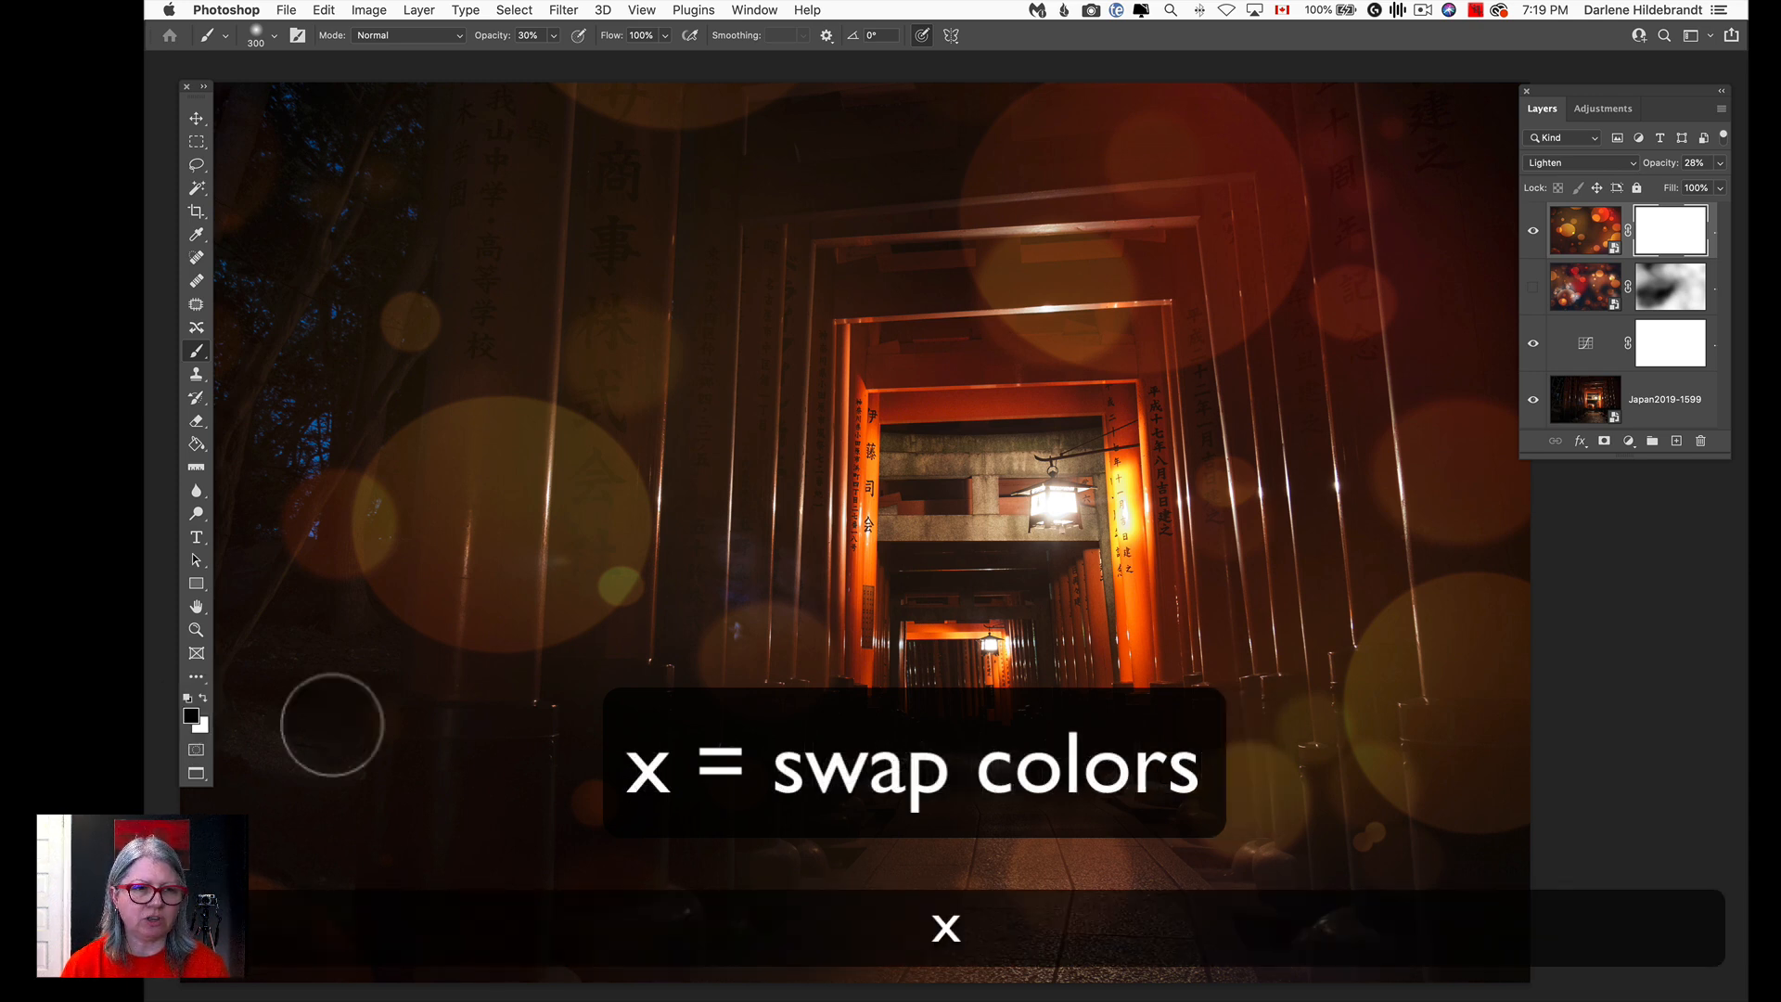
{"action": "key", "text": "x"}
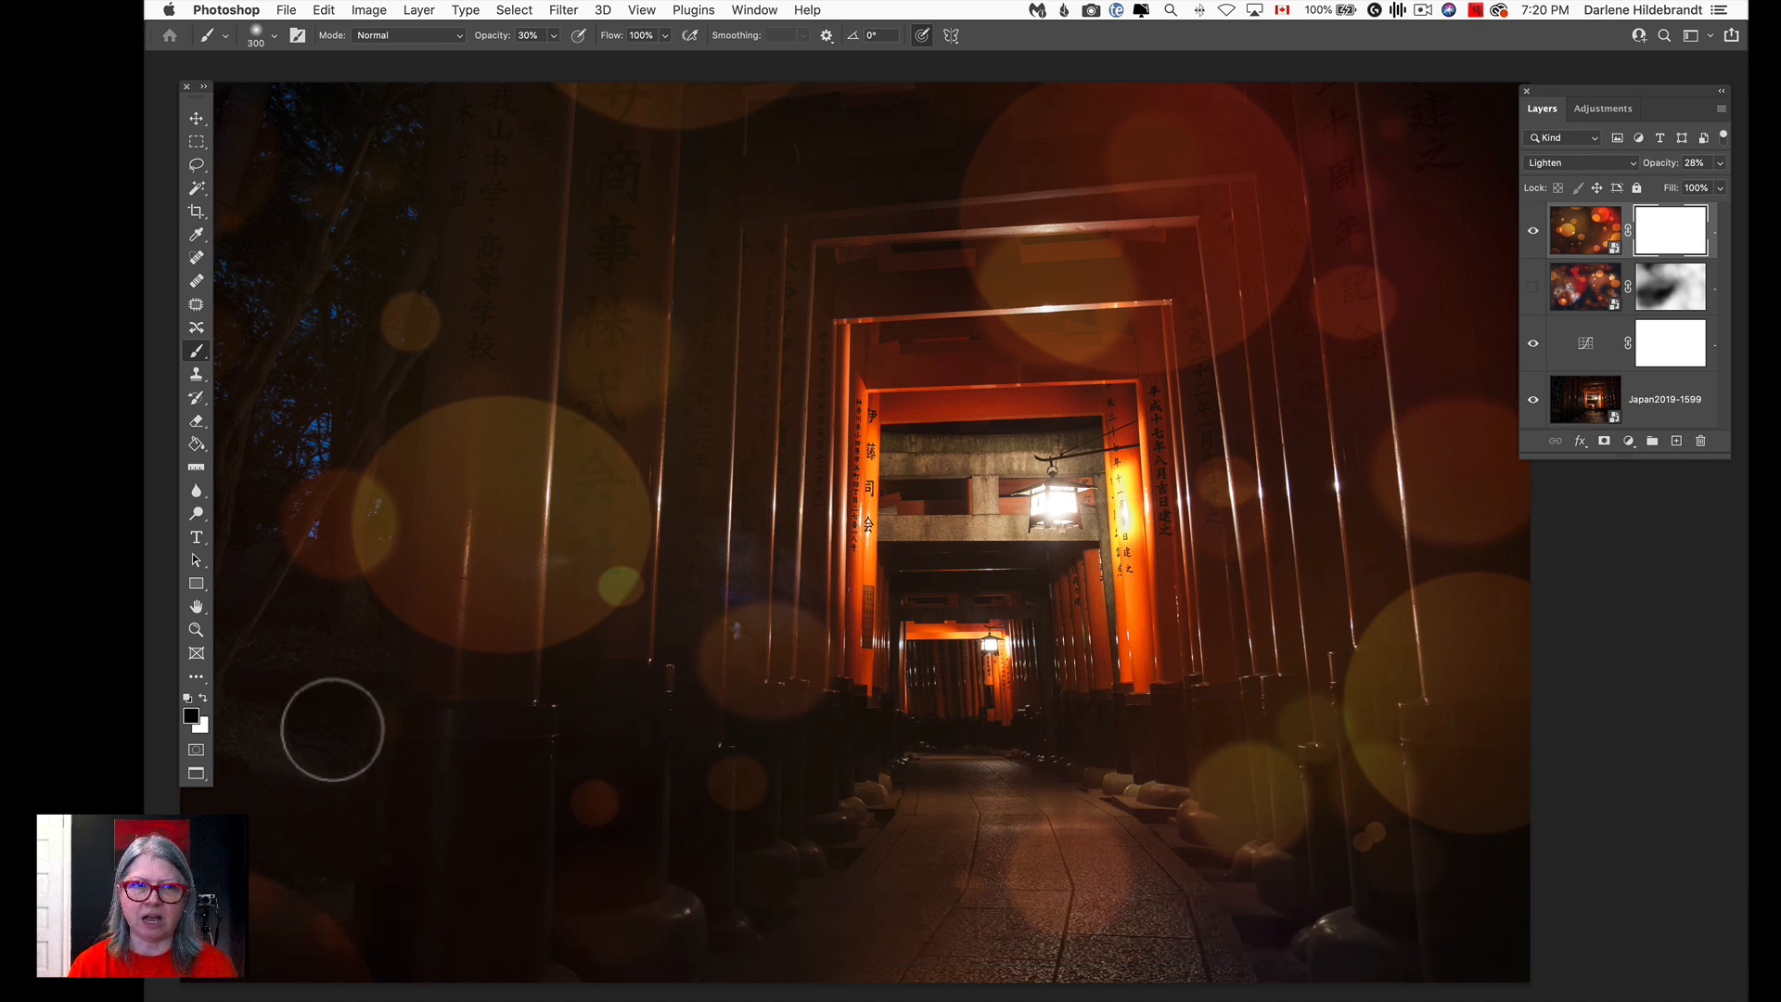
Target the bokeh texture layer's mask, rather than its image, for painting.
{"action": "left_click", "coordinate": [1667, 230]}
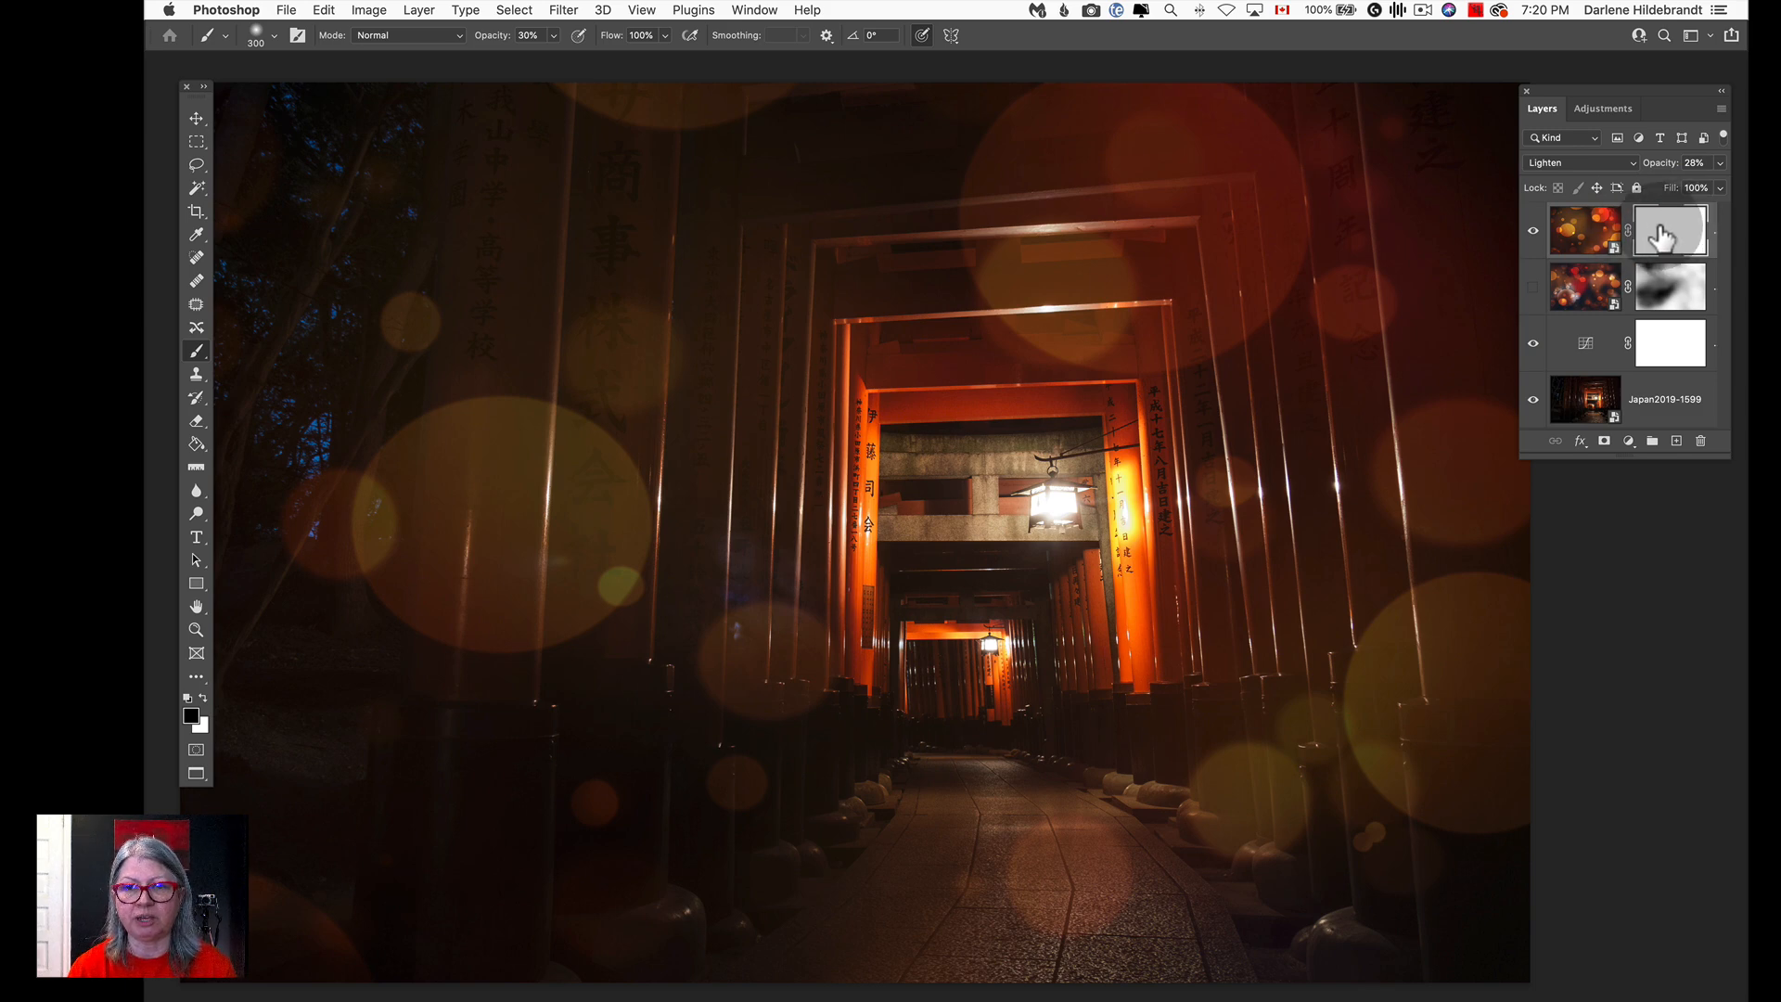
{"action": "left_click", "coordinate": [1575, 234]}
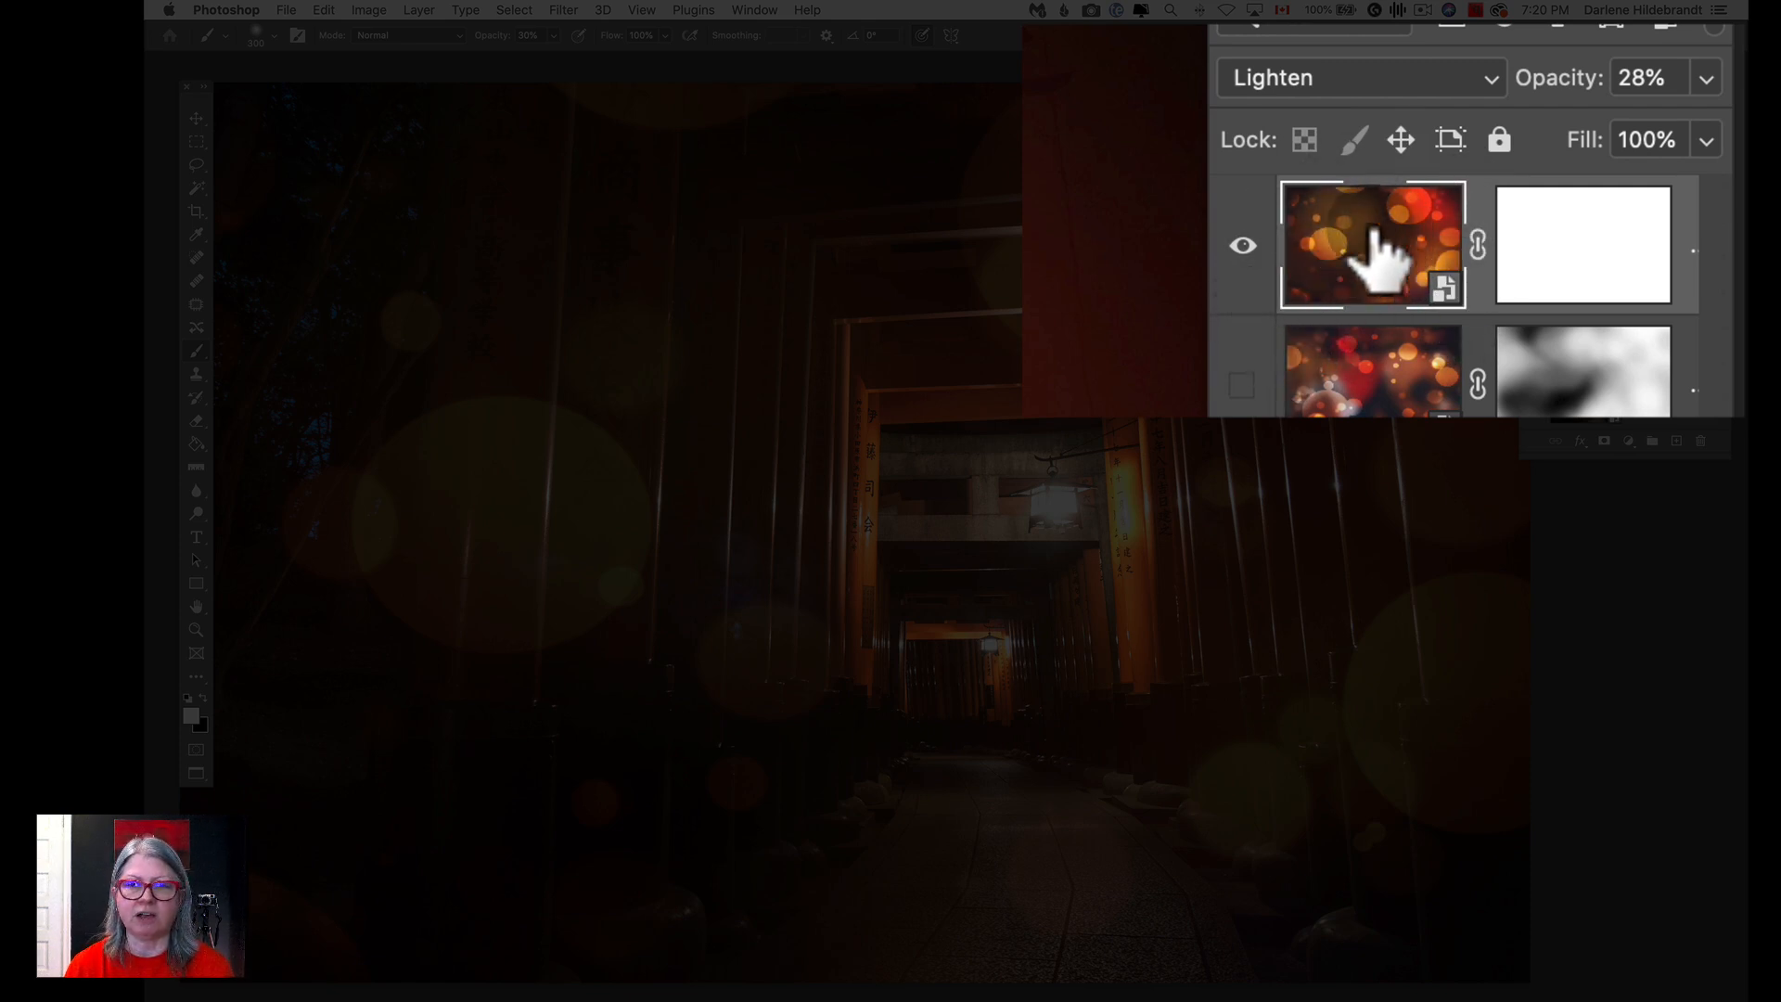
{"action": "left_click", "coordinate": [1563, 224]}
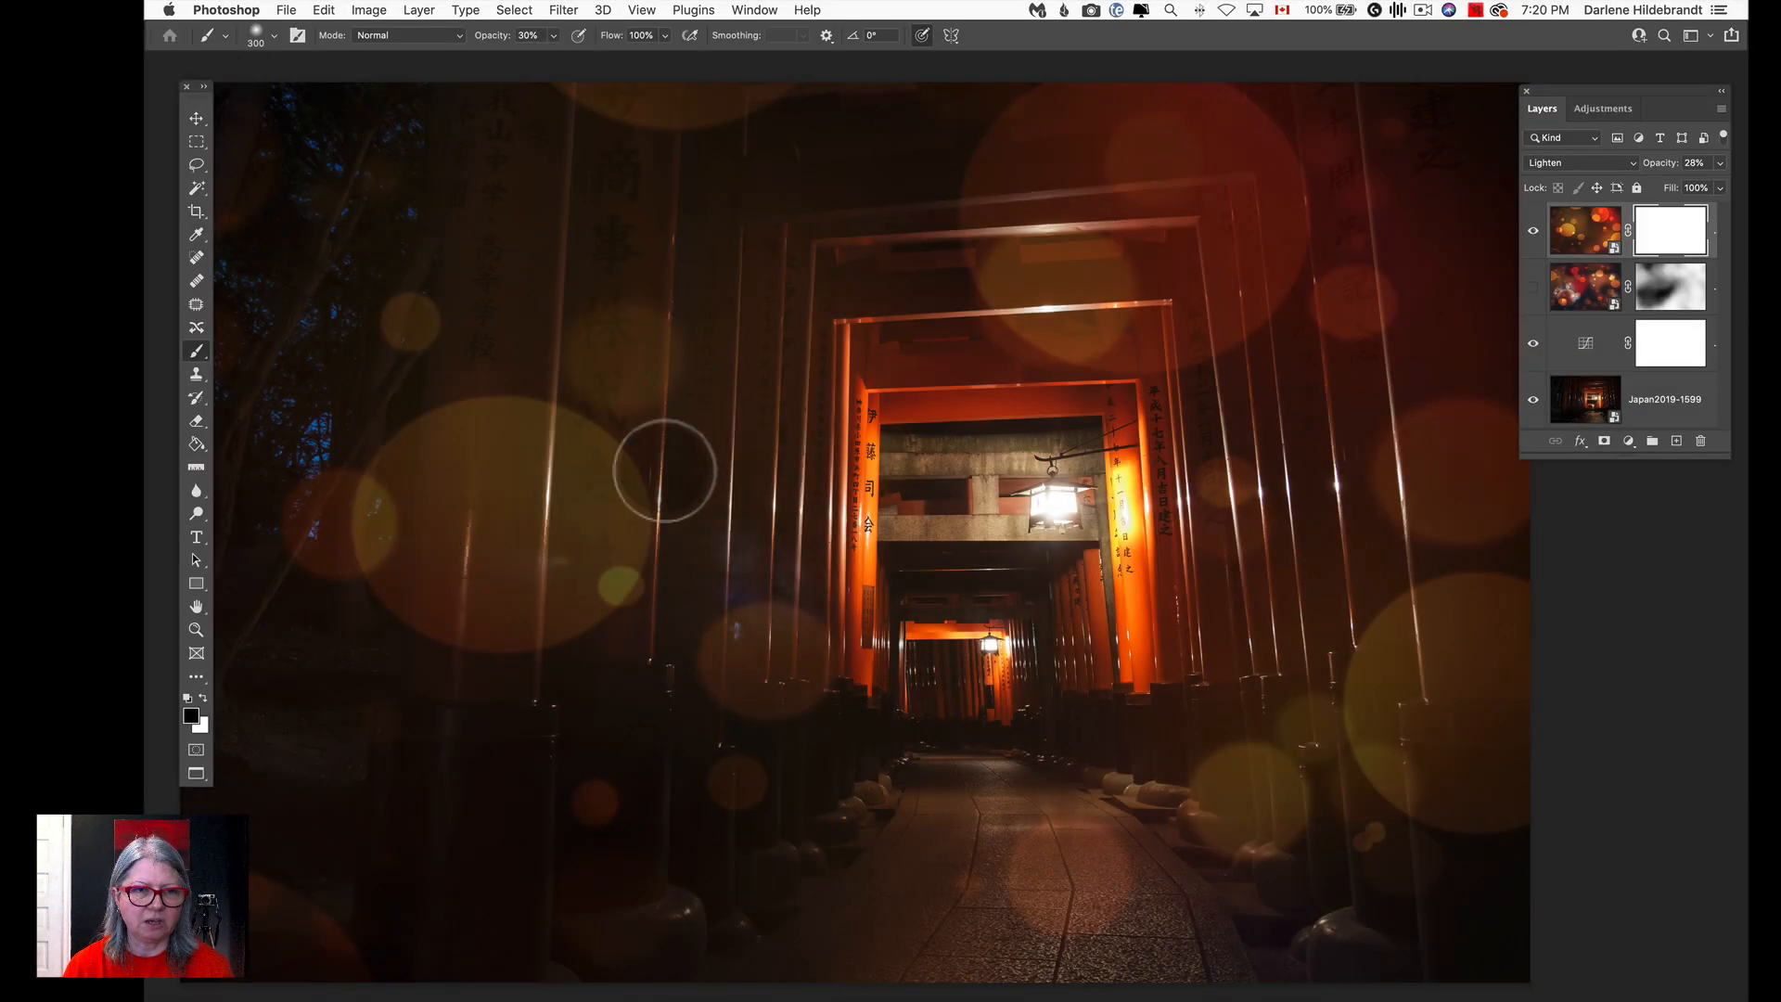
Try a brush opacity of 80%, and settle on 40%.
{"action": "left_click", "coordinate": [553, 35]}
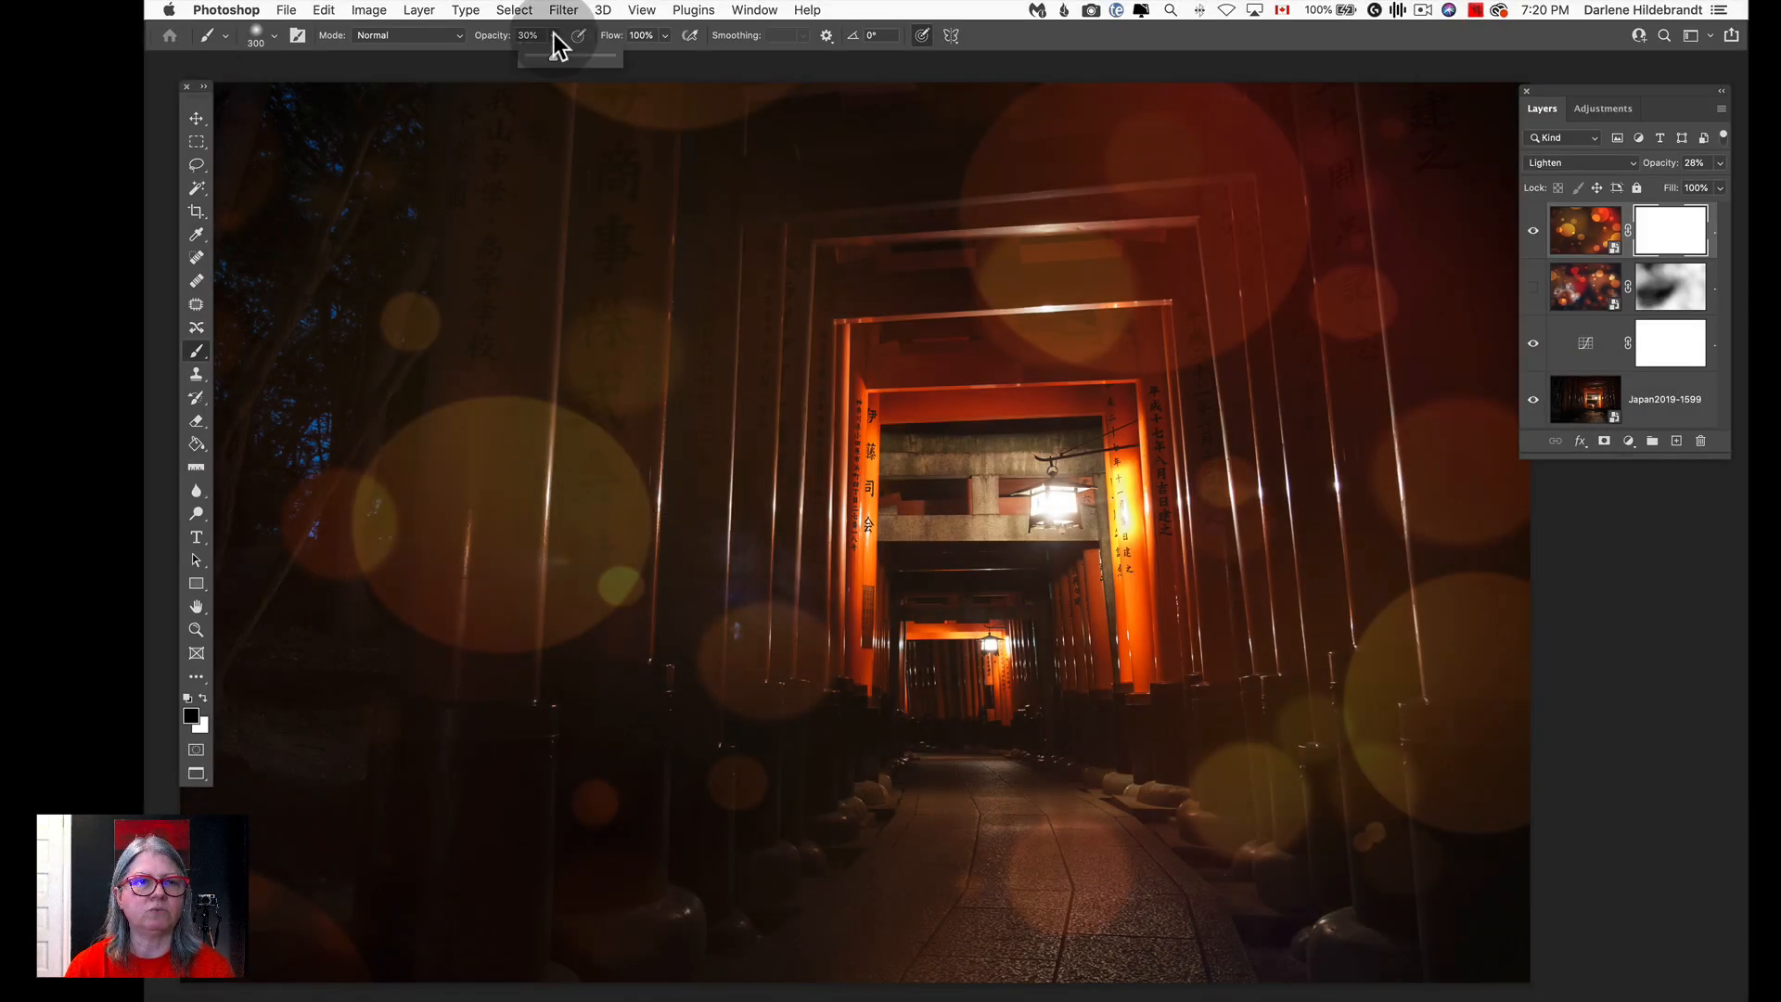
{"action": "left_click_drag", "start_coordinate": [553, 46], "coordinate": [569, 53]}
{"action": "left_click", "coordinate": [1026, 39]}
{"action": "left_click_drag", "start_coordinate": [564, 496], "coordinate": [561, 503]}
{"action": "key", "text": "8"}
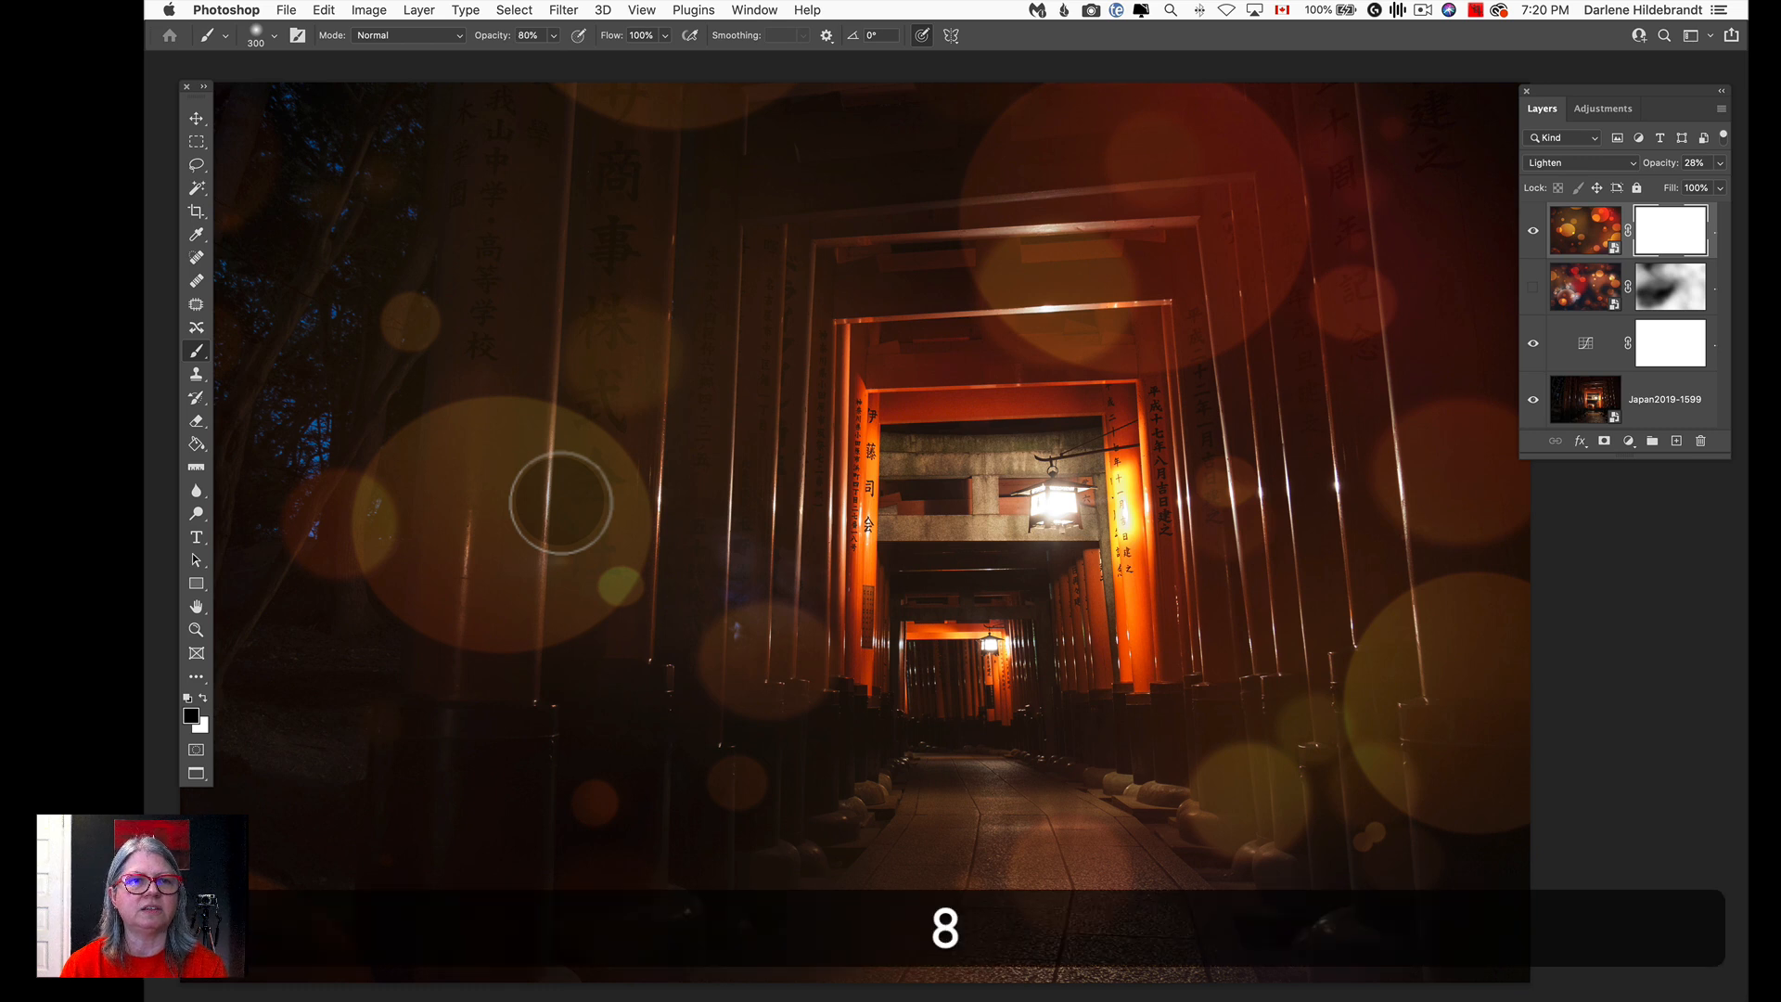
{"action": "key", "text": "8"}
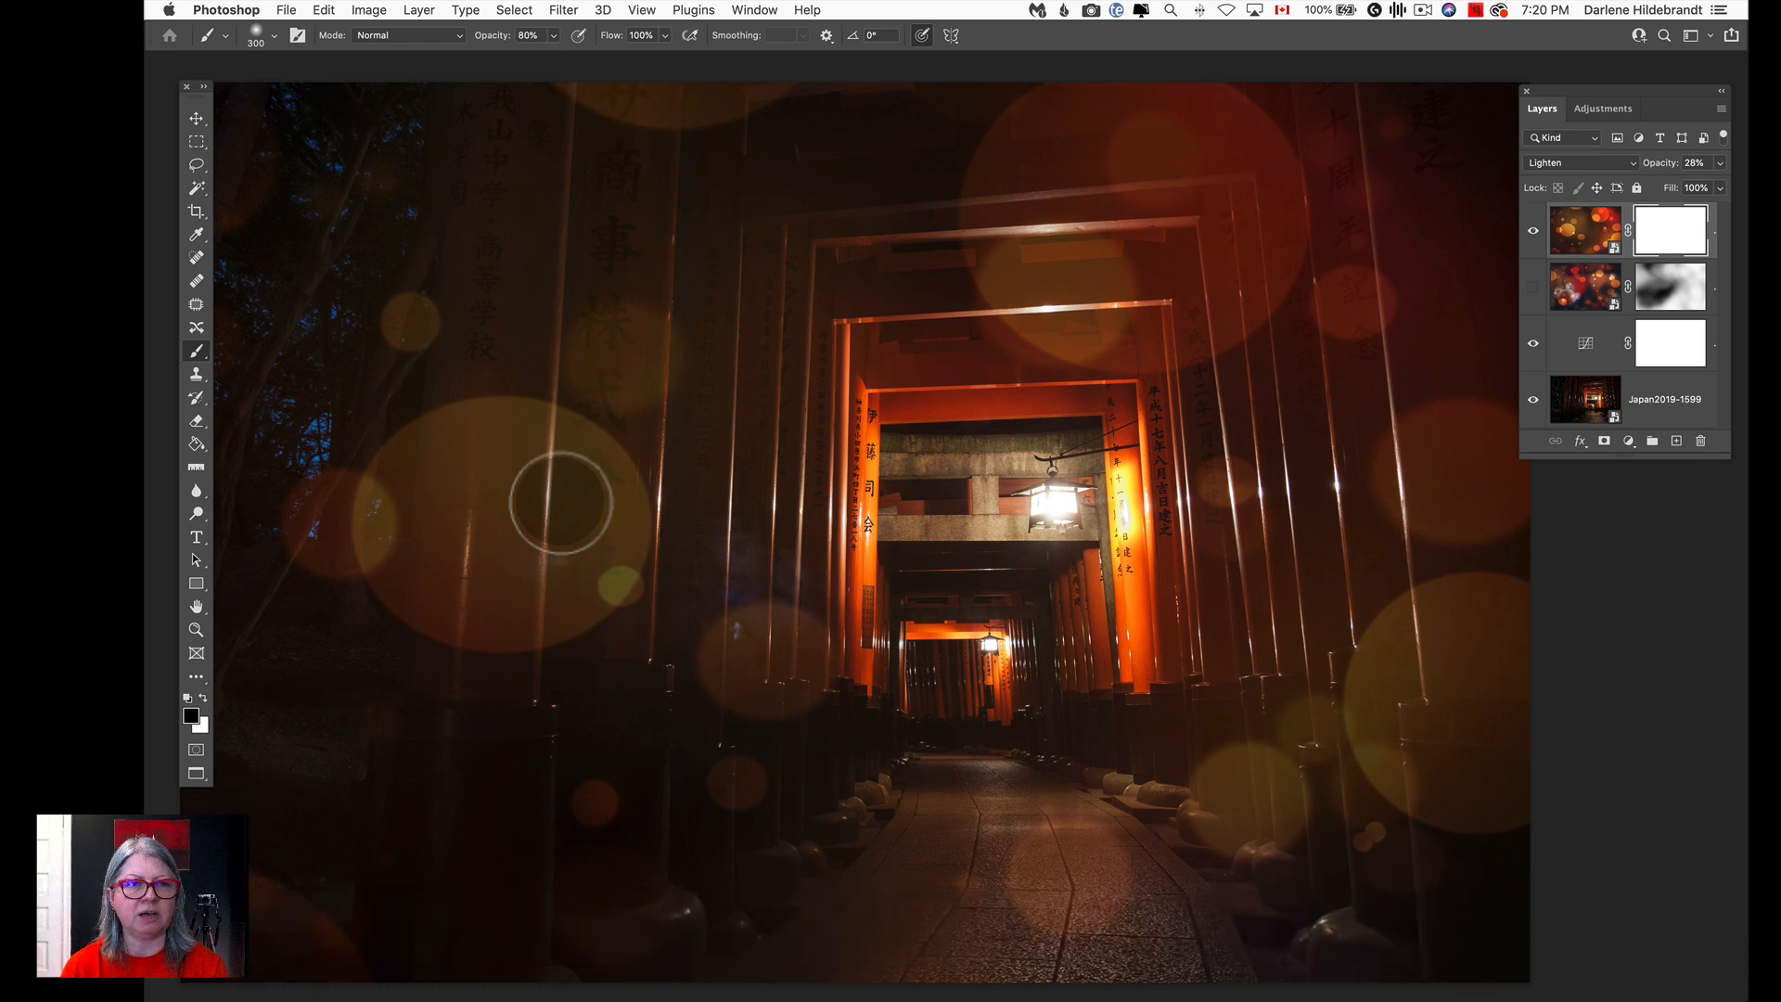
{"action": "key", "text": "4"}
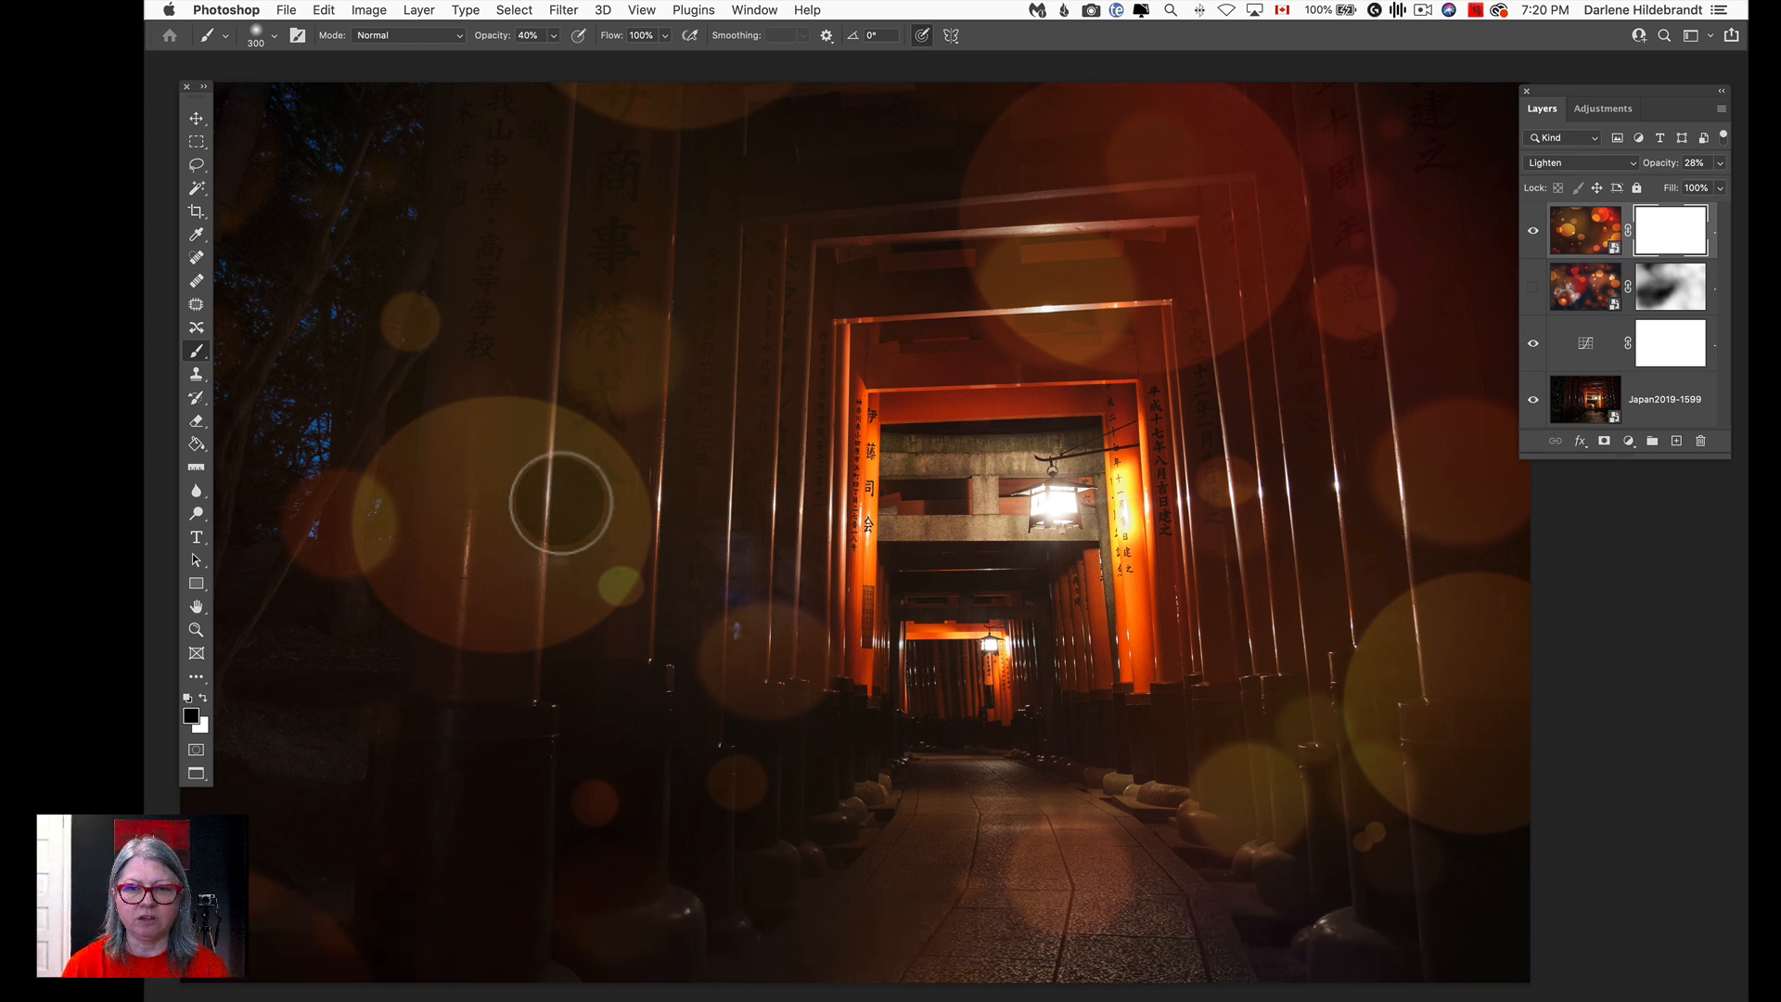
Enlarge the brush to 1600 and paint black on the mask over the photo's left-centre bokeh, and switch to white at 20% opacity.
{"action": "key", "text": "bracketright"}
{"action": "key", "text": "bracketright"}
{"action": "key", "text": "bracketright"}
{"action": "key", "text": "bracketright"}
{"action": "key", "text": "bracketright"}
{"action": "key", "text": "bracketright"}
{"action": "key", "text": "bracketright"}
{"action": "key", "text": "bracketright"}
{"action": "key", "text": "bracketright"}
{"action": "key", "text": "bracketright"}
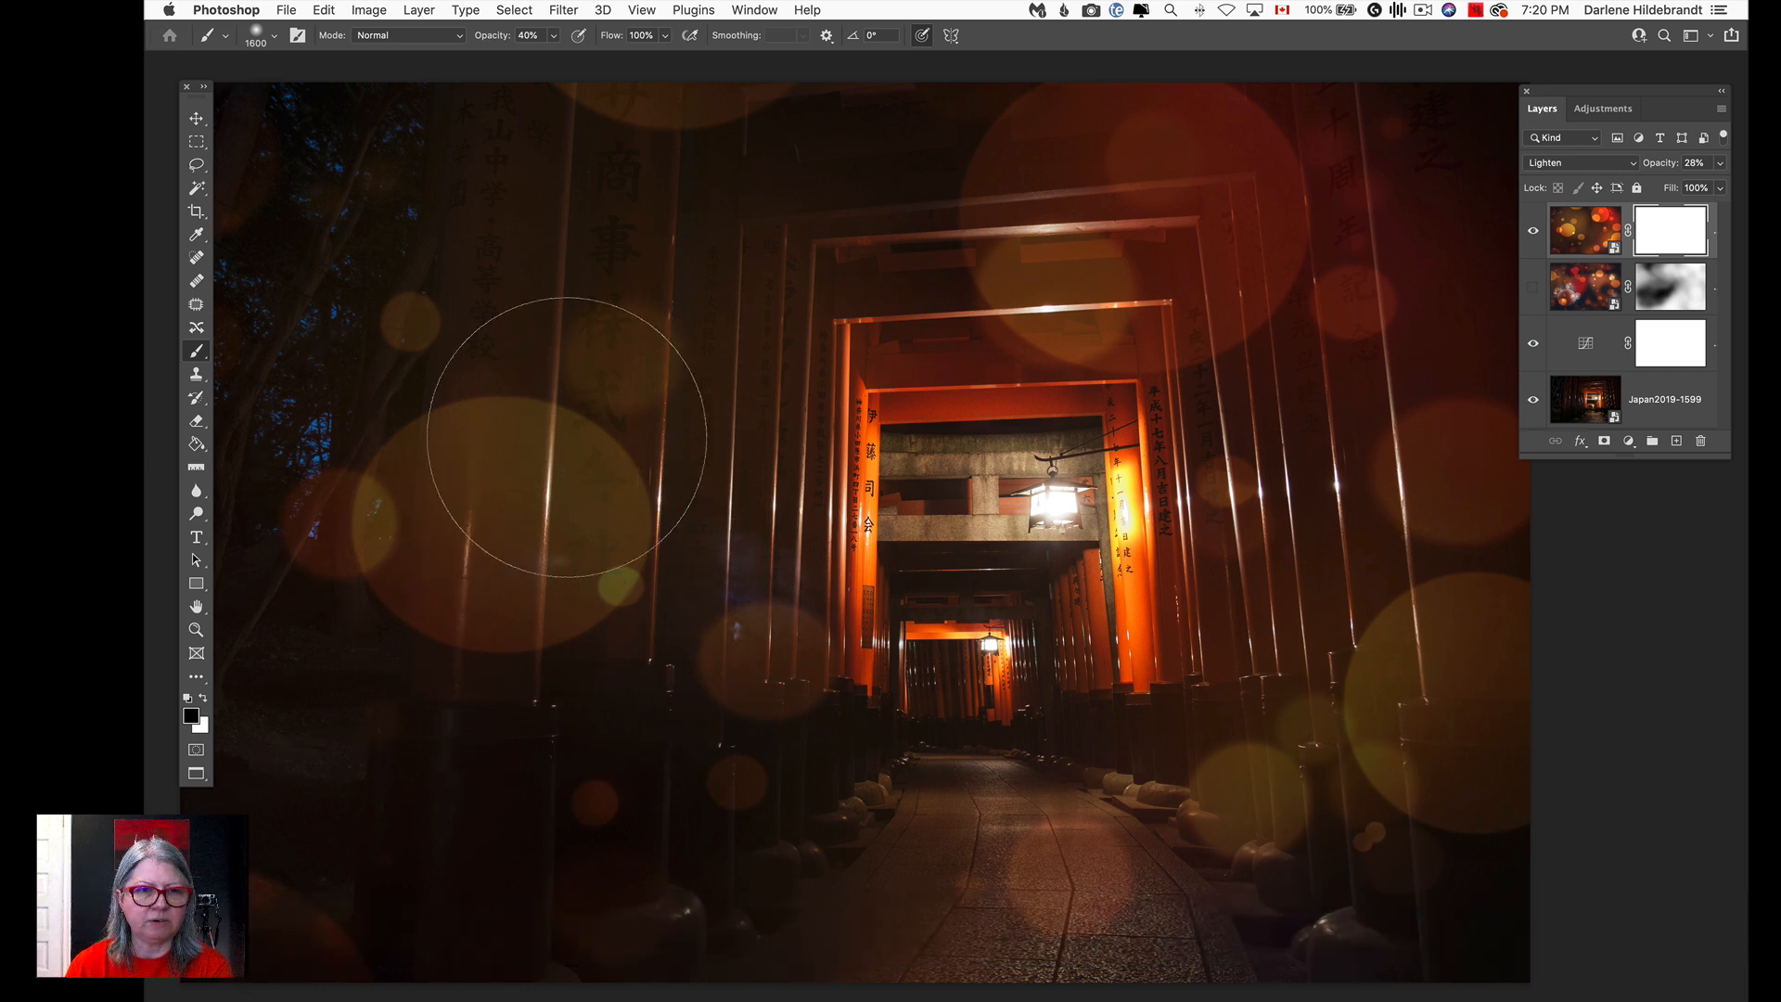
{"action": "mouse_move", "coordinate": [557, 533]}
{"action": "left_mouse_down"}
{"action": "mouse_move", "coordinate": [402, 501]}
{"action": "mouse_move", "coordinate": [616, 398]}
{"action": "mouse_move", "coordinate": [730, 619]}
{"action": "mouse_move", "coordinate": [616, 724]}
{"action": "mouse_move", "coordinate": [541, 866]}
{"action": "mouse_move", "coordinate": [569, 499]}
{"action": "mouse_move", "coordinate": [509, 538]}
{"action": "mouse_move", "coordinate": [386, 516]}
{"action": "mouse_move", "coordinate": [569, 457]}
{"action": "mouse_move", "coordinate": [489, 668]}
{"action": "mouse_move", "coordinate": [520, 541]}
{"action": "mouse_move", "coordinate": [501, 557]}
{"action": "mouse_move", "coordinate": [470, 371]}
{"action": "mouse_move", "coordinate": [405, 378]}
{"action": "mouse_move", "coordinate": [727, 636]}
{"action": "mouse_move", "coordinate": [569, 458]}
{"action": "mouse_move", "coordinate": [521, 289]}
{"action": "mouse_move", "coordinate": [644, 151]}
{"action": "mouse_move", "coordinate": [544, 120]}
{"action": "mouse_move", "coordinate": [374, 624]}
{"action": "mouse_move", "coordinate": [927, 790]}
{"action": "left_mouse_up"}
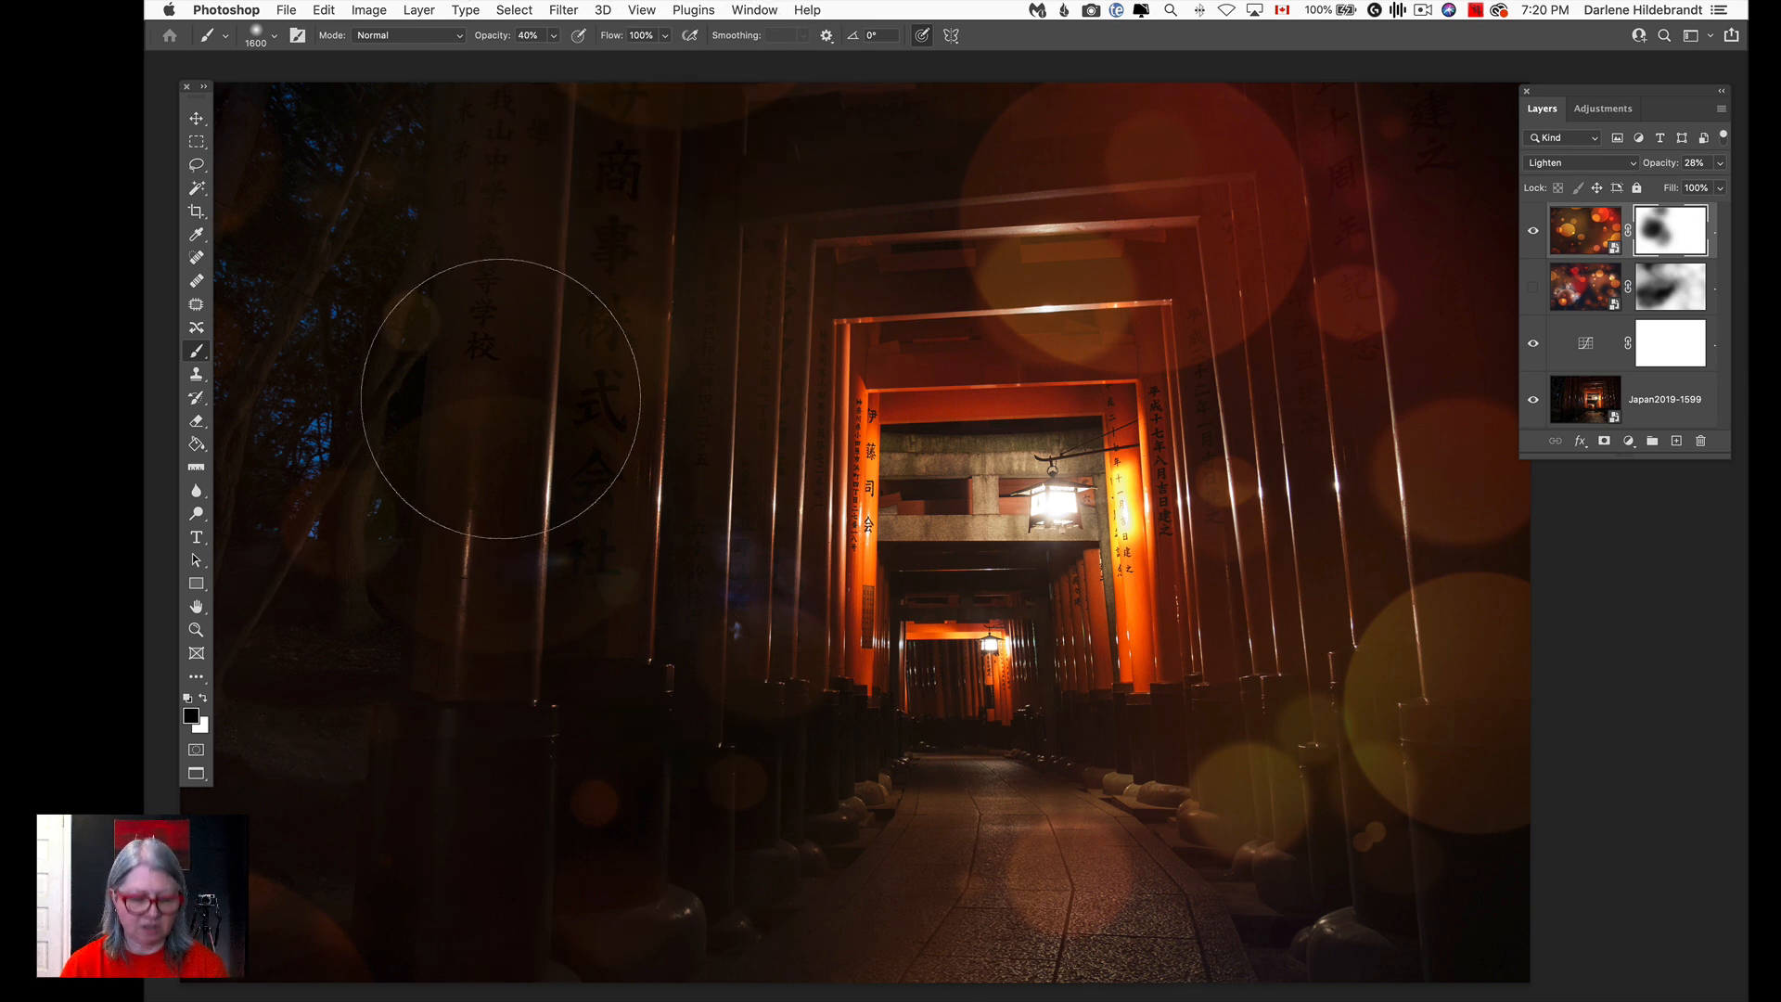
{"action": "key", "text": "x"}
{"action": "key", "text": "2"}
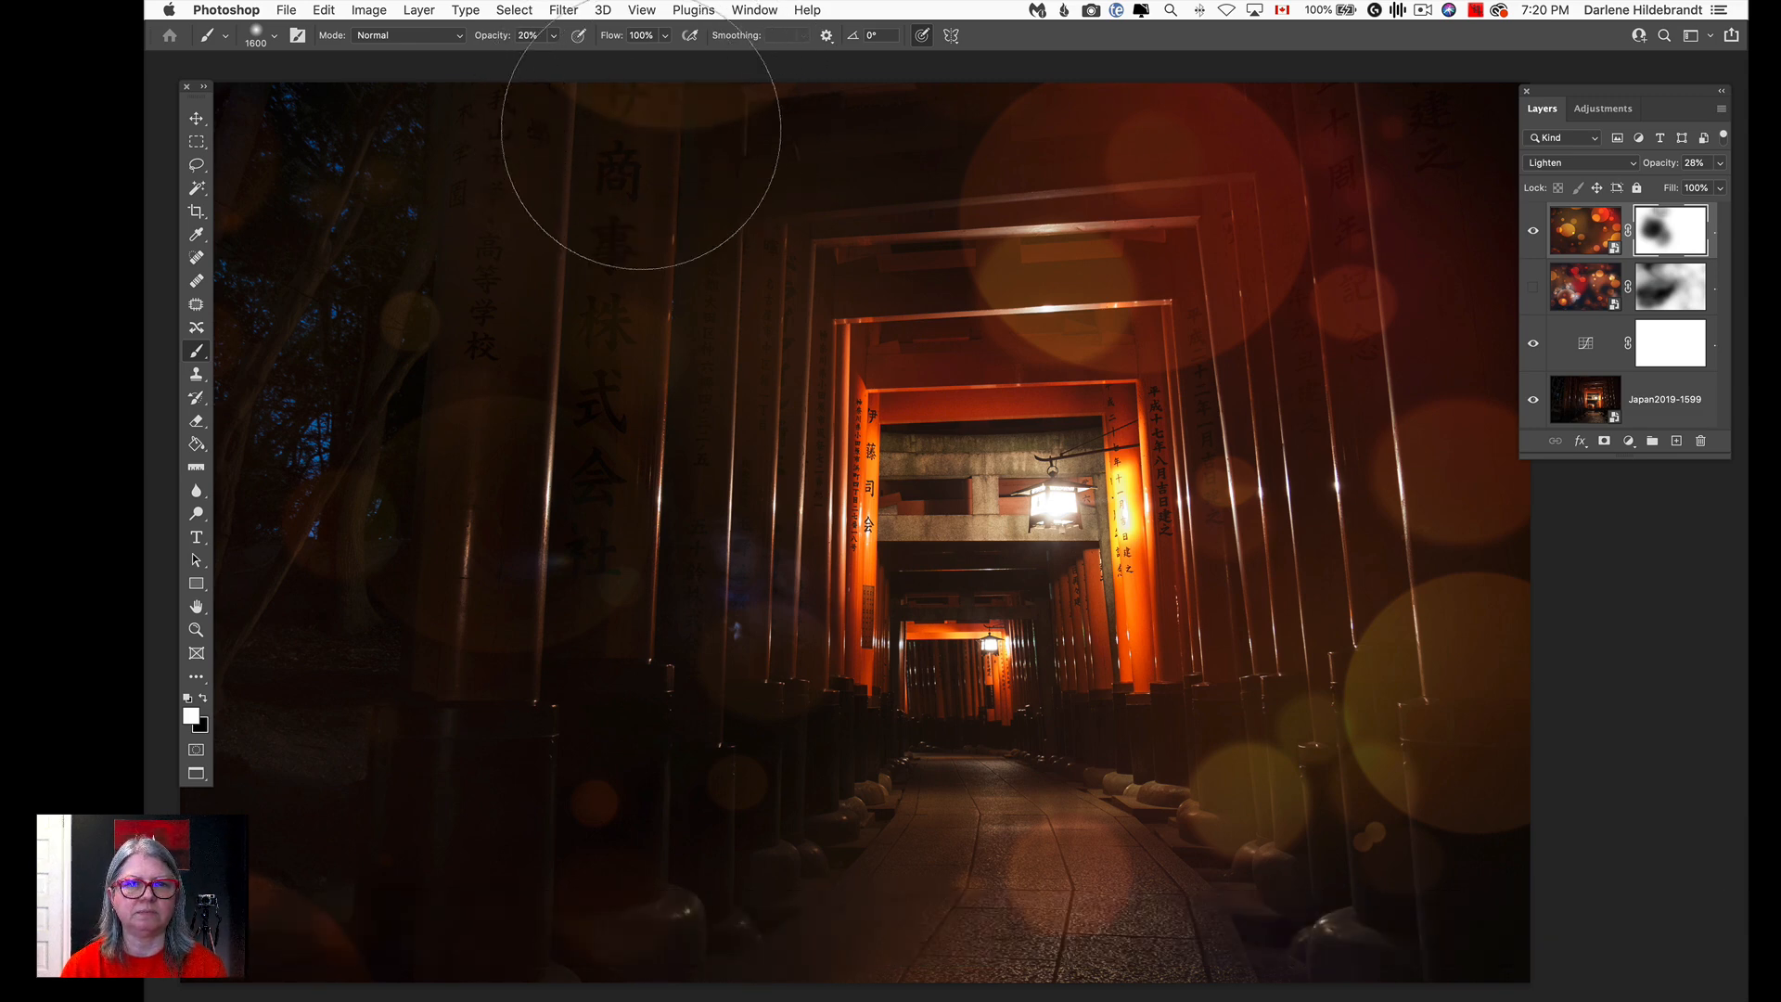
Compare the gate photo with and without the masked top bokeh texture, and check its layer mask.
{"action": "left_click", "coordinate": [1534, 232]}
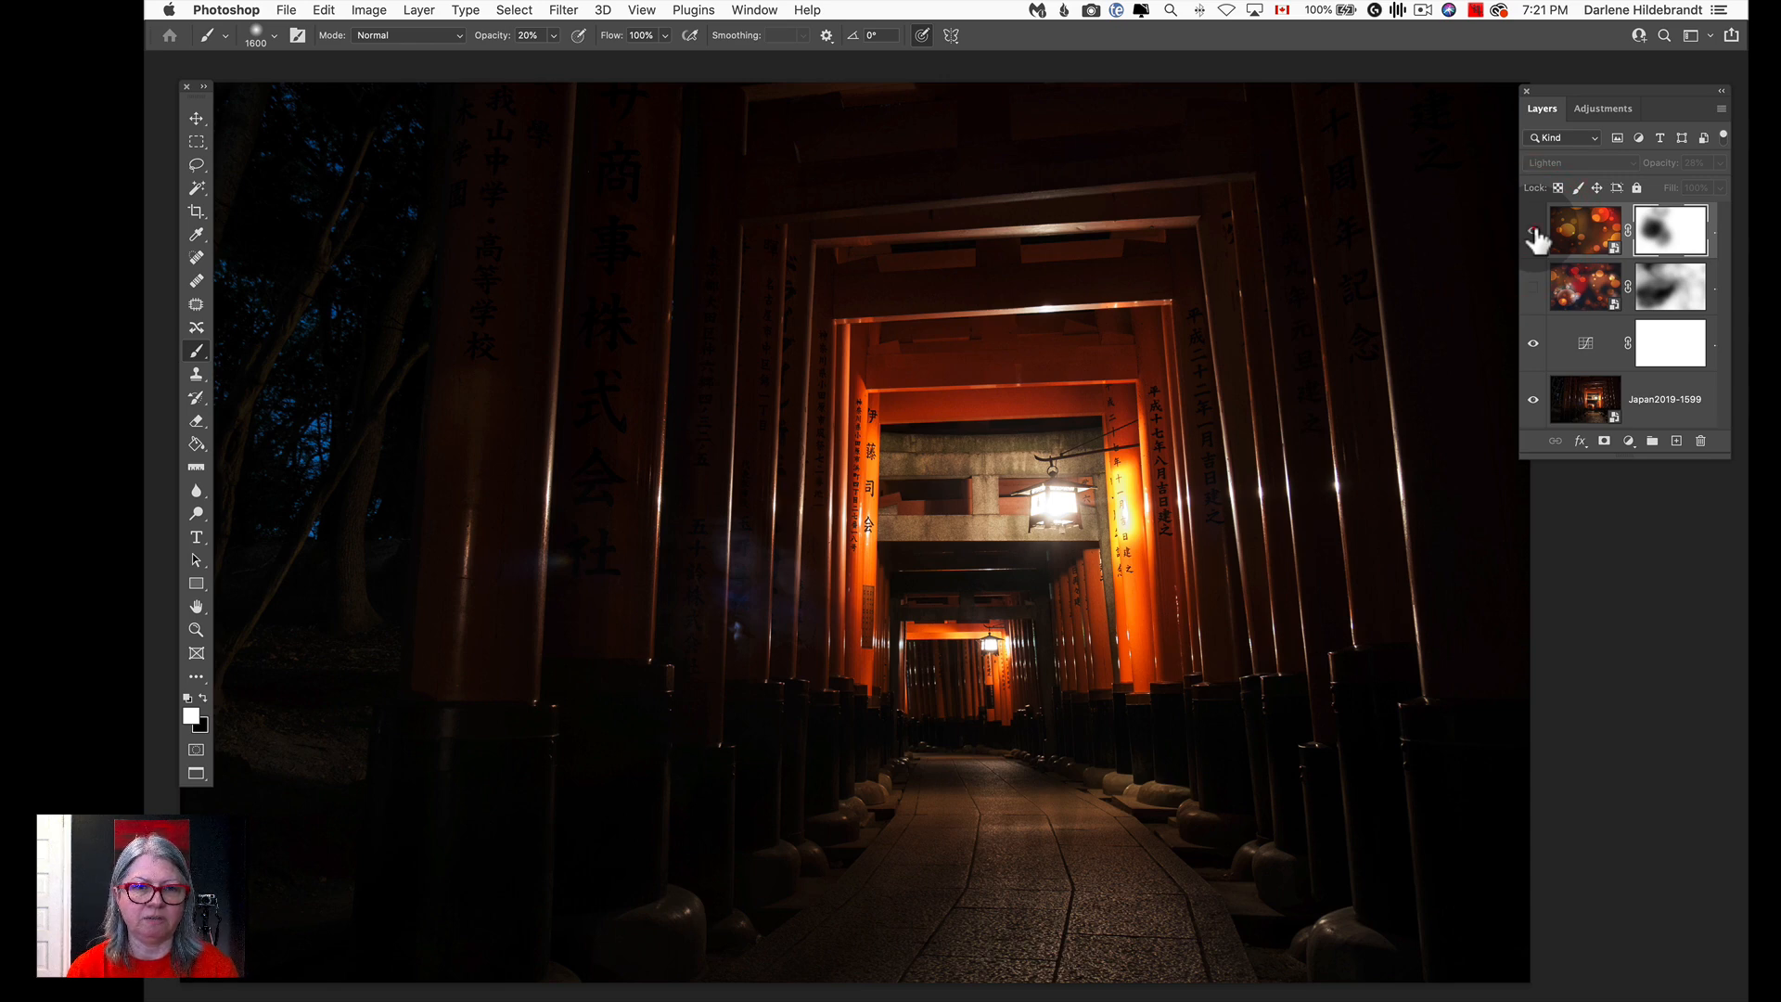
{"action": "left_click", "coordinate": [1534, 233]}
{"action": "left_click", "coordinate": [1533, 232]}
{"action": "left_click", "coordinate": [1534, 233]}
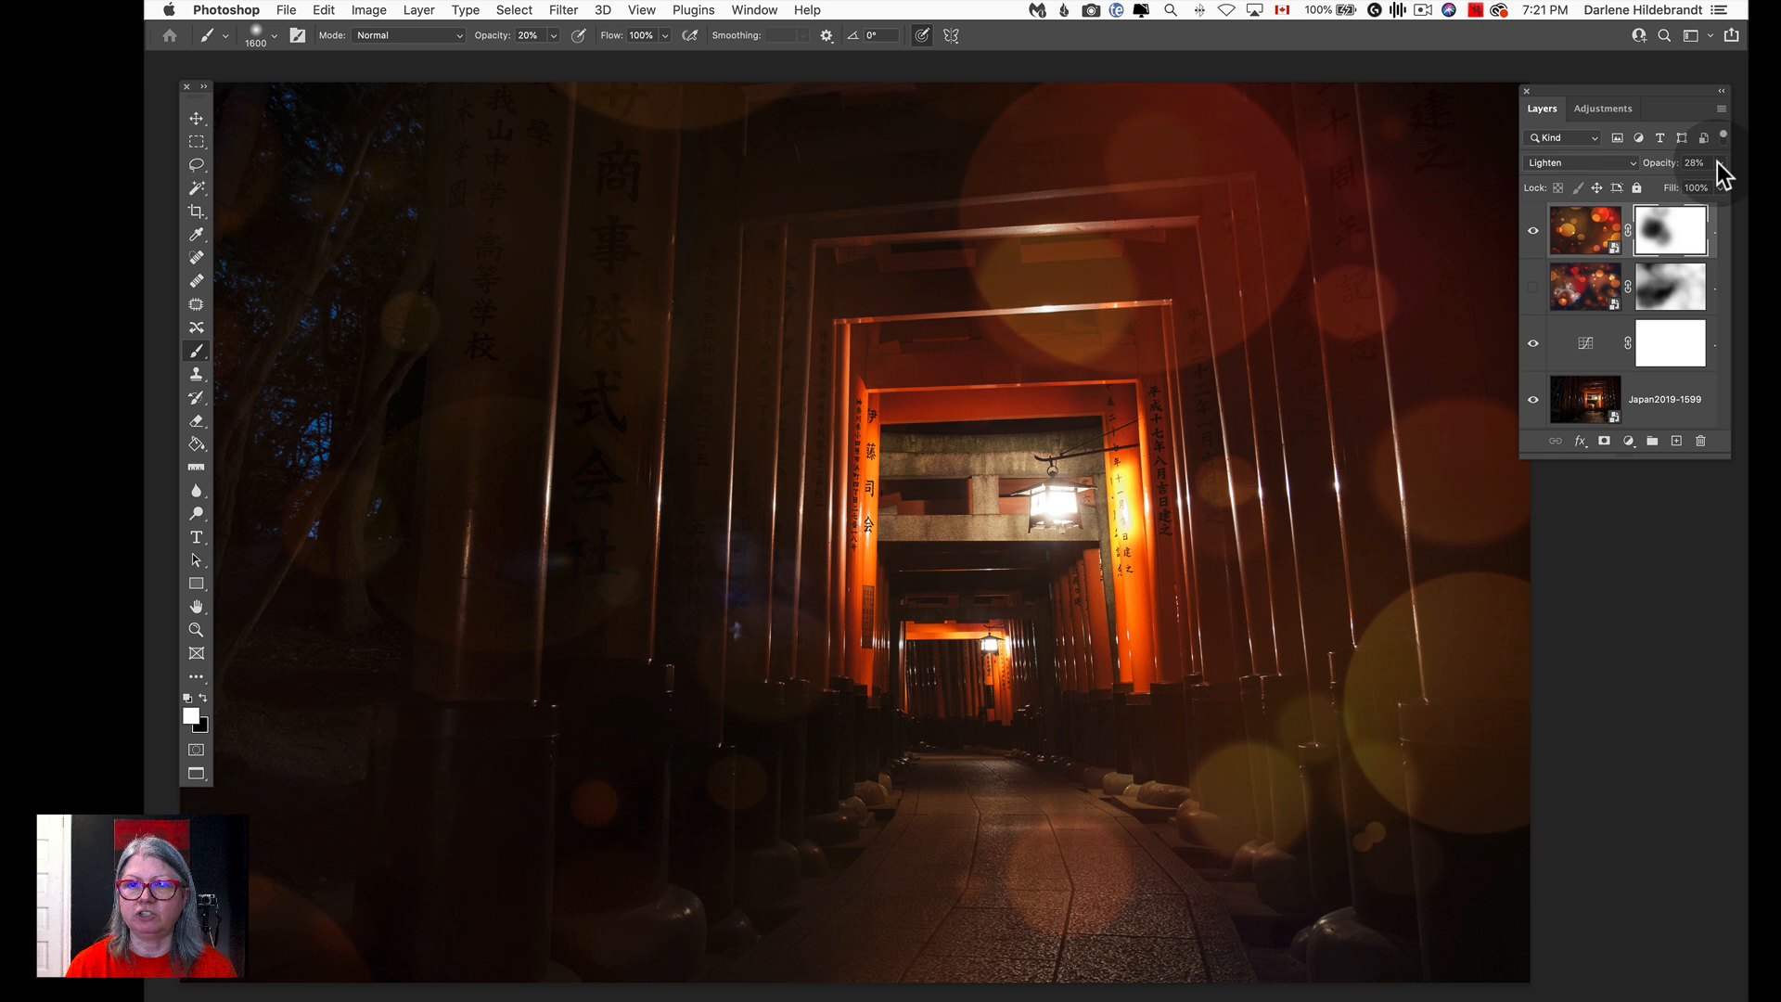
{"action": "left_click", "coordinate": [1667, 232]}
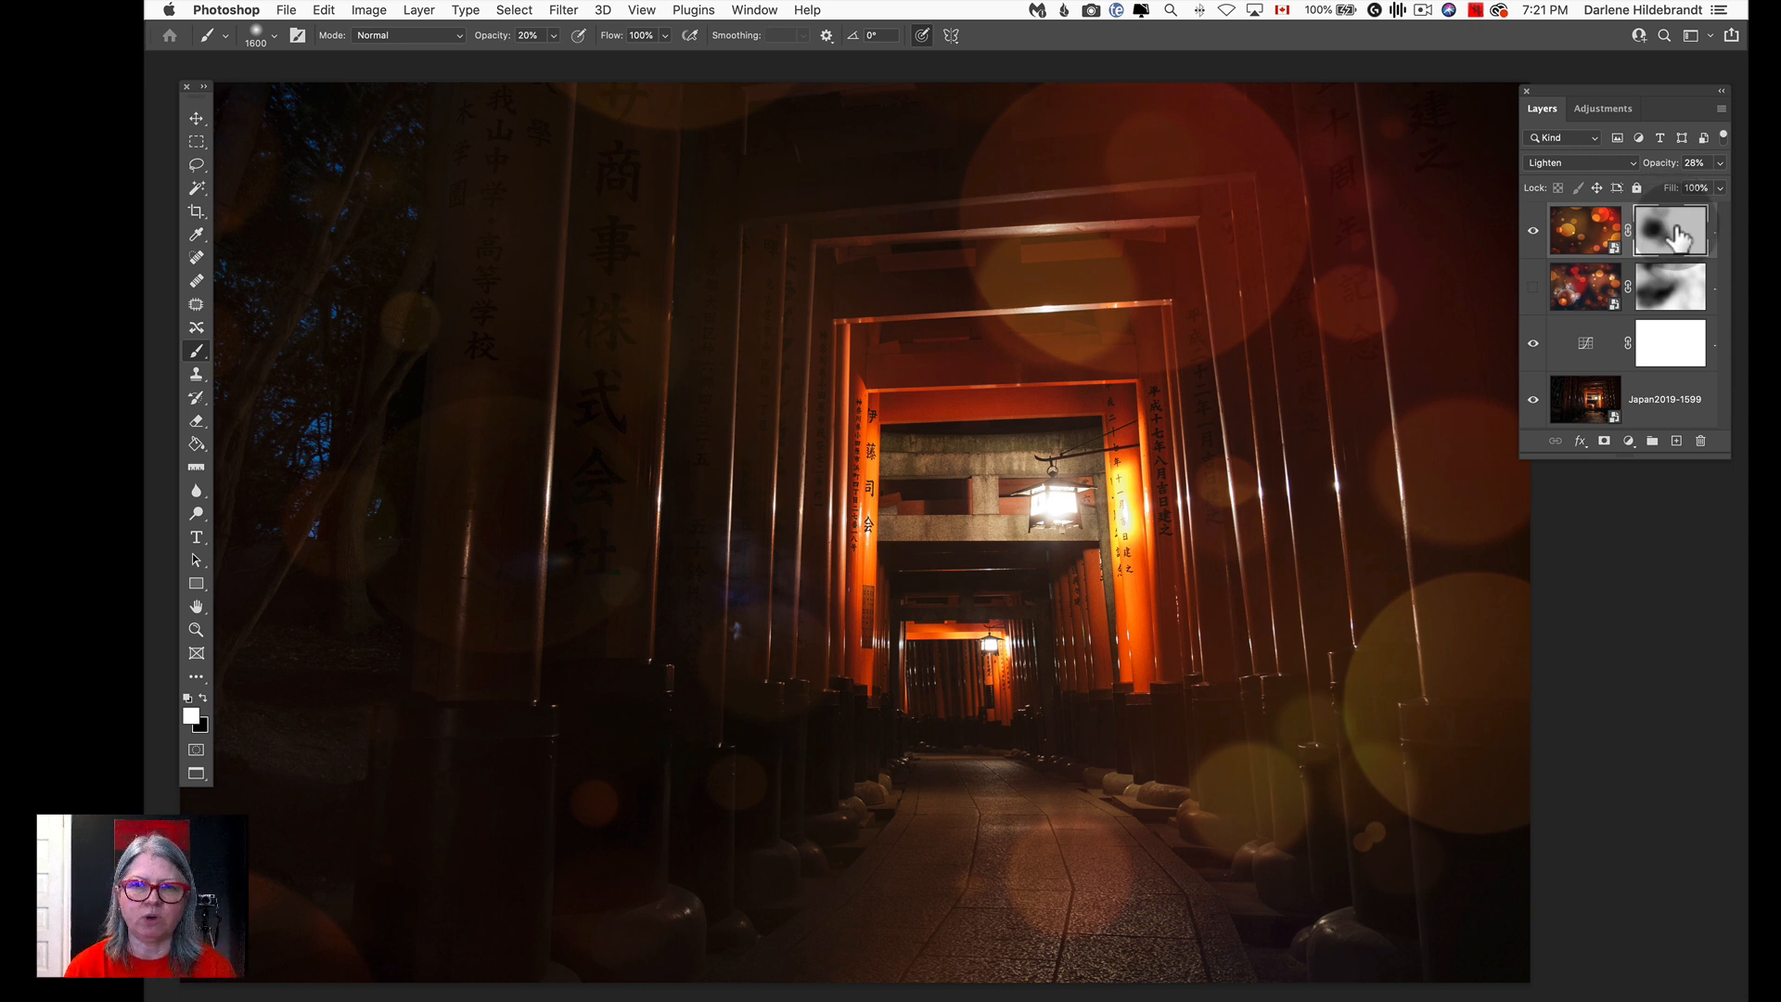
{"action": "left_click", "coordinate": [1679, 237]}
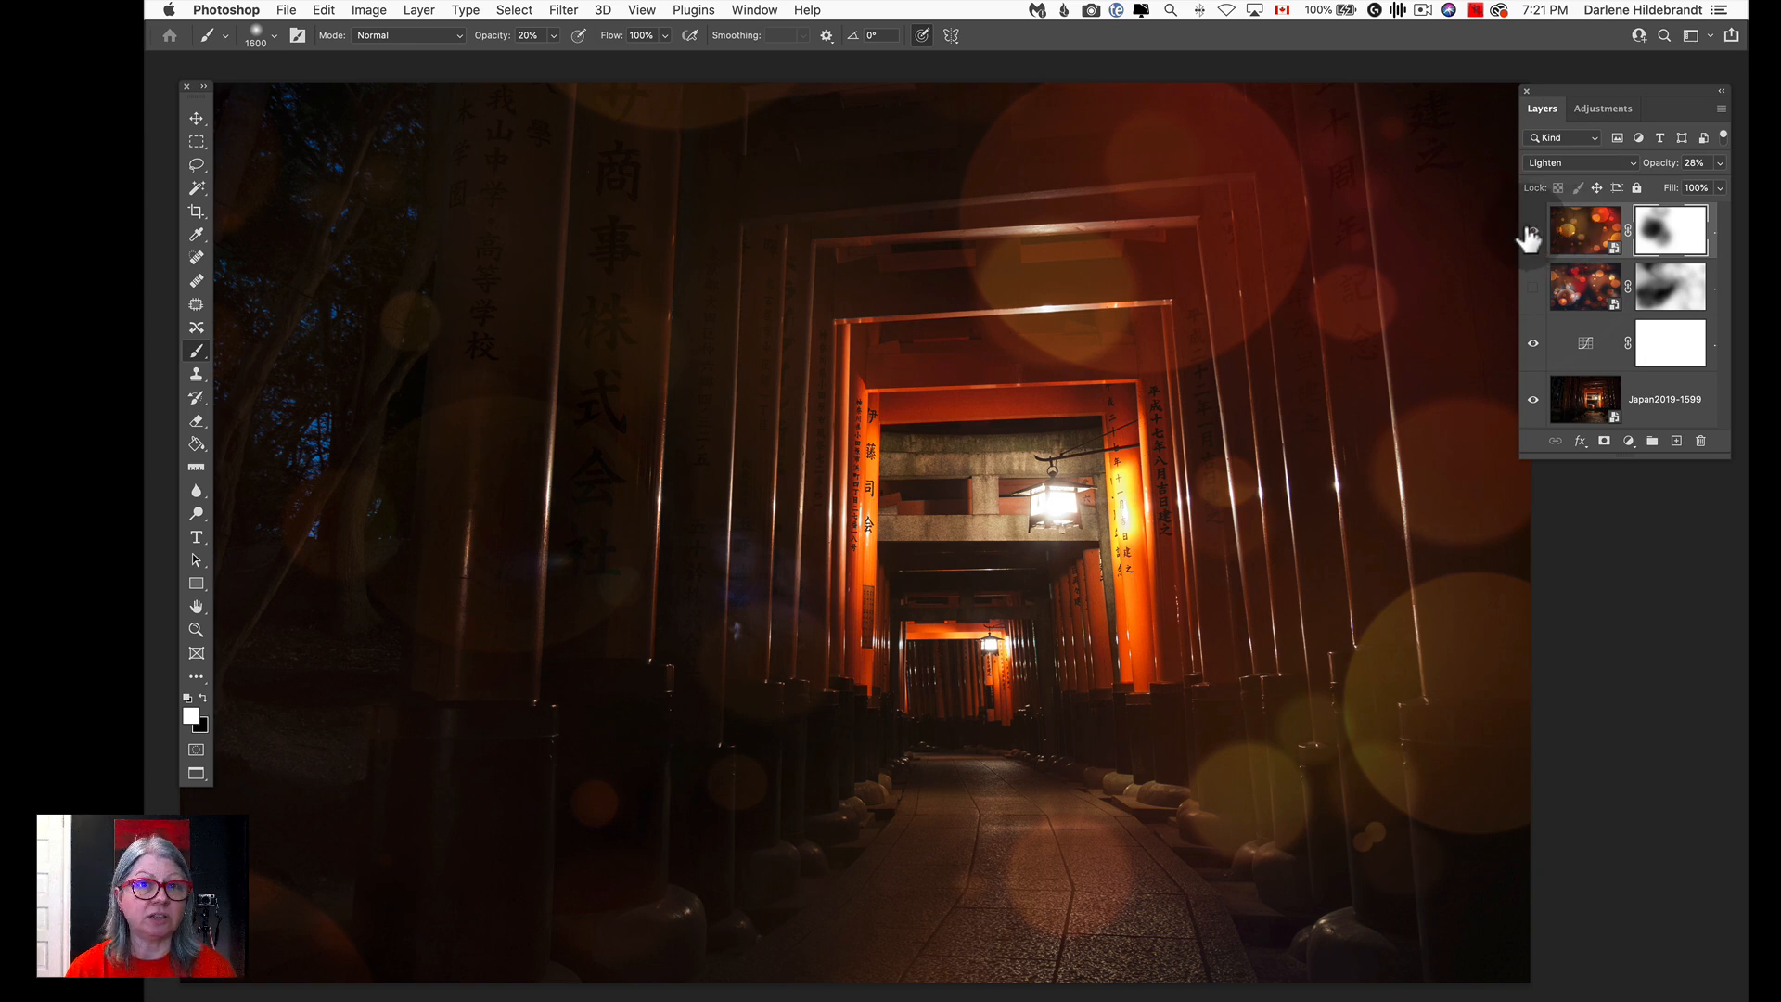
Compare the two bokeh texture layers over the photo one at a time, and delete the lower one.
{"action": "left_click", "coordinate": [1534, 240]}
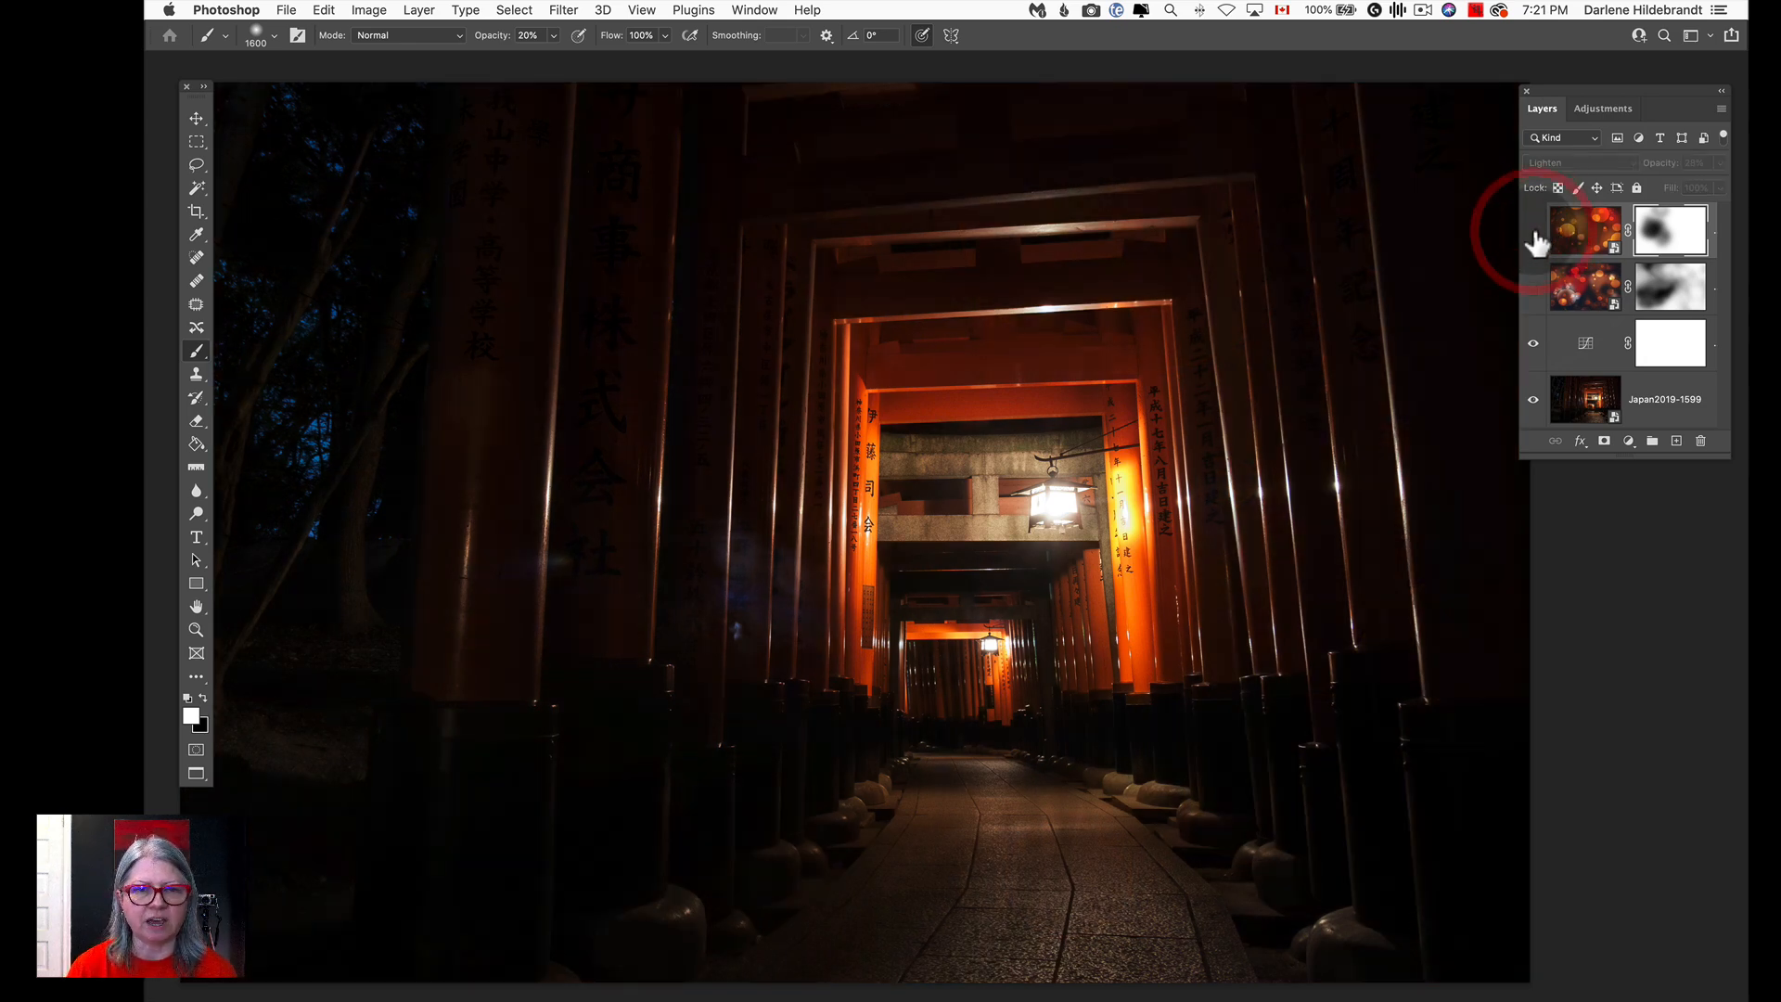
{"action": "left_click", "coordinate": [1533, 286]}
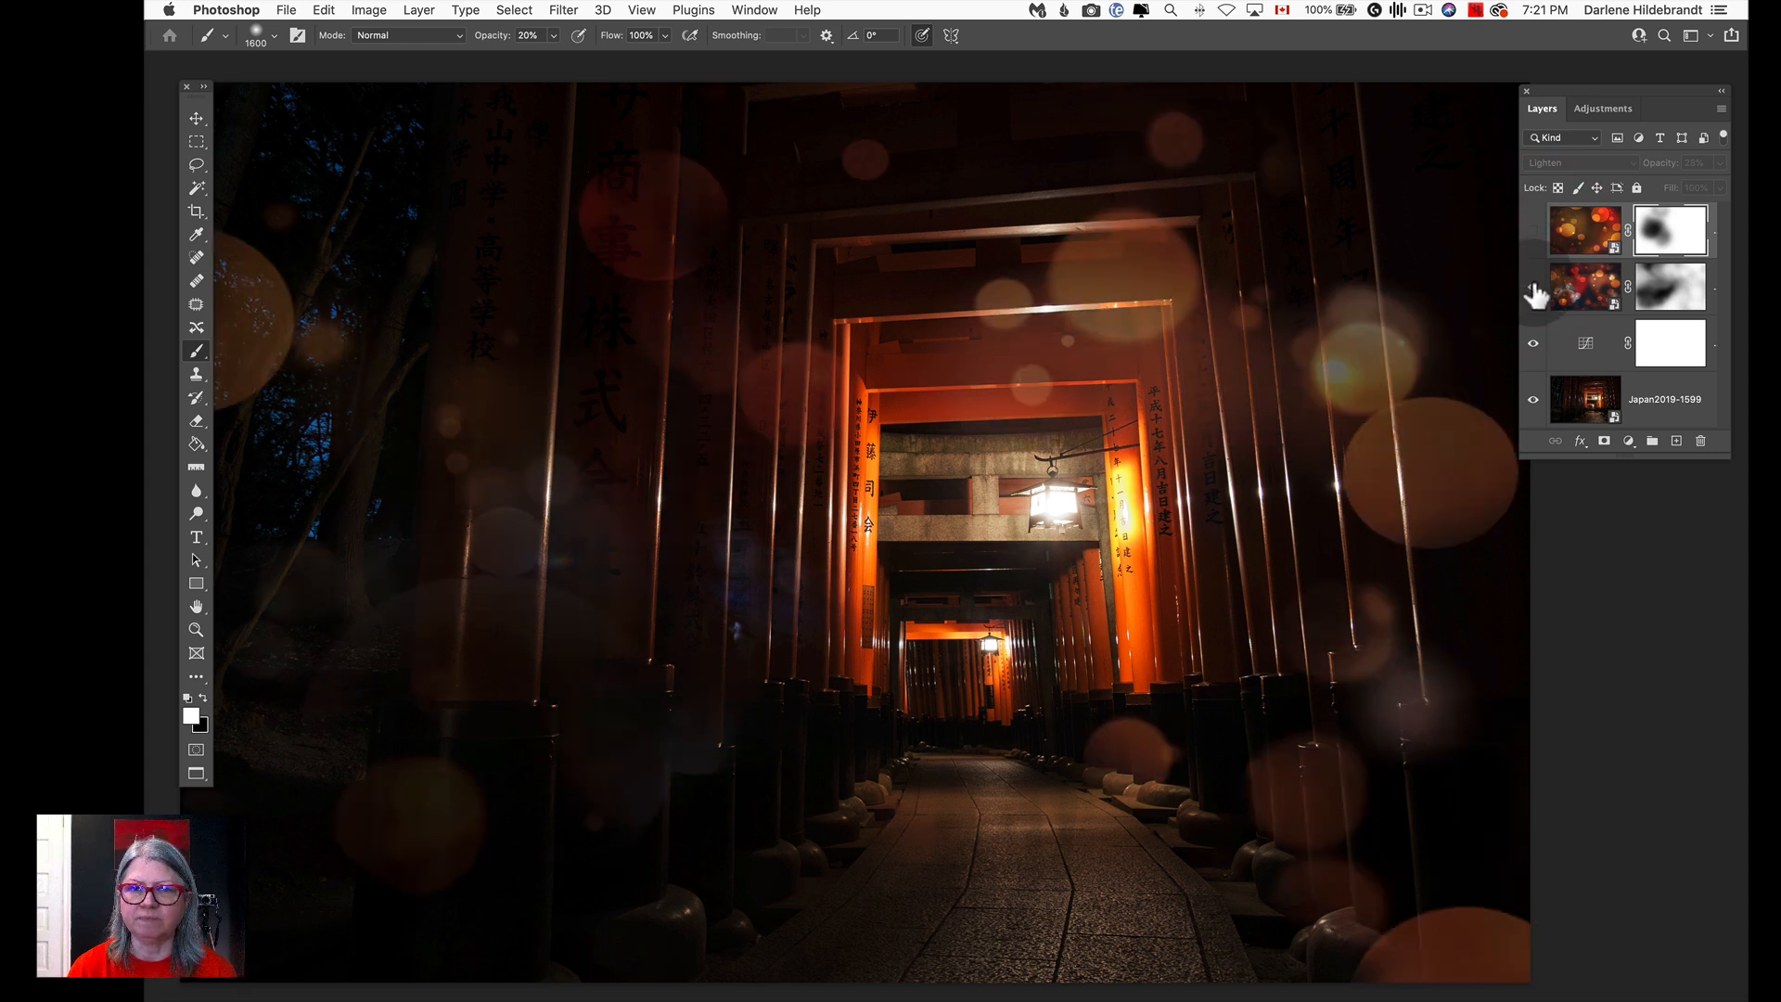
{"action": "left_click", "coordinate": [1533, 287]}
{"action": "left_click", "coordinate": [1533, 232]}
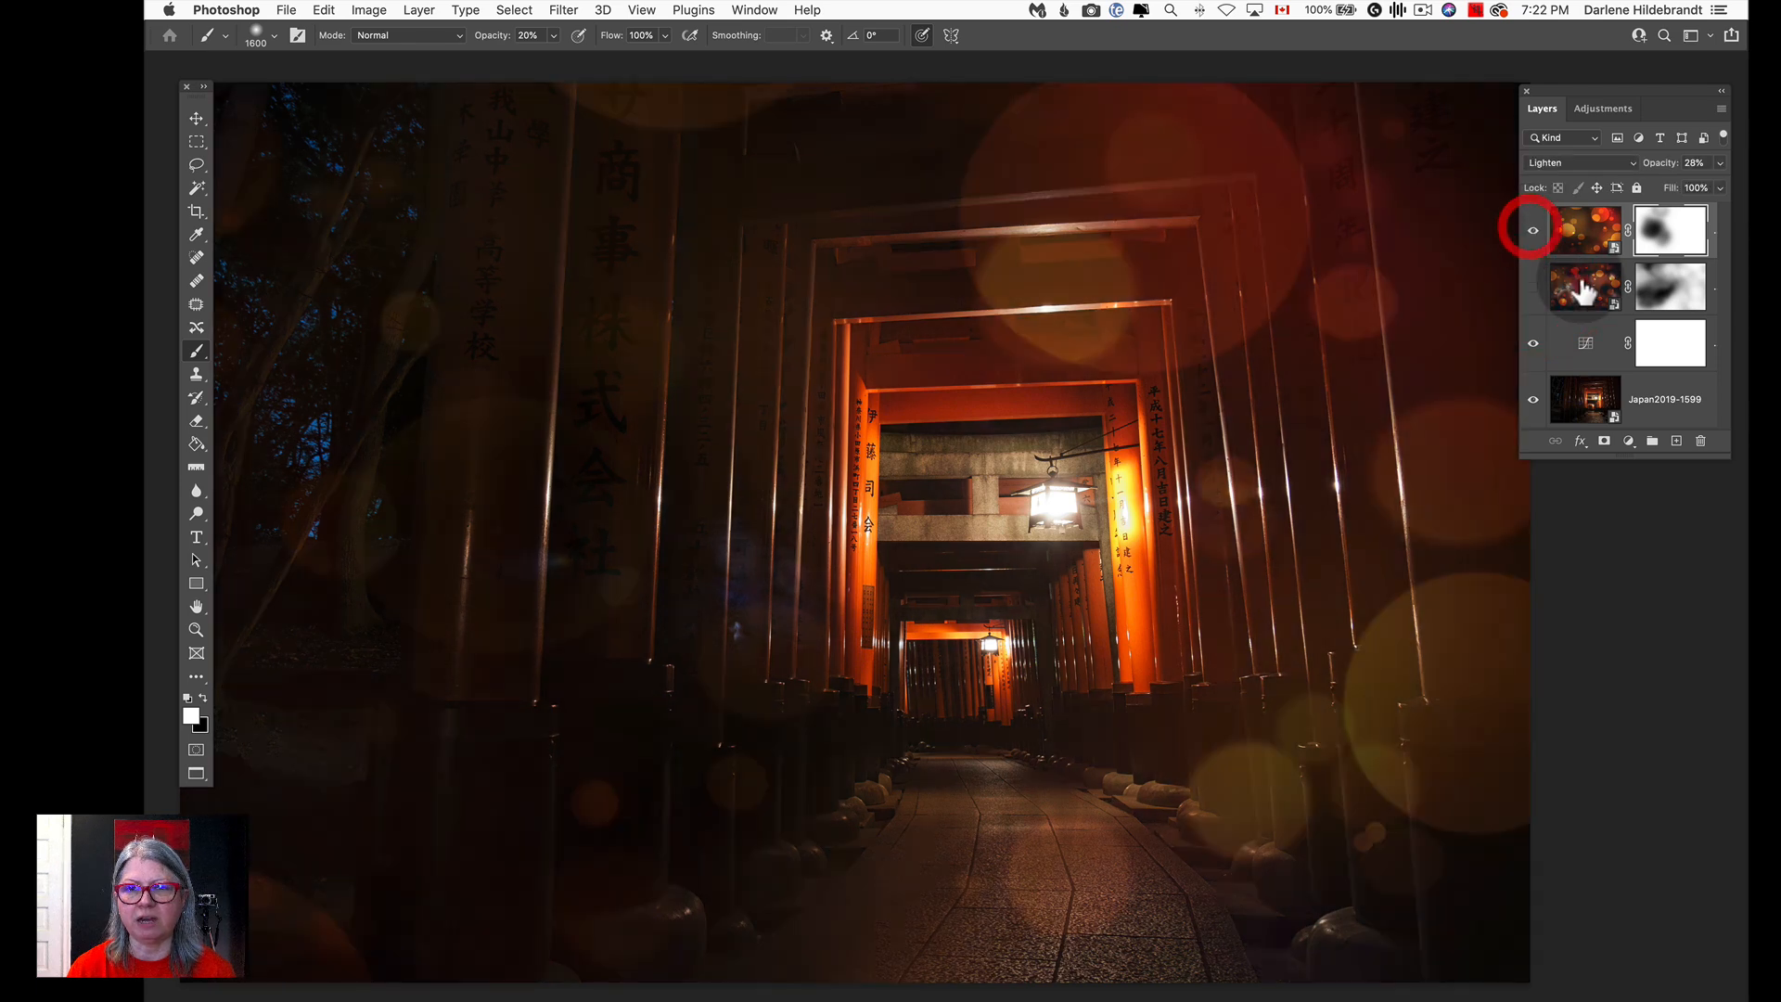
{"action": "left_click_drag", "start_coordinate": [1577, 292], "coordinate": [1703, 442]}
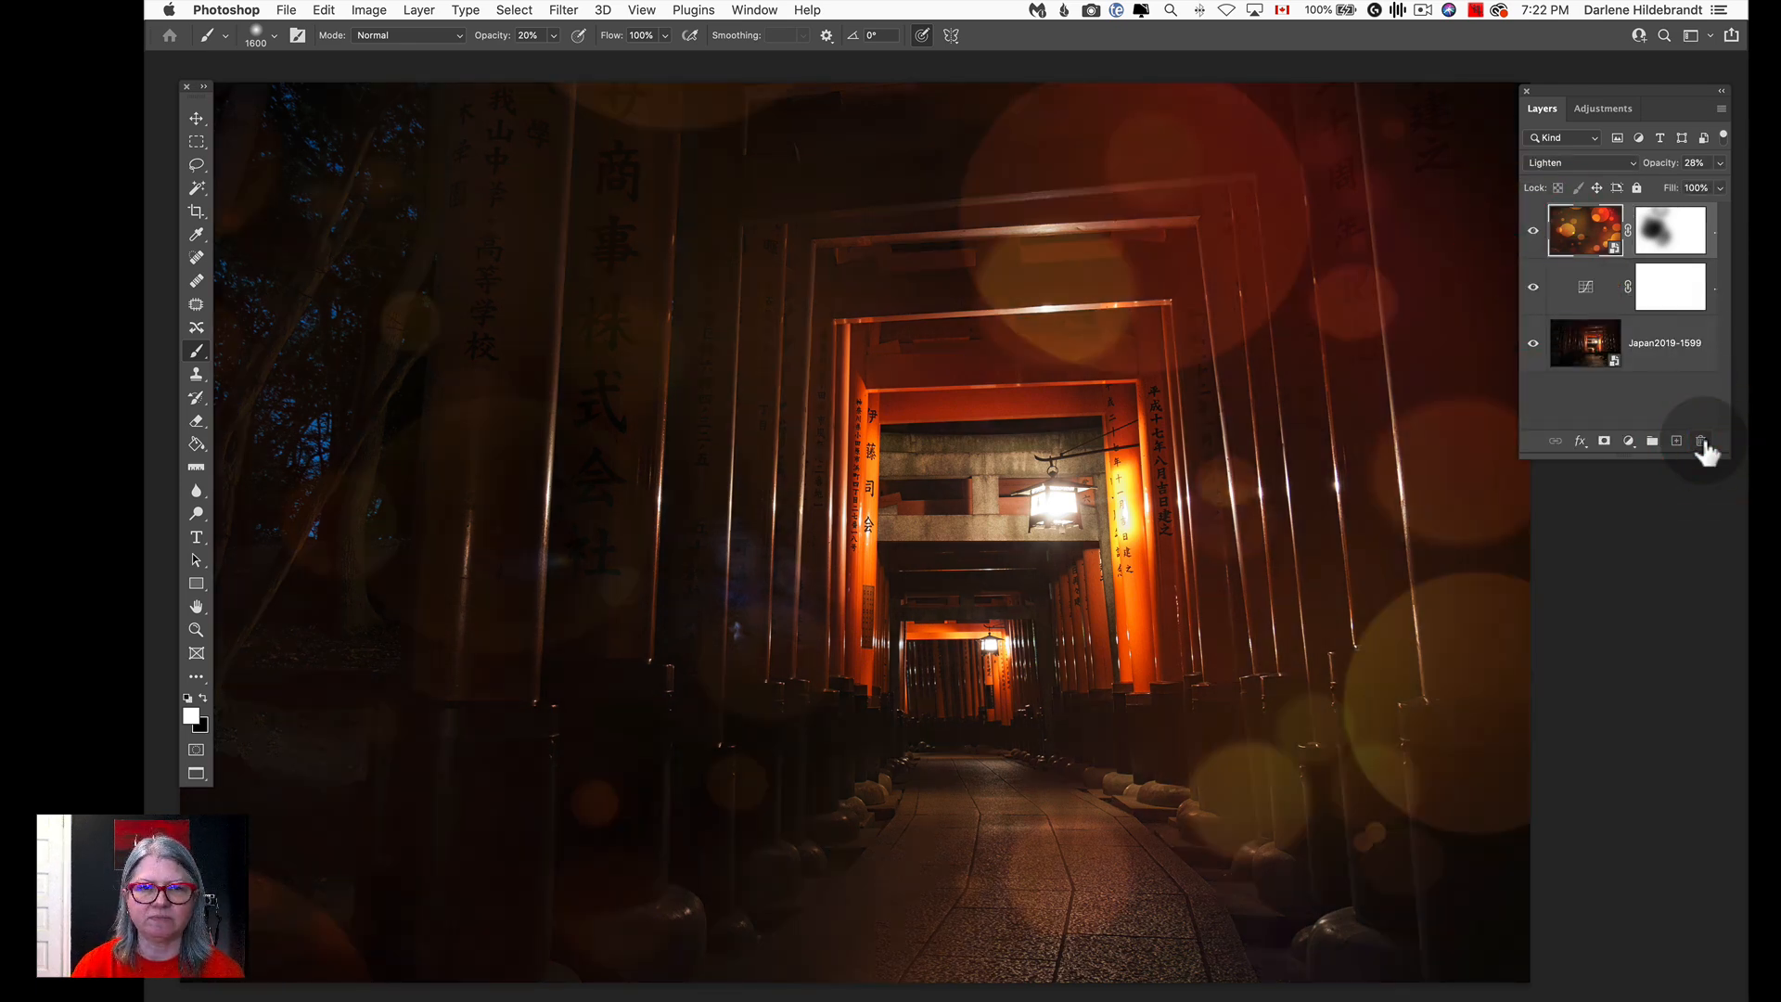
Open the remaining bokeh texture's smart object contents and place DPM-ultimate-bokeh-pack-37.jpg into it from Adobe Bridge.
{"action": "left_click", "coordinate": [1588, 246]}
{"action": "double_click", "coordinate": [1587, 243]}
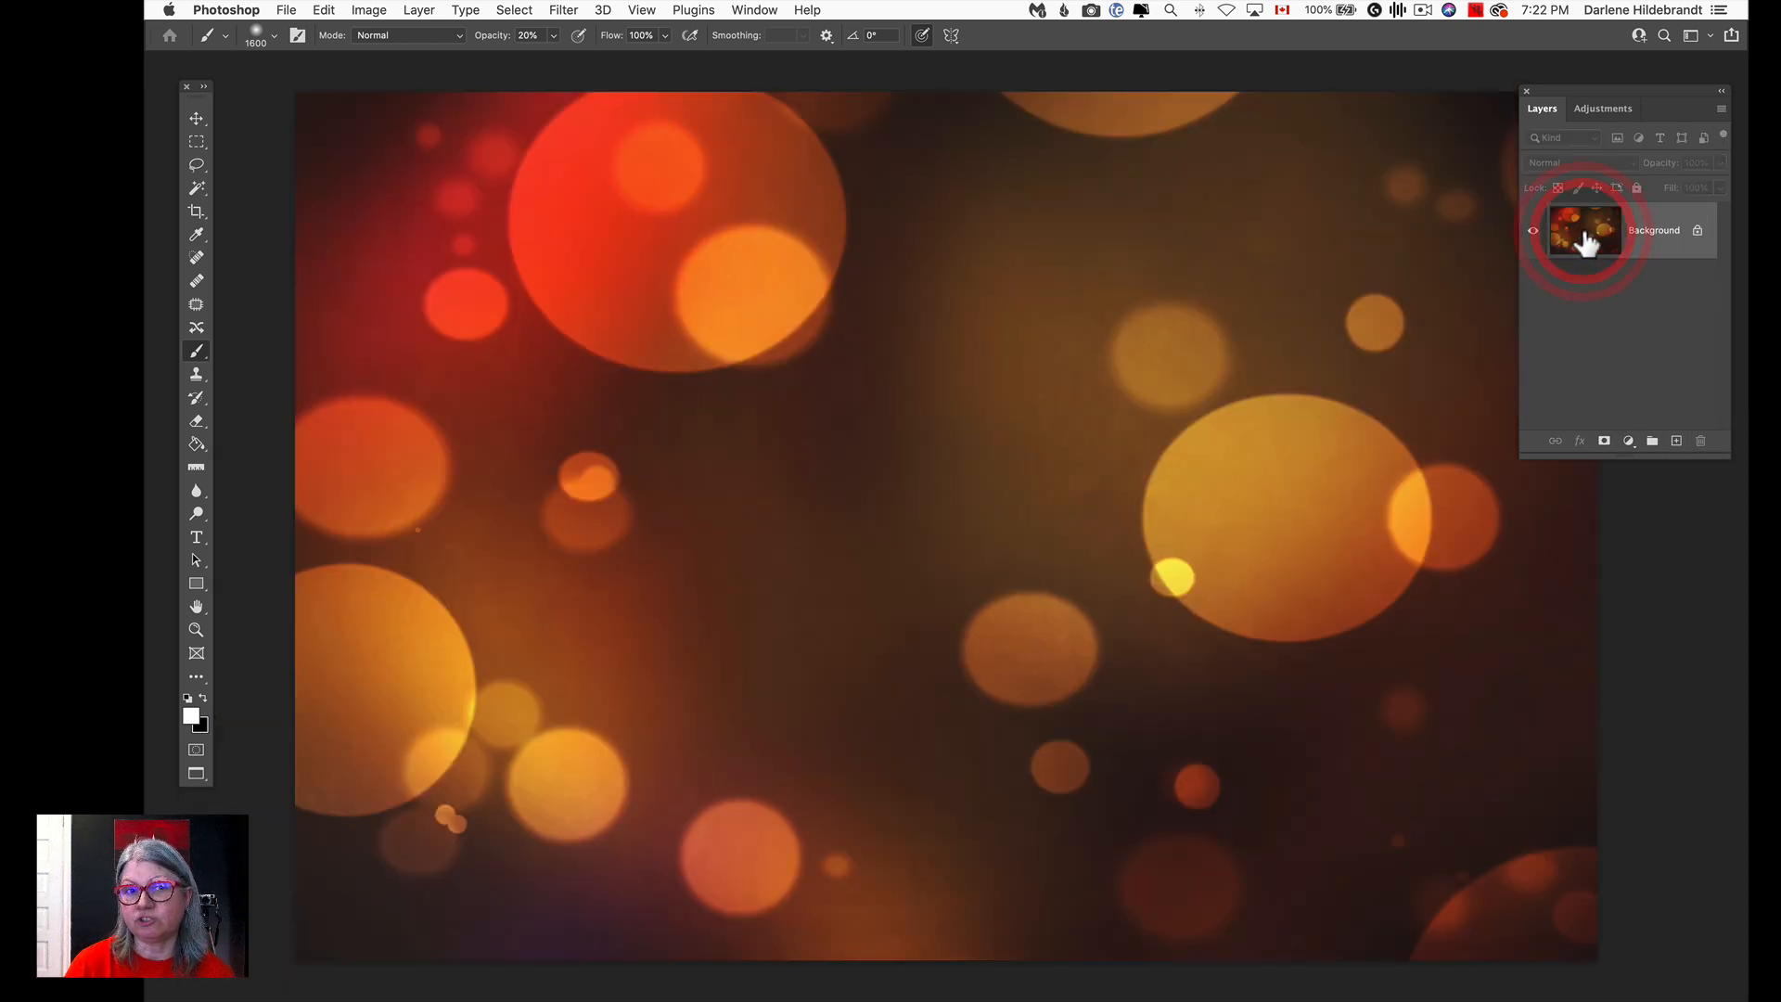
{"action": "key", "text": "super+Tab"}
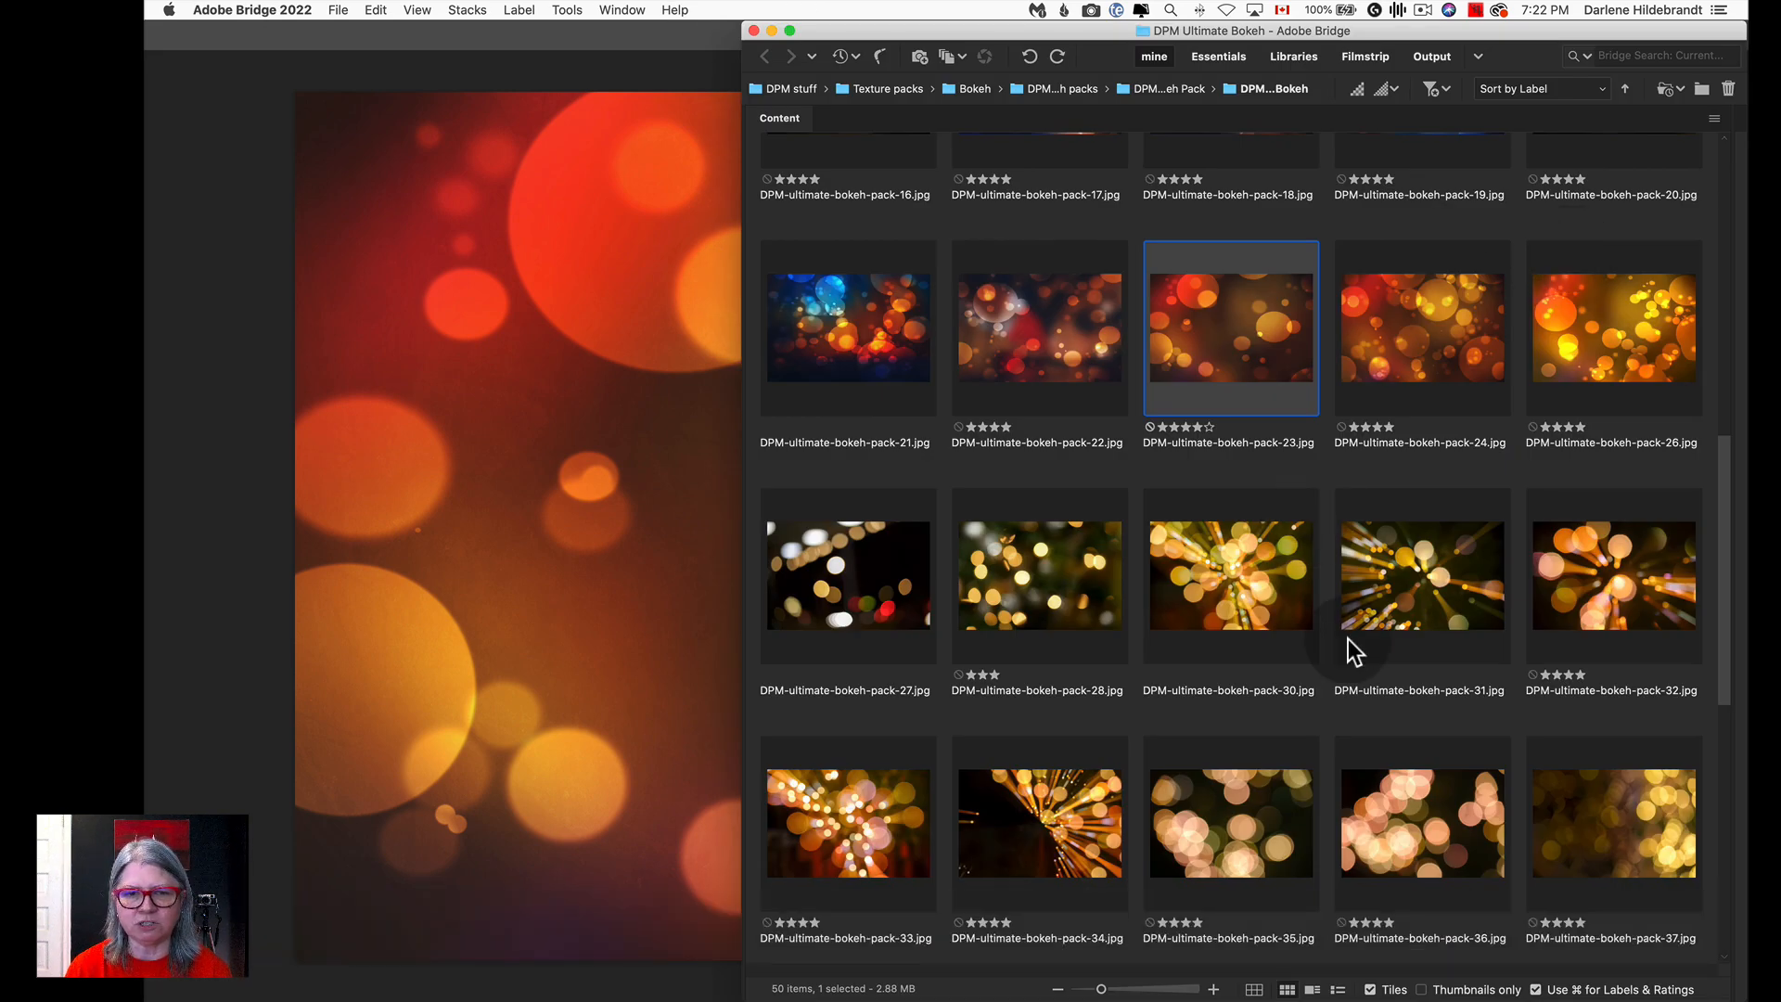
{"action": "left_click_drag", "start_coordinate": [1612, 818], "coordinate": [556, 422]}
{"action": "left_click_drag", "start_coordinate": [1571, 823], "coordinate": [575, 631]}
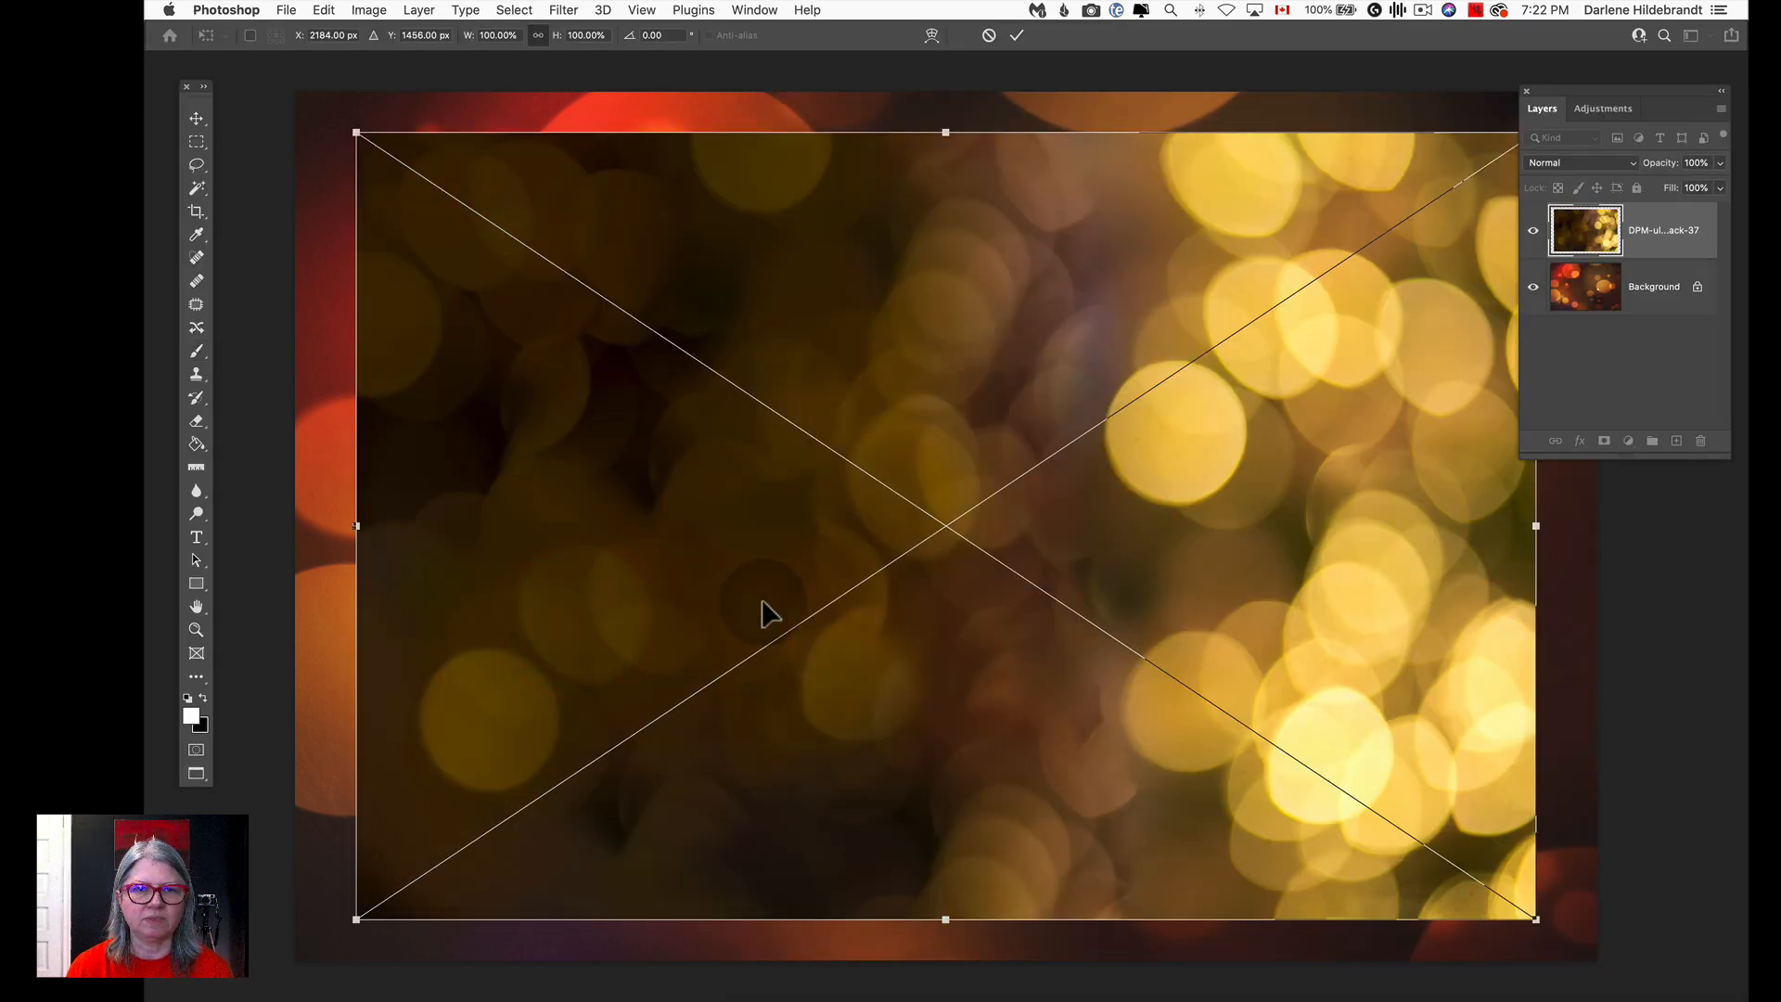
Align the placed texture with the canvas's upper-left corner, scale it to cover the whole canvas, and commit the placement.
{"action": "left_click_drag", "start_coordinate": [765, 613], "coordinate": [724, 546]}
{"action": "left_click_drag", "start_coordinate": [1476, 878], "coordinate": [1598, 960]}
{"action": "key", "text": "Return"}
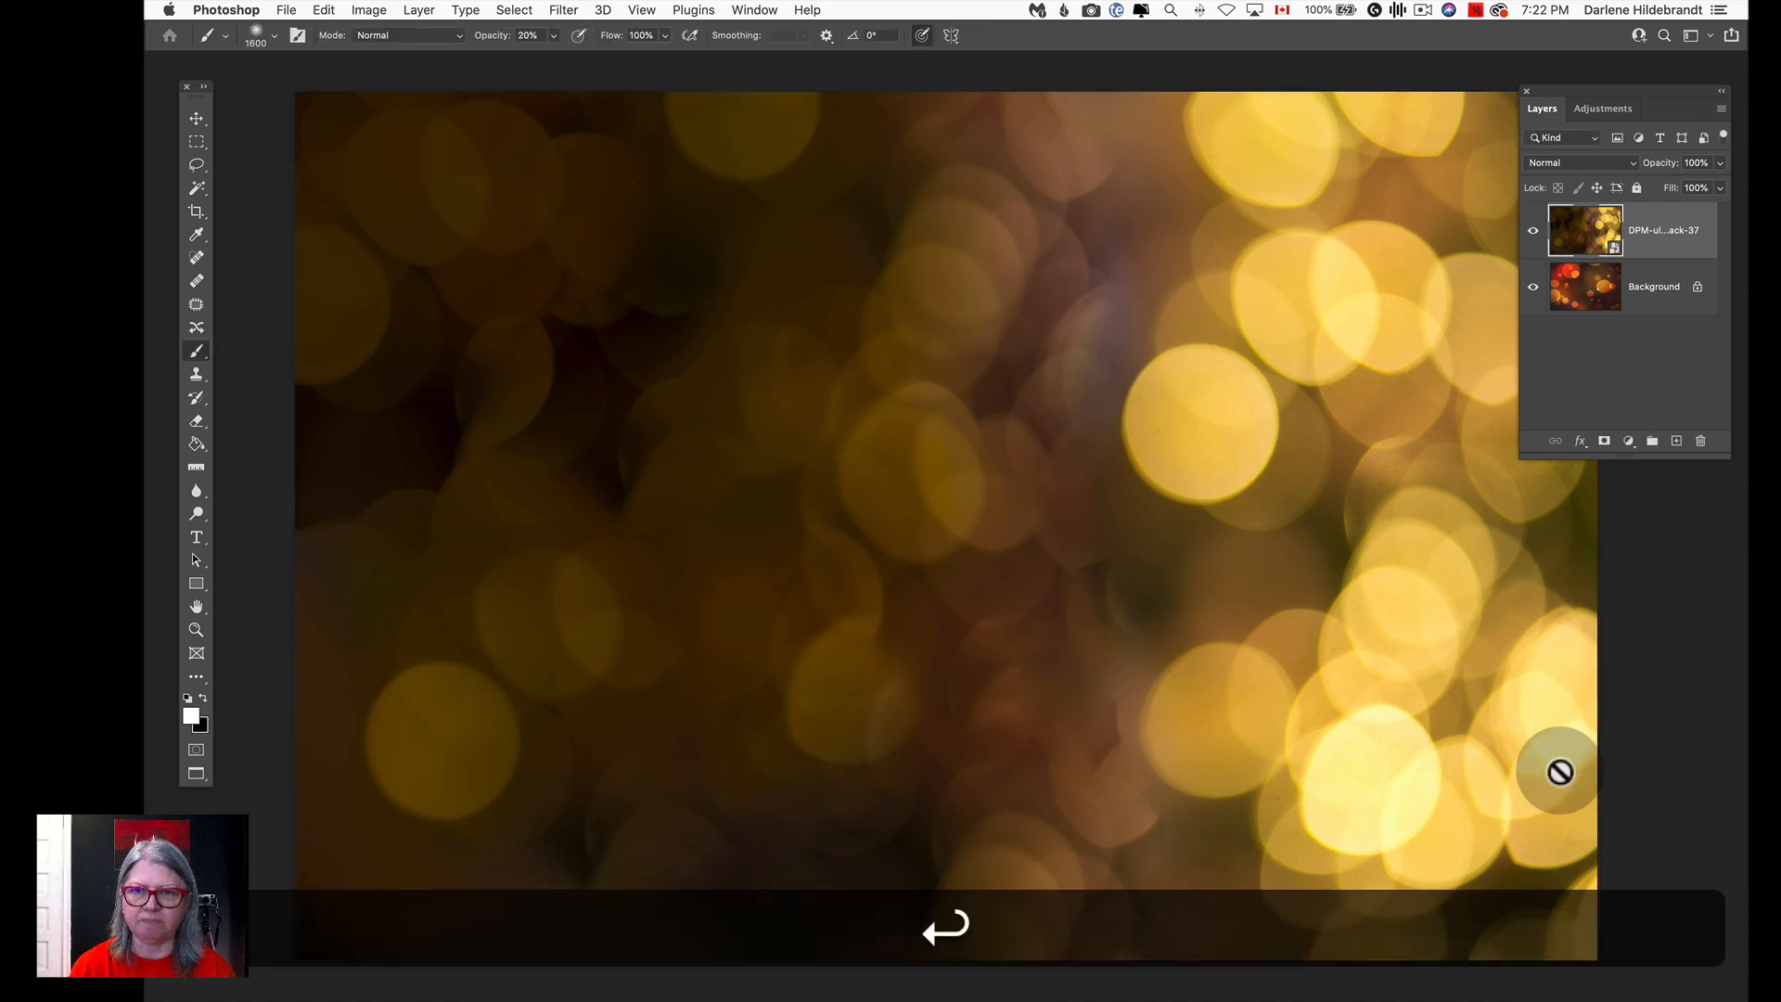
Merge the placed texture into the background, then save and close the smart object contents as a quality 12 Baseline Optimized JPEG.
{"action": "key", "text": "super+e"}
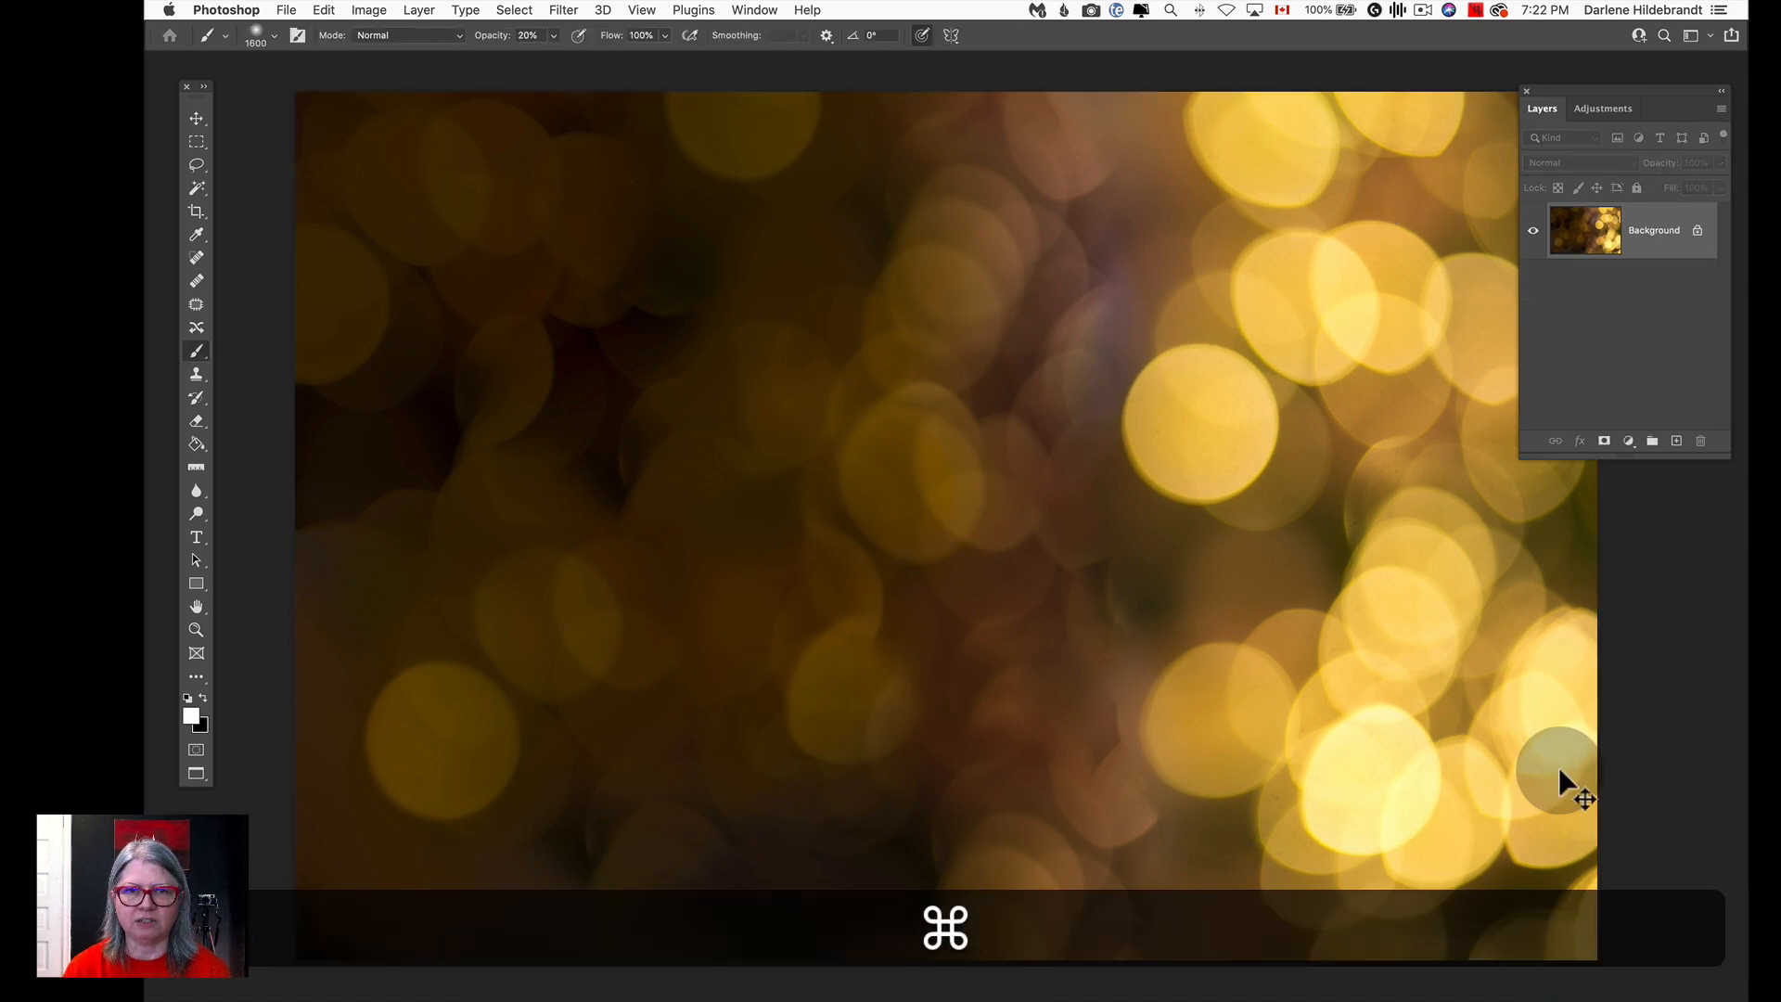
{"action": "key", "text": "super+w"}
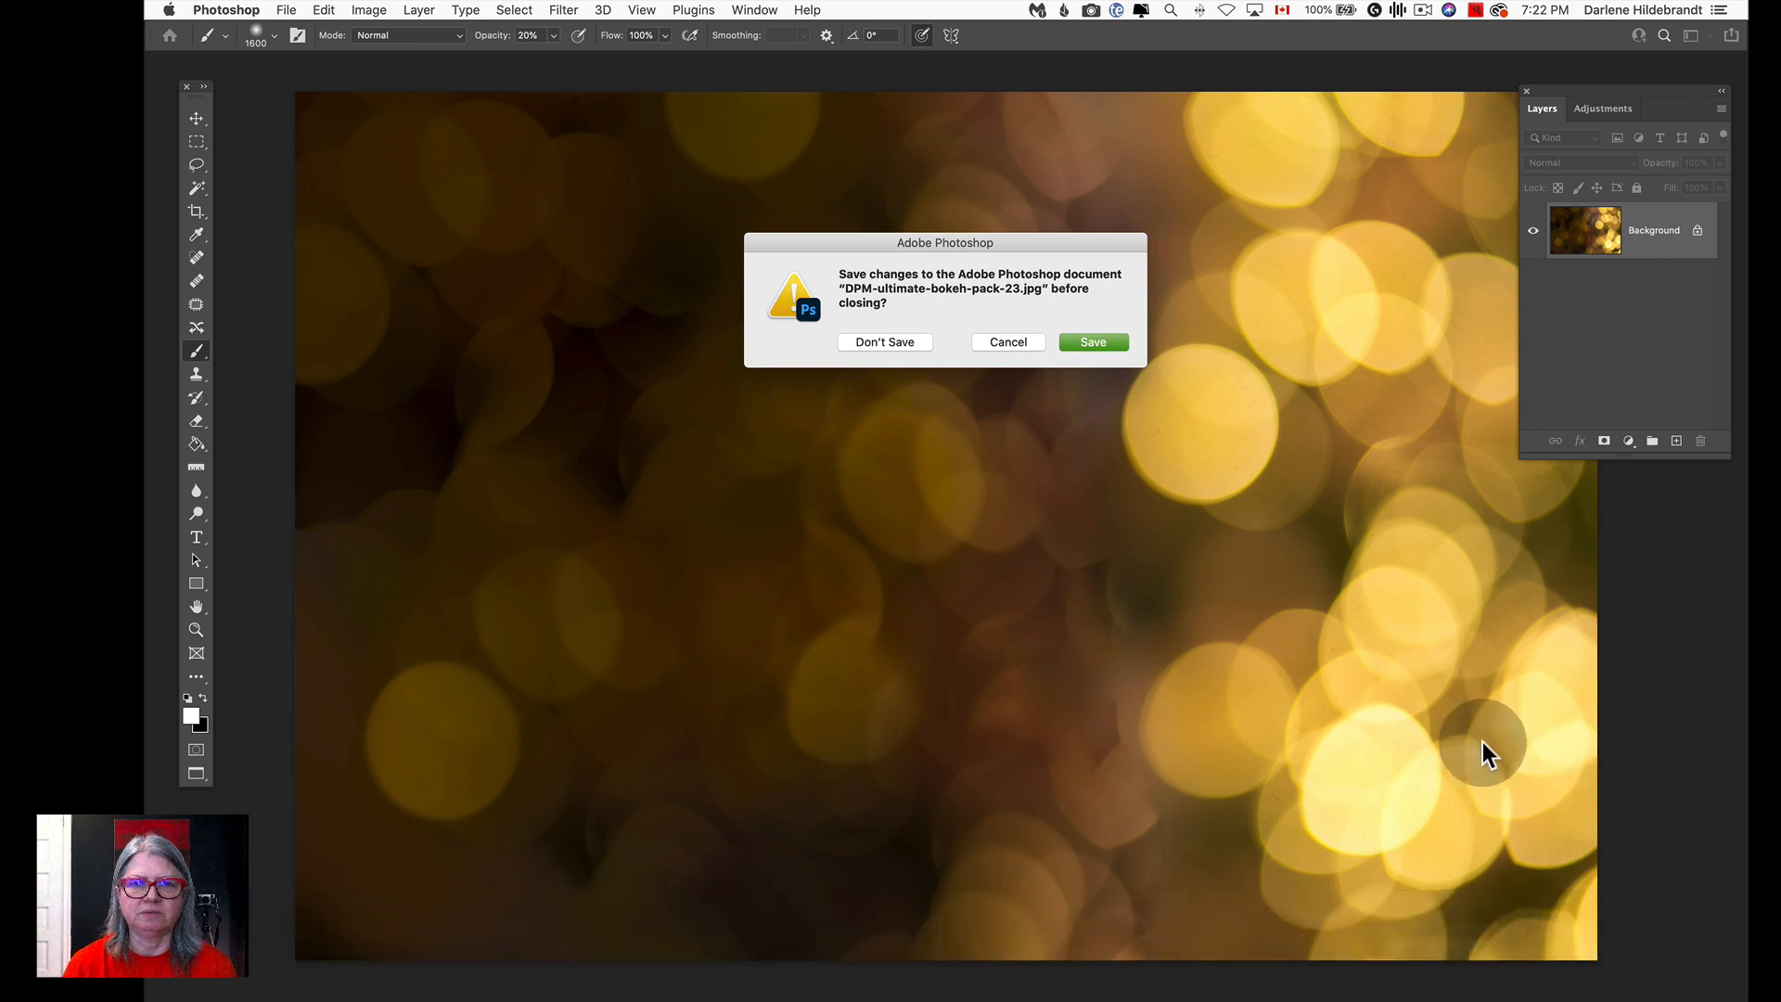
{"action": "left_click", "coordinate": [1093, 343]}
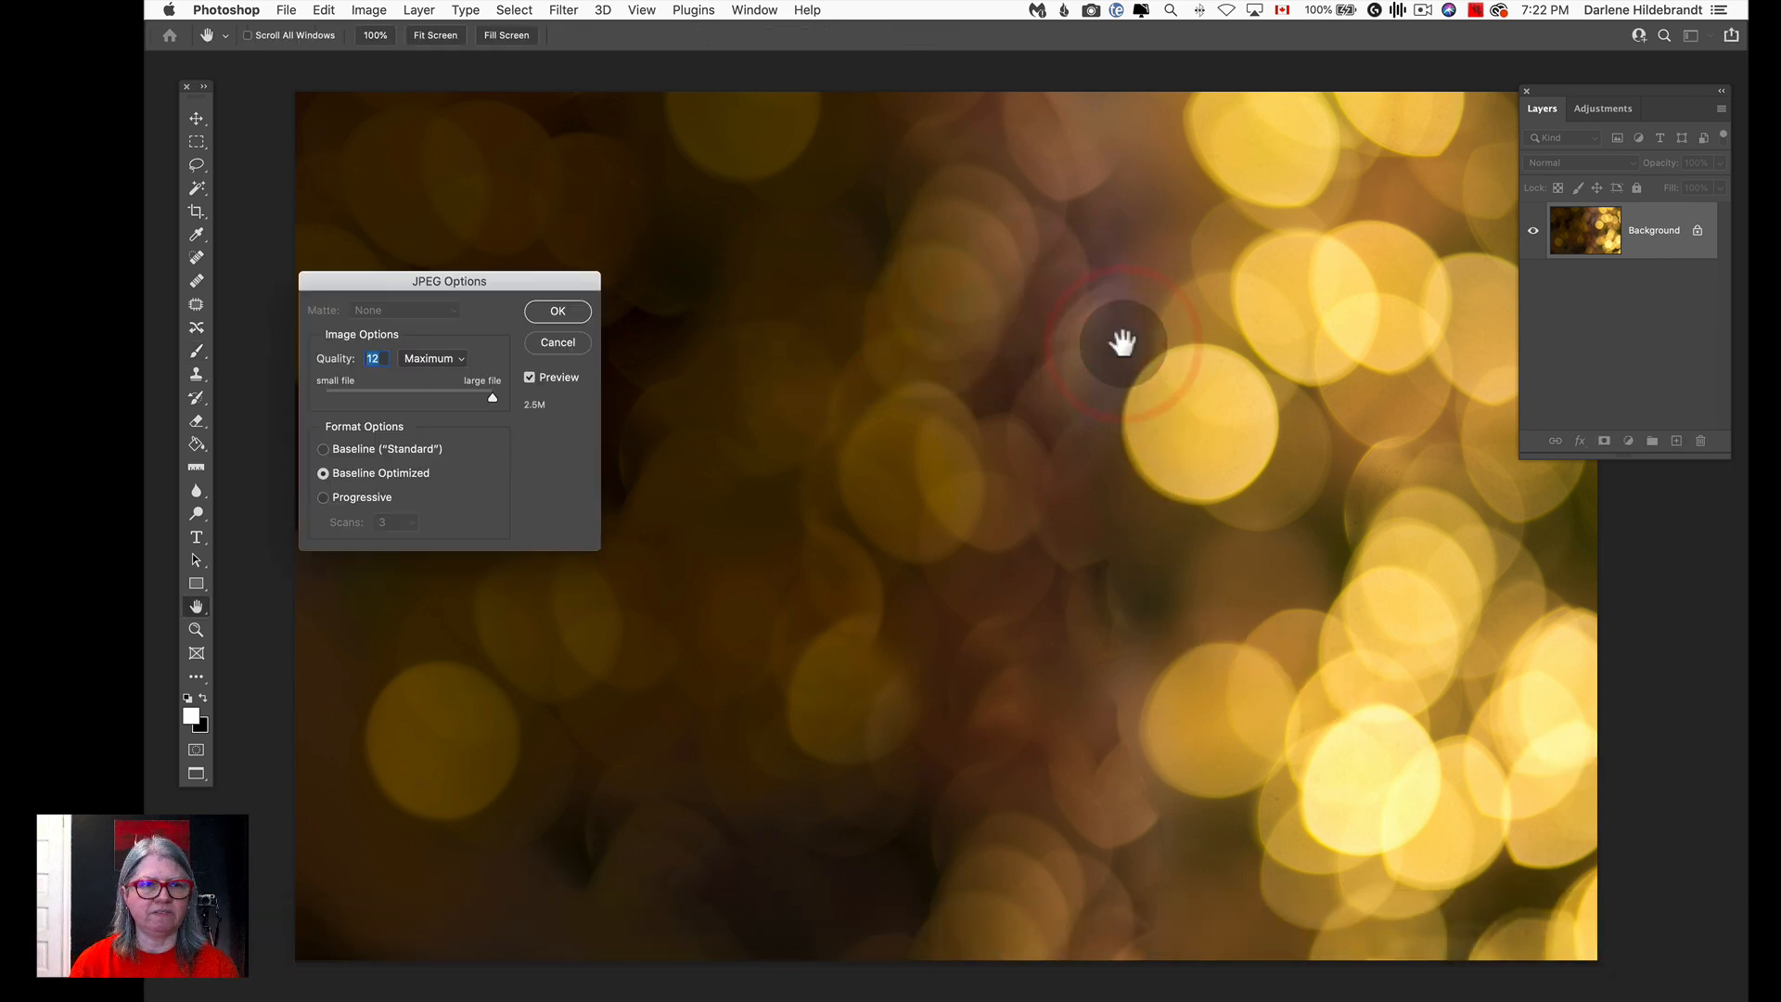
{"action": "key", "text": "Return"}
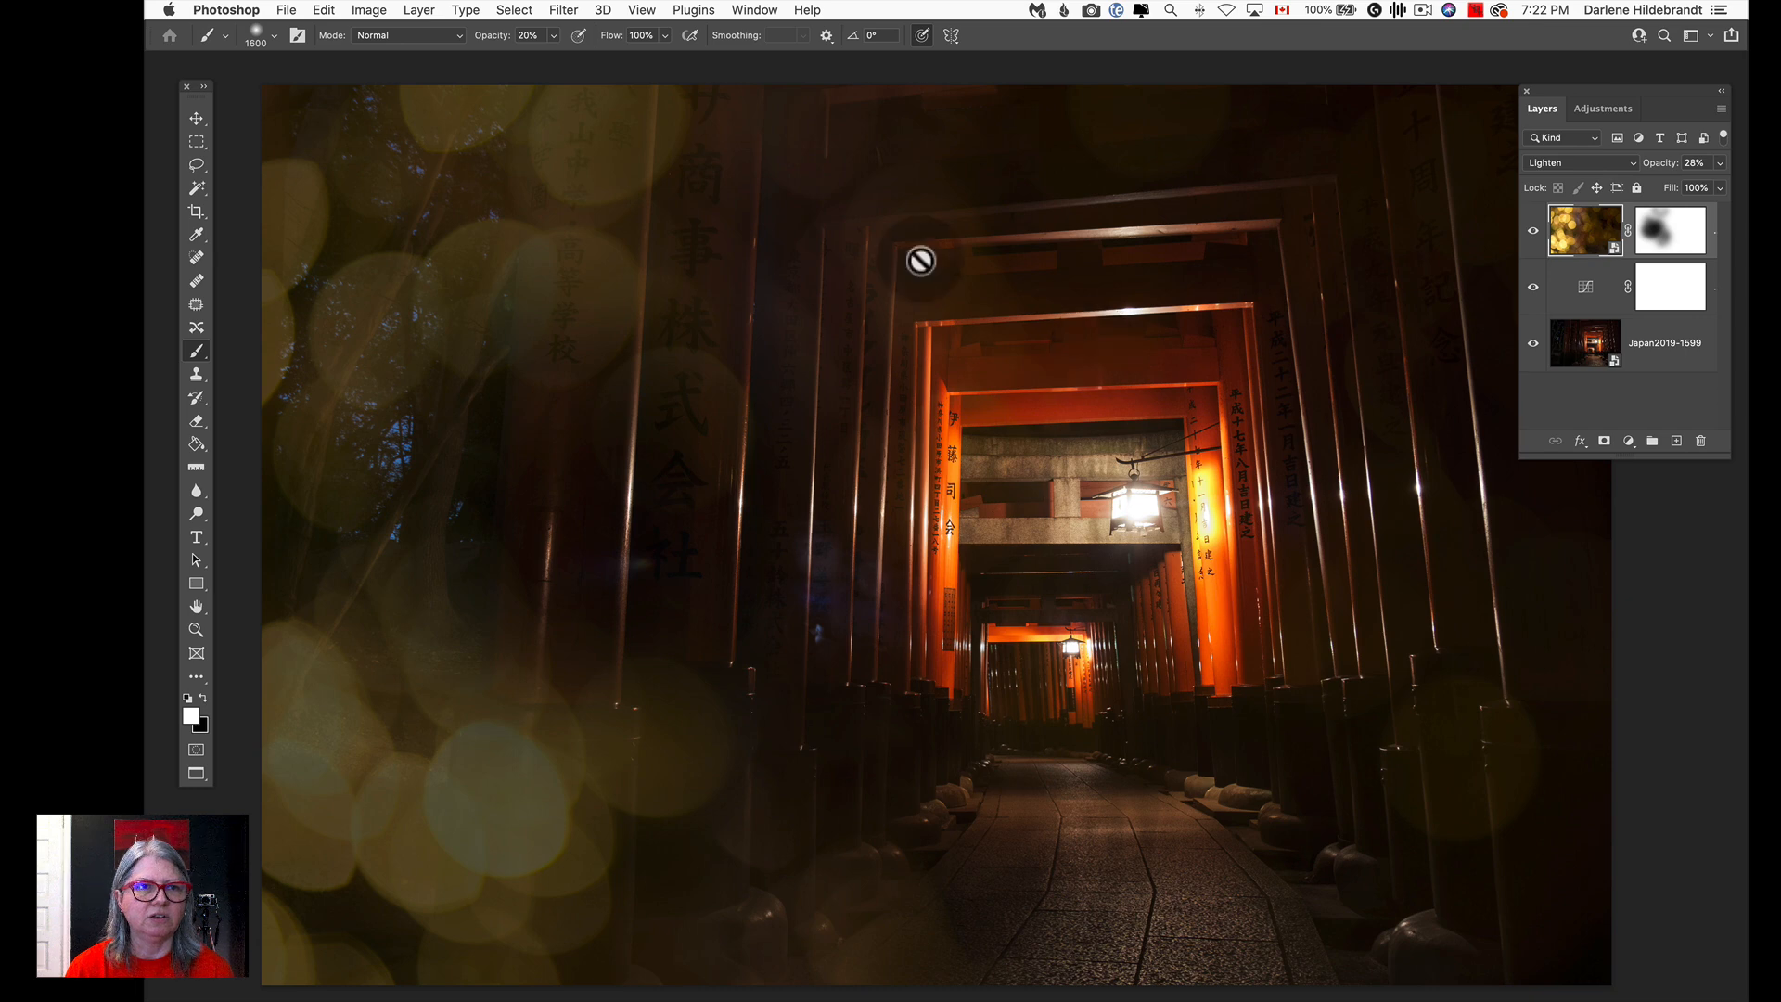
Rotate the gate photo's bokeh texture layer and its mask by 180°.
{"action": "left_click", "coordinate": [324, 10]}
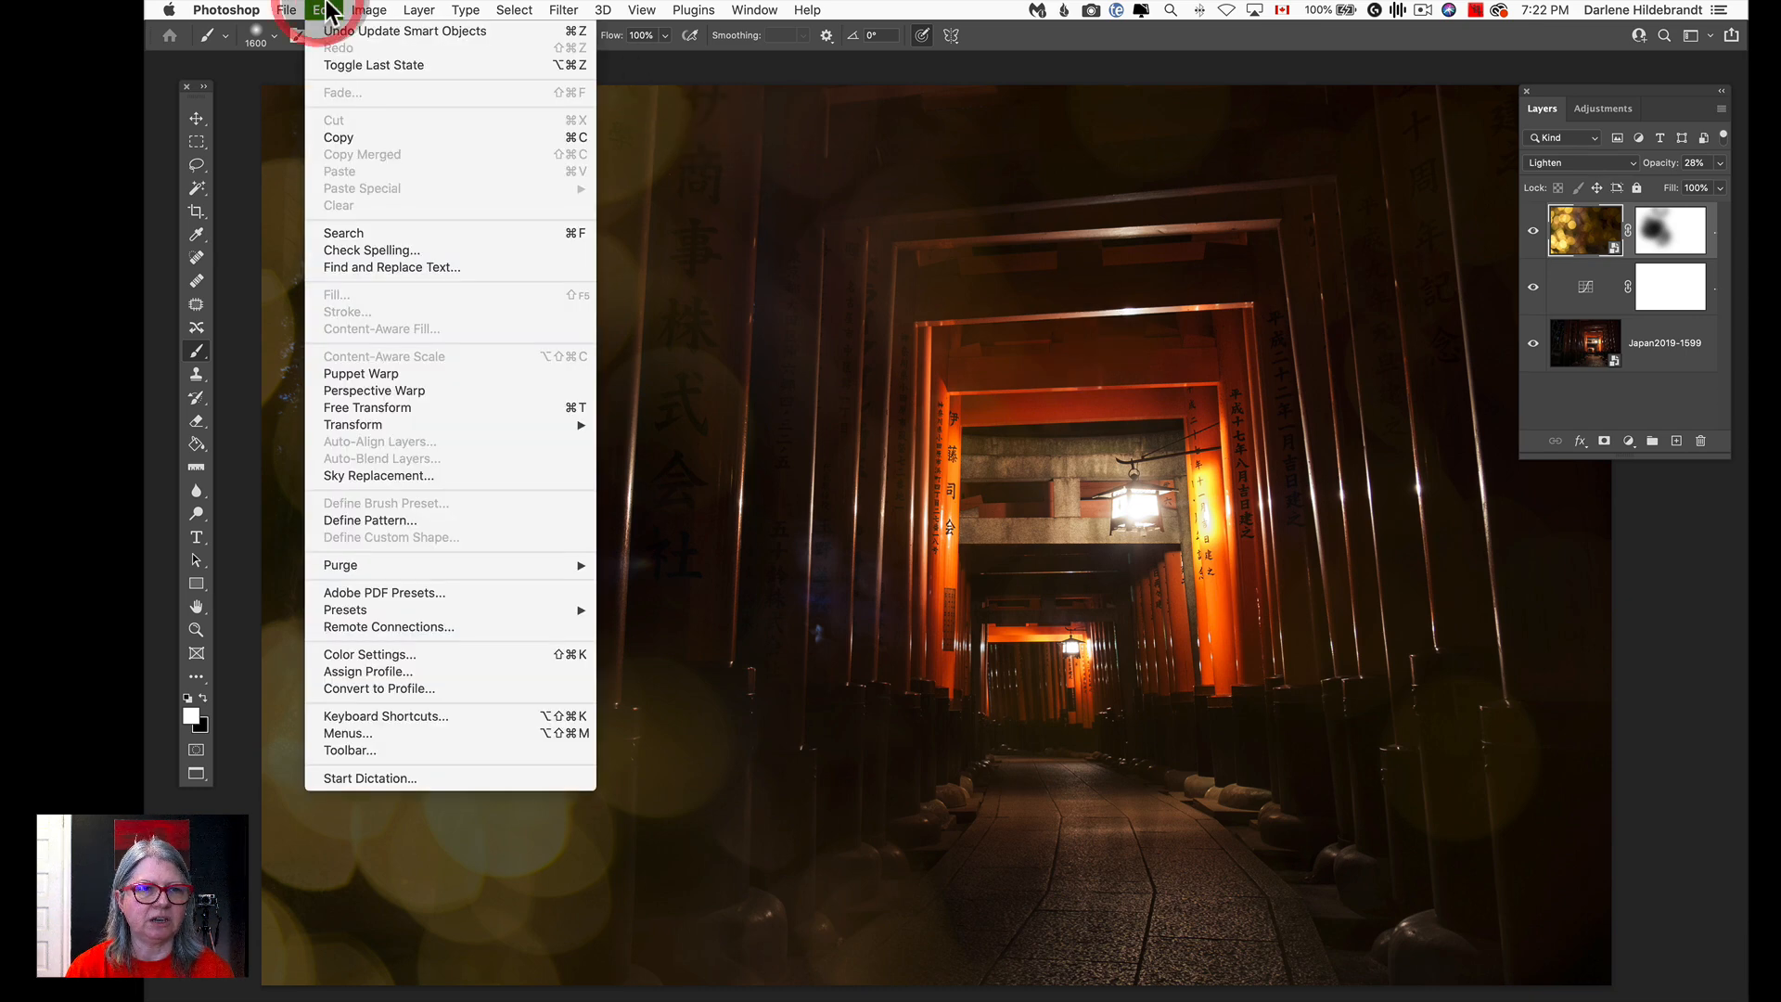
{"action": "mouse_move", "coordinate": [368, 11]}
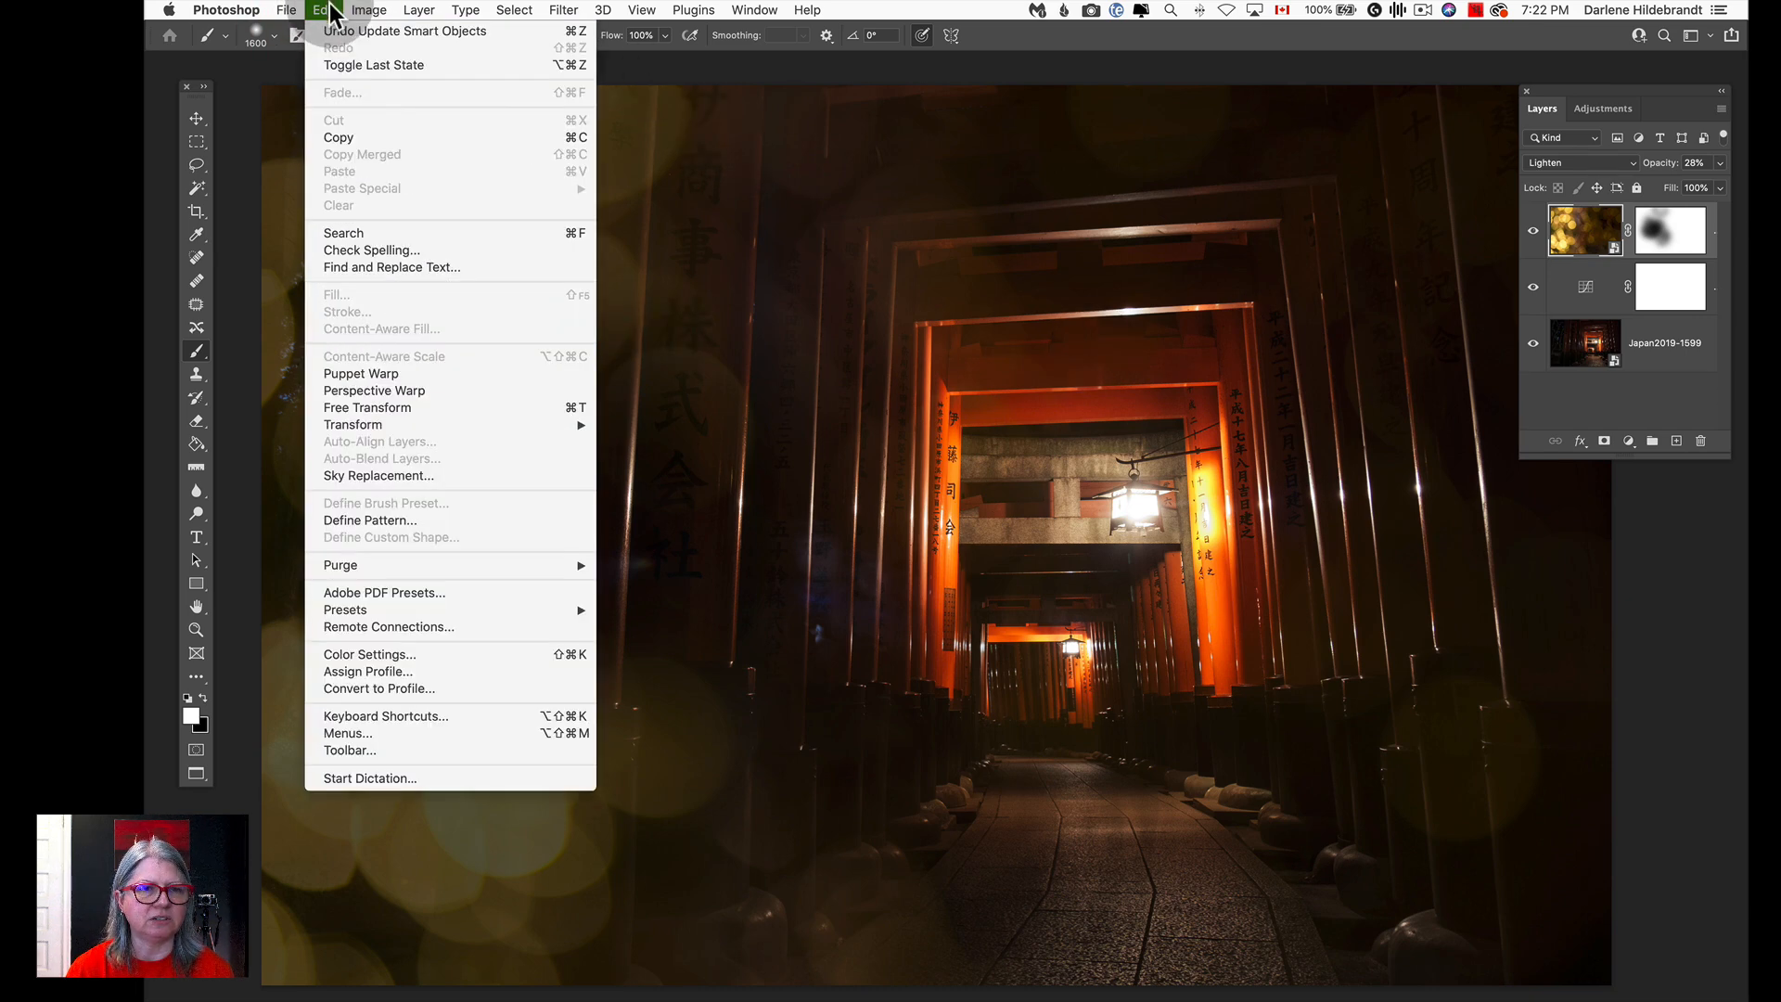
{"action": "mouse_move", "coordinate": [380, 425]}
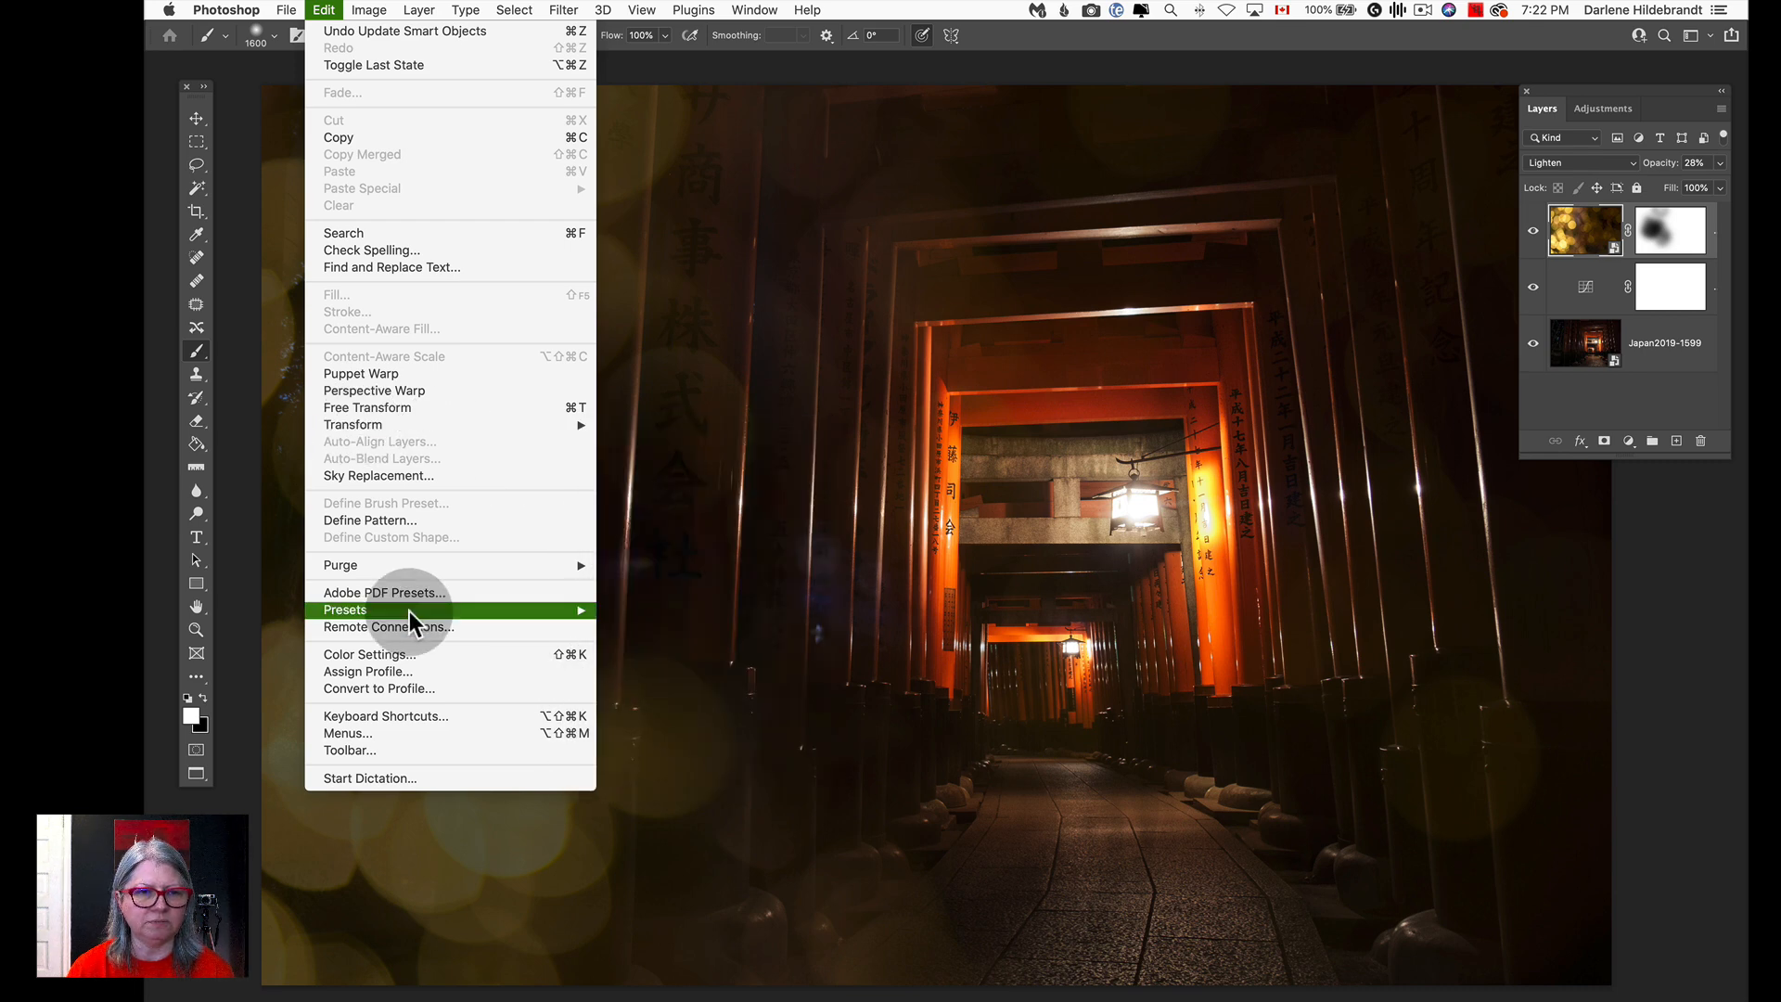
{"action": "mouse_move", "coordinate": [554, 425]}
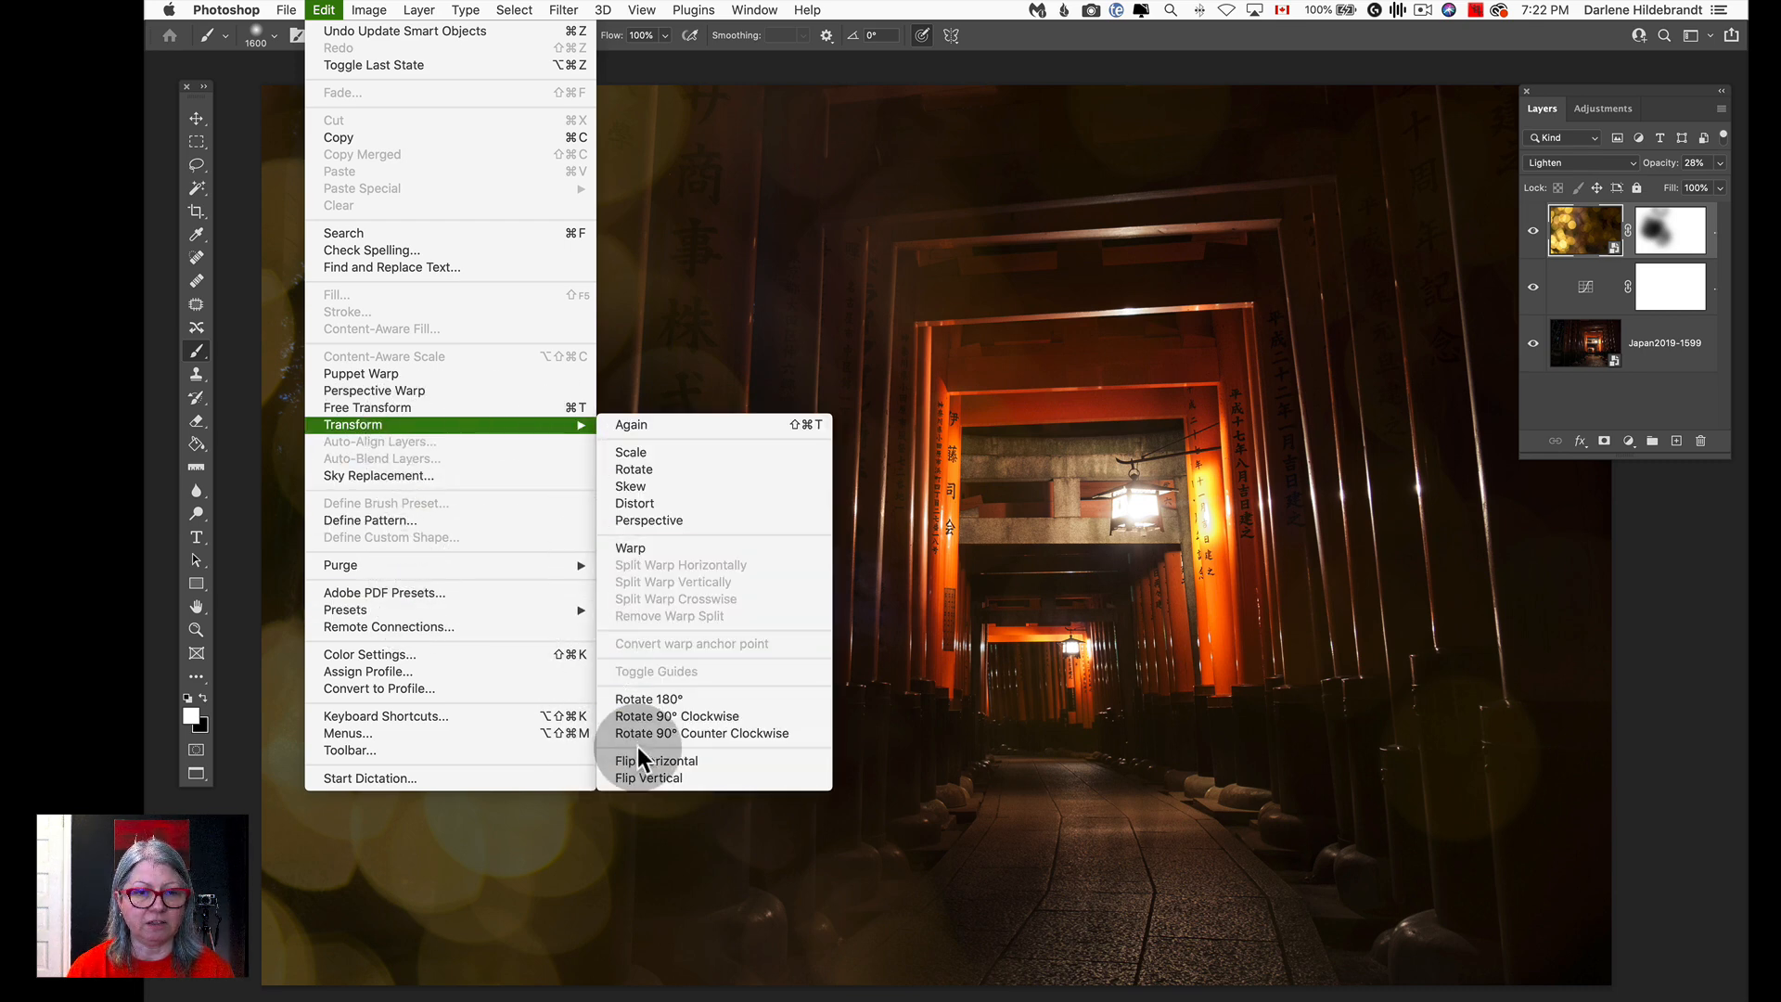
{"action": "left_click", "coordinate": [644, 703]}
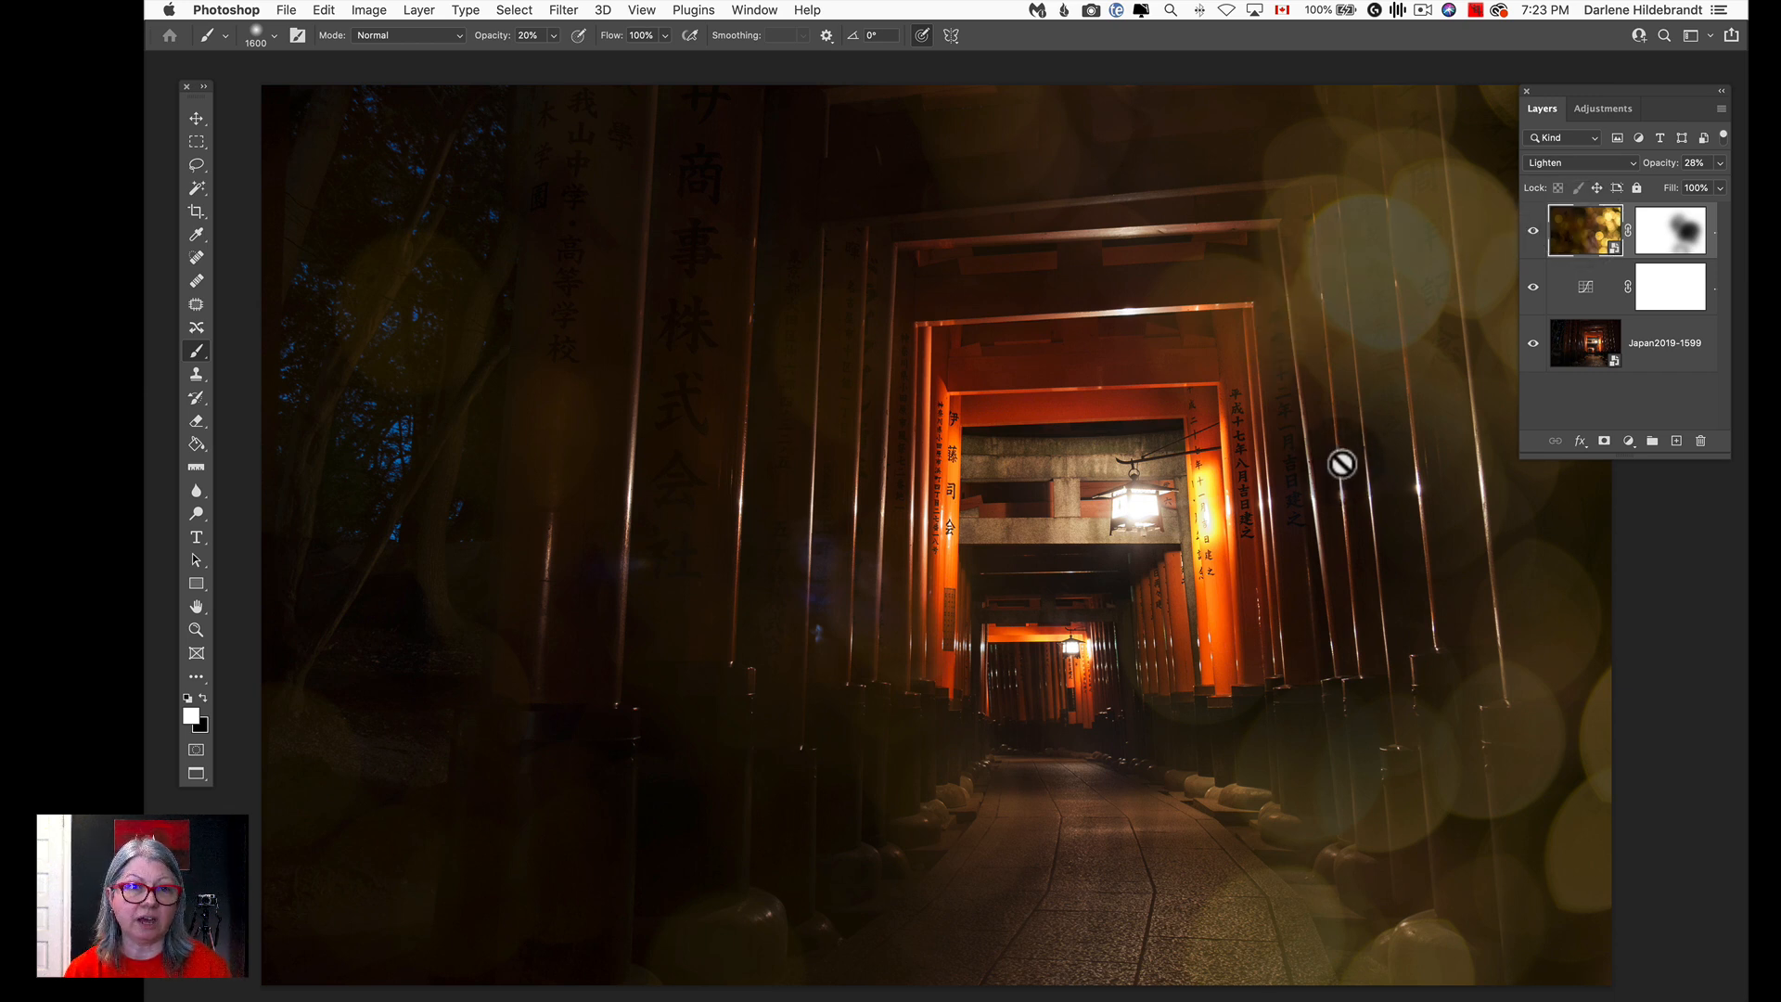
Open the bokeh texture's smart object contents, place DPM-ultimate-bokeh-pack-24.jpg into it from Adobe Bridge, and commit the placement.
{"action": "double_click", "coordinate": [1571, 234]}
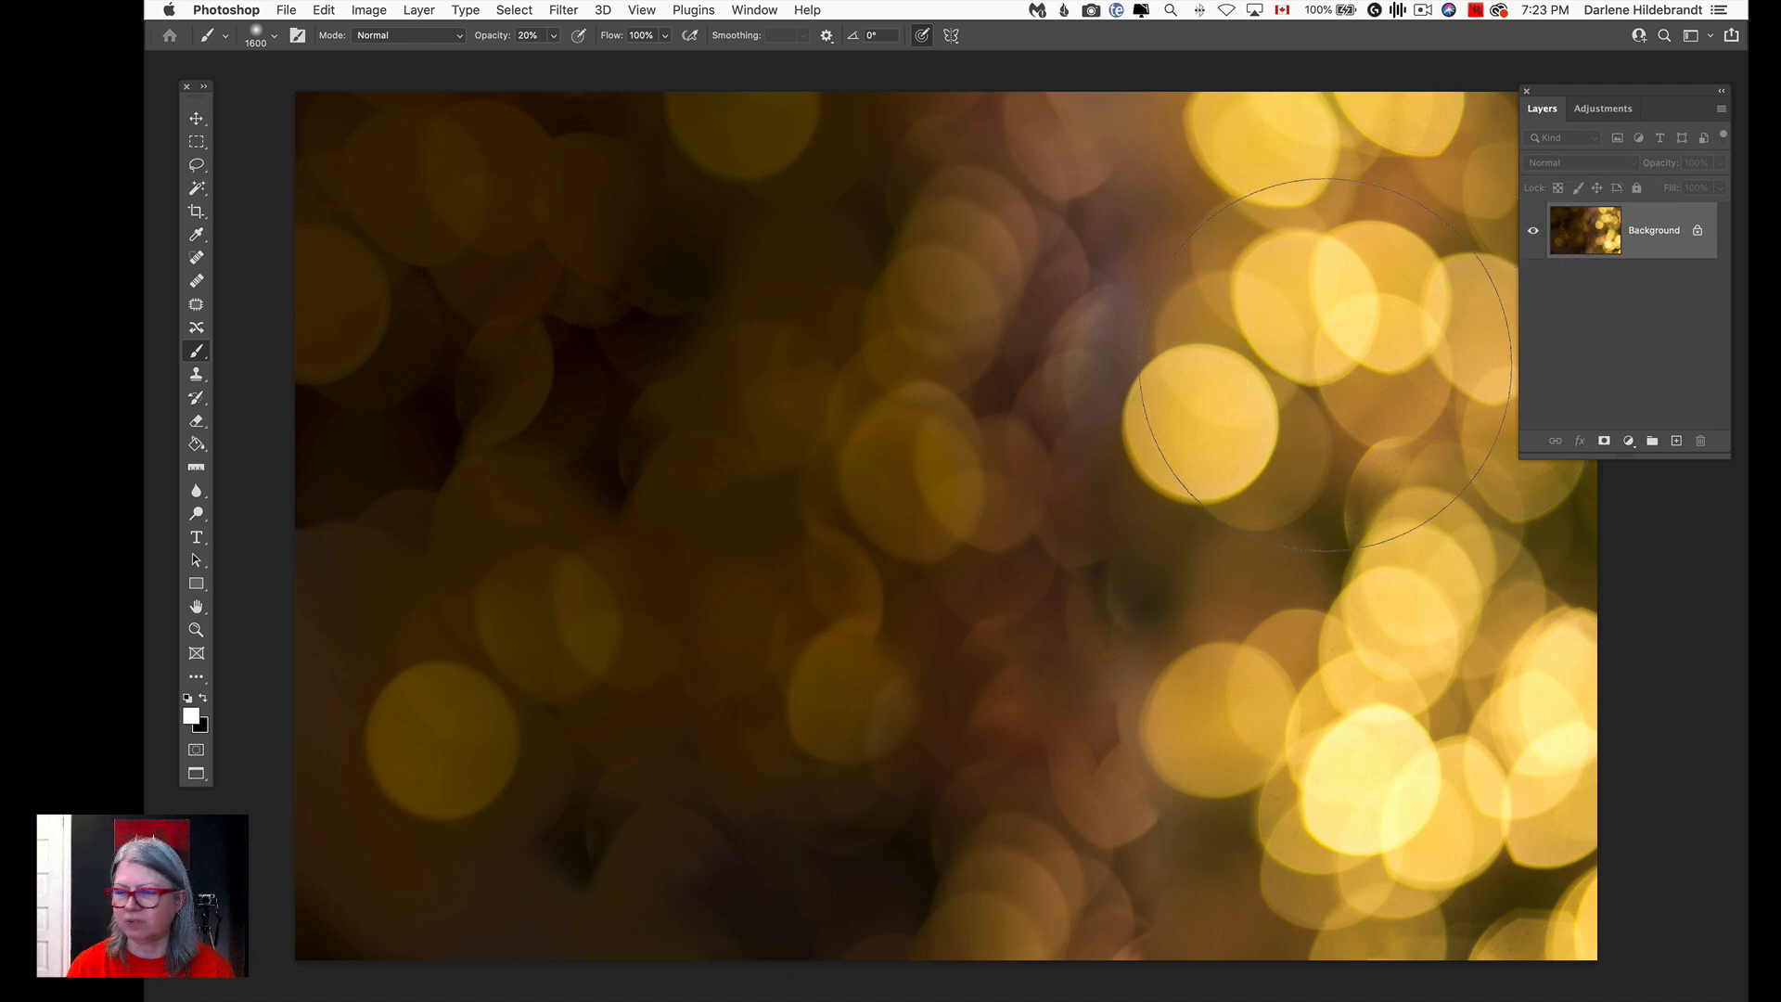
{"action": "key", "text": "super+Tab"}
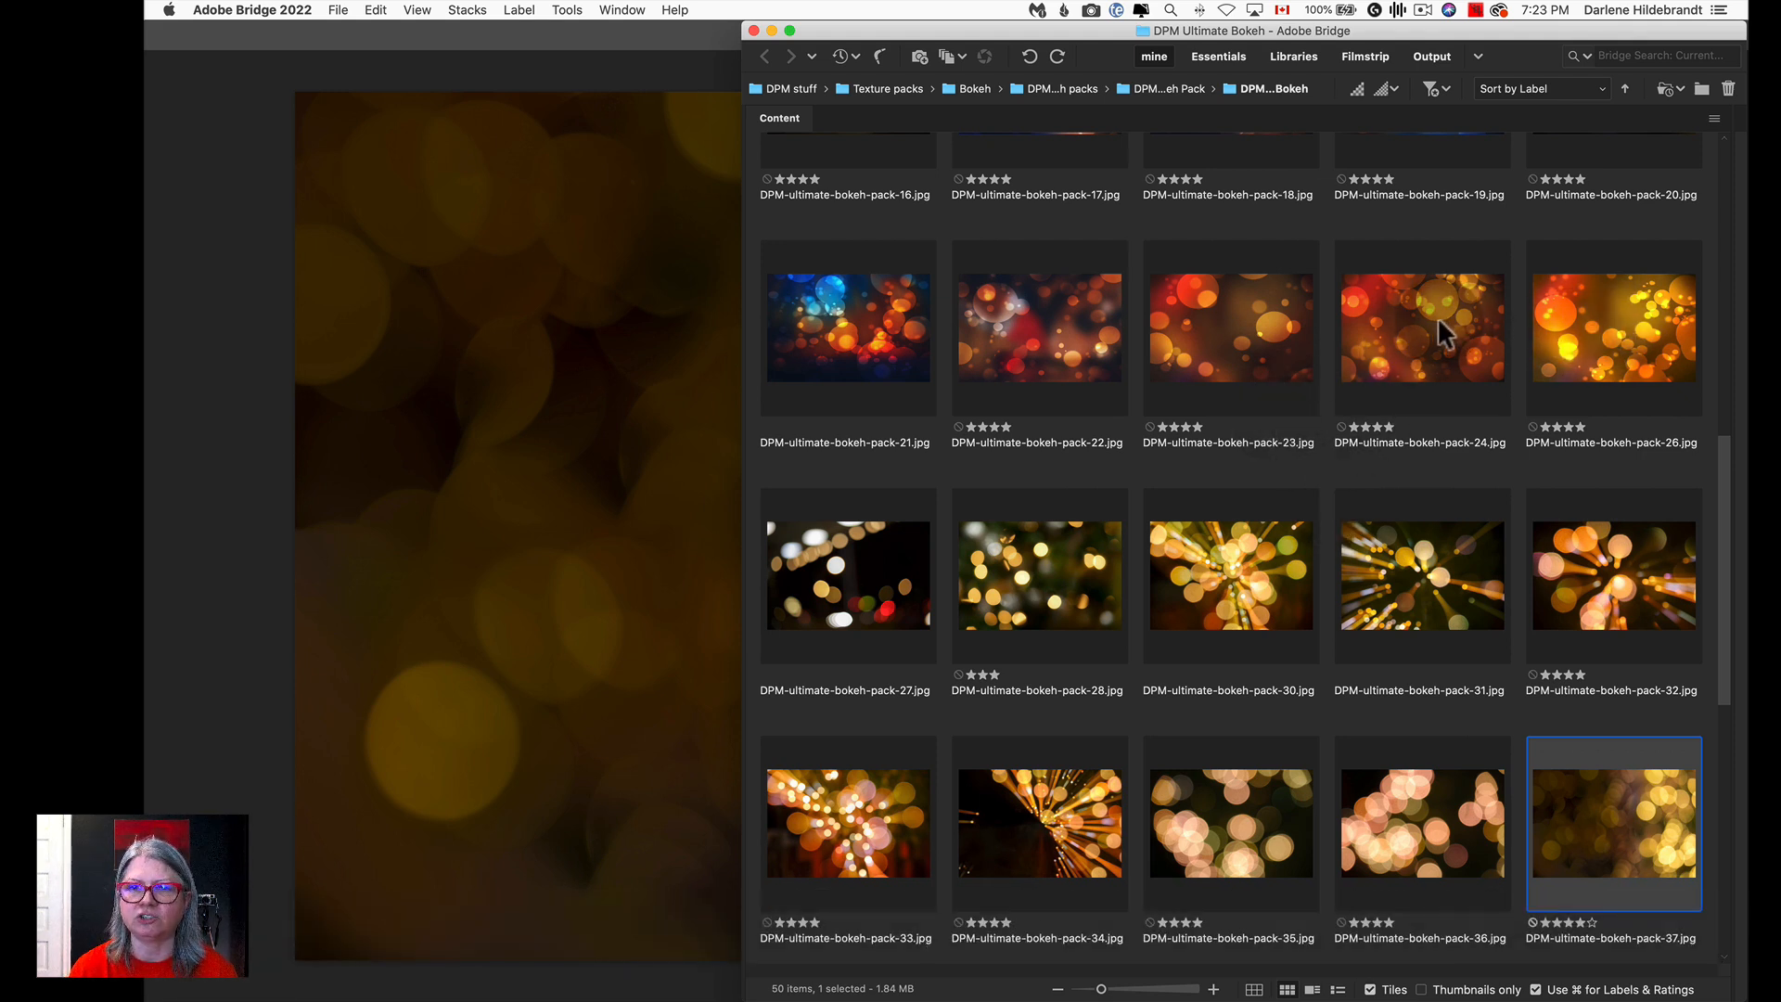
{"action": "left_click_drag", "start_coordinate": [1435, 334], "coordinate": [329, 351]}
{"action": "key", "text": "Return"}
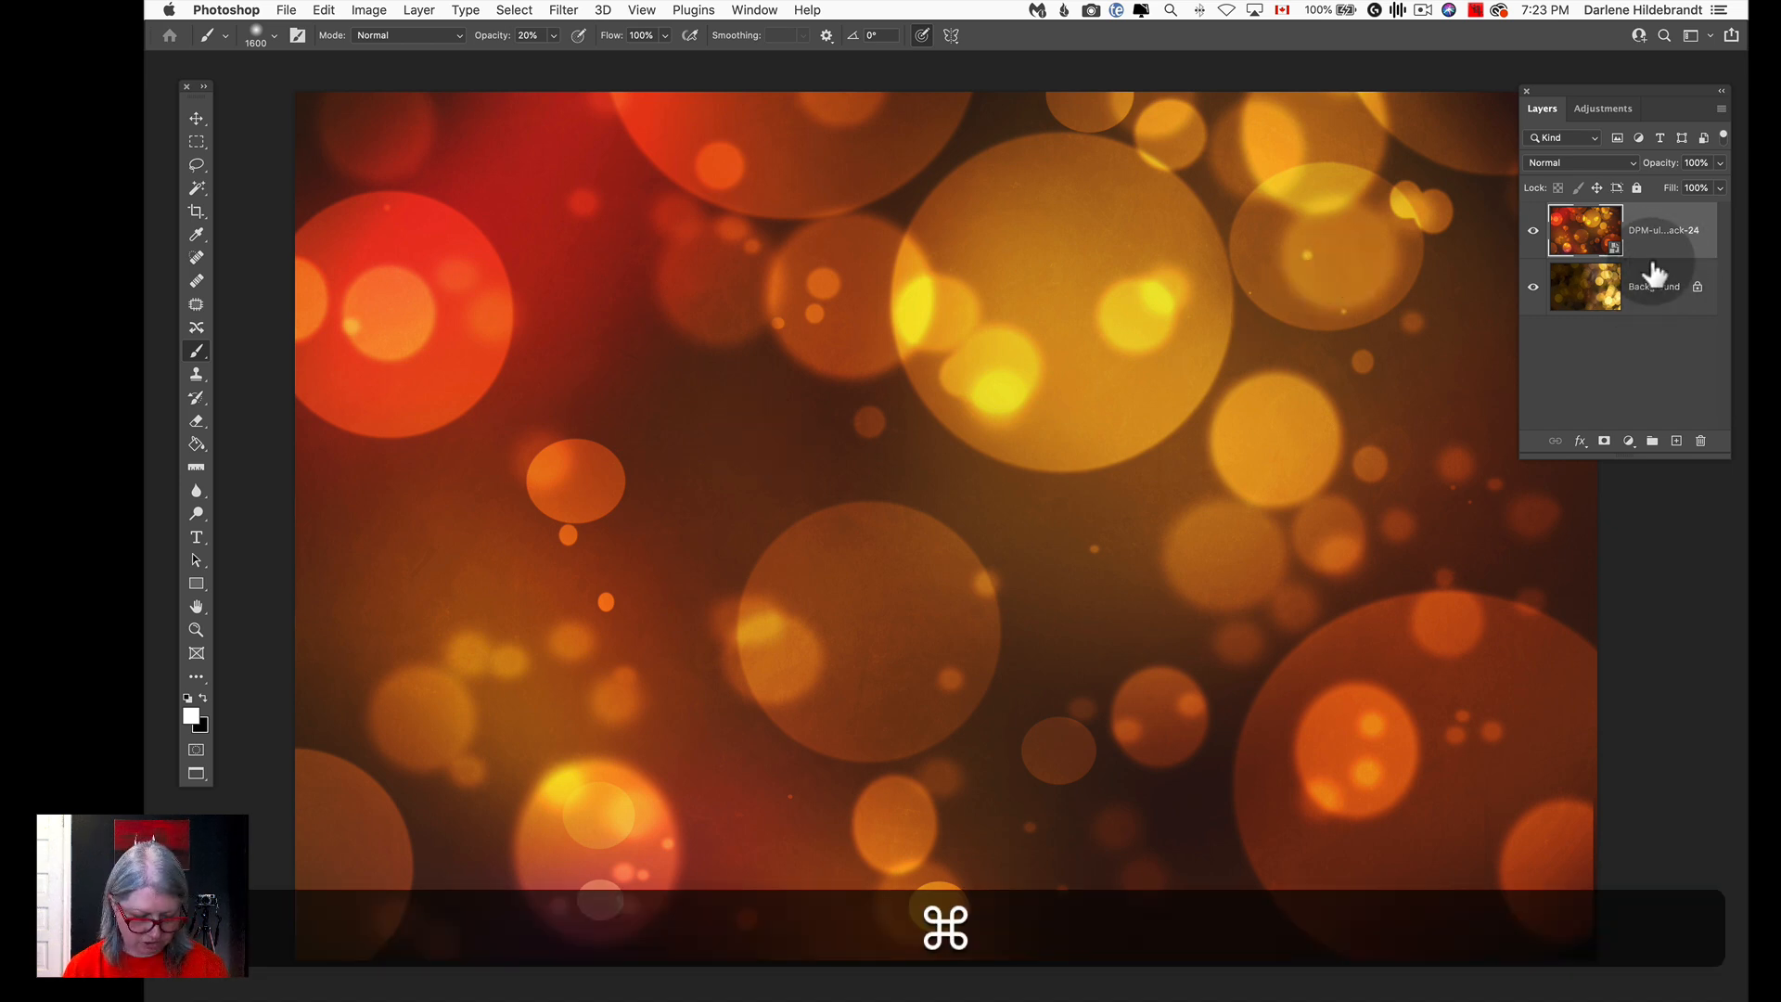
Merge the placed pack-24 texture into the background, then save and close the smart object contents.
{"action": "key", "text": "super+e"}
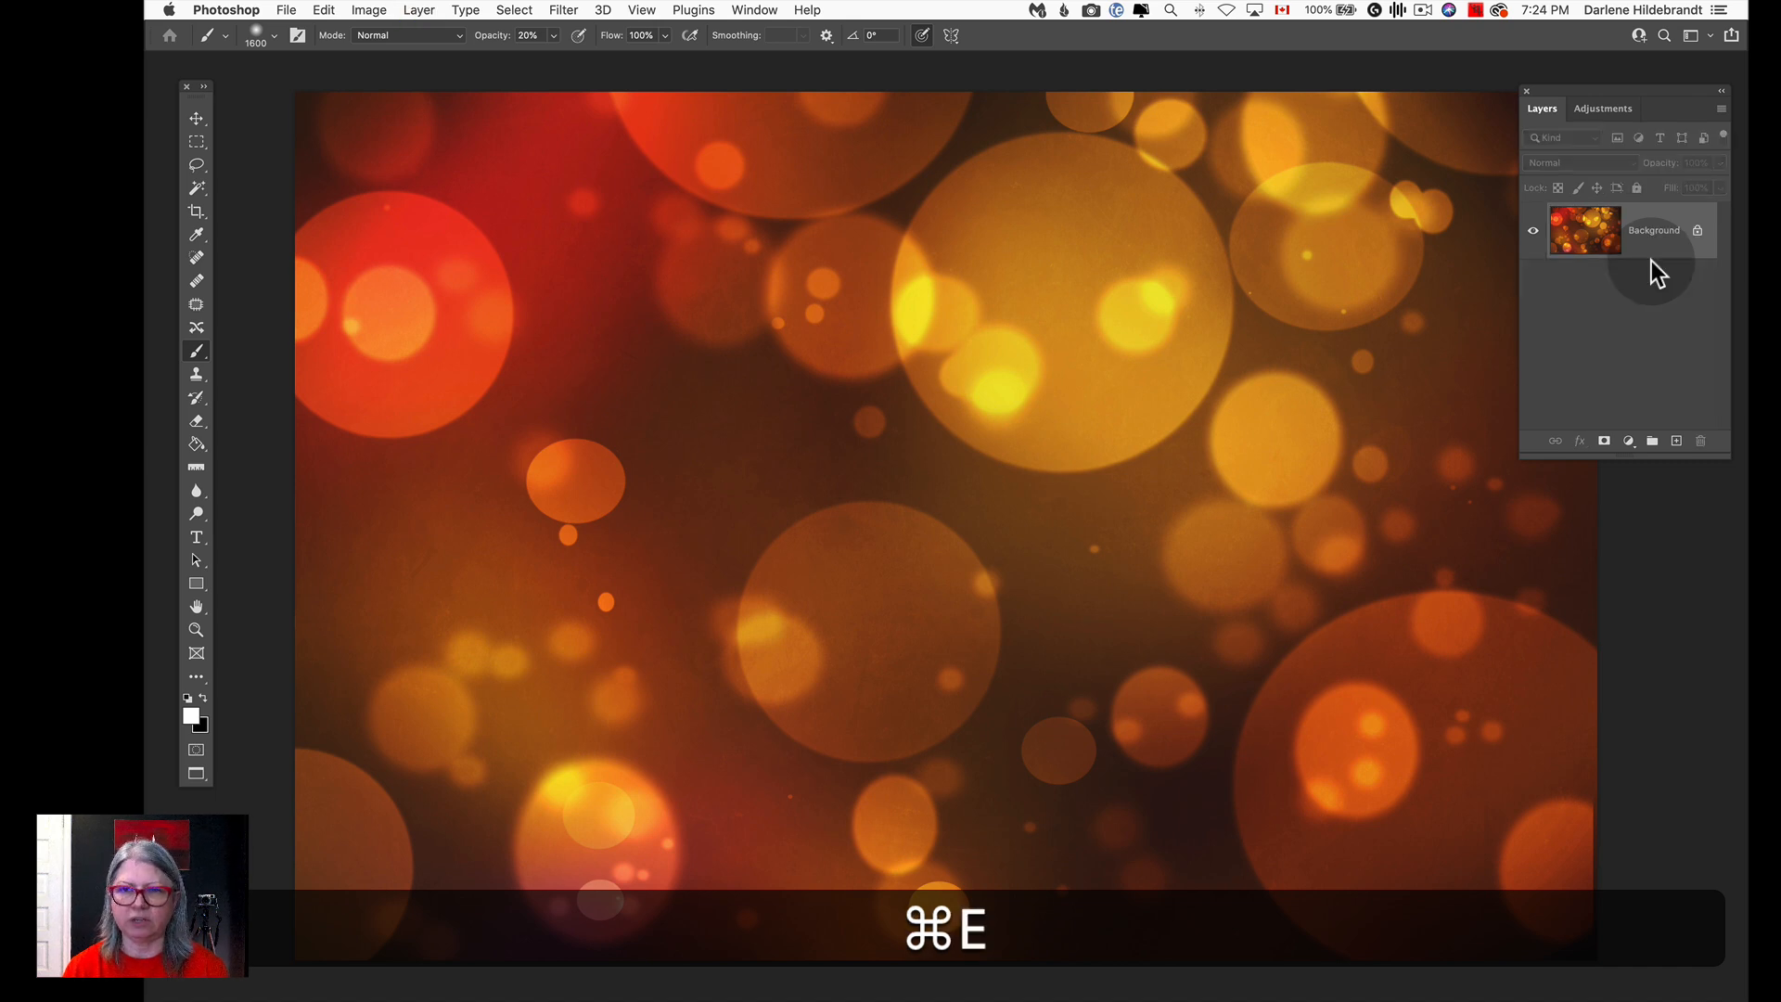
{"action": "key", "text": "super+s"}
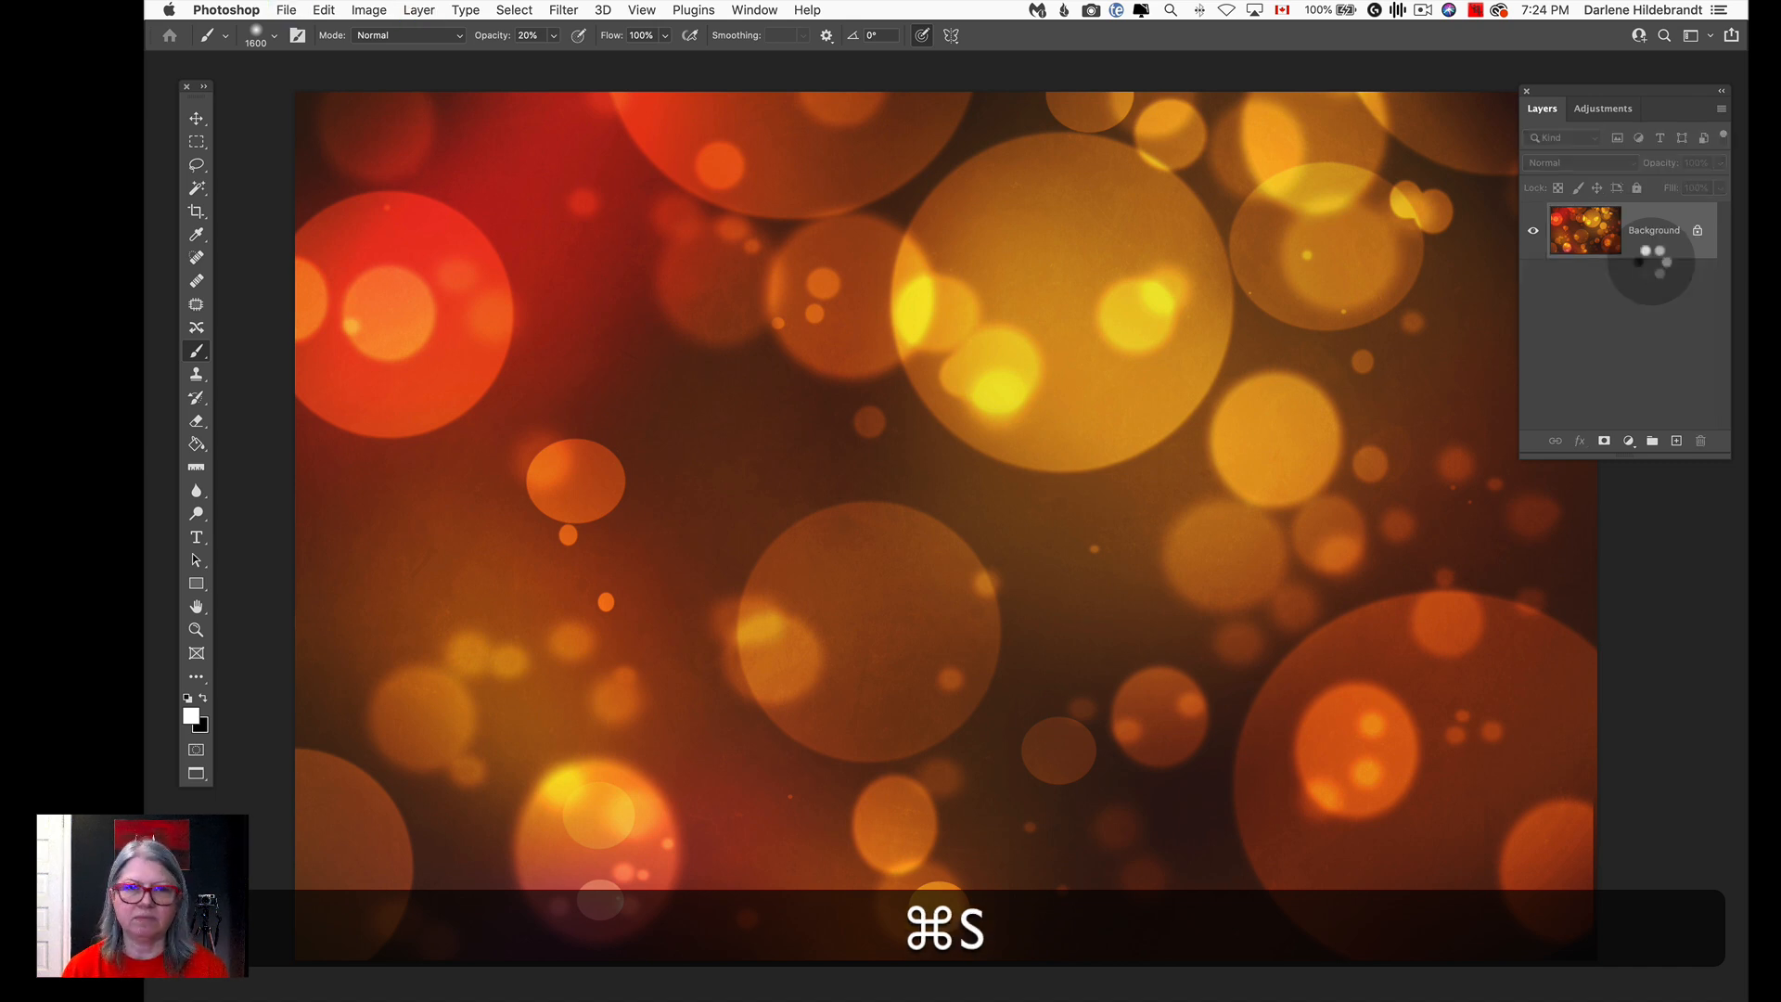
{"action": "key", "text": "super+w"}
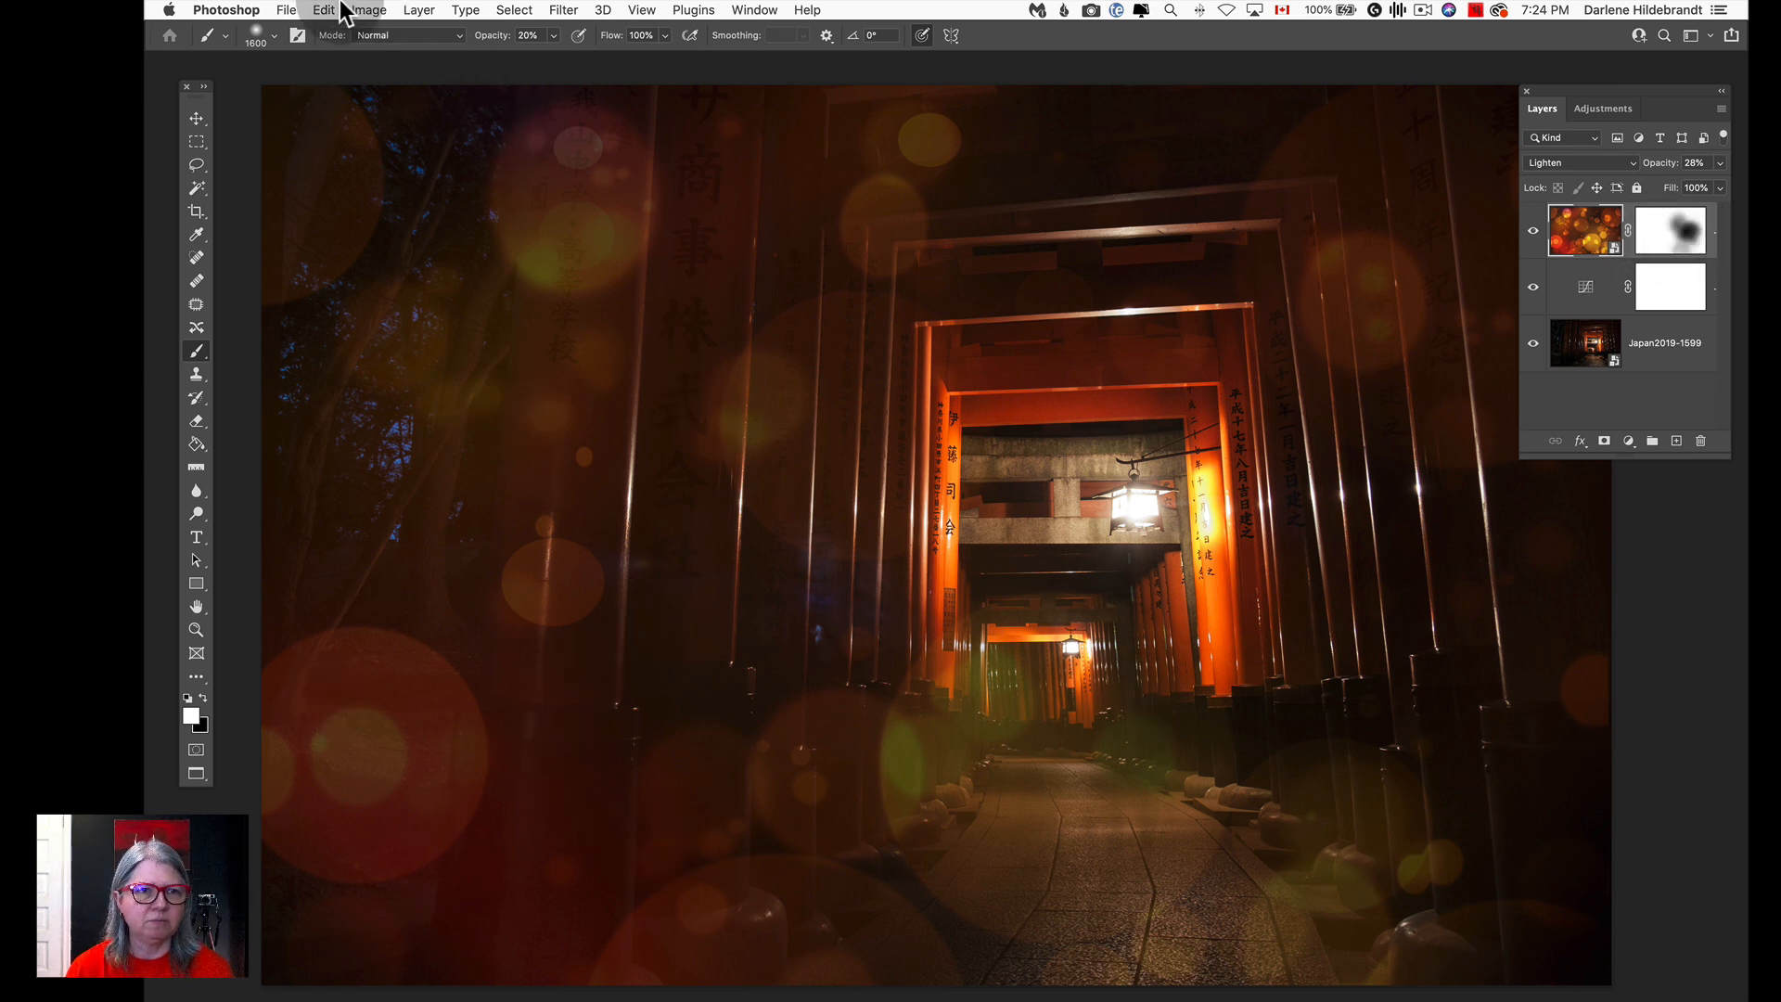
Flip the gate photo's bokeh texture layer and its mask horizontally.
{"action": "left_click", "coordinate": [368, 11]}
{"action": "mouse_move", "coordinate": [338, 11]}
{"action": "mouse_move", "coordinate": [376, 425]}
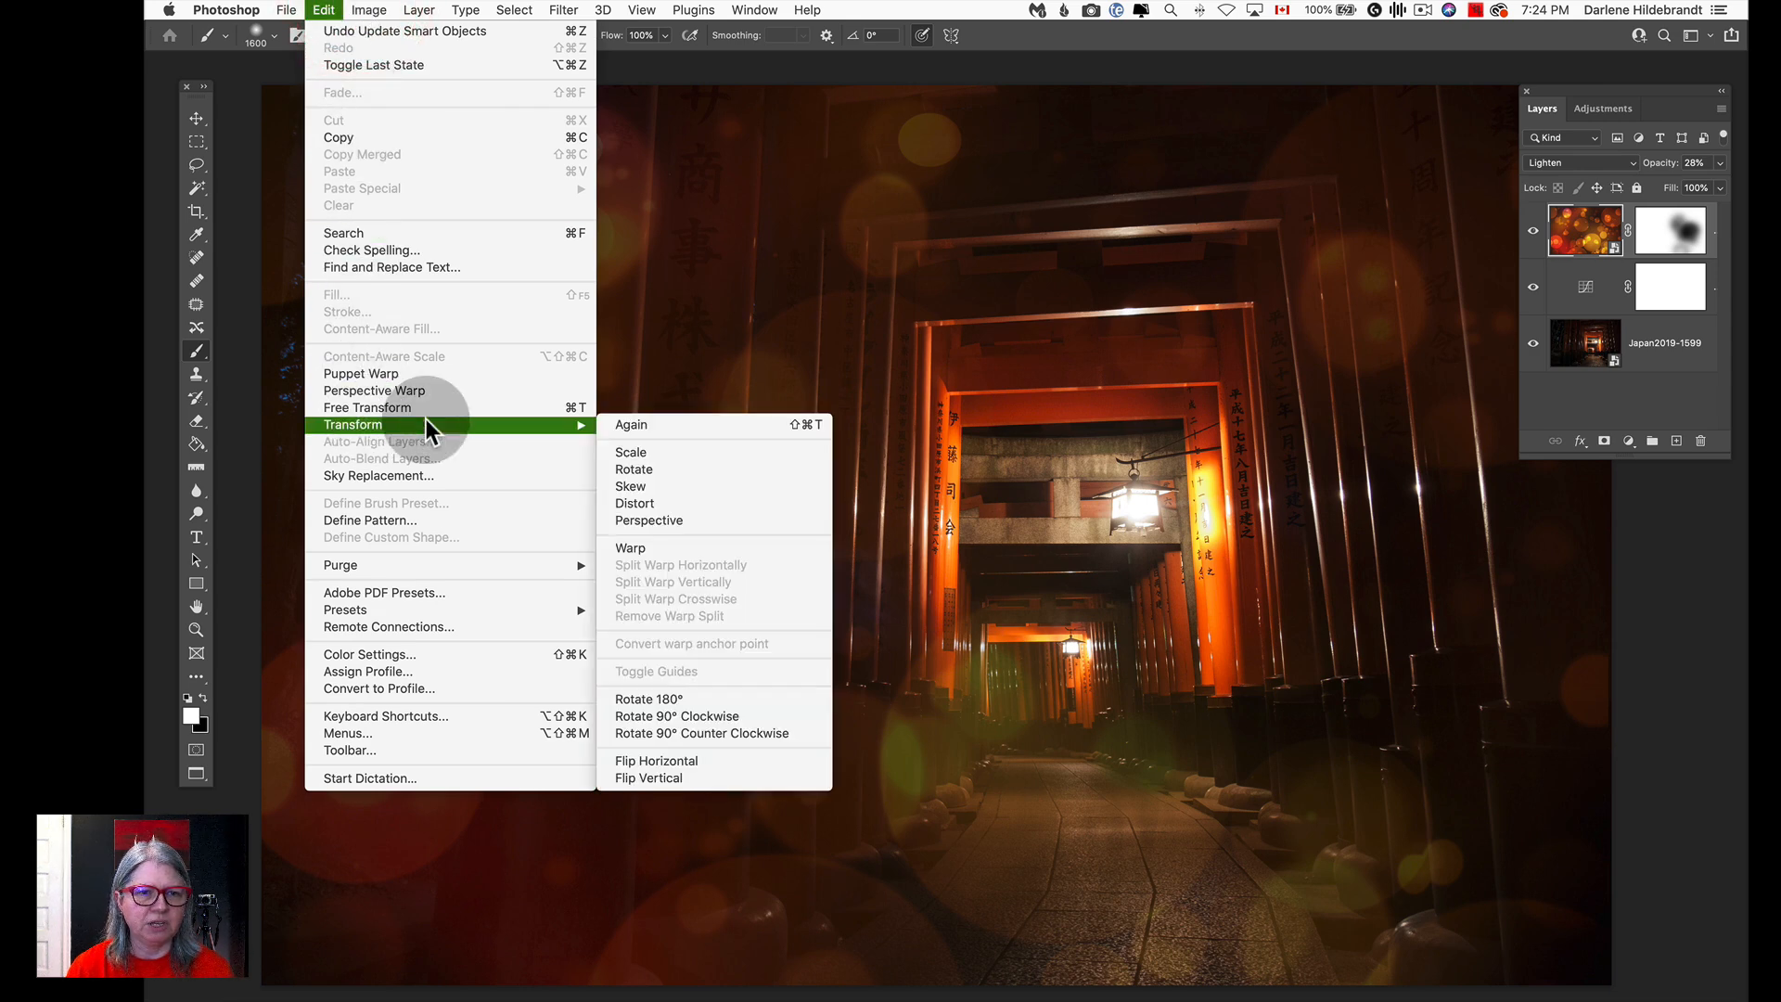
{"action": "left_click", "coordinate": [683, 761]}
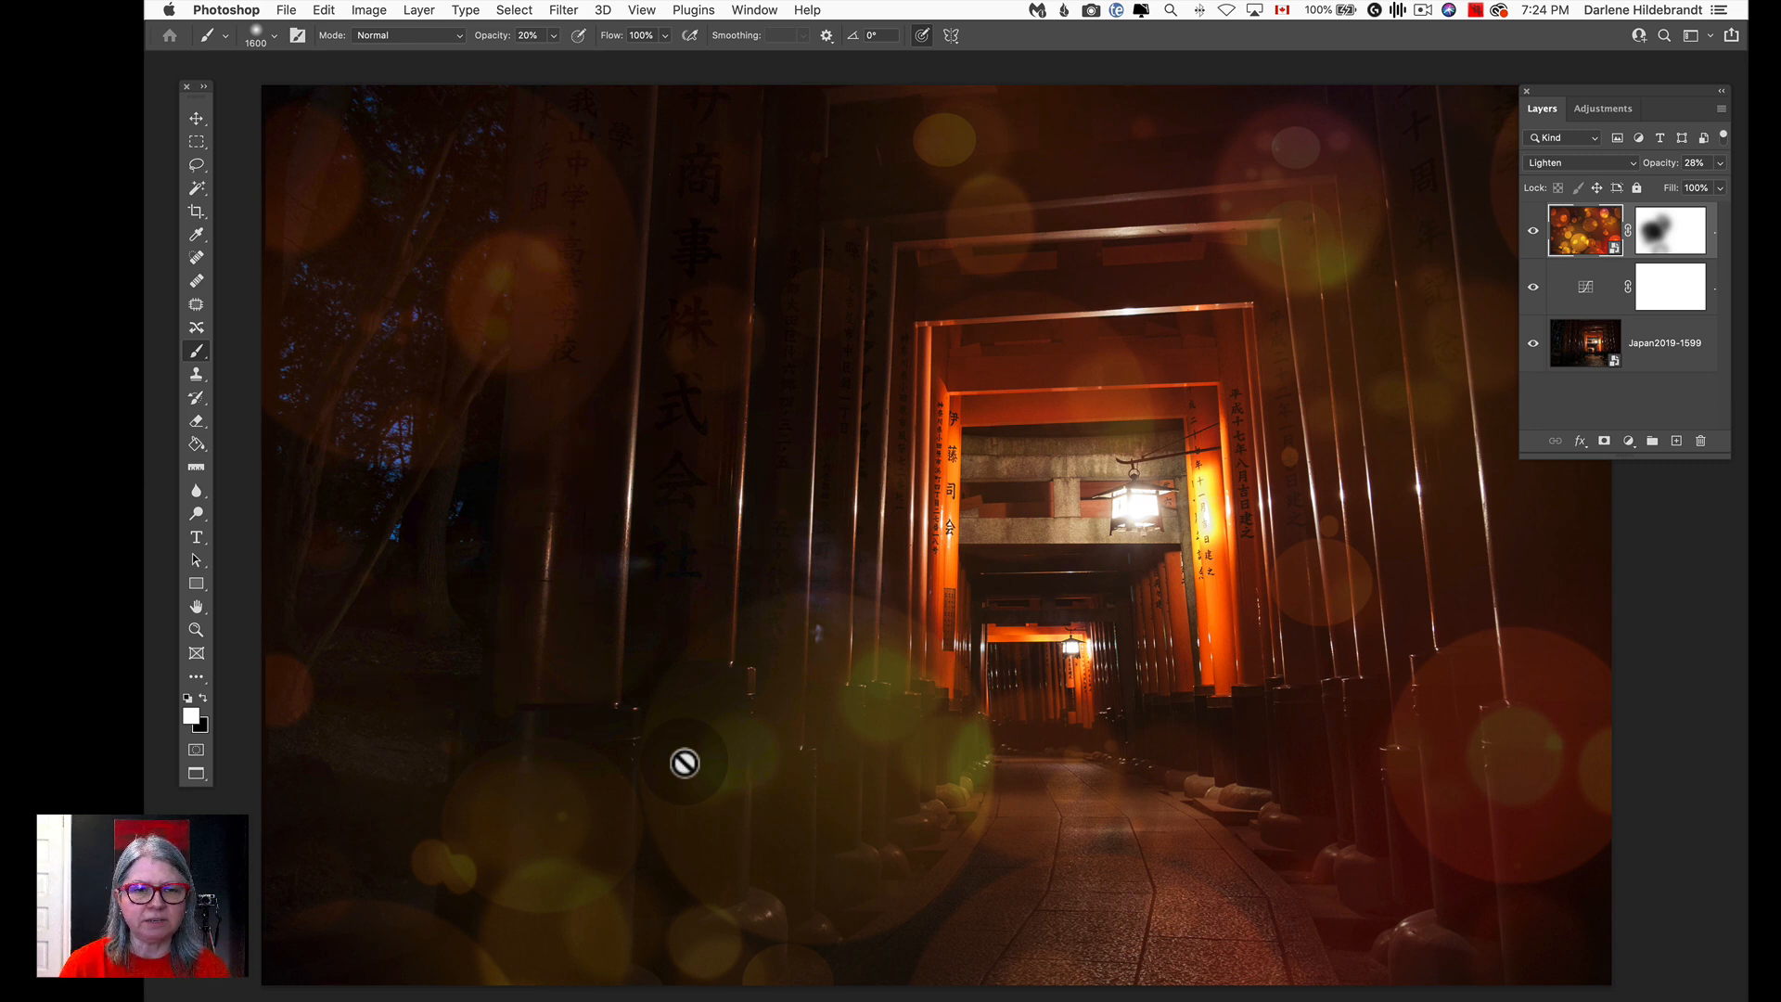
Paint black at 20% opacity on the texture's mask over the green circles beside the path, and preview the photo without panels.
{"action": "left_click", "coordinate": [1670, 228]}
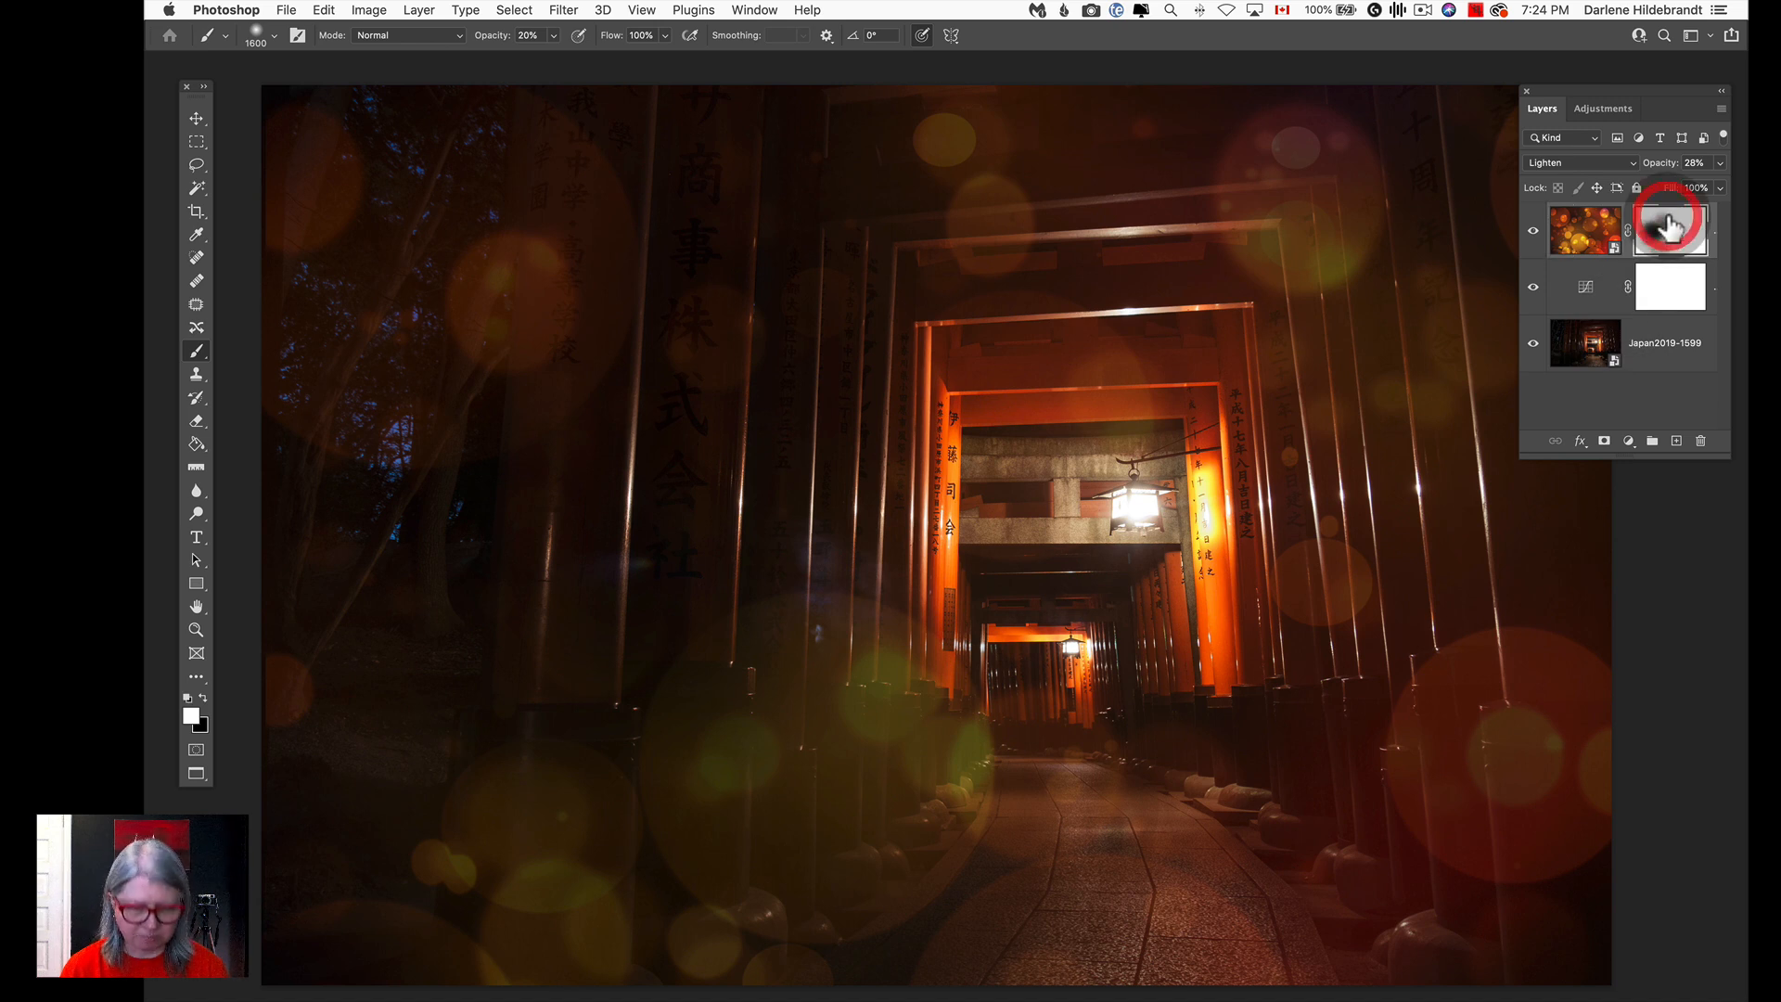
{"action": "key", "text": "b"}
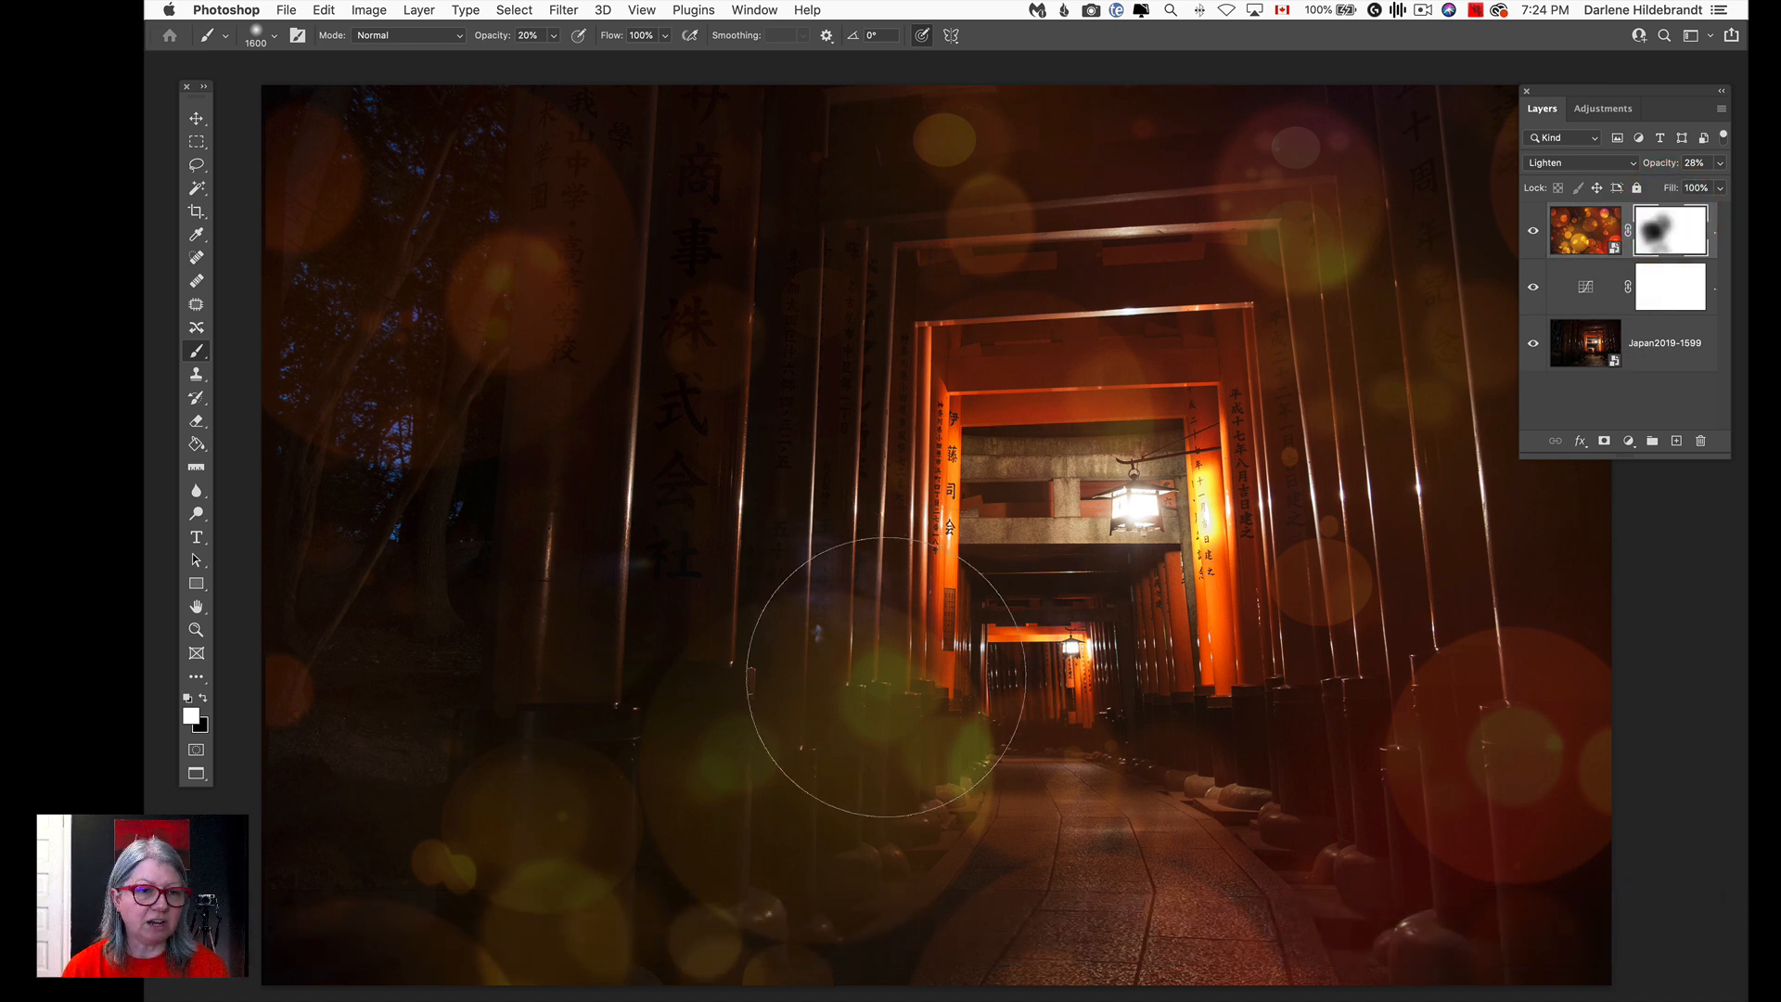
{"action": "key", "text": "x"}
{"action": "mouse_move", "coordinate": [875, 767]}
{"action": "left_mouse_down"}
{"action": "mouse_move", "coordinate": [881, 692]}
{"action": "mouse_move", "coordinate": [871, 795]}
{"action": "mouse_move", "coordinate": [807, 820]}
{"action": "mouse_move", "coordinate": [861, 702]}
{"action": "mouse_move", "coordinate": [779, 787]}
{"action": "mouse_move", "coordinate": [636, 847]}
{"action": "mouse_move", "coordinate": [536, 844]}
{"action": "mouse_move", "coordinate": [835, 751]}
{"action": "left_mouse_up"}
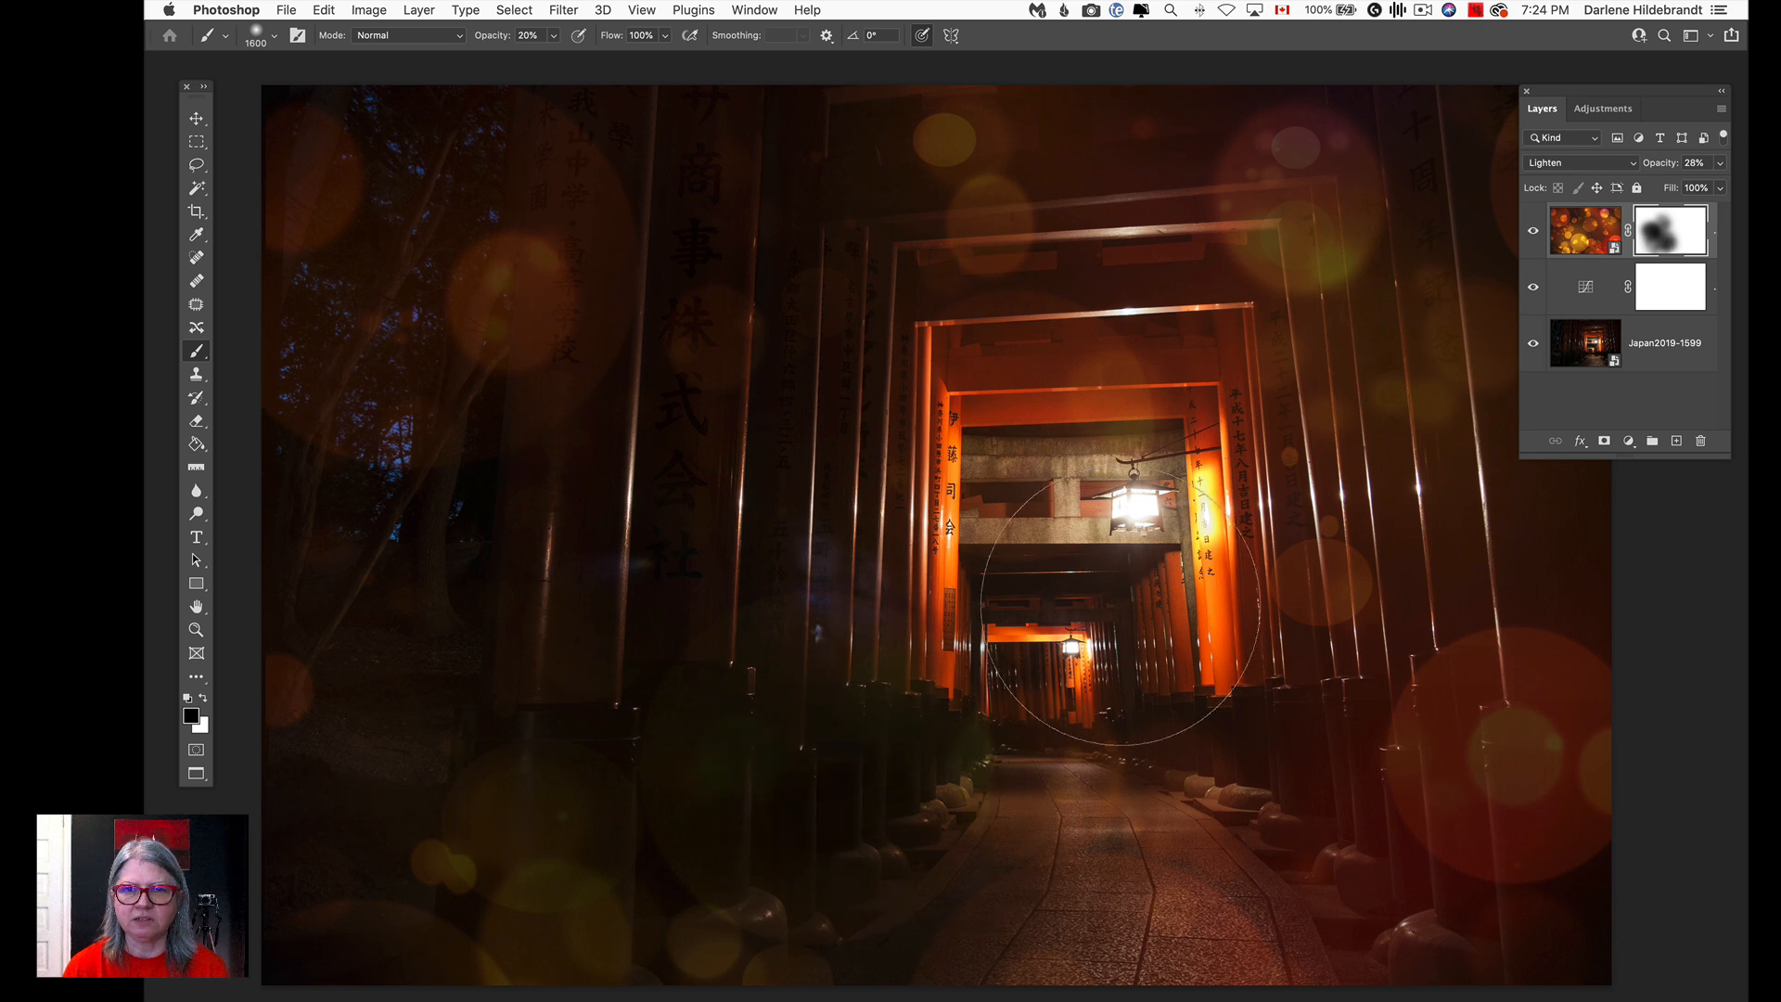
{"action": "key", "text": "Tab"}
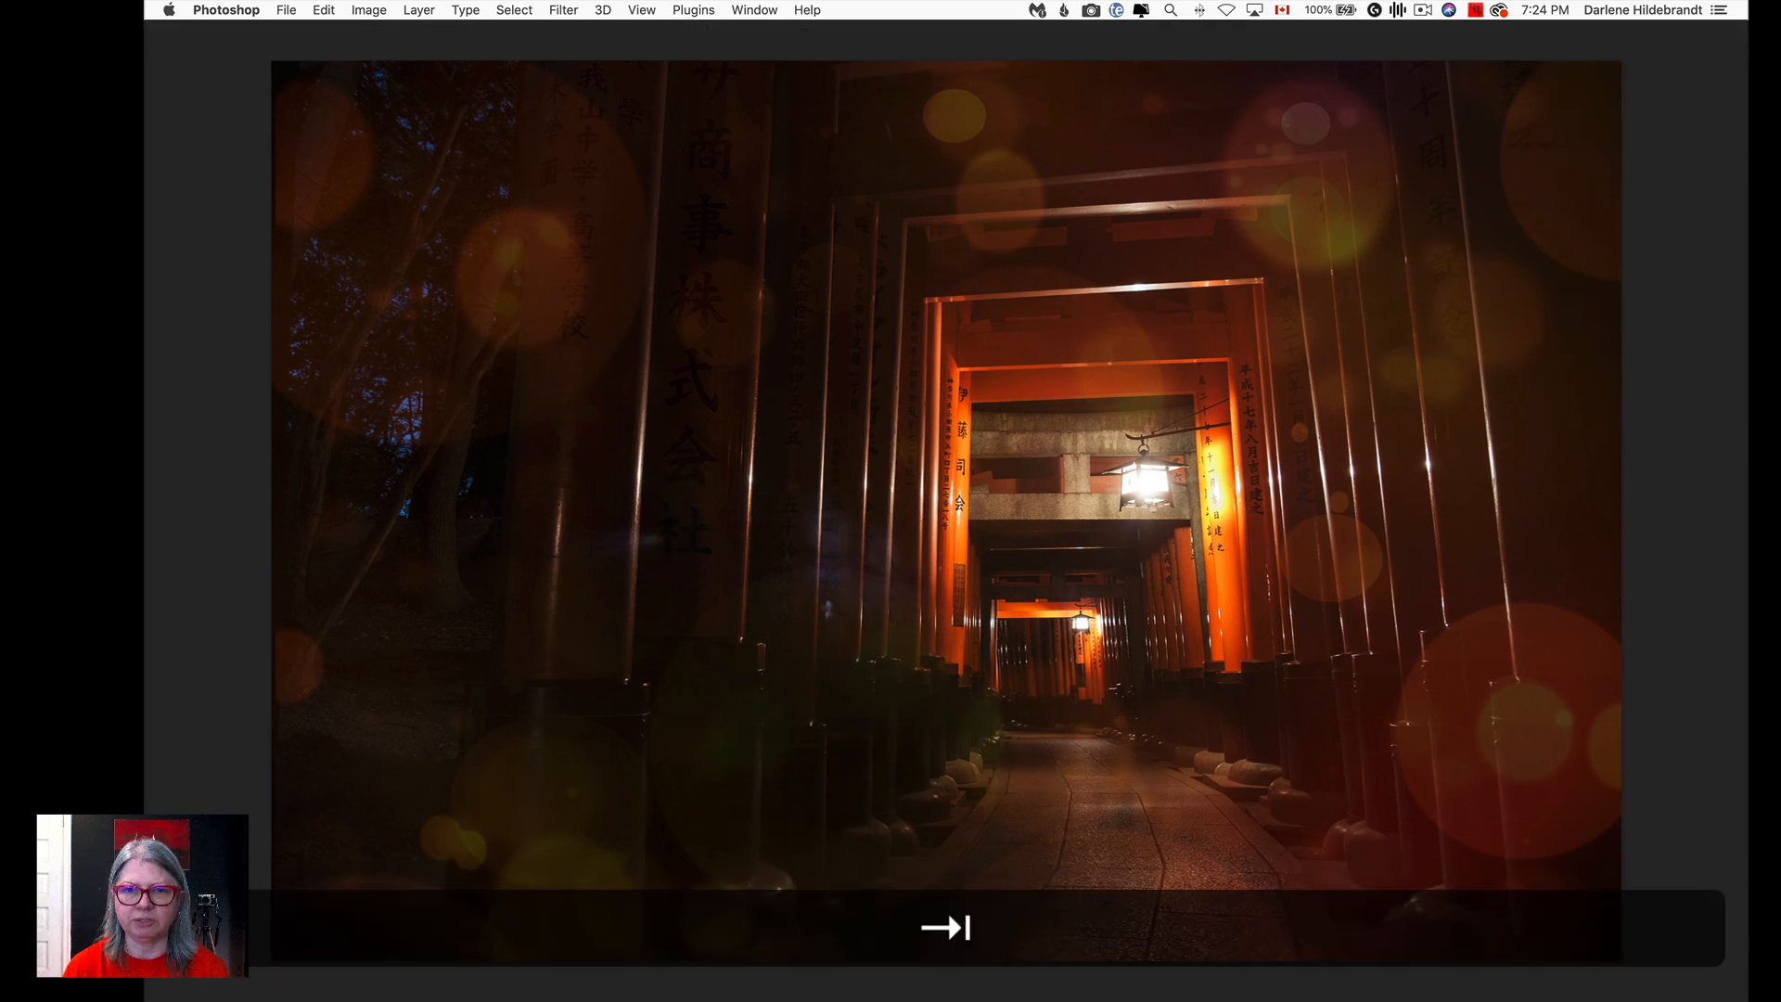
{"action": "key", "text": "Tab"}
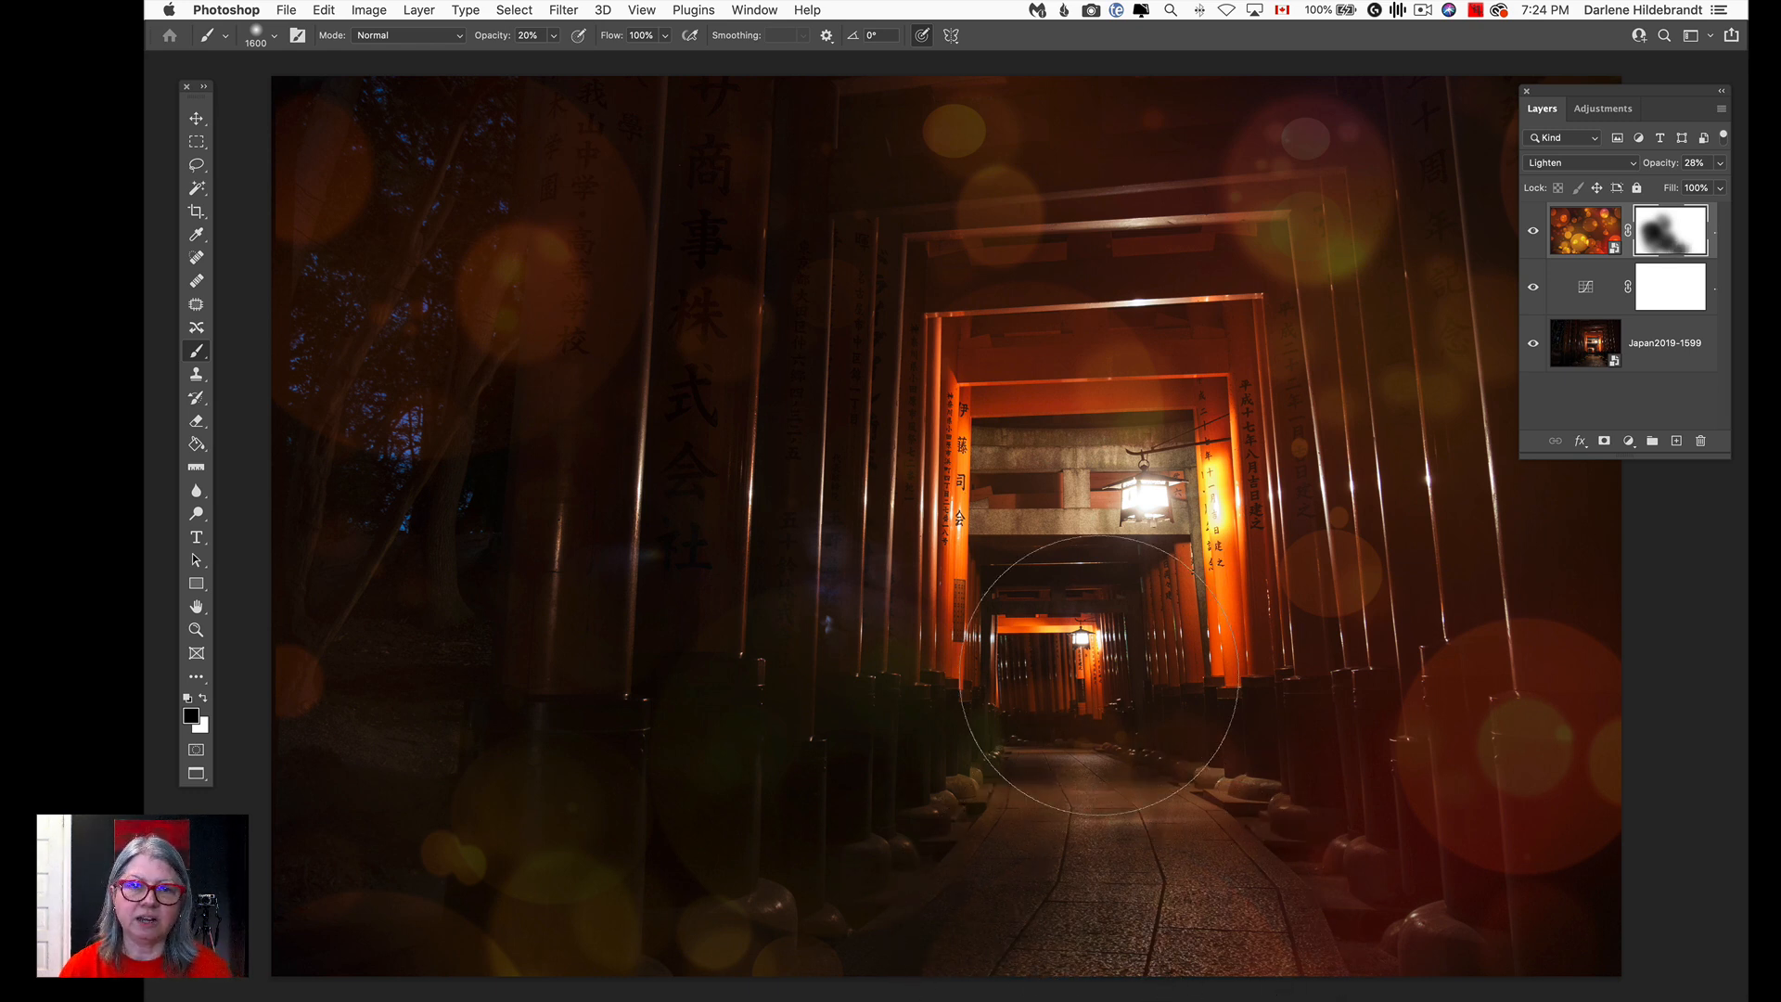
Save and close the gate photo, view its original and edited versions in Lightroom Classic, and return to the thumbnail grid.
{"action": "key", "text": "super+s"}
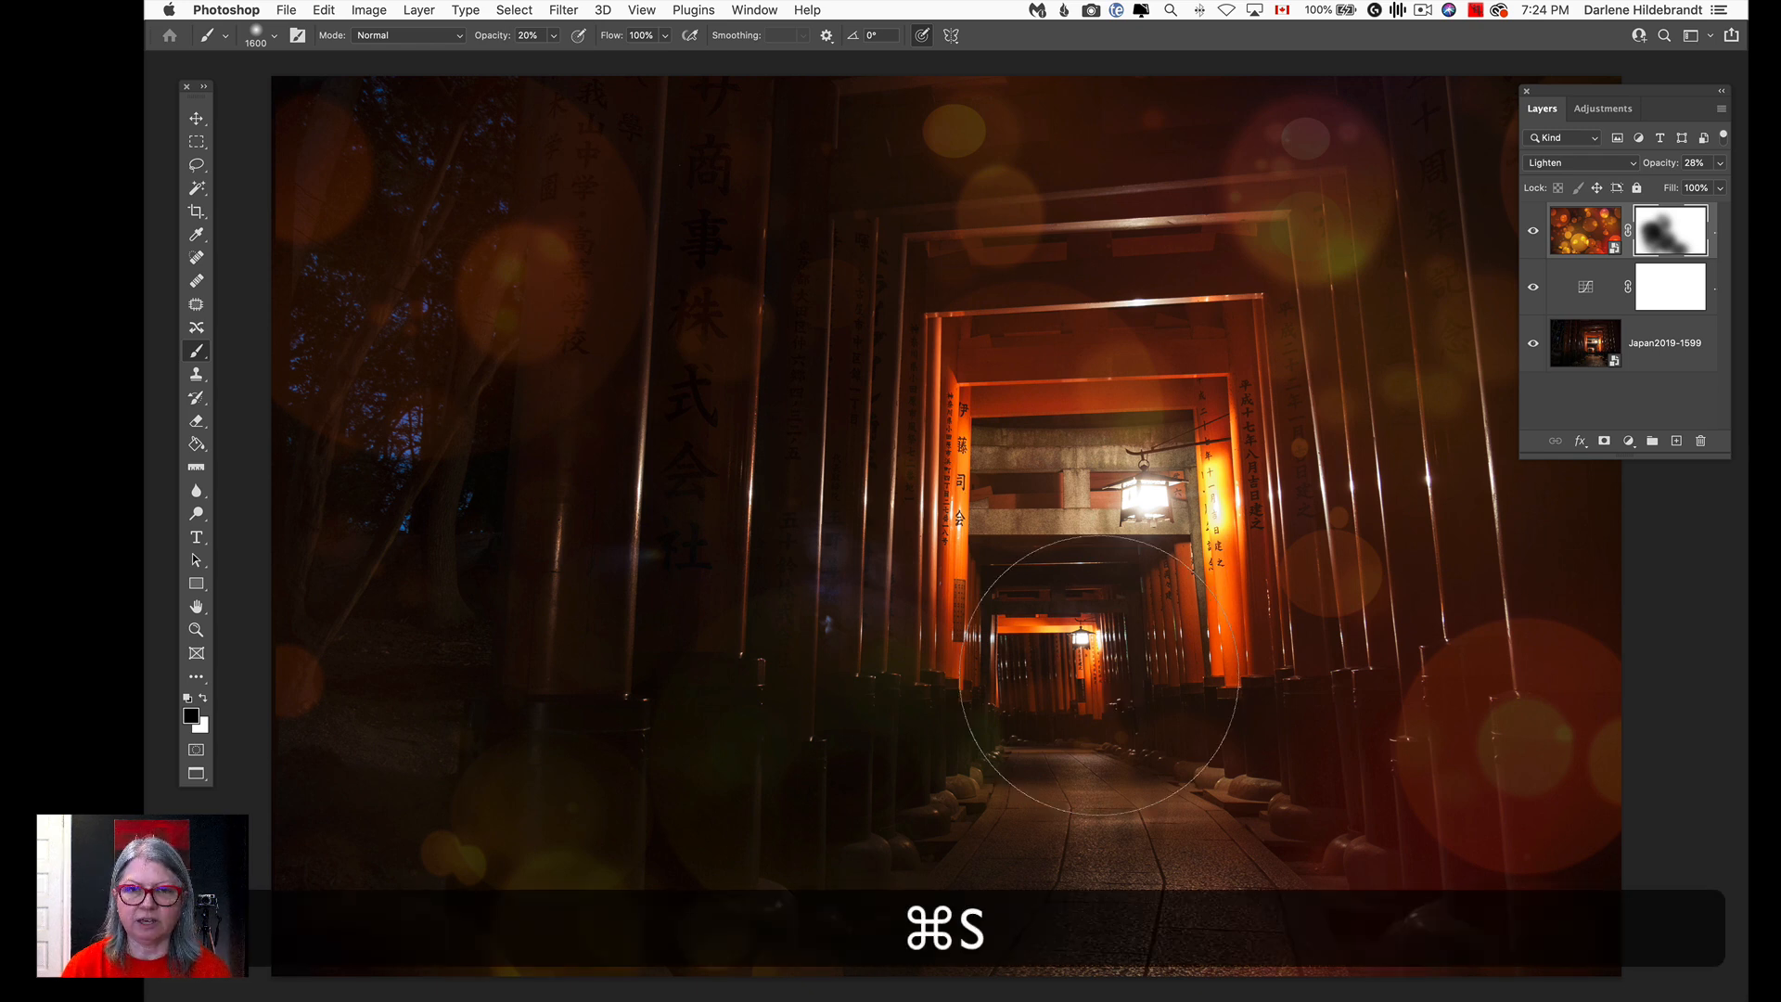
{"action": "key", "text": "super"}
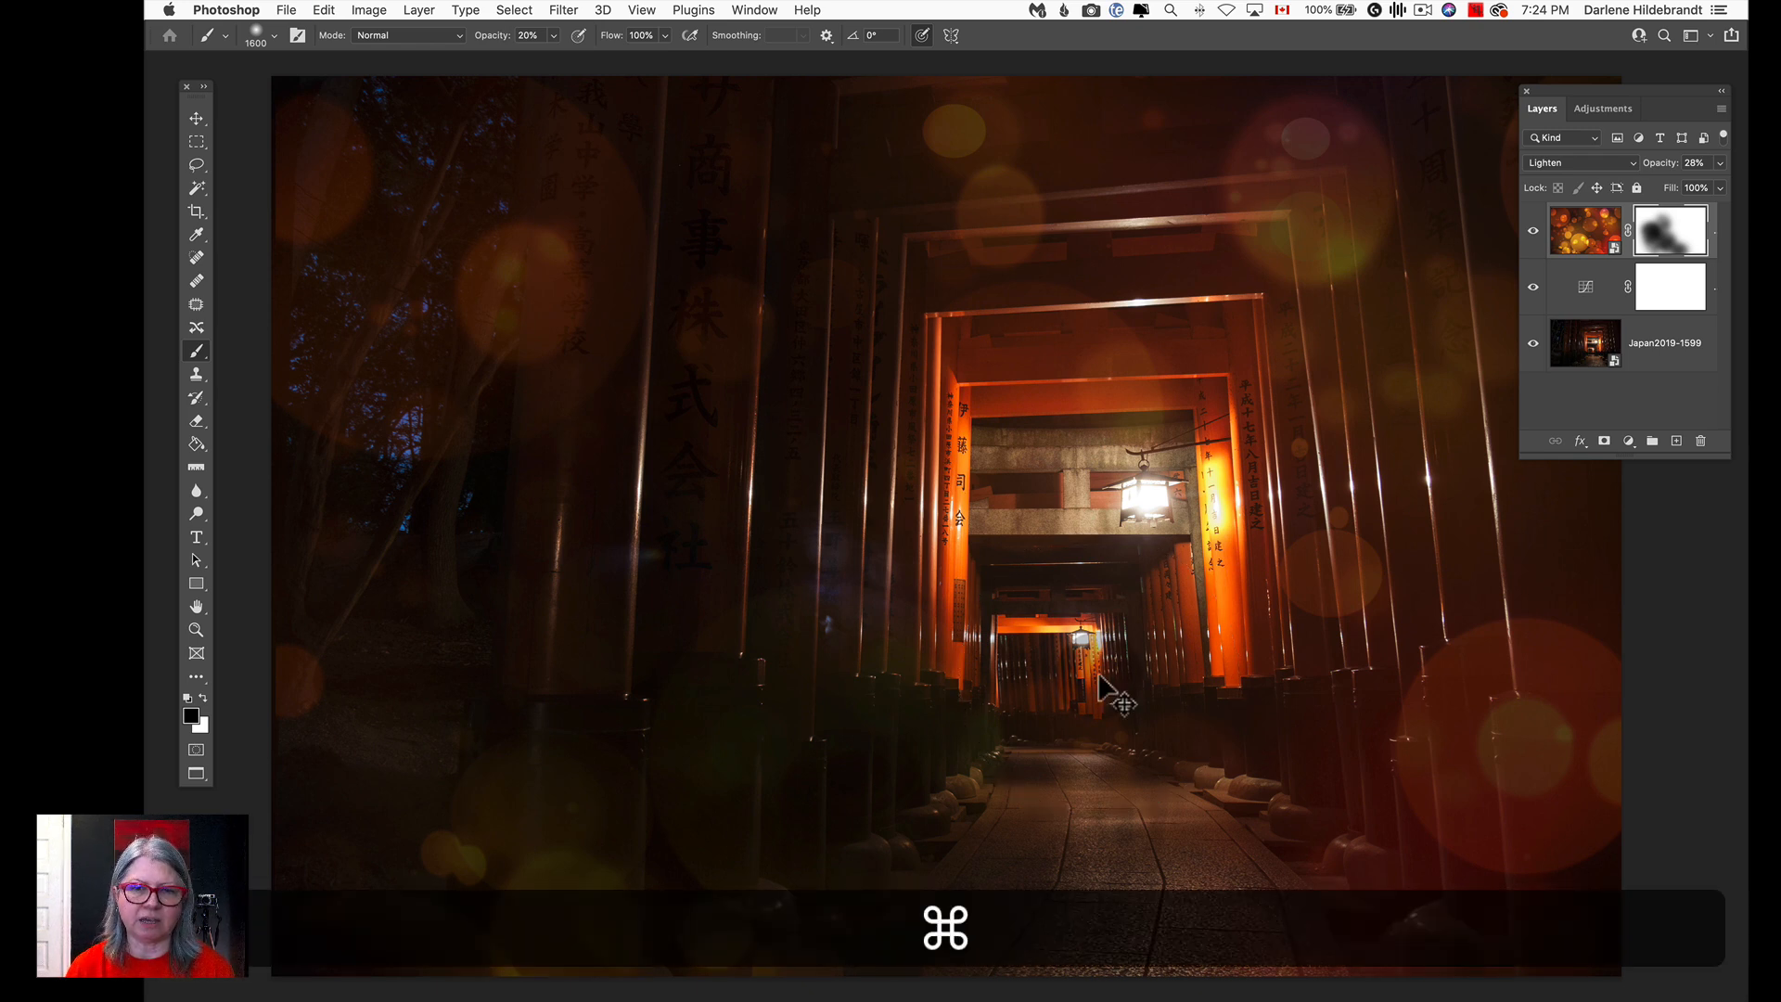
{"action": "key", "text": "super+w"}
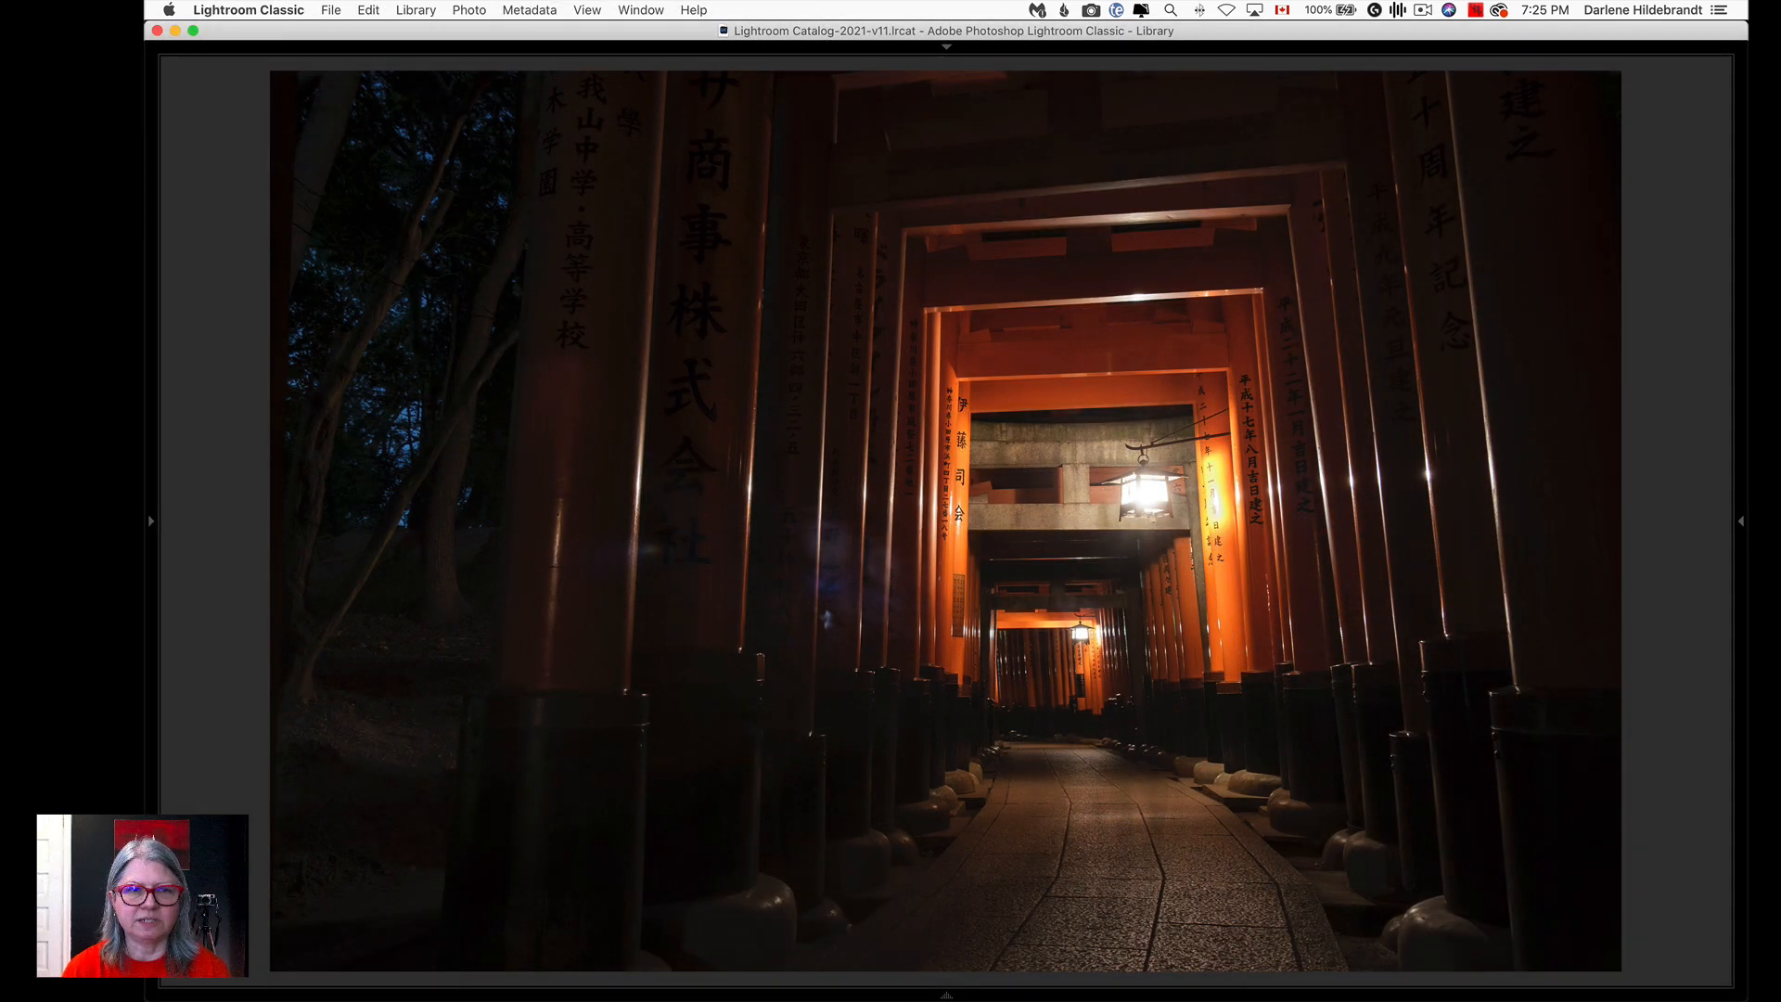
{"action": "key", "text": "Right"}
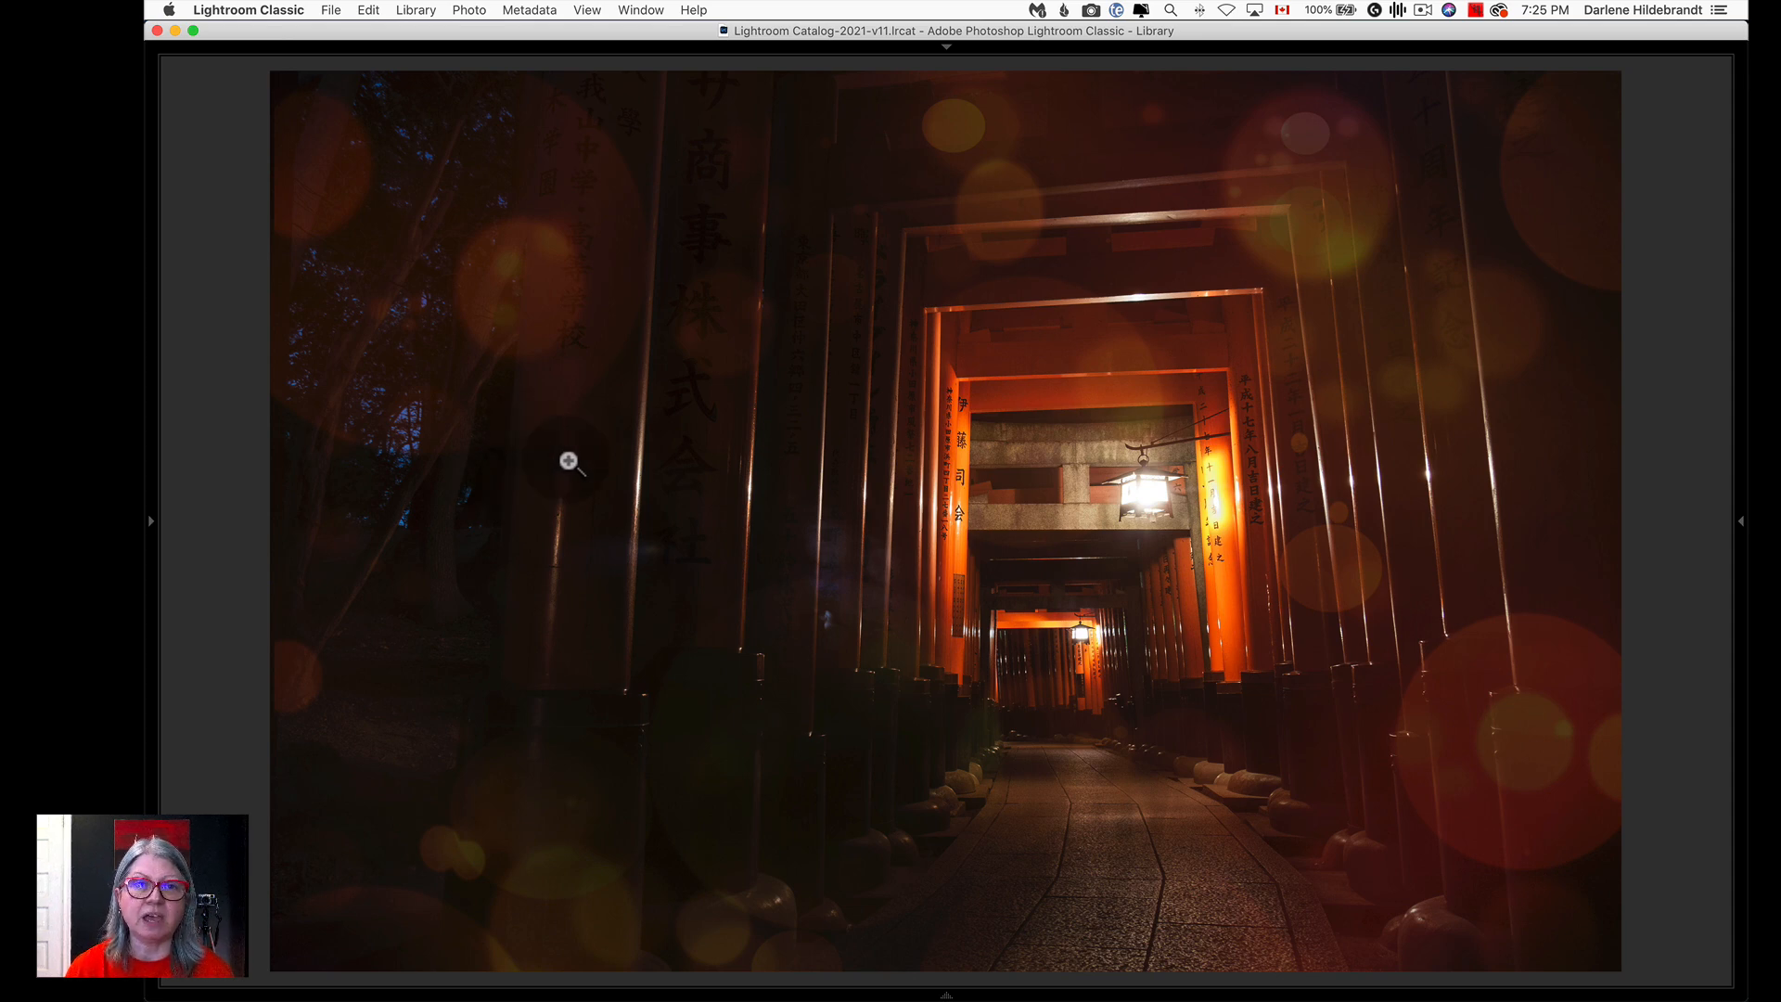
{"action": "key", "text": "g"}
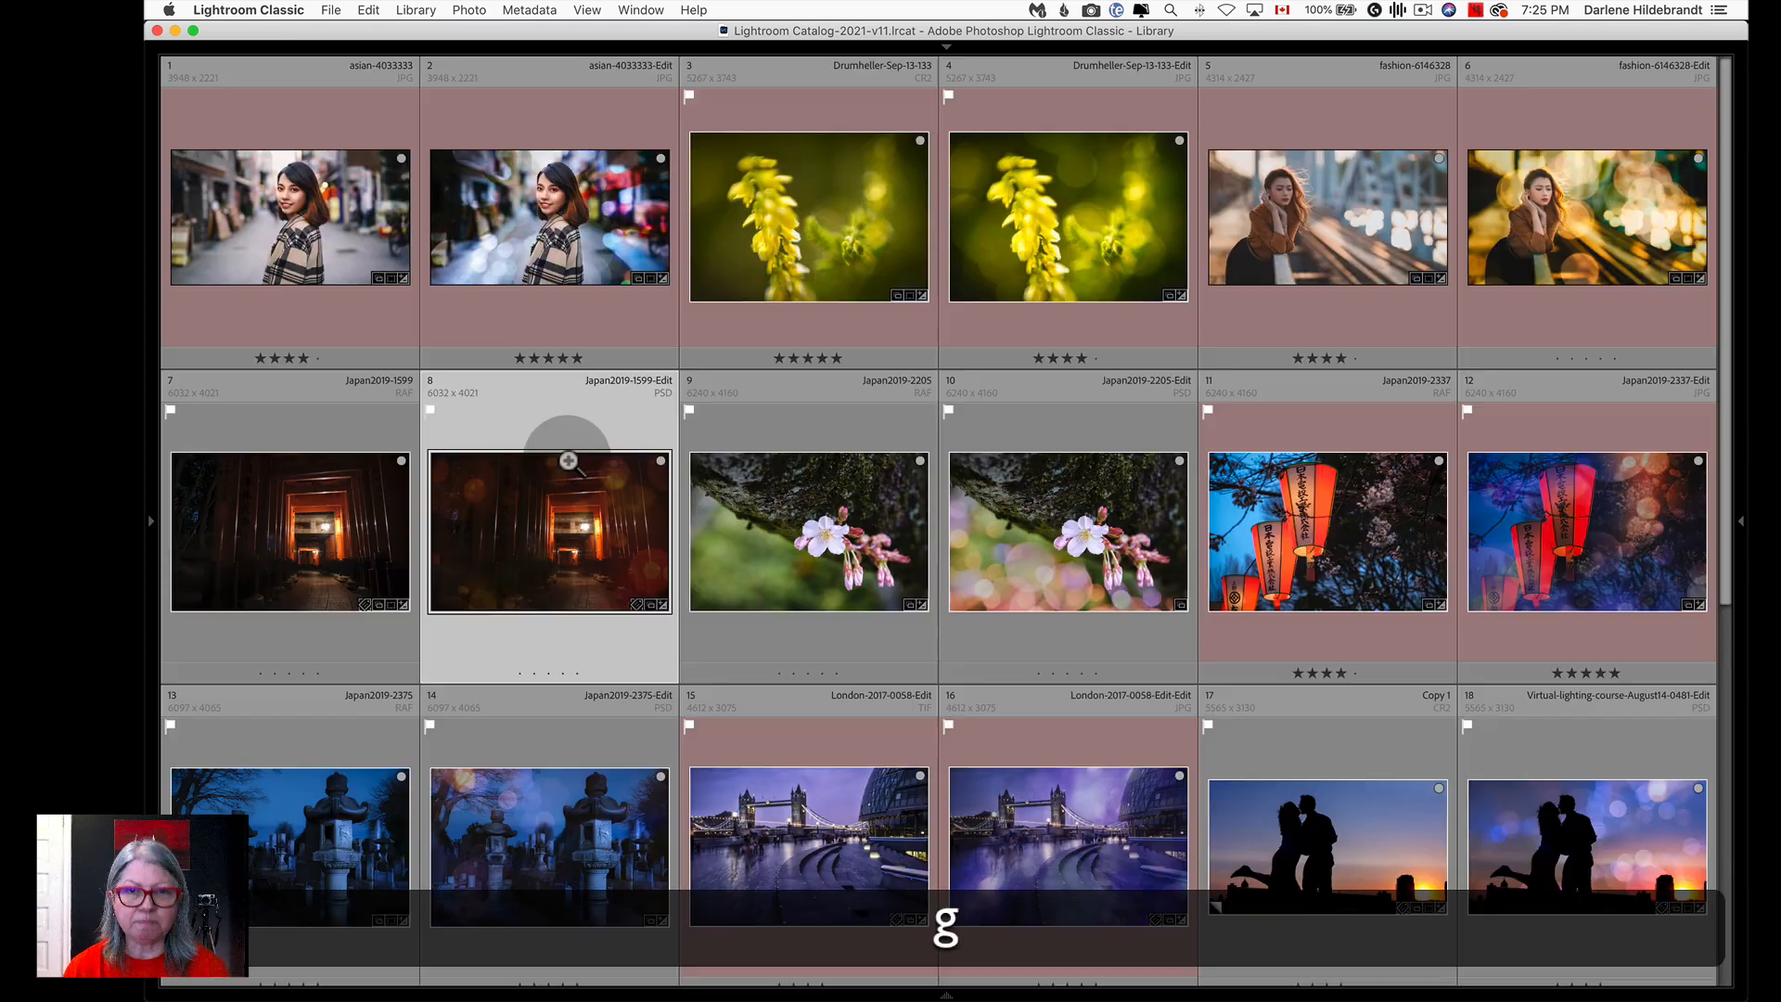
Open the original file of the cherry blossom edit Japan2019-2205-Edit in Photoshop and show it in full-screen mode.
{"action": "mouse_move", "coordinate": [567, 468]}
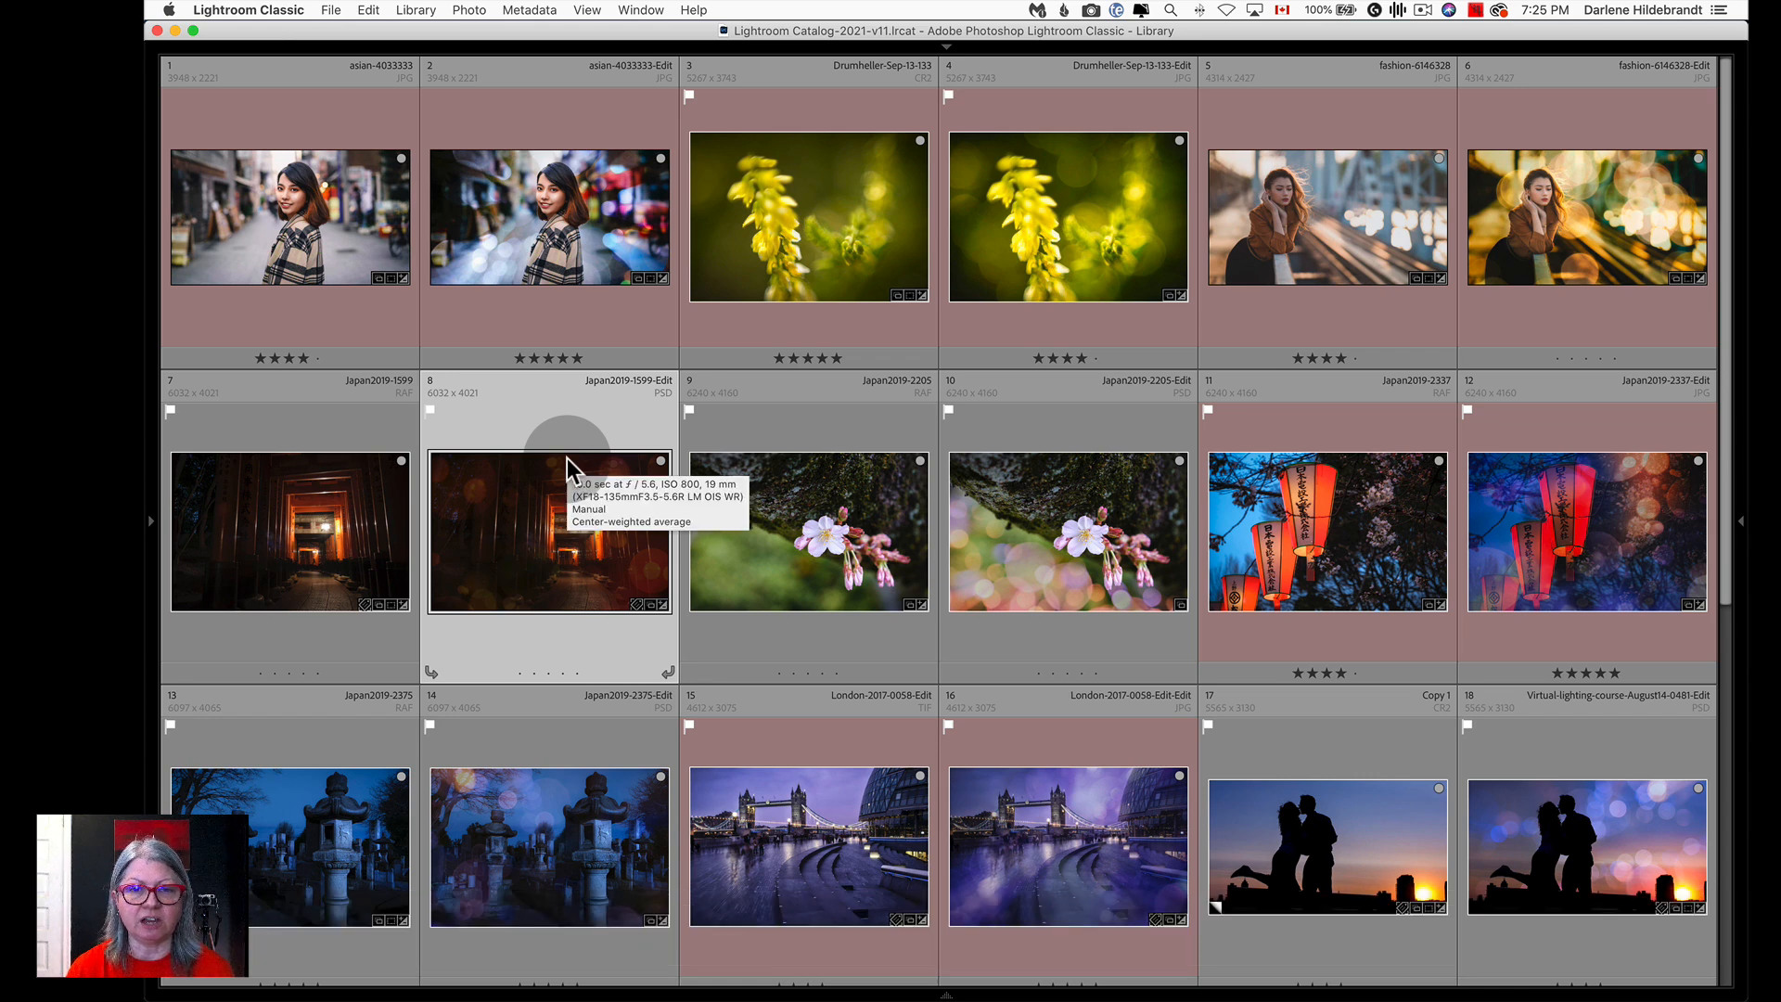
{"action": "left_click", "coordinate": [975, 520]}
{"action": "right_click", "coordinate": [1007, 534]}
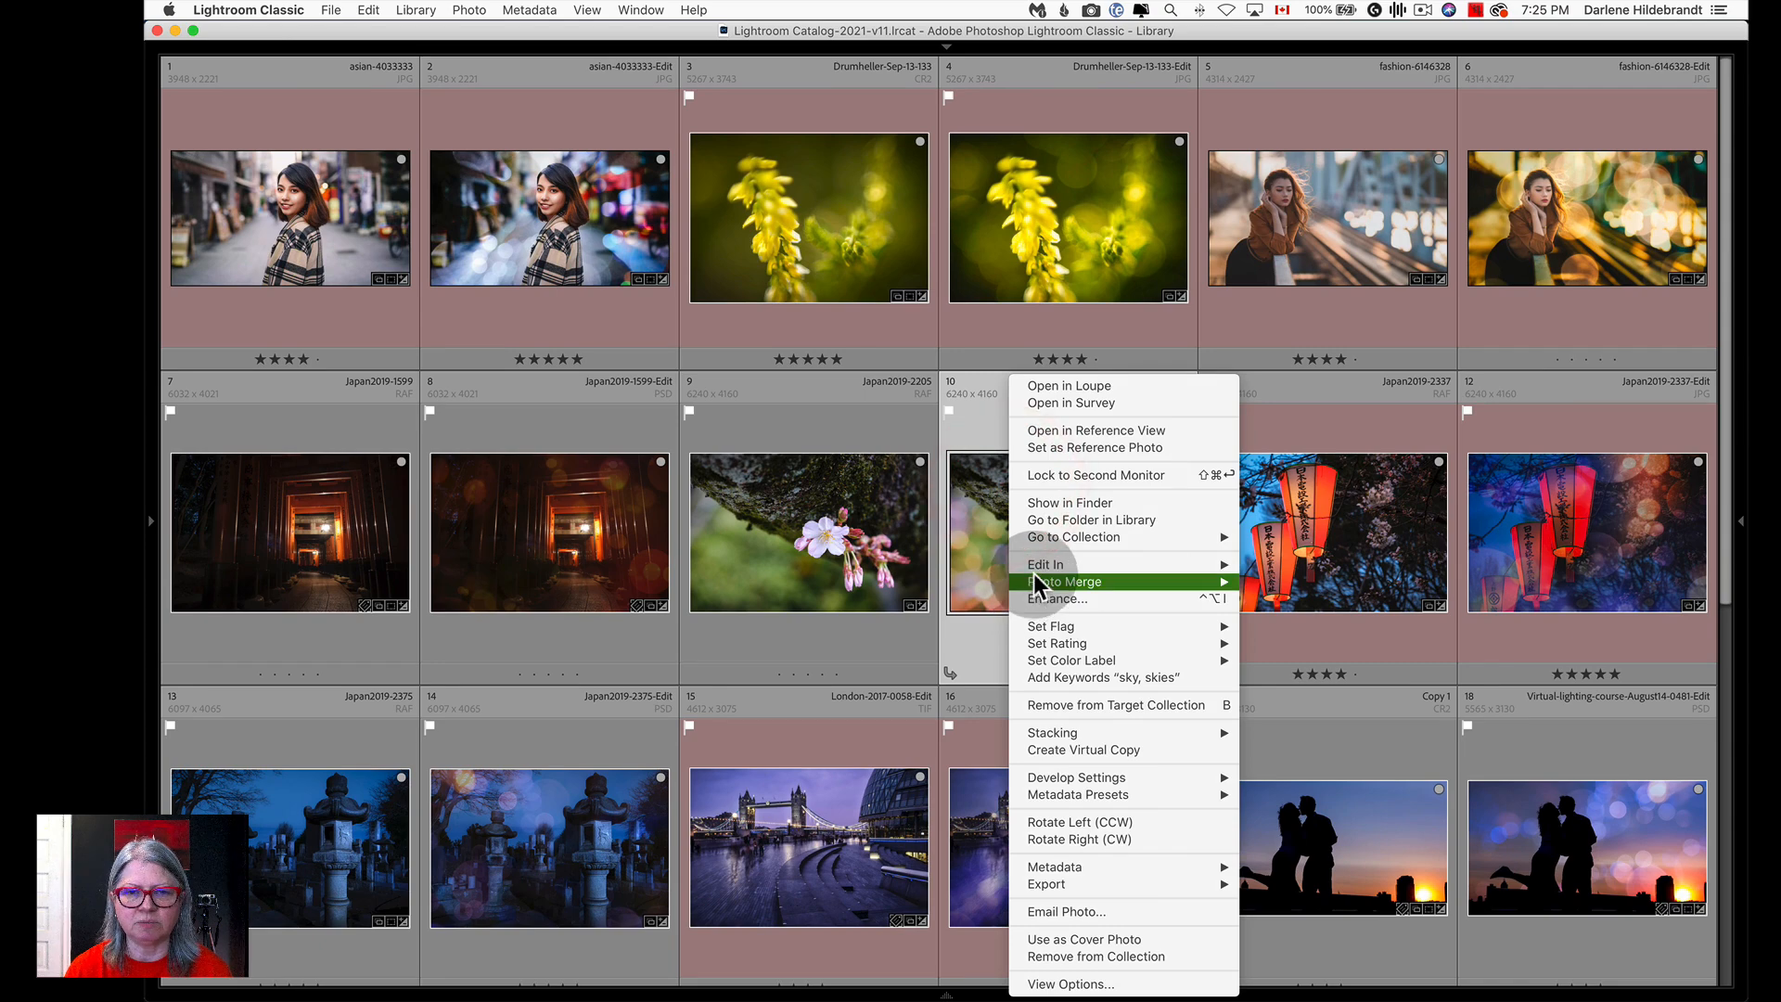
{"action": "mouse_move", "coordinate": [1031, 565]}
{"action": "left_click", "coordinate": [1269, 565]}
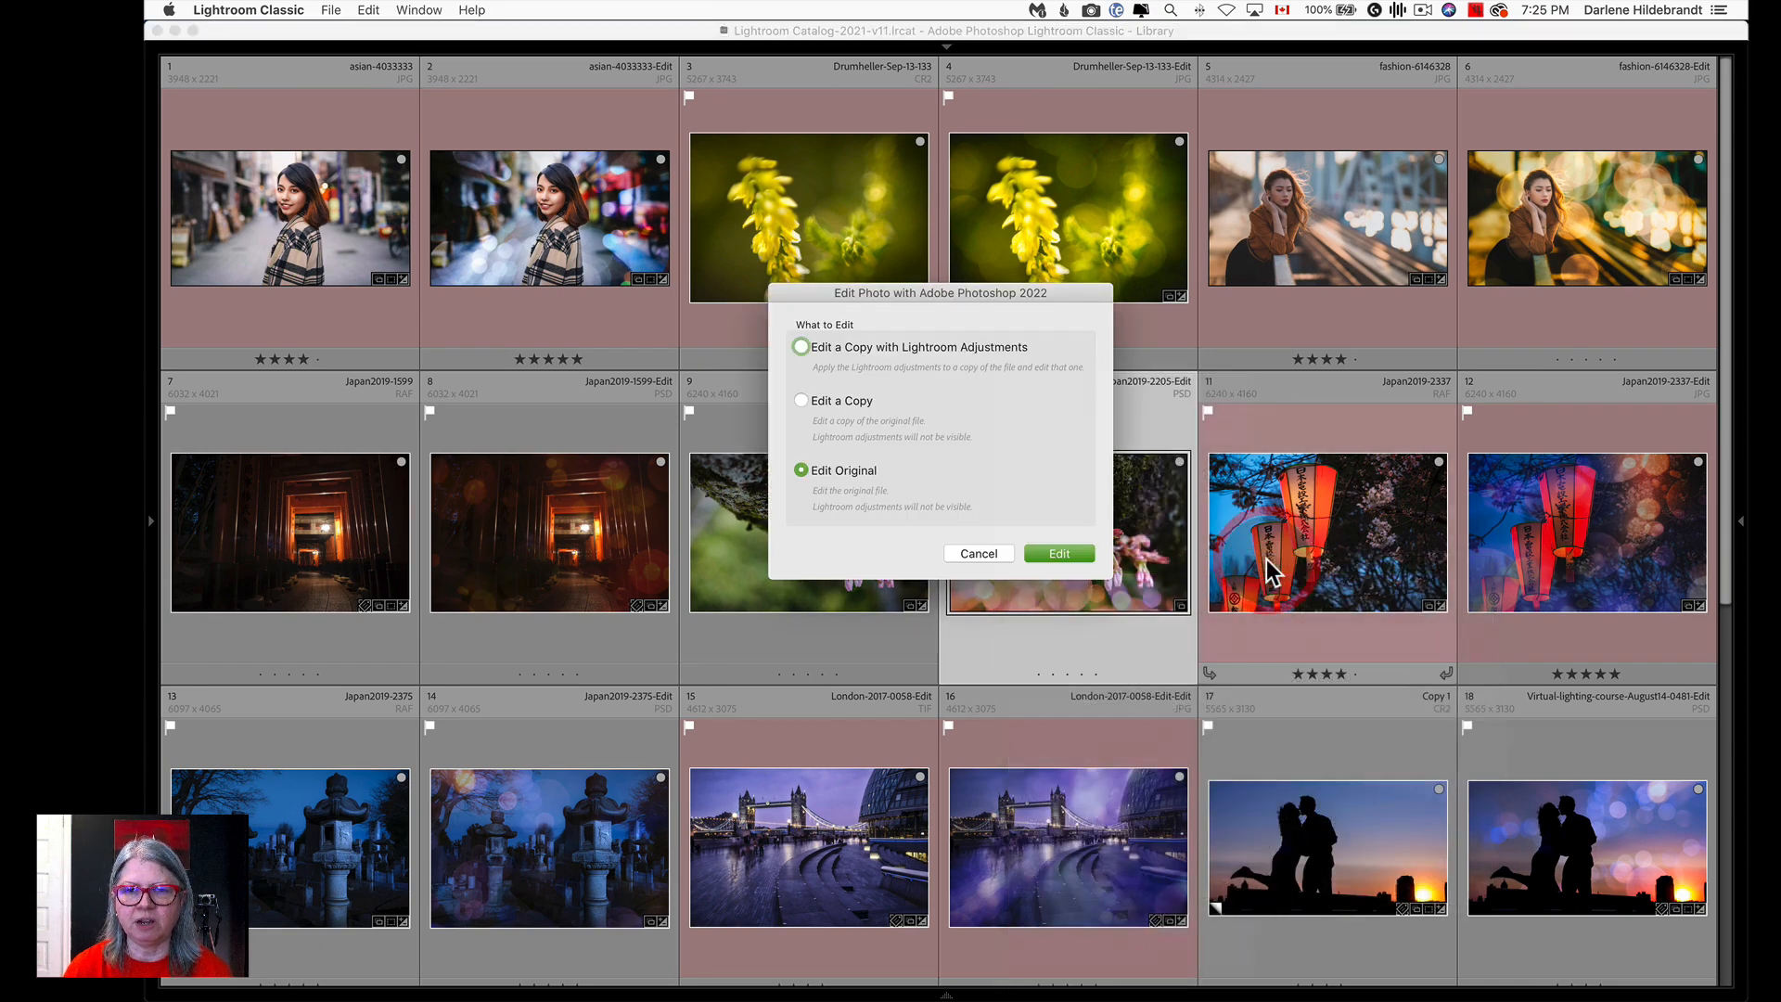
{"action": "left_click", "coordinate": [1064, 555]}
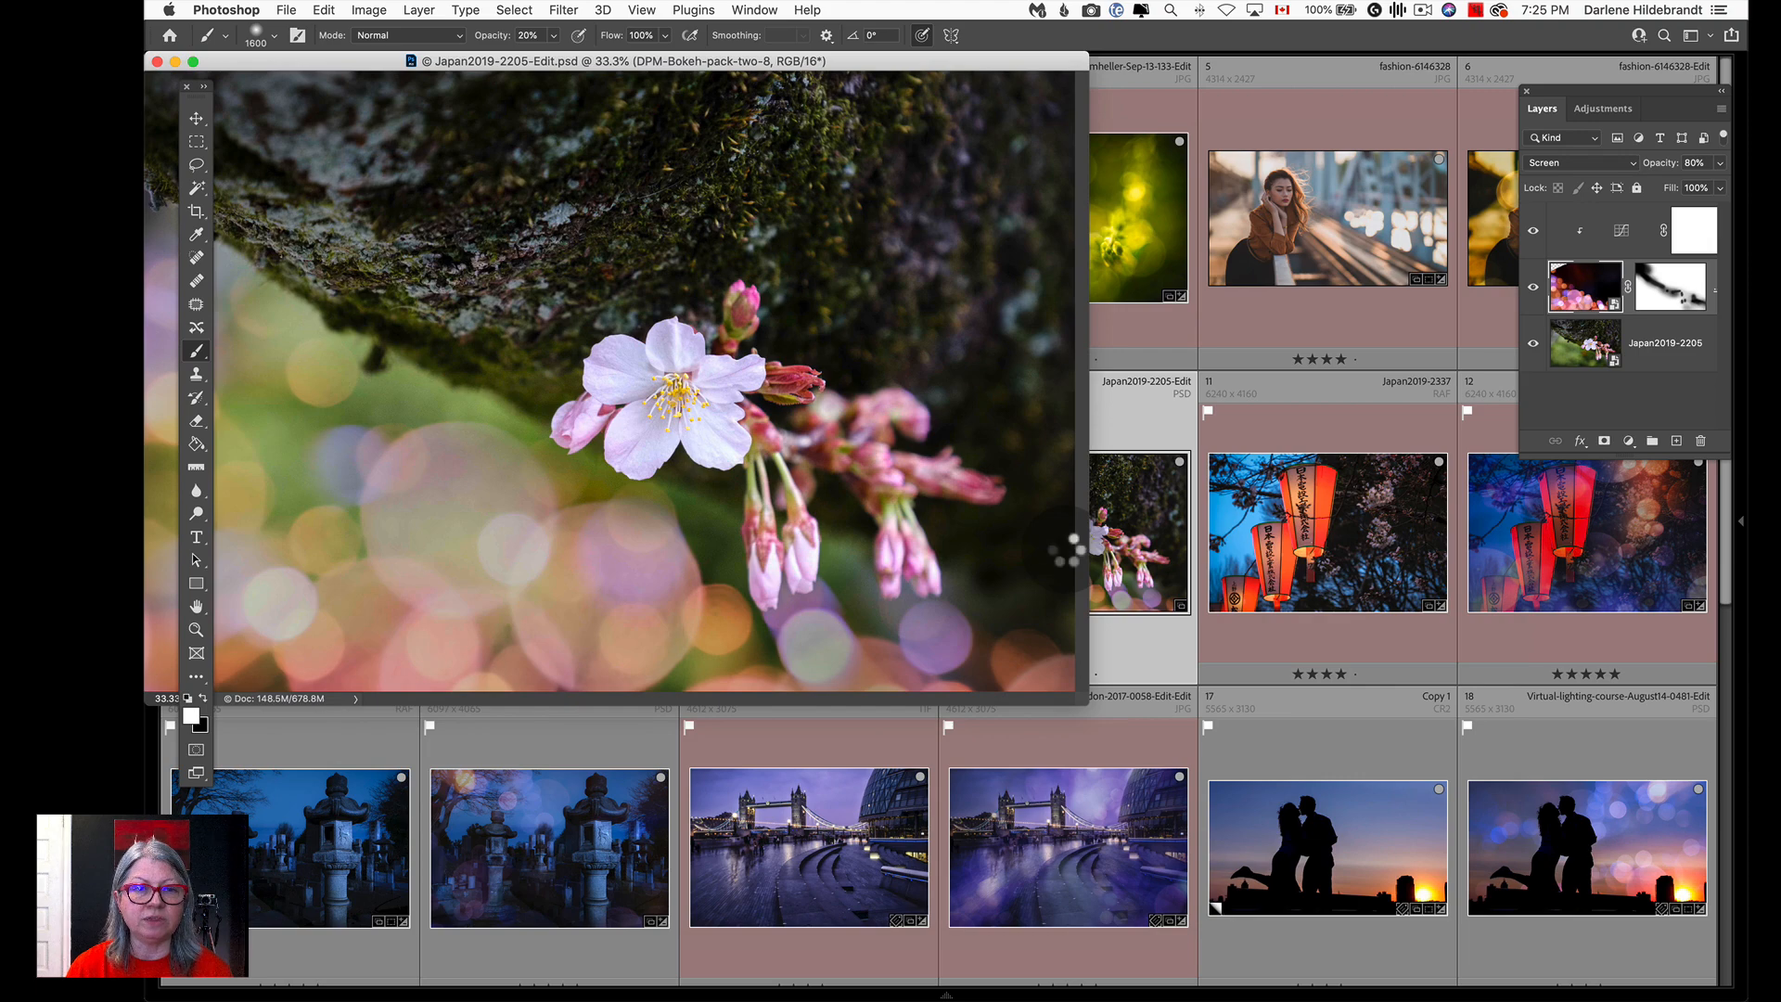
{"action": "key", "text": "f"}
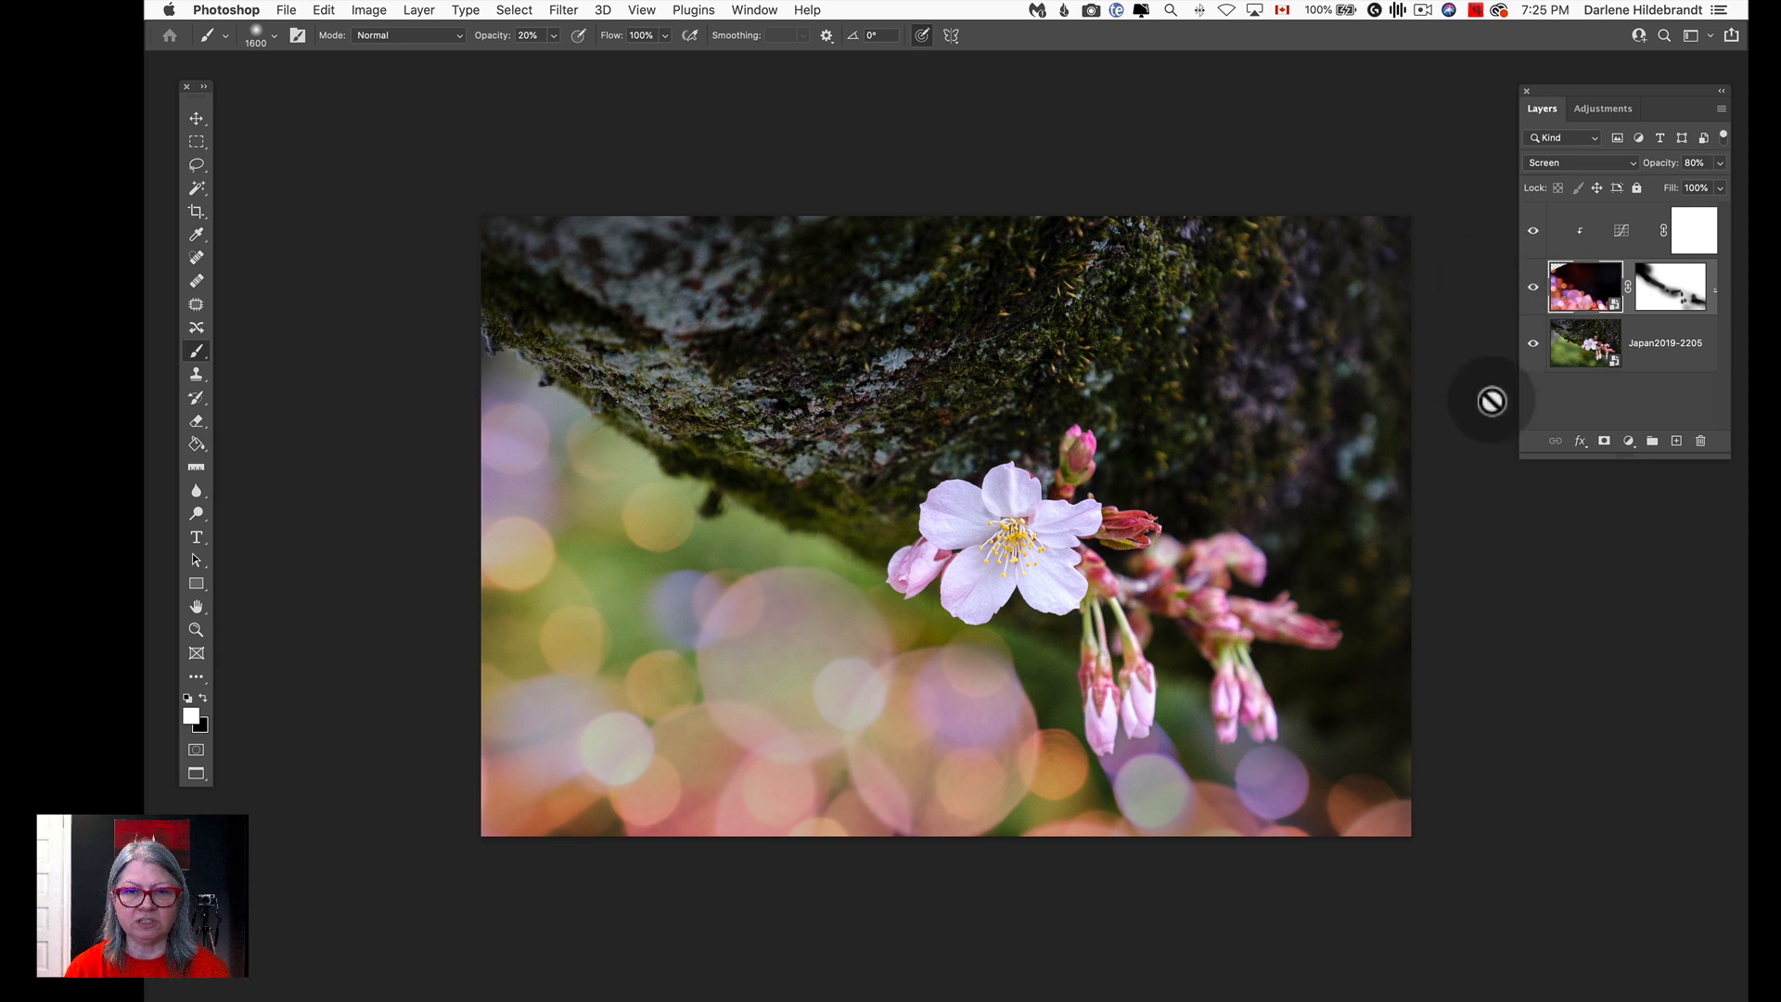
Open the cherry blossom photo's texture smart object and place DPM-ultimate-bokeh-pack-4.jpg into it from Adobe Bridge.
{"action": "left_click", "coordinate": [1575, 281]}
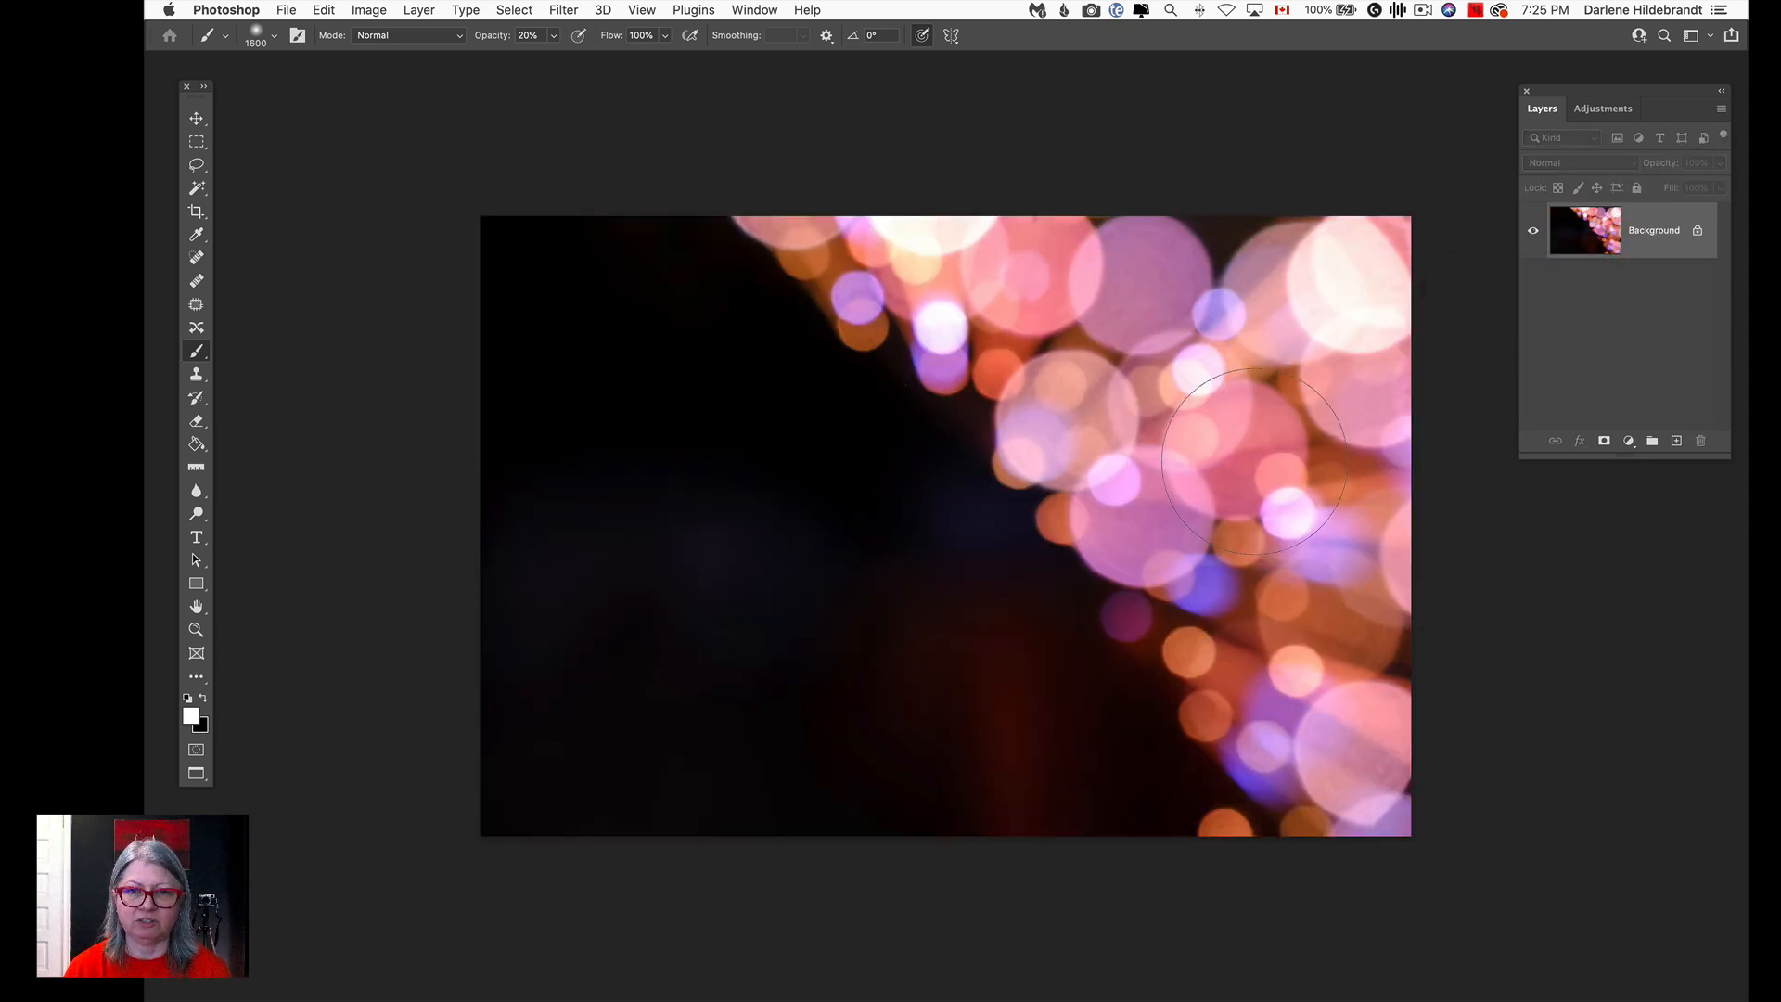
{"action": "key", "text": "super+Tab"}
{"action": "key", "text": "super+Tab"}
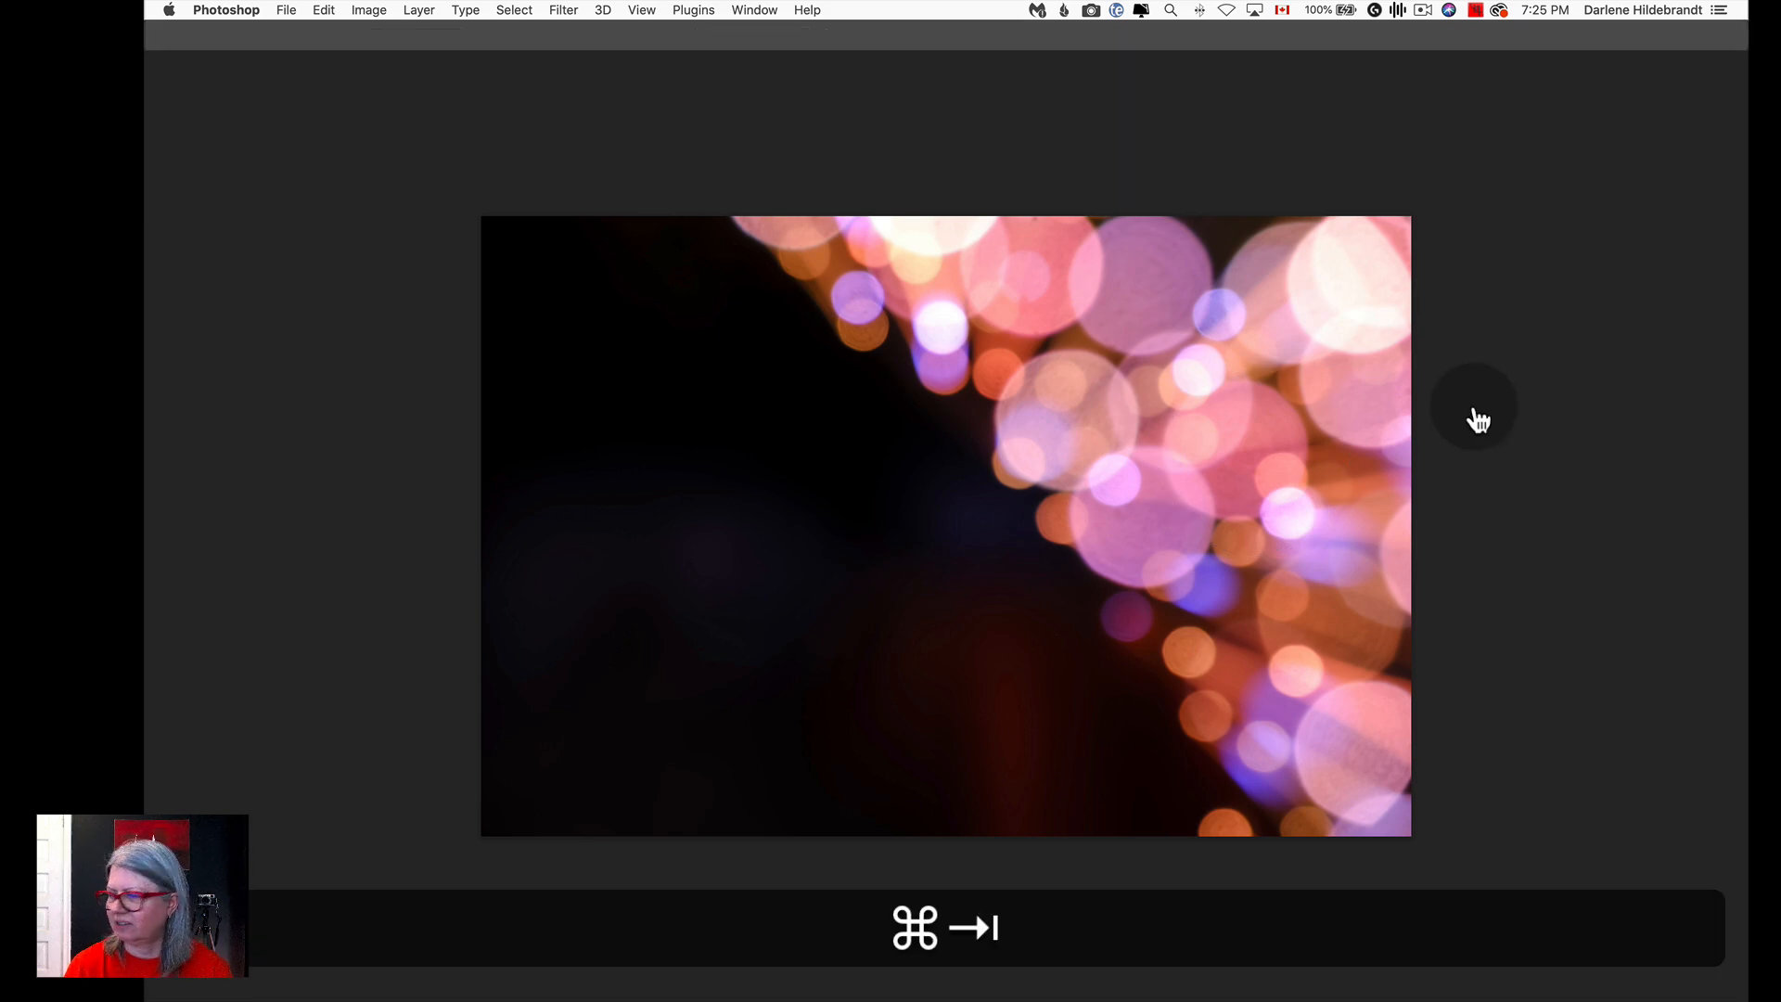
{"action": "scroll", "coordinate": [1473, 404], "scroll_direction": "down", "scroll_amount": 3}
{"action": "scroll", "coordinate": [1474, 404], "scroll_direction": "down", "scroll_amount": 4}
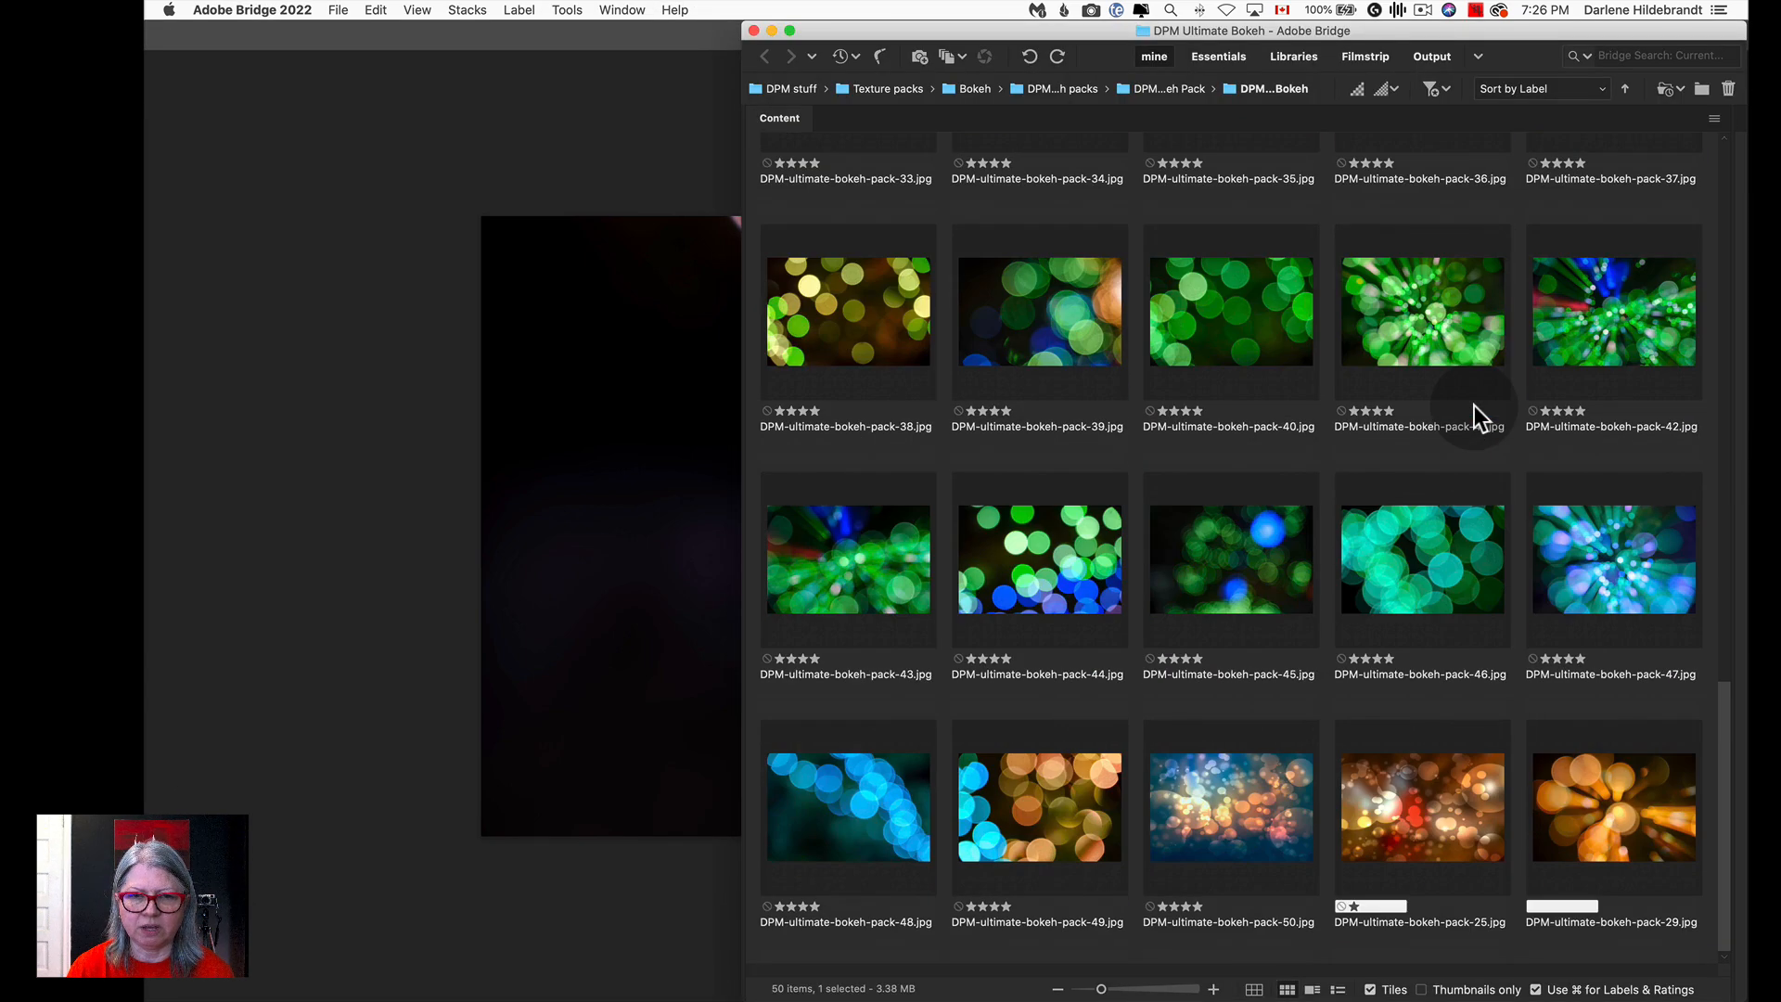
{"action": "scroll", "coordinate": [1474, 405], "scroll_direction": "up", "scroll_amount": 20}
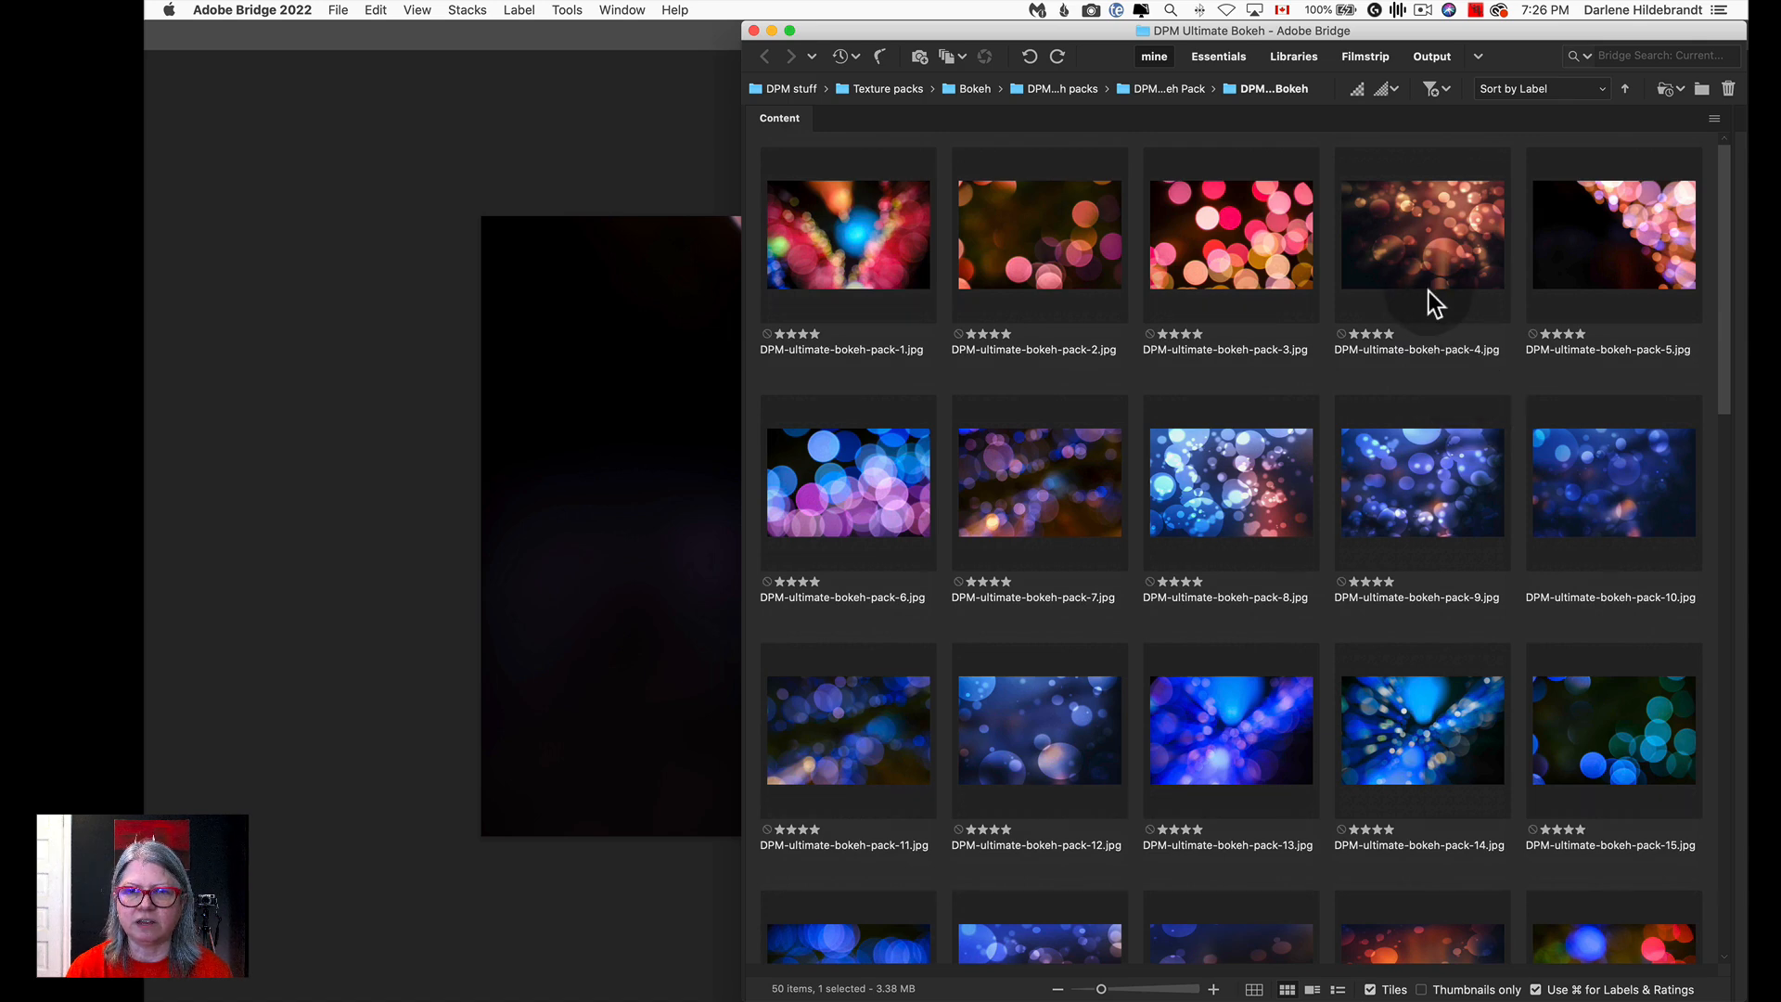
{"action": "left_click_drag", "start_coordinate": [1423, 217], "coordinate": [638, 443]}
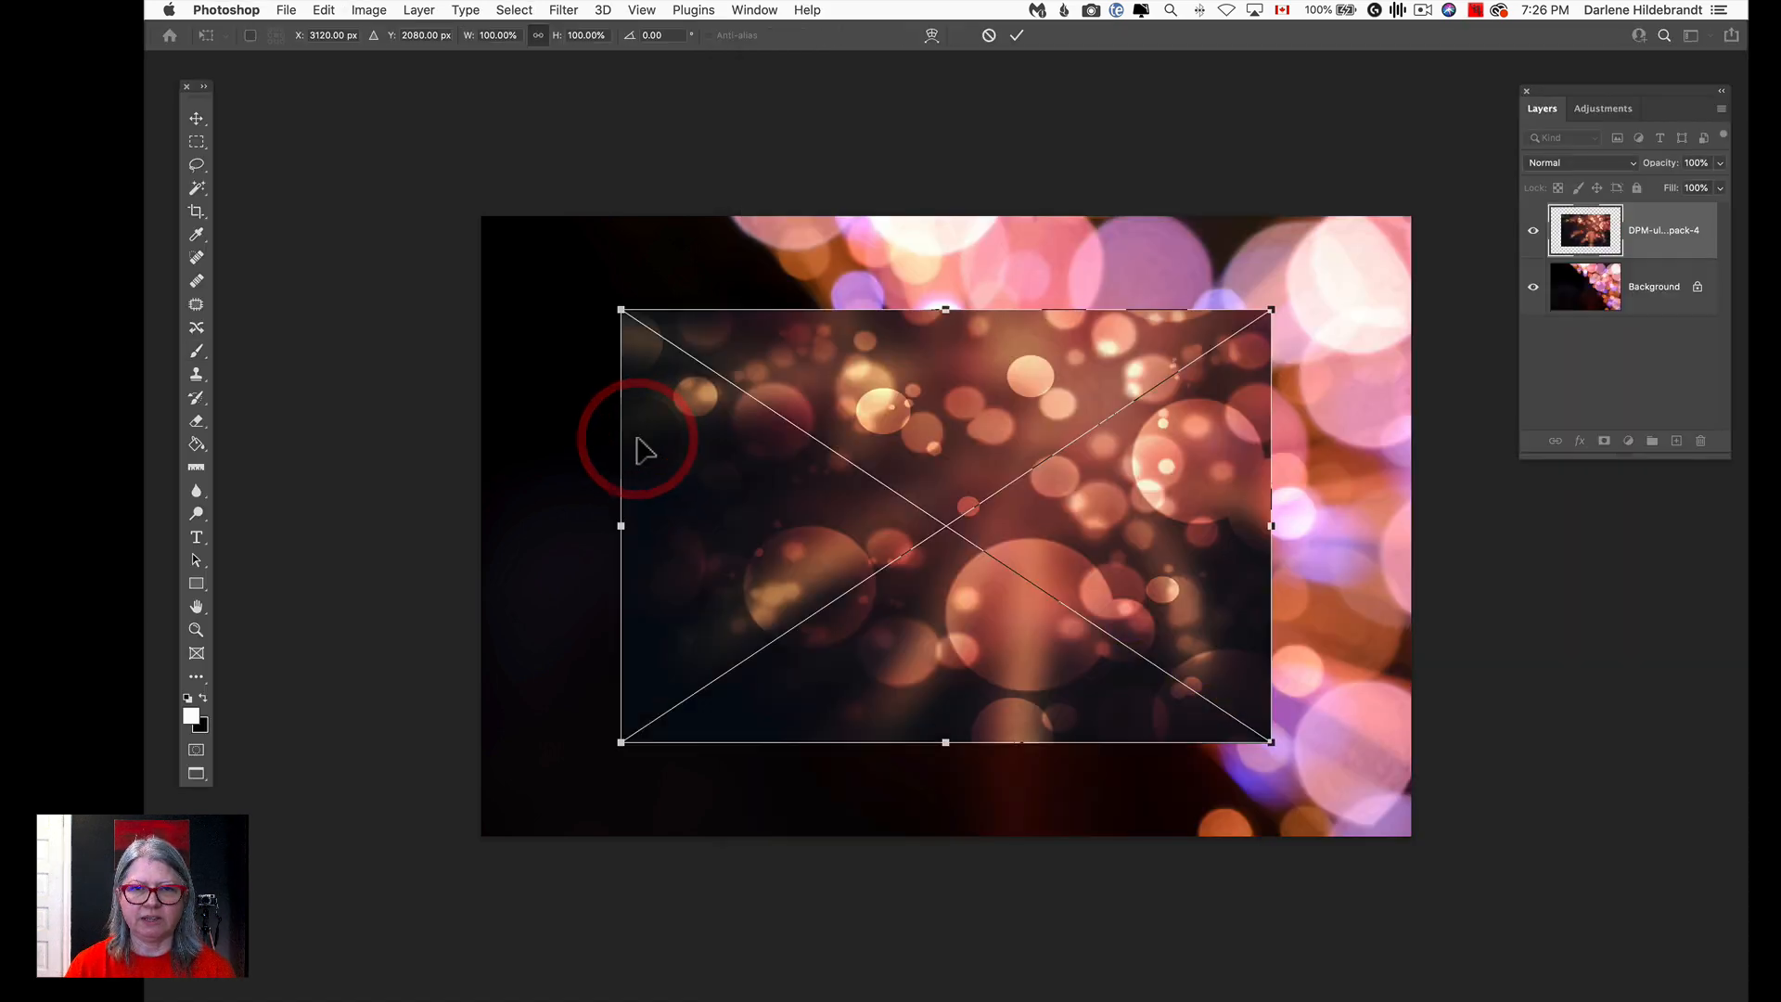
Align the placed bokeh texture with the canvas's upper-right corner and scale it to about 143% so it covers the whole canvas.
{"action": "left_click_drag", "start_coordinate": [770, 511], "coordinate": [913, 420]}
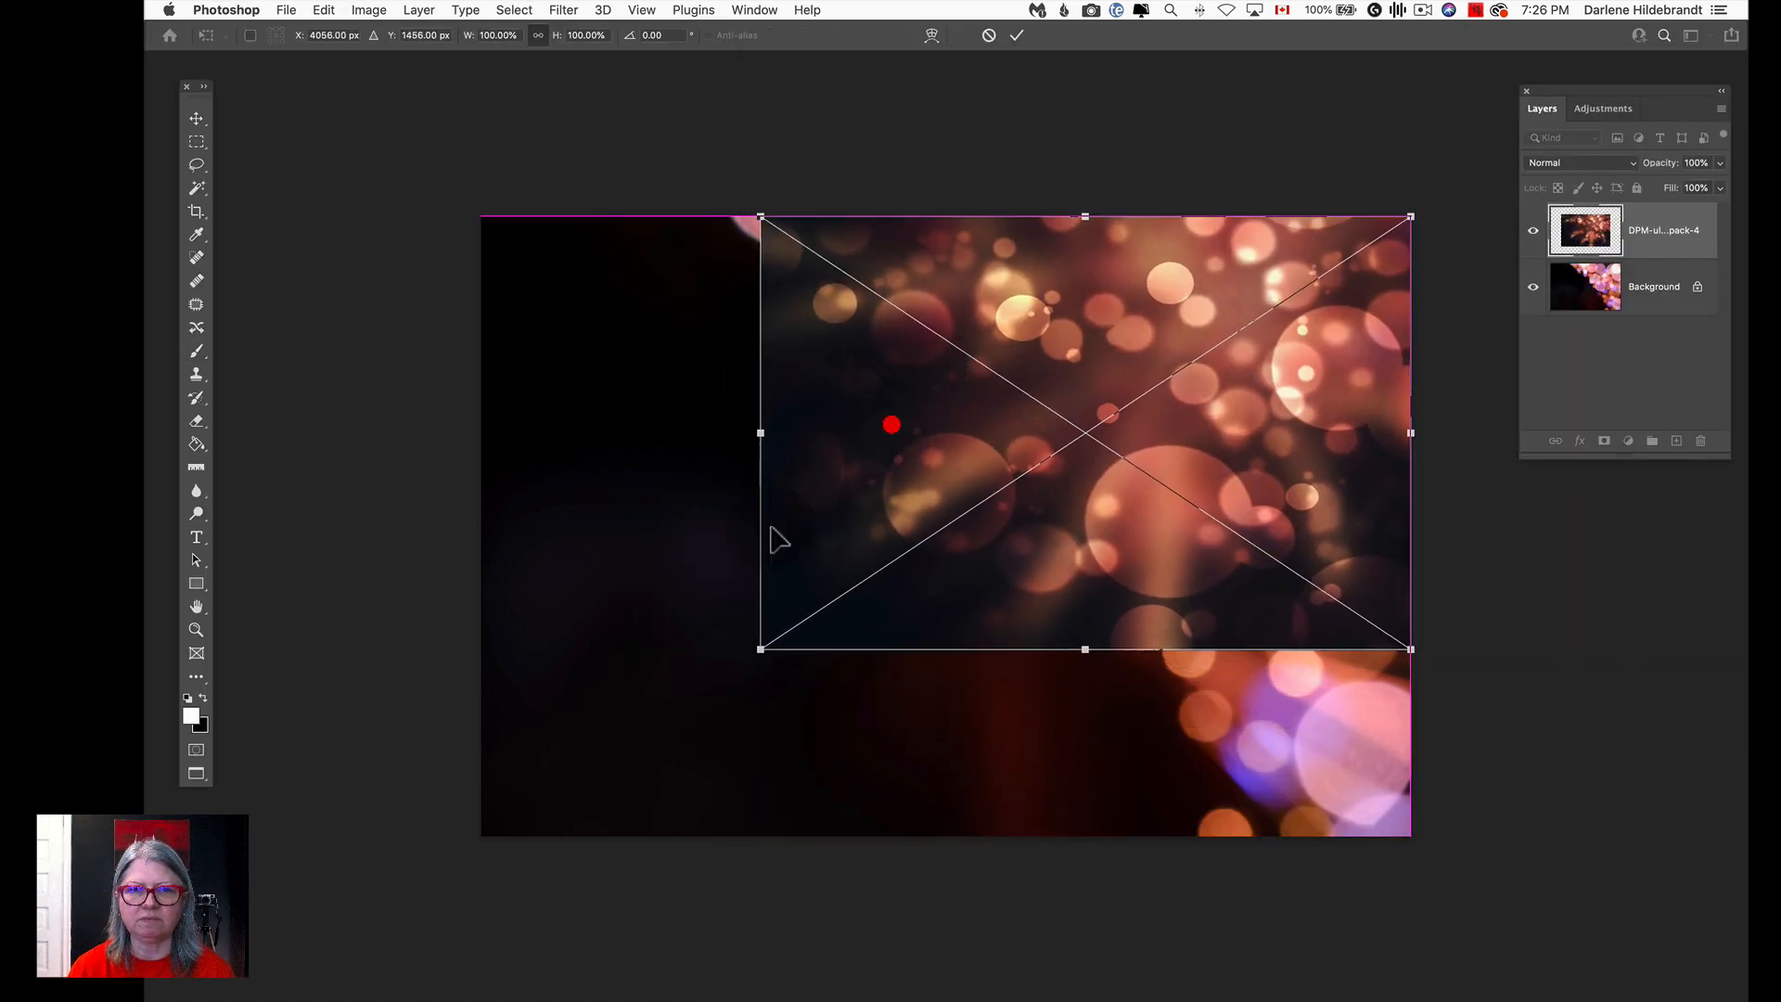
{"action": "left_click_drag", "start_coordinate": [760, 649], "coordinate": [477, 838]}
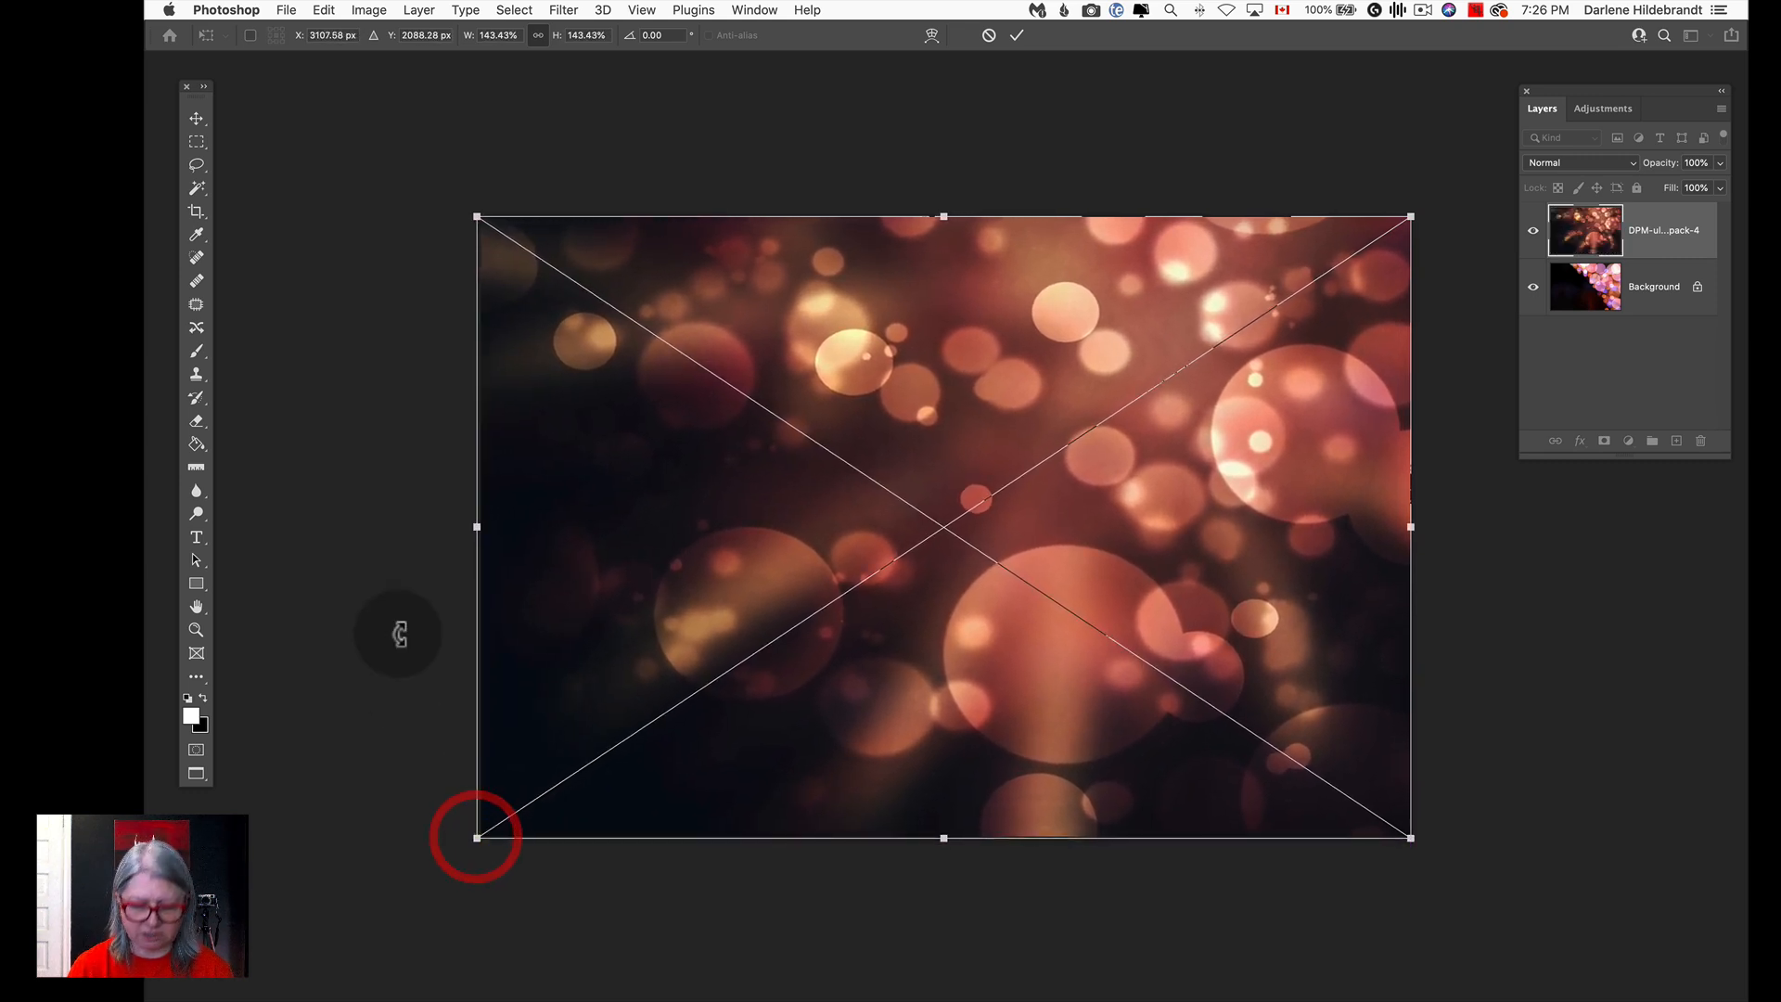
{"action": "key", "text": "Return"}
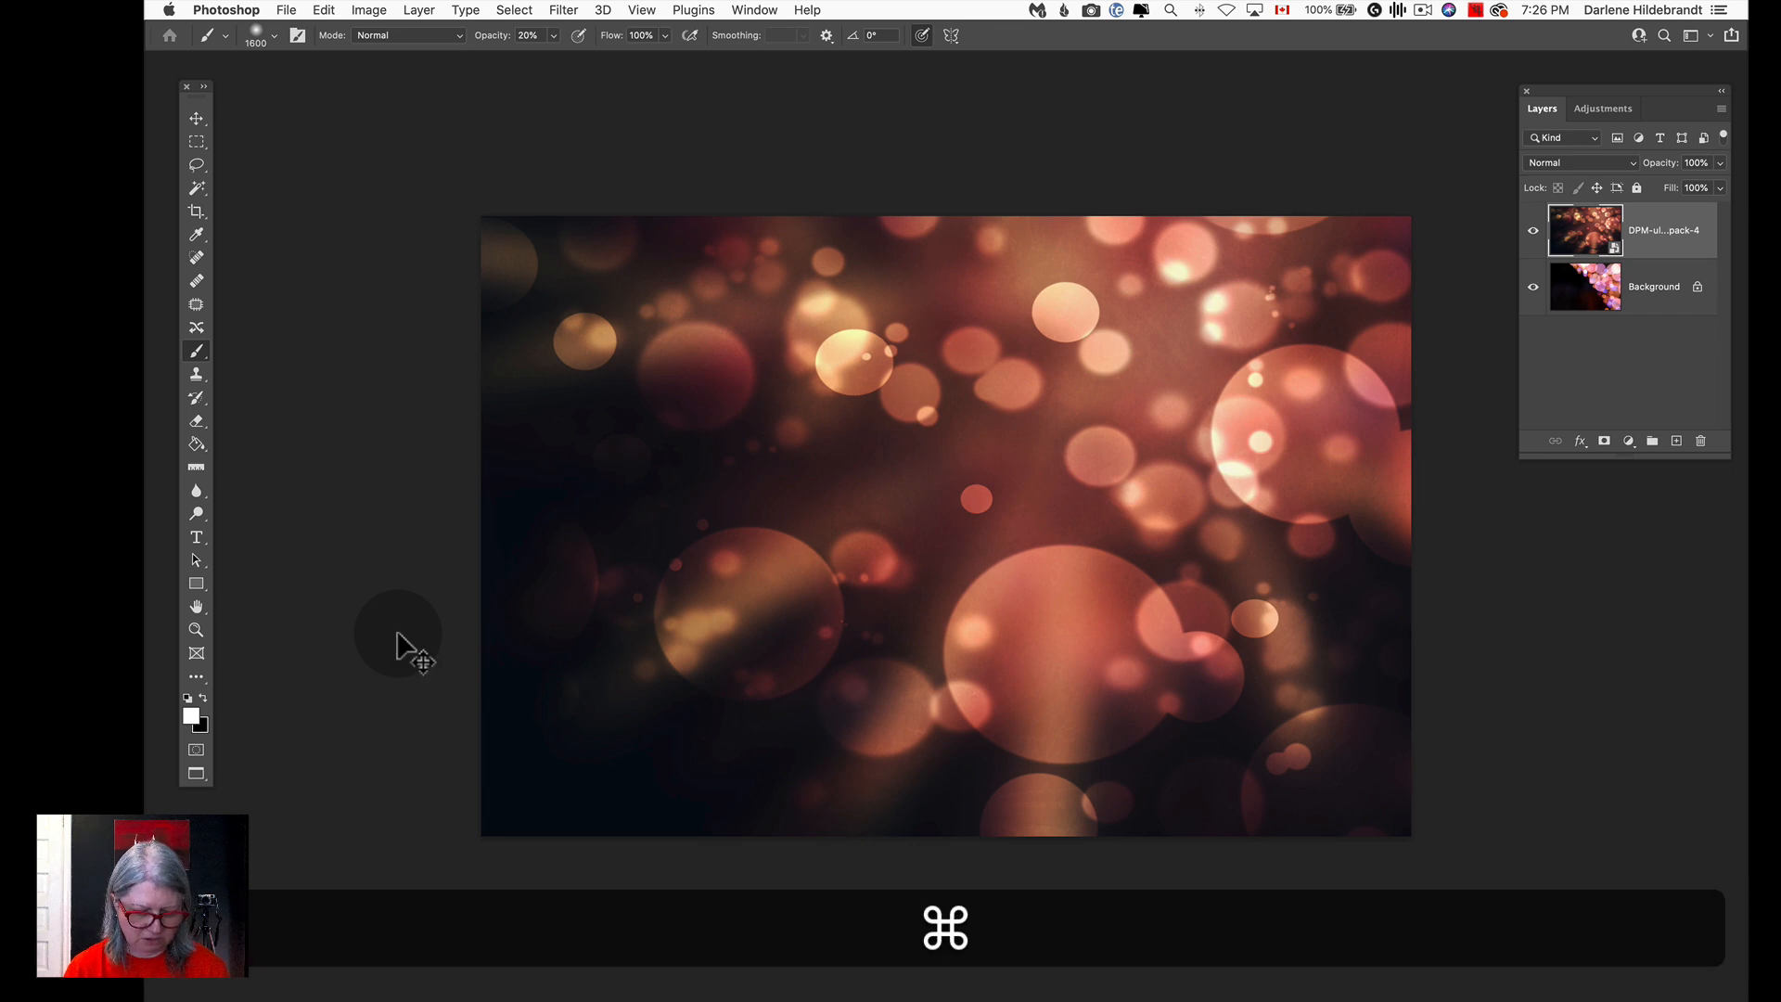
Merge the placed texture into the background, save the smart object as a JPEG at quality 12, and close it.
{"action": "key", "text": "super+e"}
{"action": "key", "text": "super+s"}
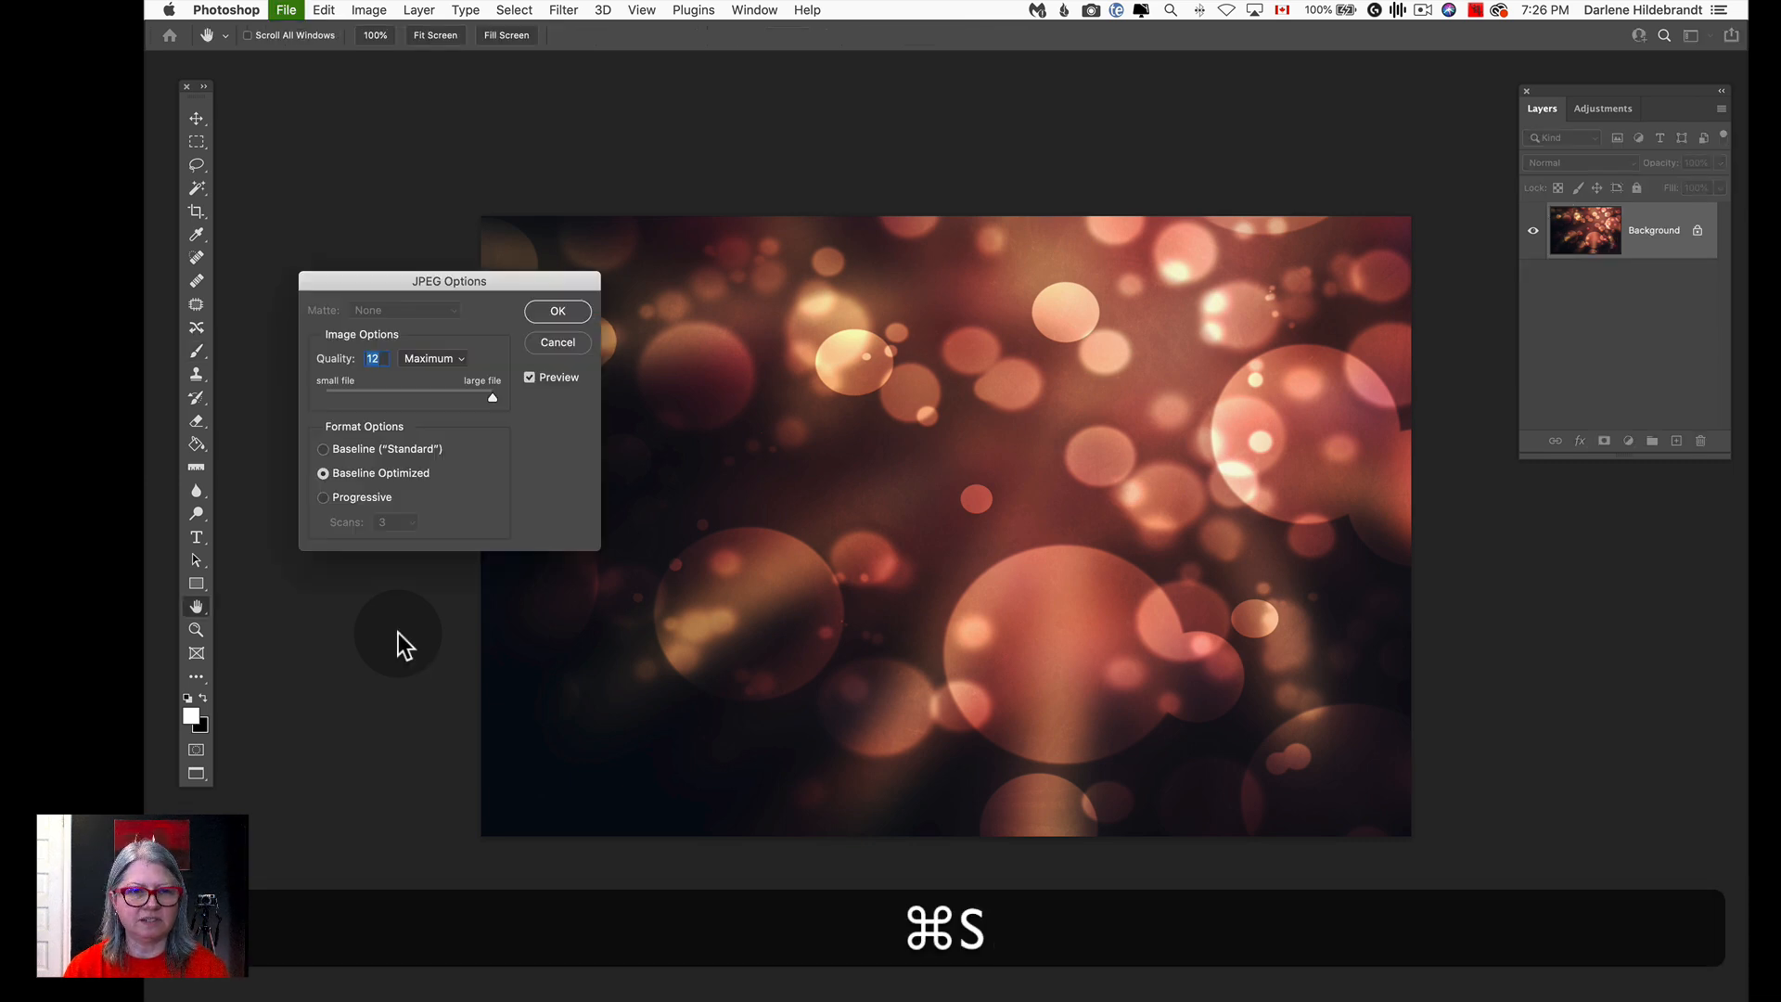
{"action": "key", "text": "super+Return"}
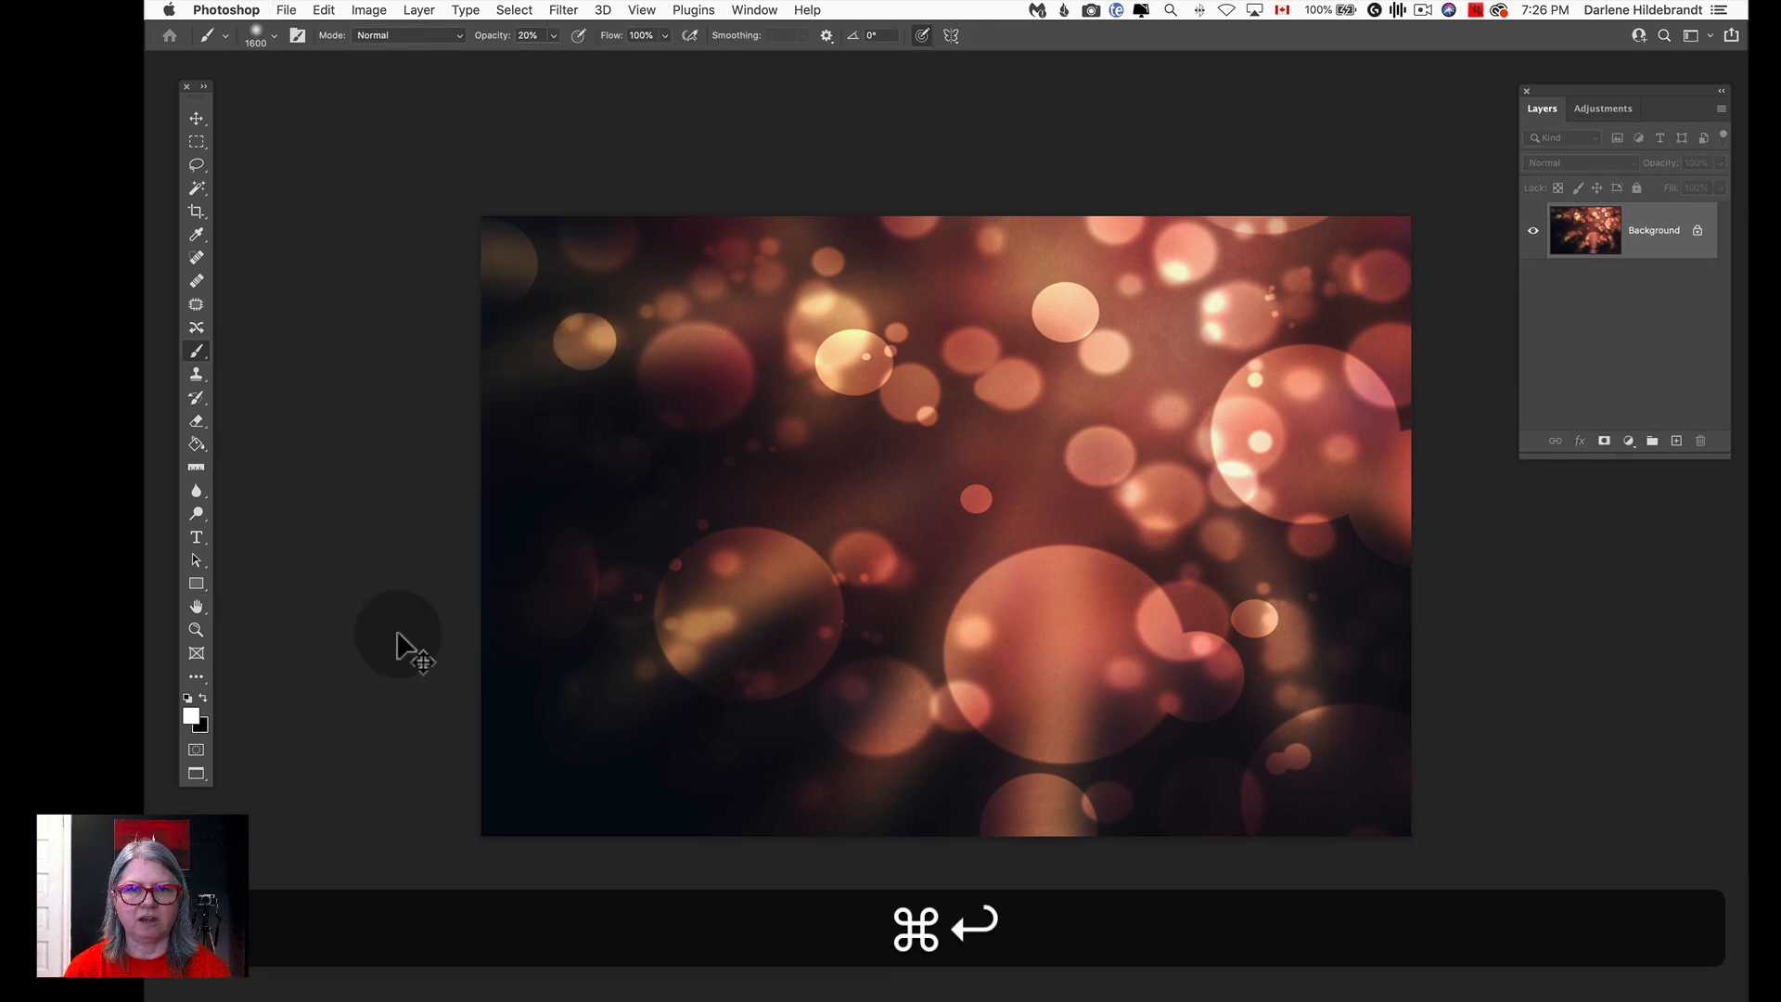
{"action": "key", "text": "super+w"}
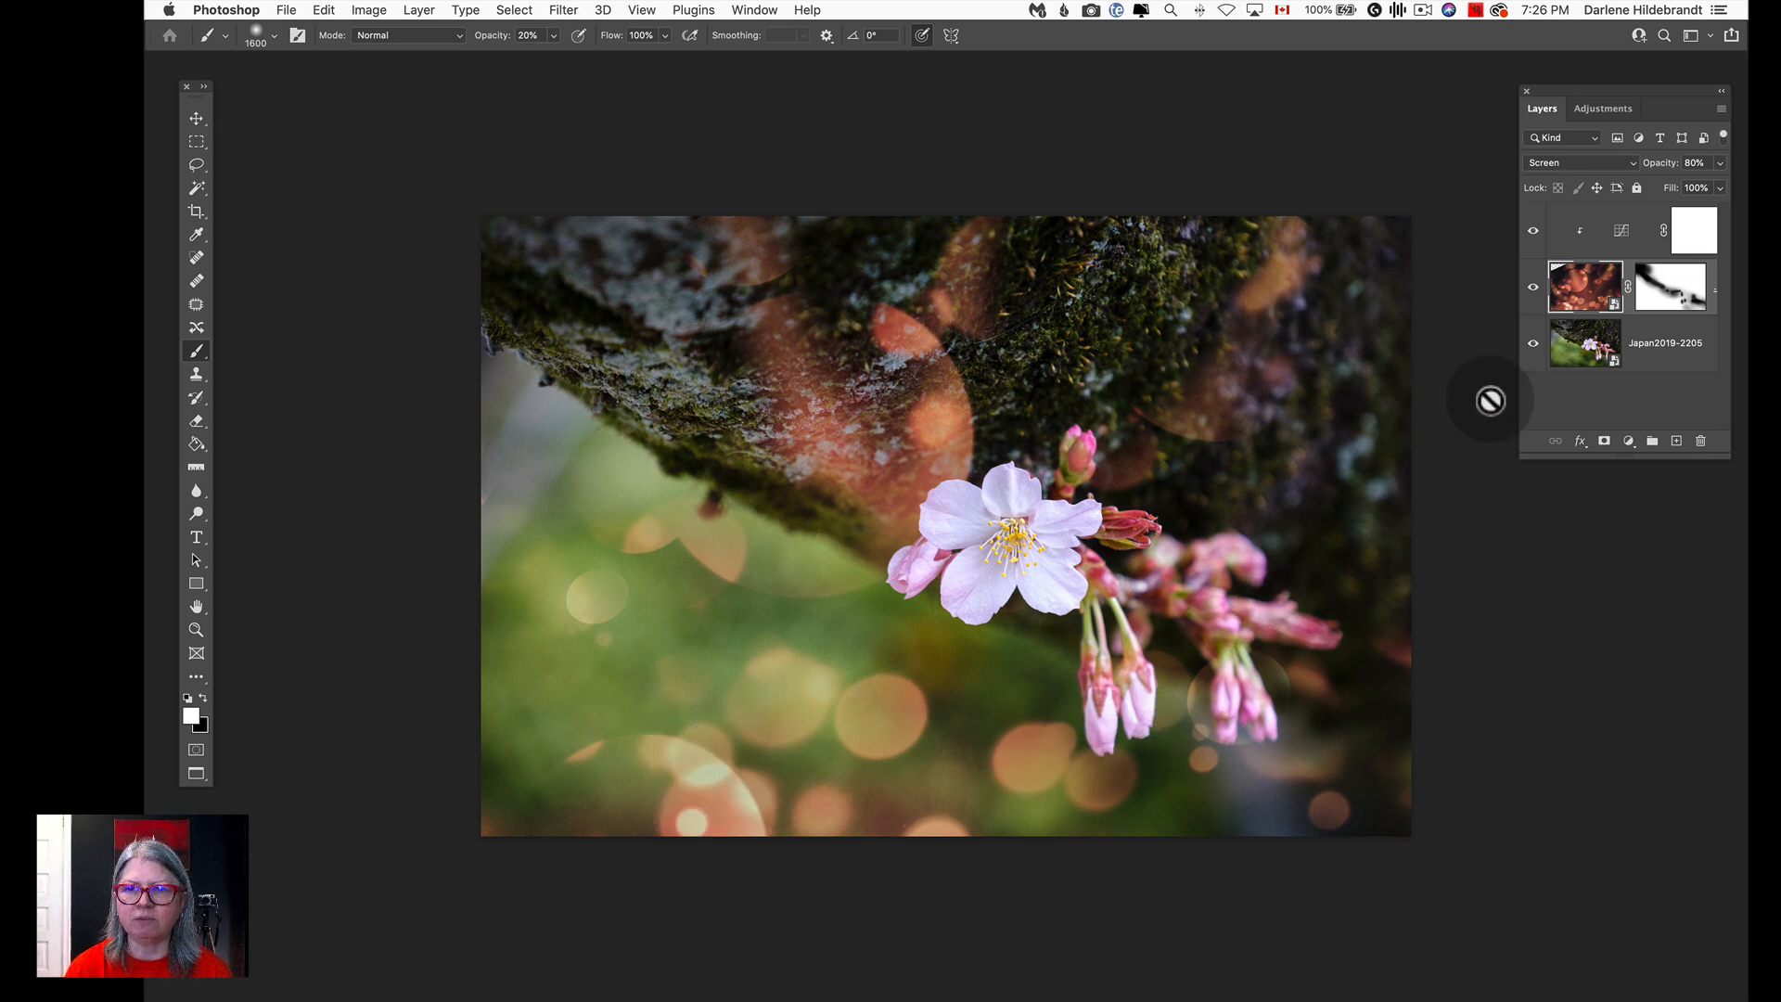
Paint black at 80% brush opacity on the texture's mask over the tree trunk to remove the bokeh circles there.
{"action": "left_click", "coordinate": [1666, 289]}
{"action": "key", "text": "x"}
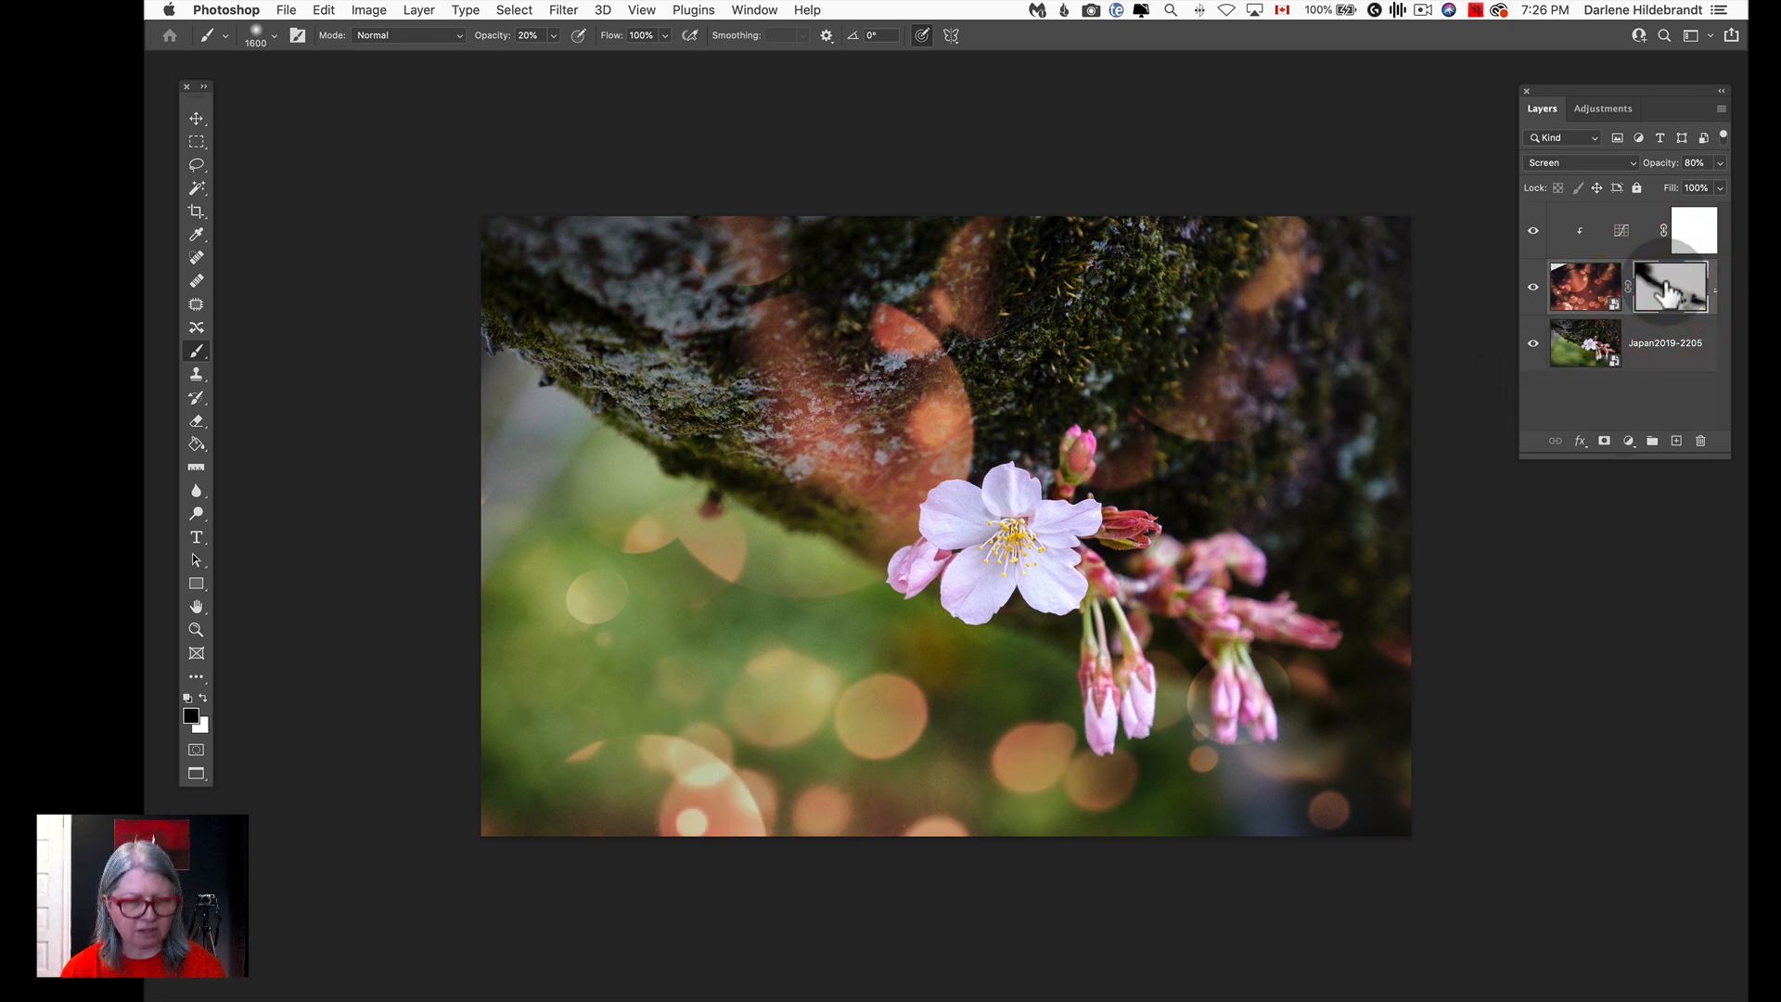
{"action": "key", "text": "b"}
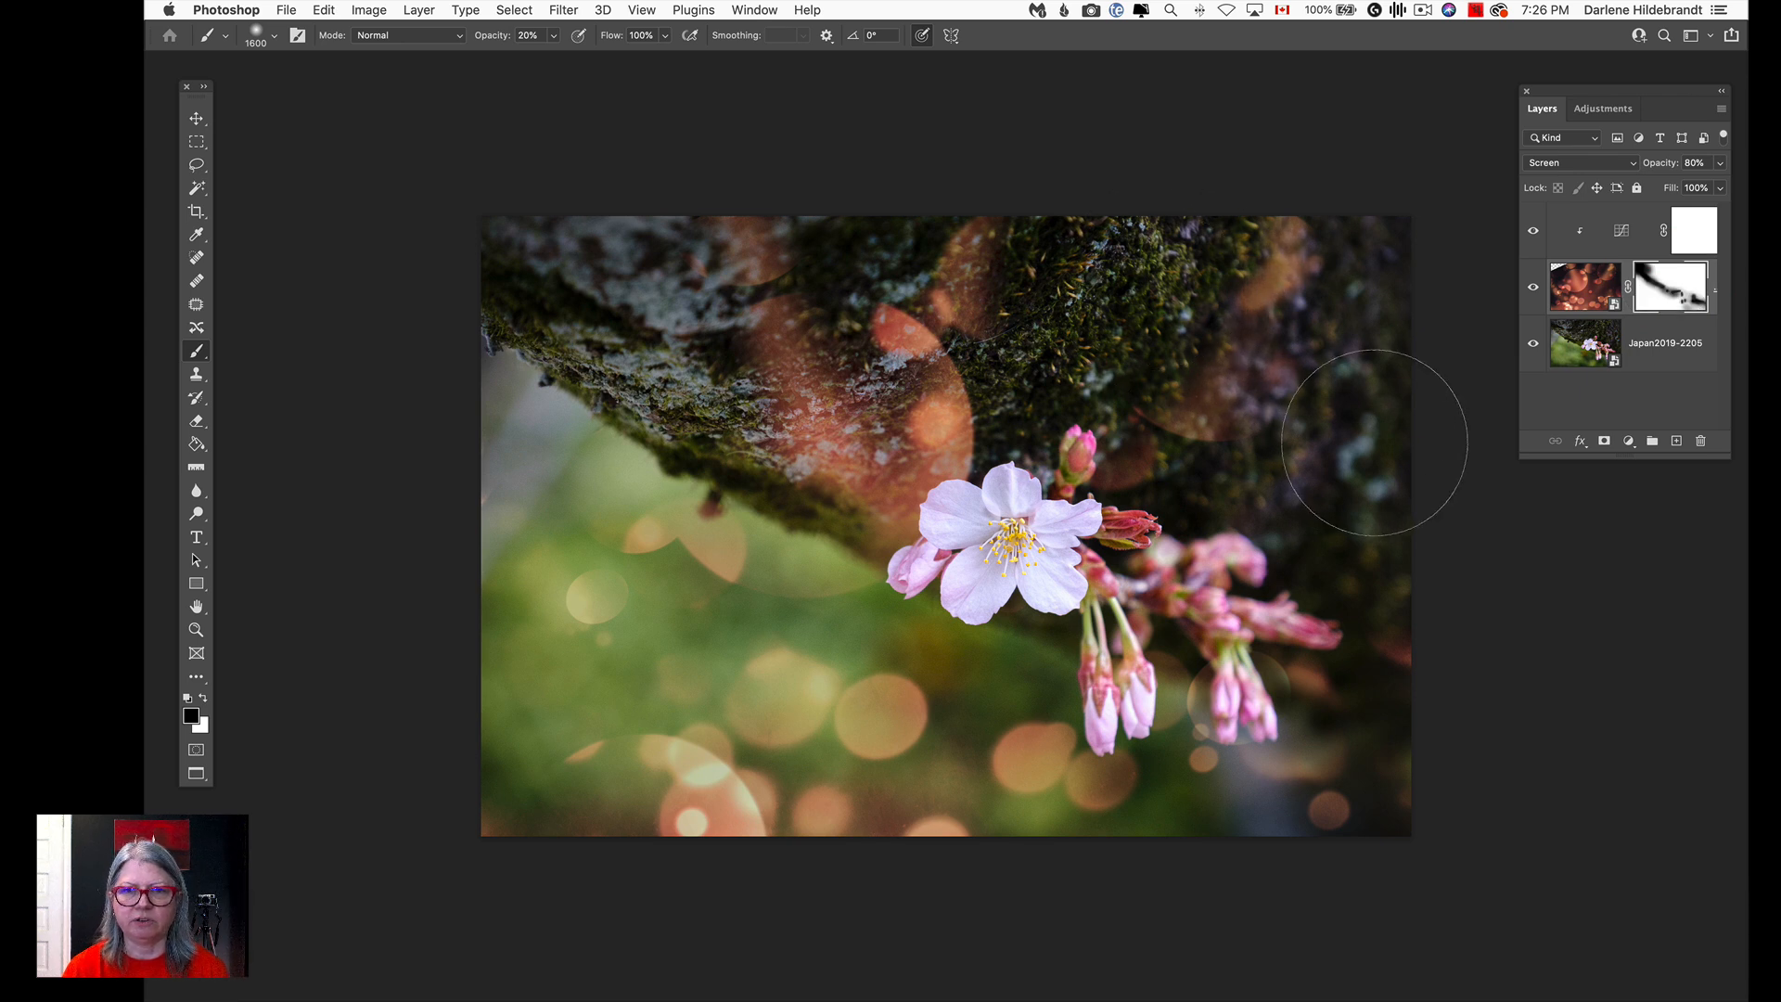
{"action": "key", "text": "8"}
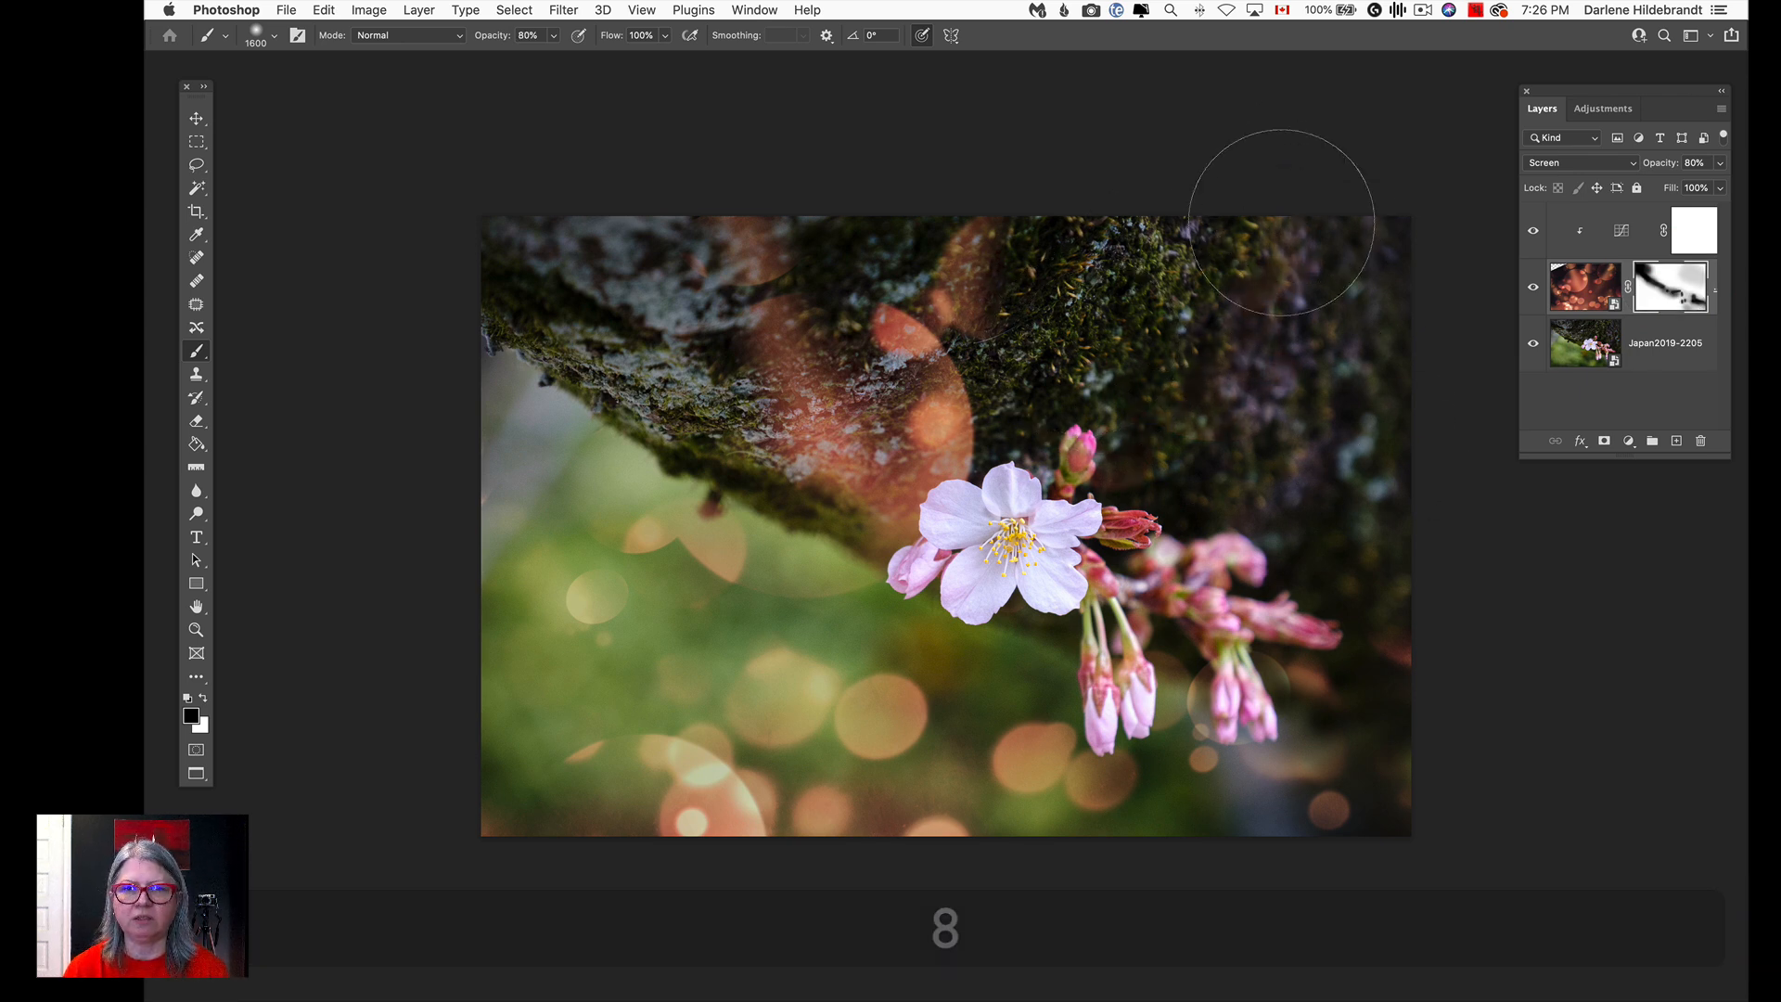
{"action": "mouse_move", "coordinate": [1372, 588]}
{"action": "left_mouse_down"}
{"action": "mouse_move", "coordinate": [1322, 608]}
{"action": "mouse_move", "coordinate": [939, 380]}
{"action": "mouse_move", "coordinate": [819, 348]}
{"action": "mouse_move", "coordinate": [936, 269]}
{"action": "mouse_move", "coordinate": [934, 462]}
{"action": "mouse_move", "coordinate": [892, 464]}
{"action": "mouse_move", "coordinate": [786, 311]}
{"action": "mouse_move", "coordinate": [604, 239]}
{"action": "mouse_move", "coordinate": [619, 271]}
{"action": "mouse_move", "coordinate": [1081, 506]}
{"action": "left_mouse_up"}
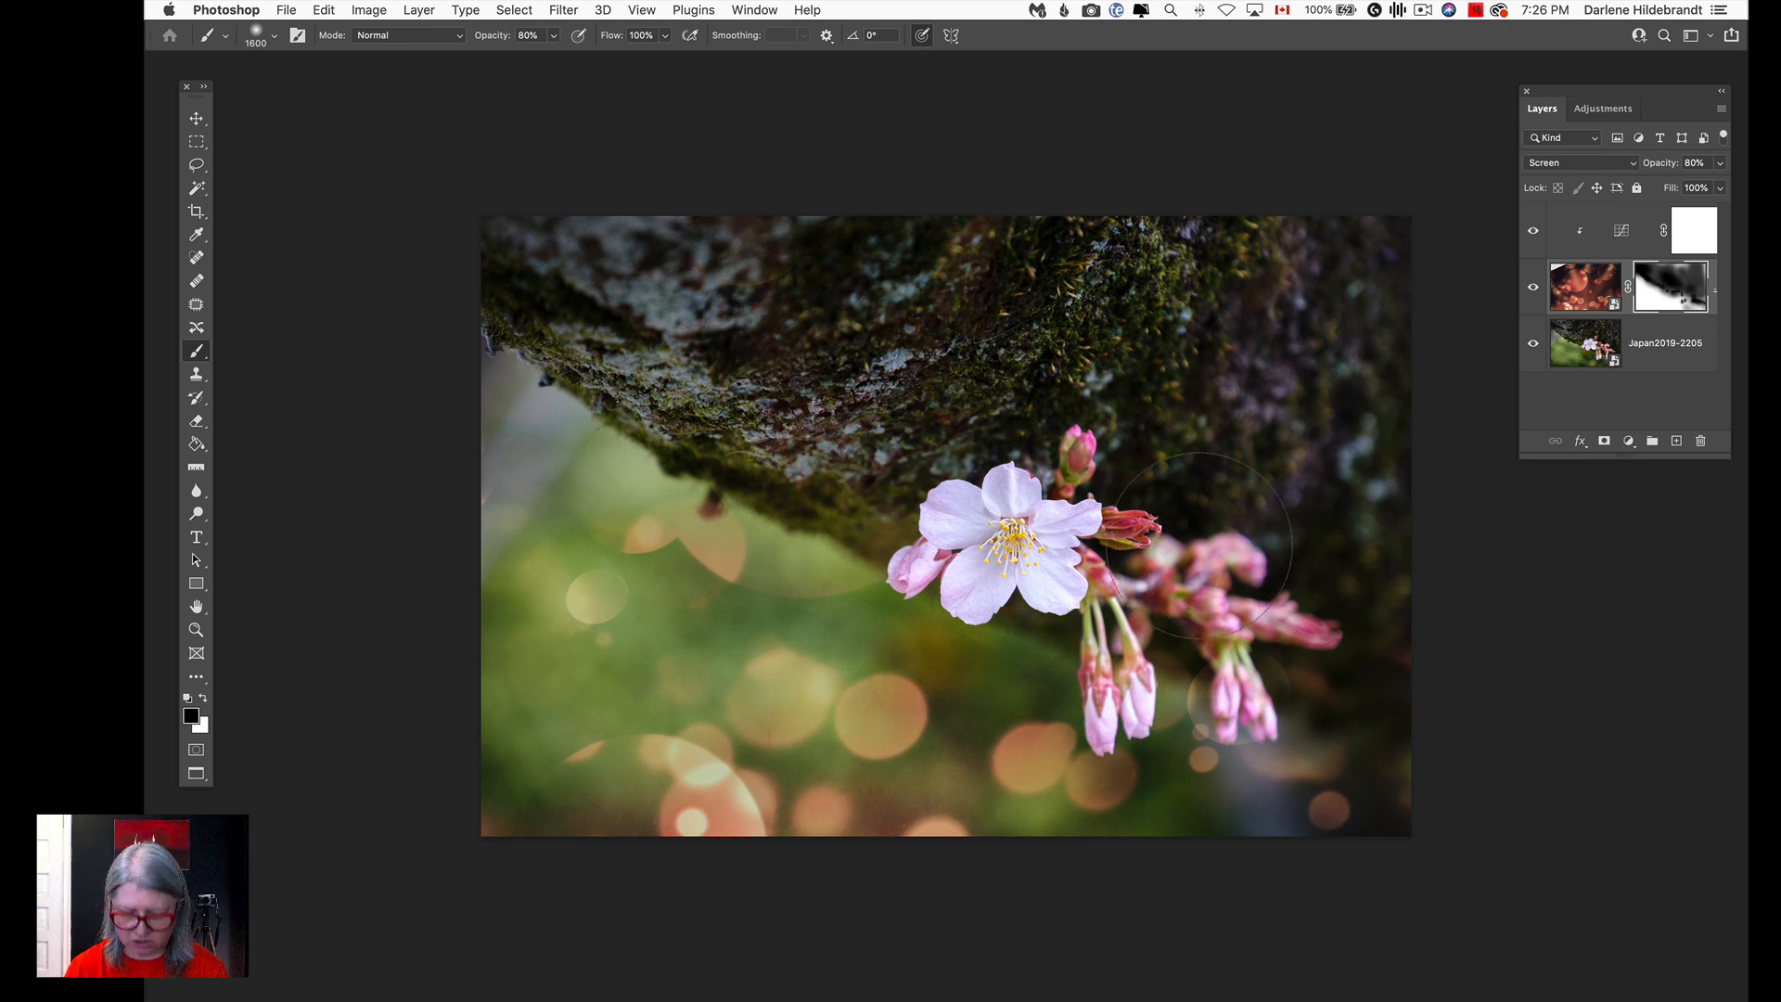
Reduce the brush size to 800 and paint black on the texture's mask over the blossom and the hanging buds.
{"action": "key", "text": "bracketleft"}
{"action": "key", "text": "bracketleft"}
{"action": "key", "text": "bracketleft"}
{"action": "key", "text": "bracketleft"}
{"action": "key", "text": "bracketleft"}
{"action": "key", "text": "bracketleft"}
{"action": "key", "text": "bracketleft"}
{"action": "key", "text": "bracketleft"}
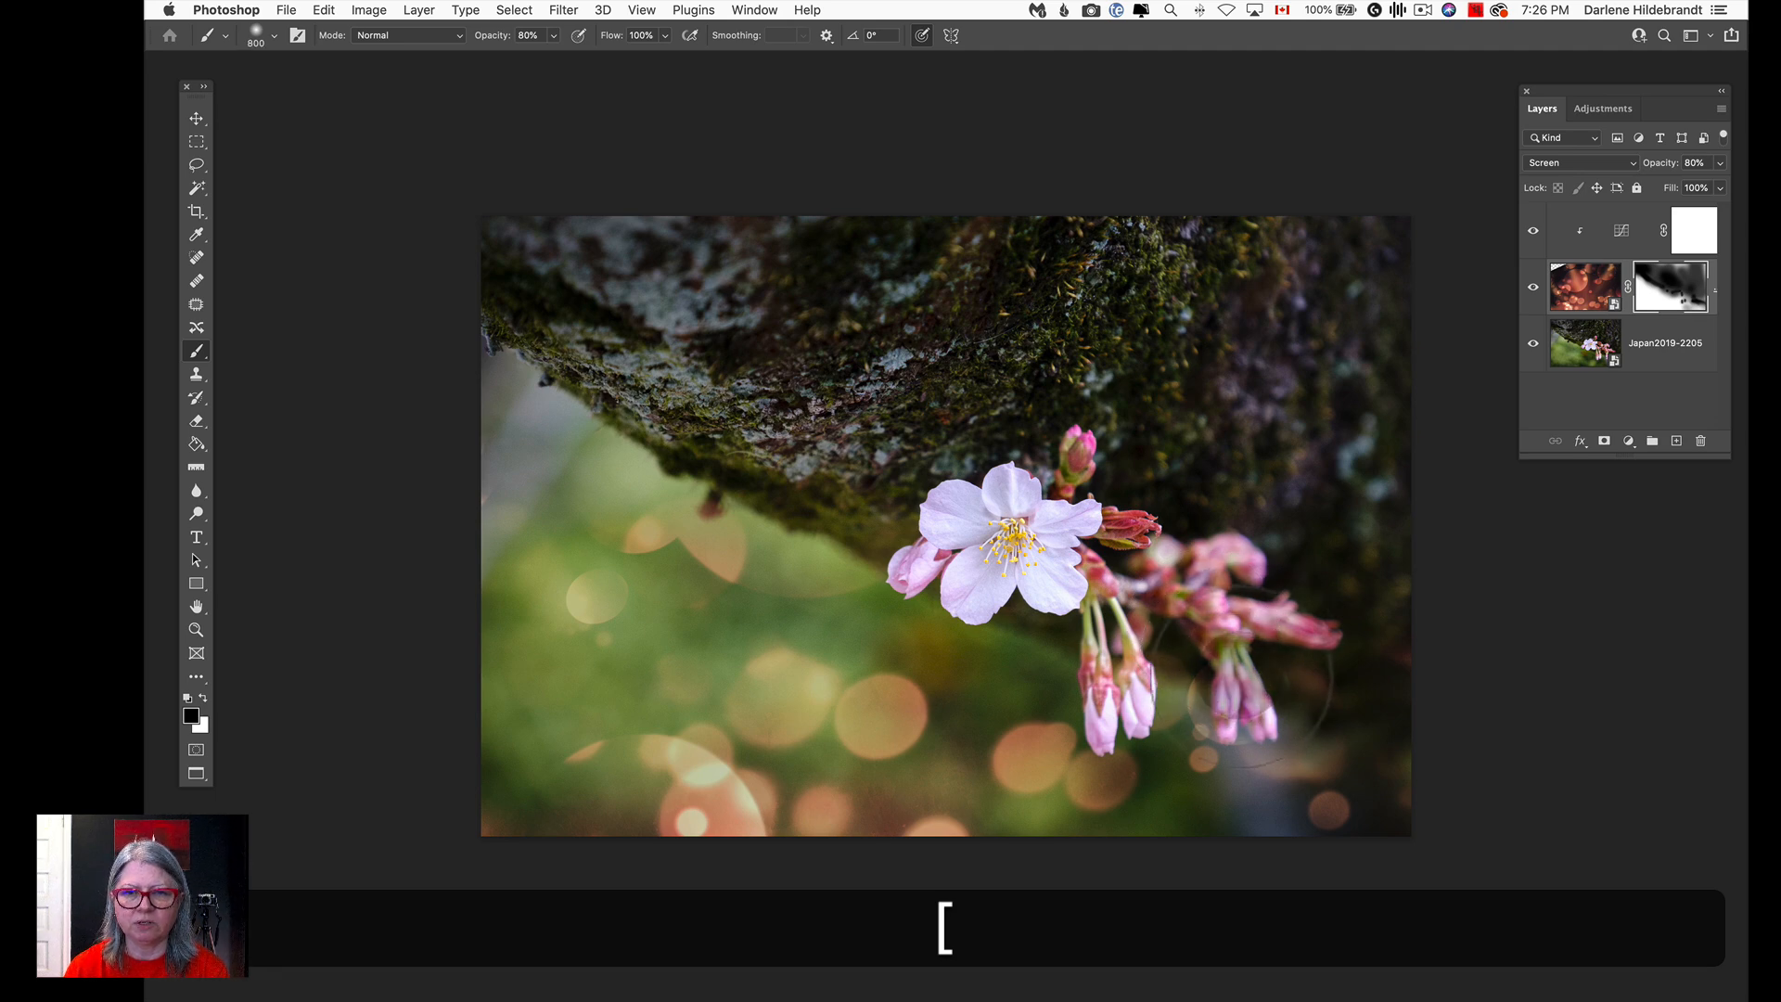
{"action": "left_click", "coordinate": [1300, 712]}
{"action": "left_click", "coordinate": [1194, 674]}
{"action": "left_click", "coordinate": [1118, 533]}
{"action": "left_click", "coordinate": [973, 500]}
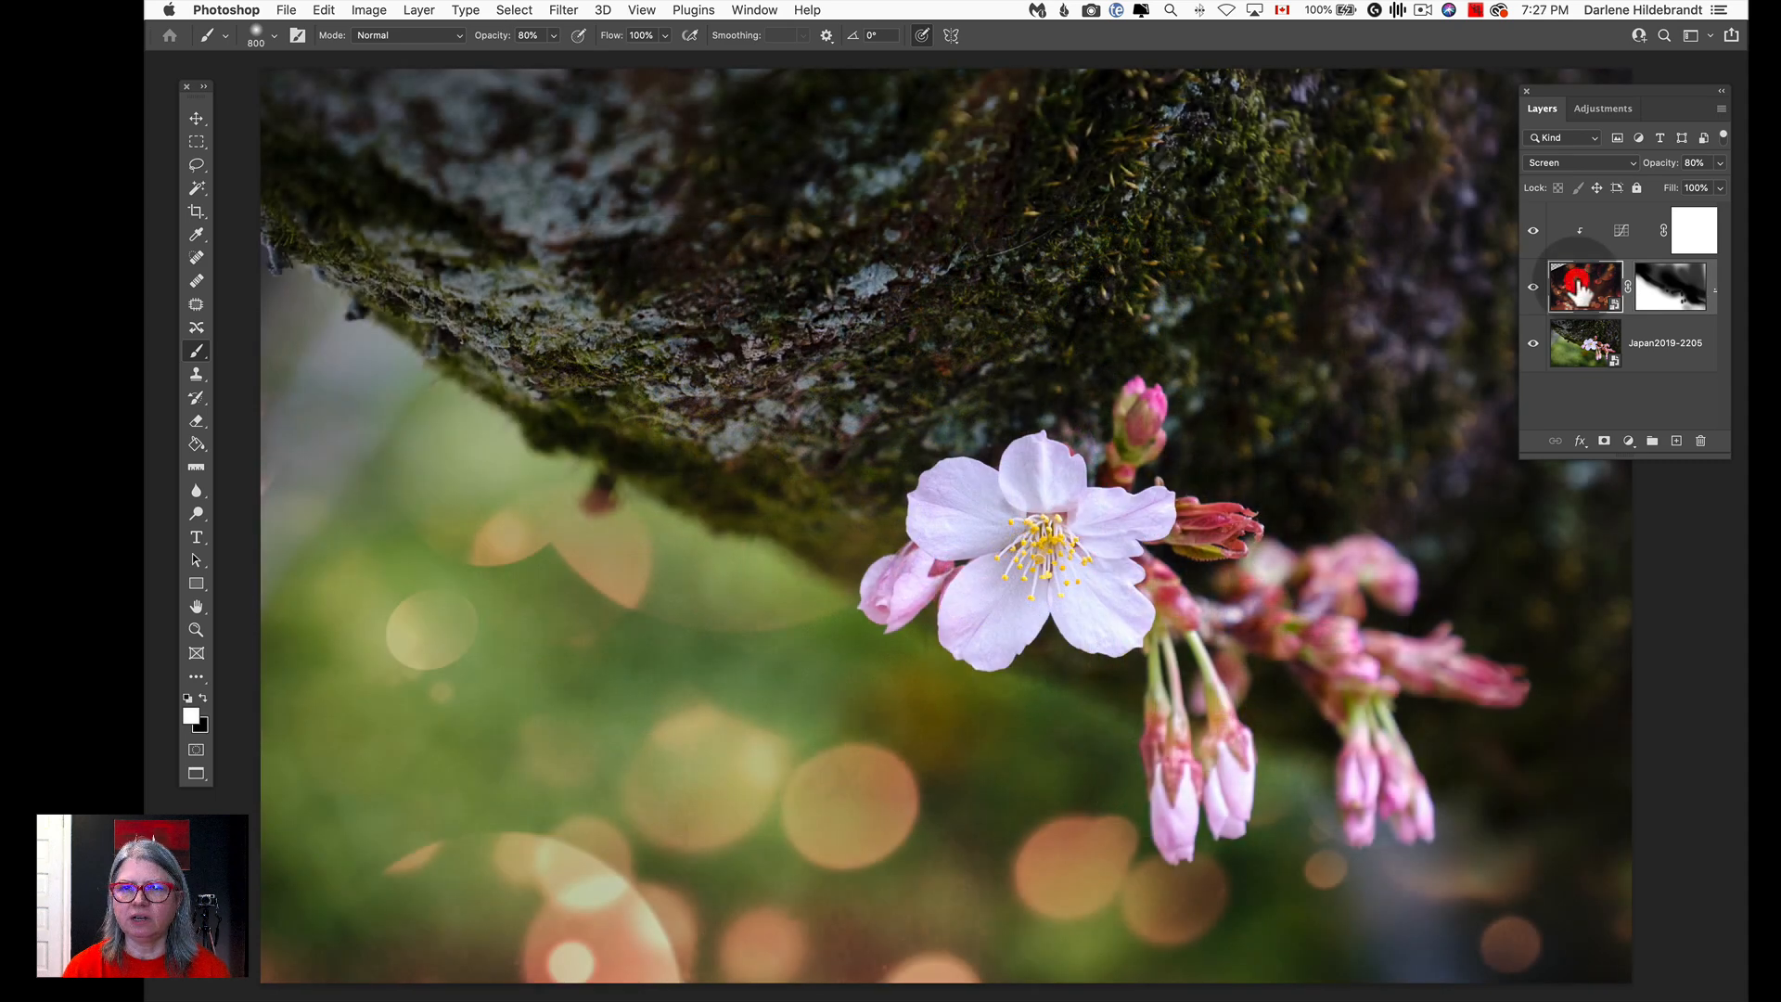
Keep the bokeh texture layer in Screen blend mode and set its opacity to 100%.
{"action": "left_click", "coordinate": [1577, 292]}
{"action": "left_click", "coordinate": [1572, 164]}
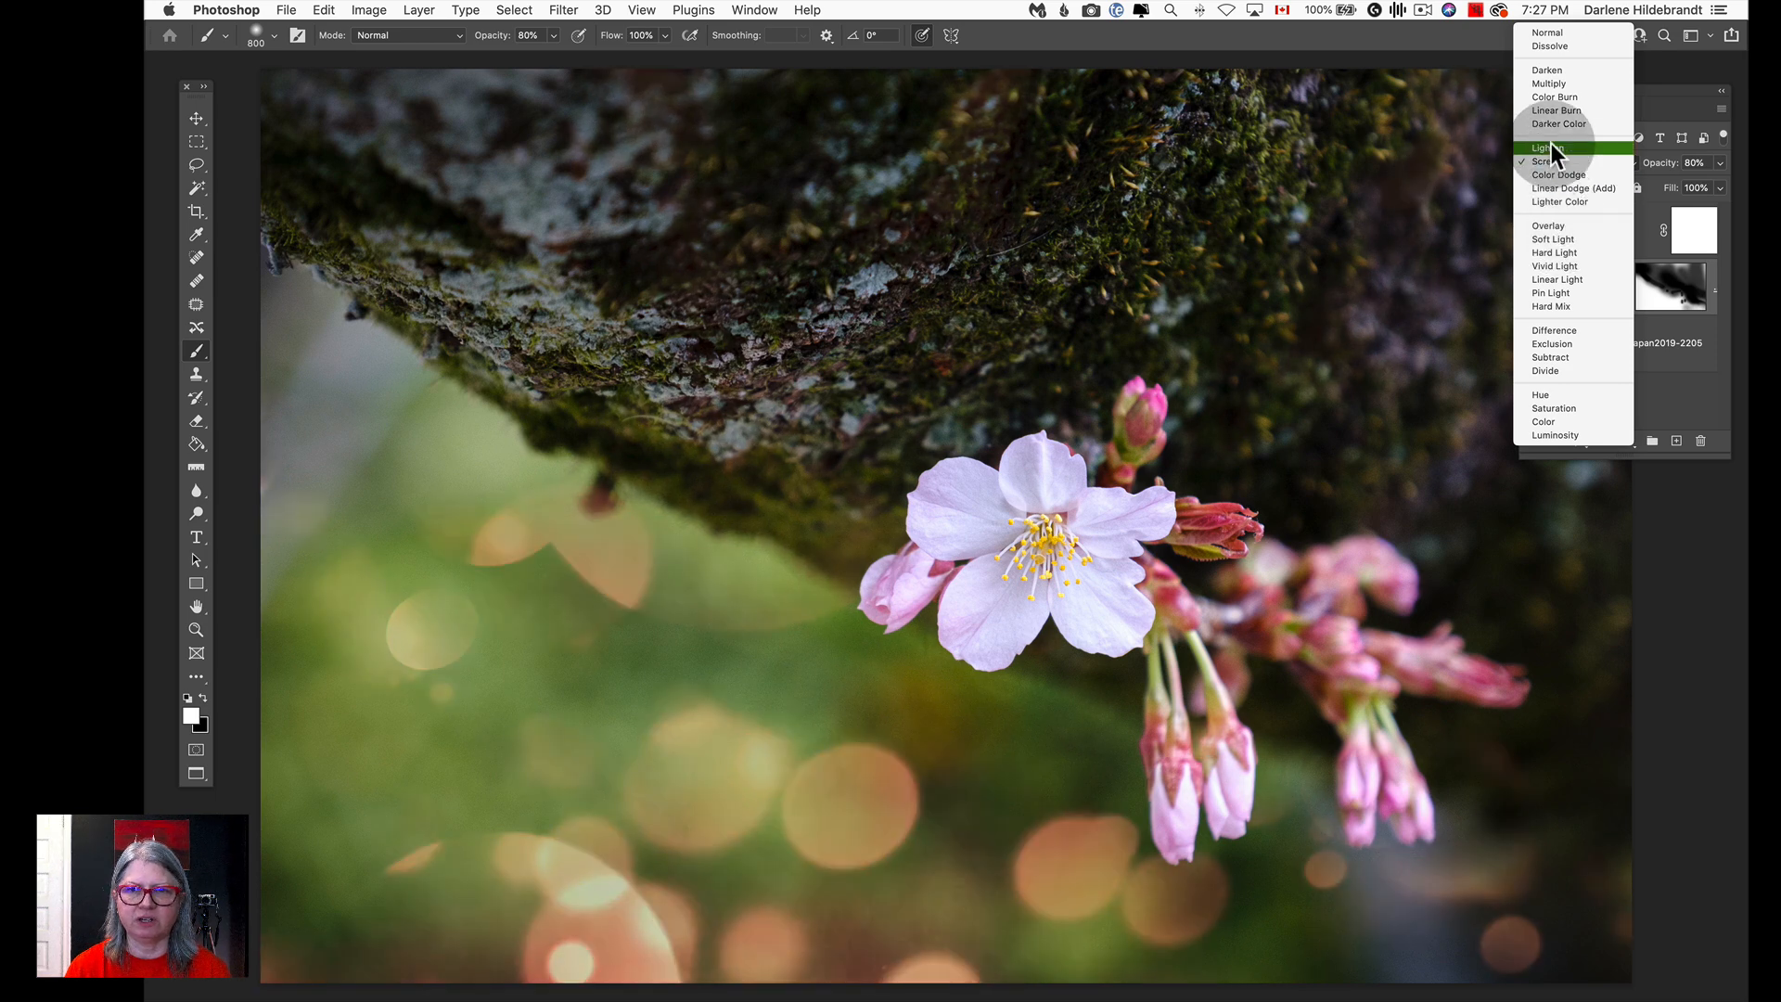
{"action": "left_click", "coordinate": [1559, 161]}
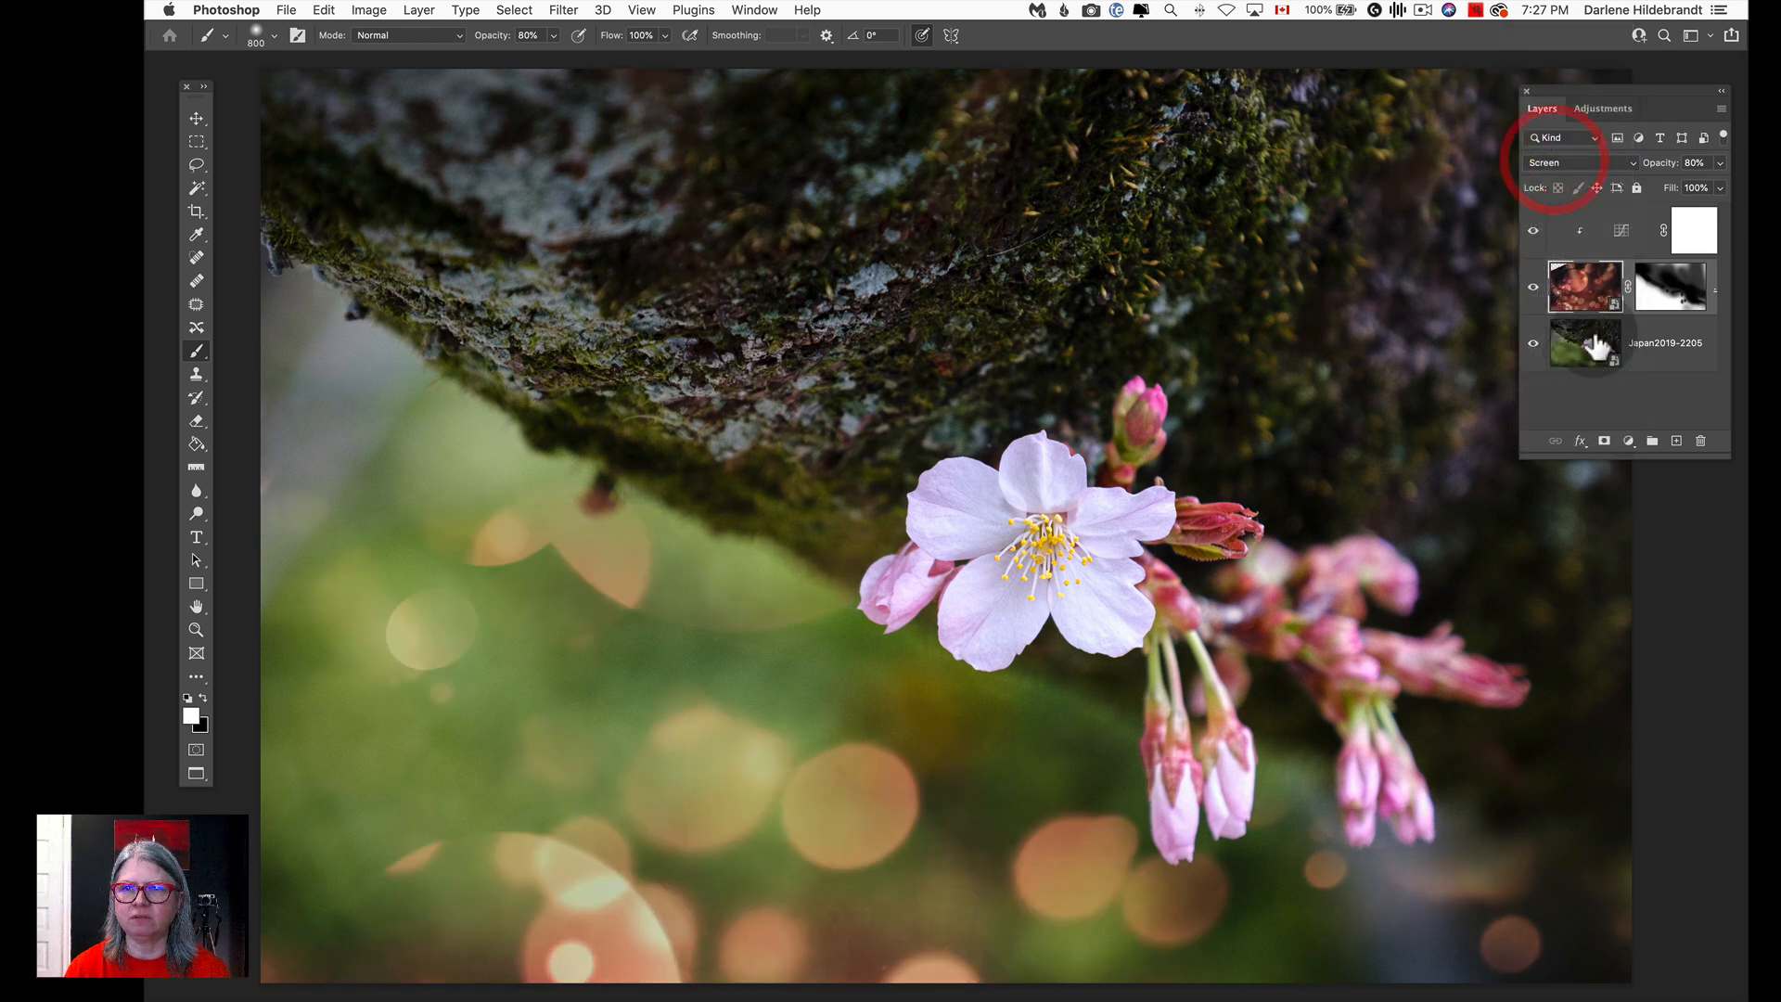
{"action": "left_click", "coordinate": [1717, 164]}
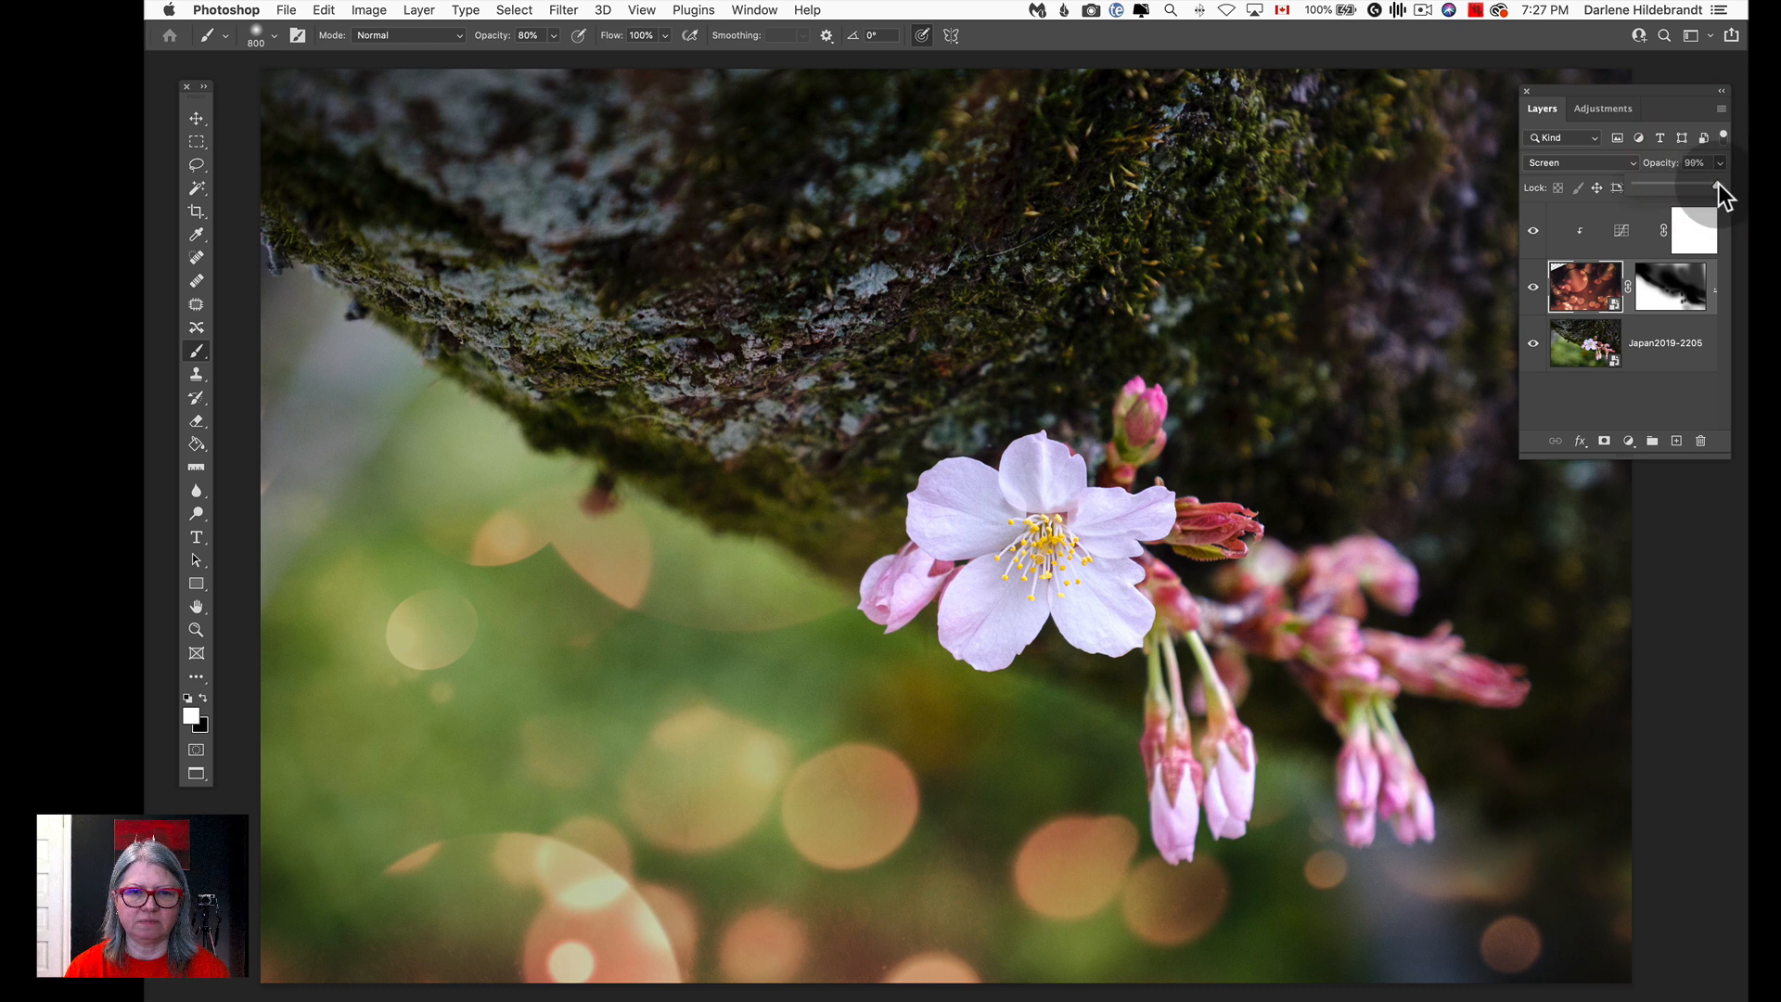
{"action": "left_click_drag", "start_coordinate": [1718, 184], "coordinate": [1718, 182]}
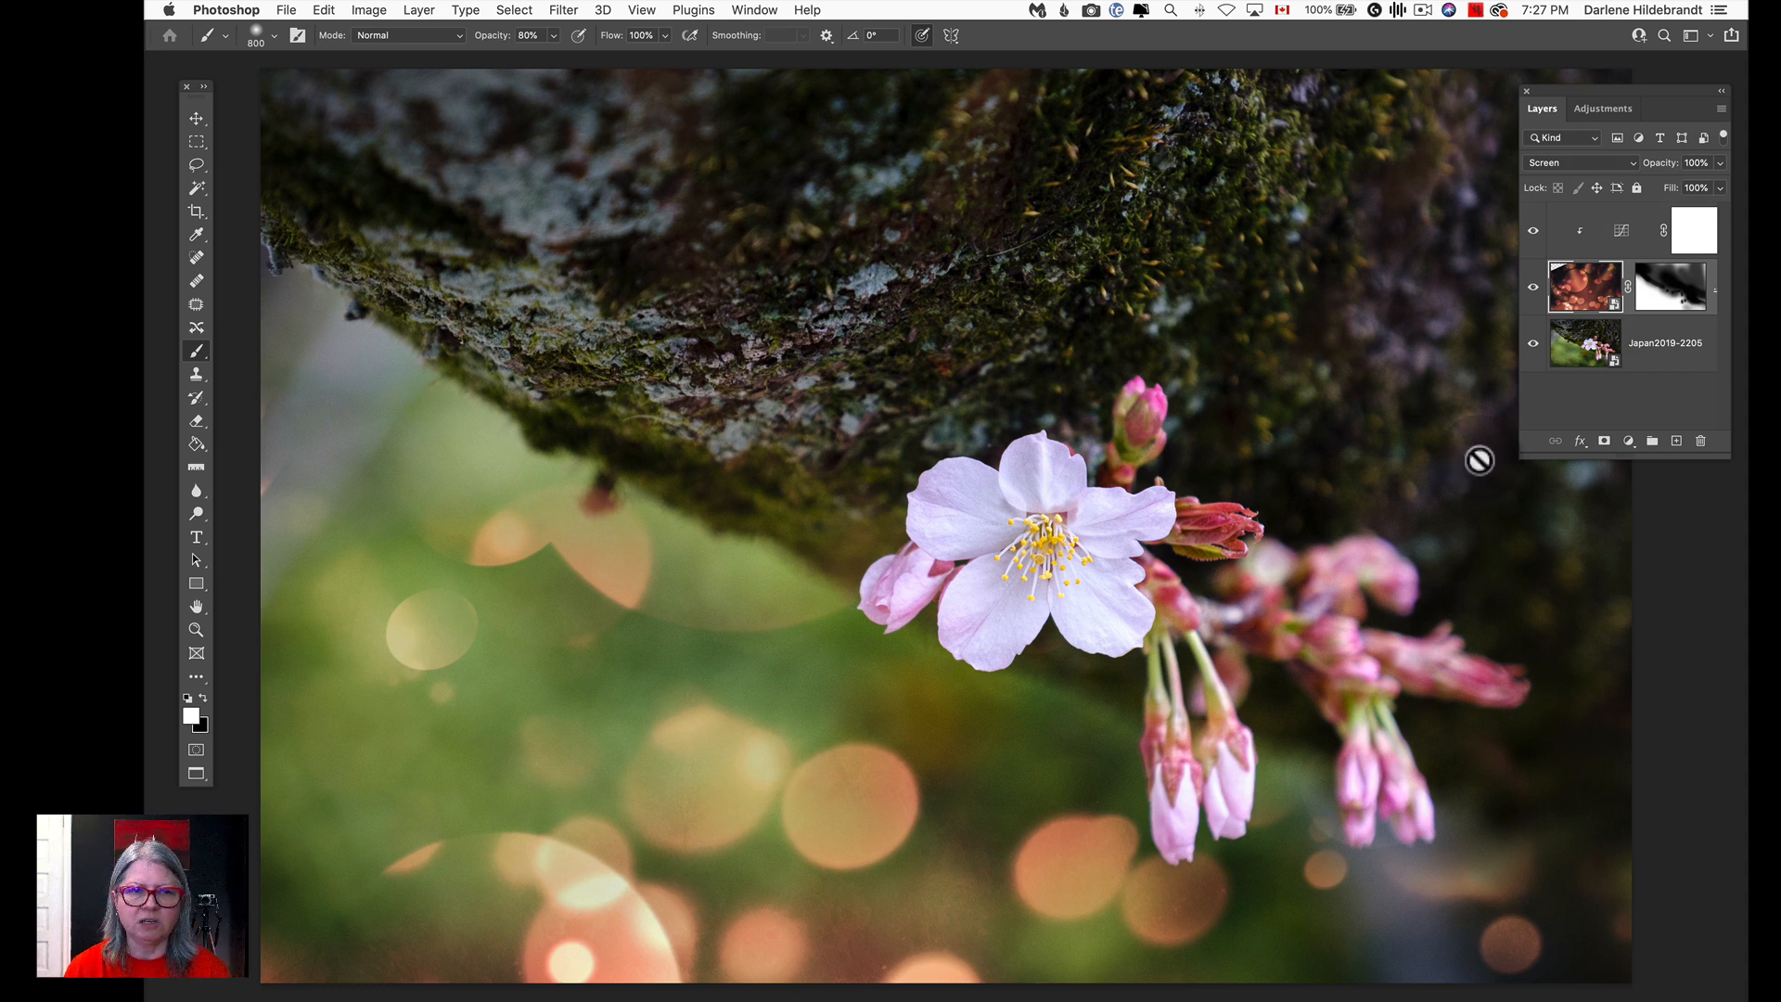
Reopen the texture smart object and place DPM-ultimate-bokeh-pack-2.jpg into it from Adobe Bridge.
{"action": "double_click", "coordinate": [1580, 290]}
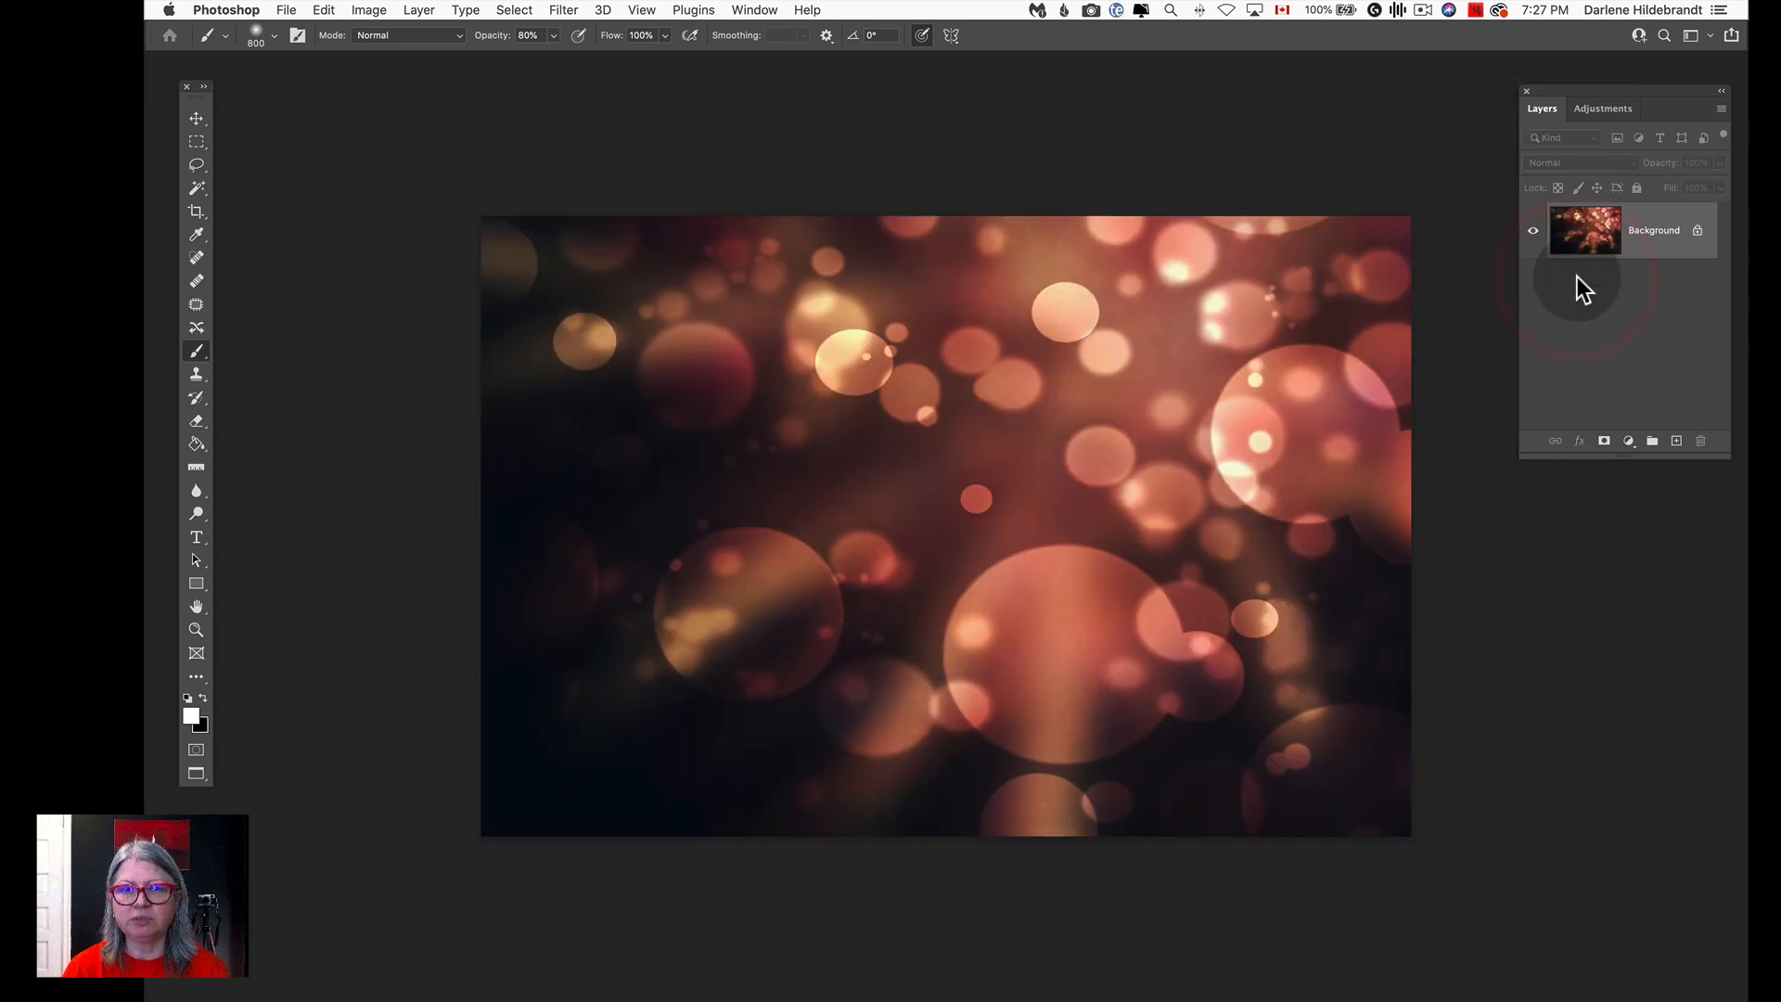
{"action": "key", "text": "super+Tab"}
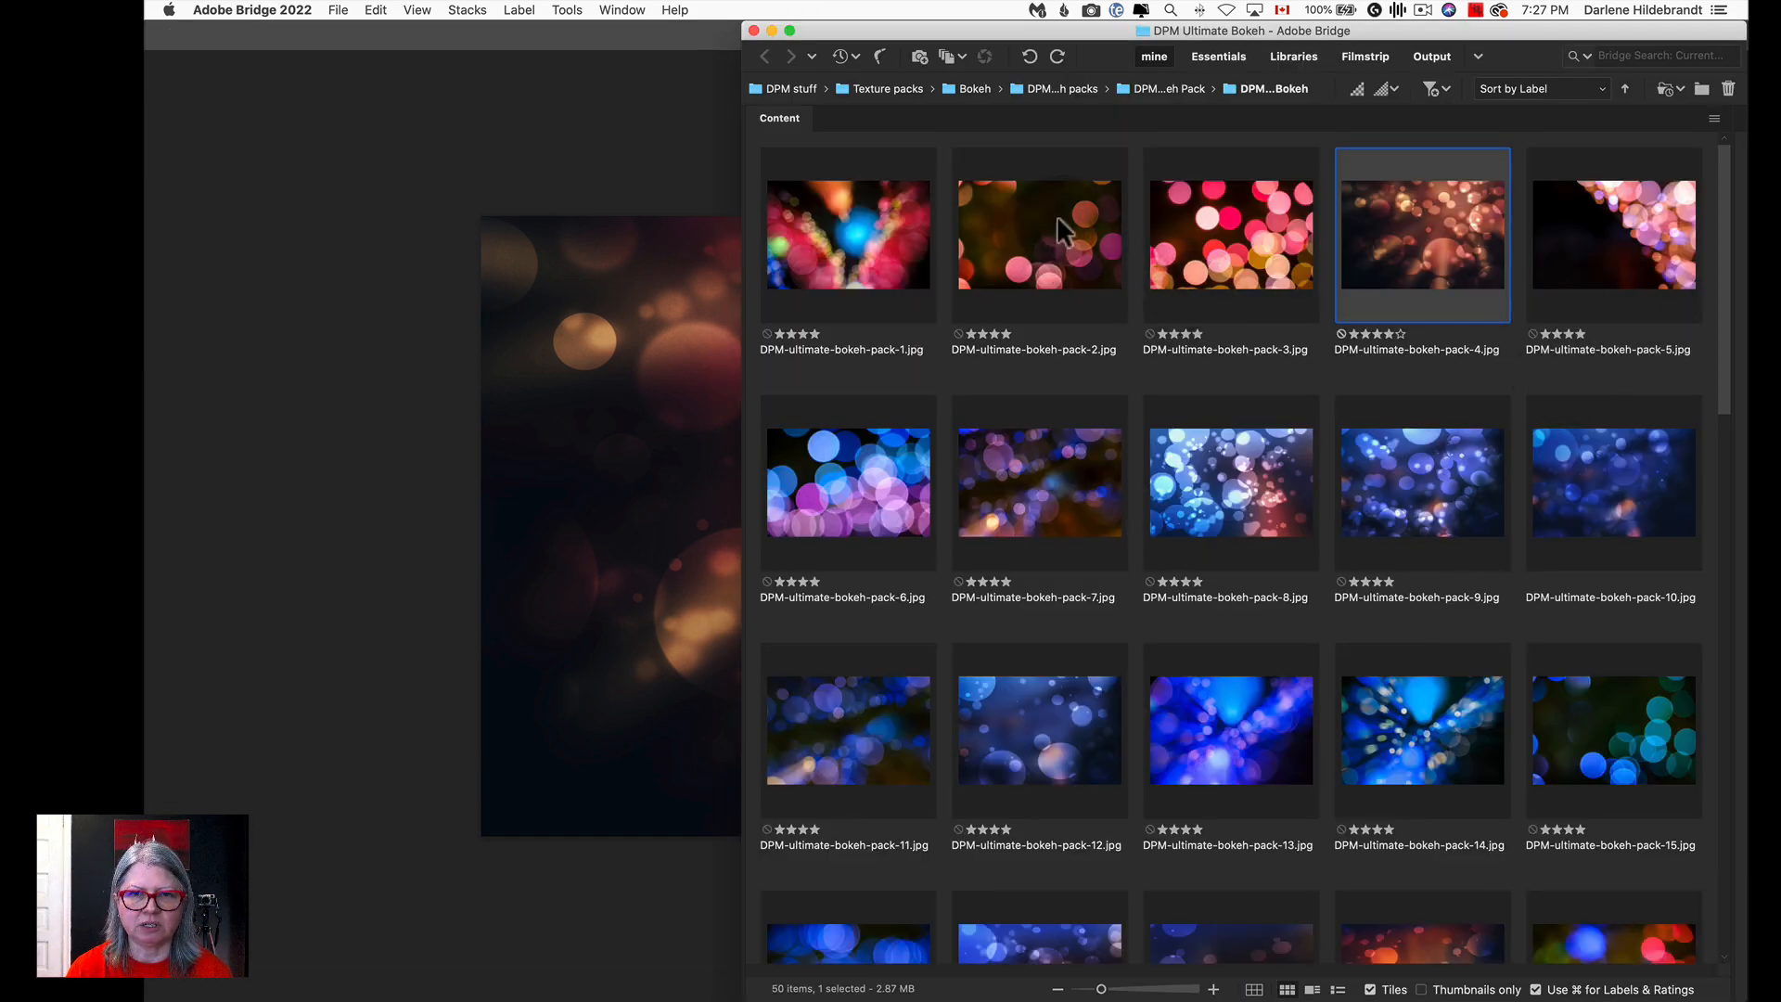
{"action": "left_click_drag", "start_coordinate": [1068, 223], "coordinate": [668, 423]}
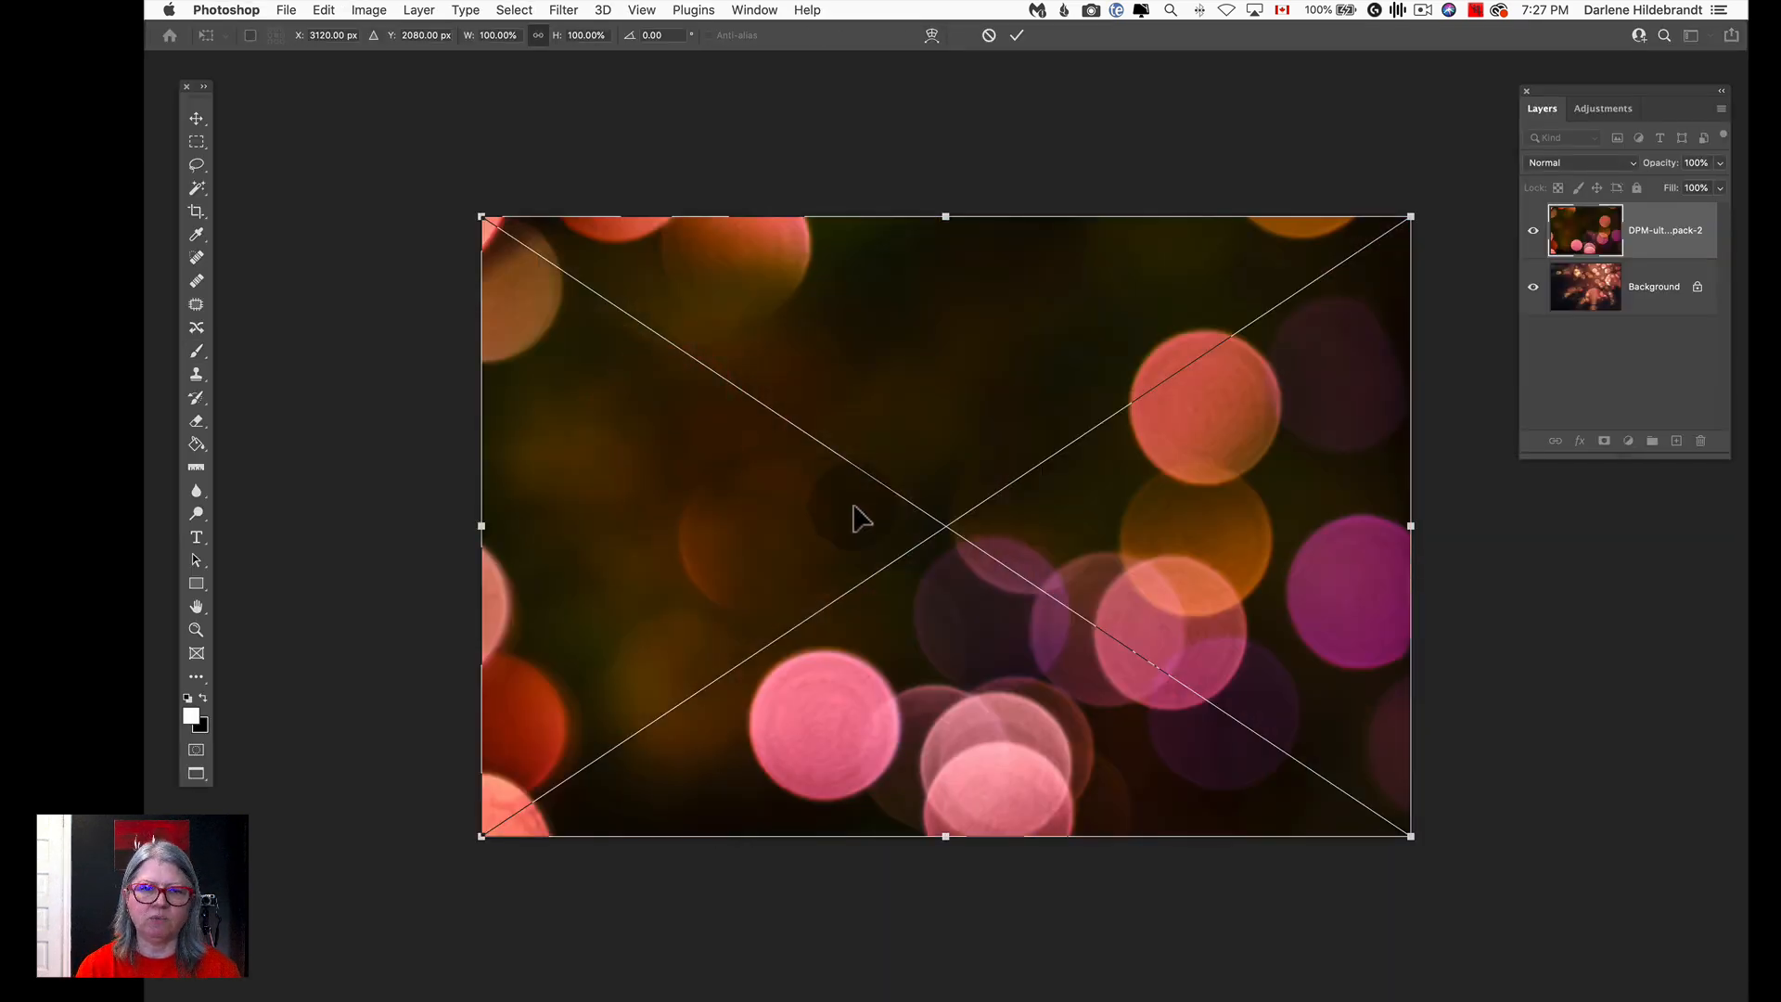
Commit the placed bokeh texture, merge it into the background, then save and close the smart object.
{"action": "key", "text": "Return"}
{"action": "key", "text": "super+e"}
{"action": "key", "text": "super+s"}
{"action": "key", "text": "super+w"}
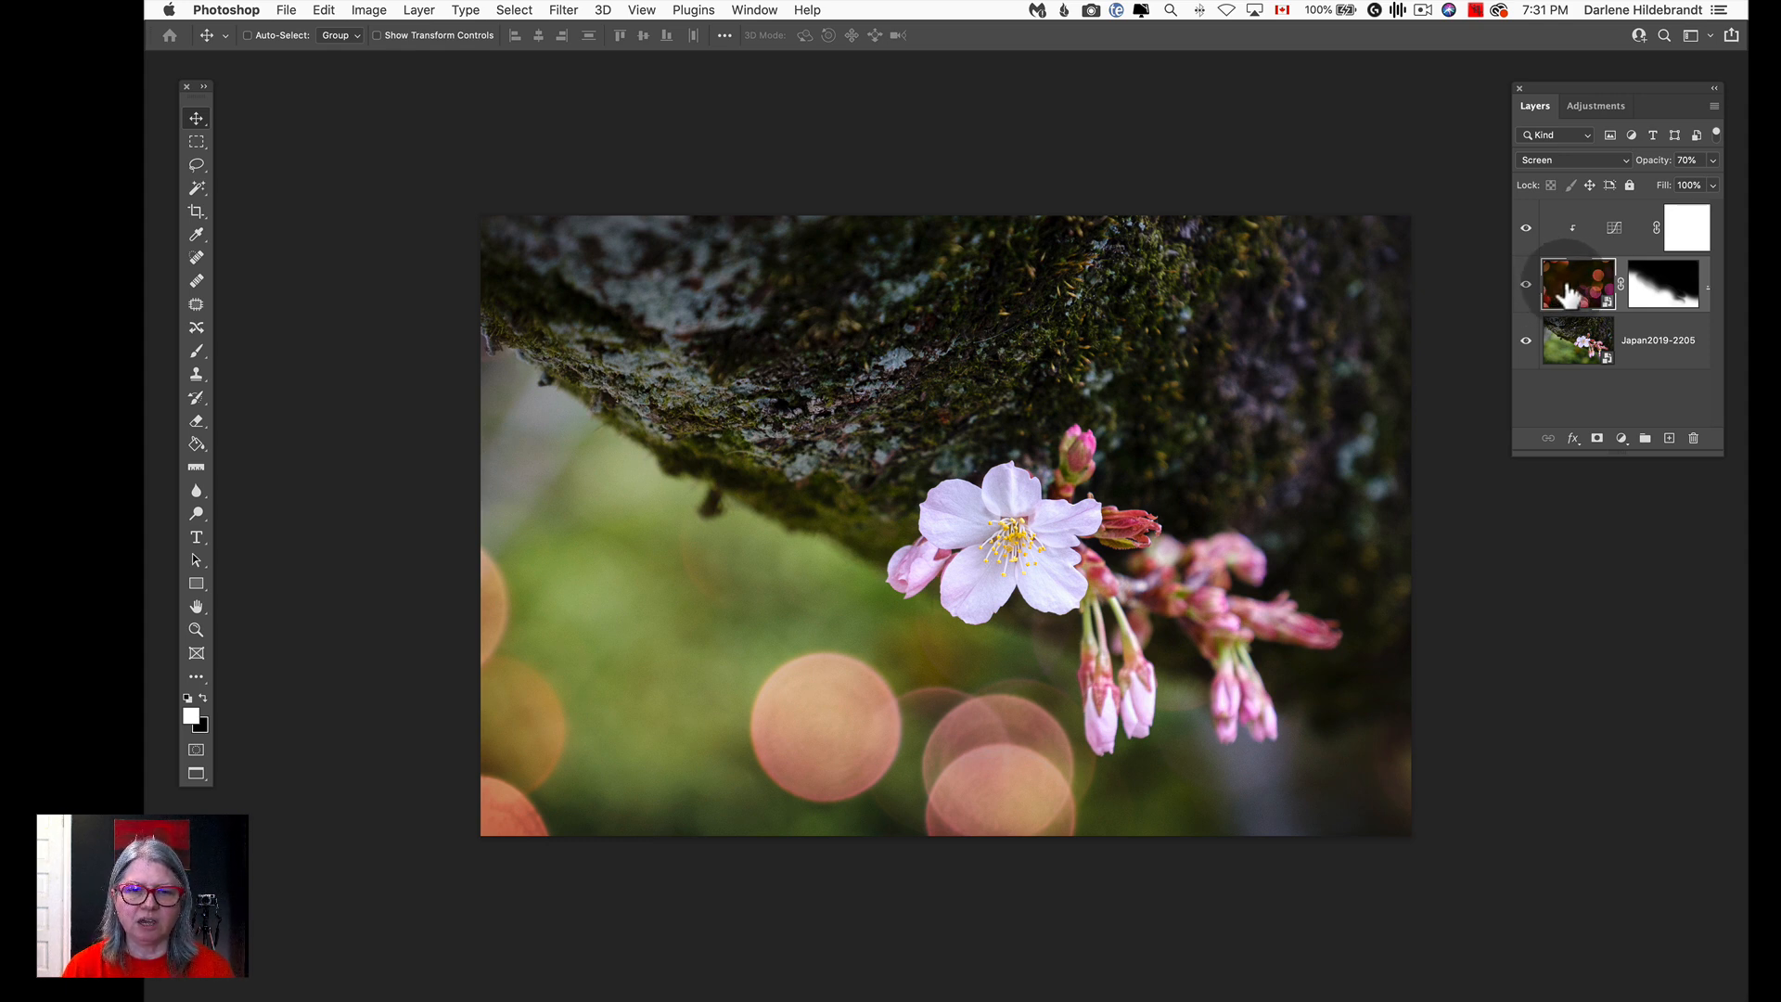
Toggle the bokeh texture layer's mask off and on to compare the photo with and without masking.
{"action": "left_click", "coordinate": [1562, 274]}
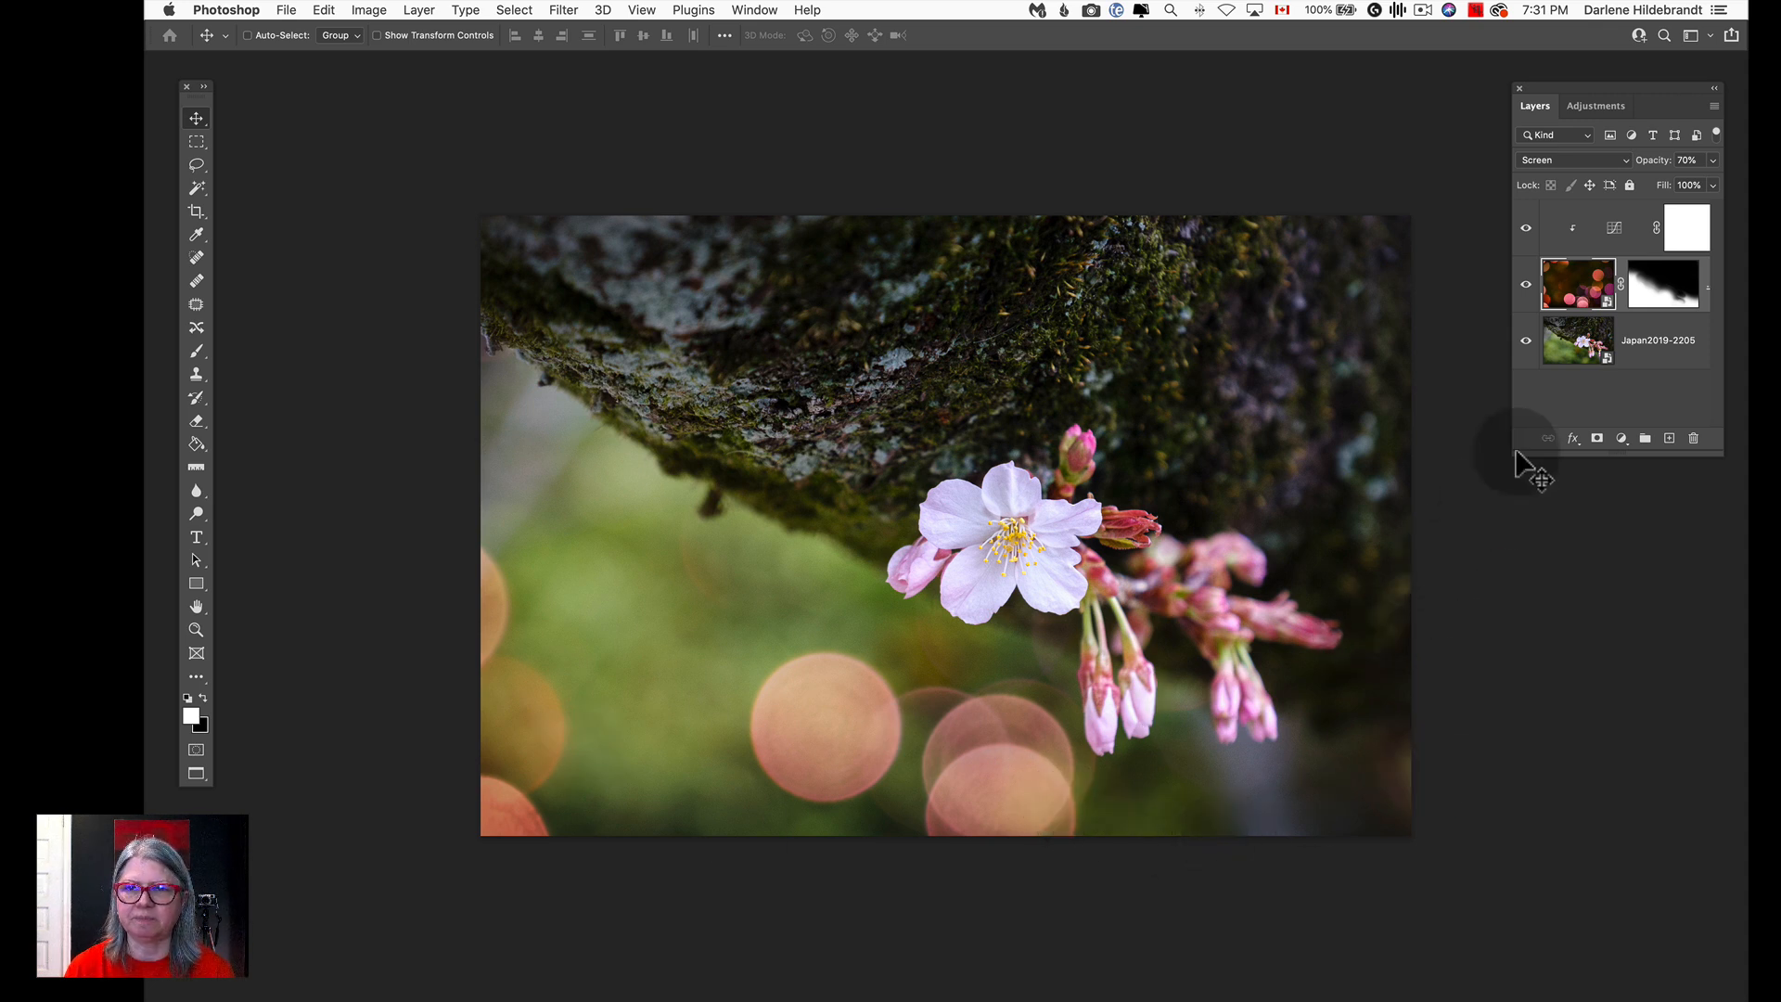
{"action": "left_click", "coordinate": [1656, 295], "text": "shift"}
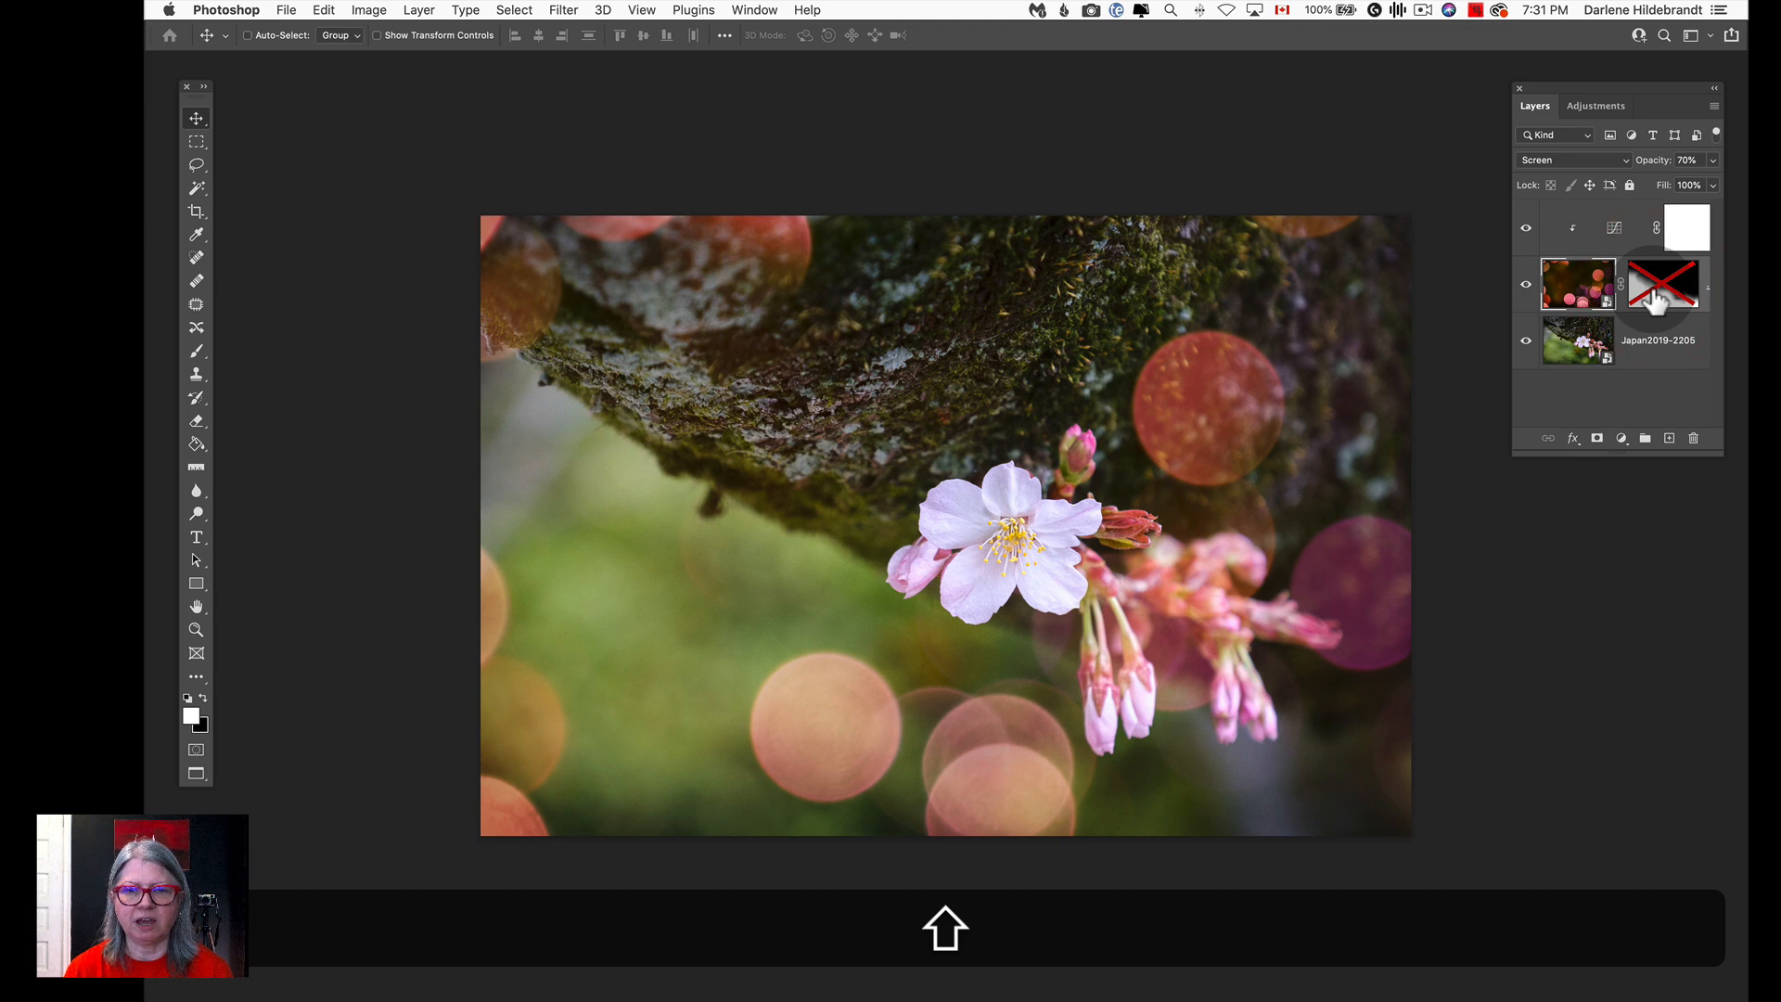
{"action": "left_click", "coordinate": [1657, 295], "text": "shift"}
{"action": "left_click", "coordinate": [1656, 295], "text": "shift"}
{"action": "left_click", "coordinate": [1656, 295], "text": "shift"}
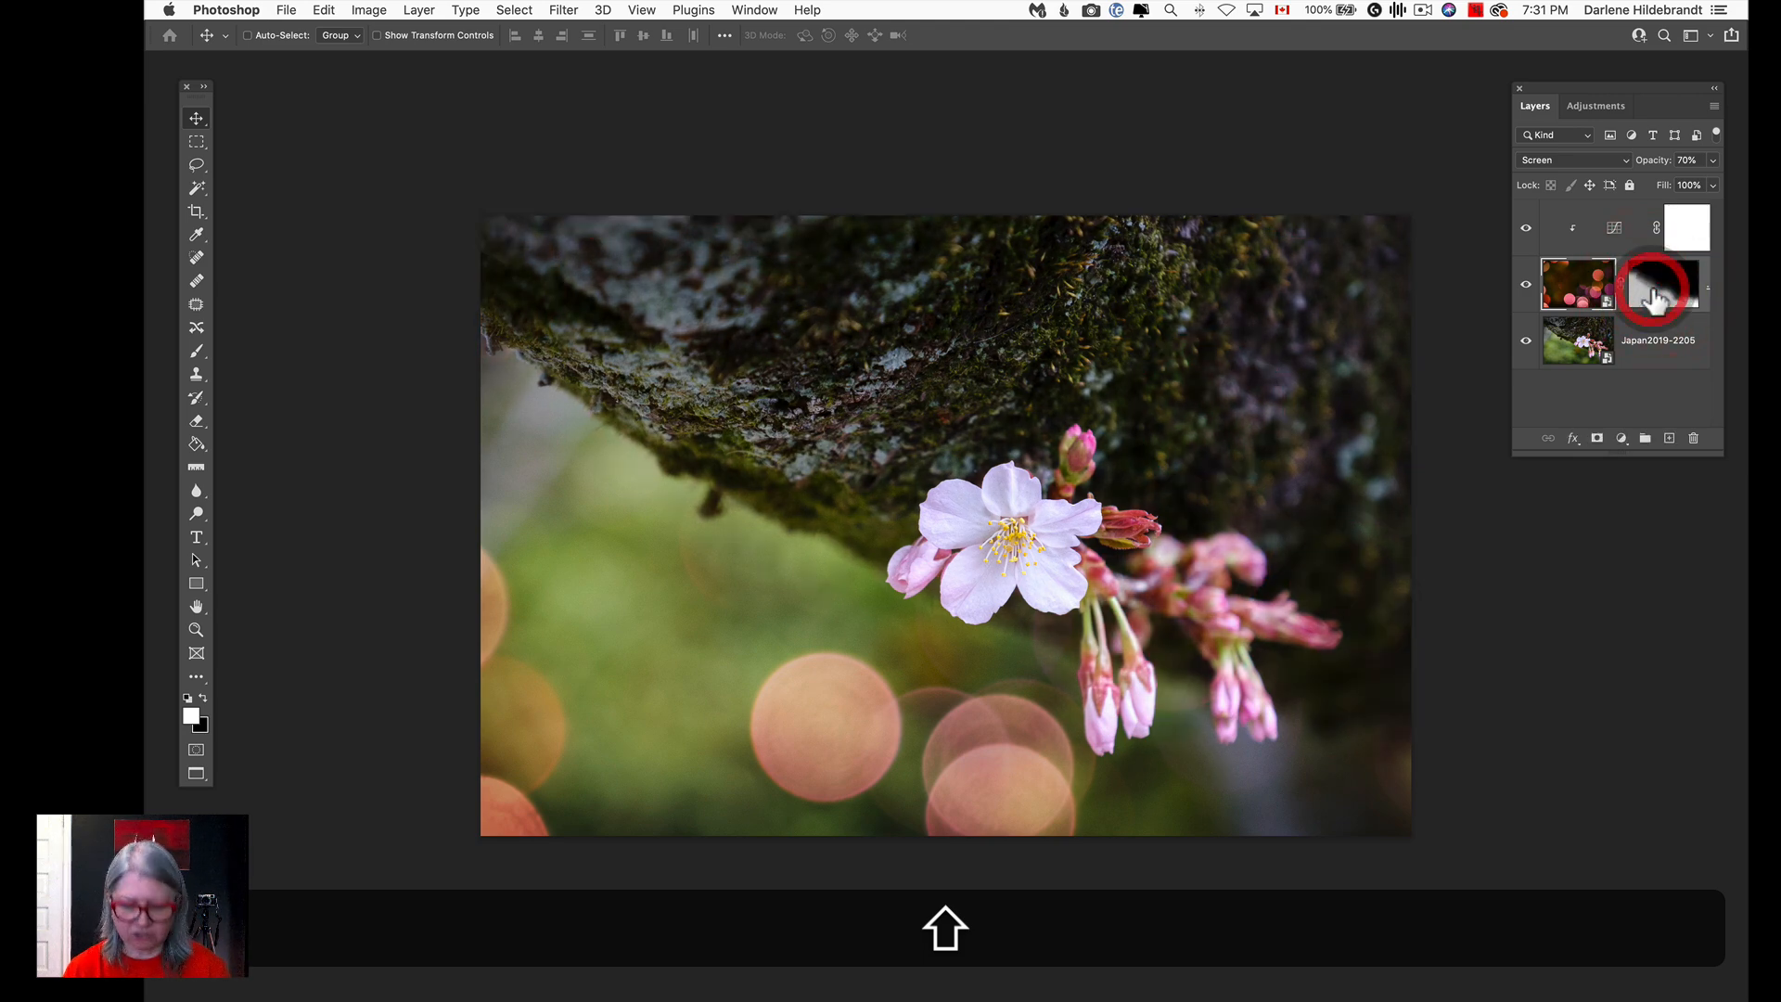
Paint white at 50% brush opacity on the texture's mask to bring back the two large circles on the dark trunk beside the blossoms.
{"action": "key", "text": "b"}
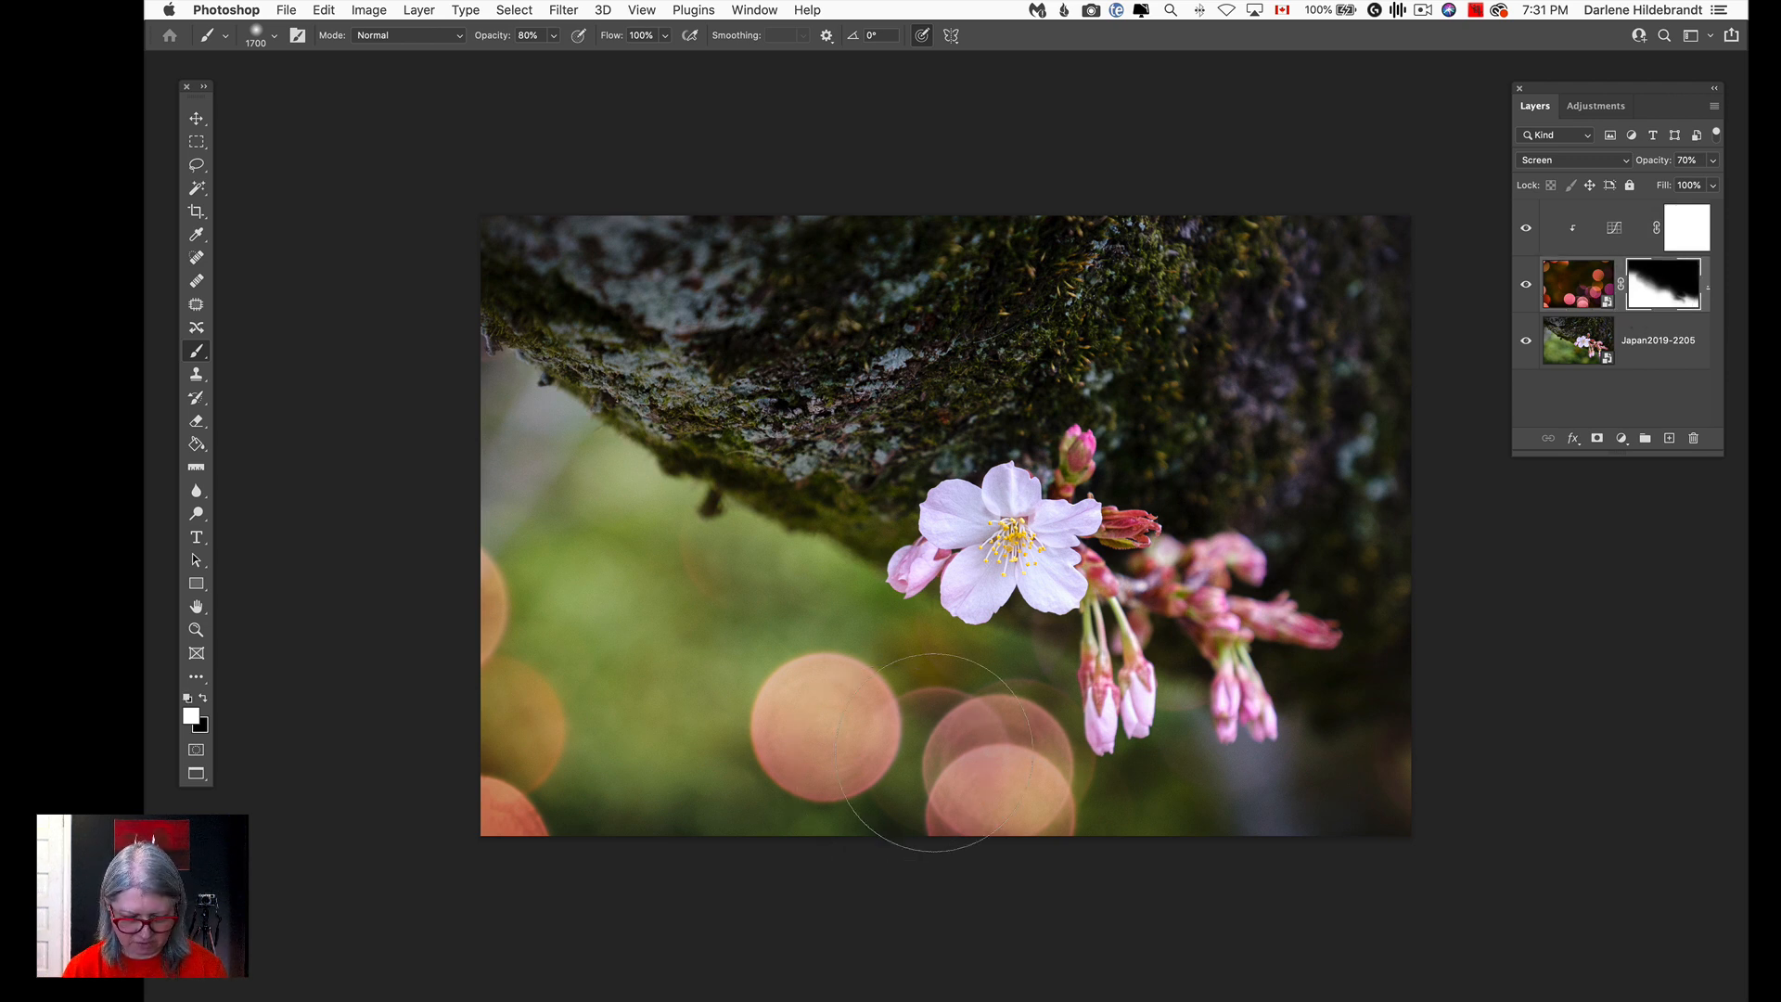
{"action": "key", "text": "5"}
{"action": "left_click", "coordinate": [1357, 590]}
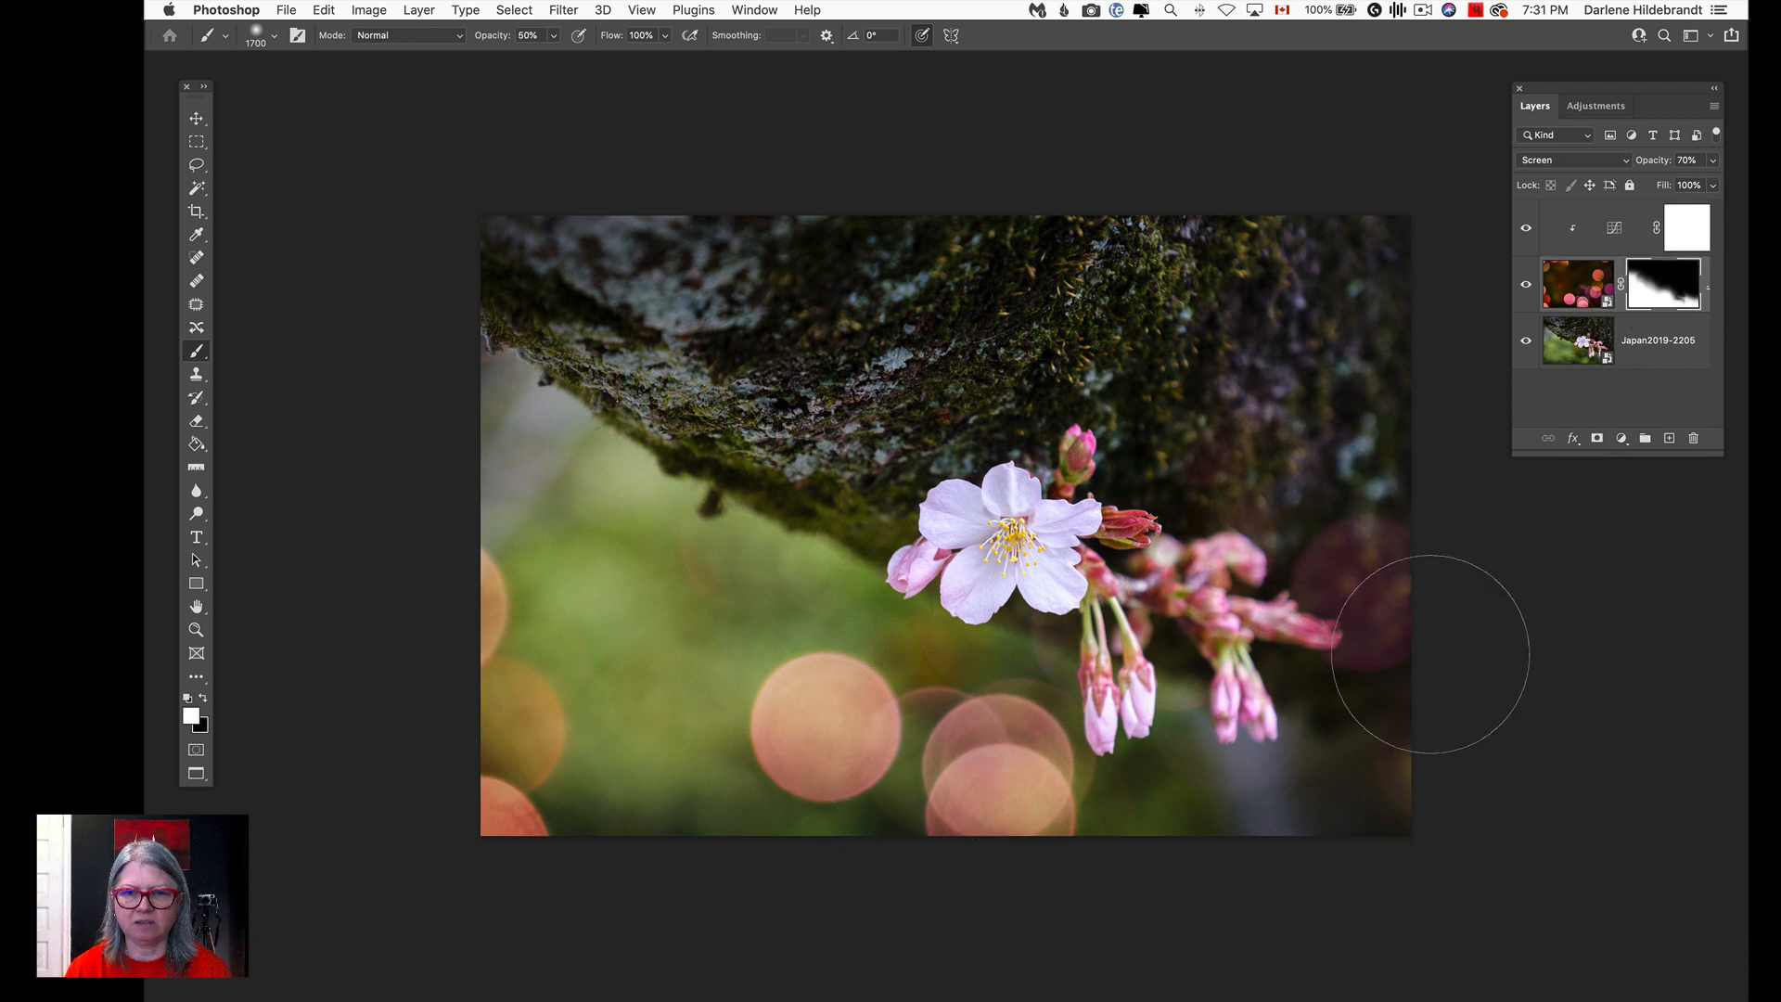
{"action": "left_click", "coordinate": [1201, 429]}
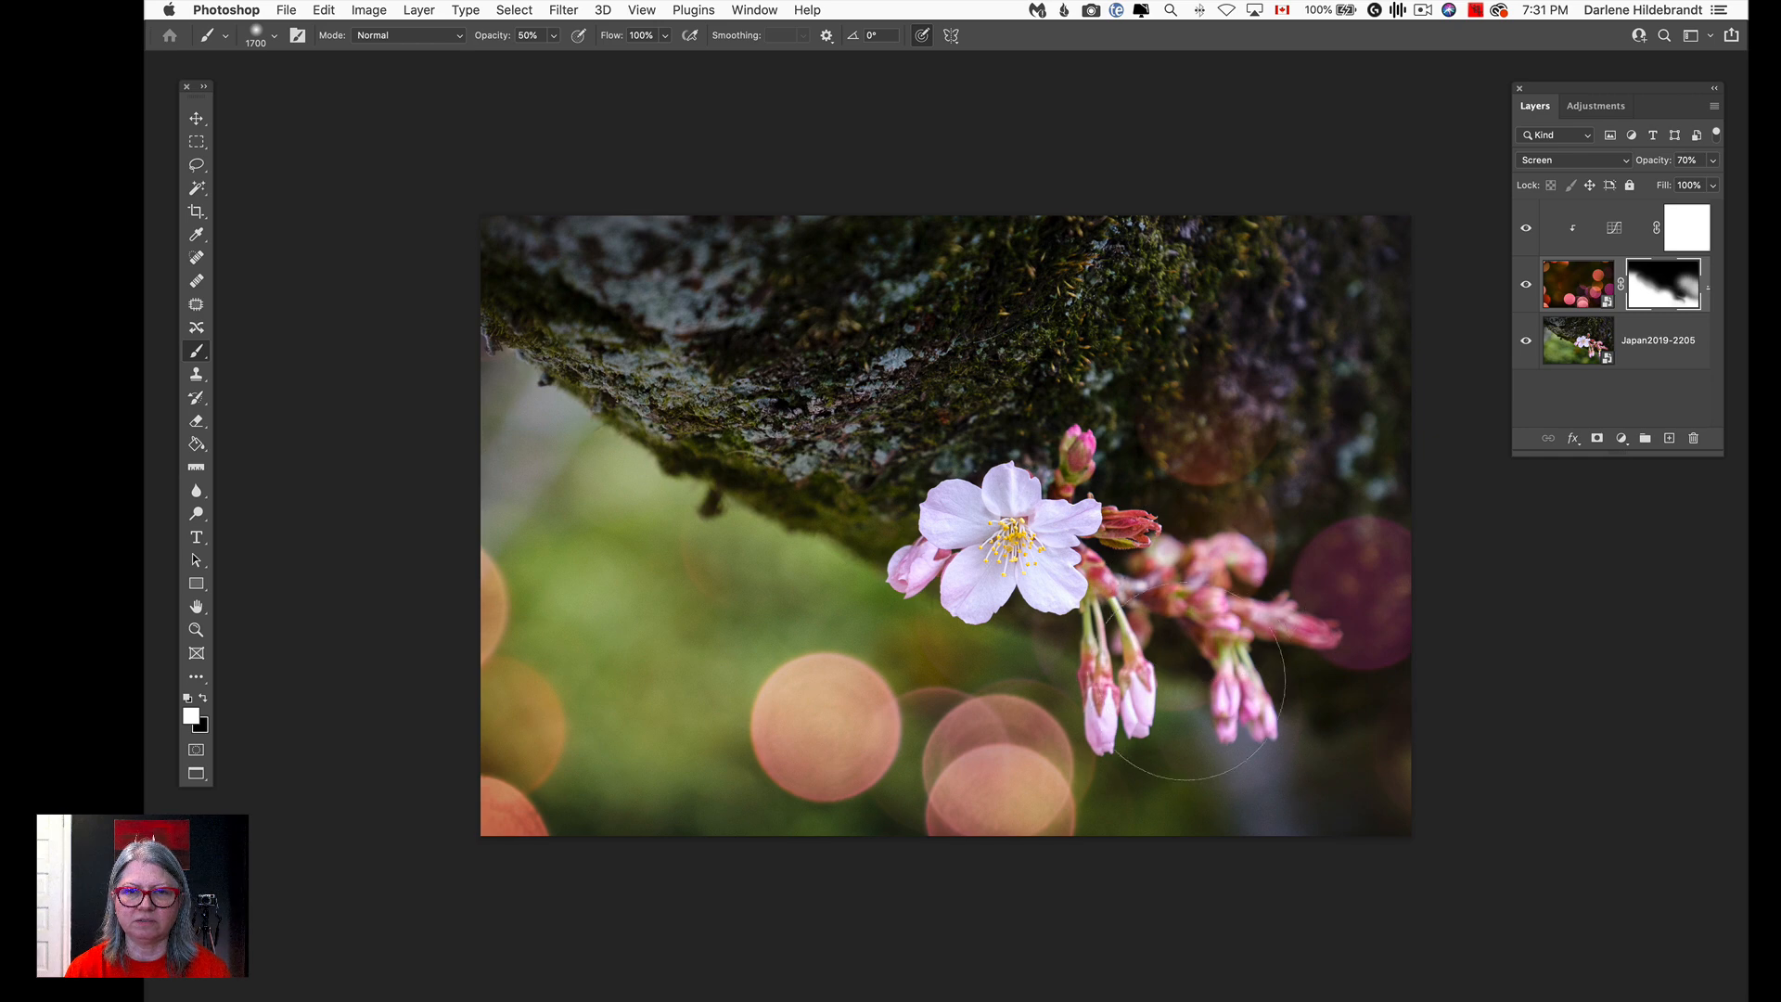
{"action": "left_click", "coordinate": [1202, 420]}
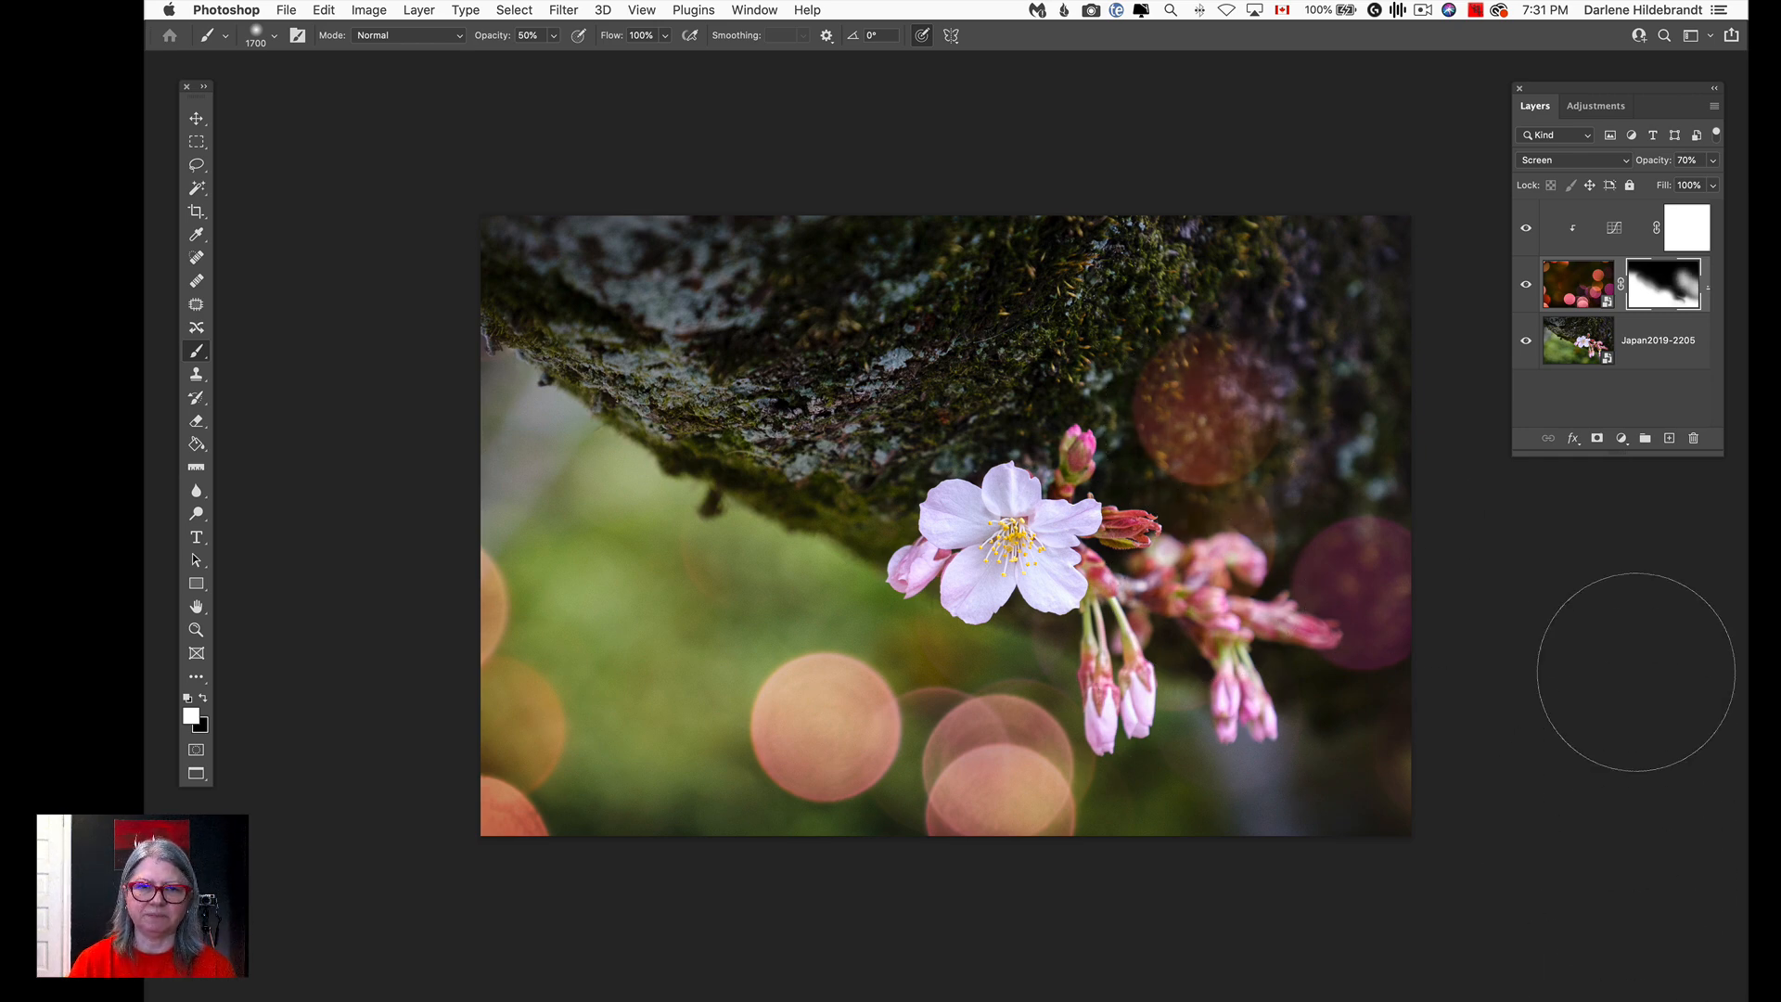